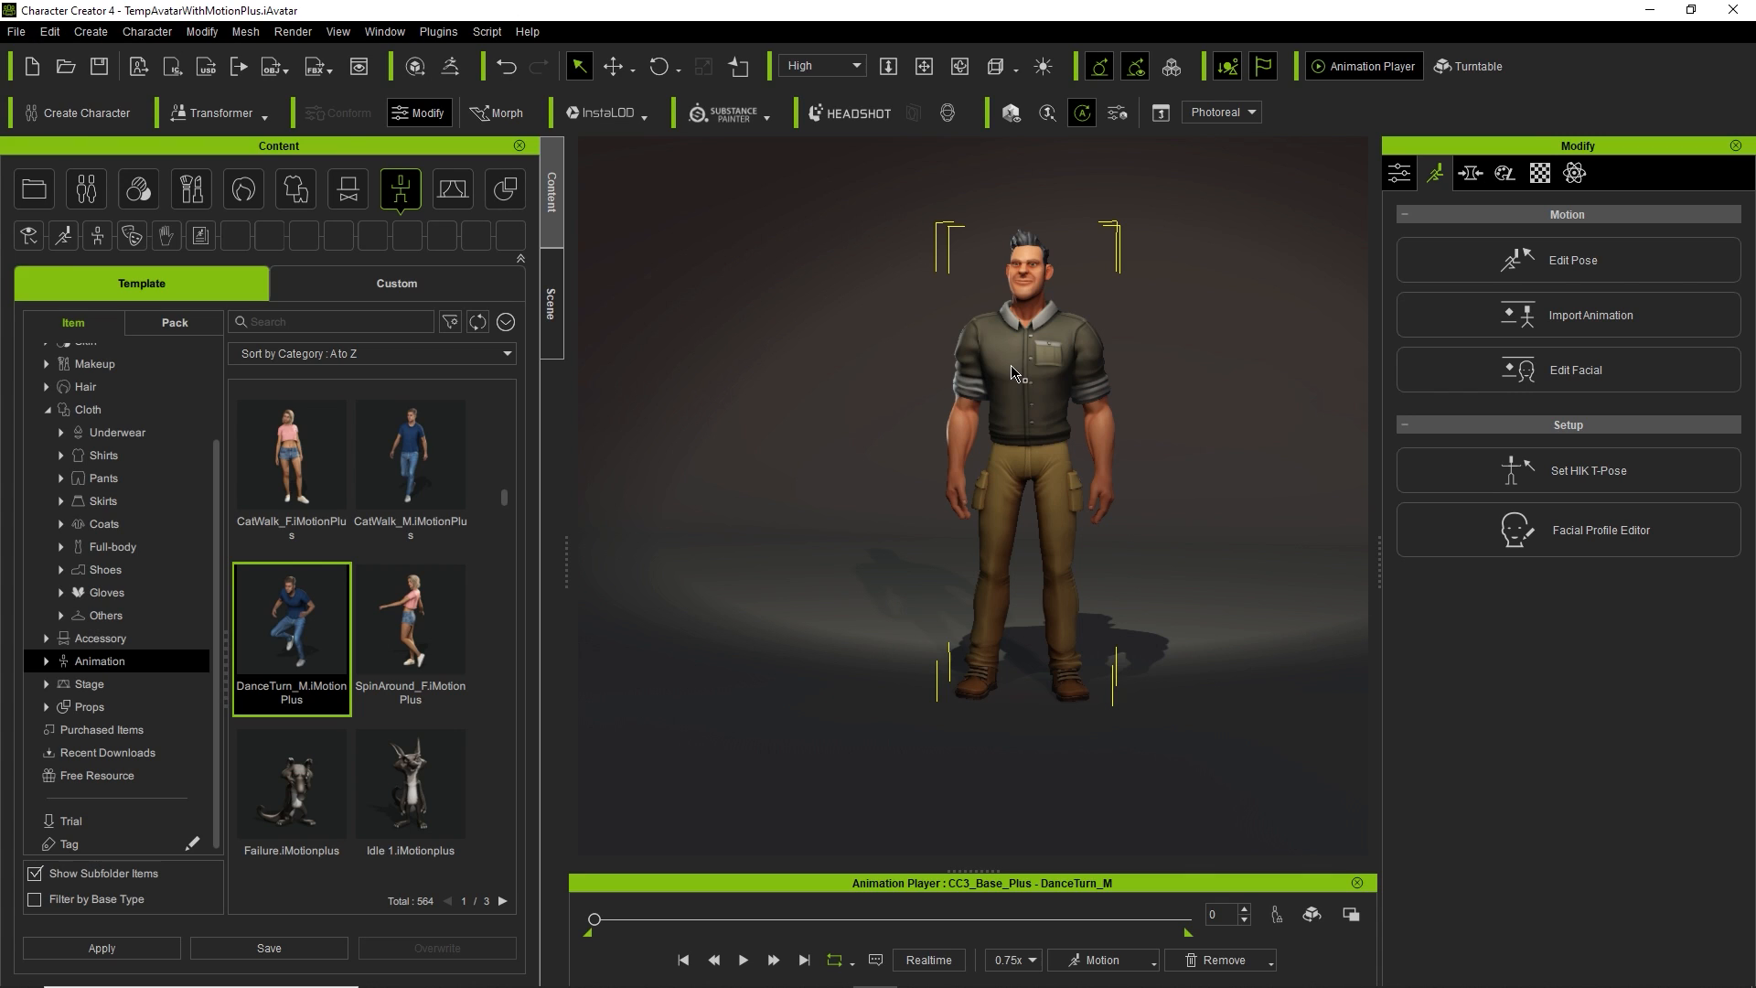
Send the CC3_Base_Plus character from Character Creator 4 to iClone and select it in the viewport.
left_click(174, 71)
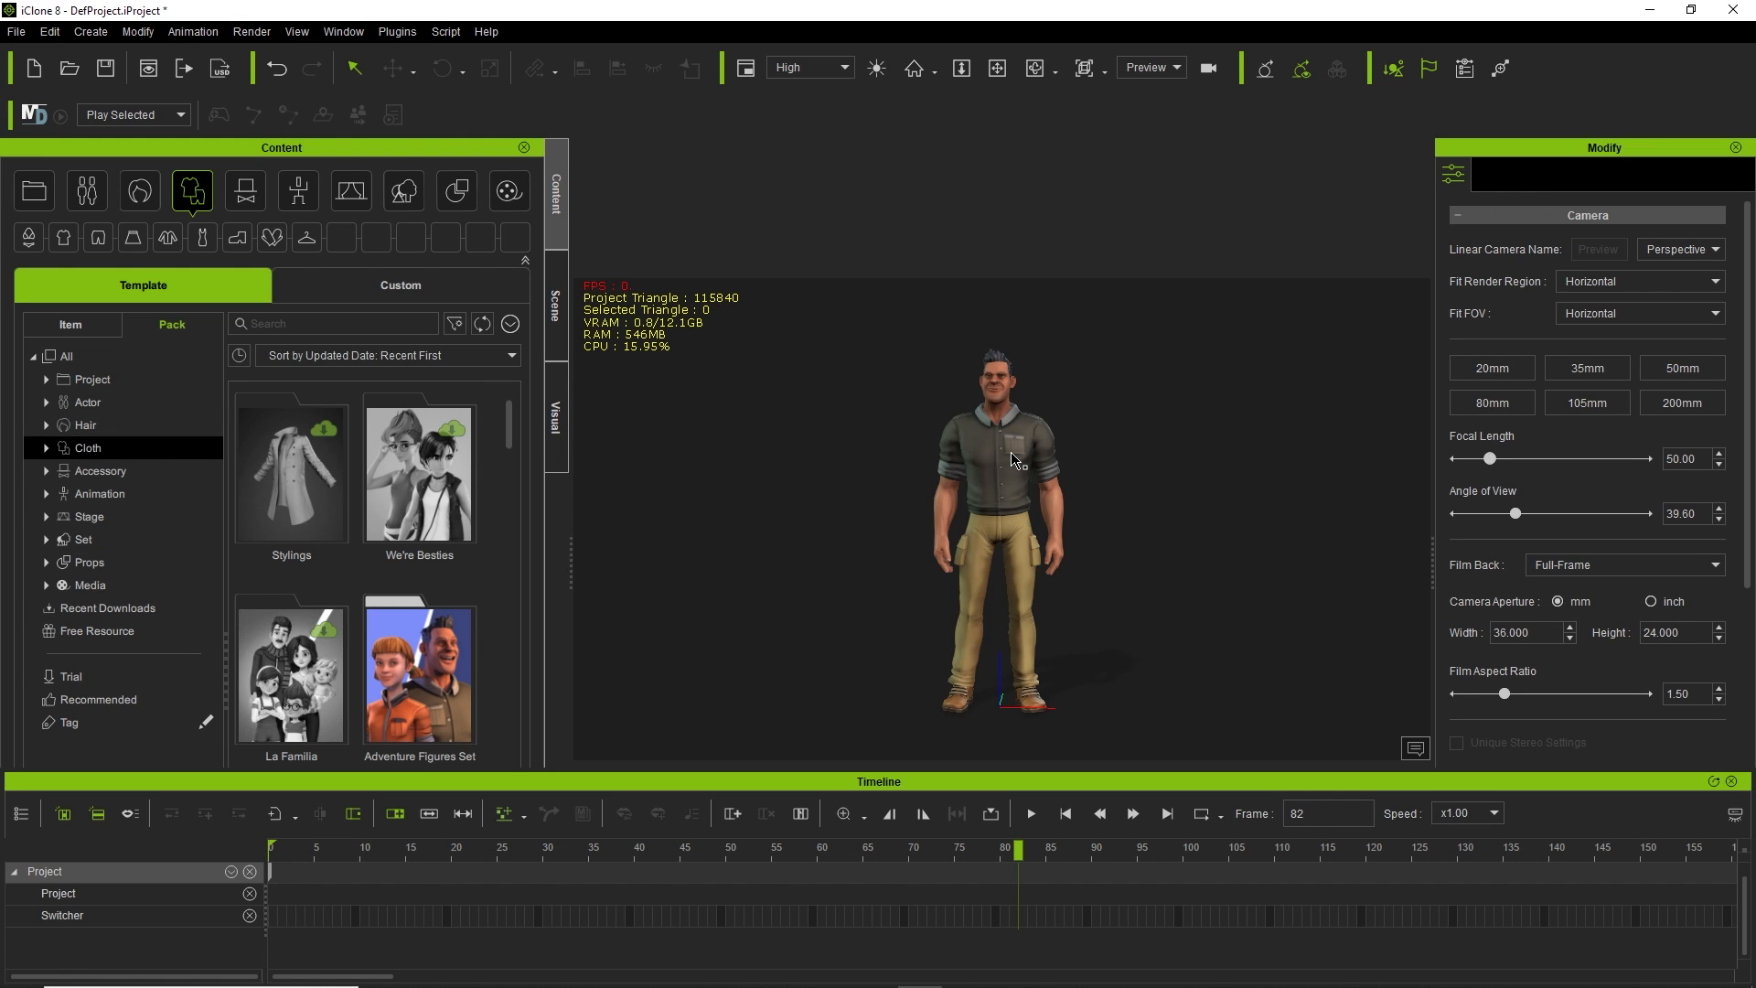
left_click(1013, 453)
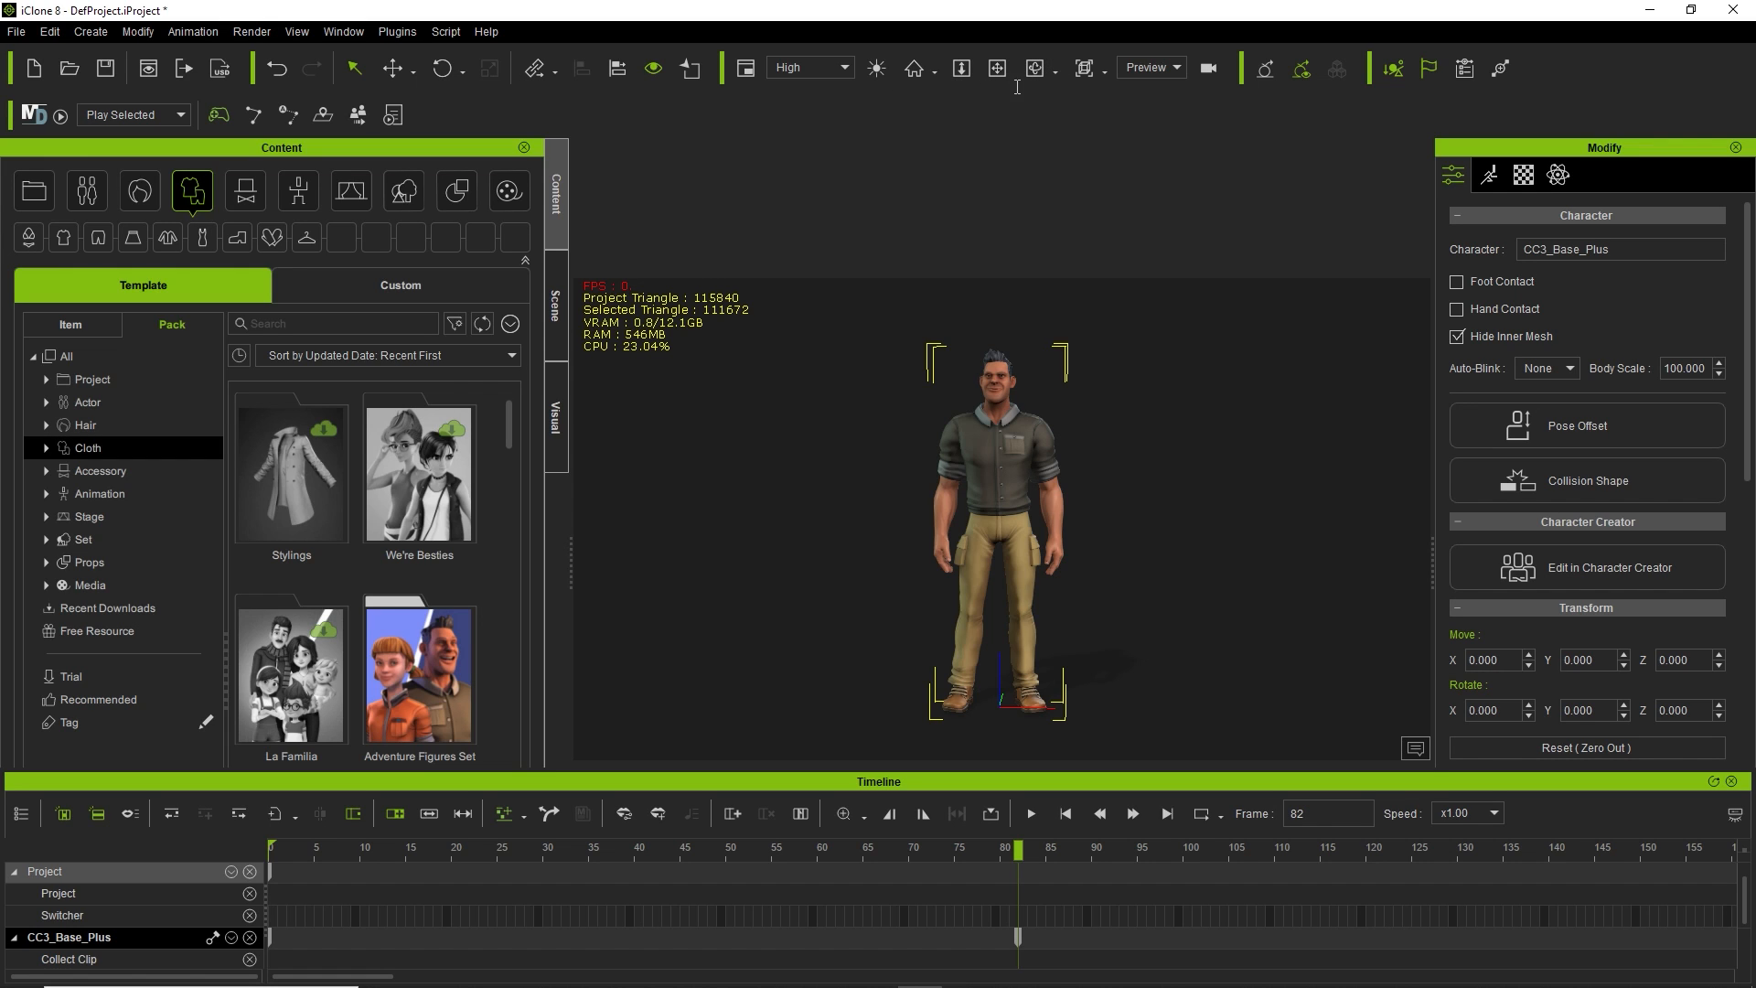
Zoom the viewport camera out so the character appears smaller.
left_click(961, 68)
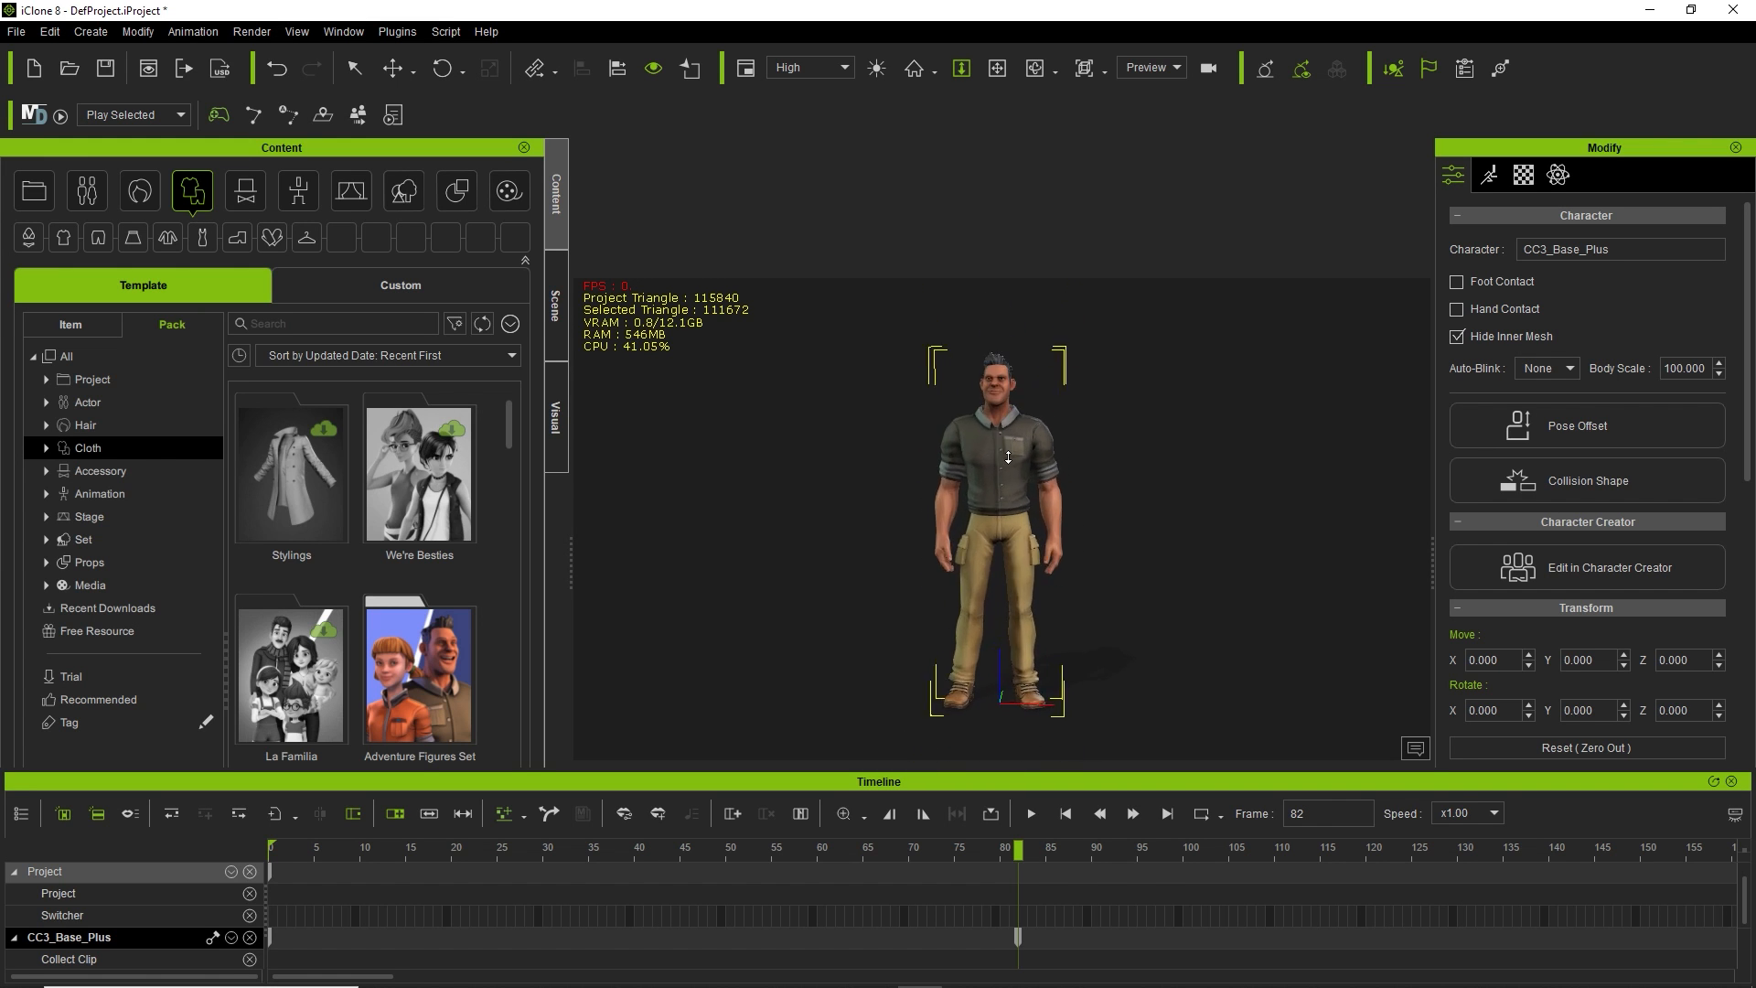
left_click_drag(1008, 458, 1008, 462)
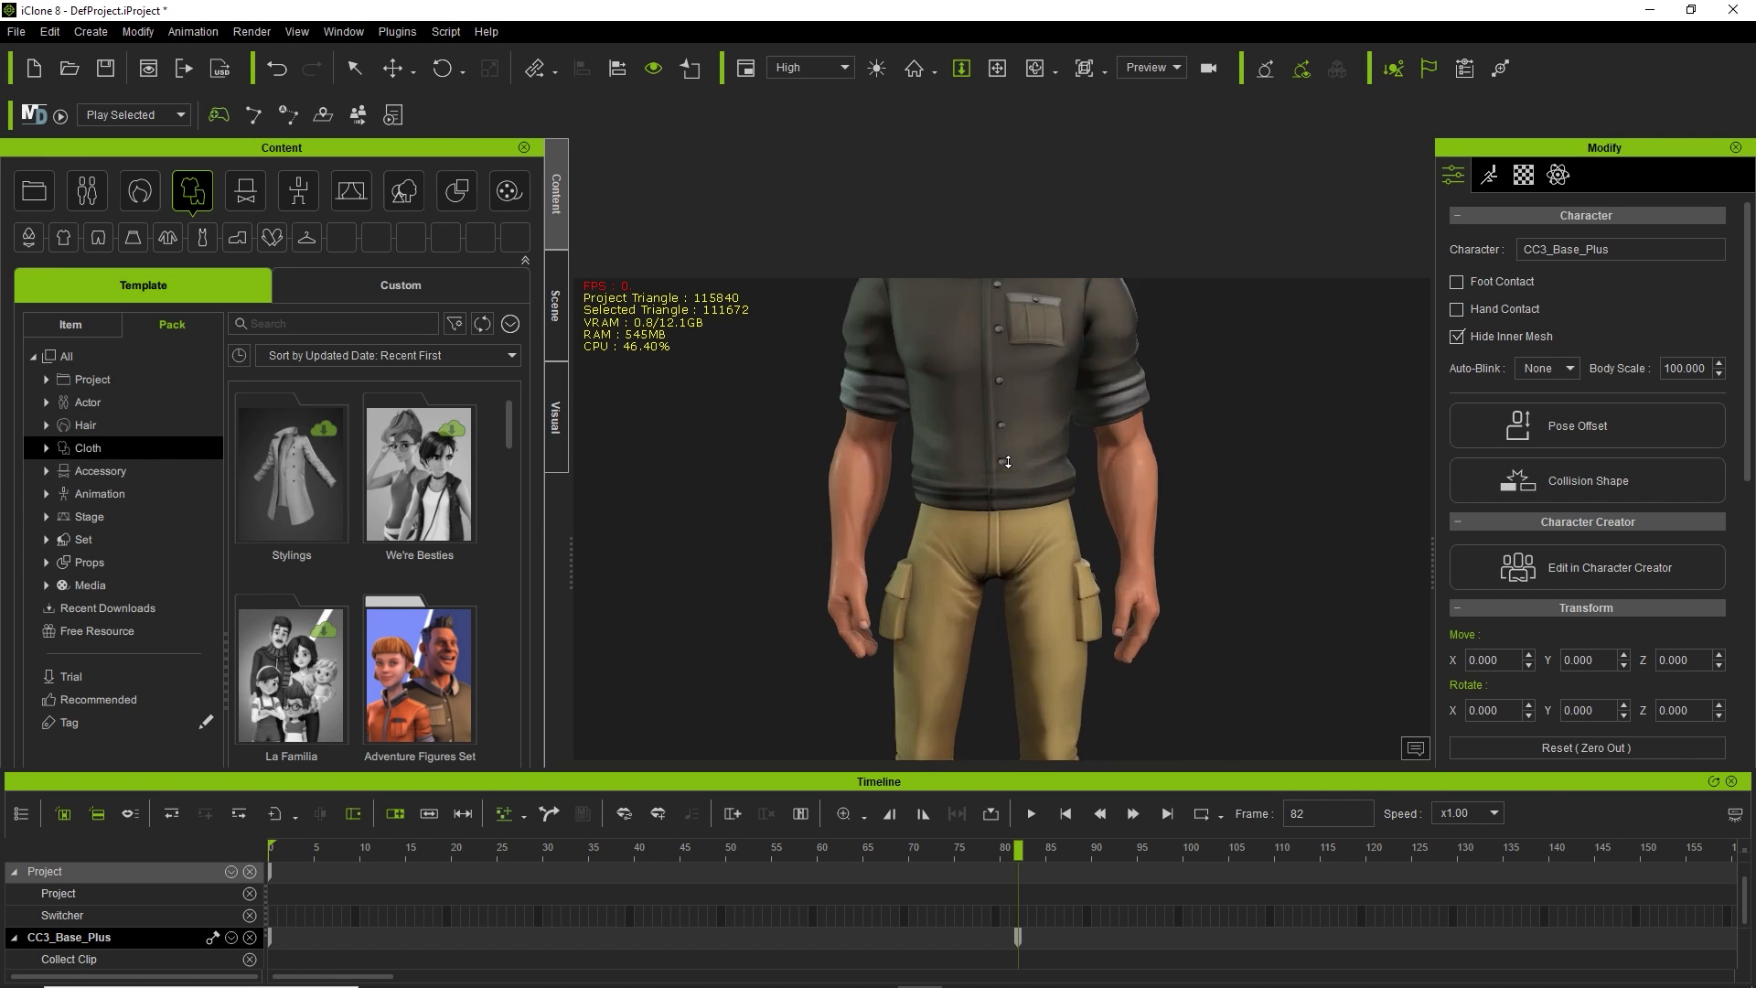
scroll(1009, 462, "down", 5)
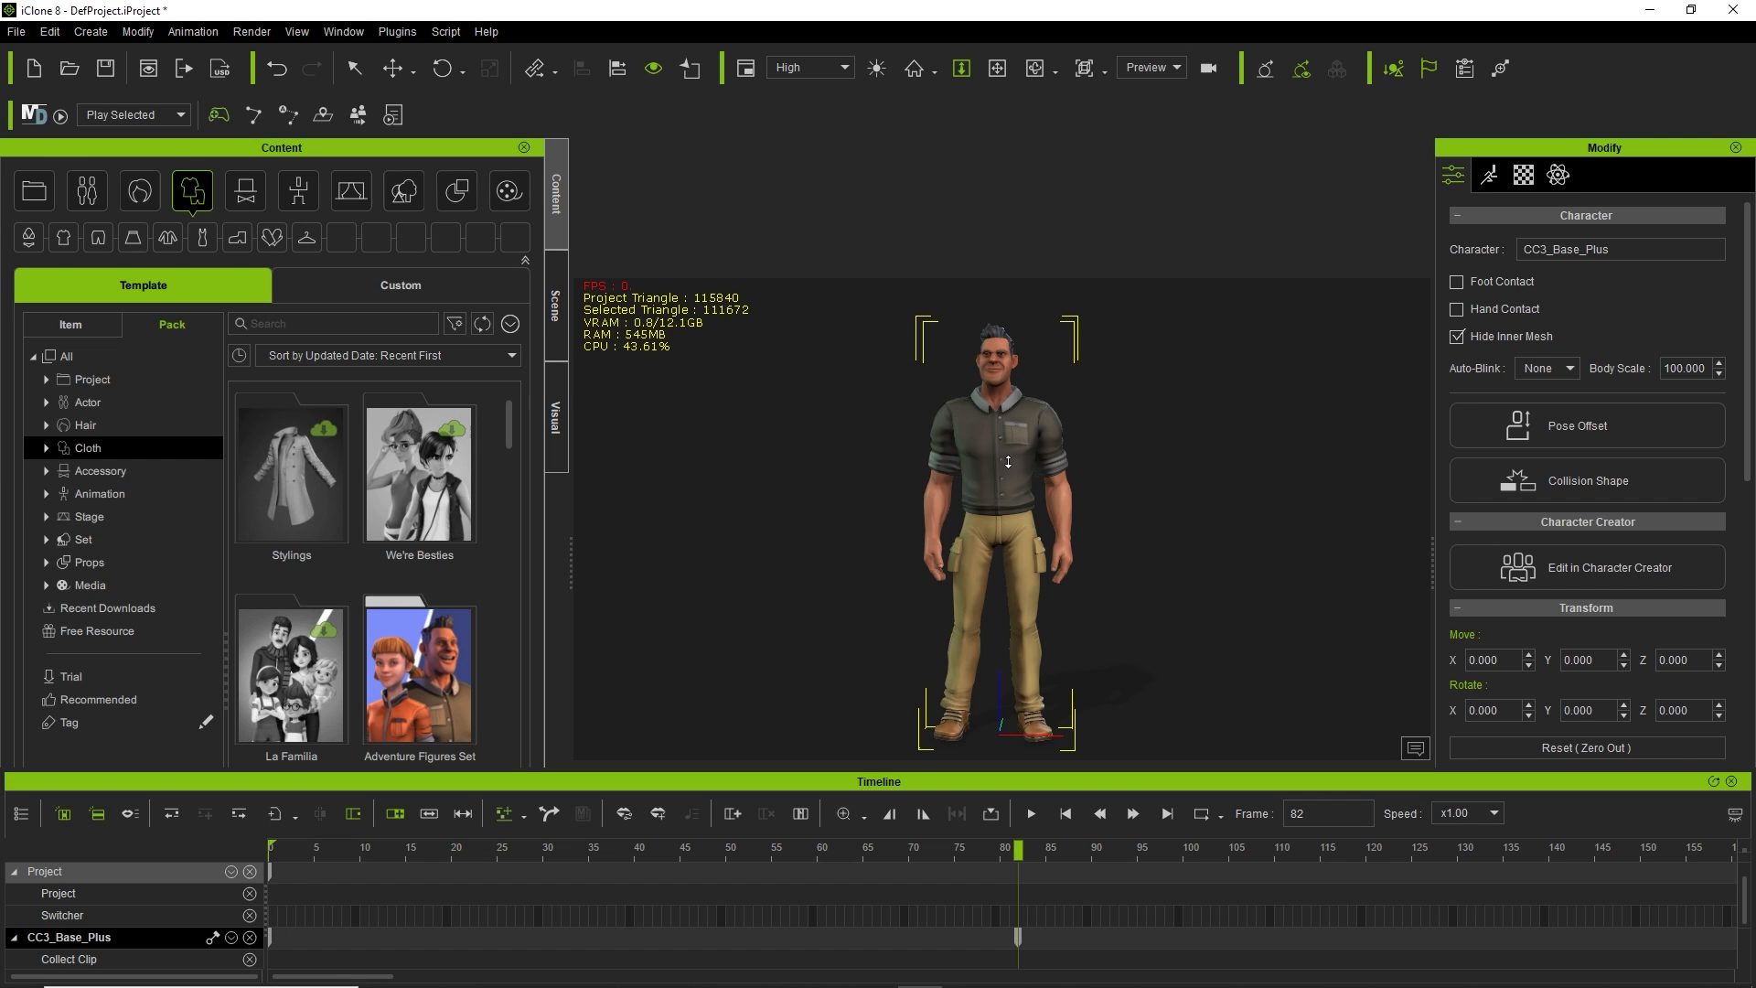
mouse_move(1008, 462)
left_mouse_down()
mouse_move(1008, 594)
mouse_move(1010, 380)
mouse_move(1009, 567)
mouse_move(1004, 454)
left_mouse_up()
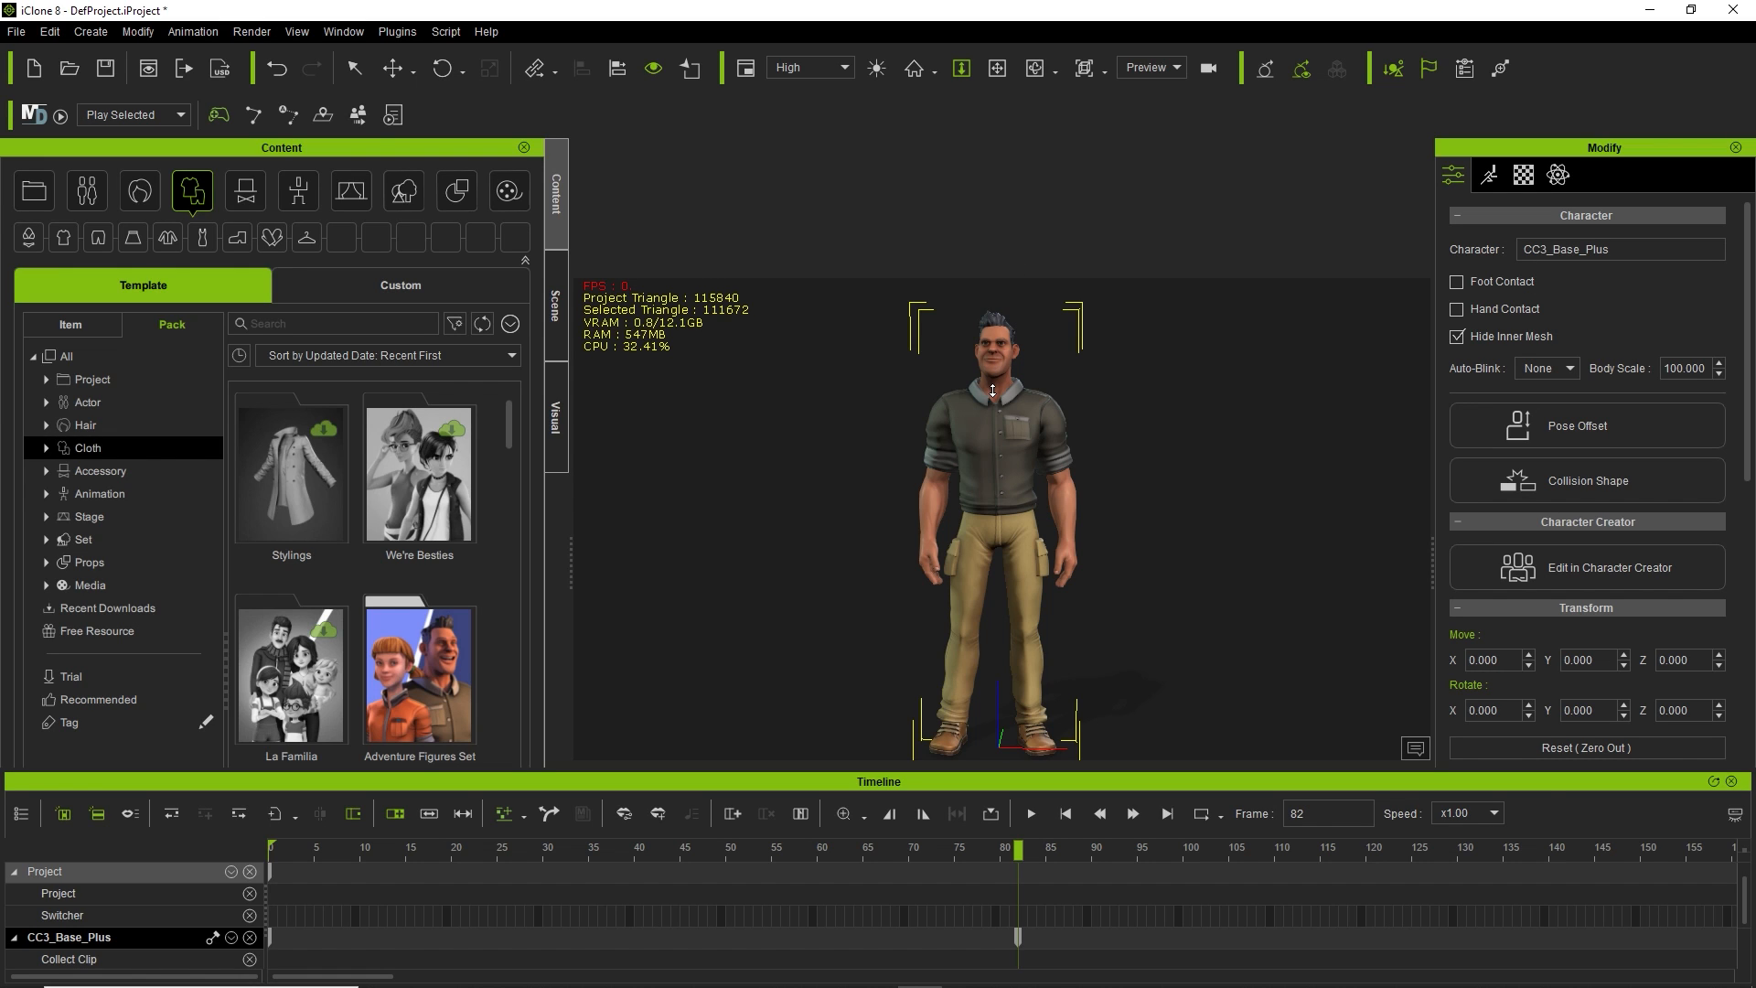
Pan and orbit the view to frame the character lower and at a three-quarter angle.
left_click(997, 71)
mouse_move(1042, 488)
left_mouse_down()
mouse_move(1052, 499)
mouse_move(965, 513)
mouse_move(1253, 517)
mouse_move(1034, 511)
mouse_move(1033, 485)
left_mouse_up()
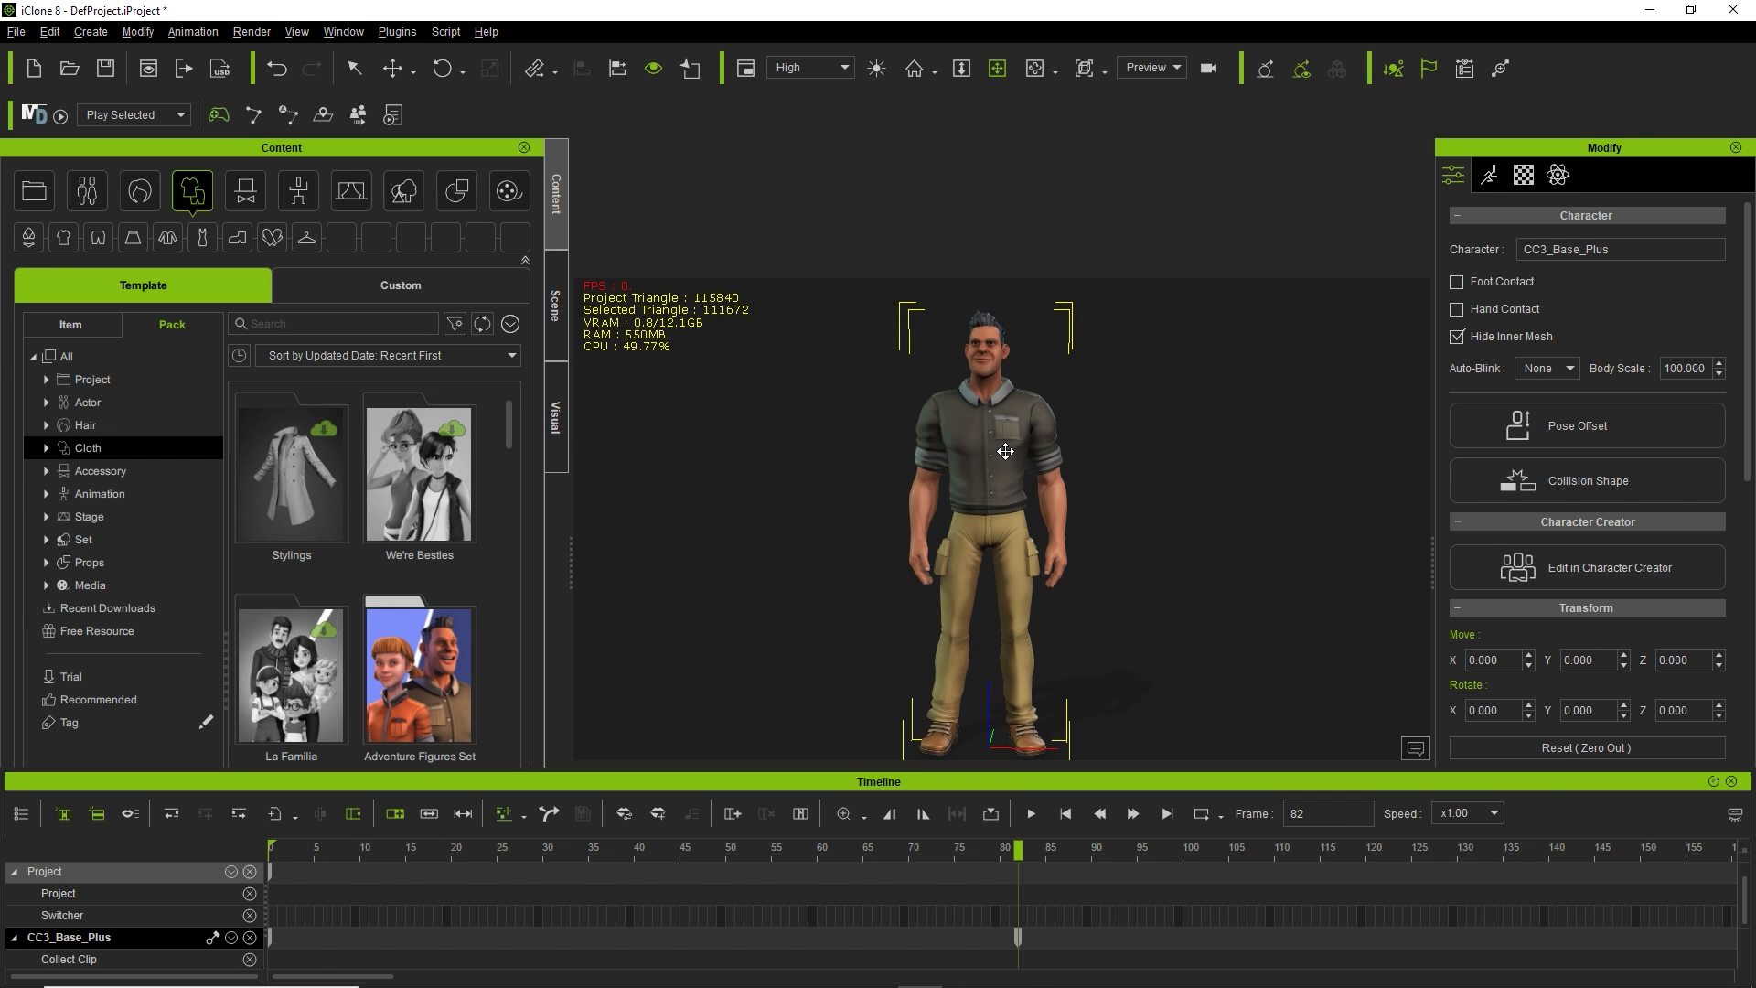
left_click_drag(1022, 462, 968, 465)
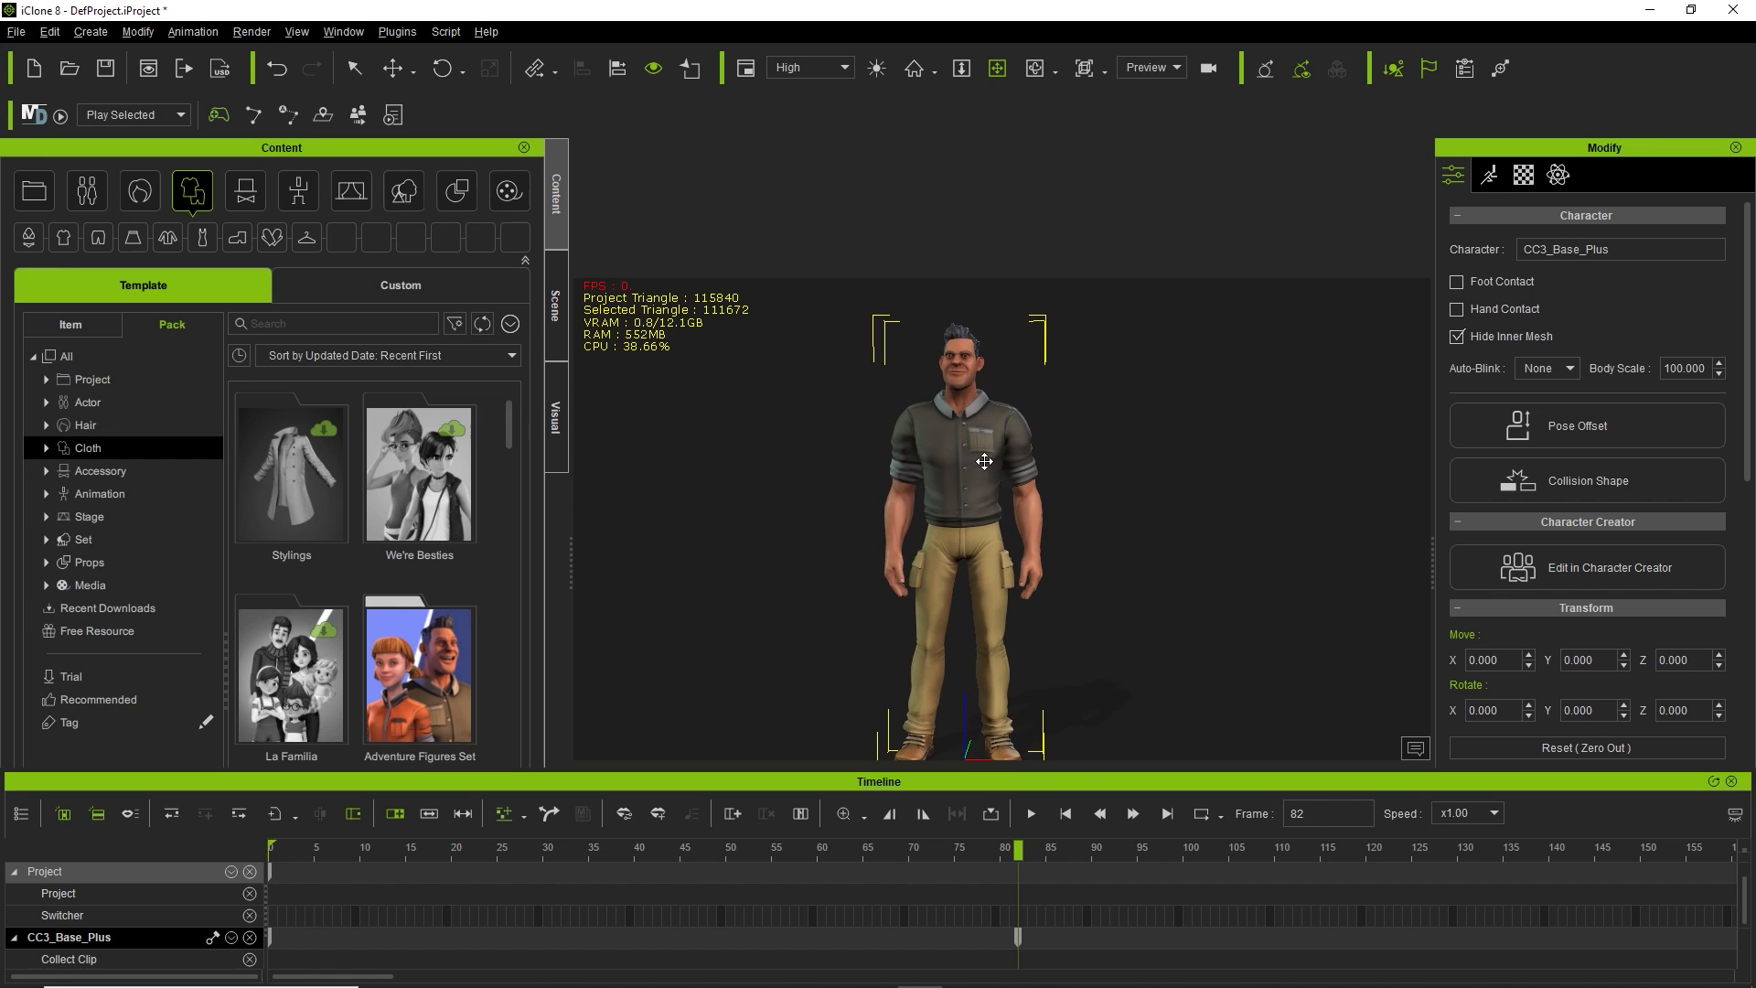
left_click(354, 67)
middle_click_drag(1027, 547, 988, 461)
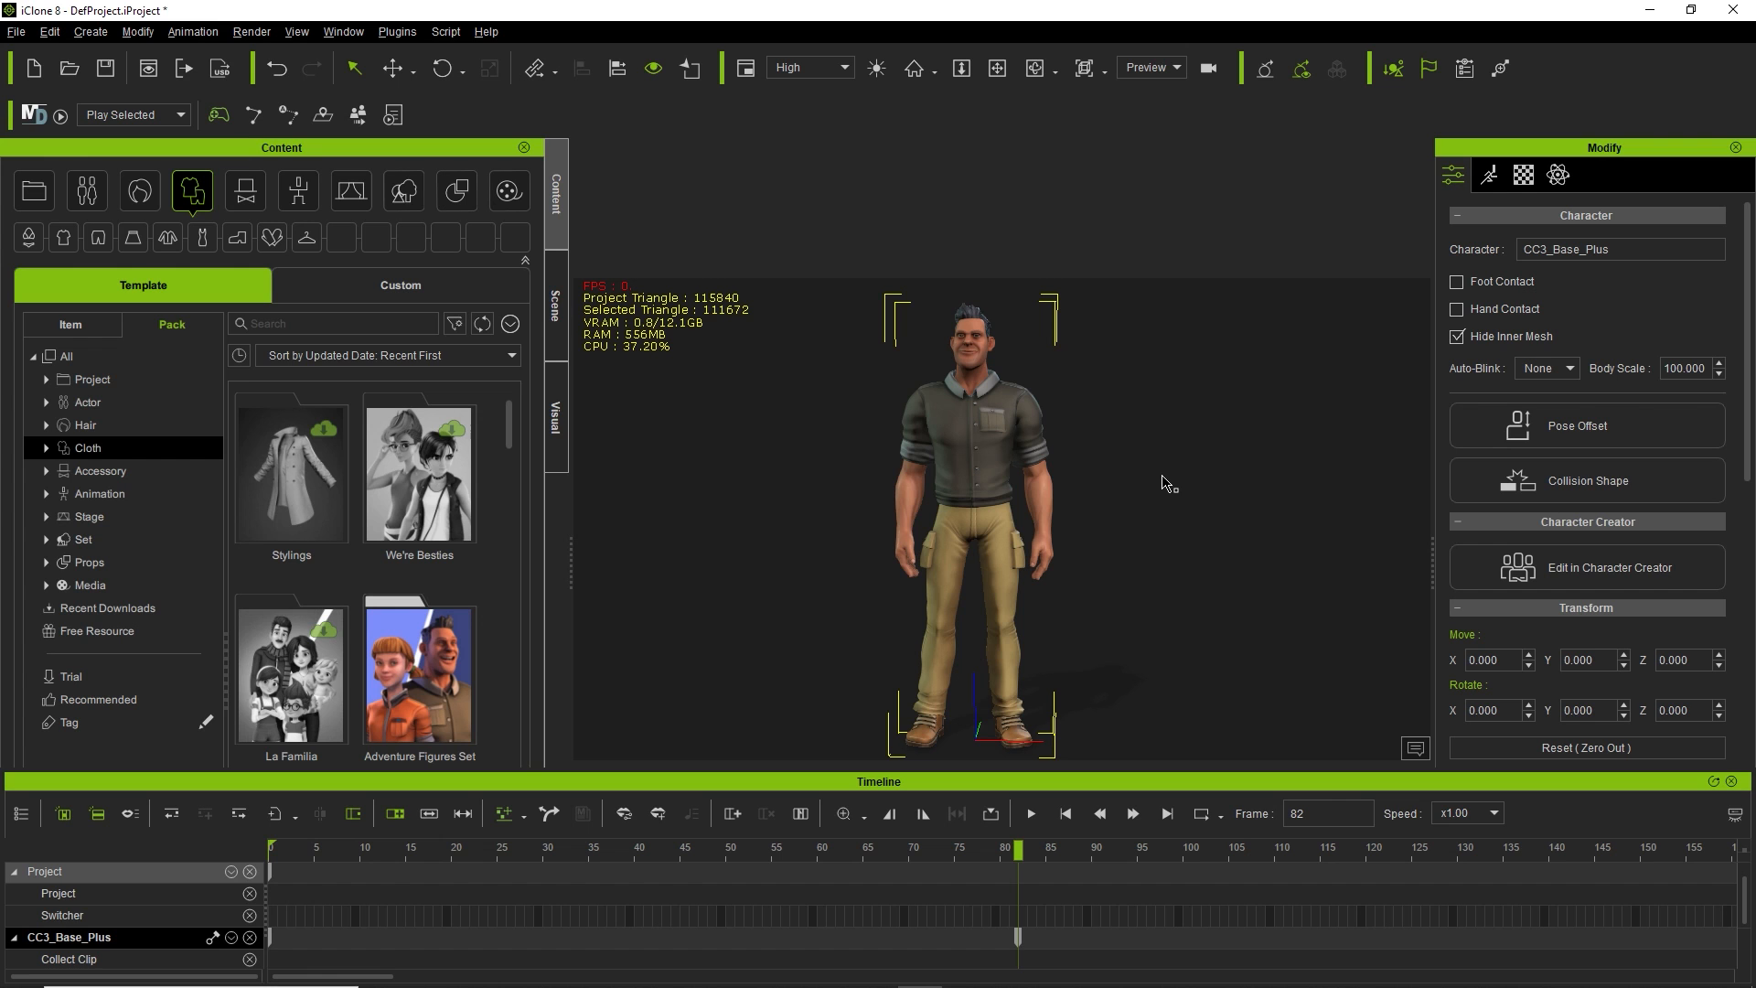
right_click_drag(1162, 475, 1125, 507)
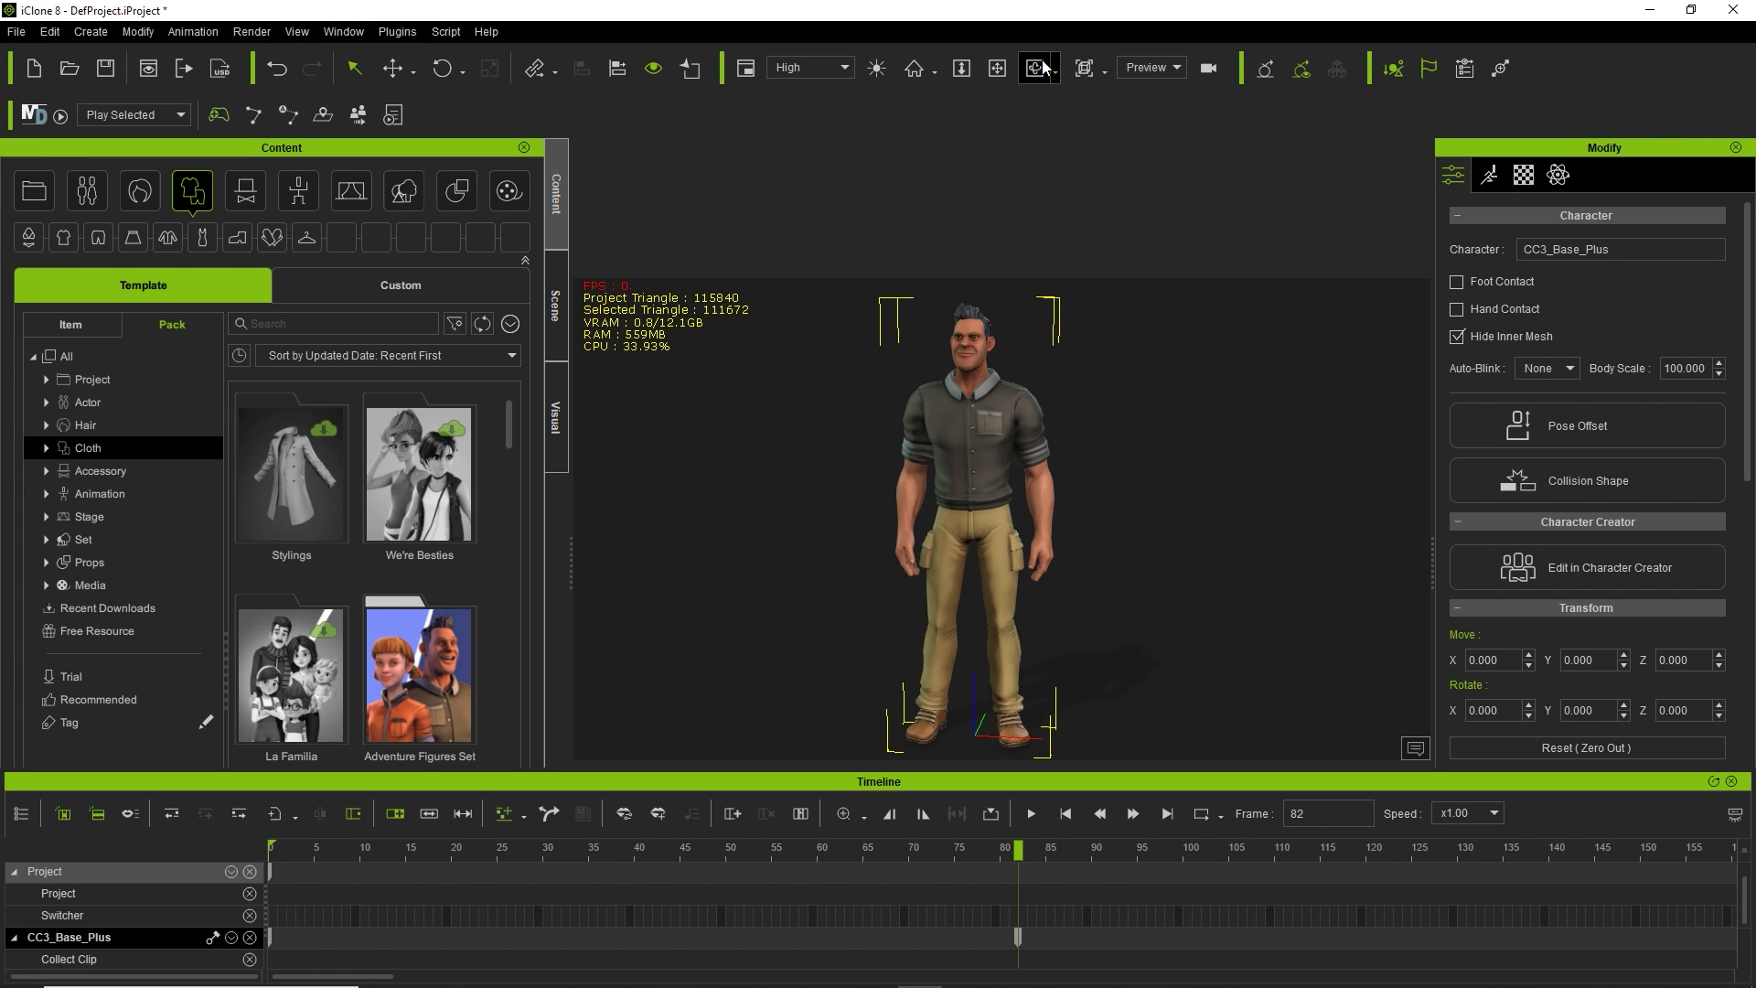
right_click_drag(1117, 467, 970, 411)
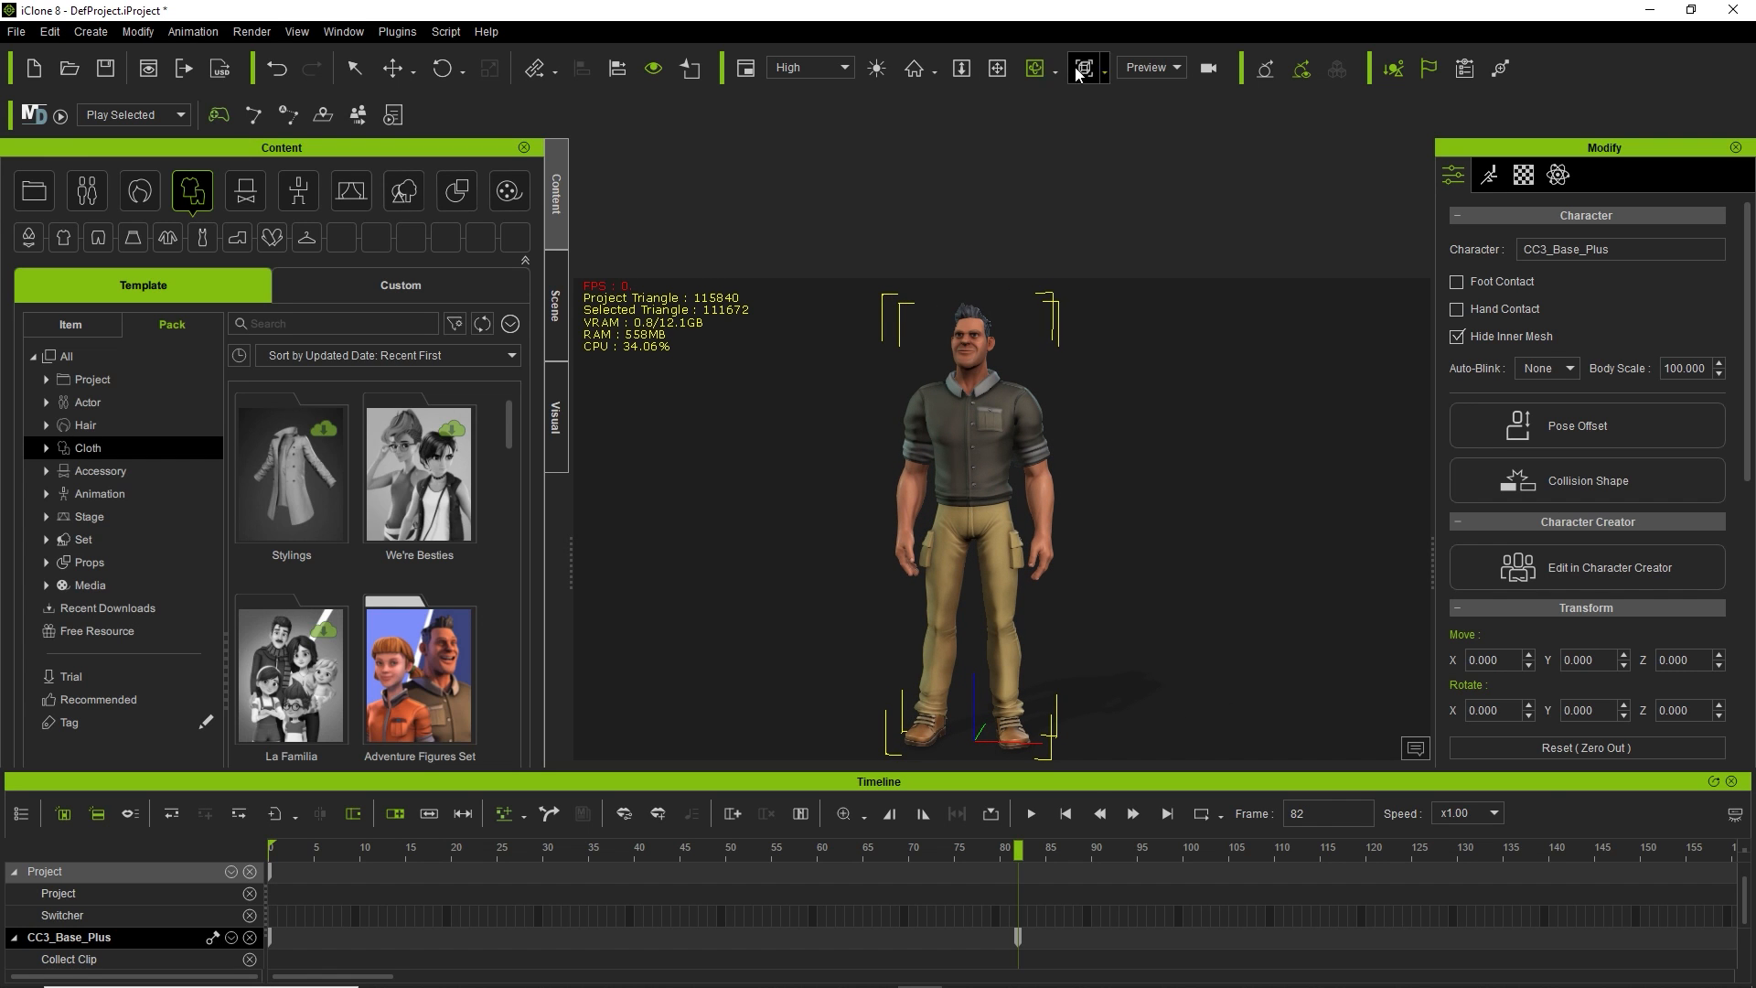
left_click(354, 68)
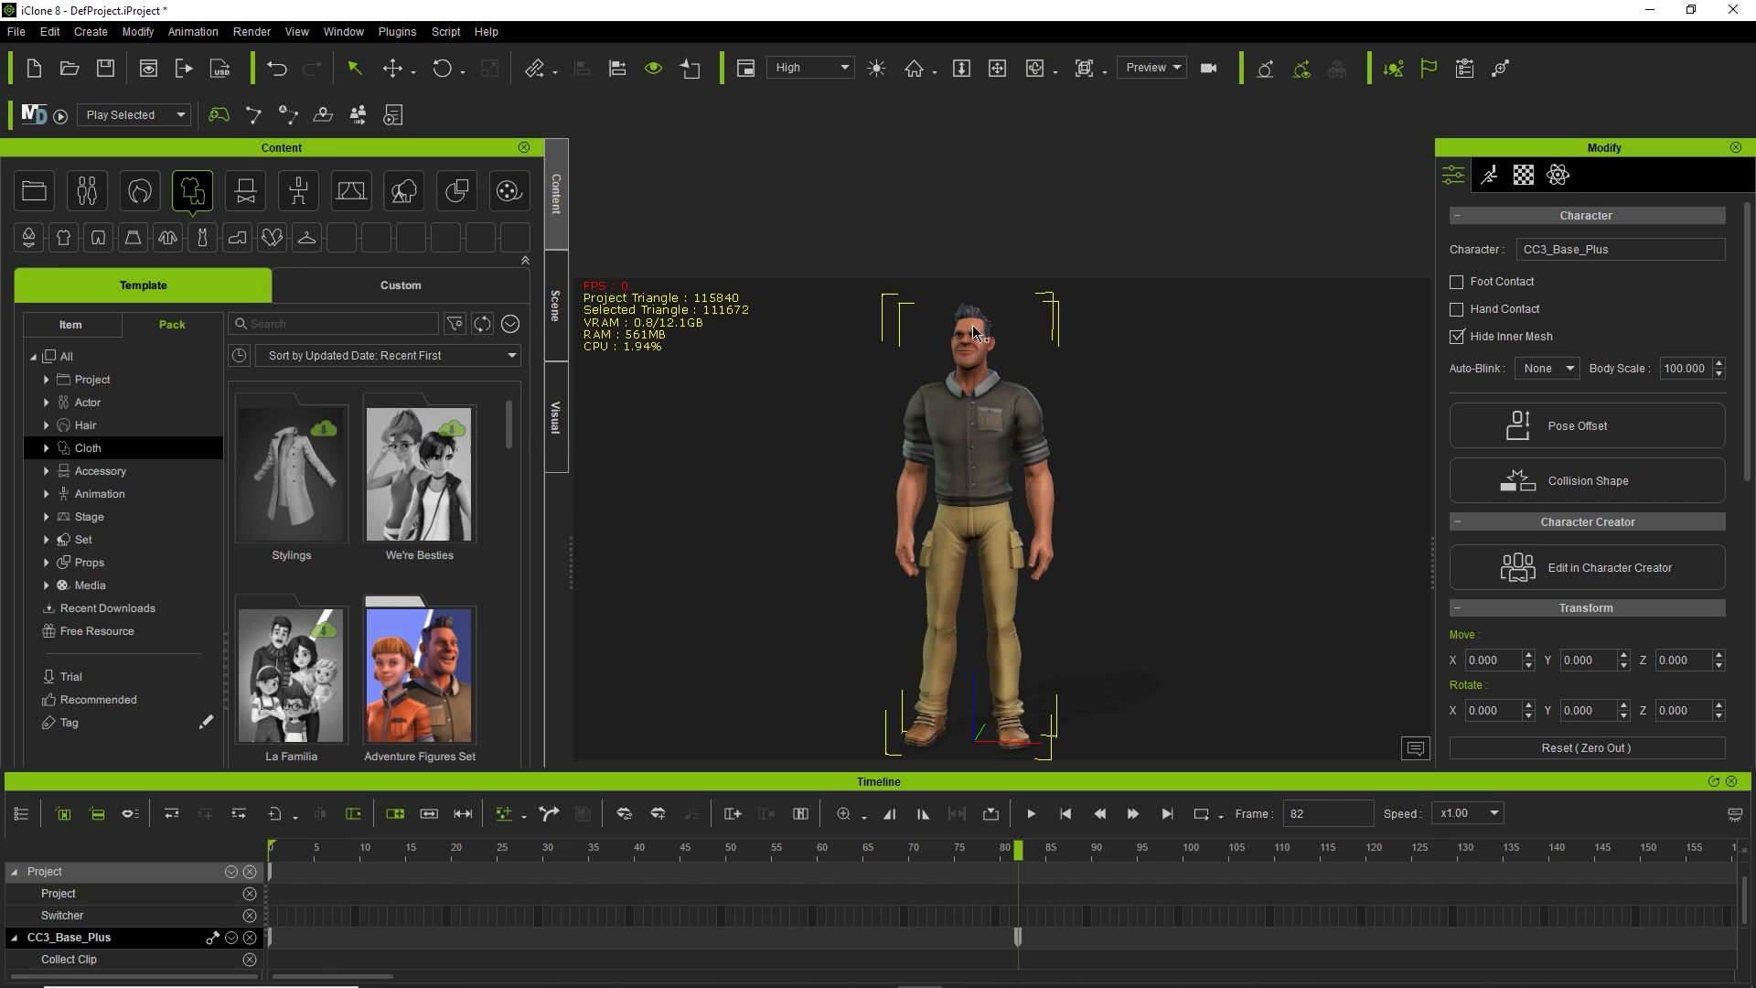
left_click(994, 436)
left_click(997, 540)
left_click(997, 540)
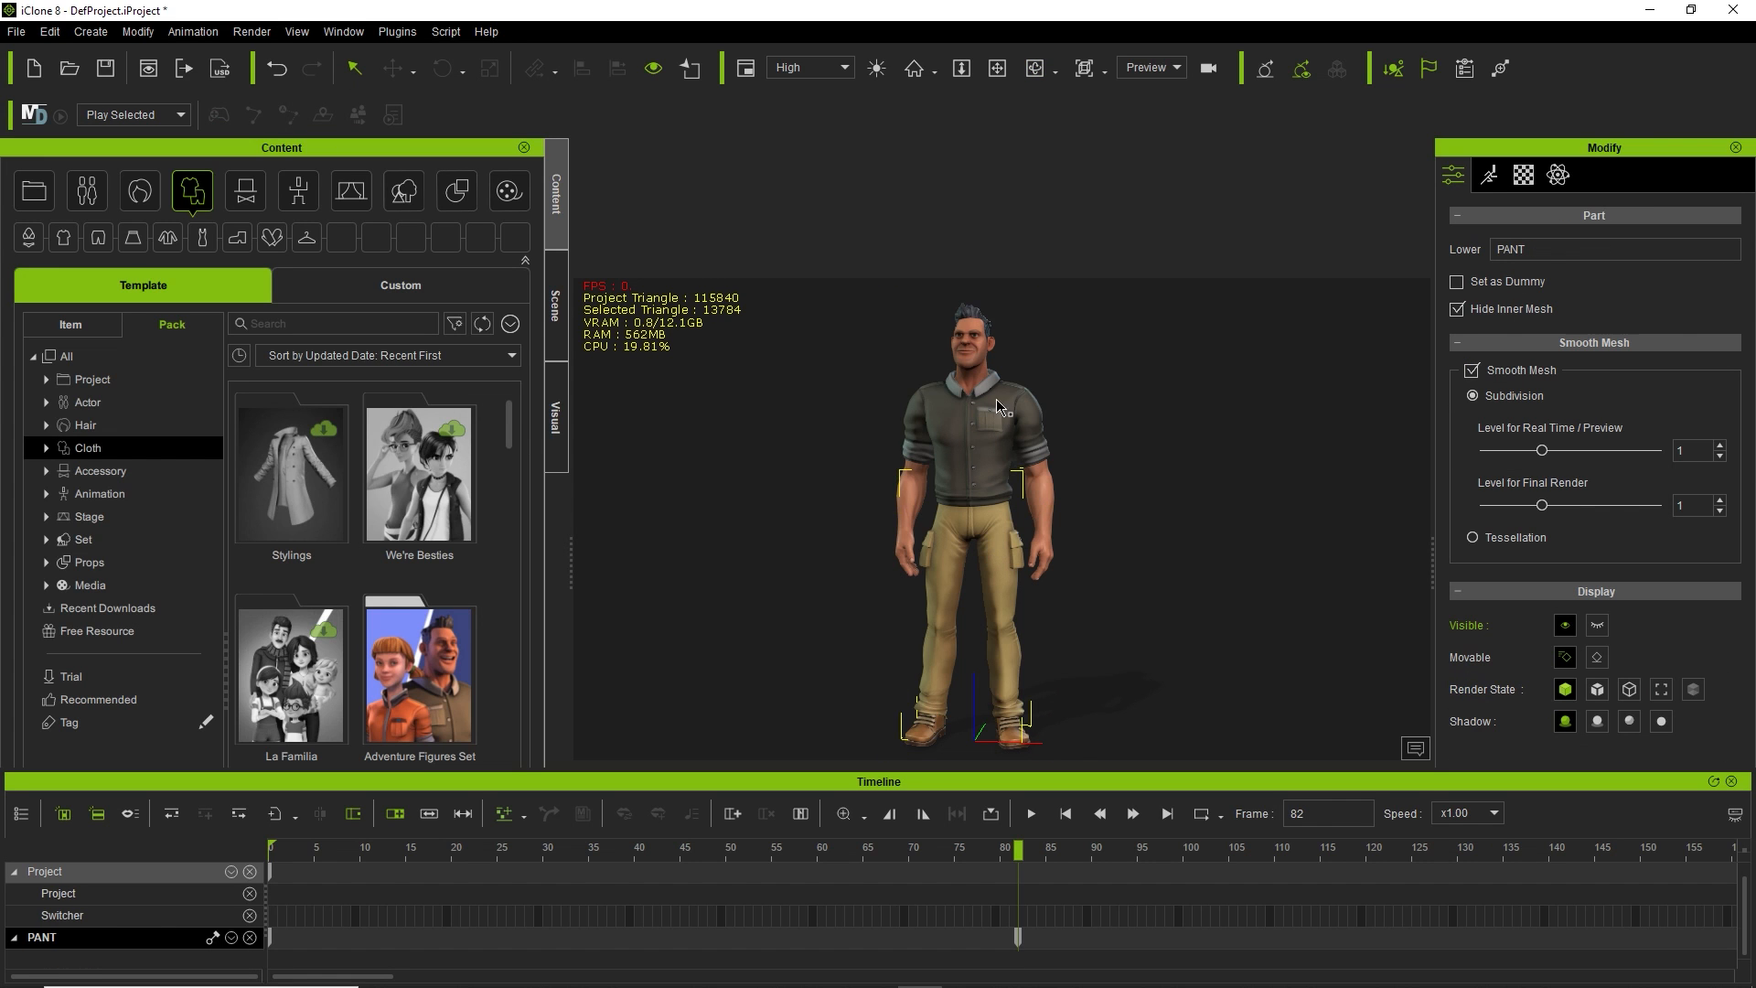
double_click(965, 439)
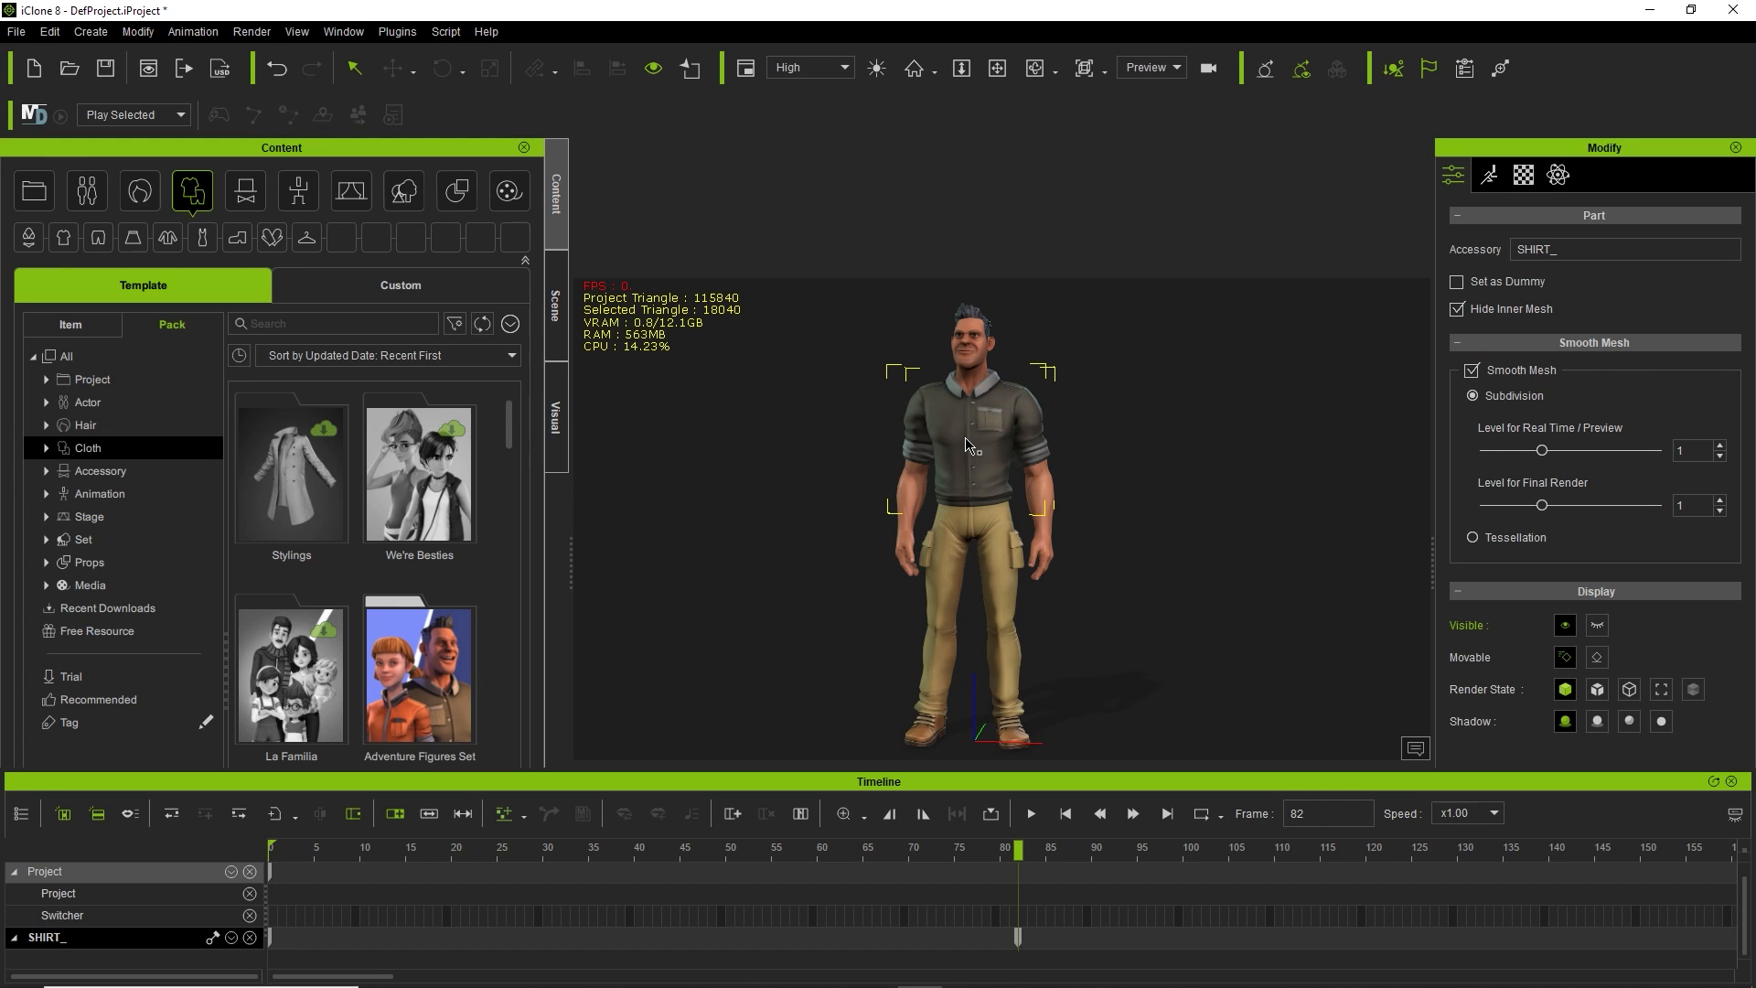
left_click(1042, 486)
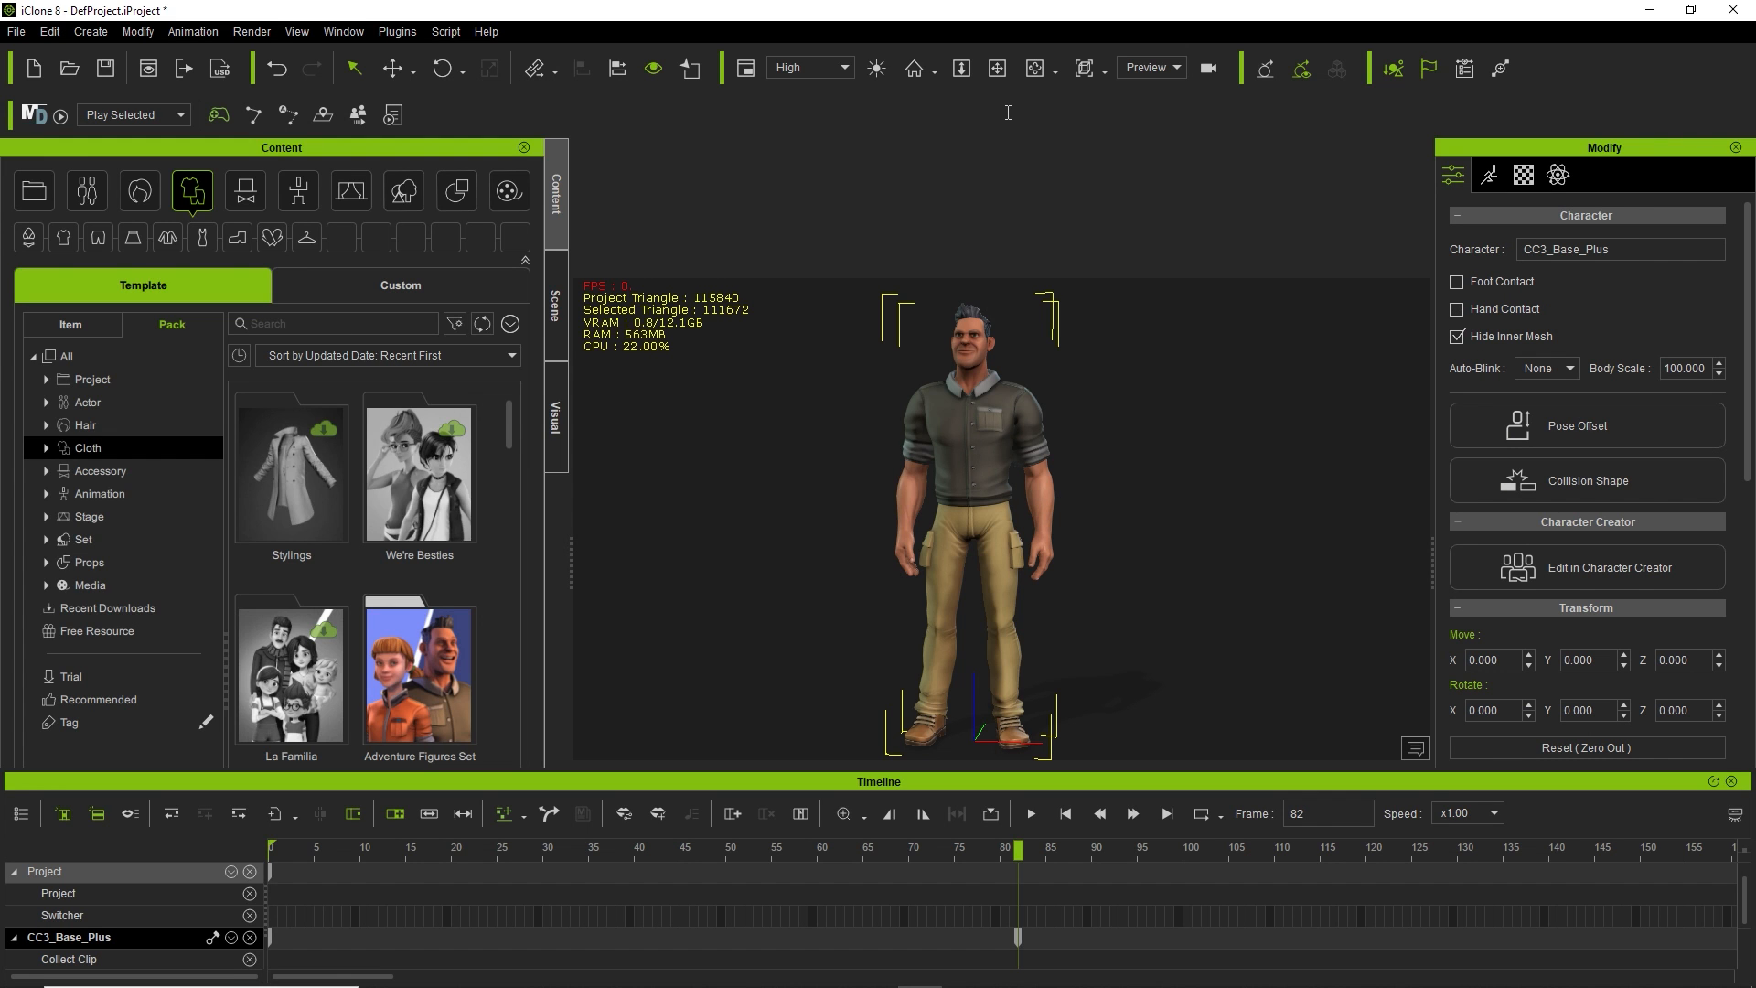
mouse_move(1138, 483)
right_mouse_down()
mouse_move(840, 502)
mouse_move(1142, 496)
right_mouse_up()
mouse_move(922, 455)
middle_mouse_down()
mouse_move(1117, 458)
mouse_move(887, 454)
mouse_move(914, 430)
middle_mouse_up()
scroll(963, 403, "down", 4)
scroll(968, 404, "up", 2)
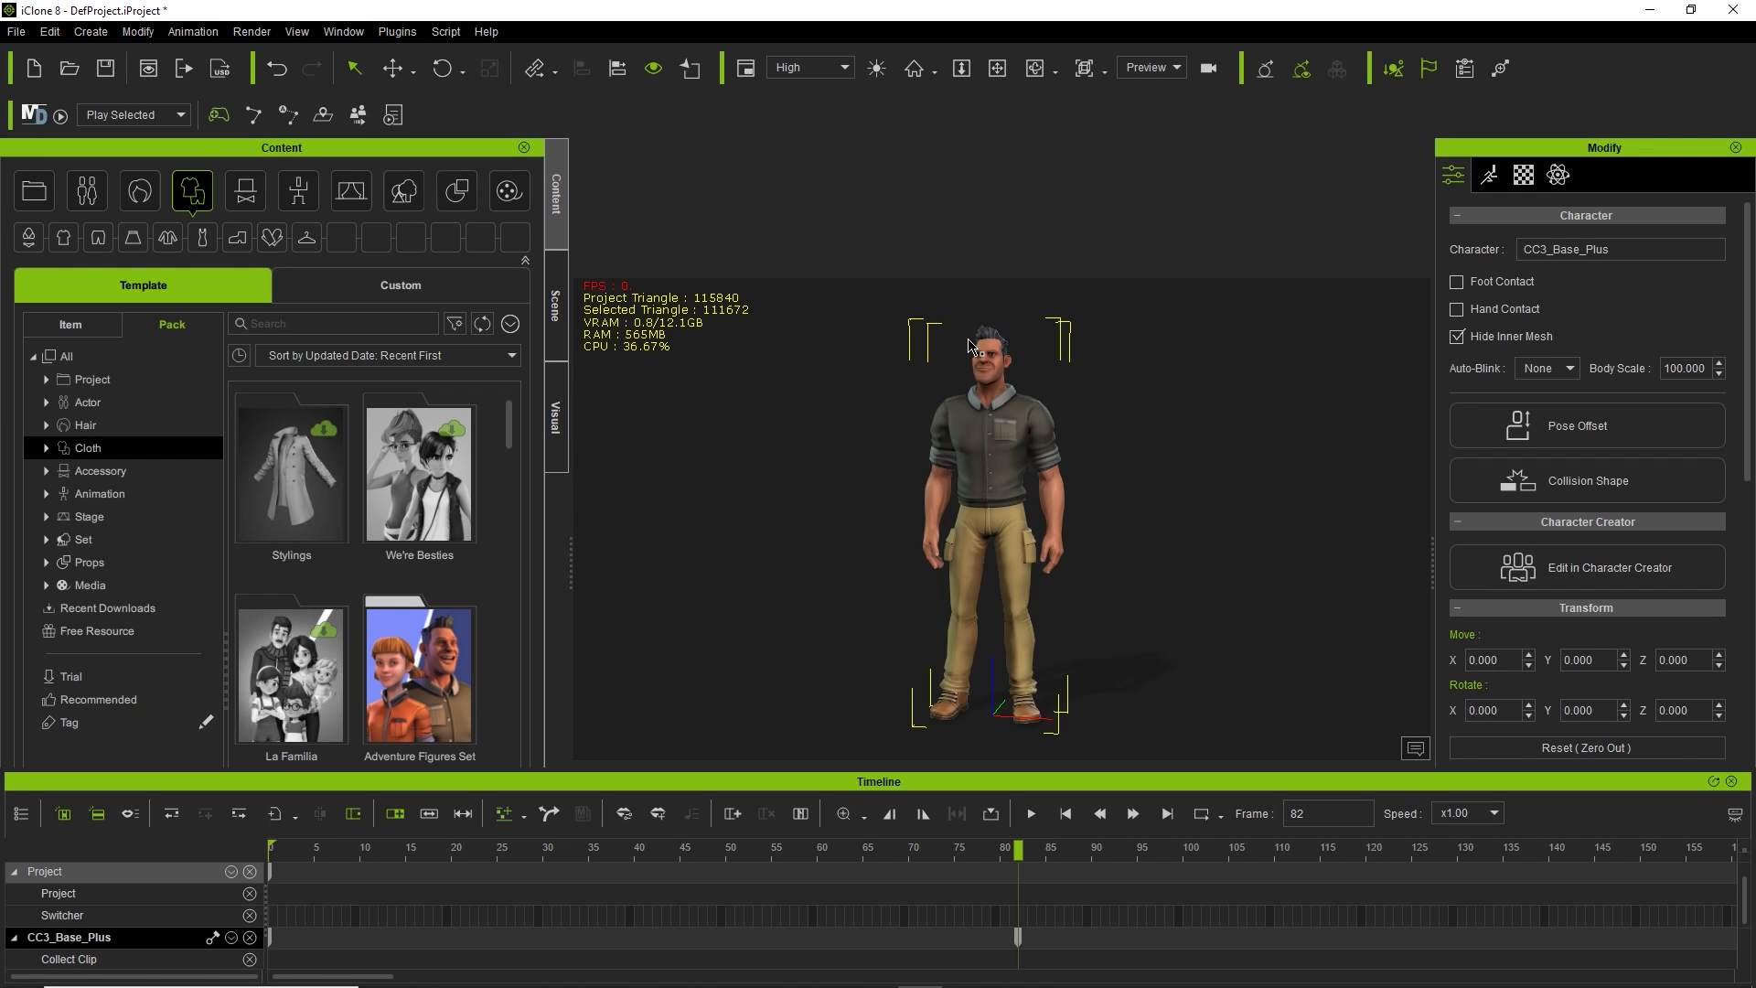
Cycle the character through side, back, front and top views, alternating a face close-up and far view.
key("s")
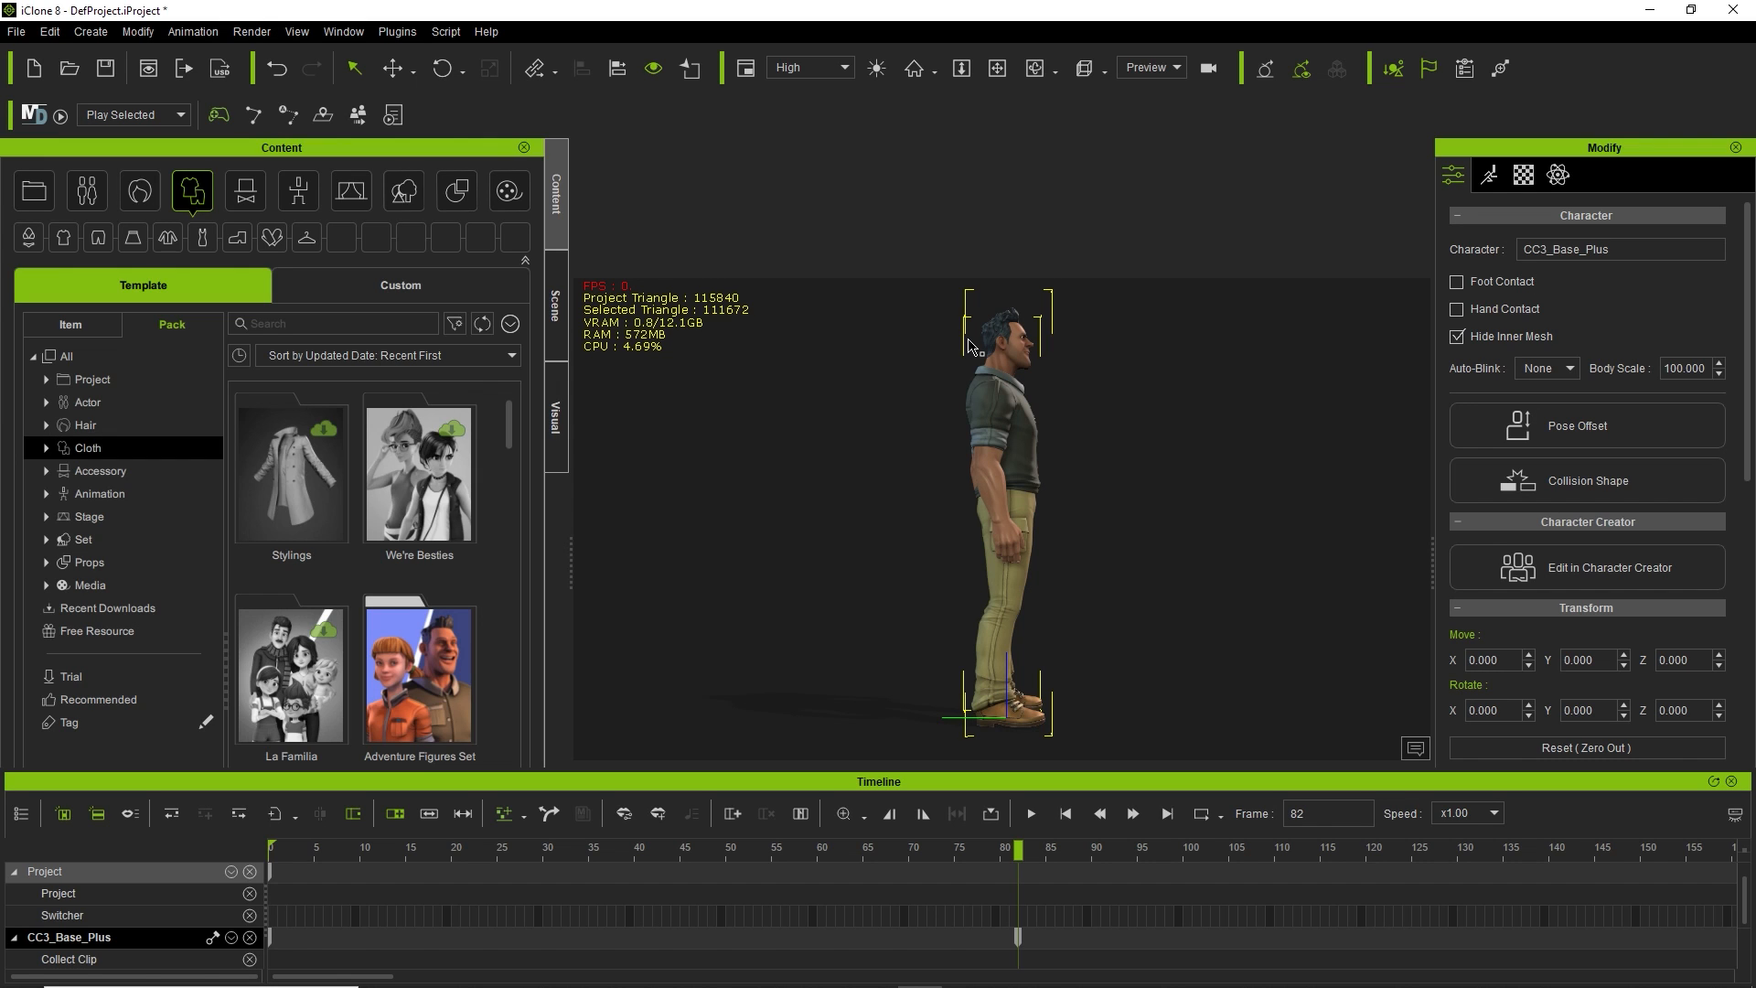
key("s")
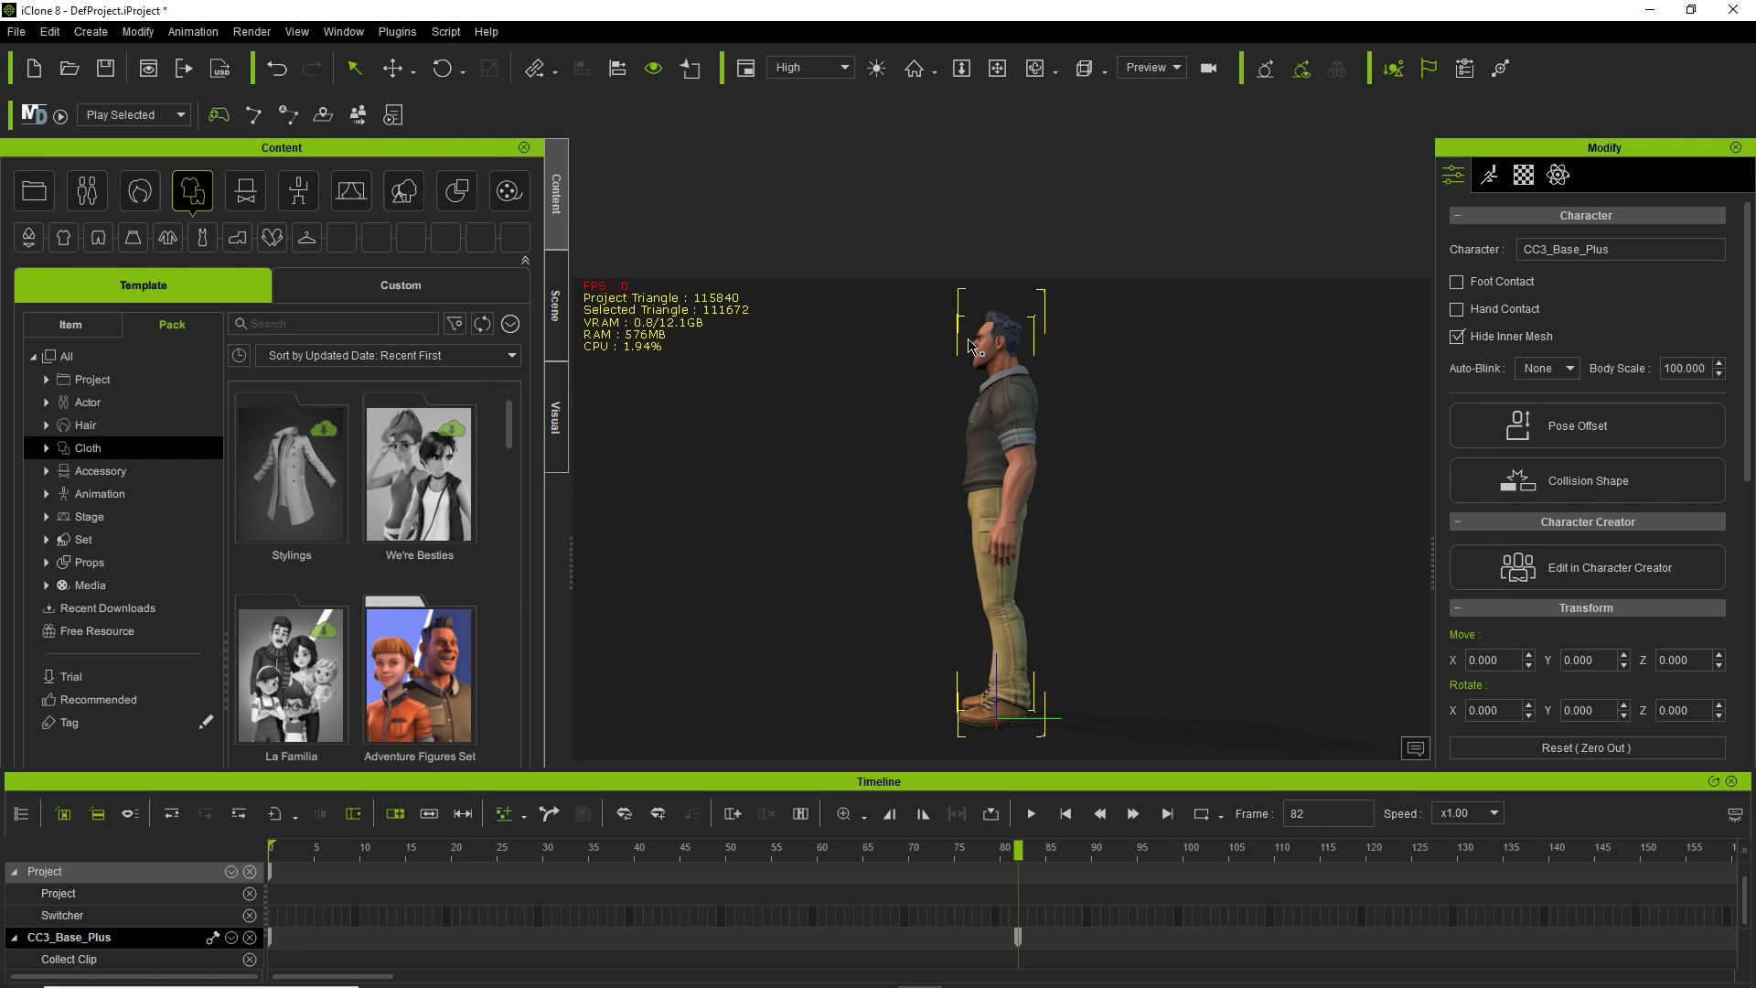
key("b")
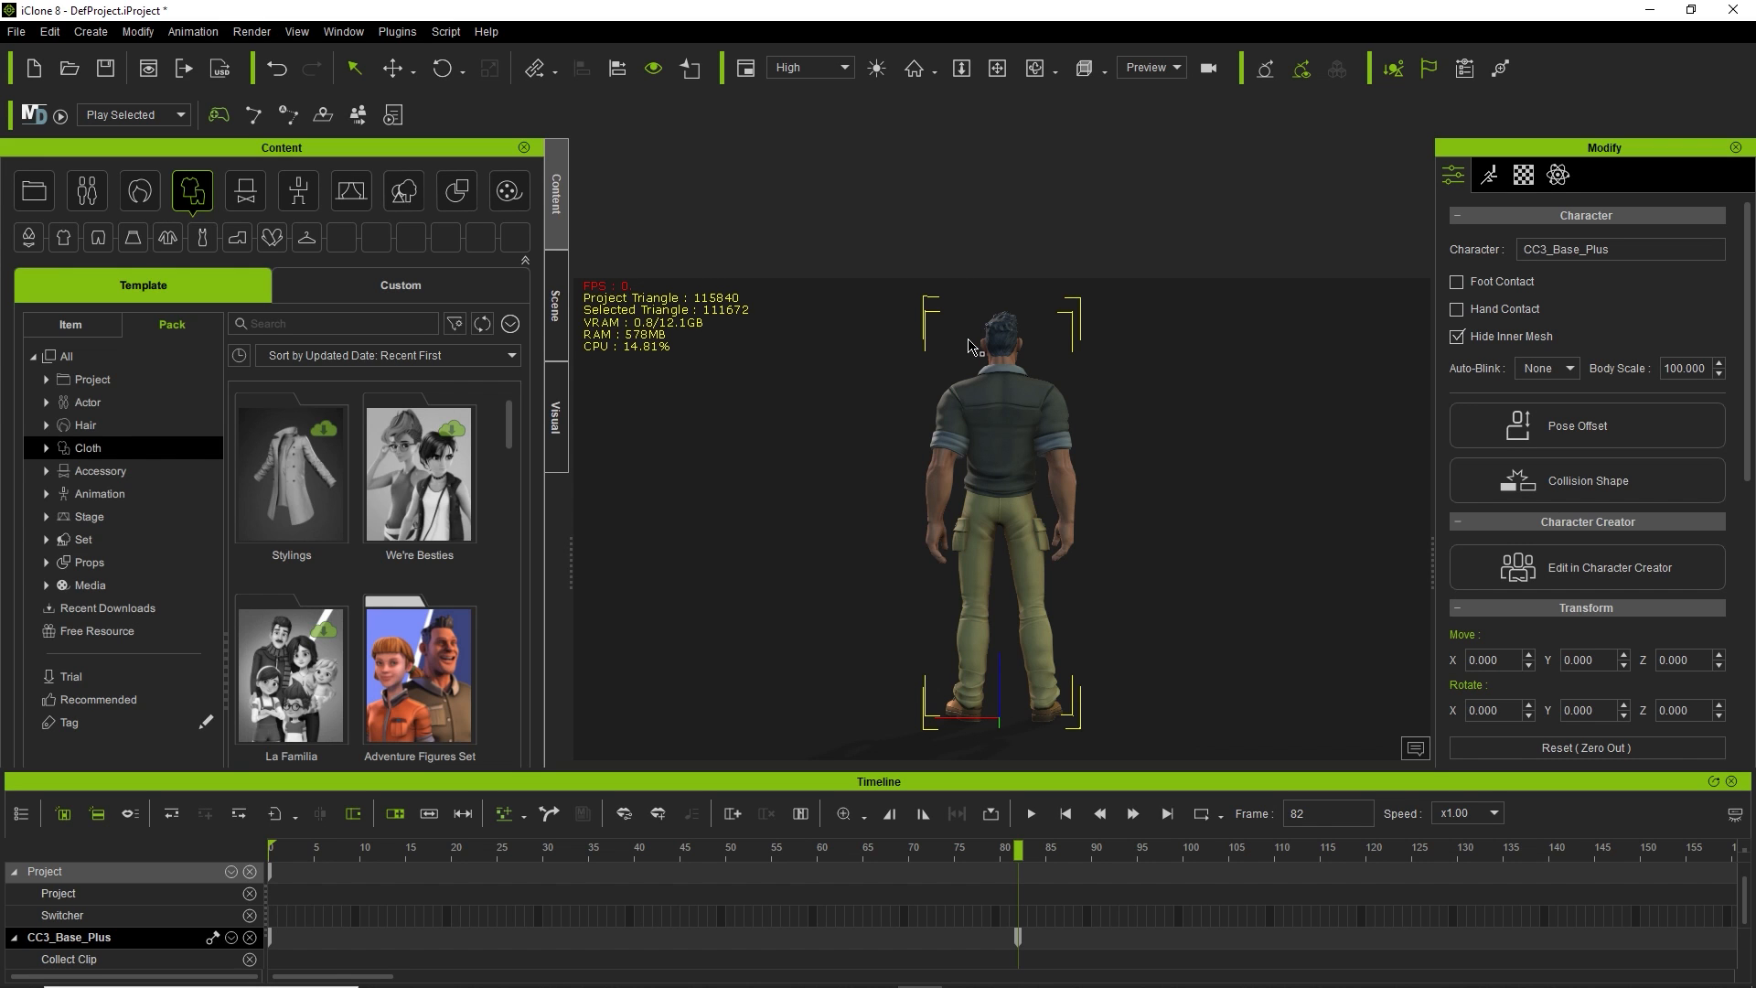
key("f")
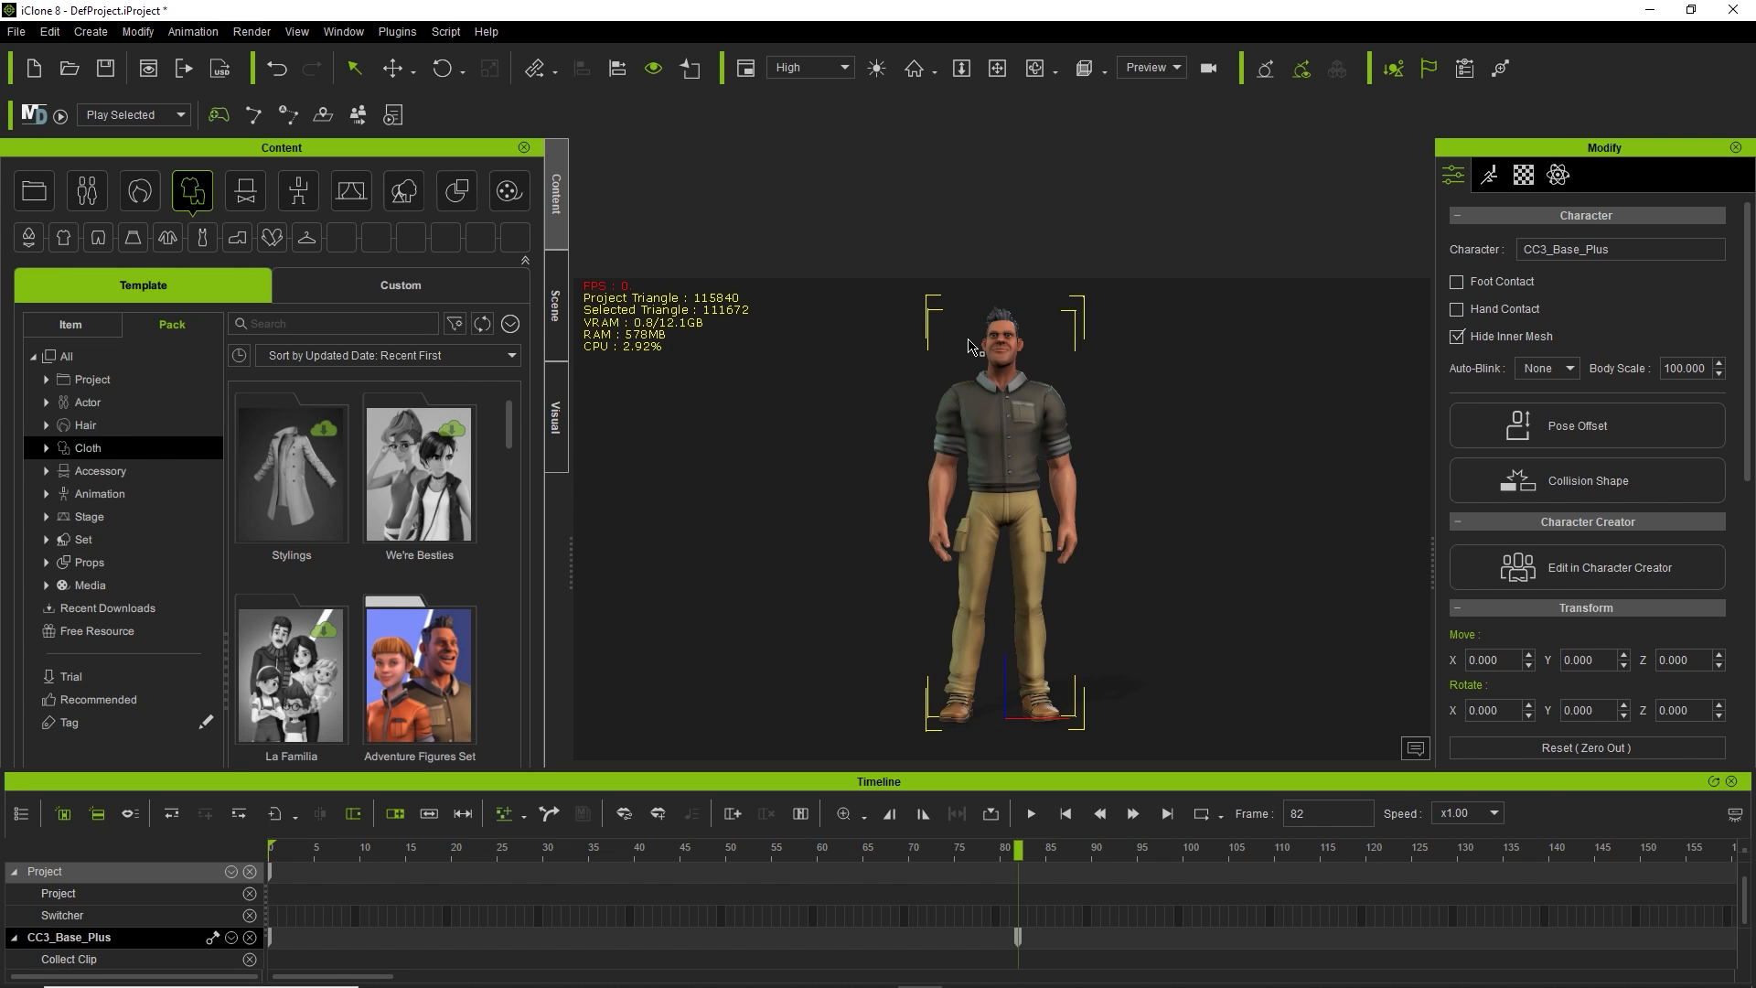
key("t")
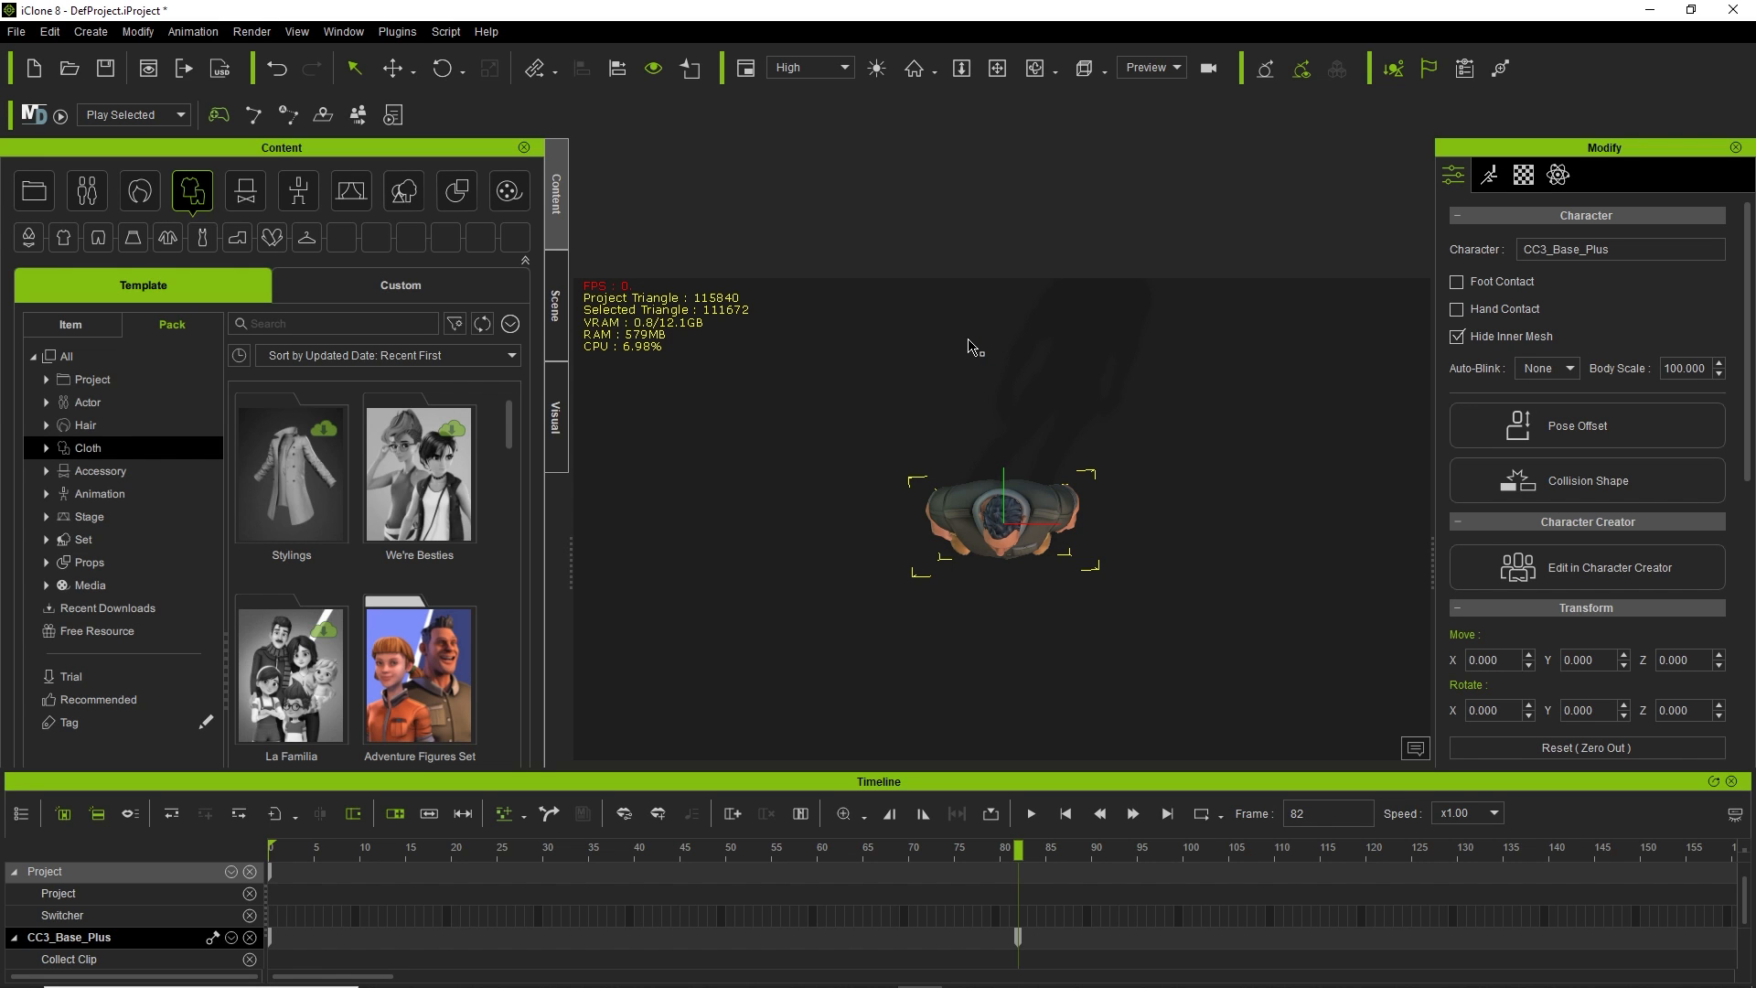
key("j")
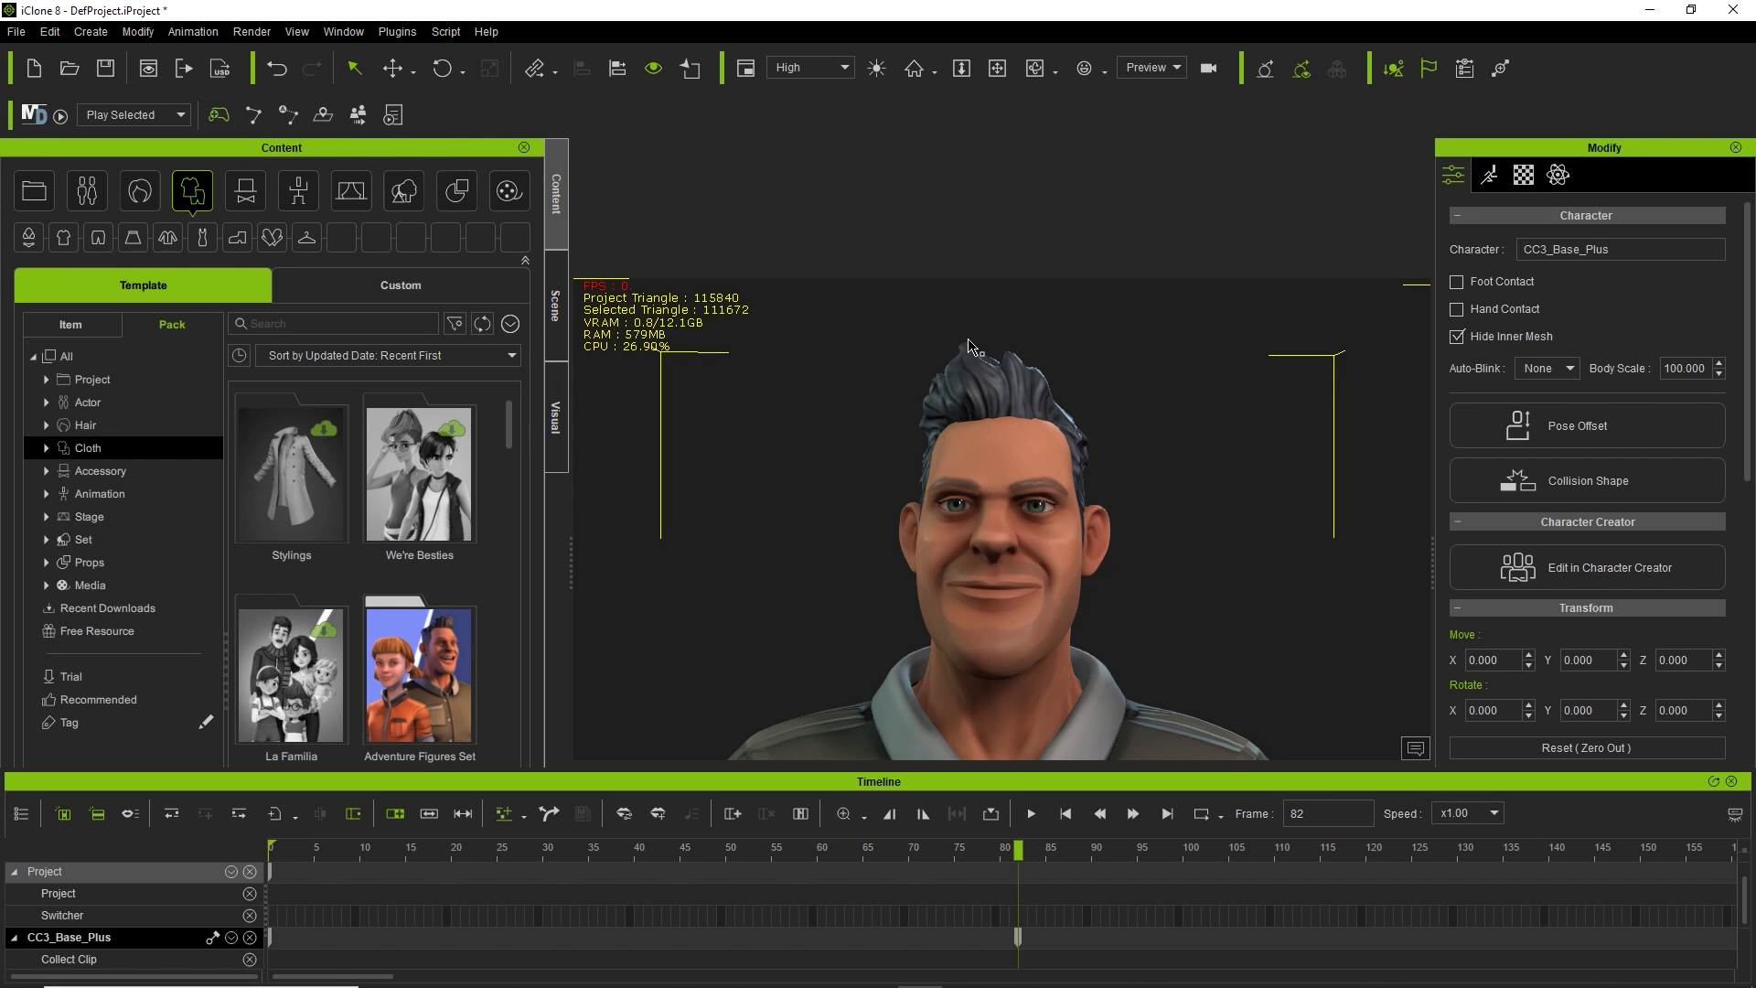
key("Home")
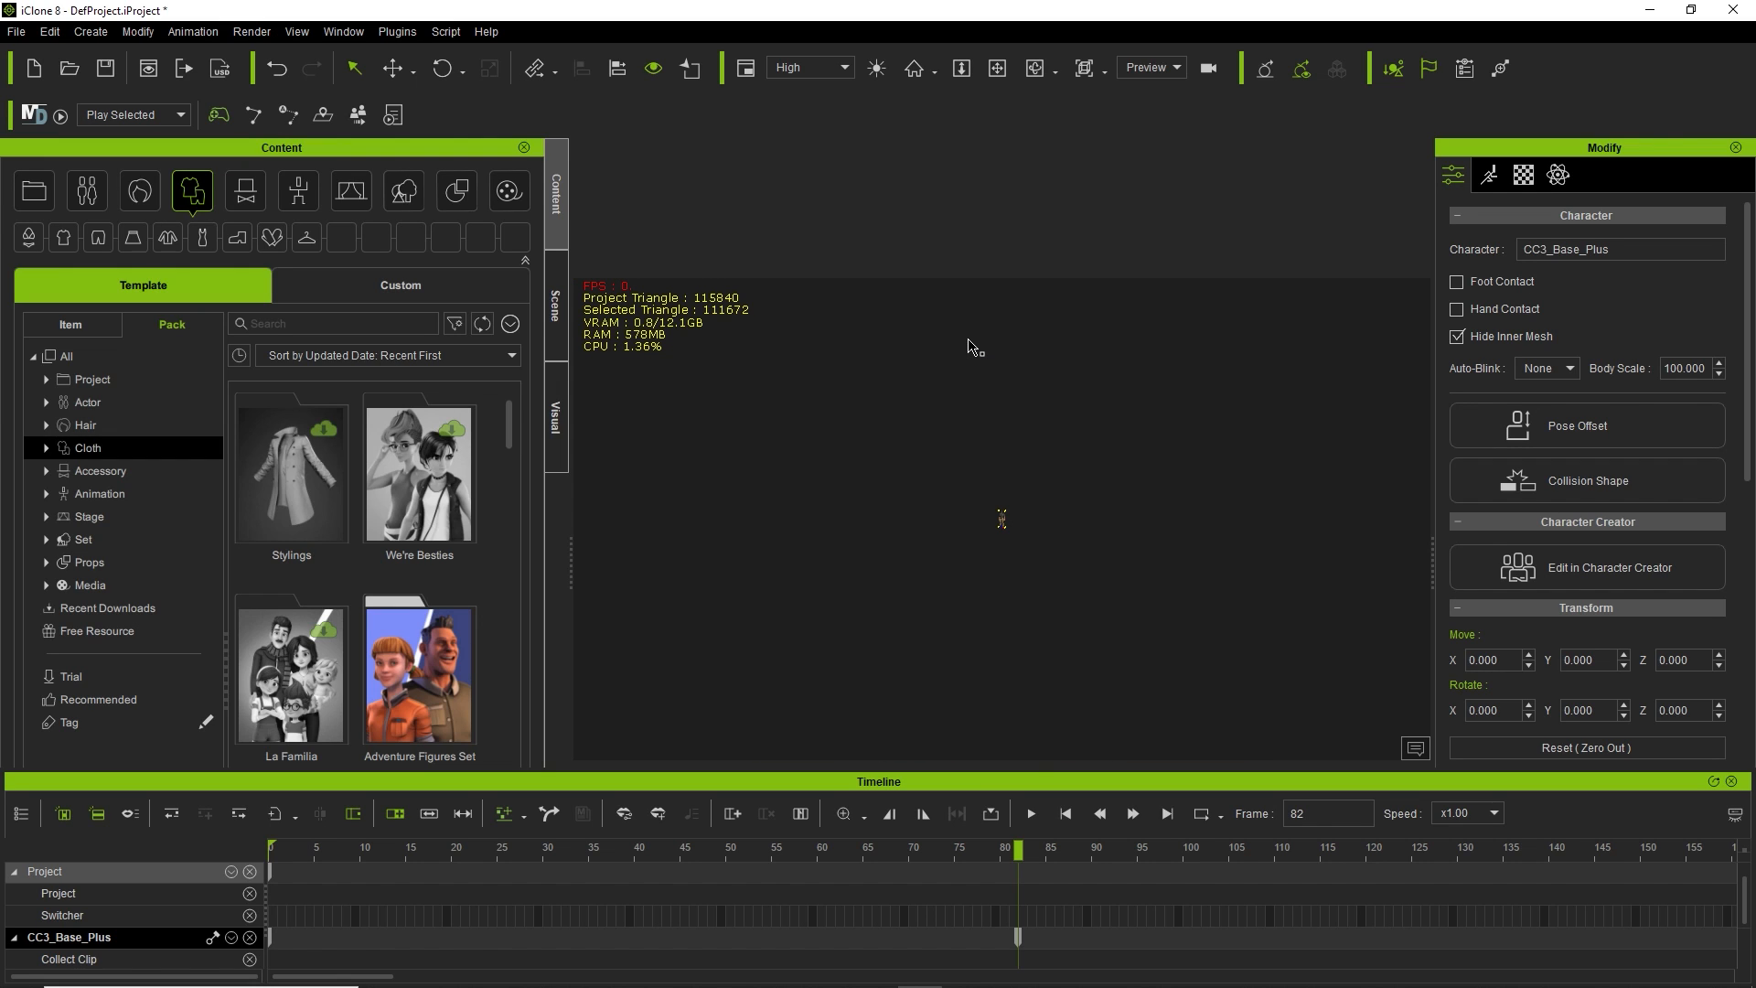
key("j")
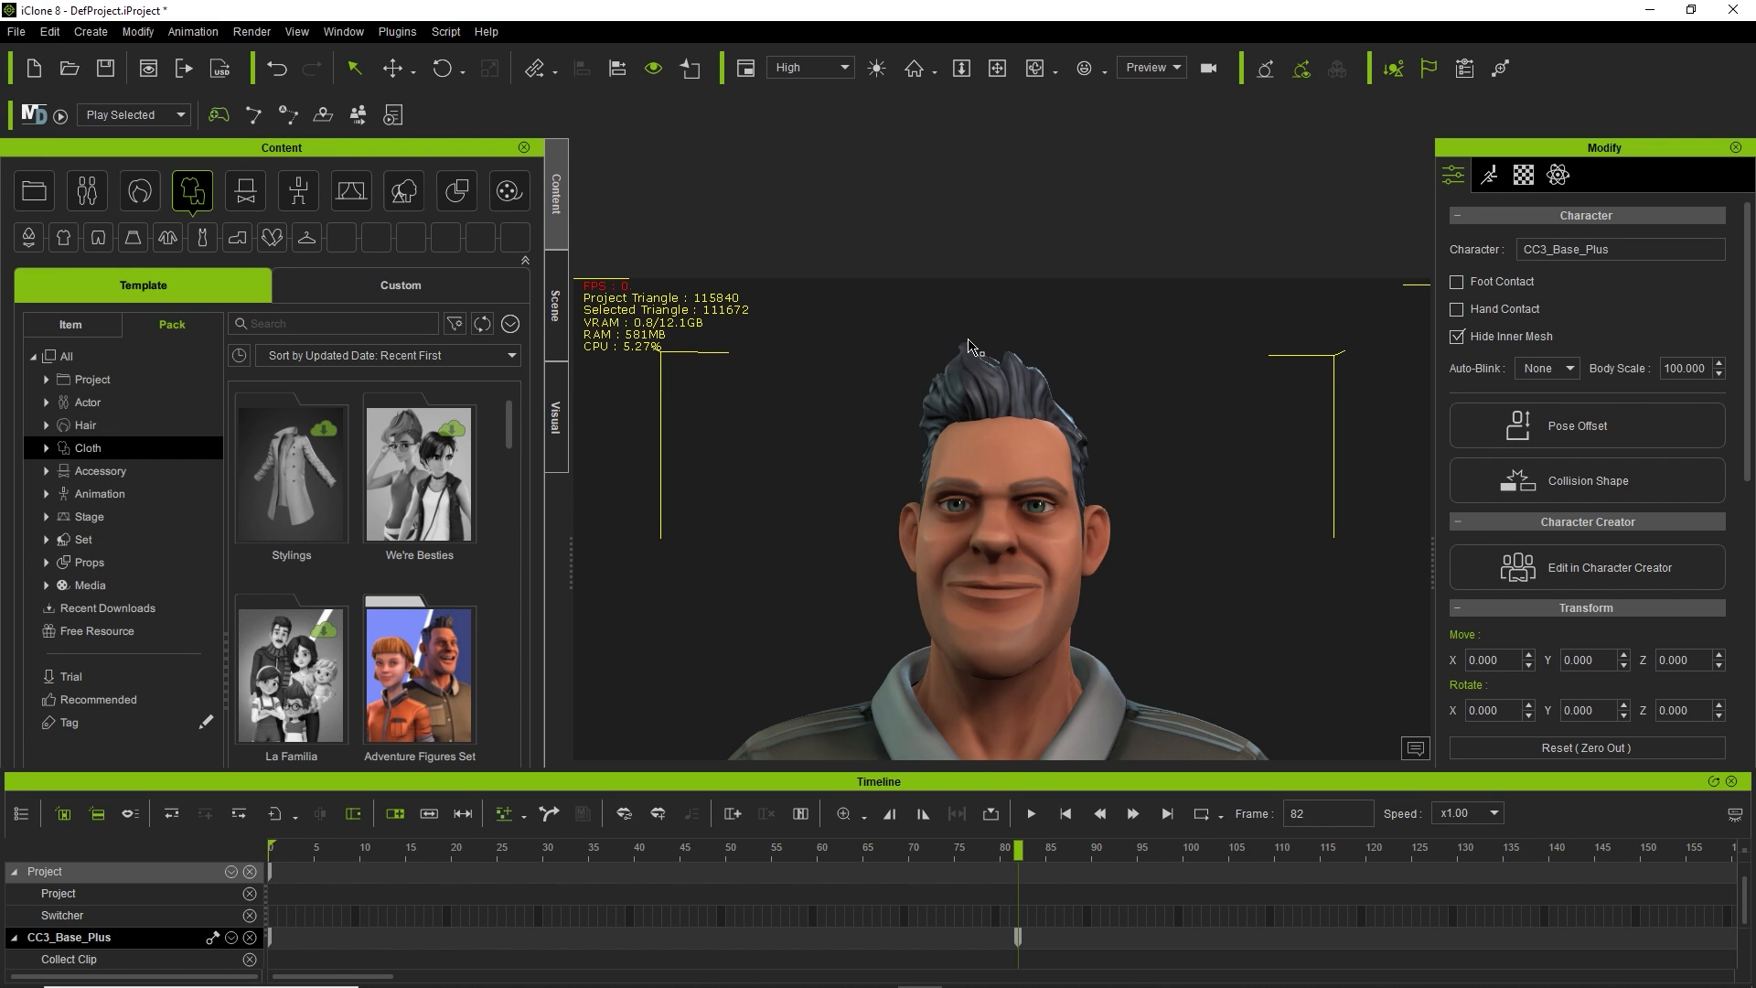
key("h")
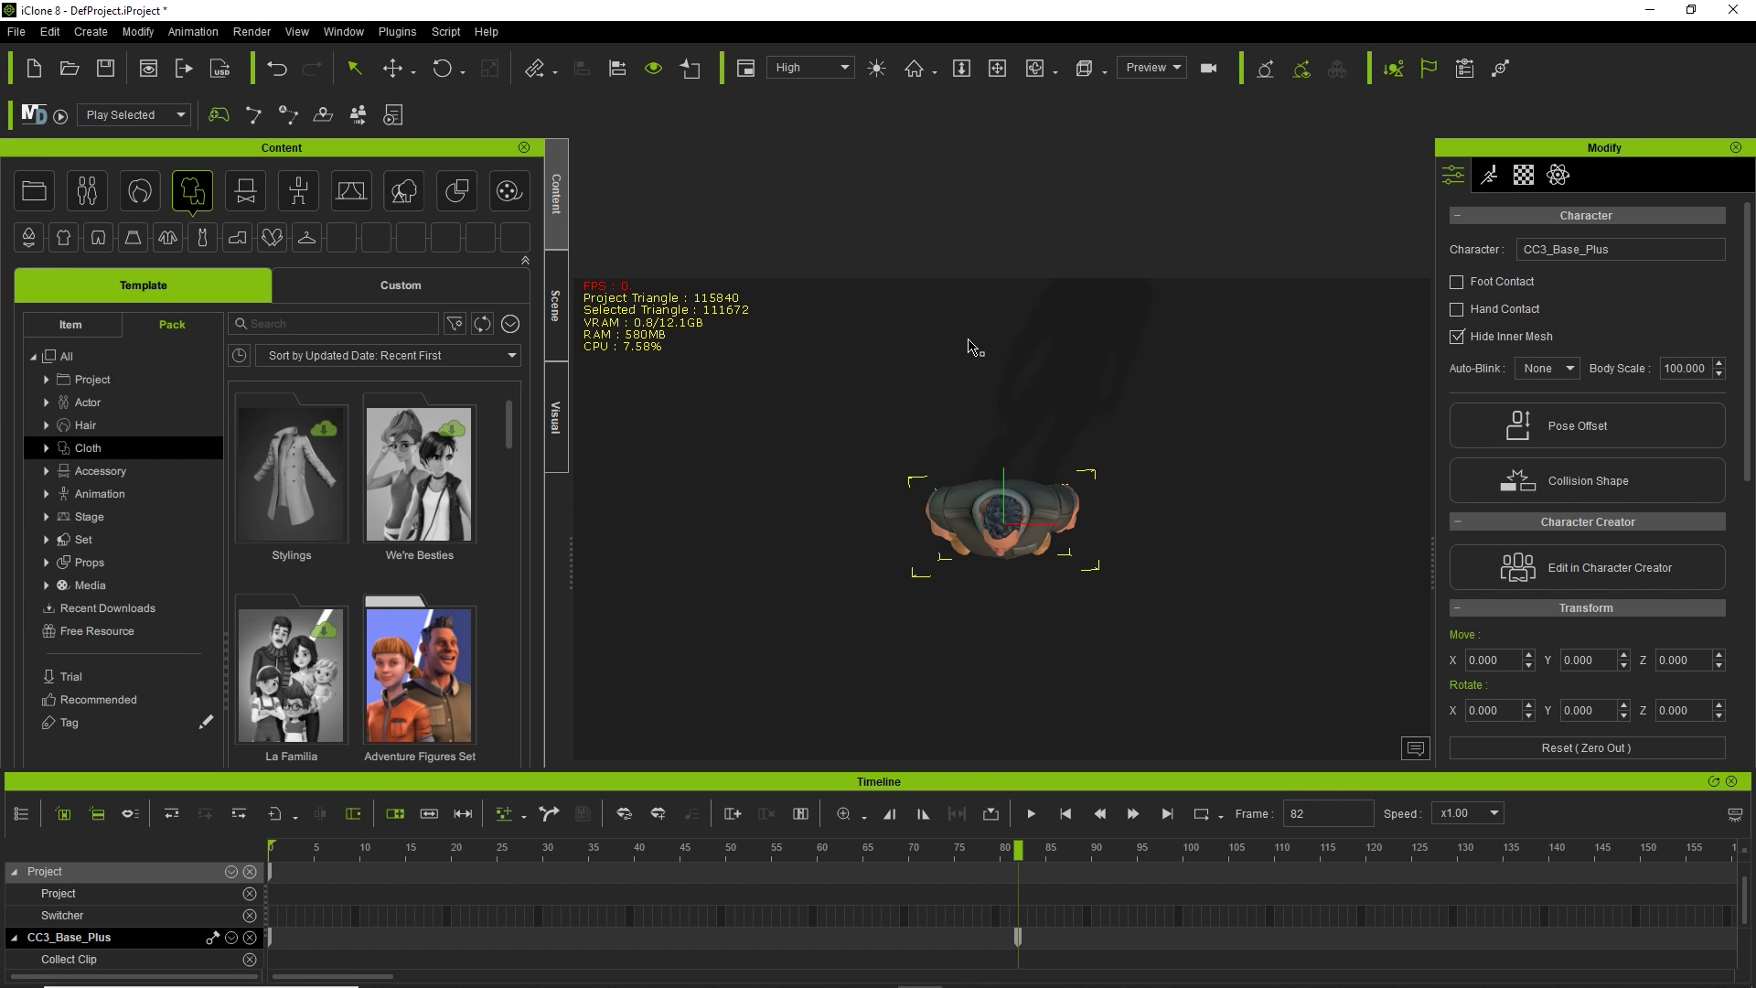
key("j")
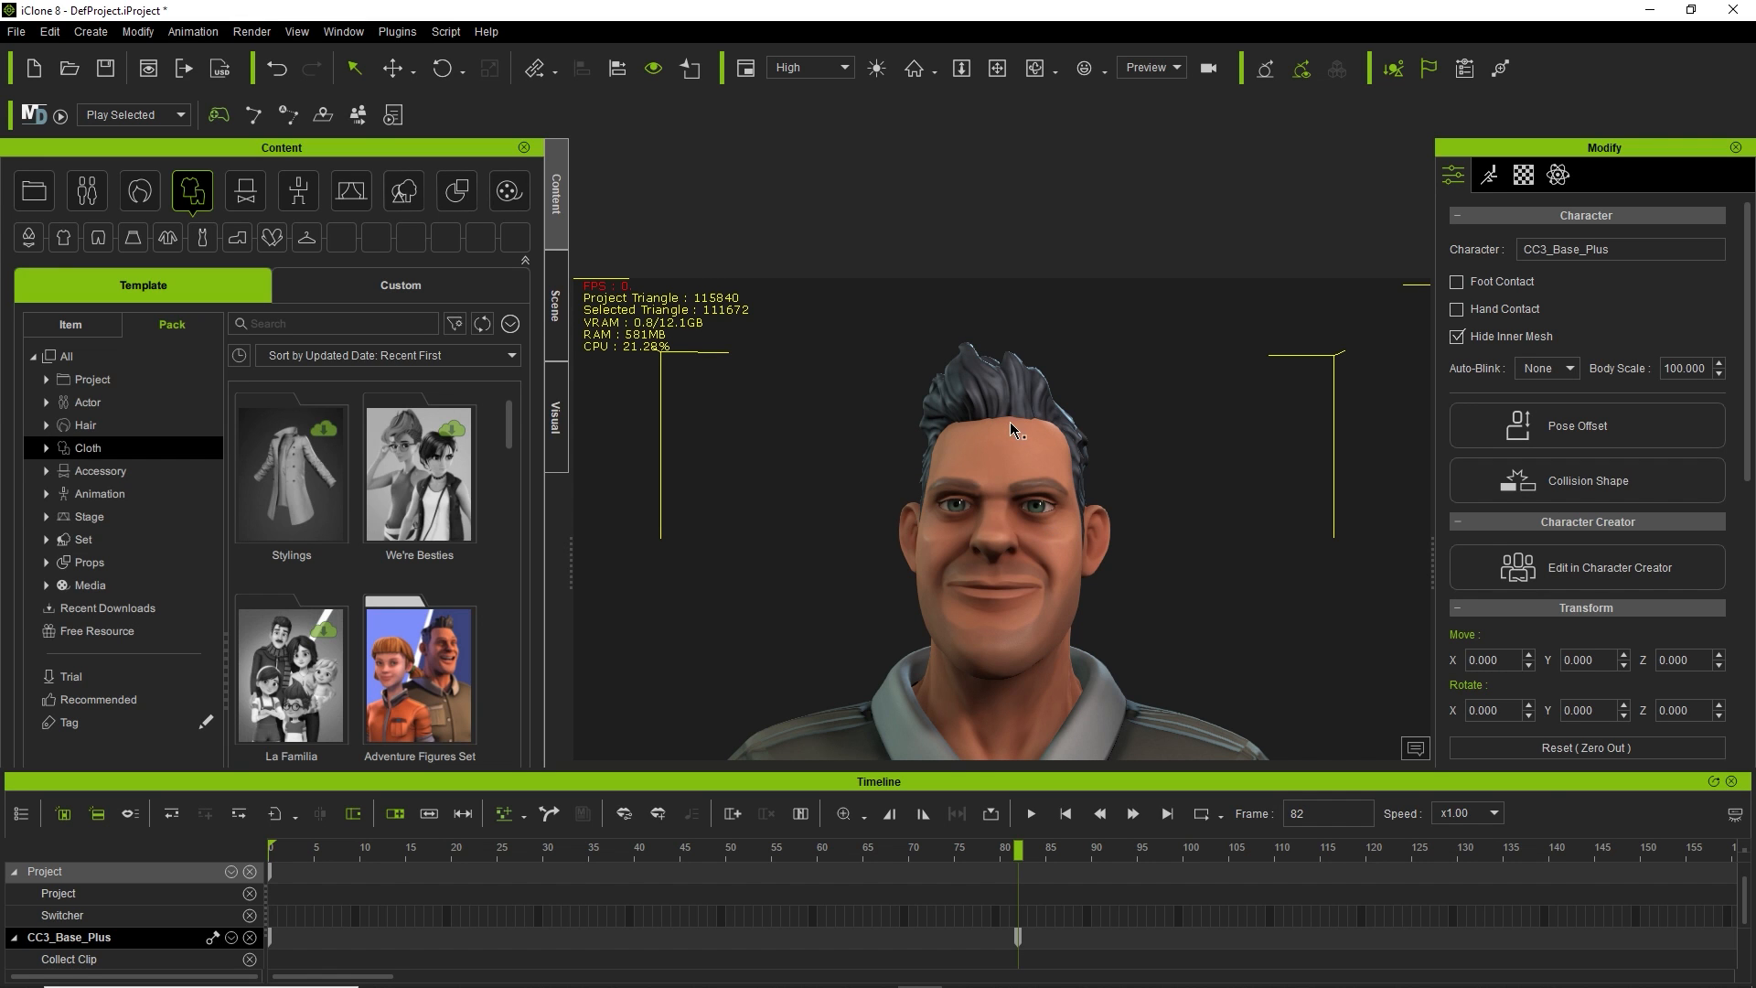
Select the hair and inspect the head from both profiles, back, front and top.
left_click(1010, 392)
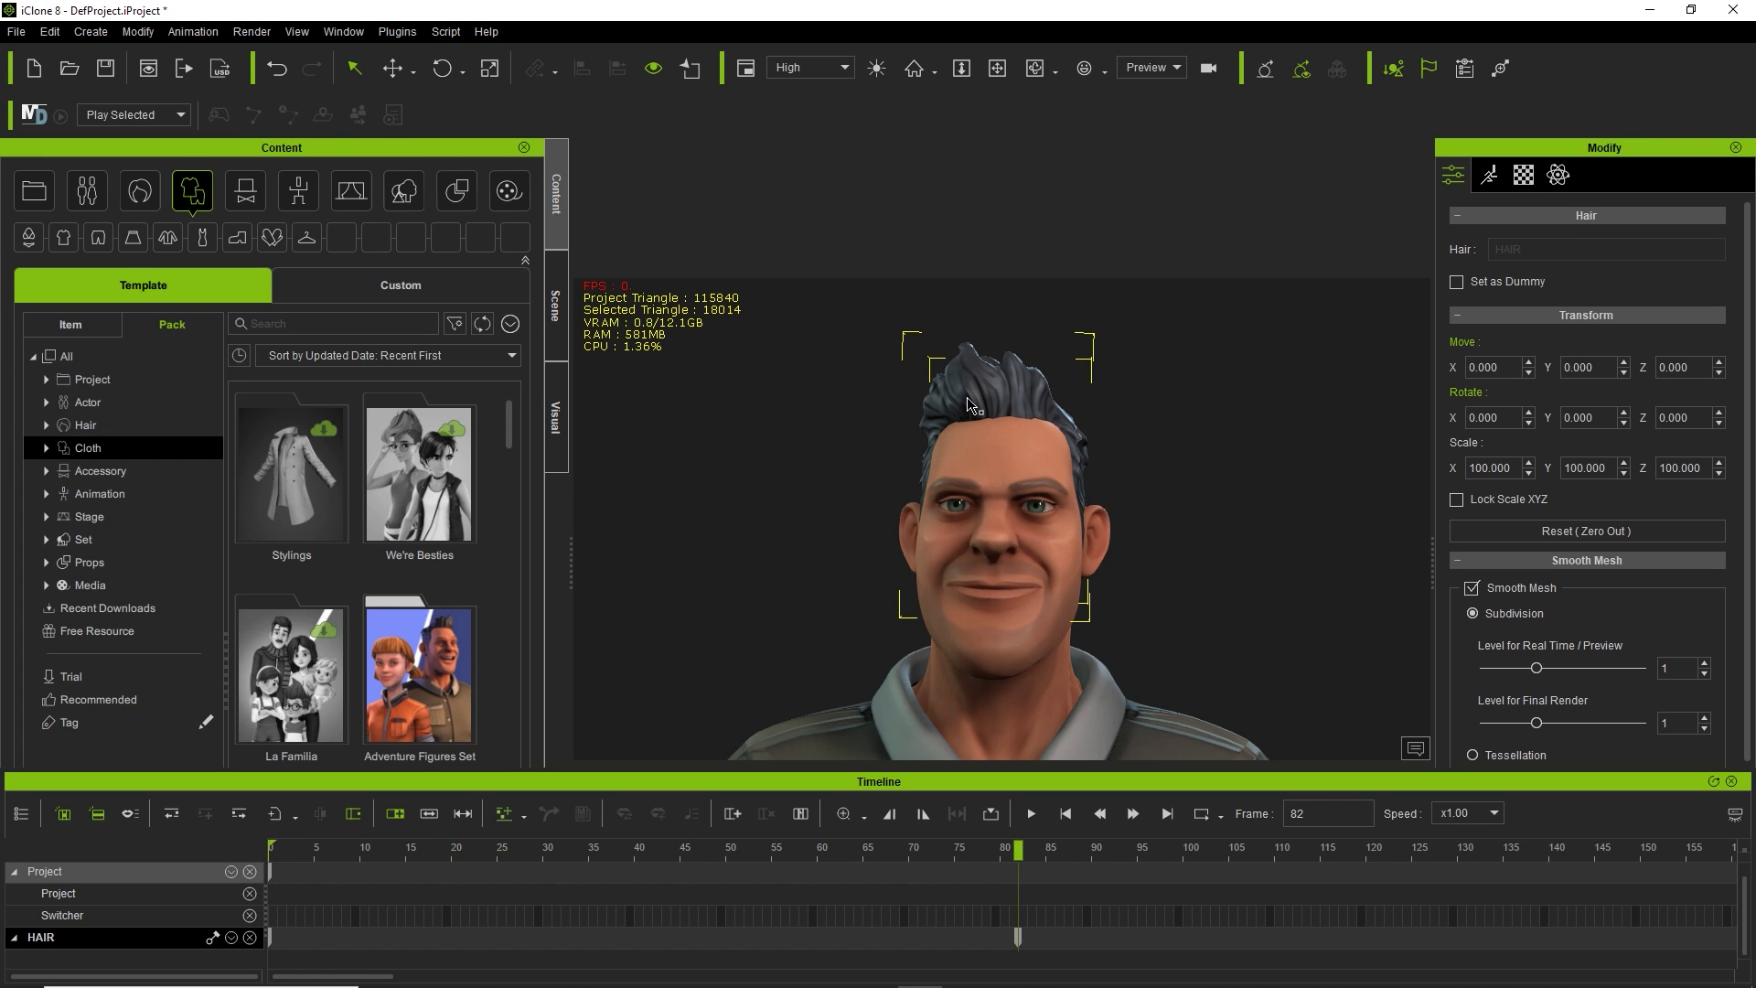
key("d")
key("s")
key("d")
key("f")
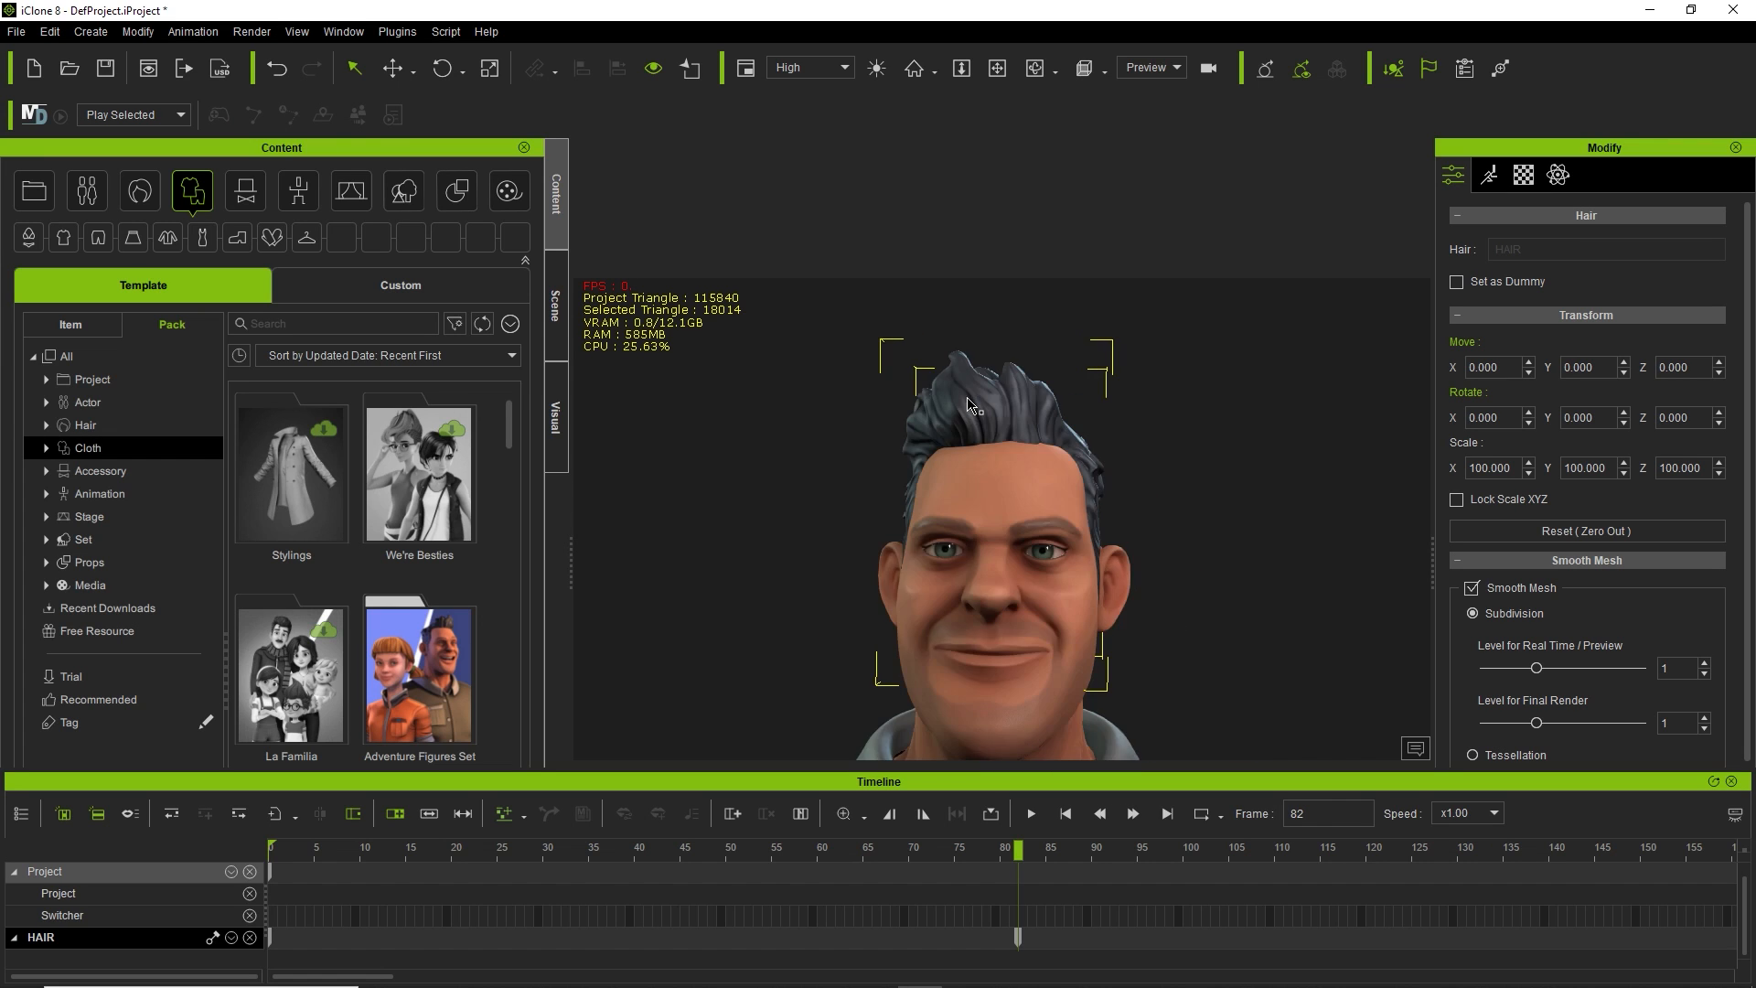
key("g")
key("f")
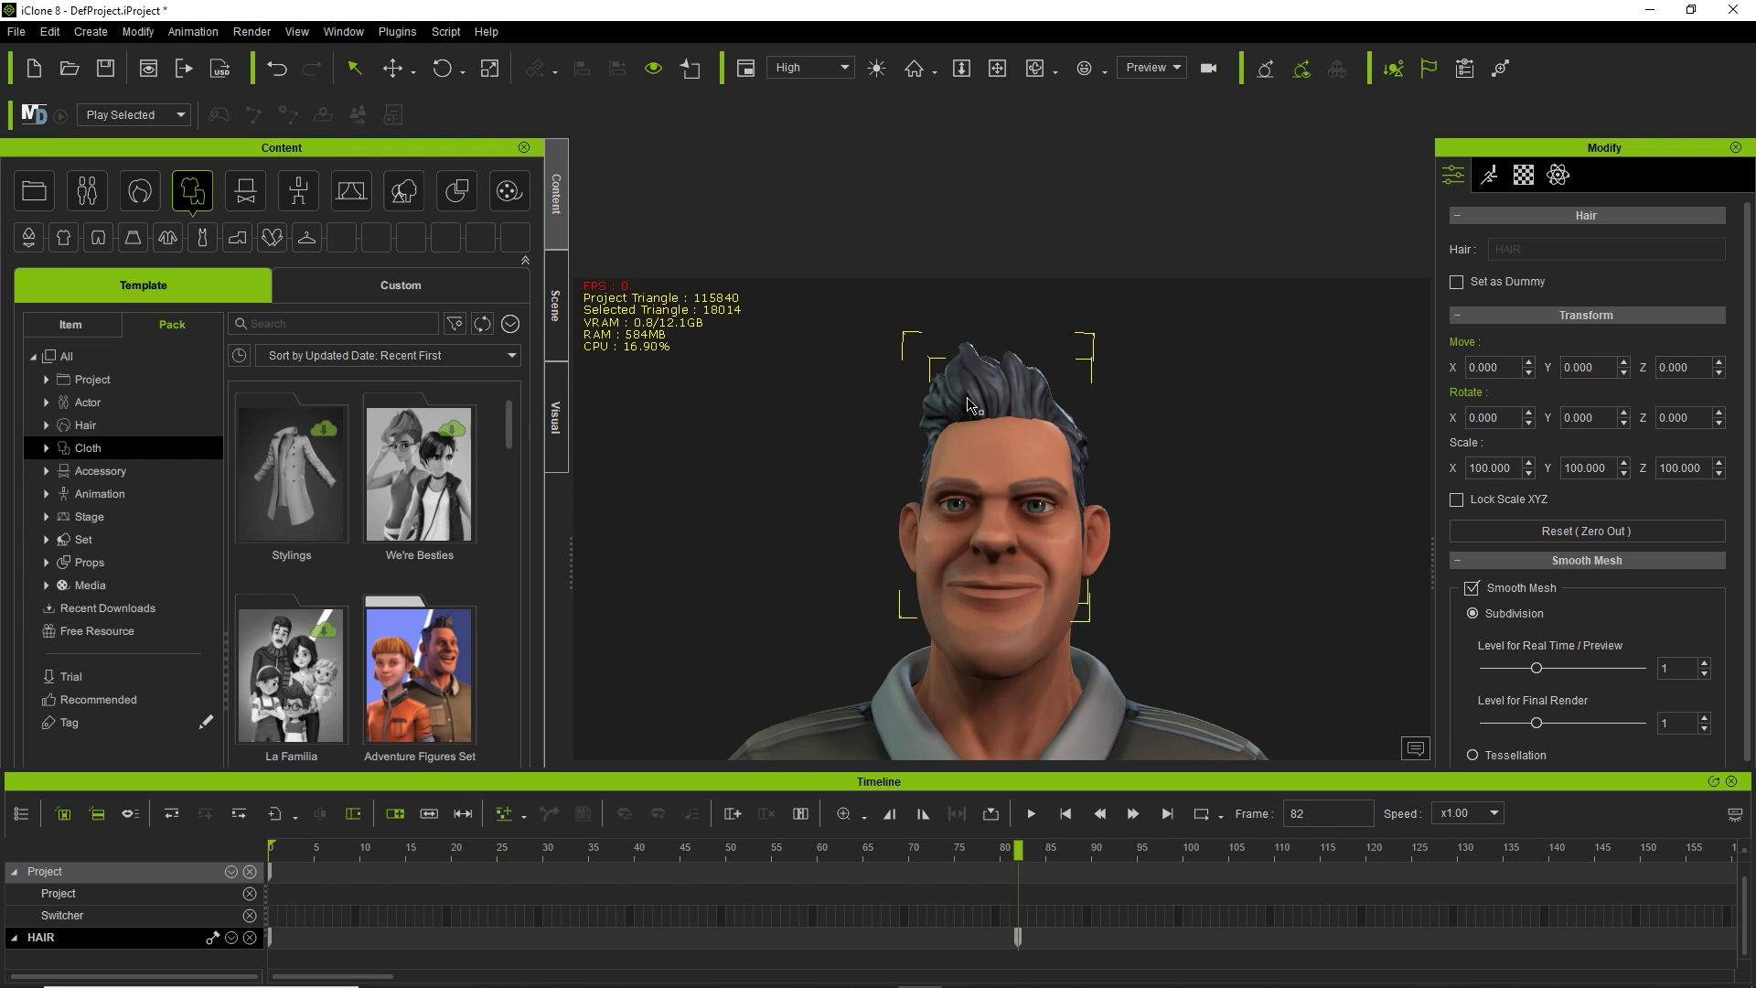
key("Home")
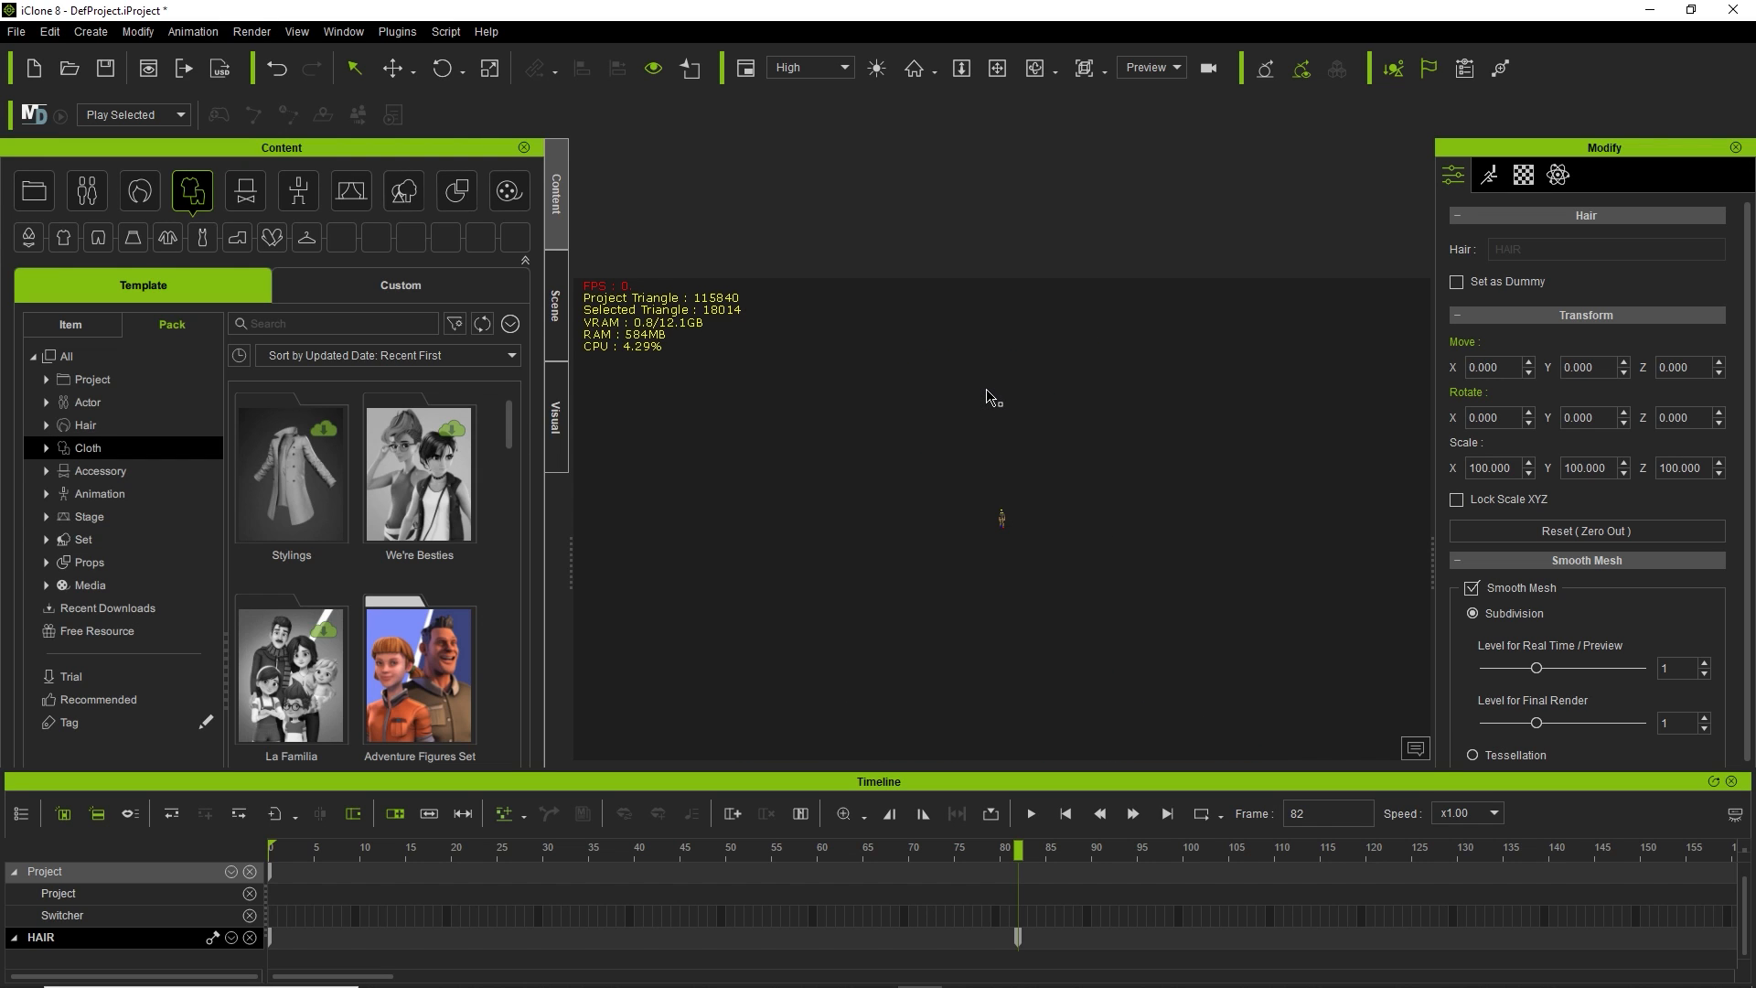
key("f")
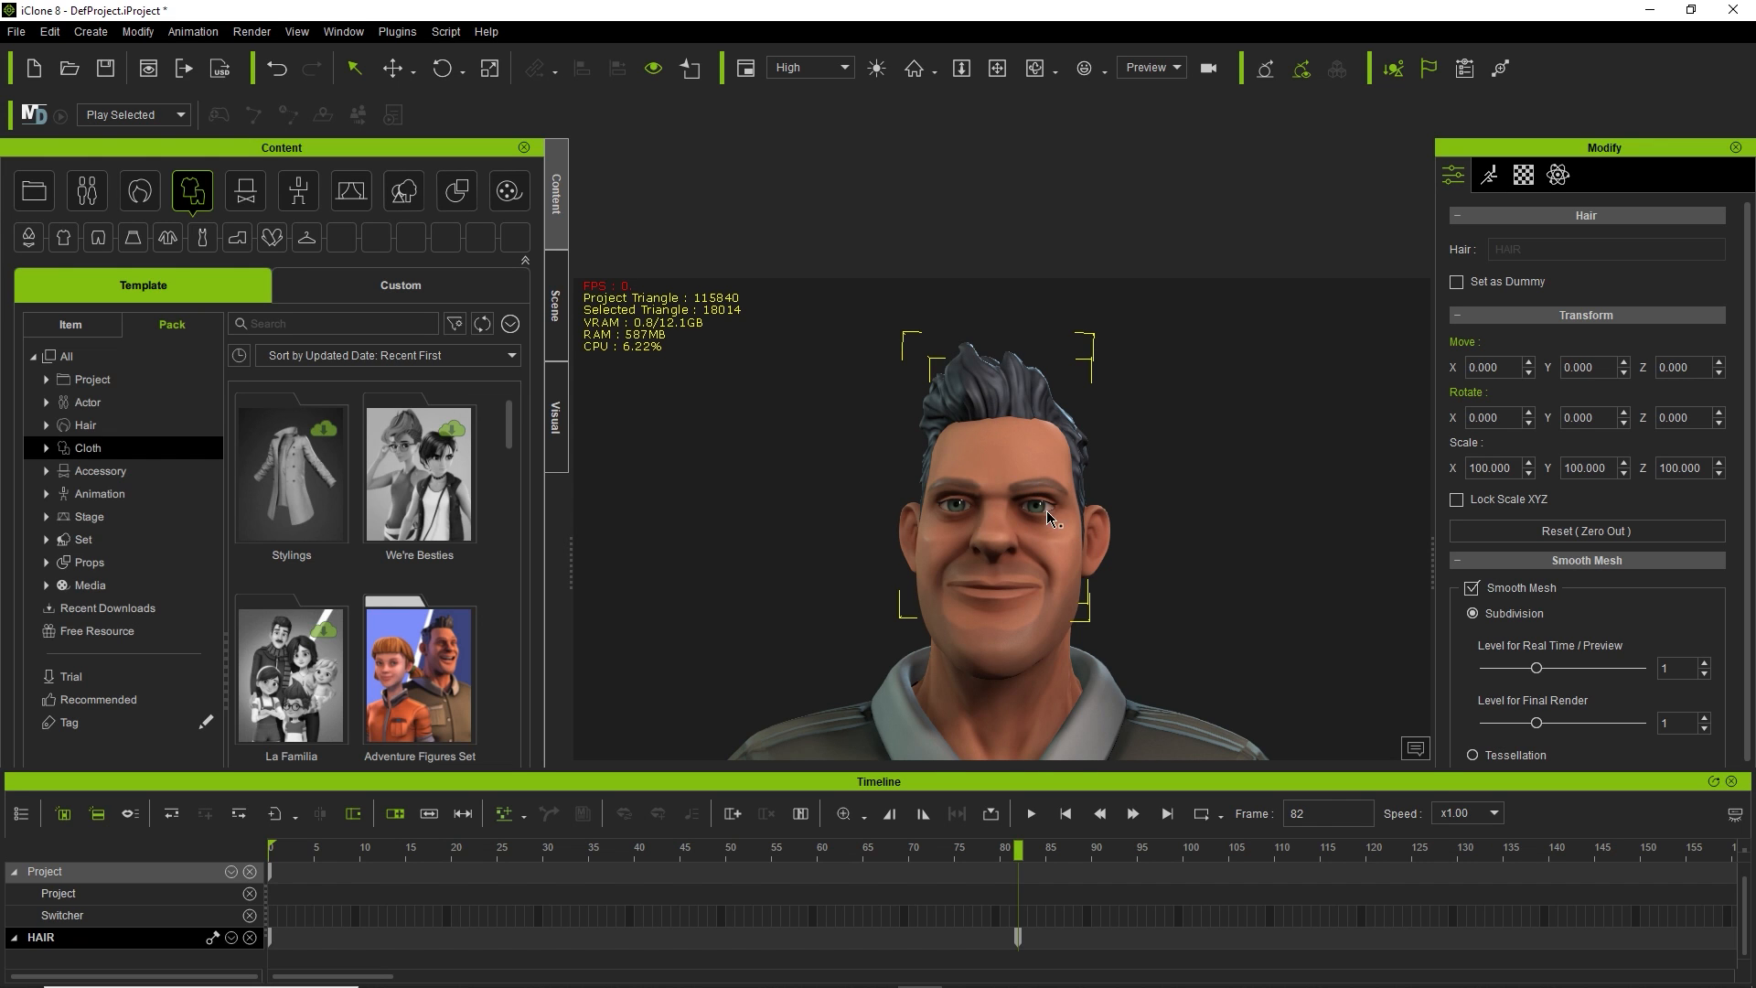
Inspect the shirt from each side, then select CC3_Base_Plus and list the preset camera views.
left_click(1131, 748)
left_click(1132, 748)
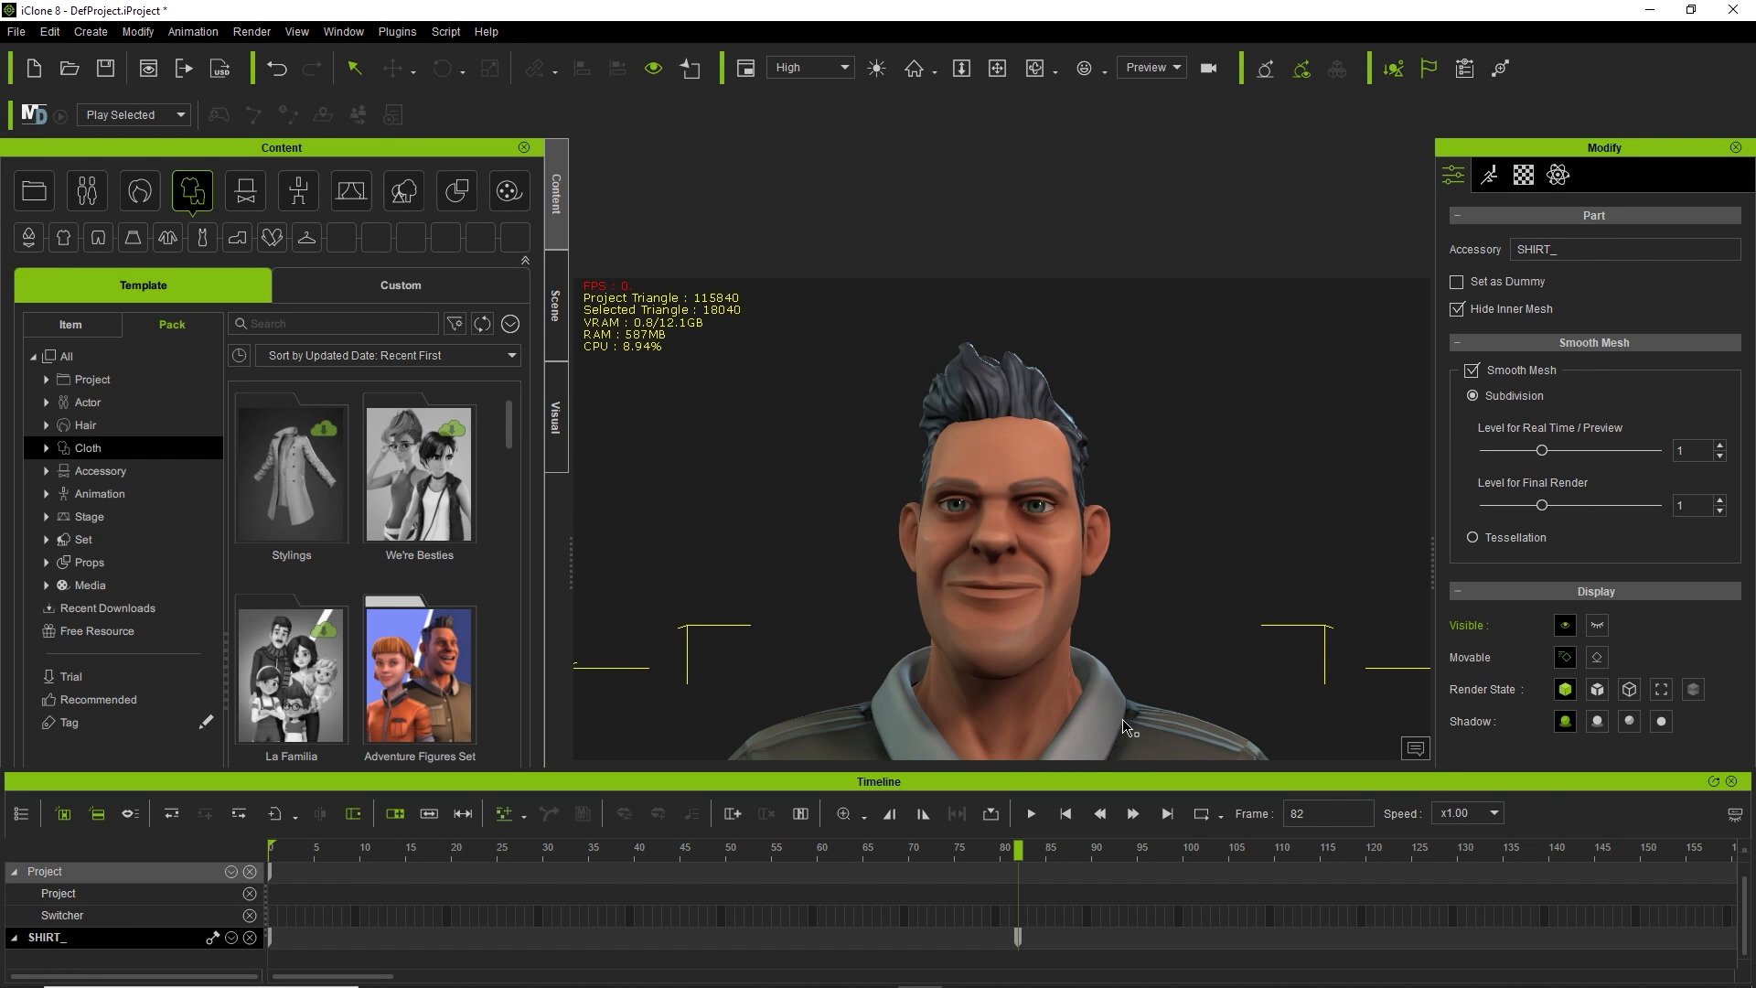
key("a")
key("s")
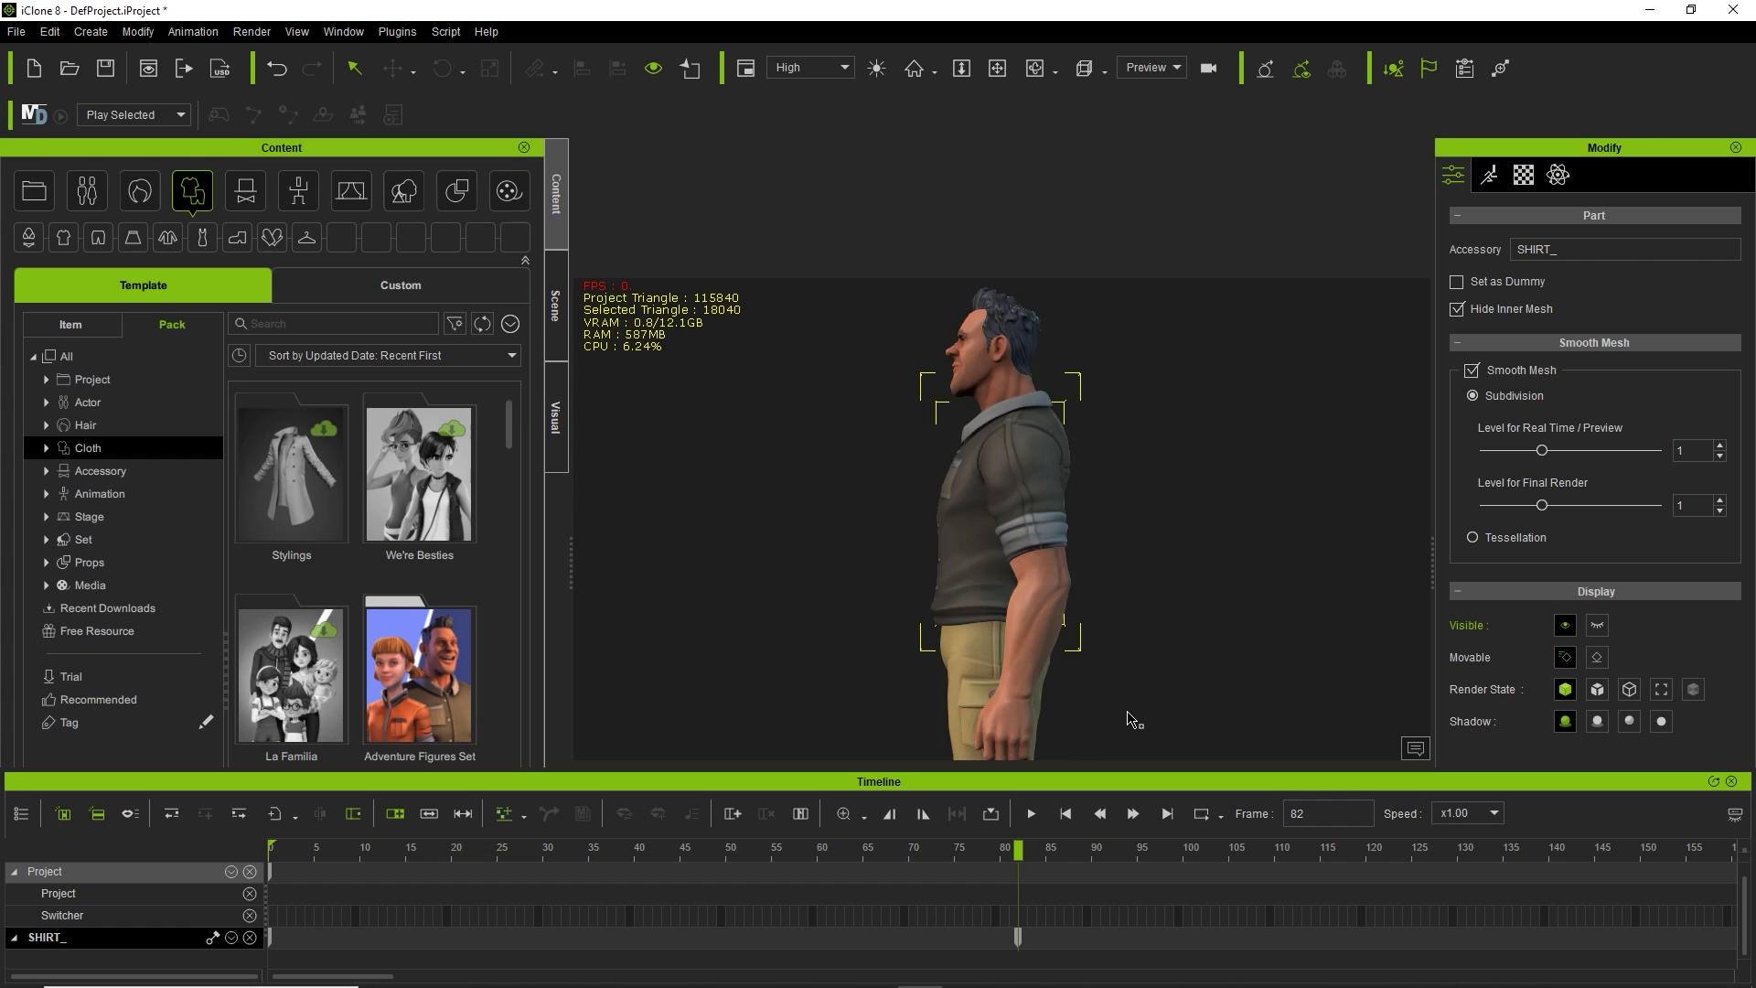
key("d")
key("f")
key("g")
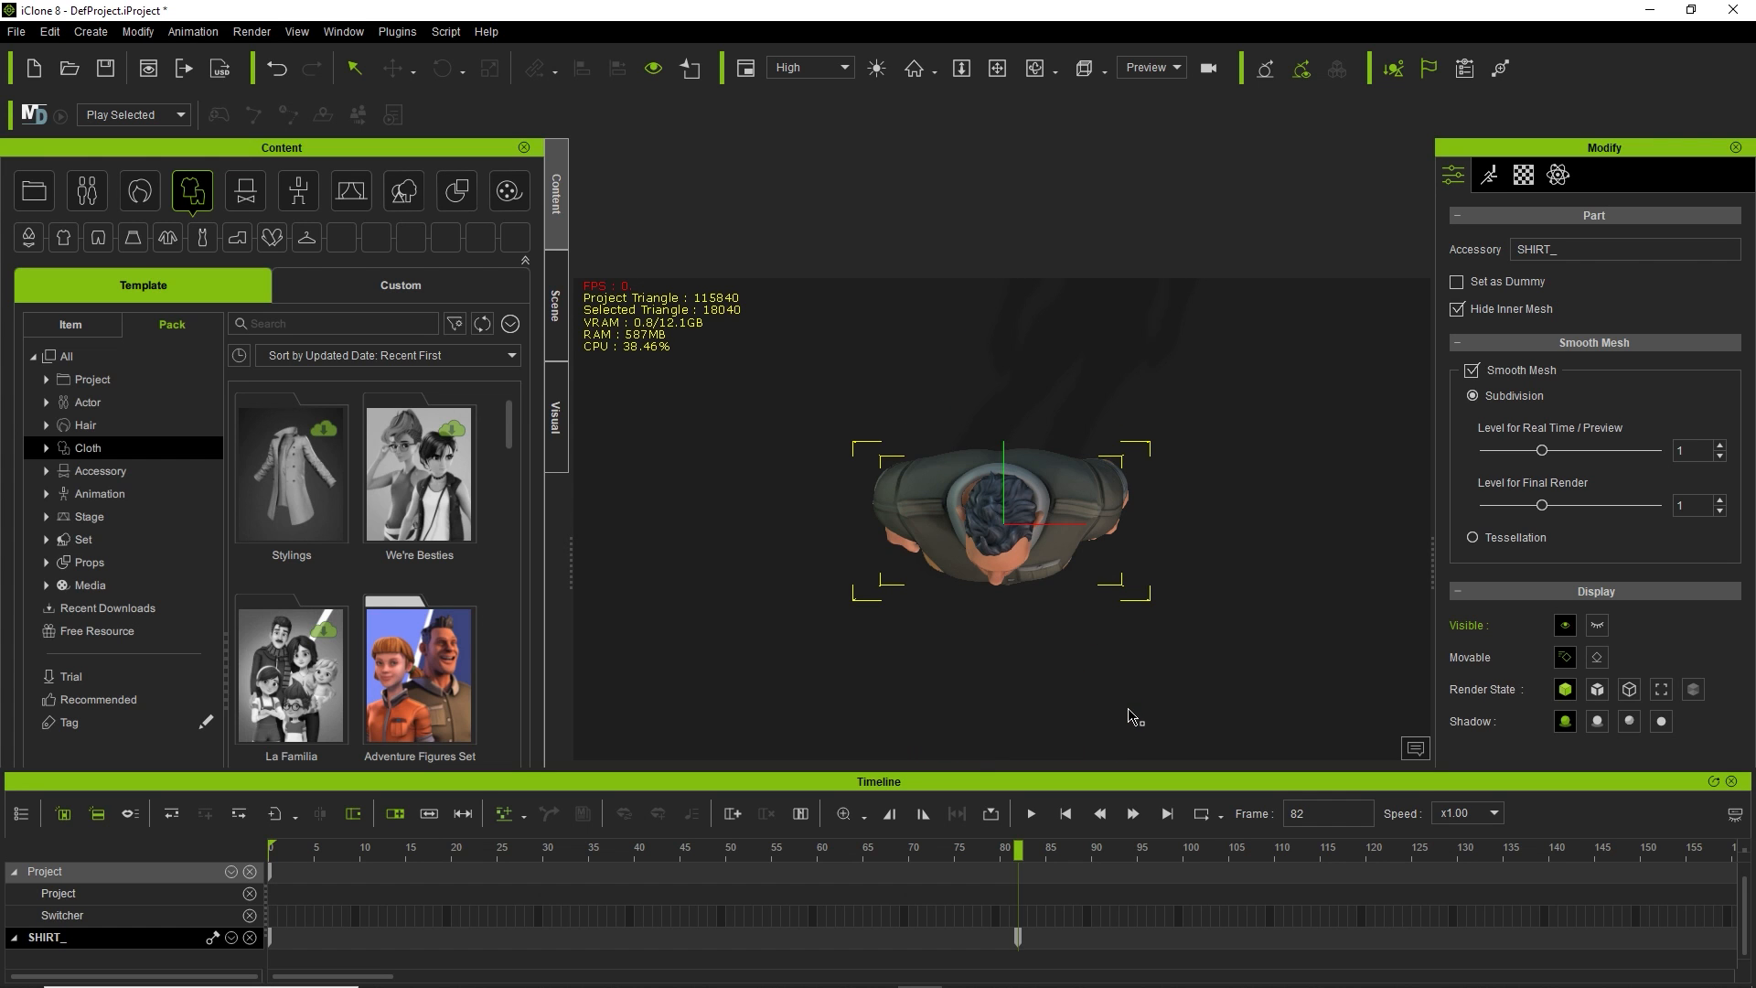
key("f")
left_click(1046, 508)
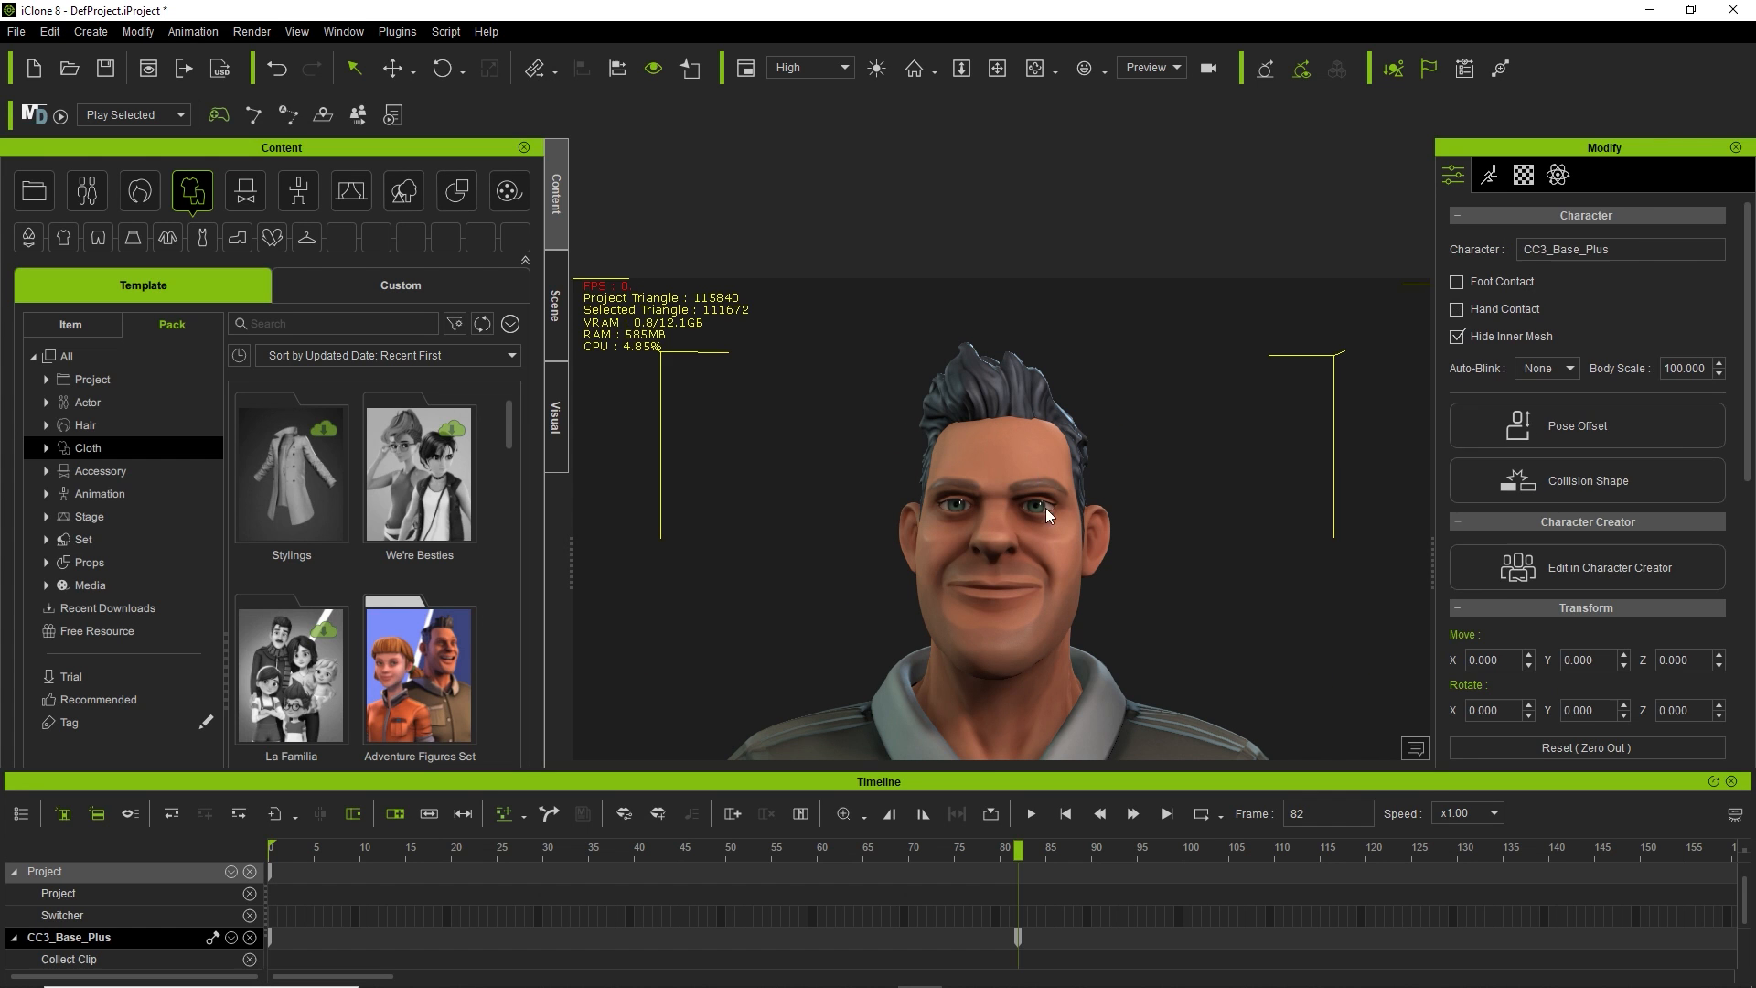
left_click(1105, 71)
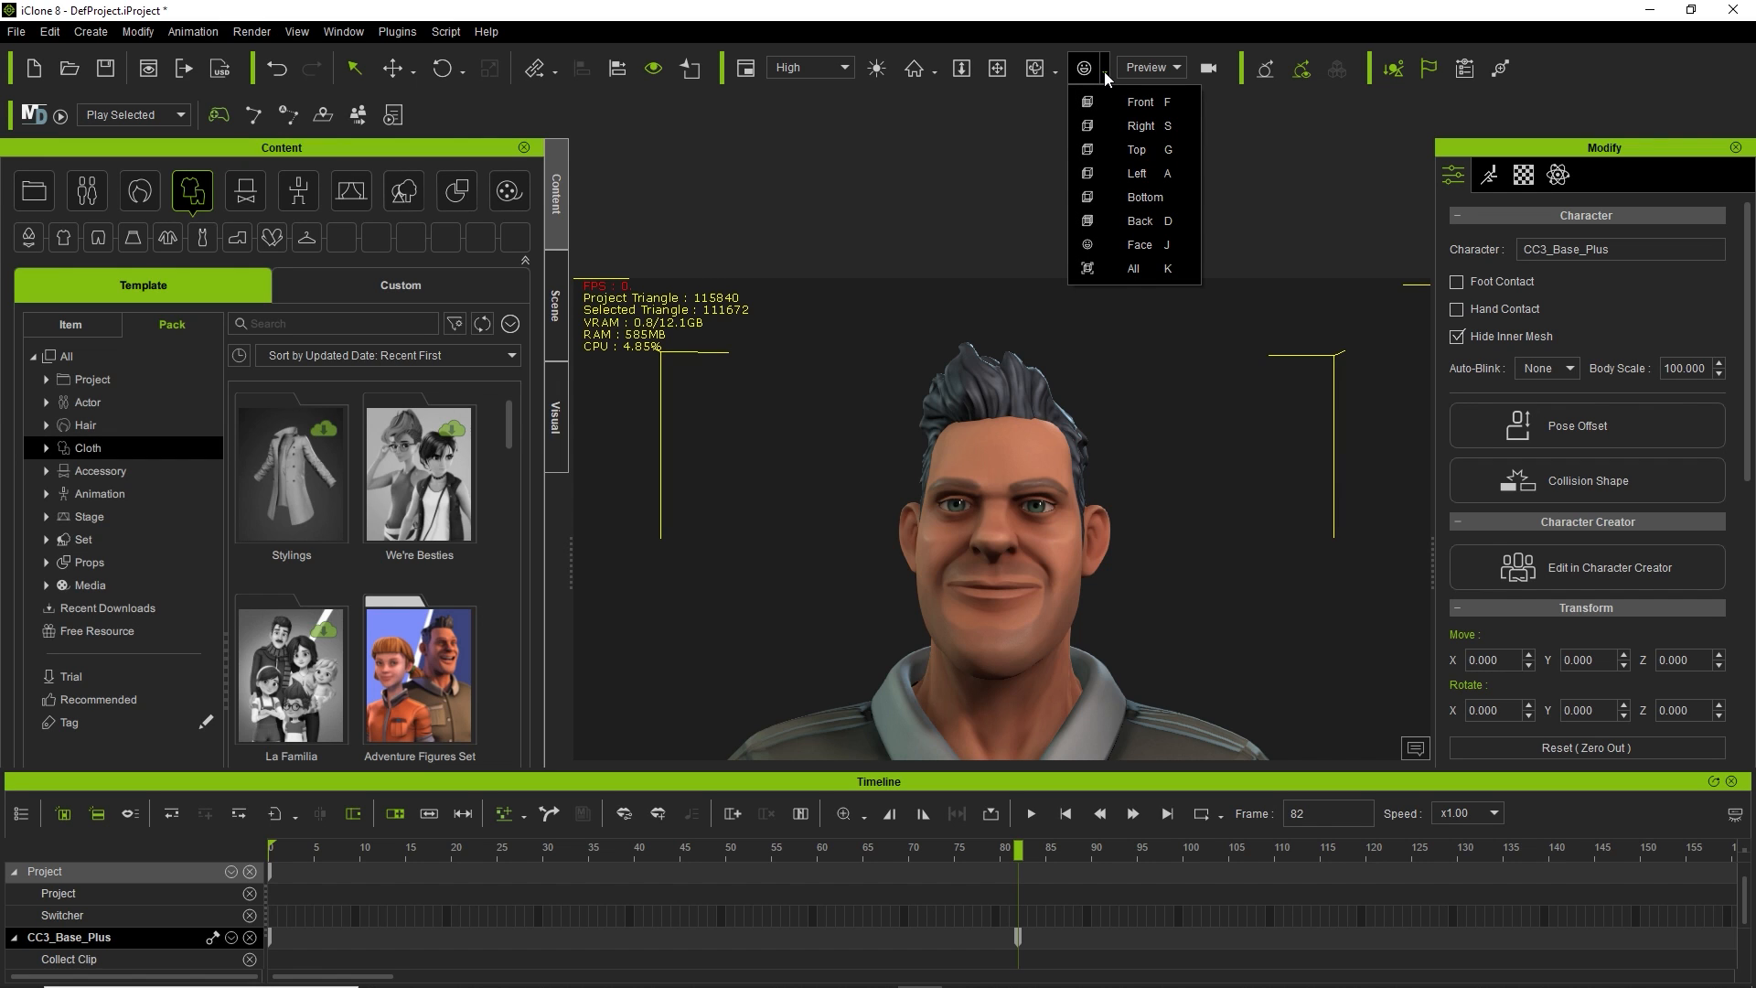
Cycle the character through side, back, front and top views, ending on a side view.
left_click(1074, 569)
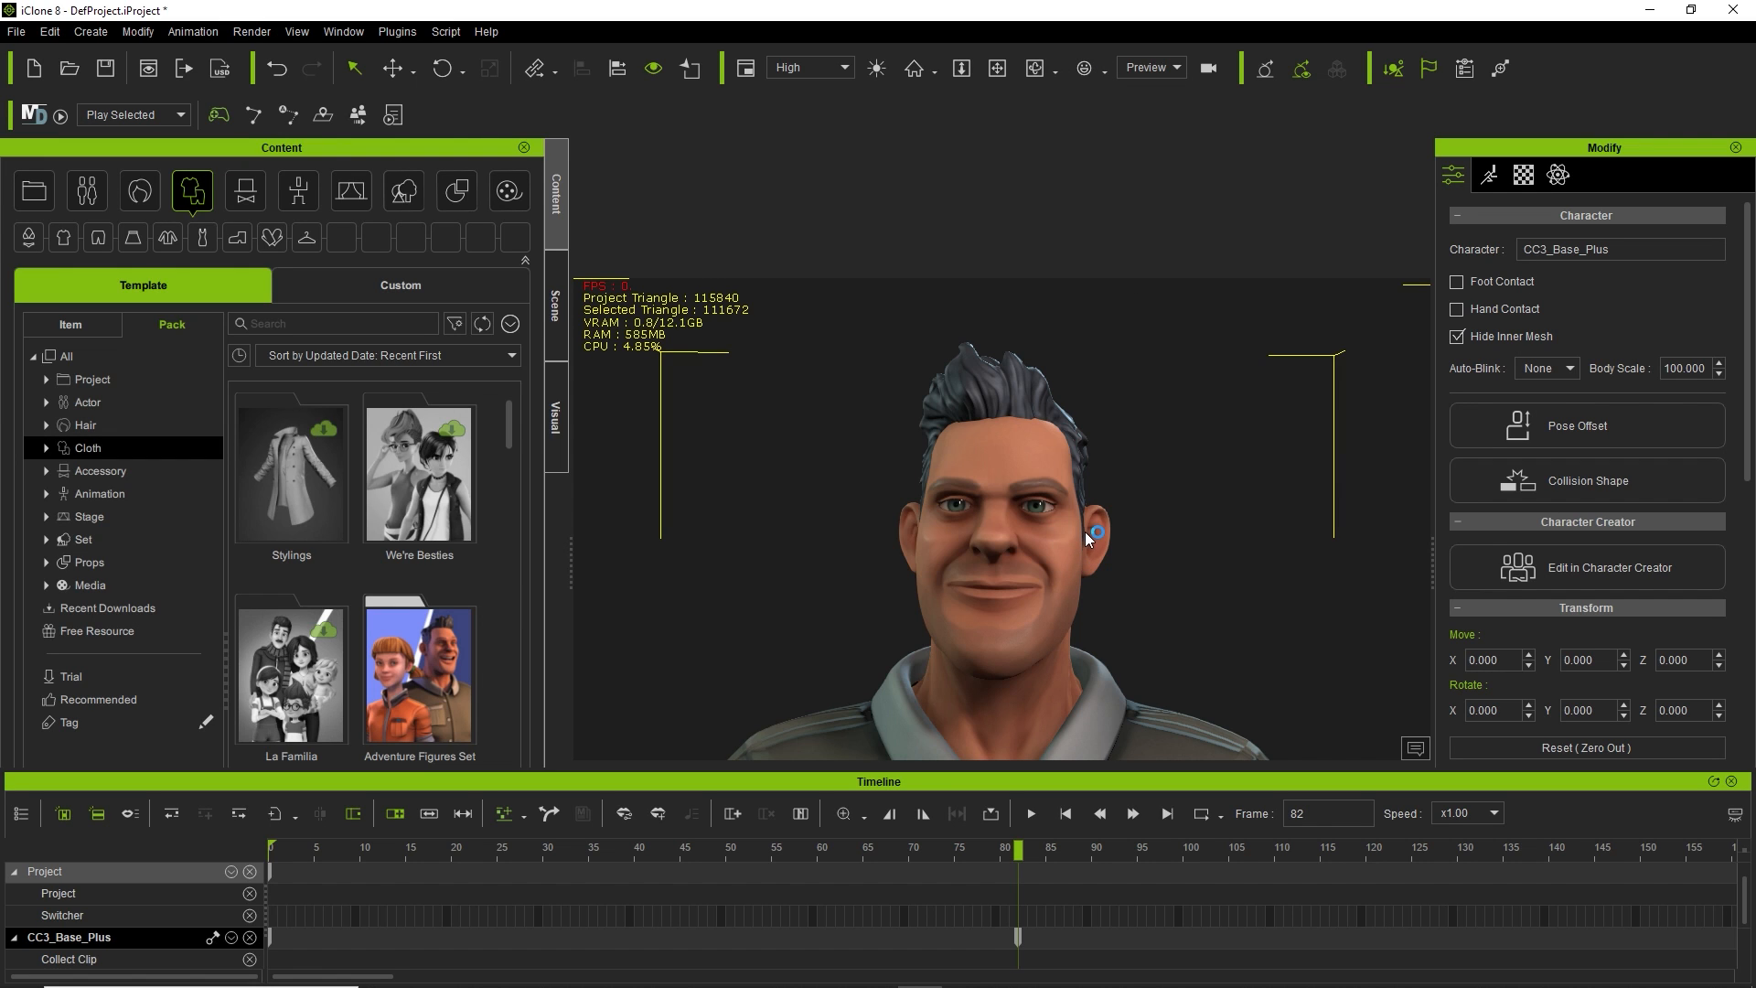
key("l")
key("b")
key("f")
key("t")
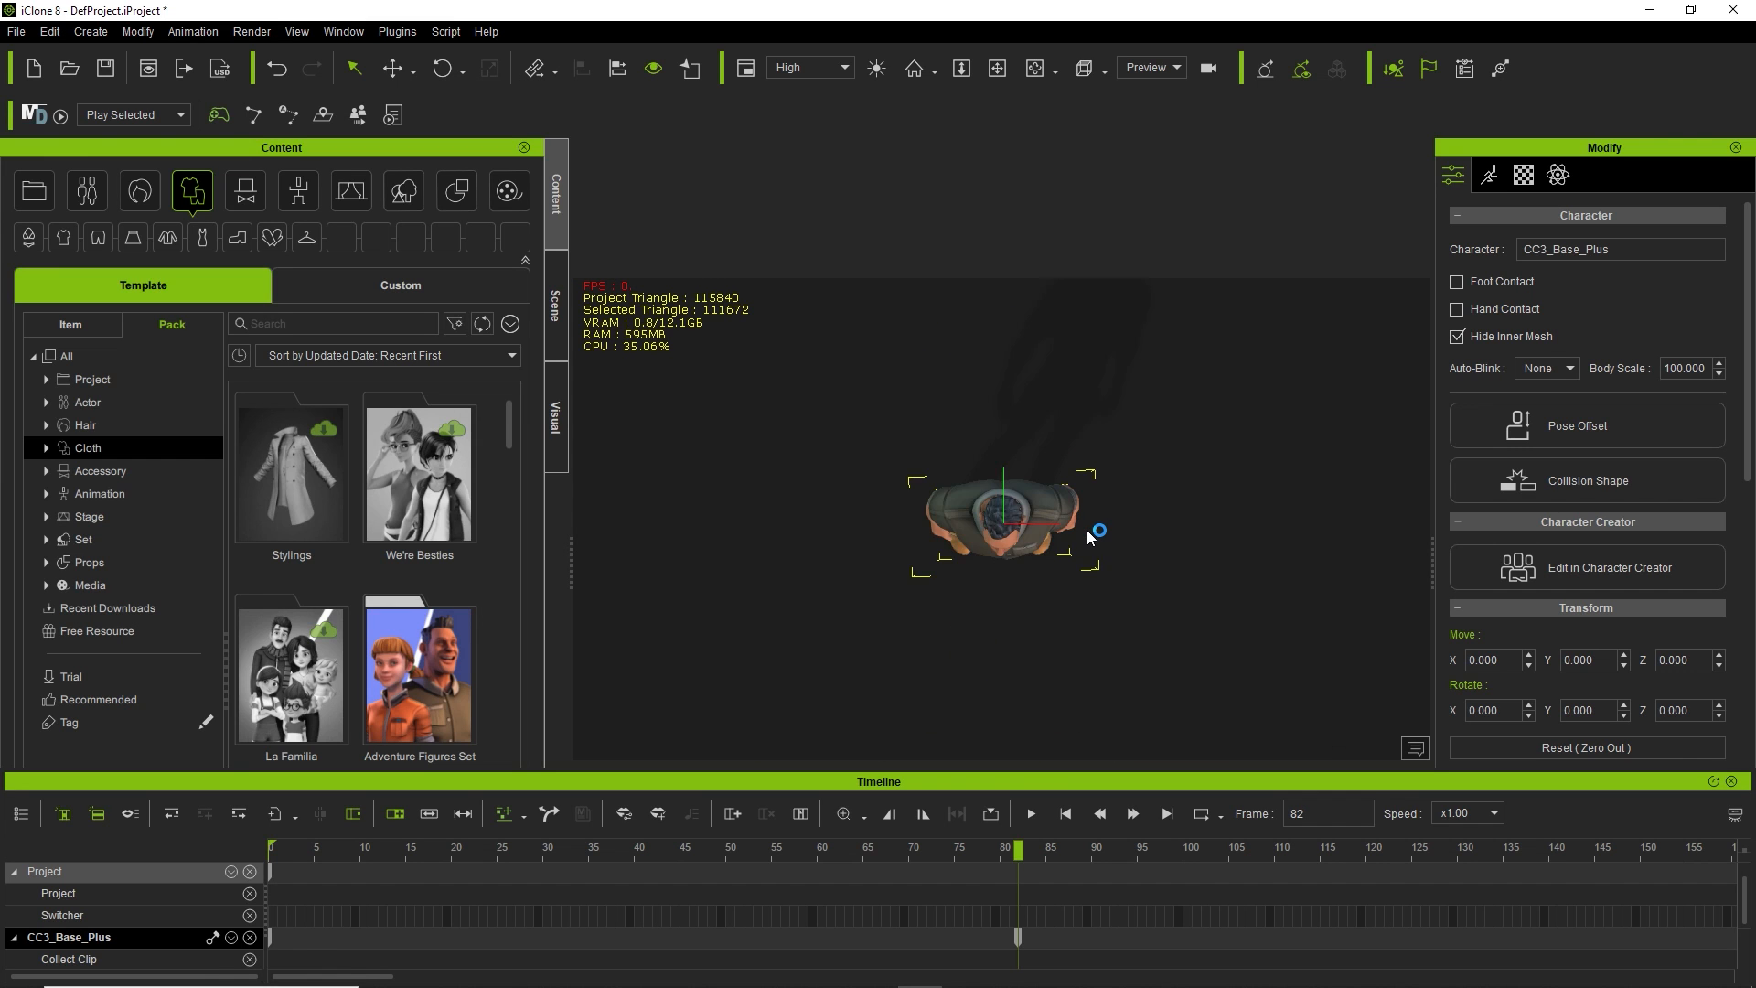
key("b")
key("l")
key("f")
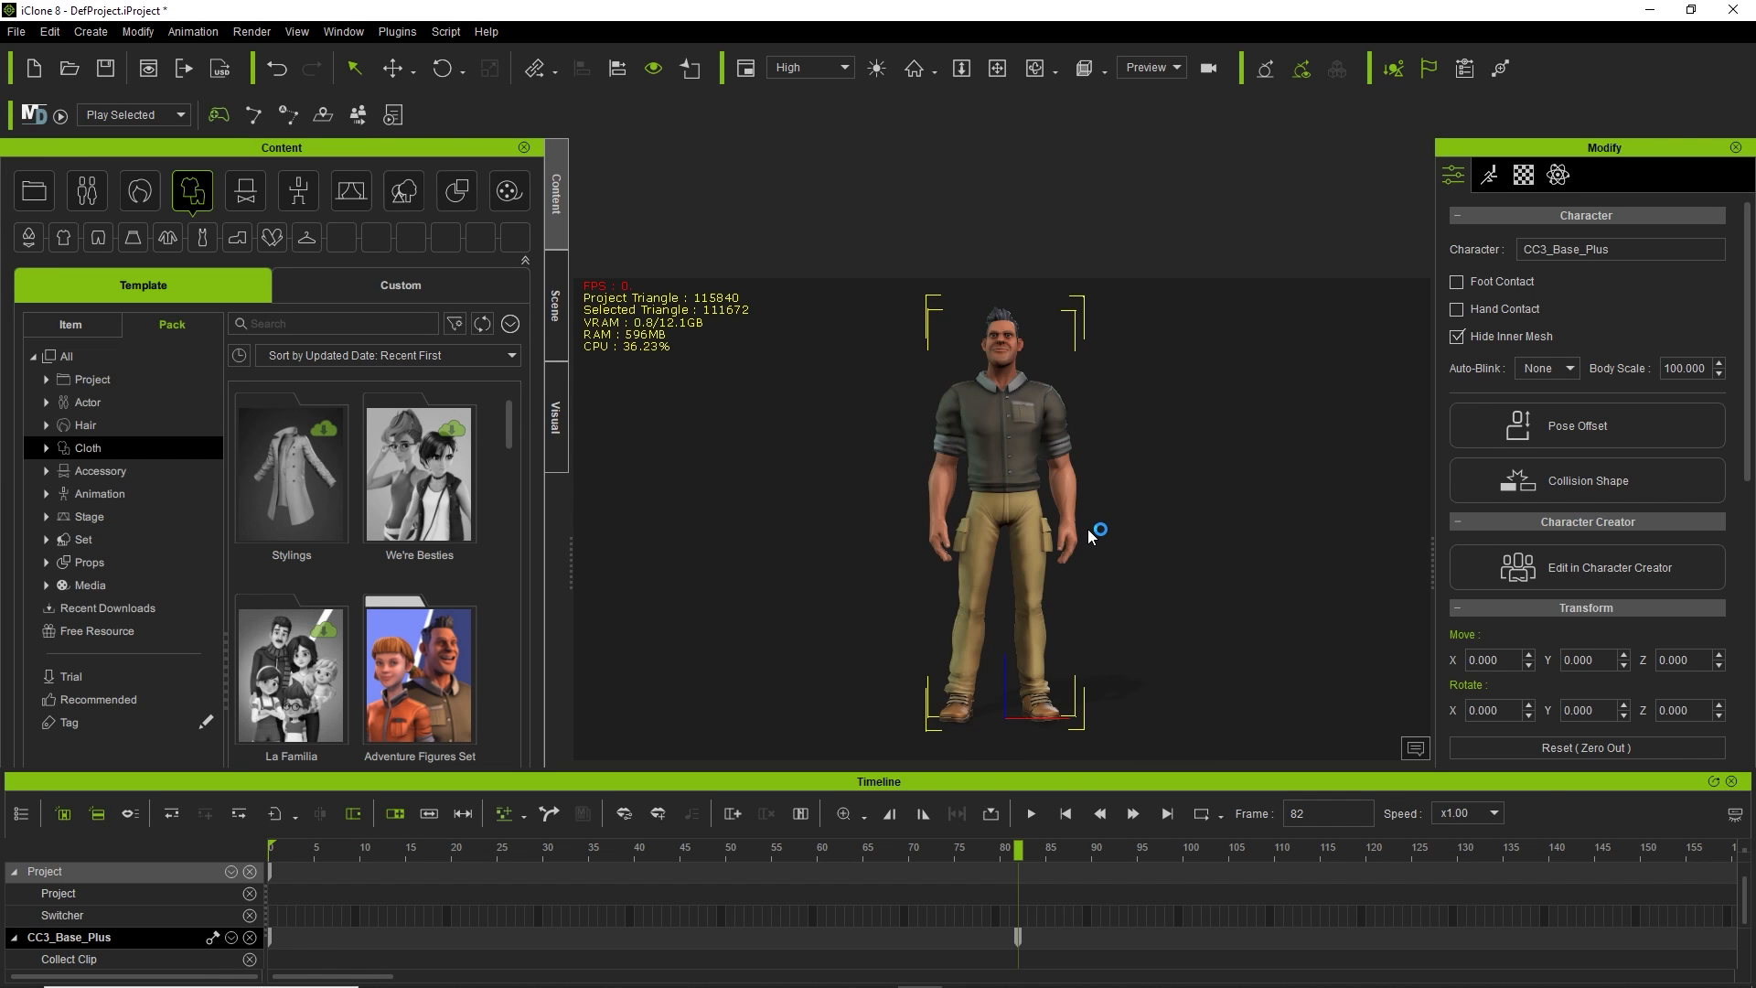
key("l")
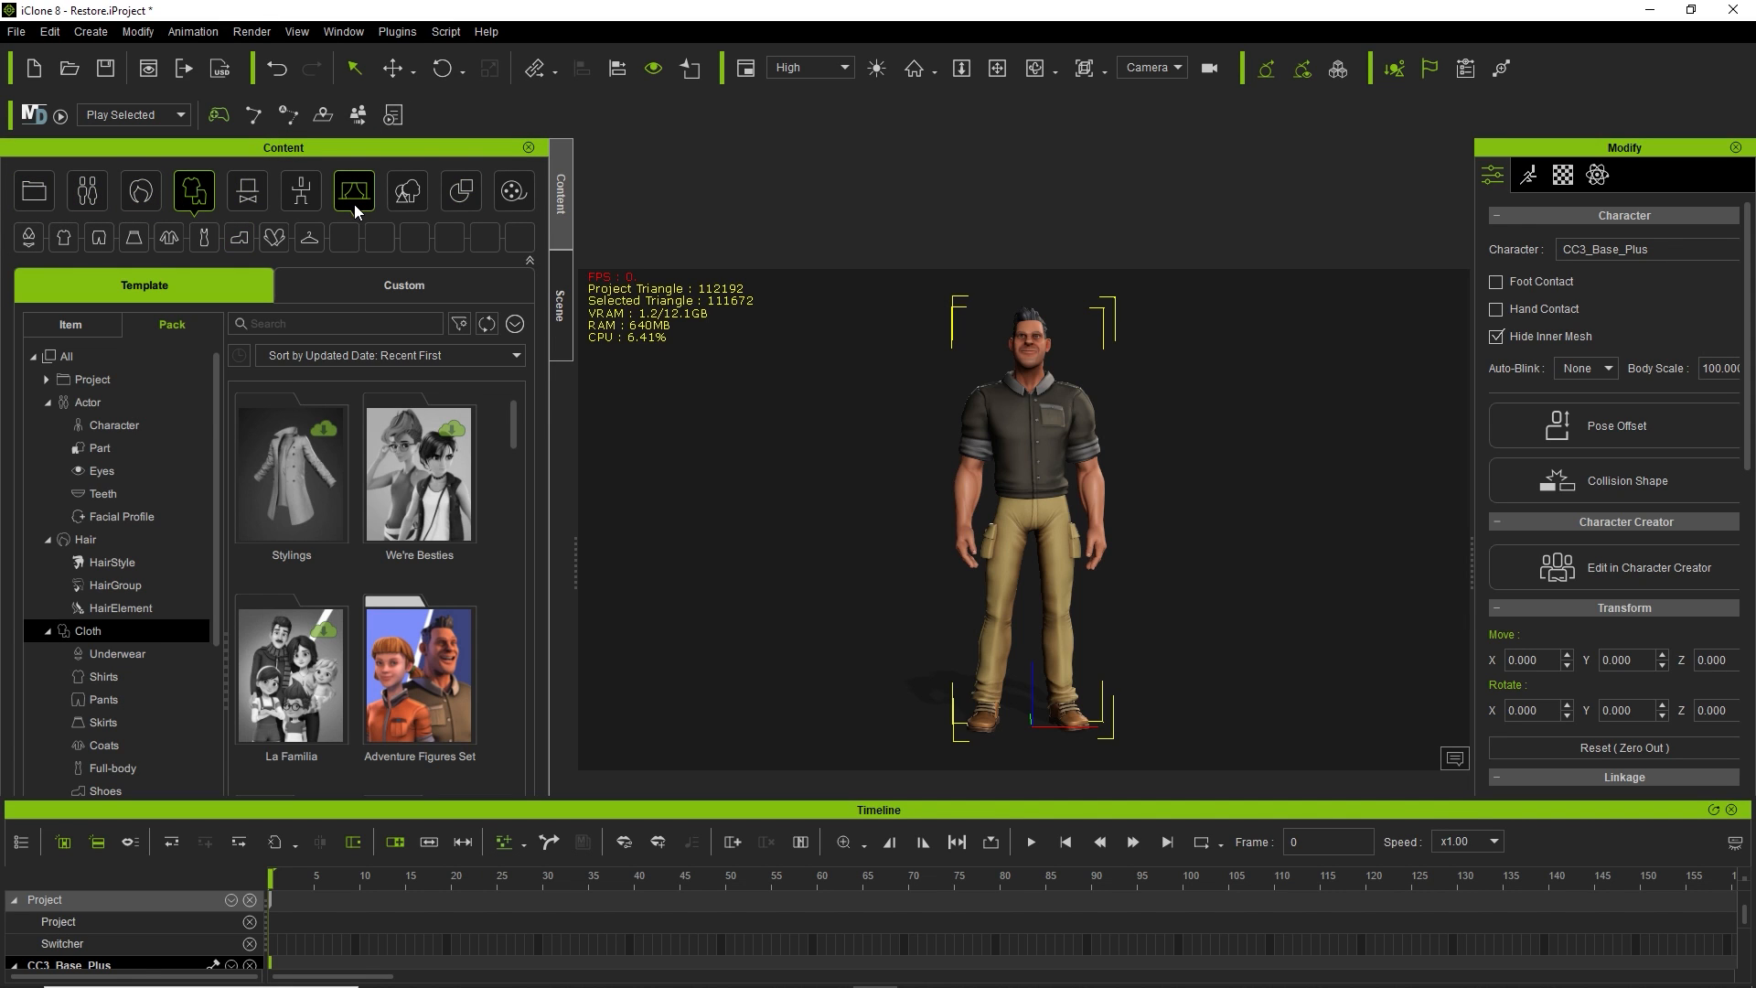
left_click(134, 194)
left_click(103, 189)
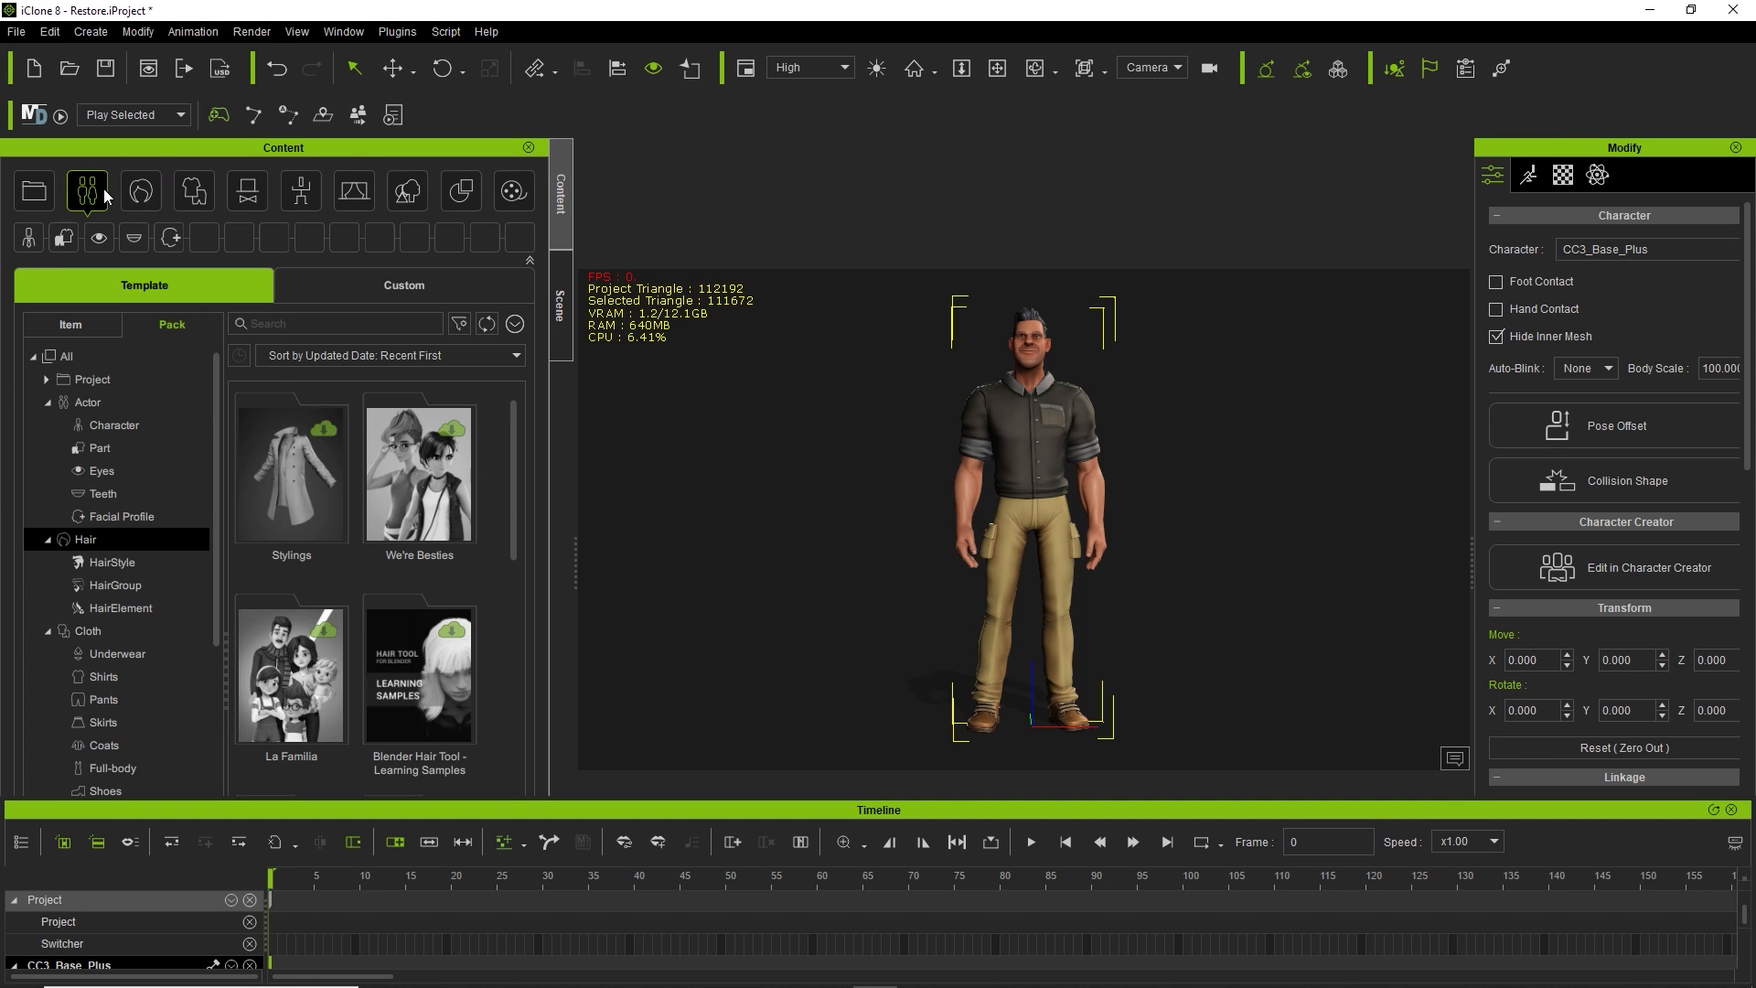
left_click(194, 190)
left_click(301, 191)
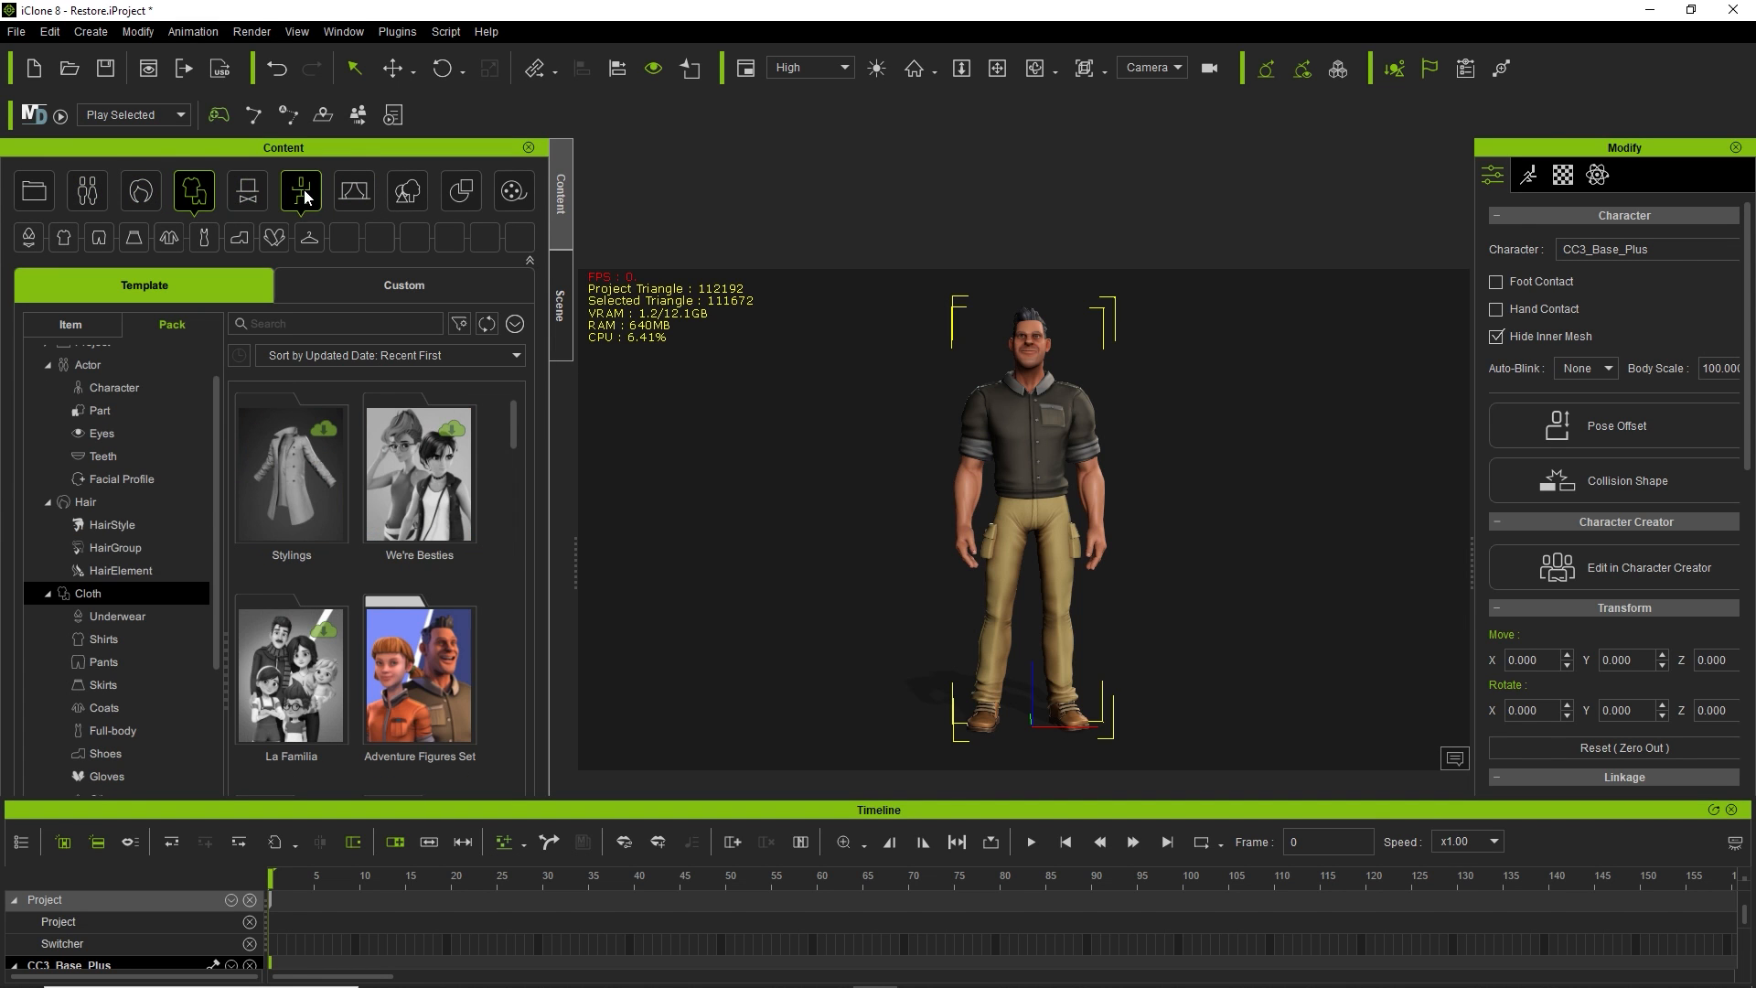
left_click(366, 194)
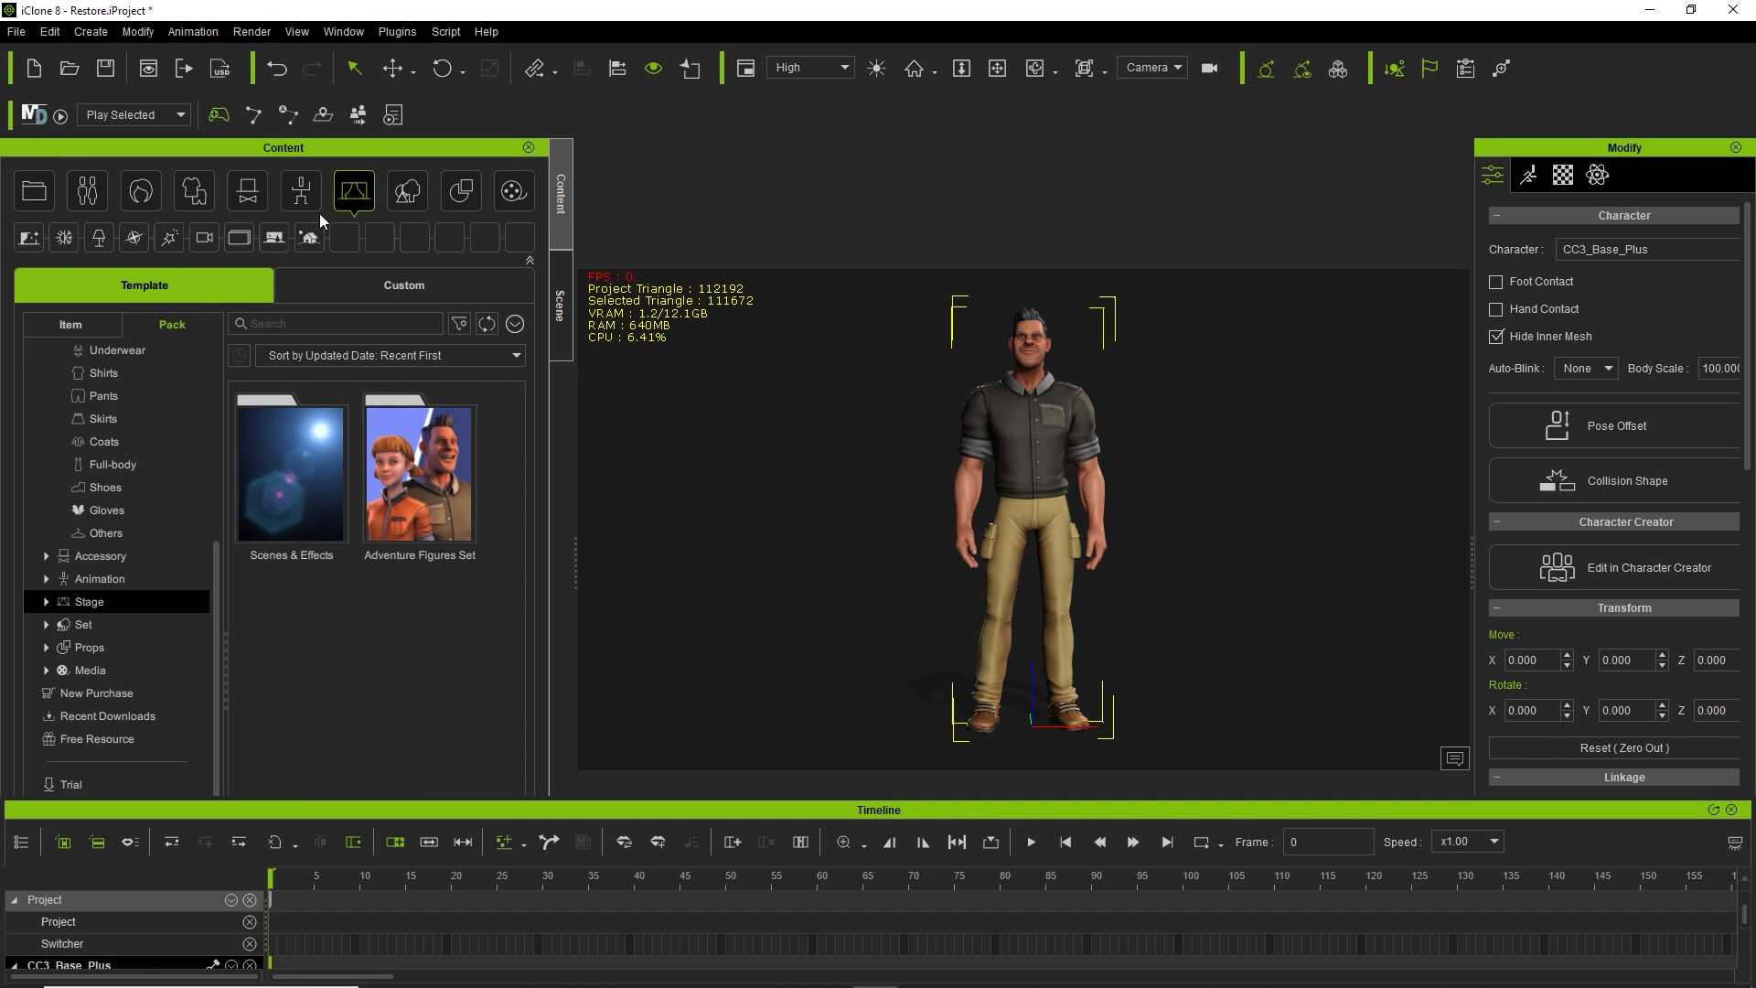
left_click(194, 190)
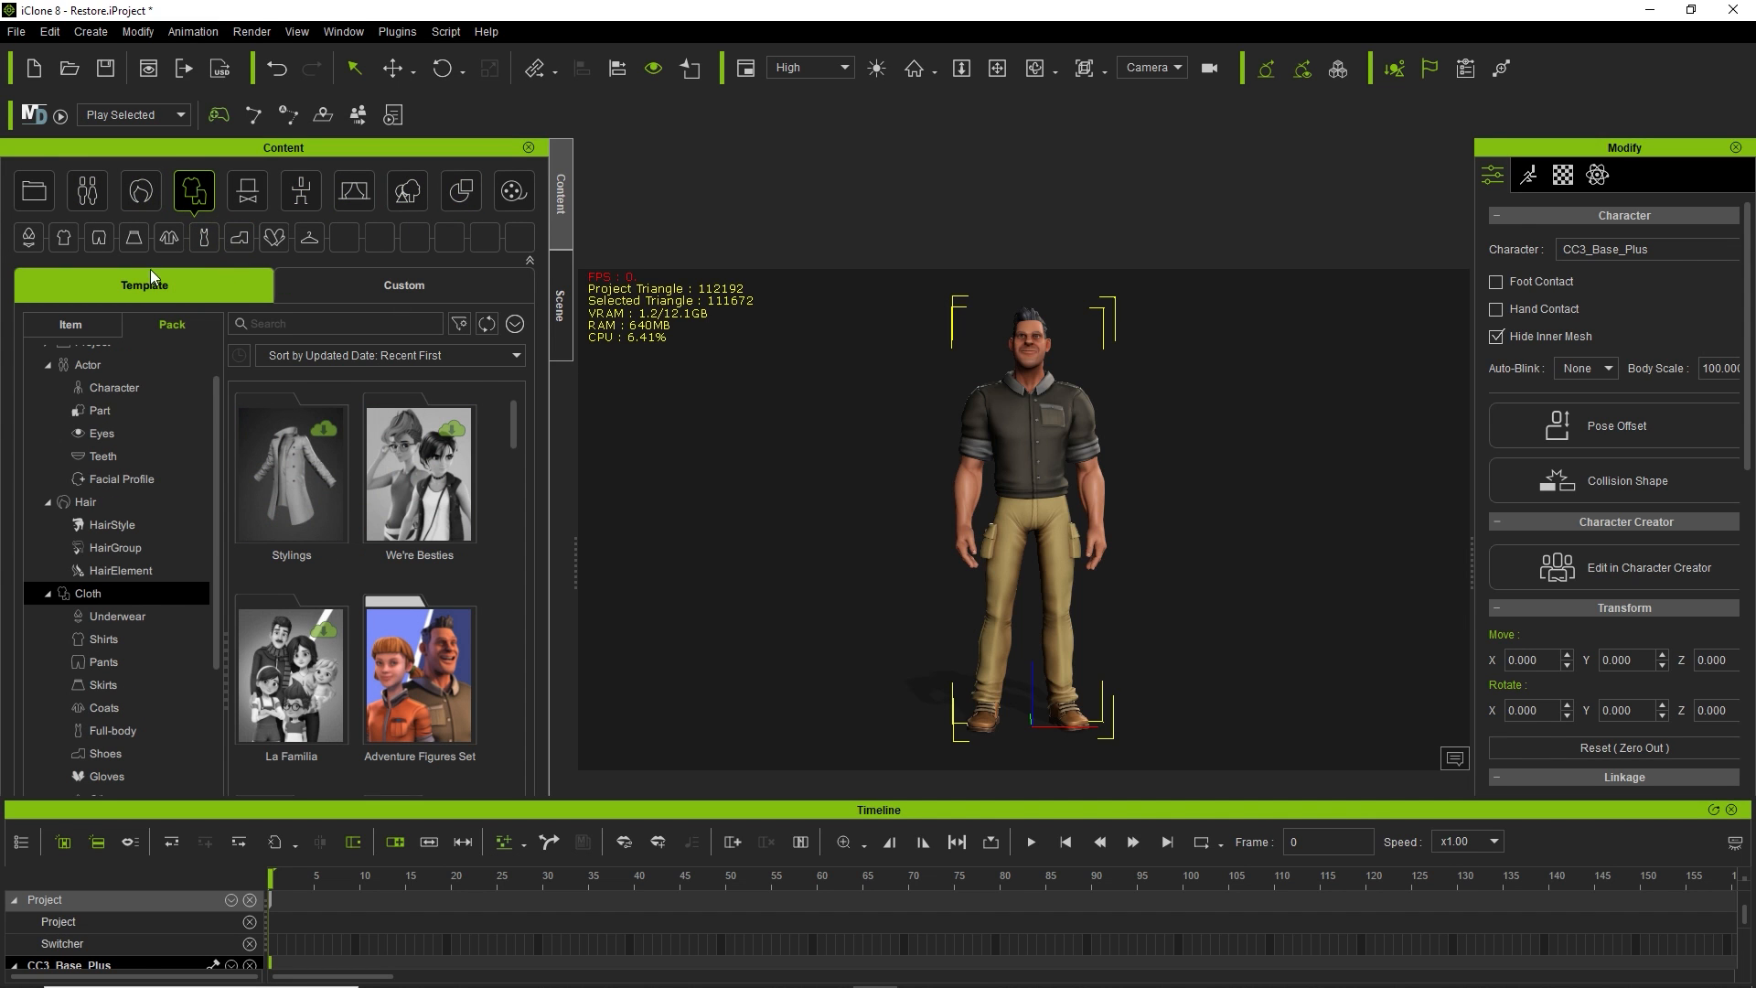
left_click(346, 299)
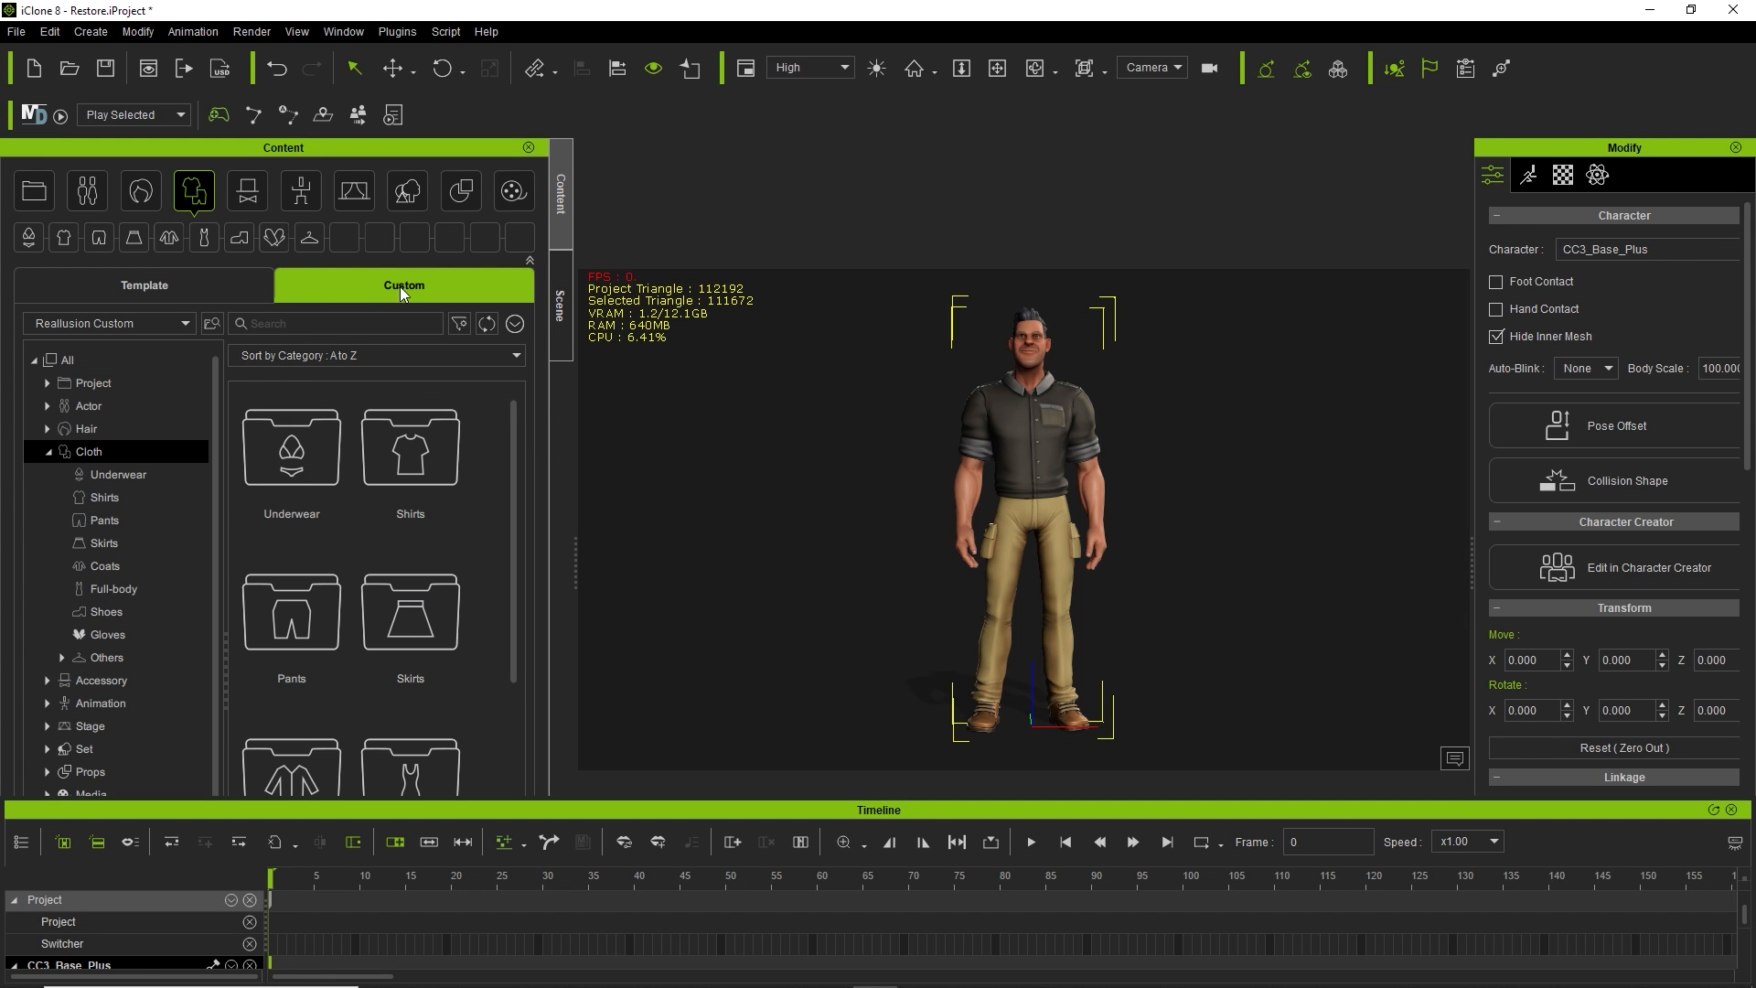
left_click(183, 295)
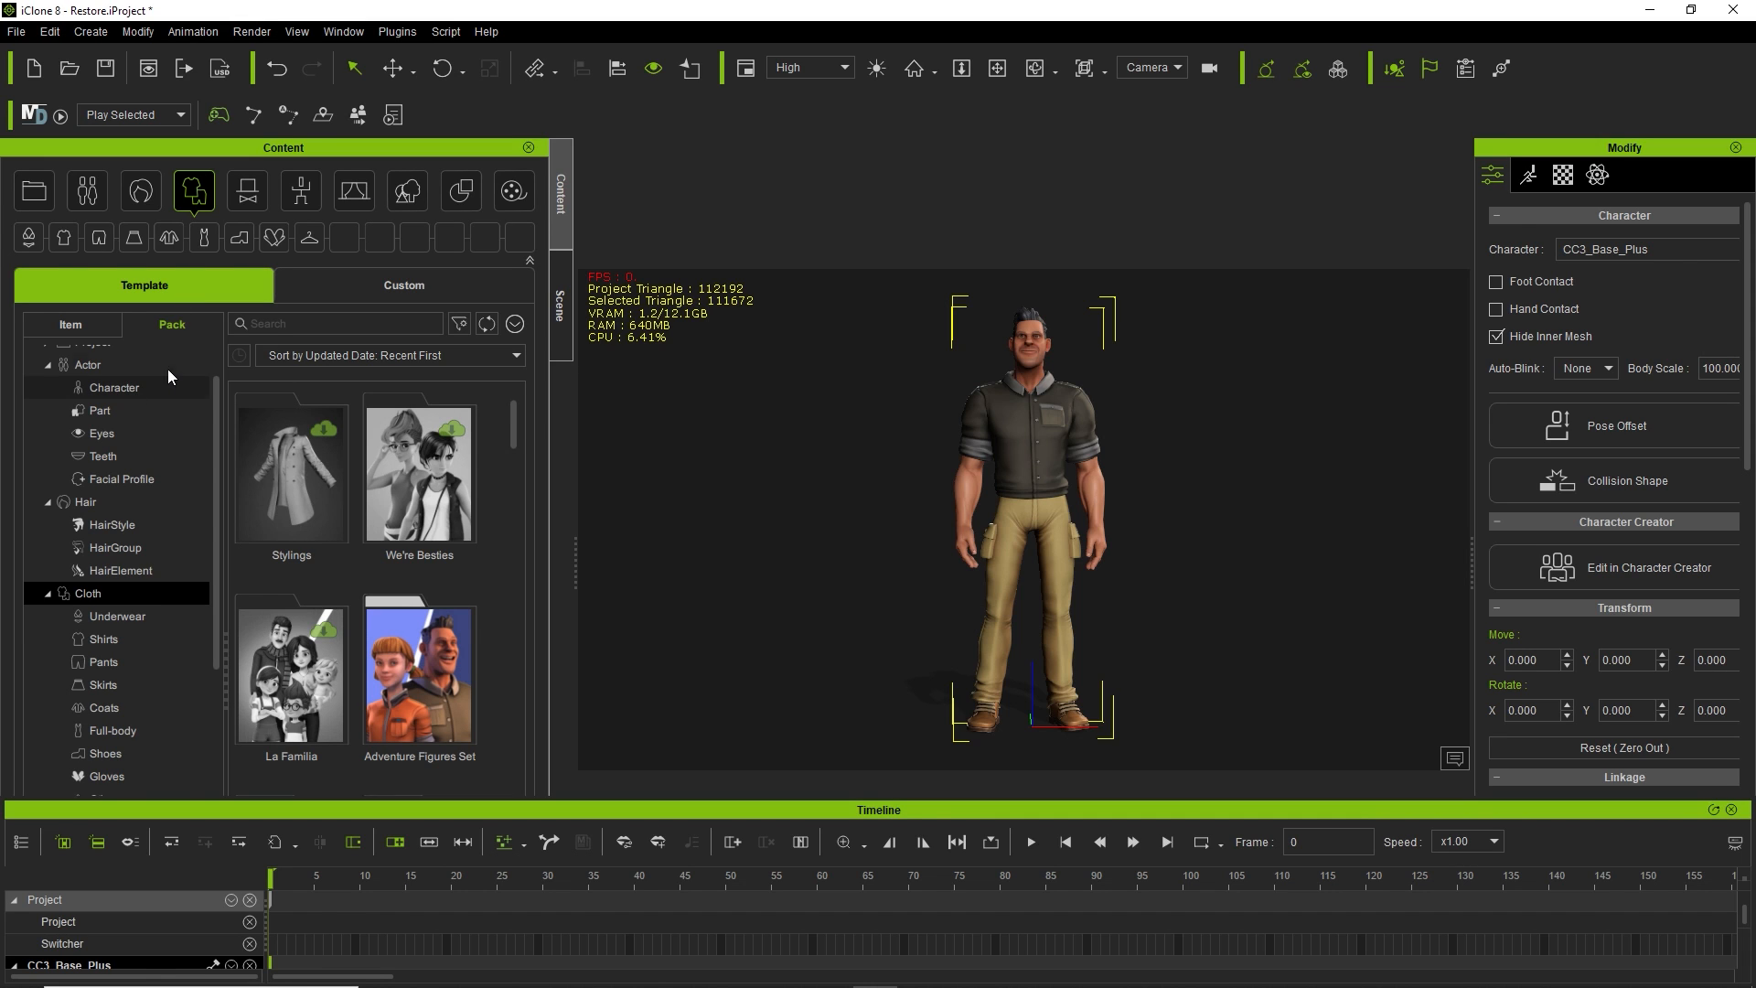
scroll(146, 372, "up", 1)
left_click(84, 328)
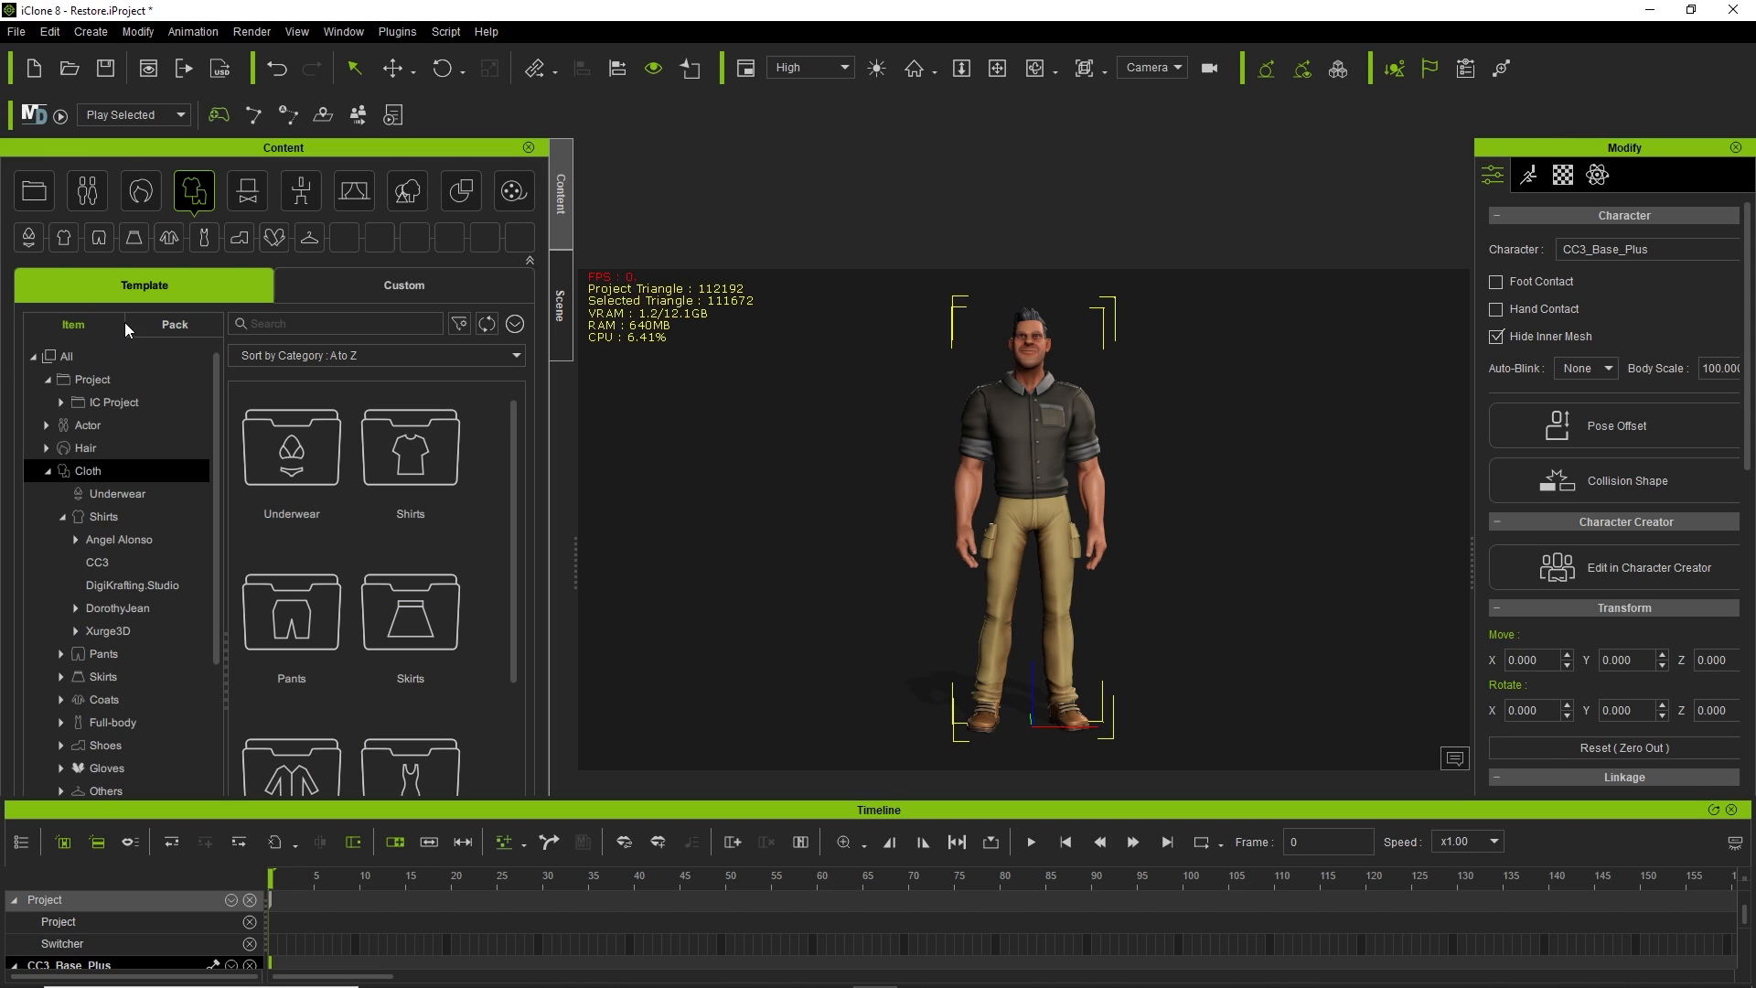
left_click(159, 320)
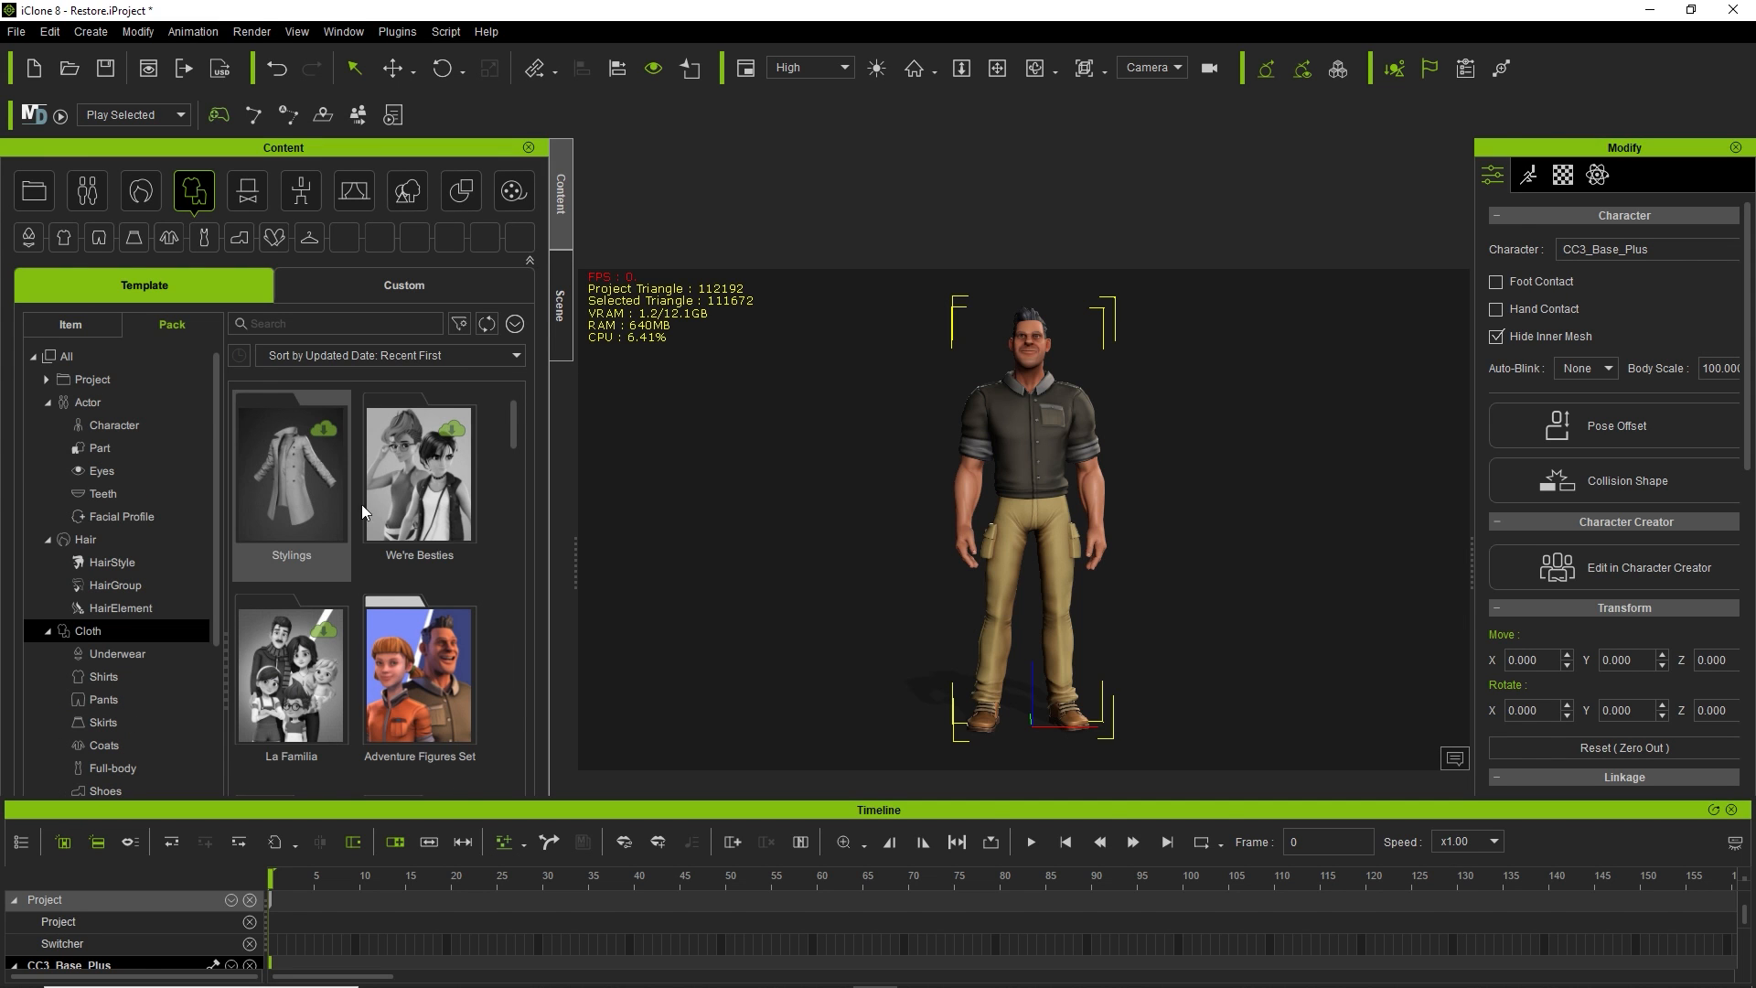
scroll(439, 503, "down", 2)
scroll(439, 502, "up", 2)
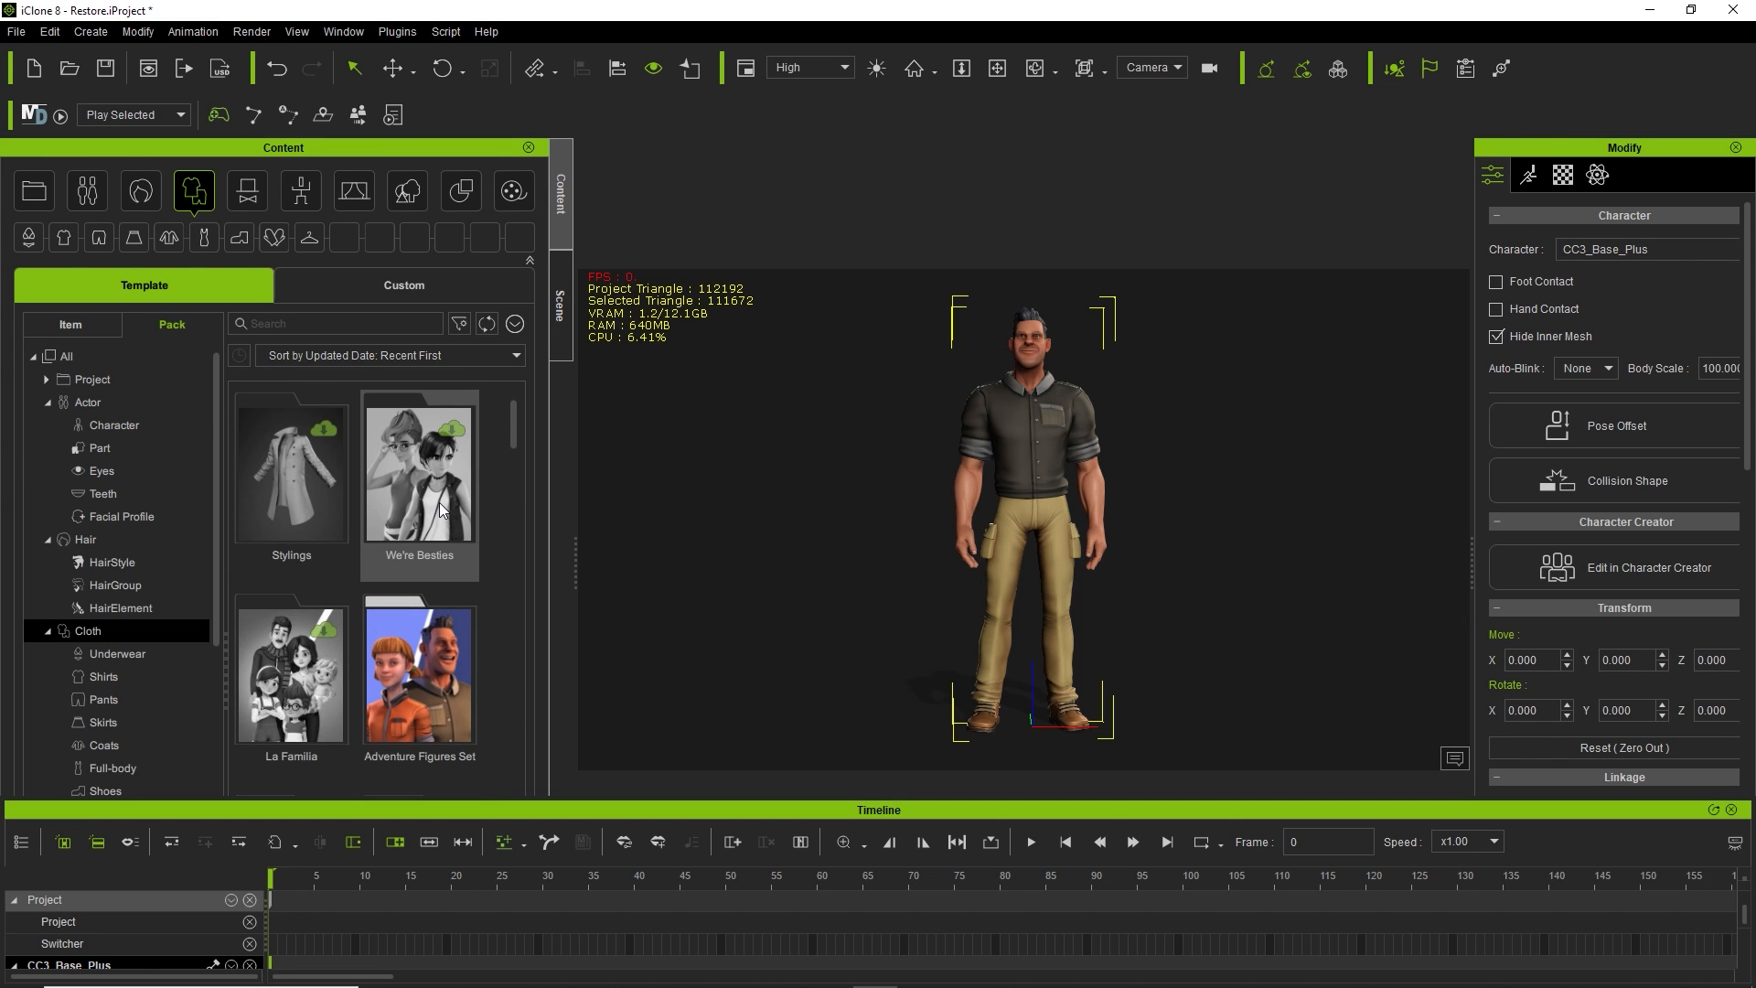
left_click(304, 324)
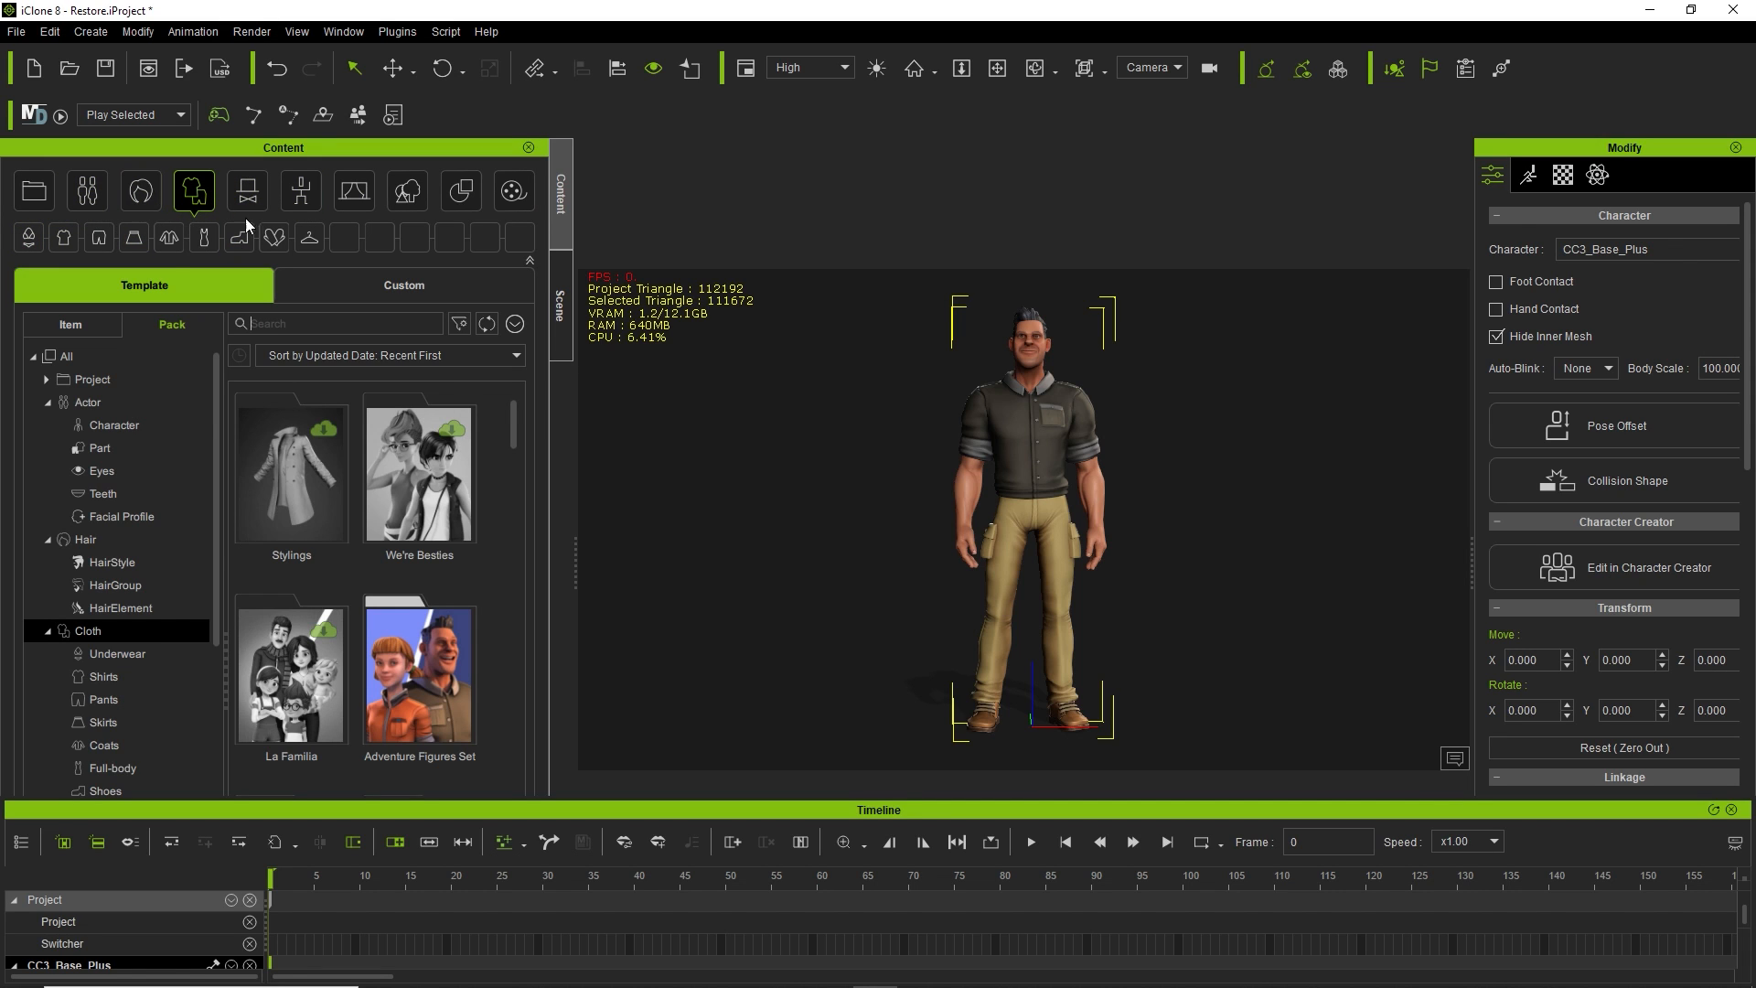
Show the Project content packs, shrink the Timeline slightly, and redock the Content library beside the Scene outliner.
left_click(34, 191)
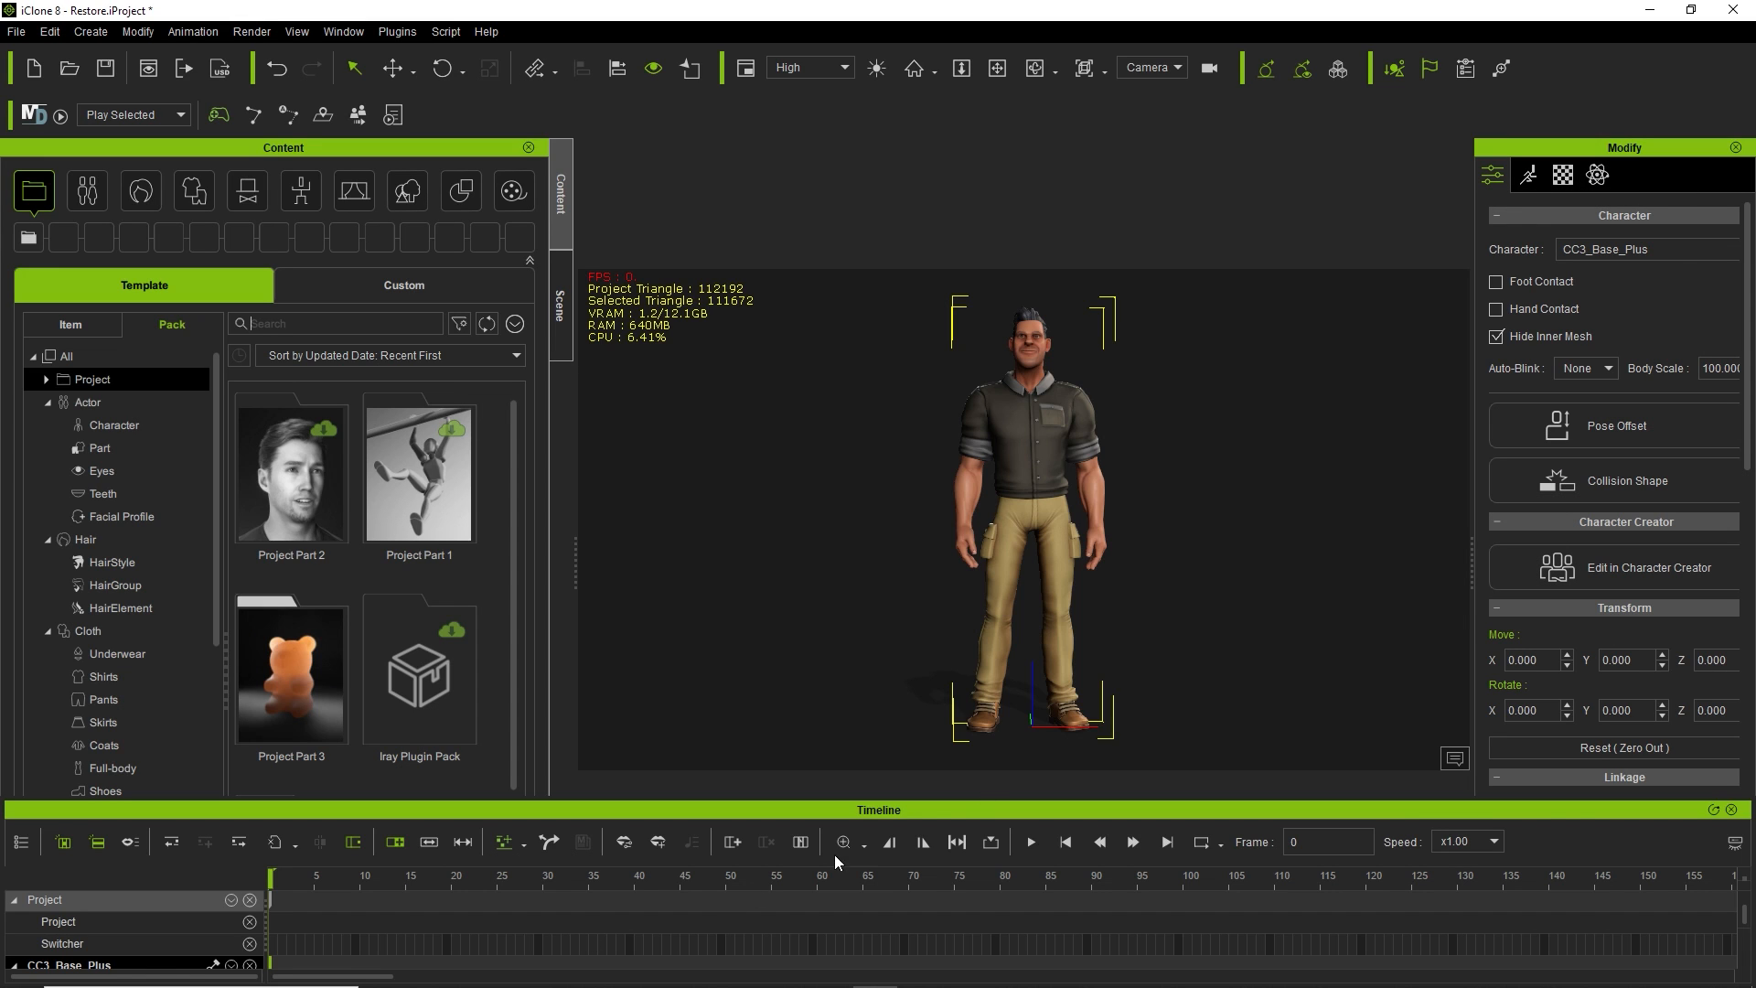
left_click_drag(833, 810, 825, 823)
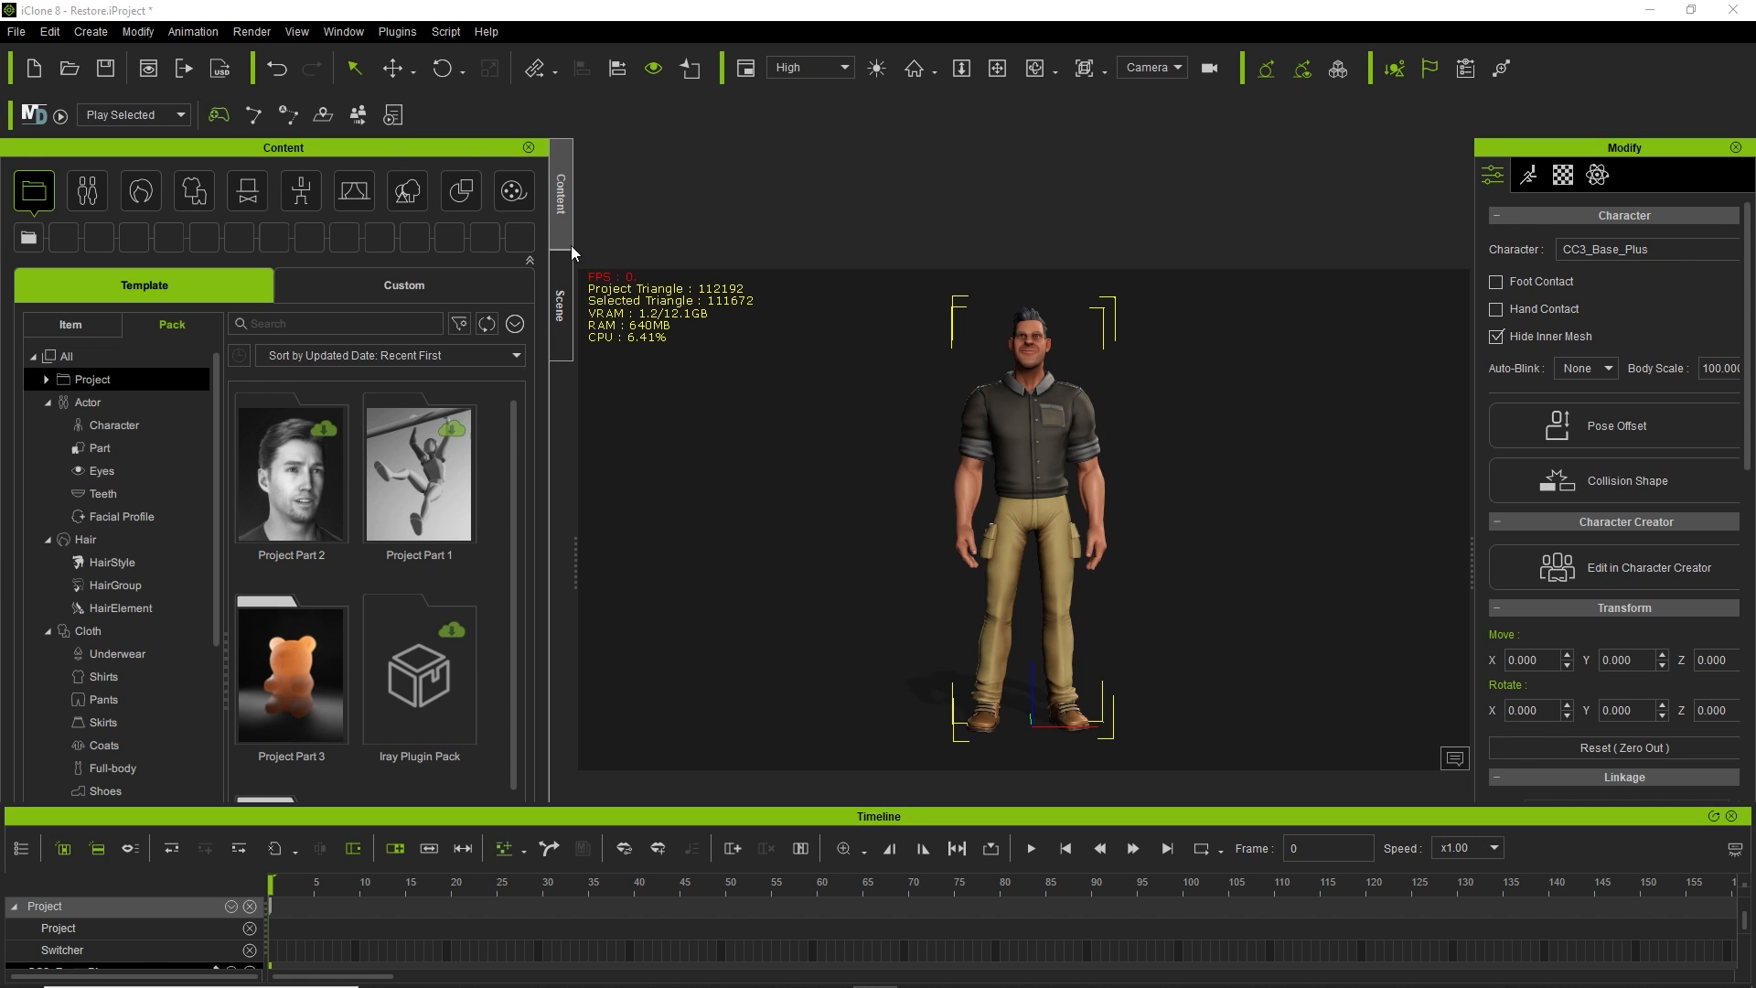
left_click_drag(456, 145, 1577, 576)
left_click_drag(1374, 149, 163, 313)
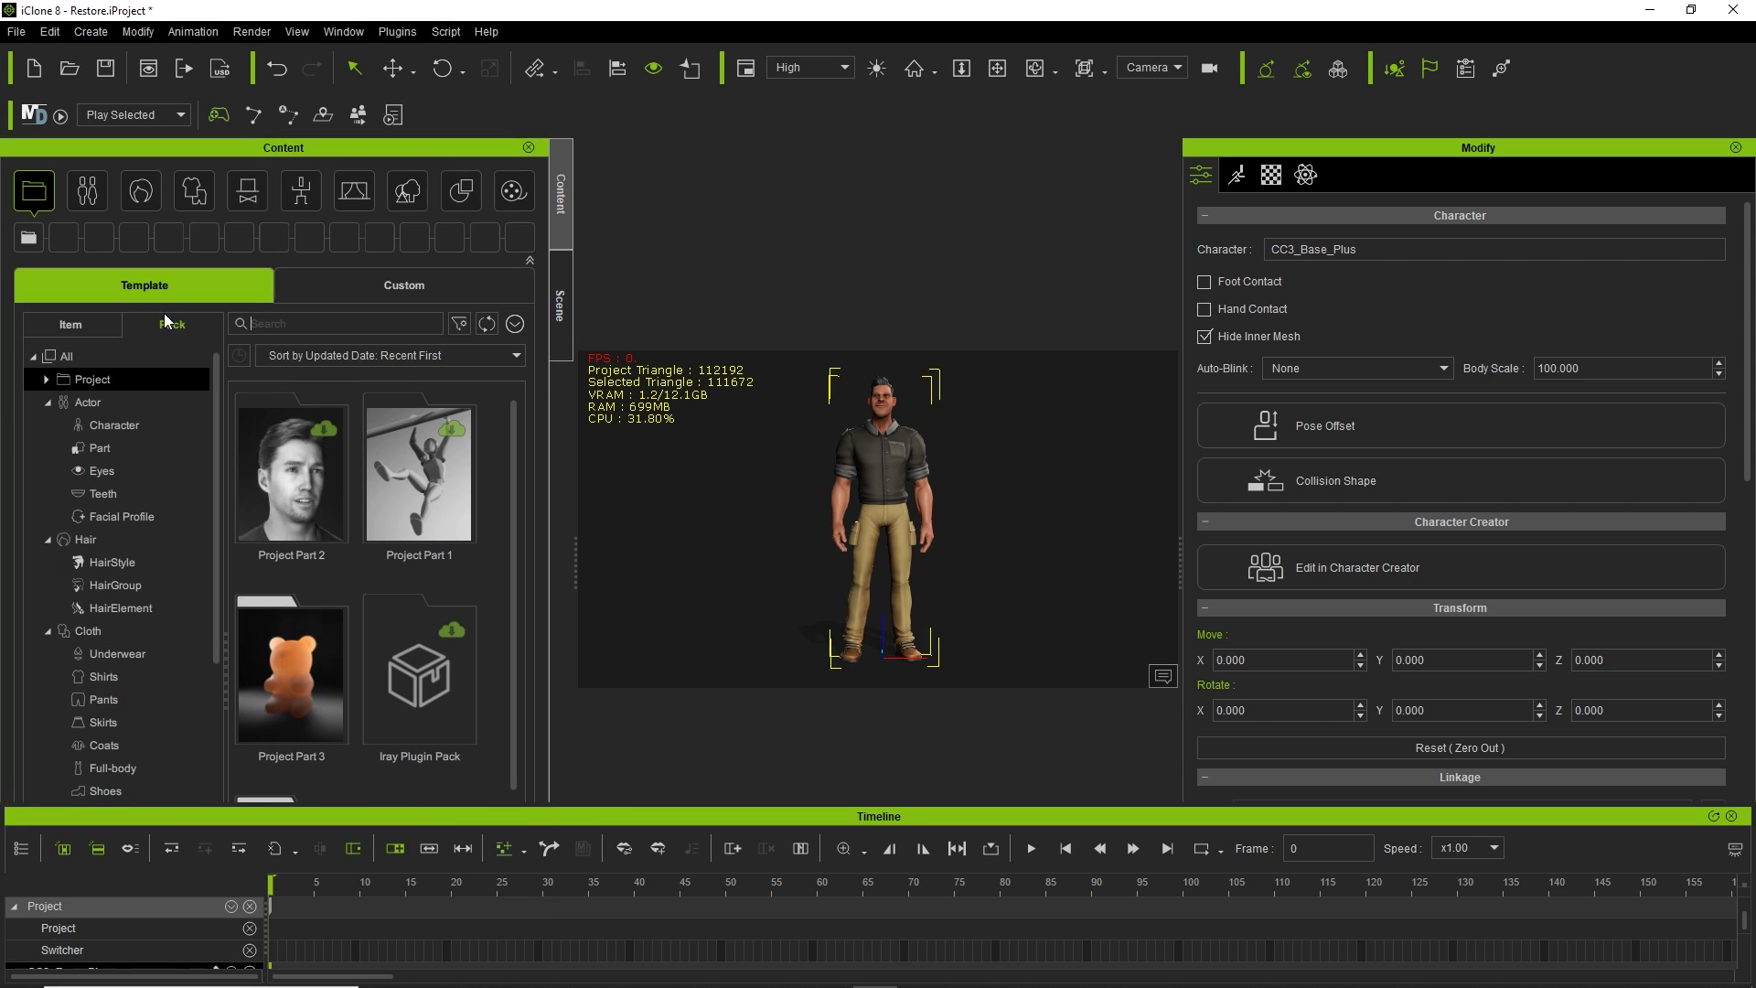
Switch the side panel from the Content library to the Scene outliner.
left_click(562, 302)
left_click(562, 220)
left_click(562, 293)
left_click(552, 227)
left_click(562, 272)
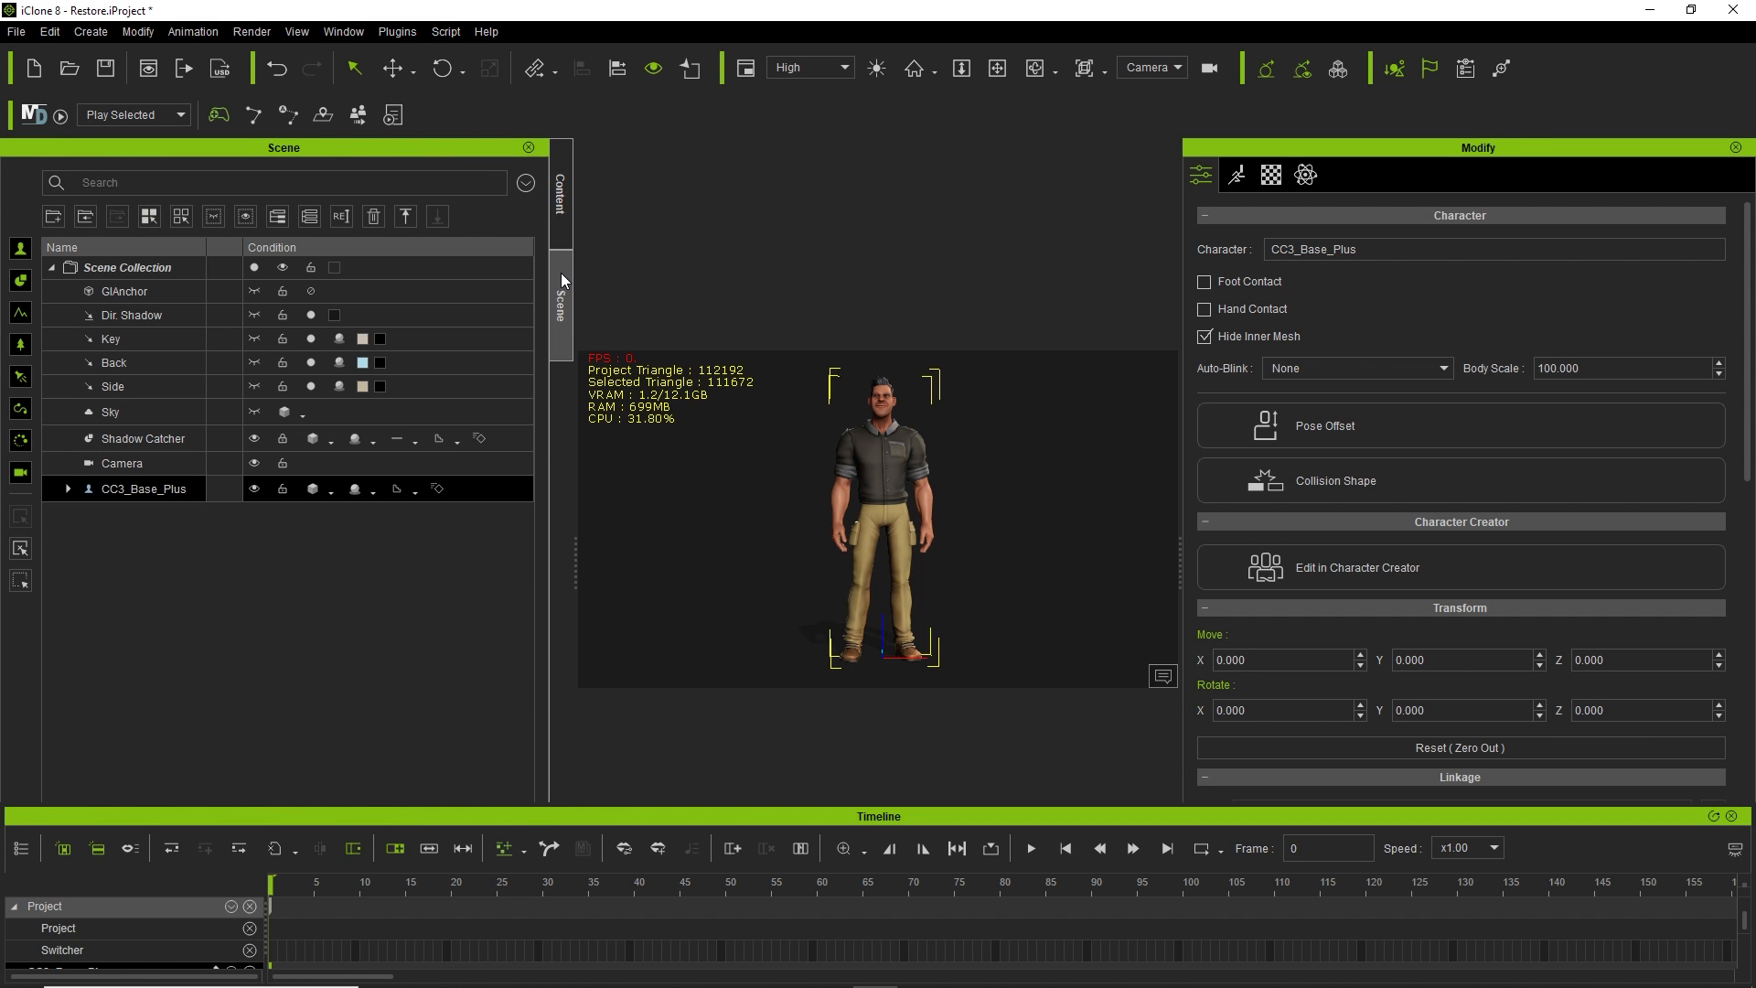
Close the Modify panel to enlarge the viewport and deselect the character.
left_click(1736, 147)
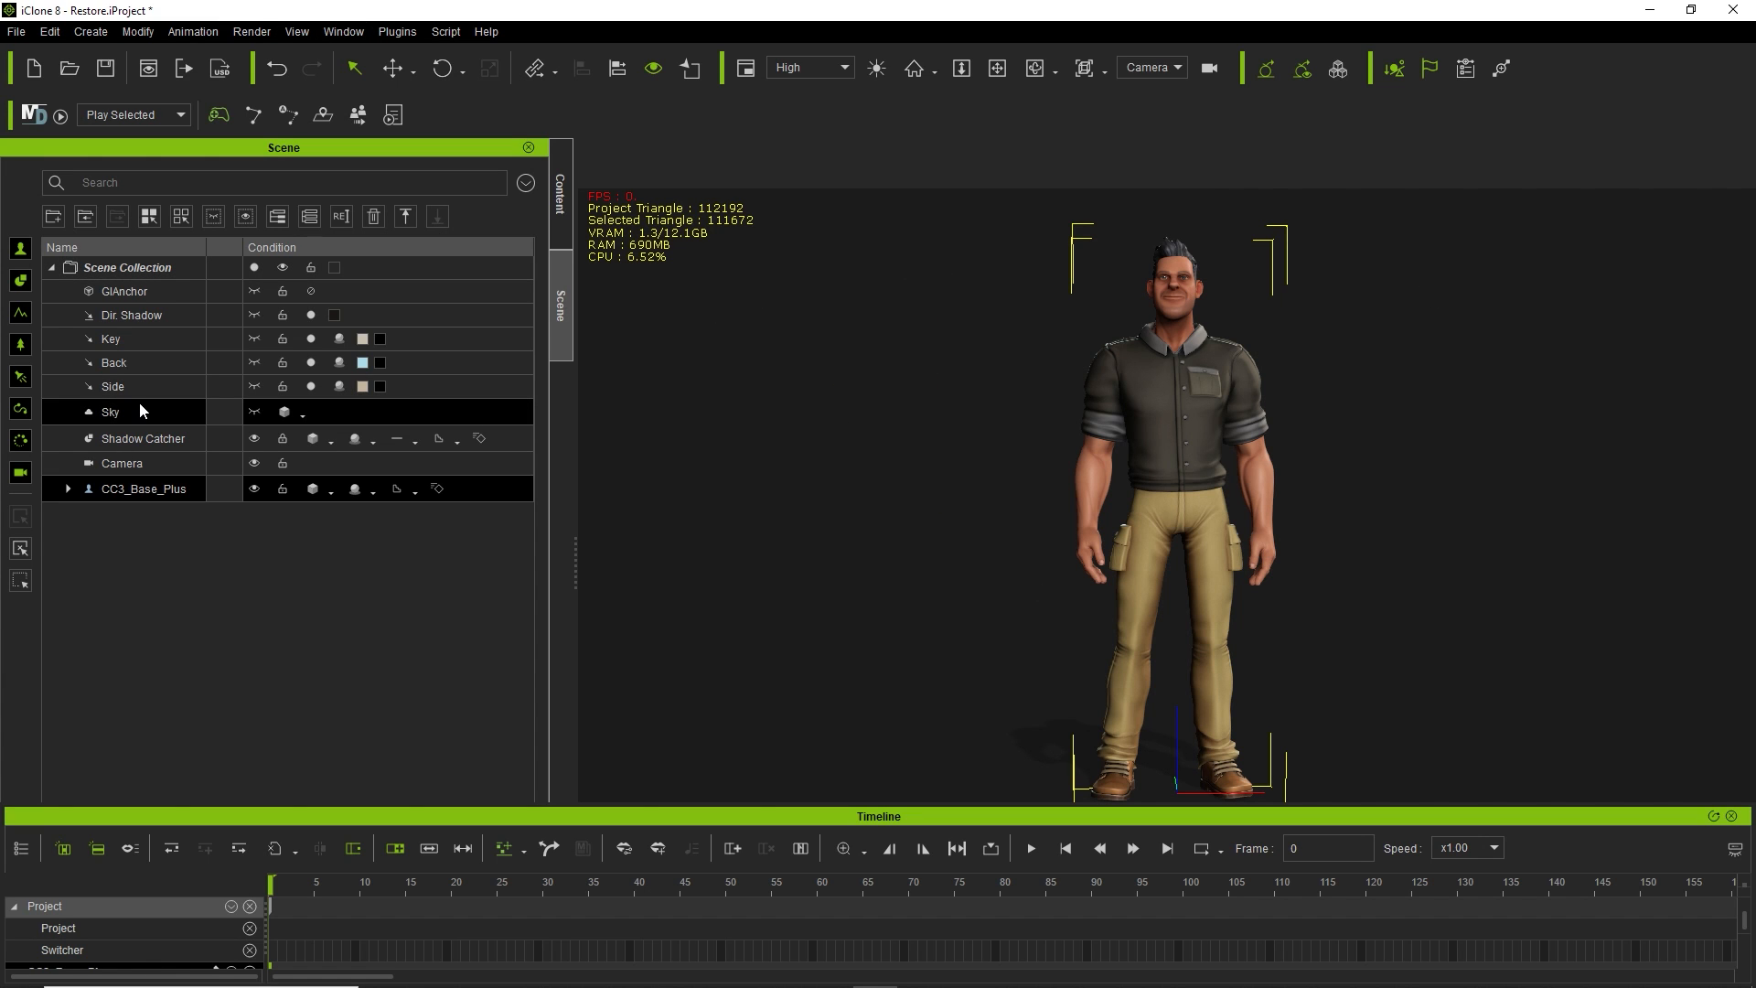
left_click(639, 346)
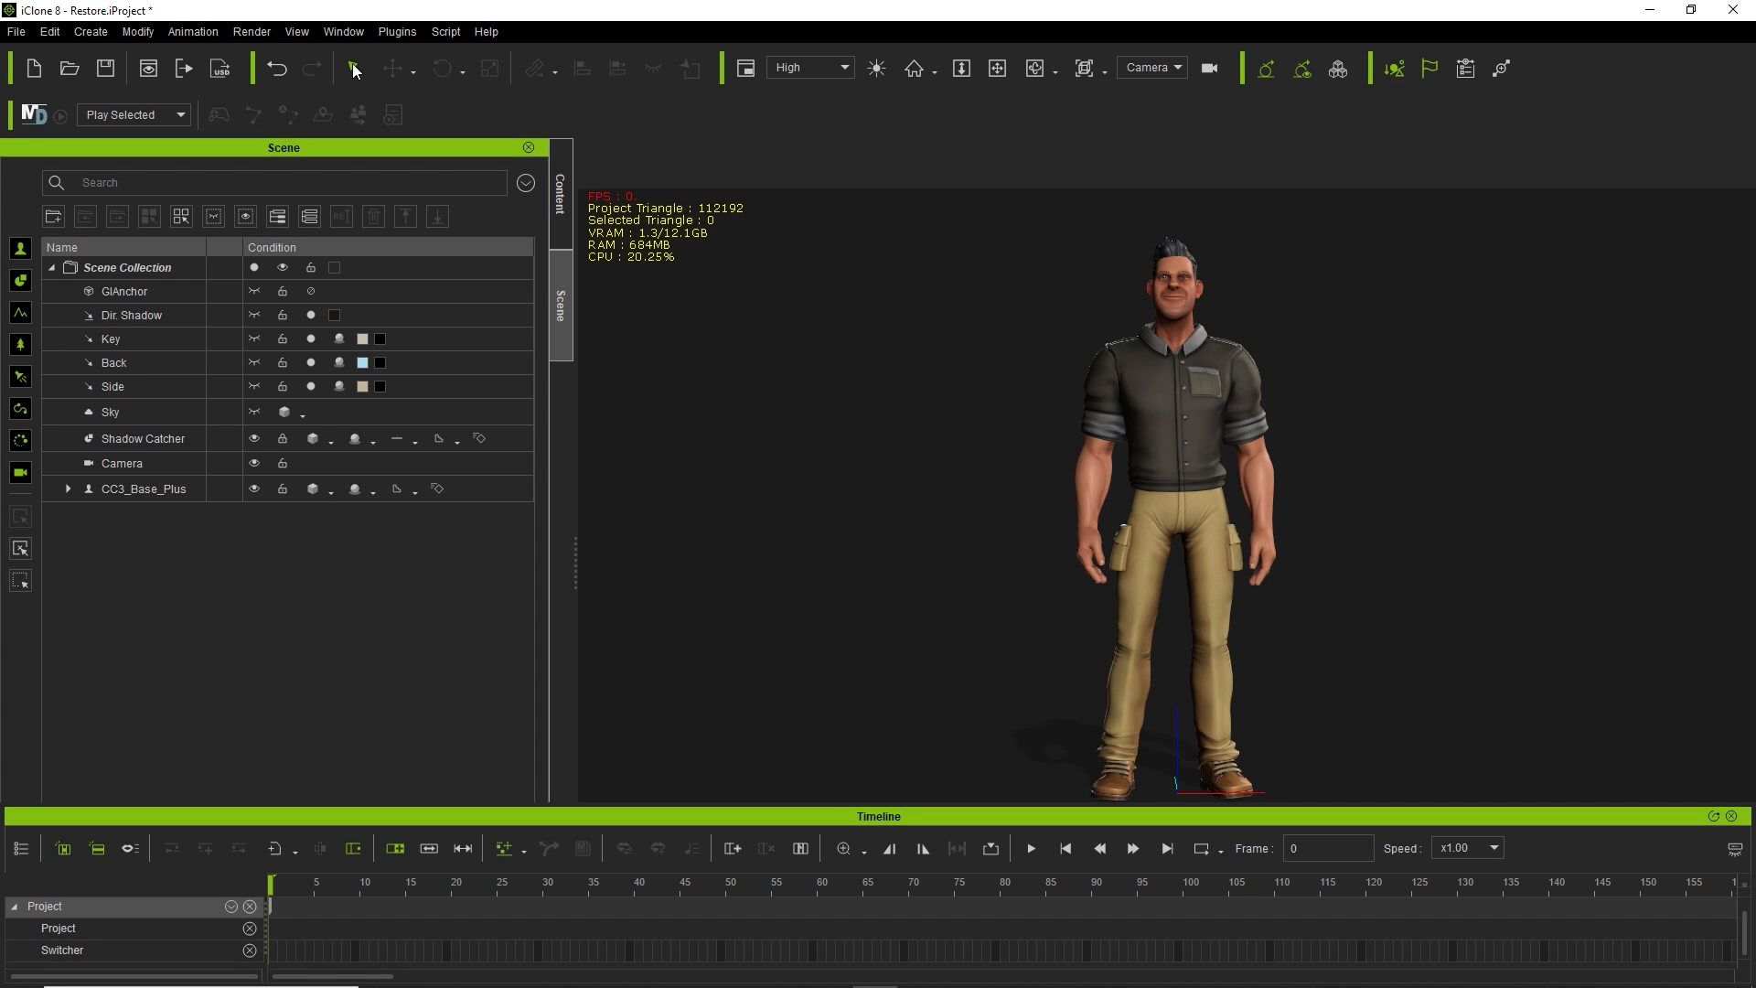
left_click(338, 32)
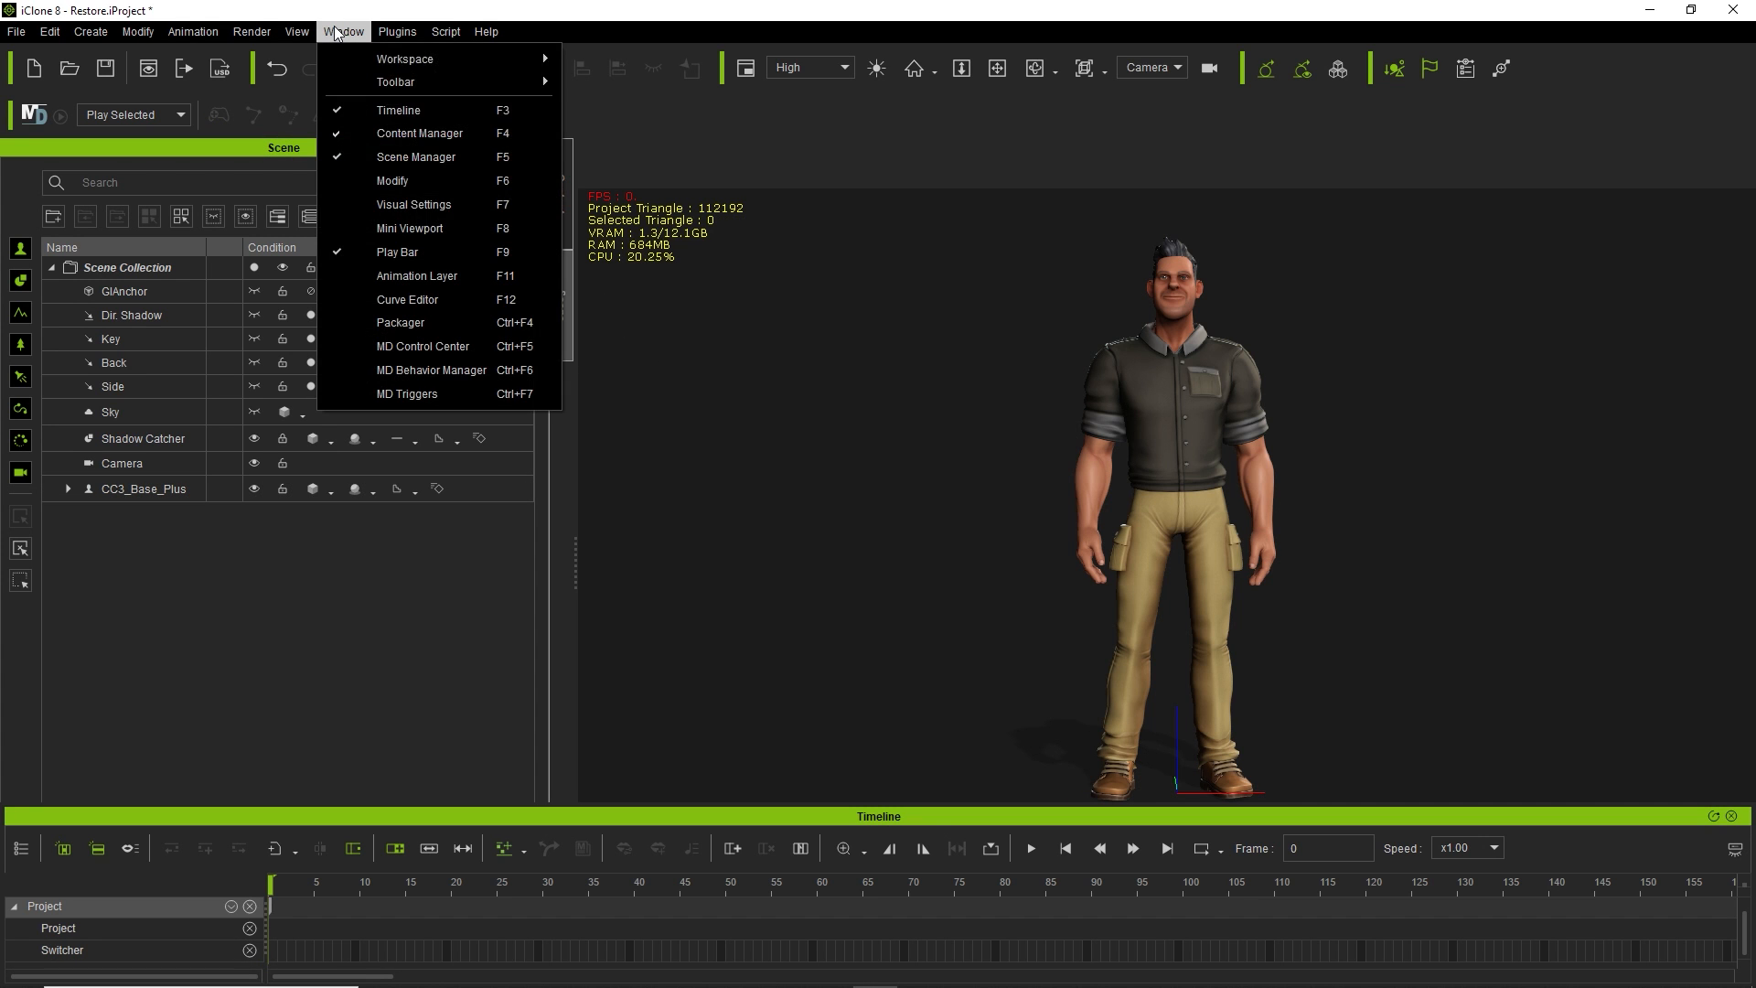
Reopen the properties panel and dock it last in the left panel stack.
left_click(448, 182)
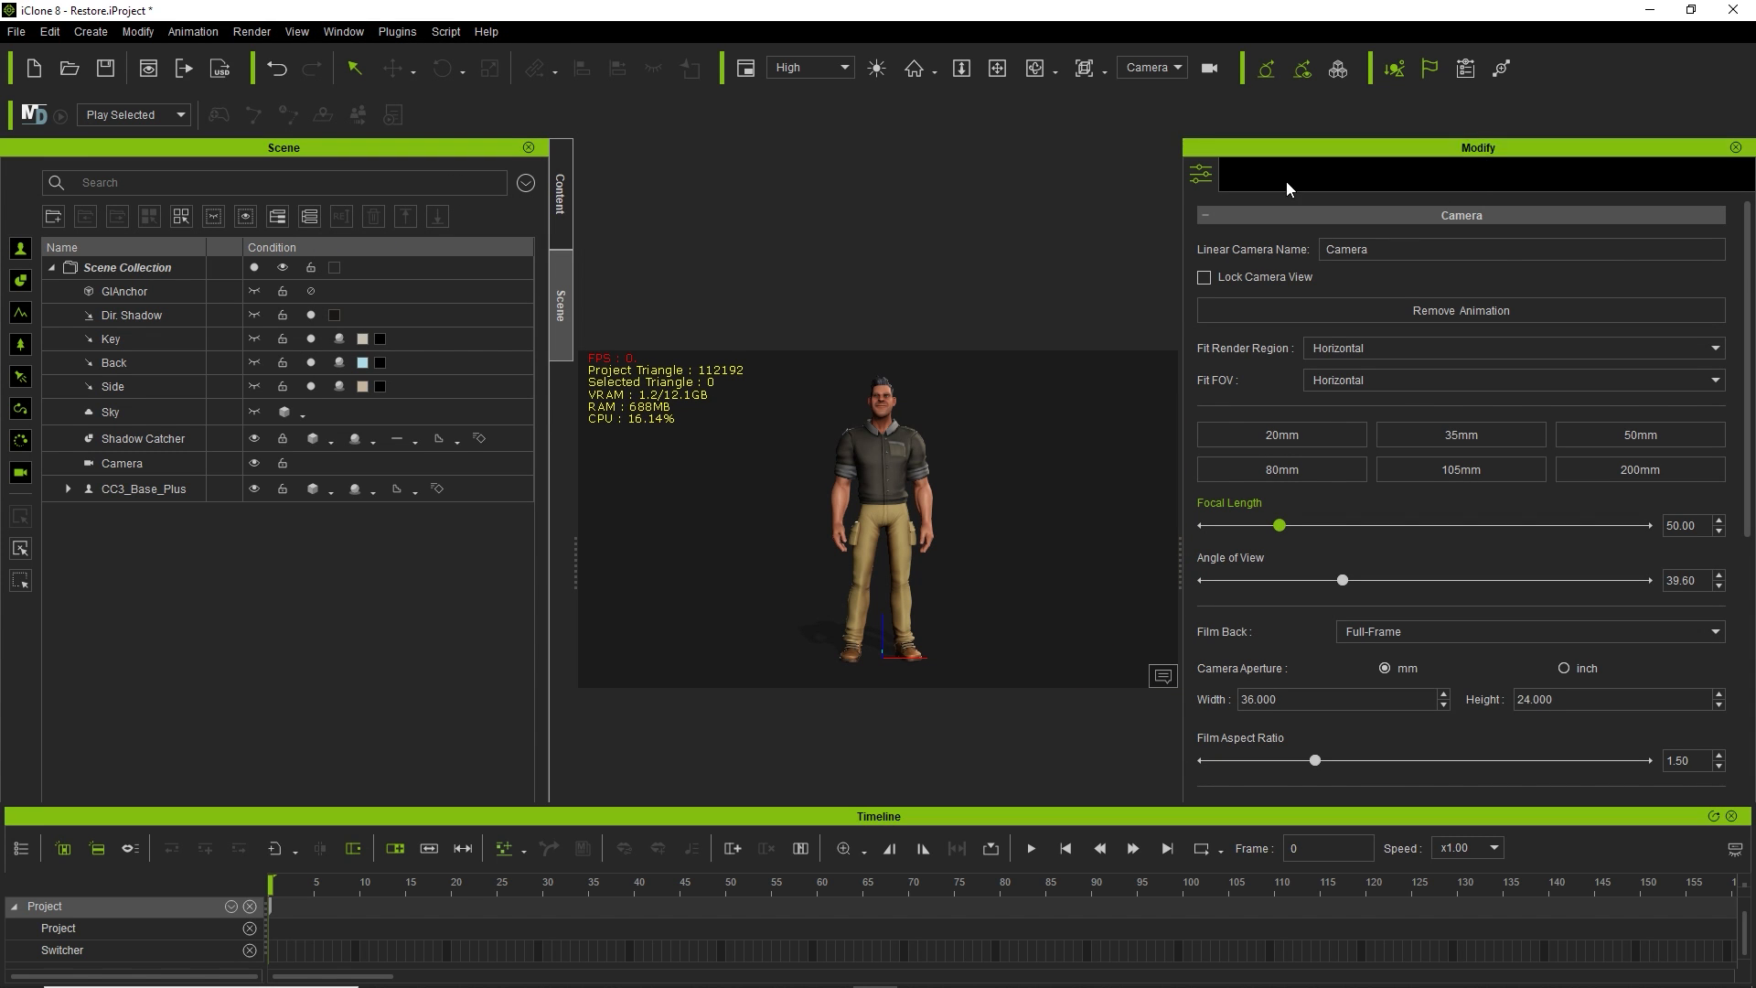
left_click_drag(1287, 147, 179, 291)
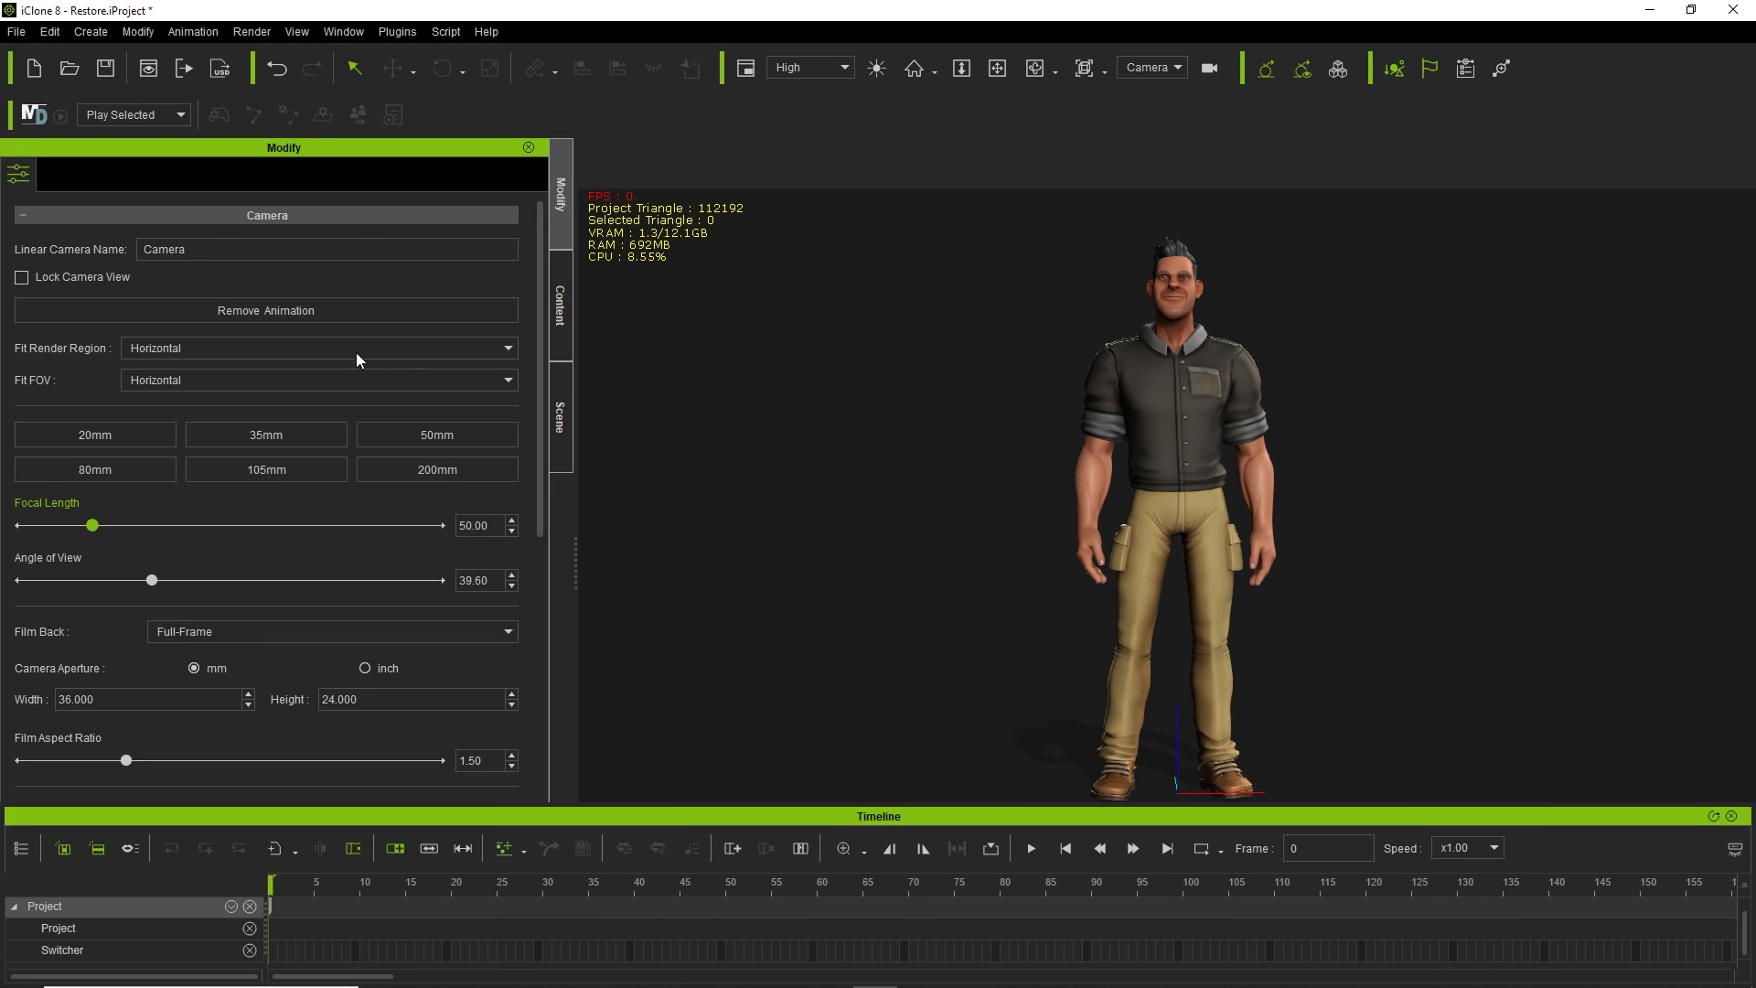
left_click_drag(549, 210, 551, 491)
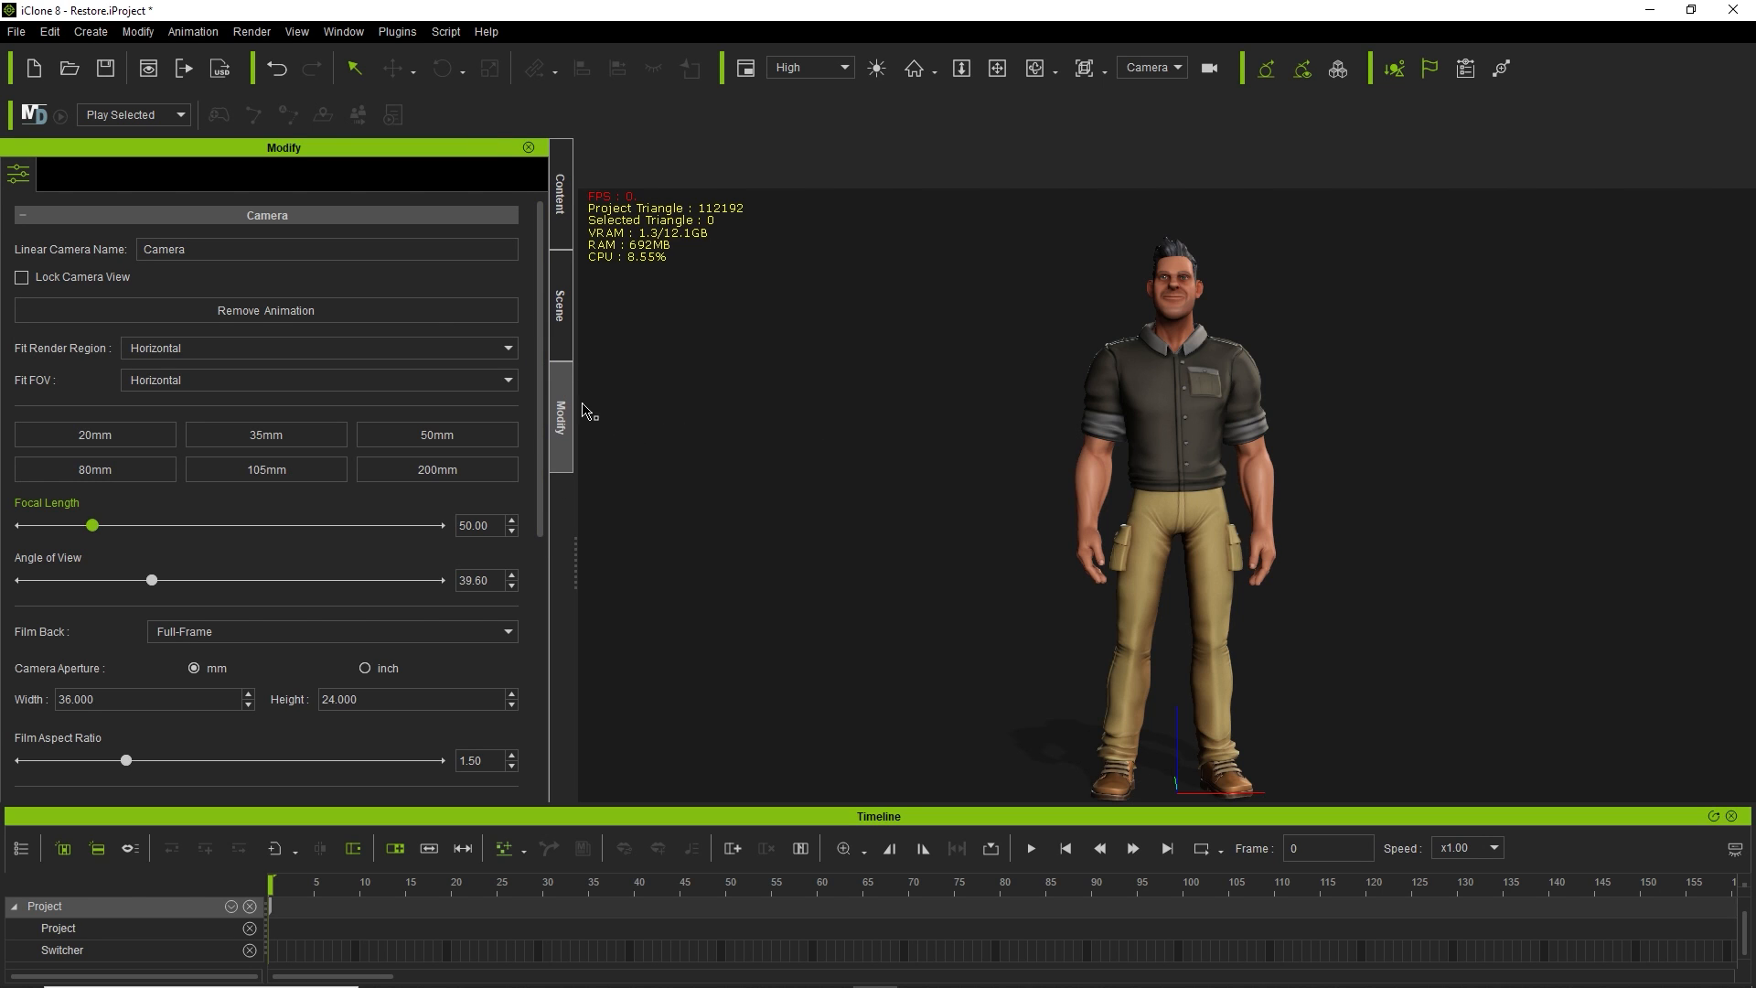
Save the current workspace layout and drag the timeline splitter down to shrink it.
left_click(344, 31)
mouse_move(397, 31)
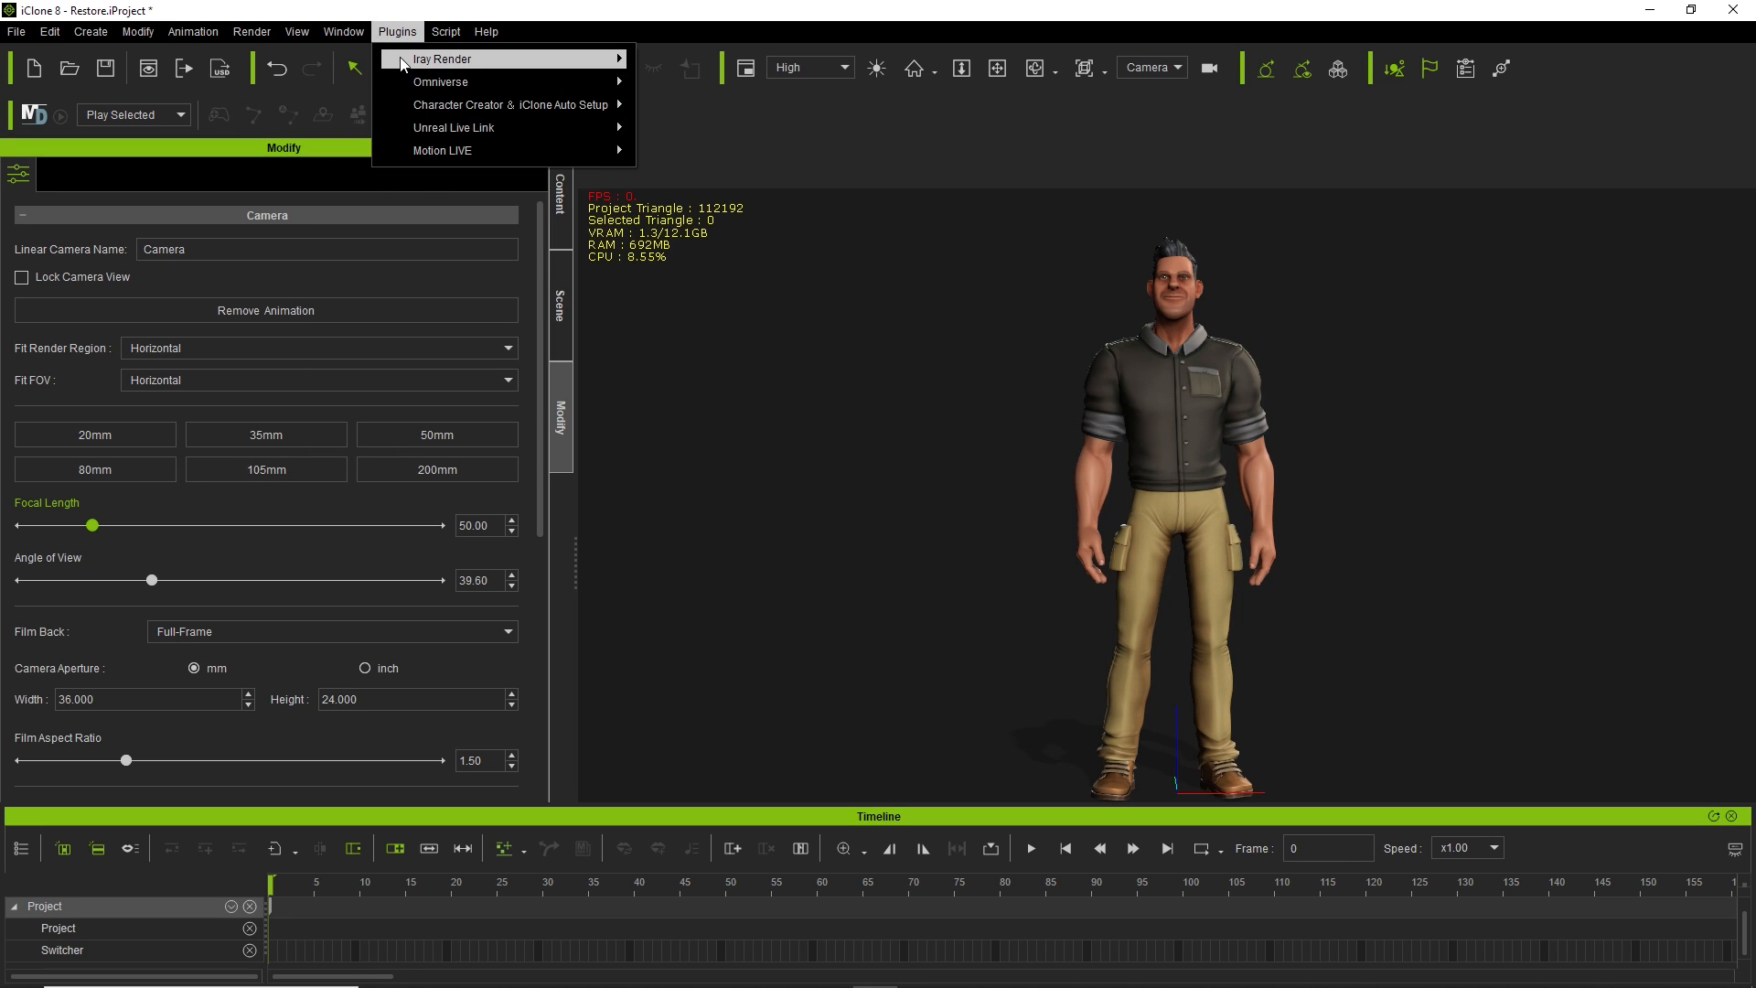
mouse_move(344, 31)
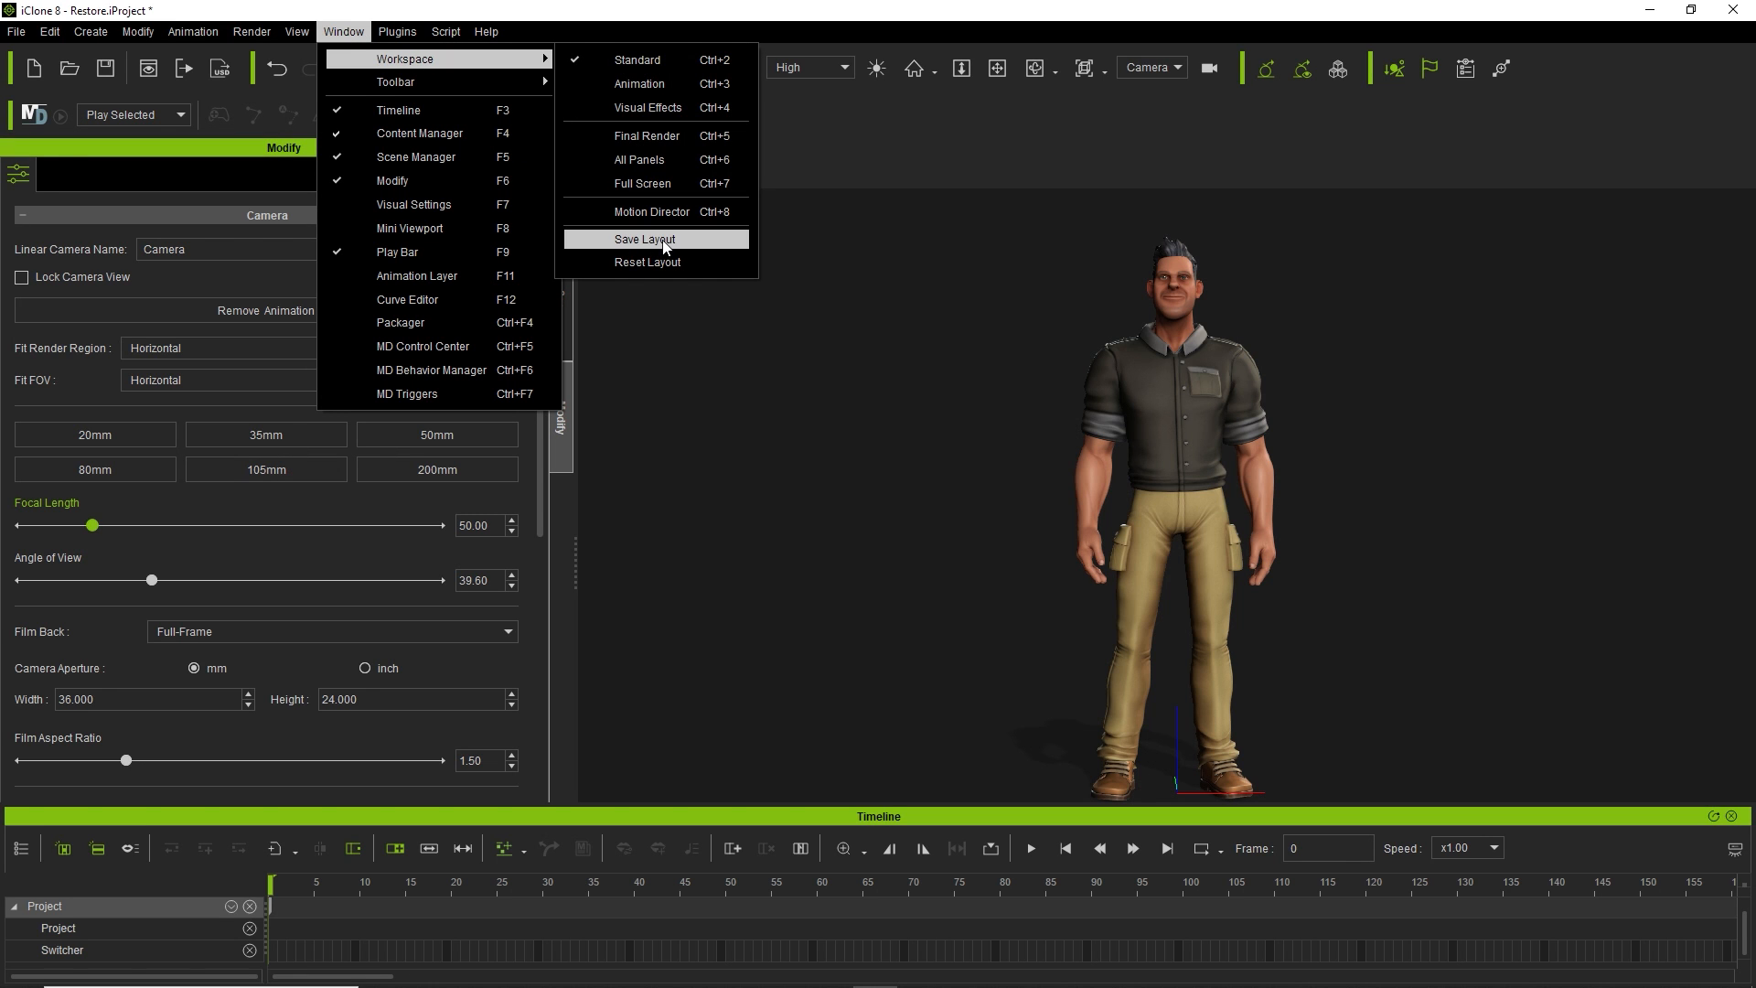
left_click(674, 242)
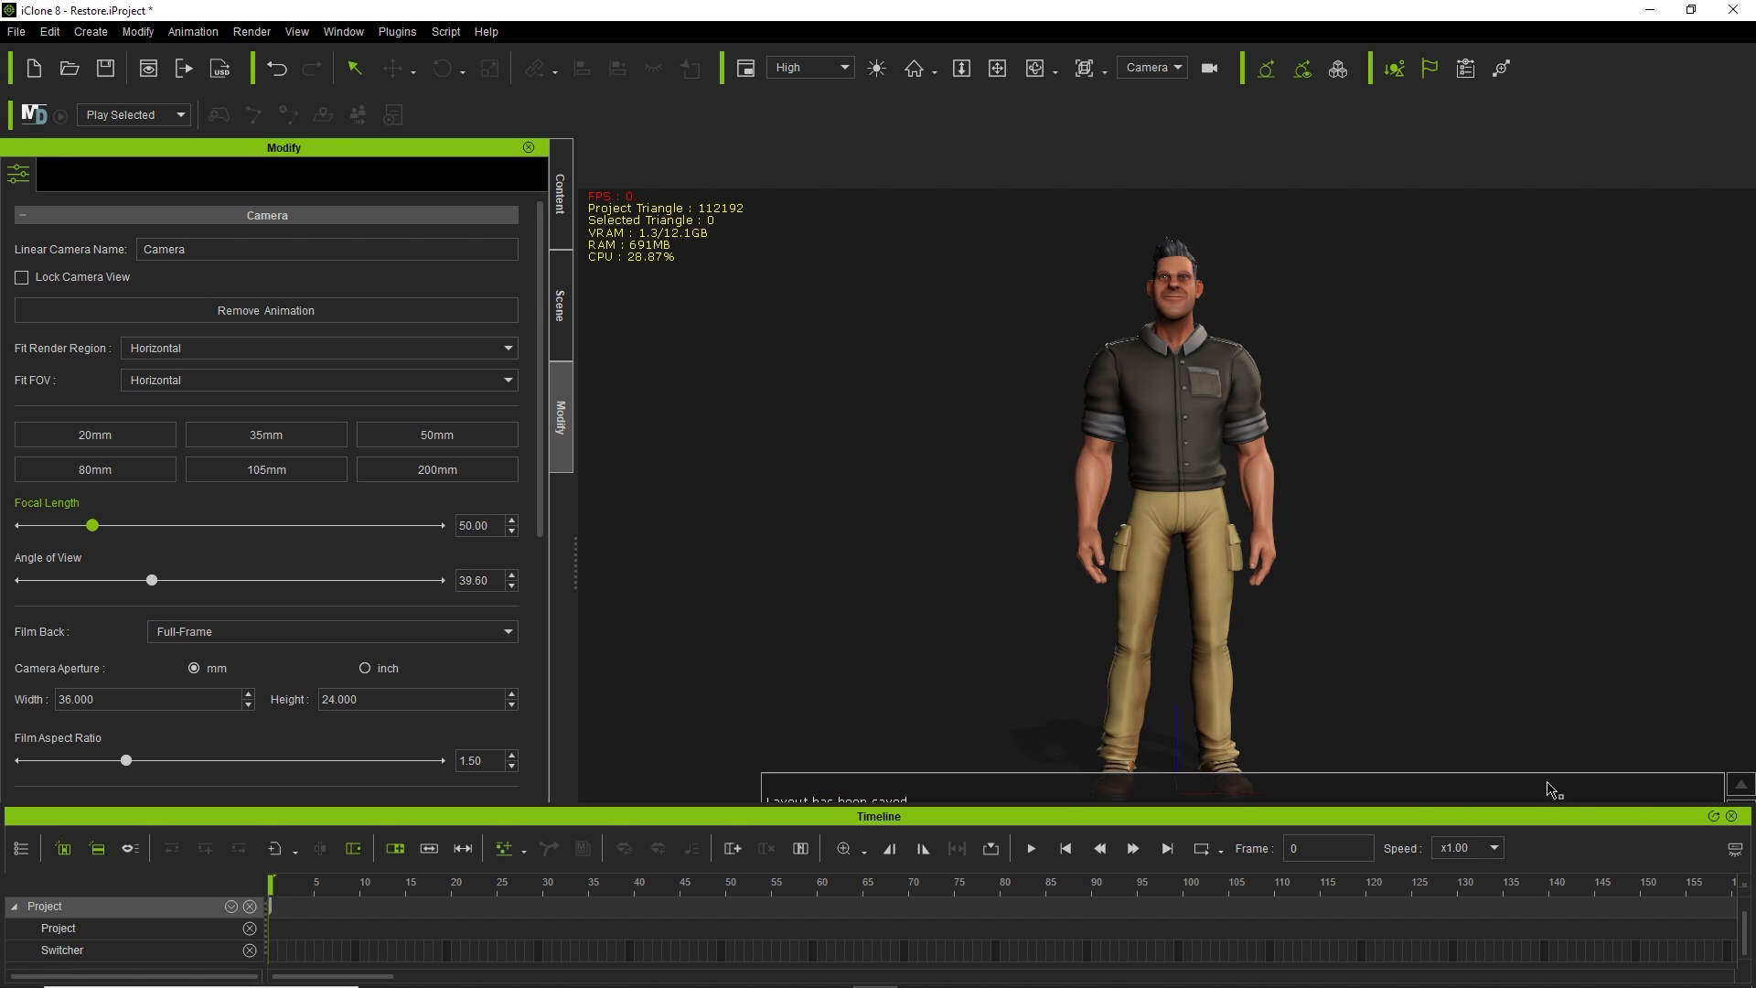
left_click_drag(1518, 808, 1513, 877)
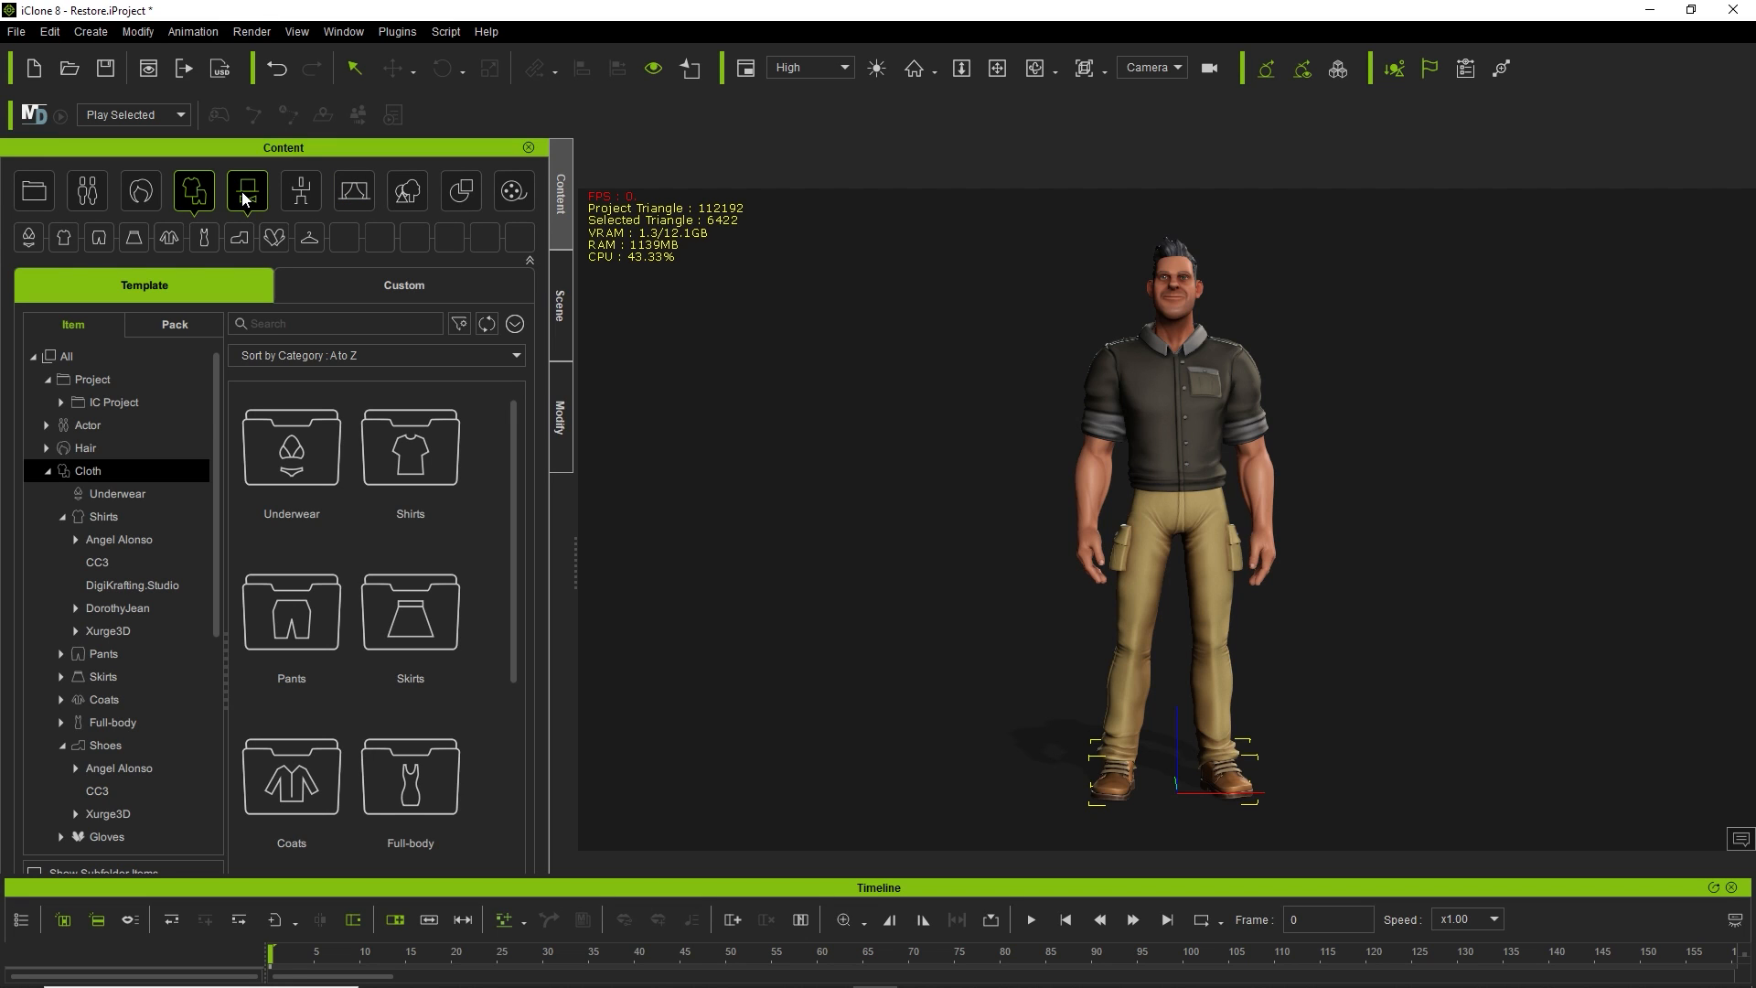
Delete the character's current shirt and browse the content library by pack.
left_click(1205, 431)
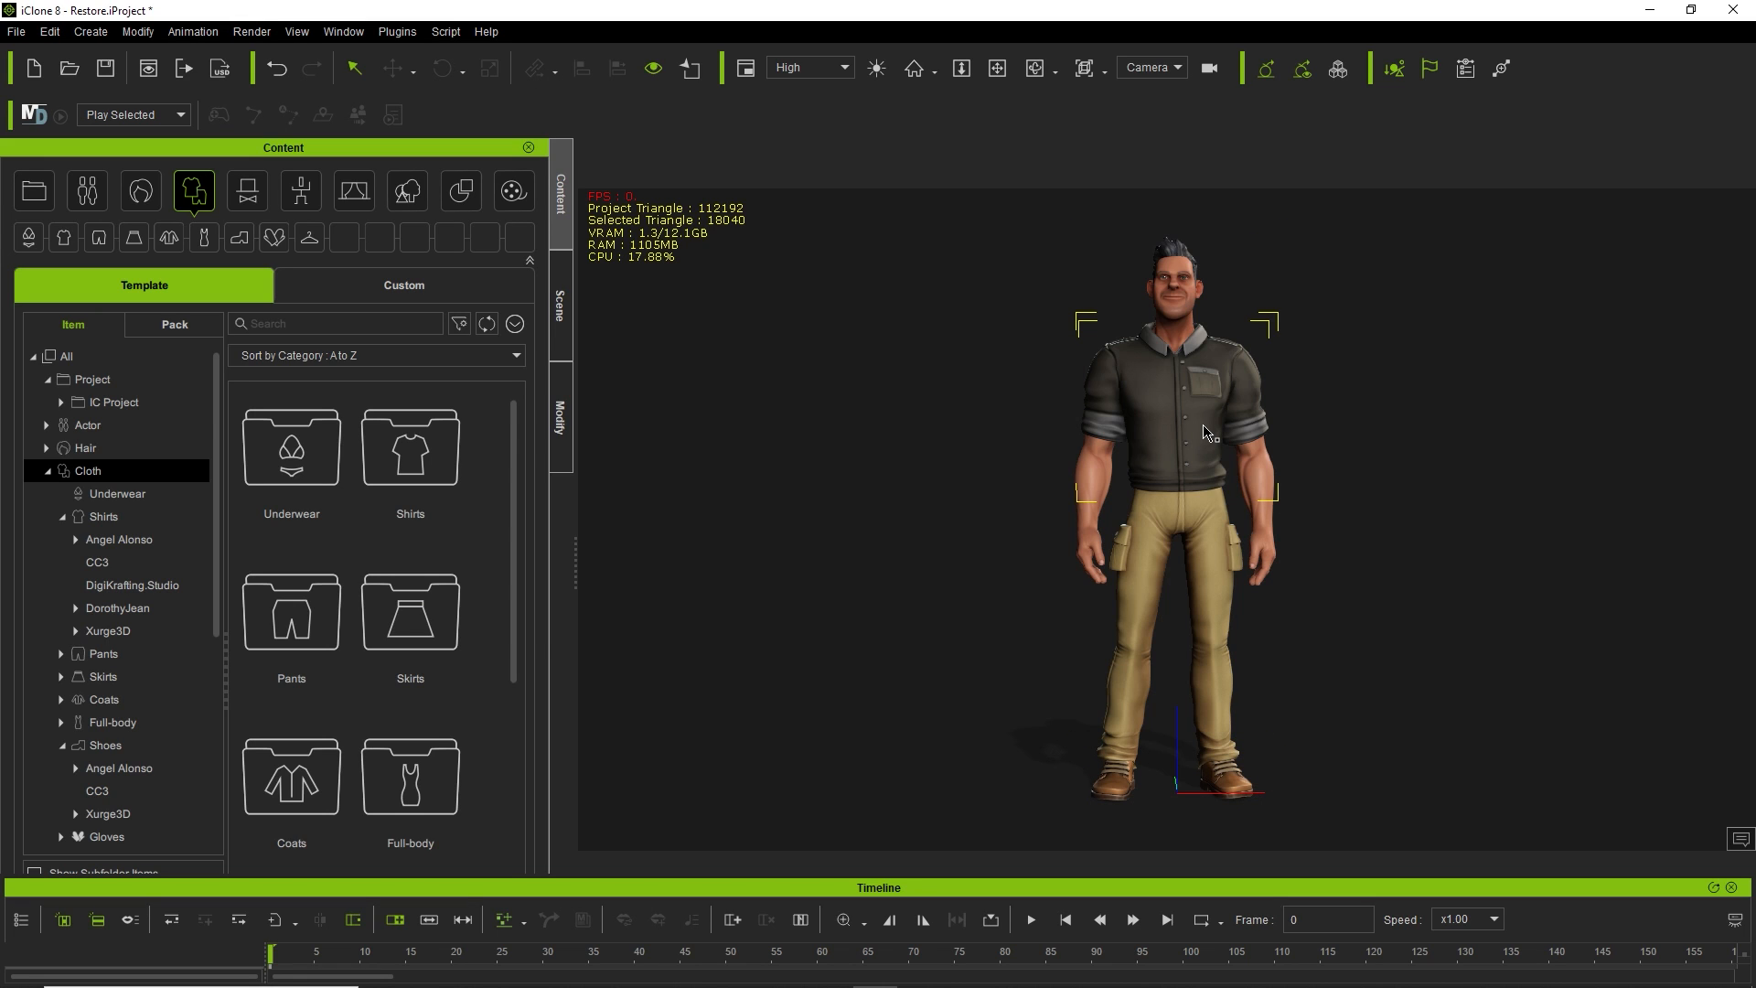
key("Delete")
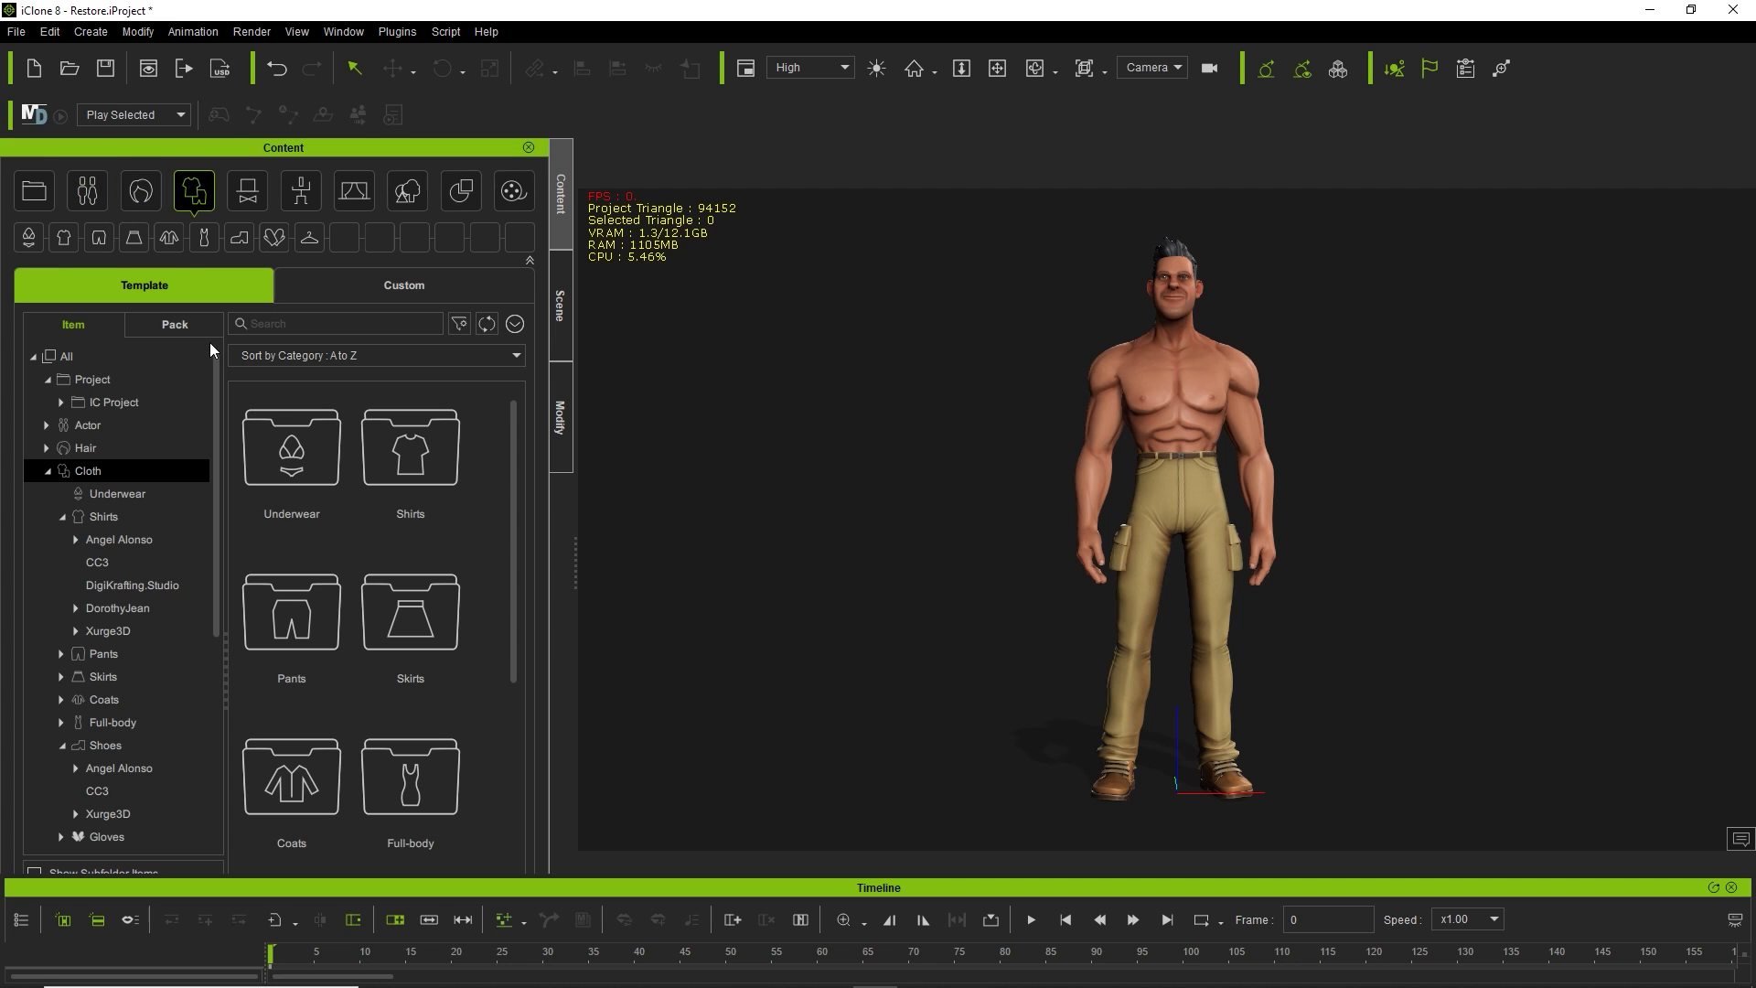
left_click(183, 324)
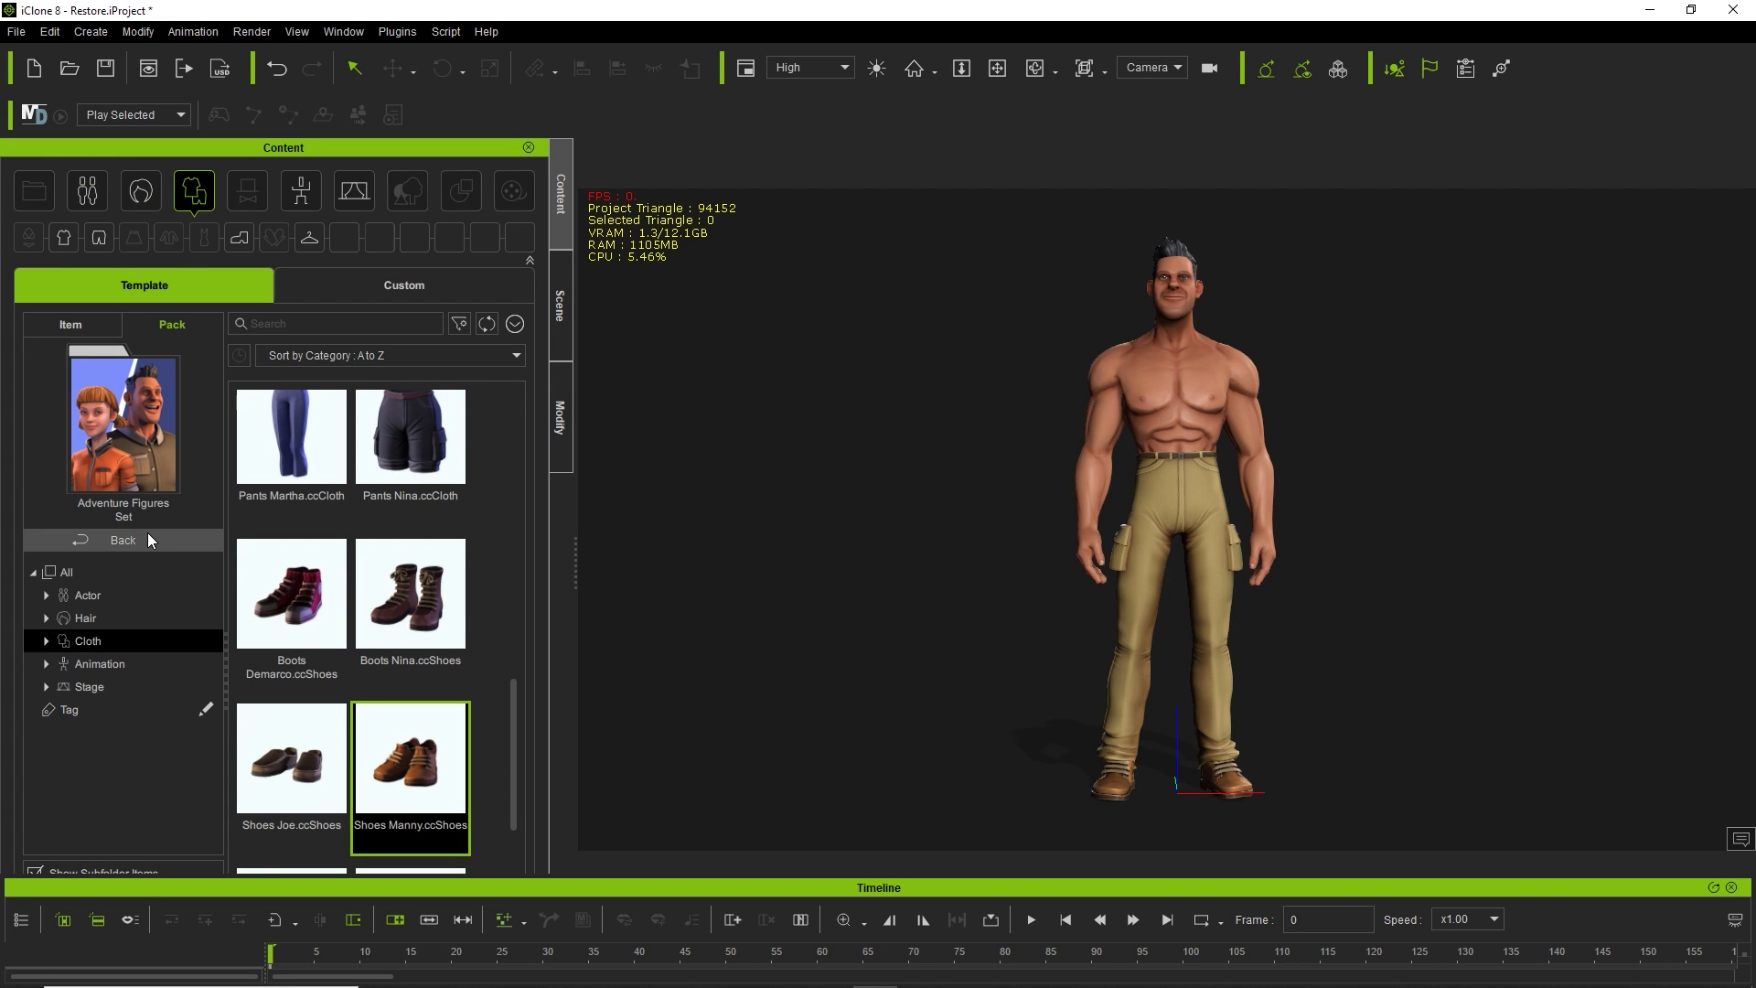
scroll(426, 509, "up", 5)
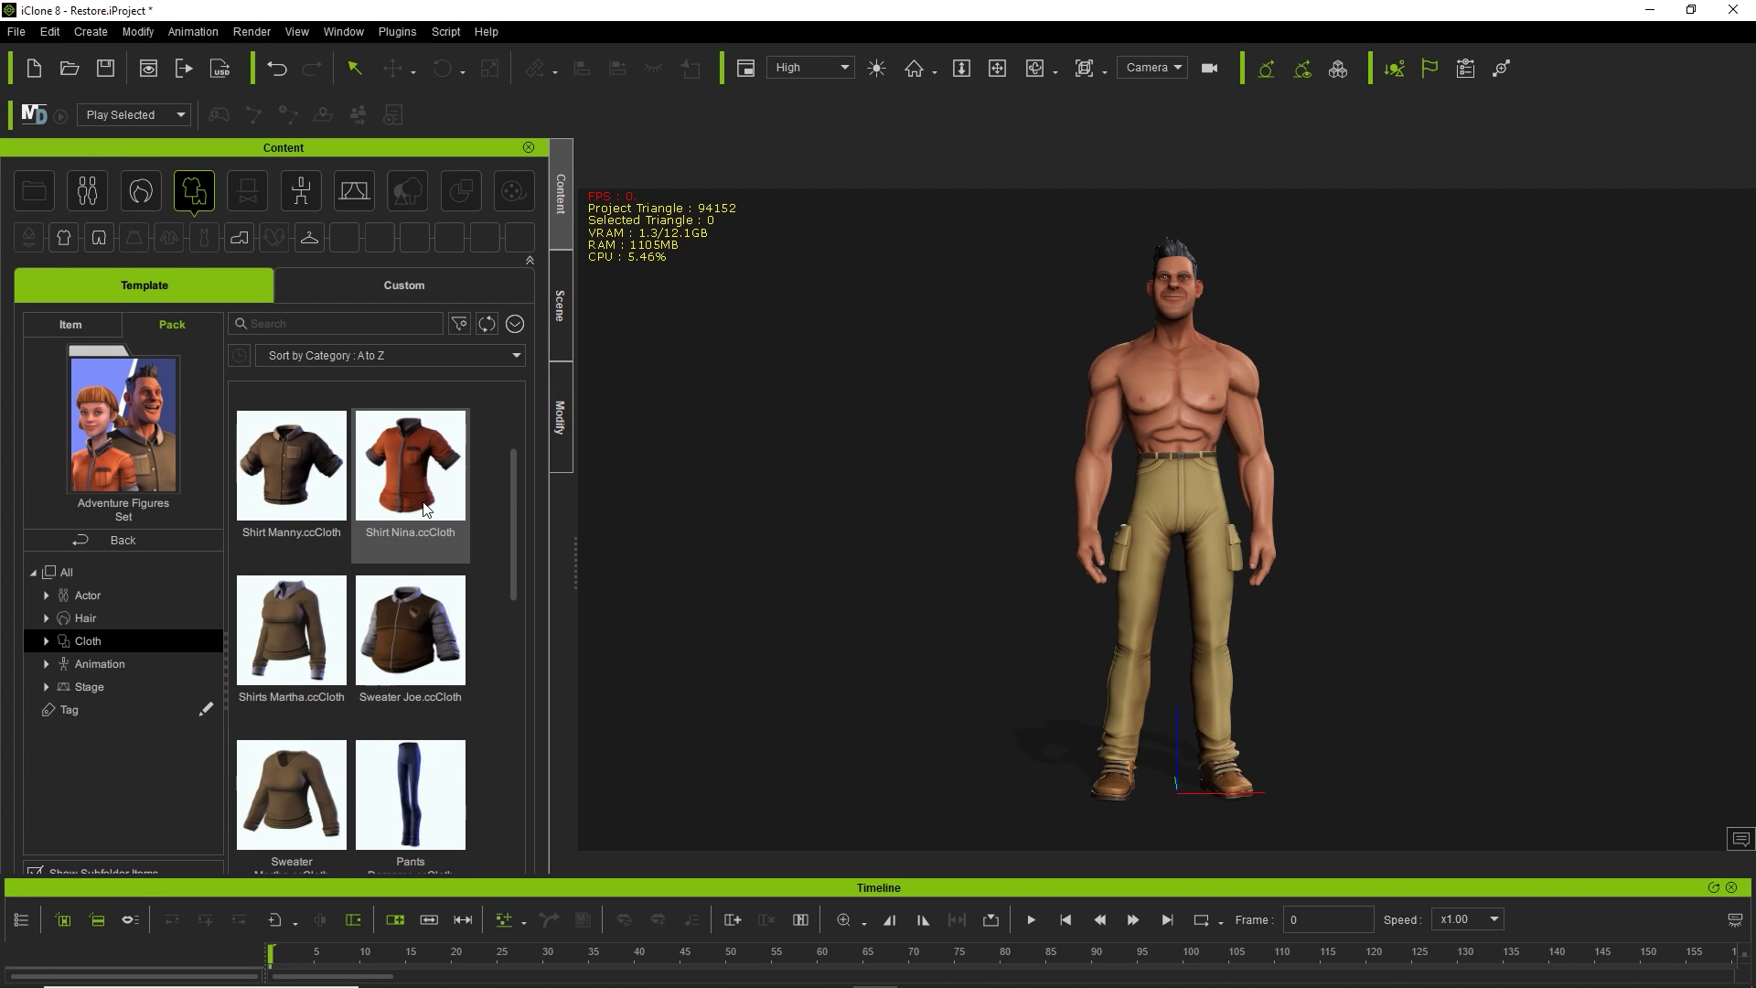
scroll(426, 509, "up", 2)
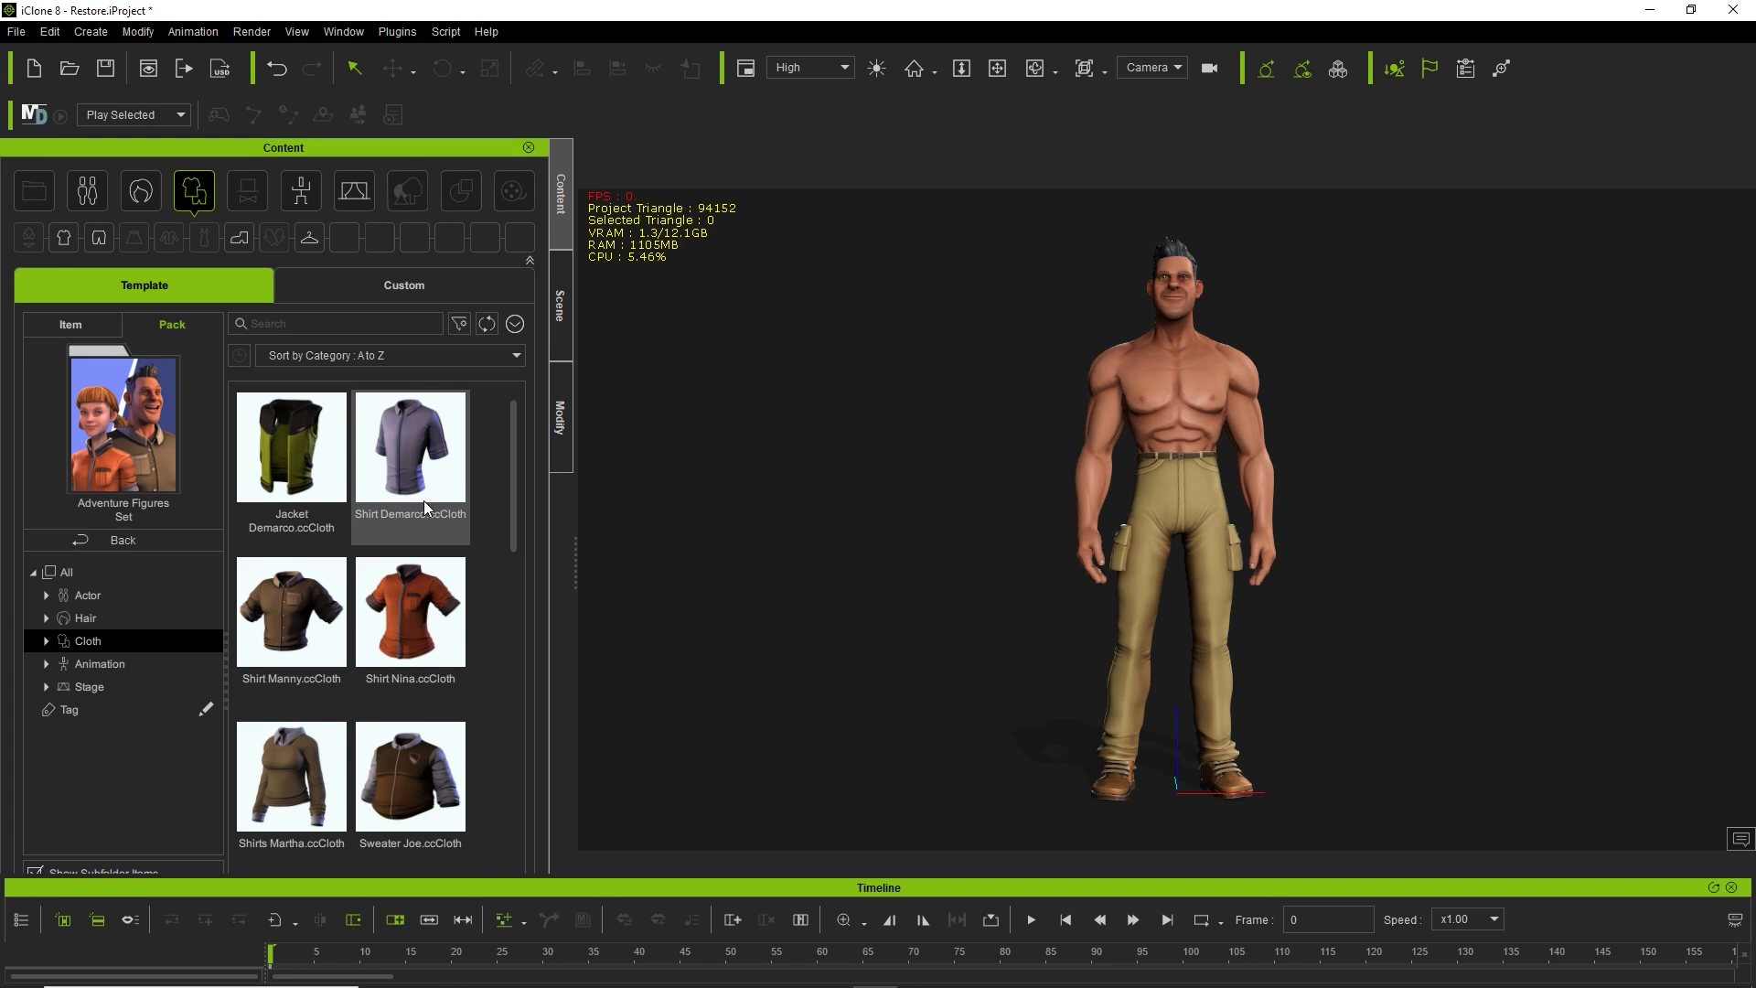
scroll(425, 502, "down", 1)
Dress the selected character in Shirt Manny.ccCloth from the Adventure Figures Set.
double_click(276, 585)
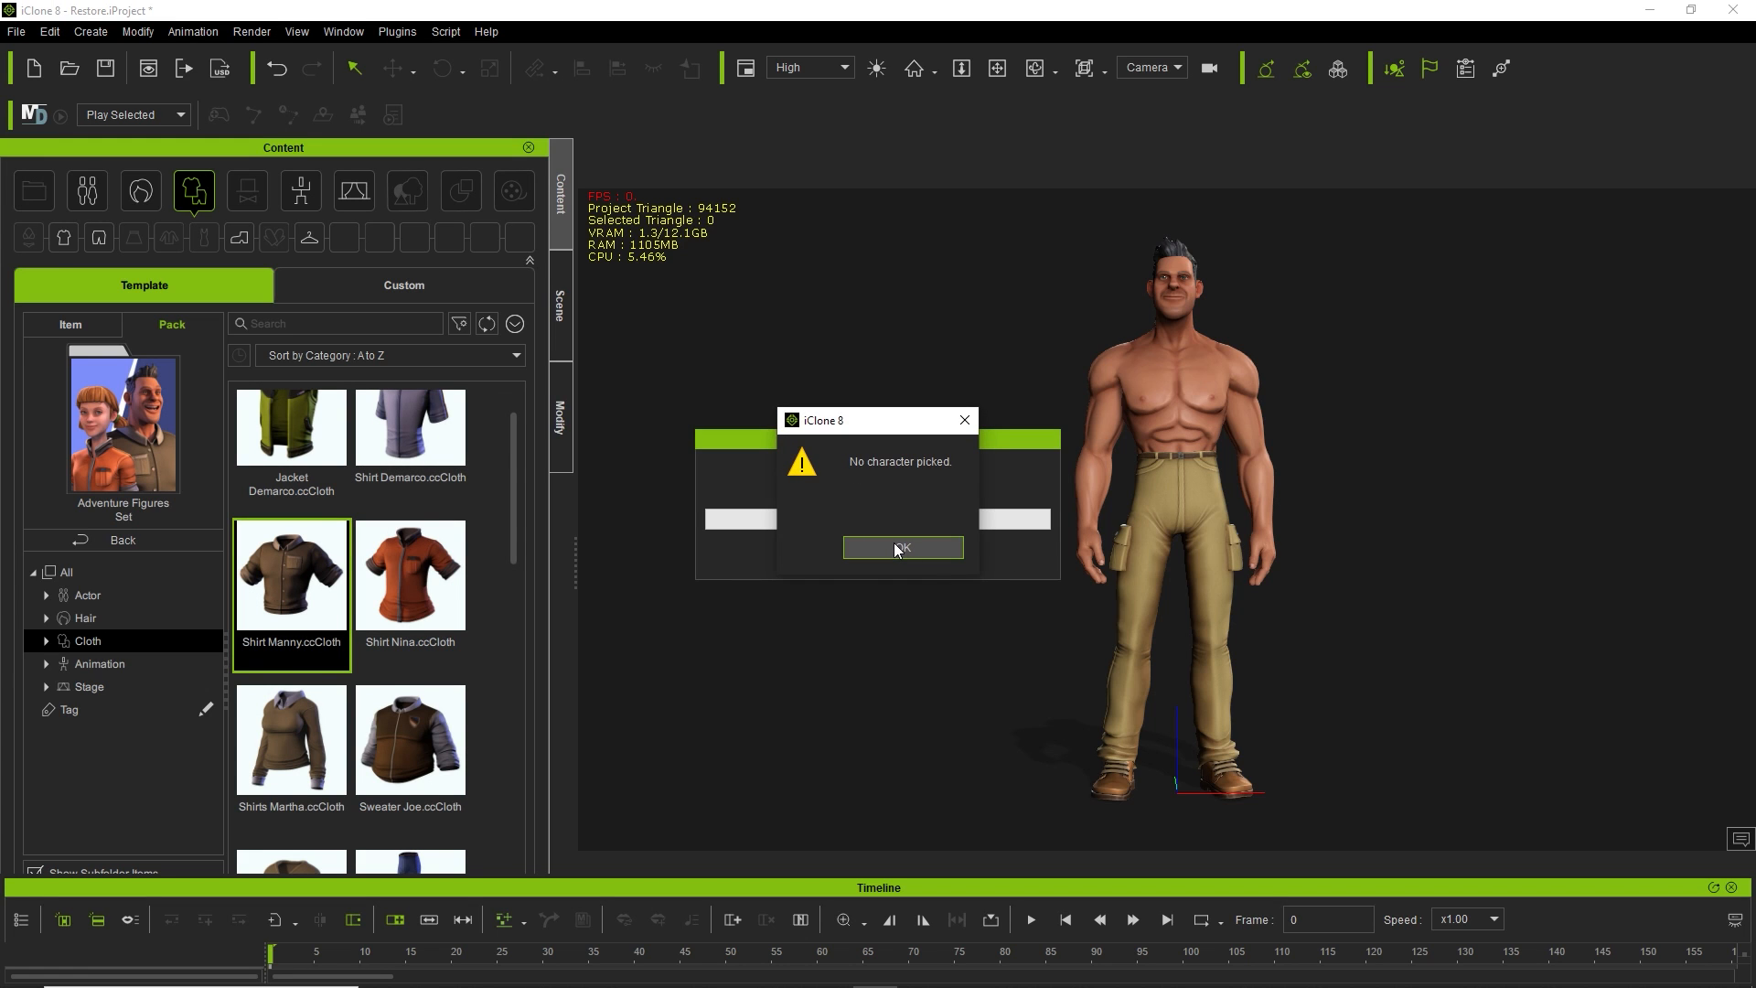
left_click(895, 547)
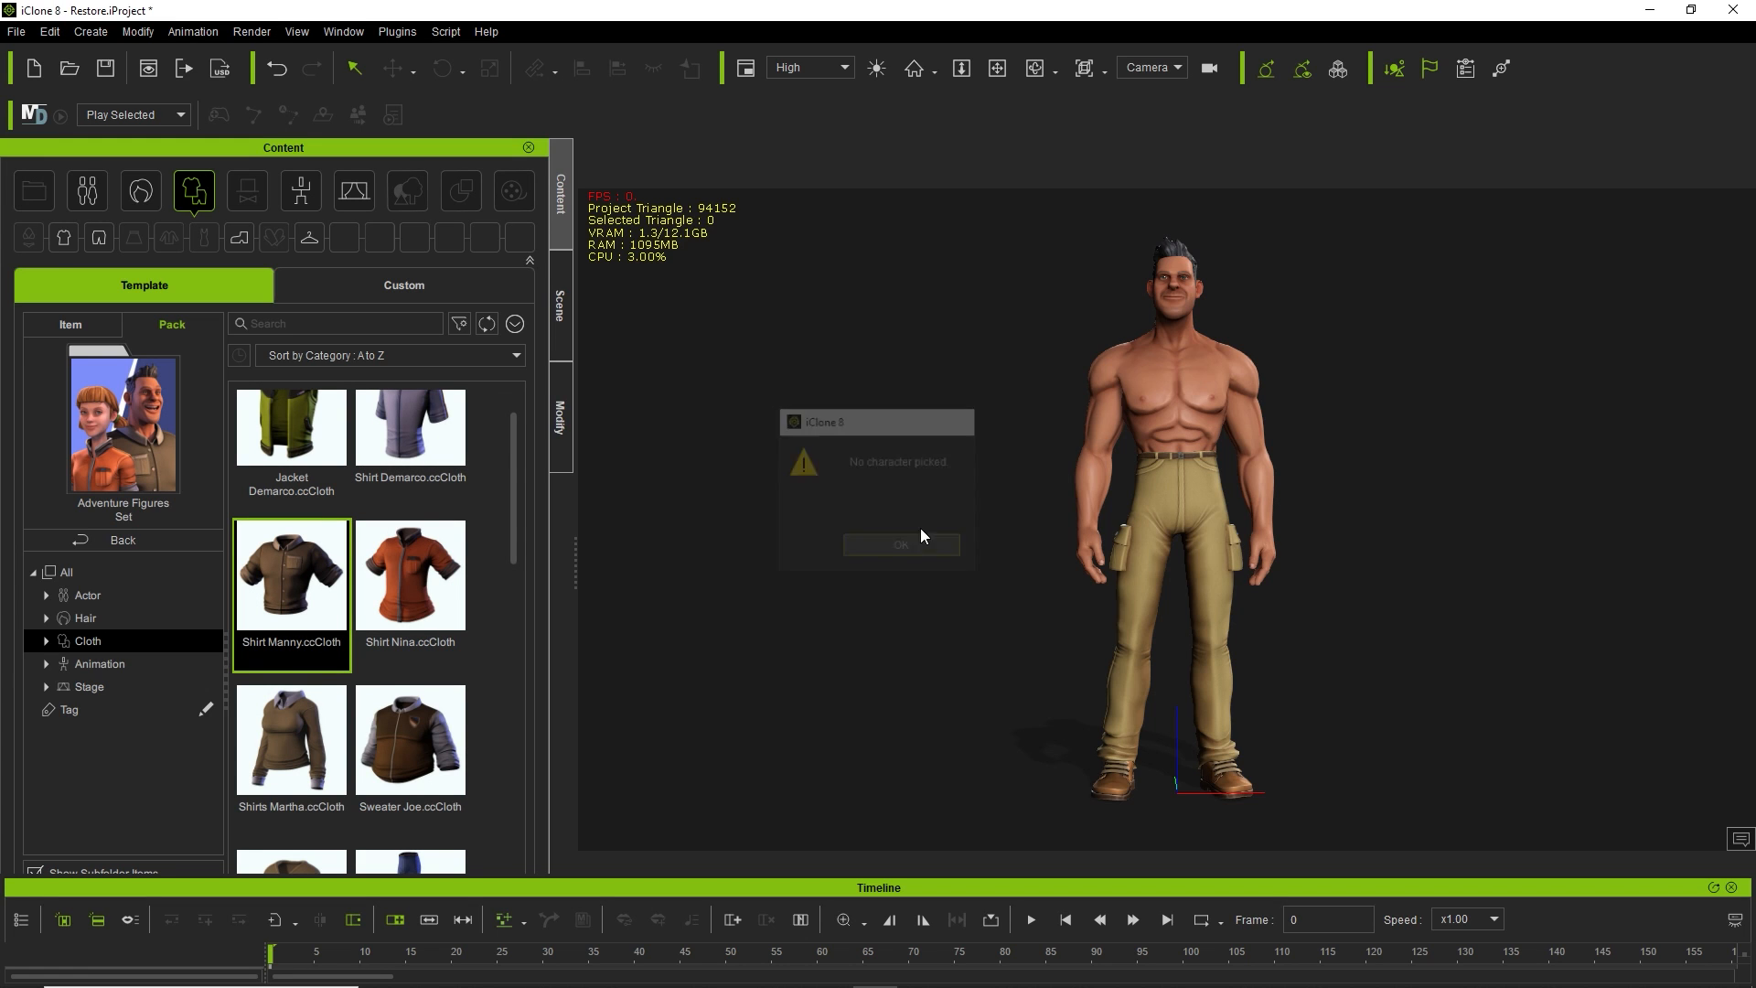
left_click(1189, 349)
double_click(280, 573)
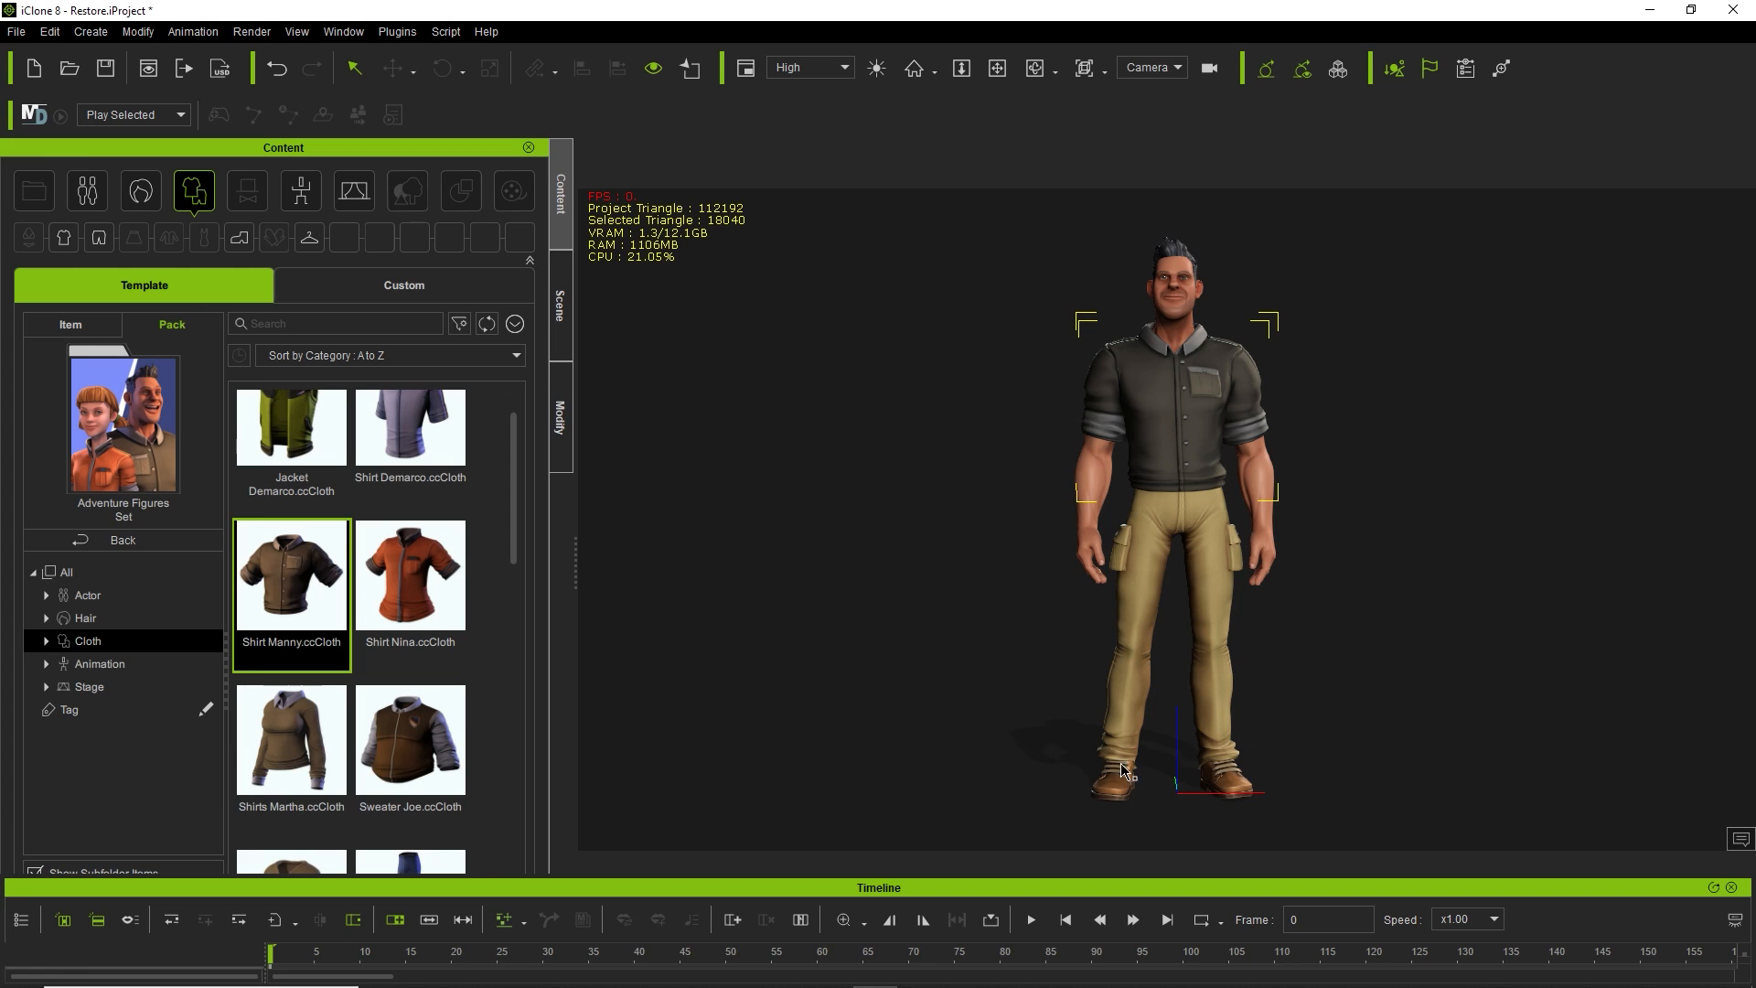
Go back to the content pack list and scroll through the available packs.
scroll(417, 508, "down", 10)
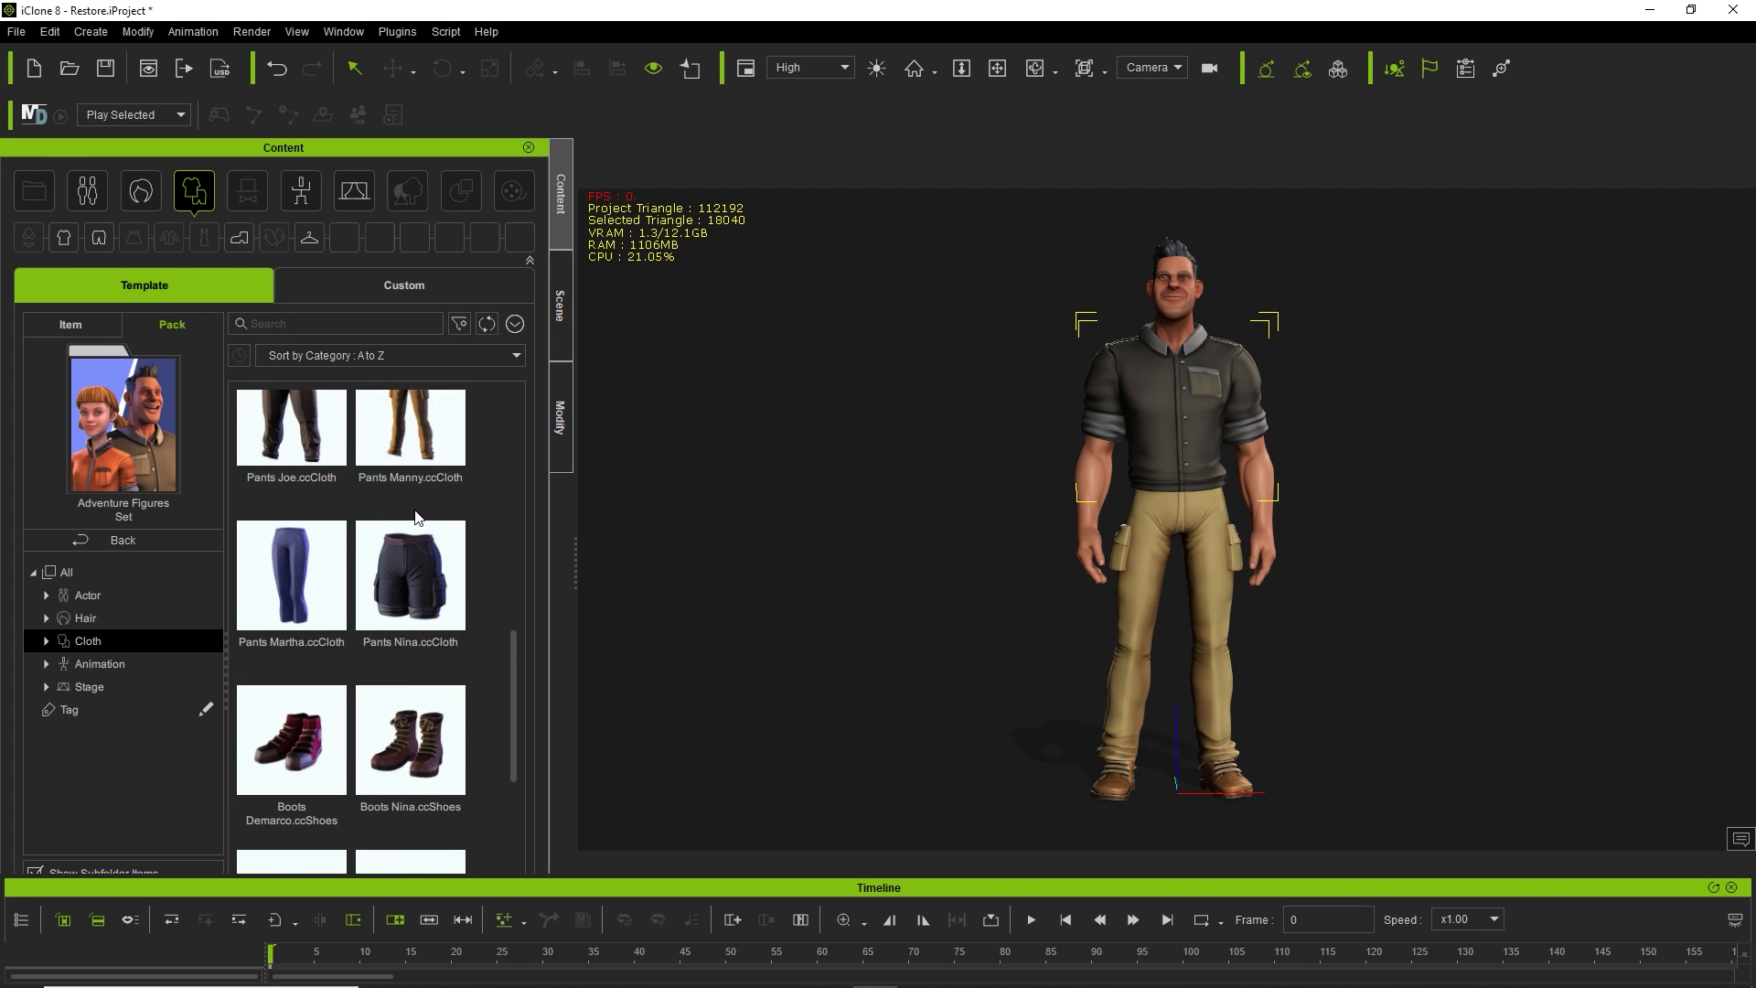
scroll(415, 528, "up", 5)
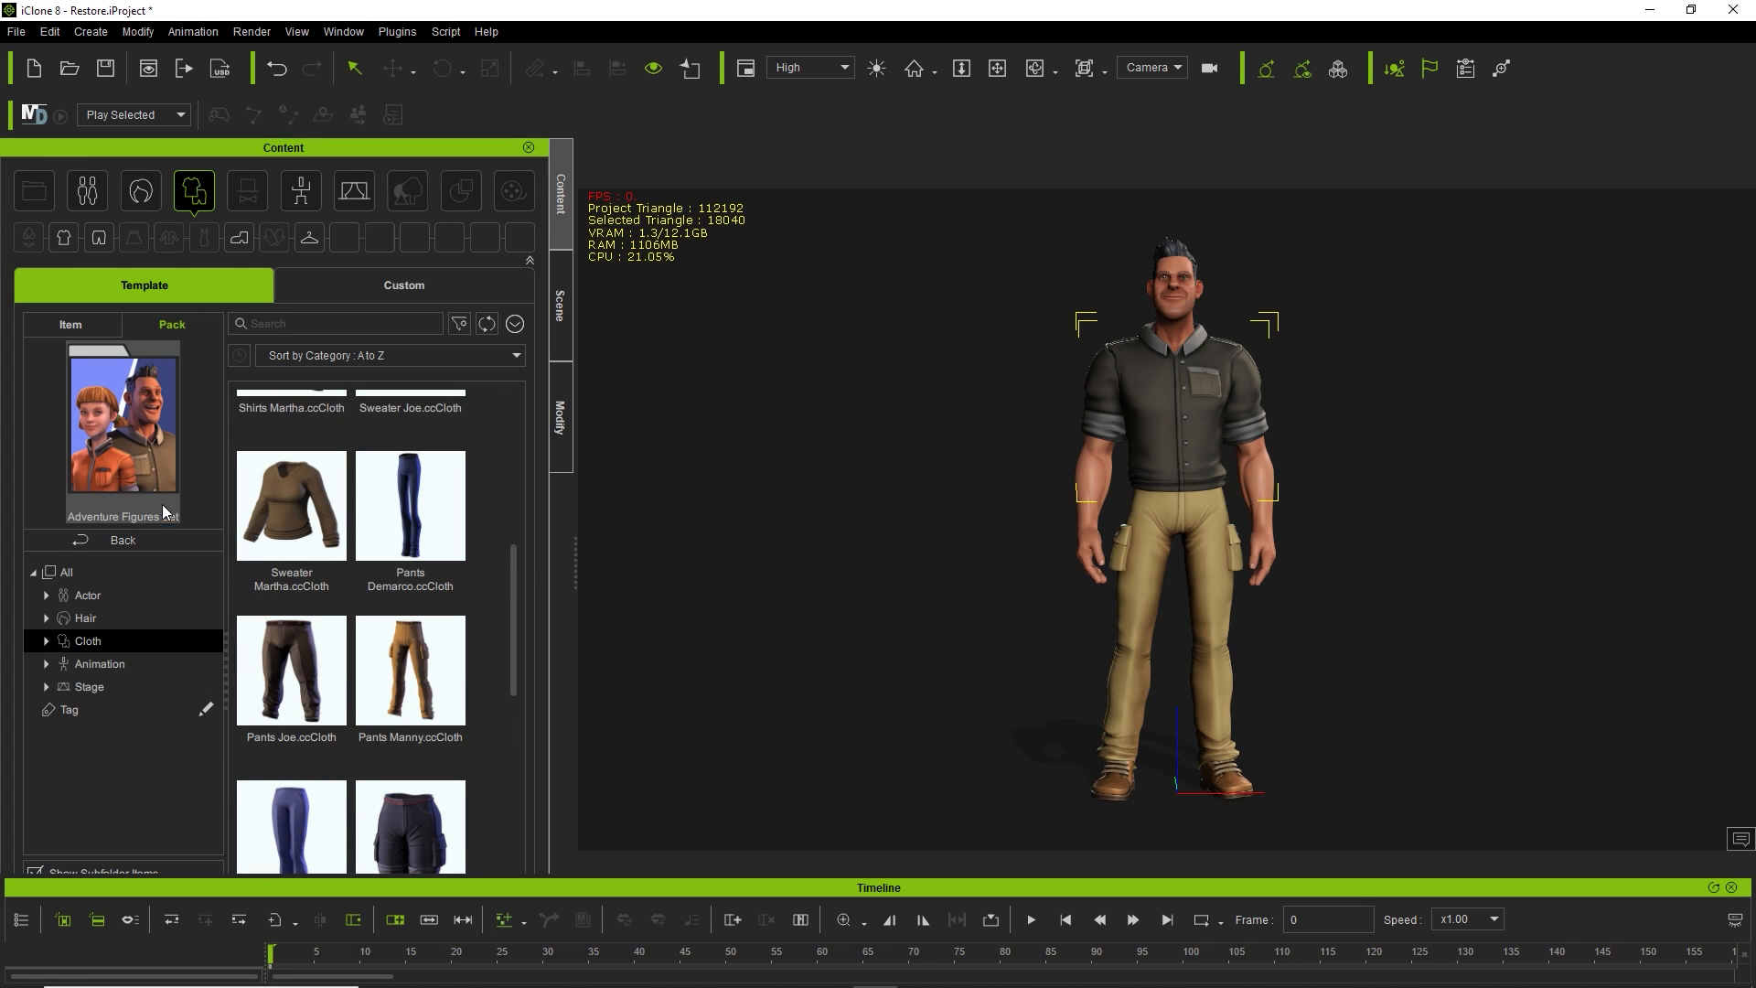
left_click(116, 540)
scroll(447, 544, "up", 1)
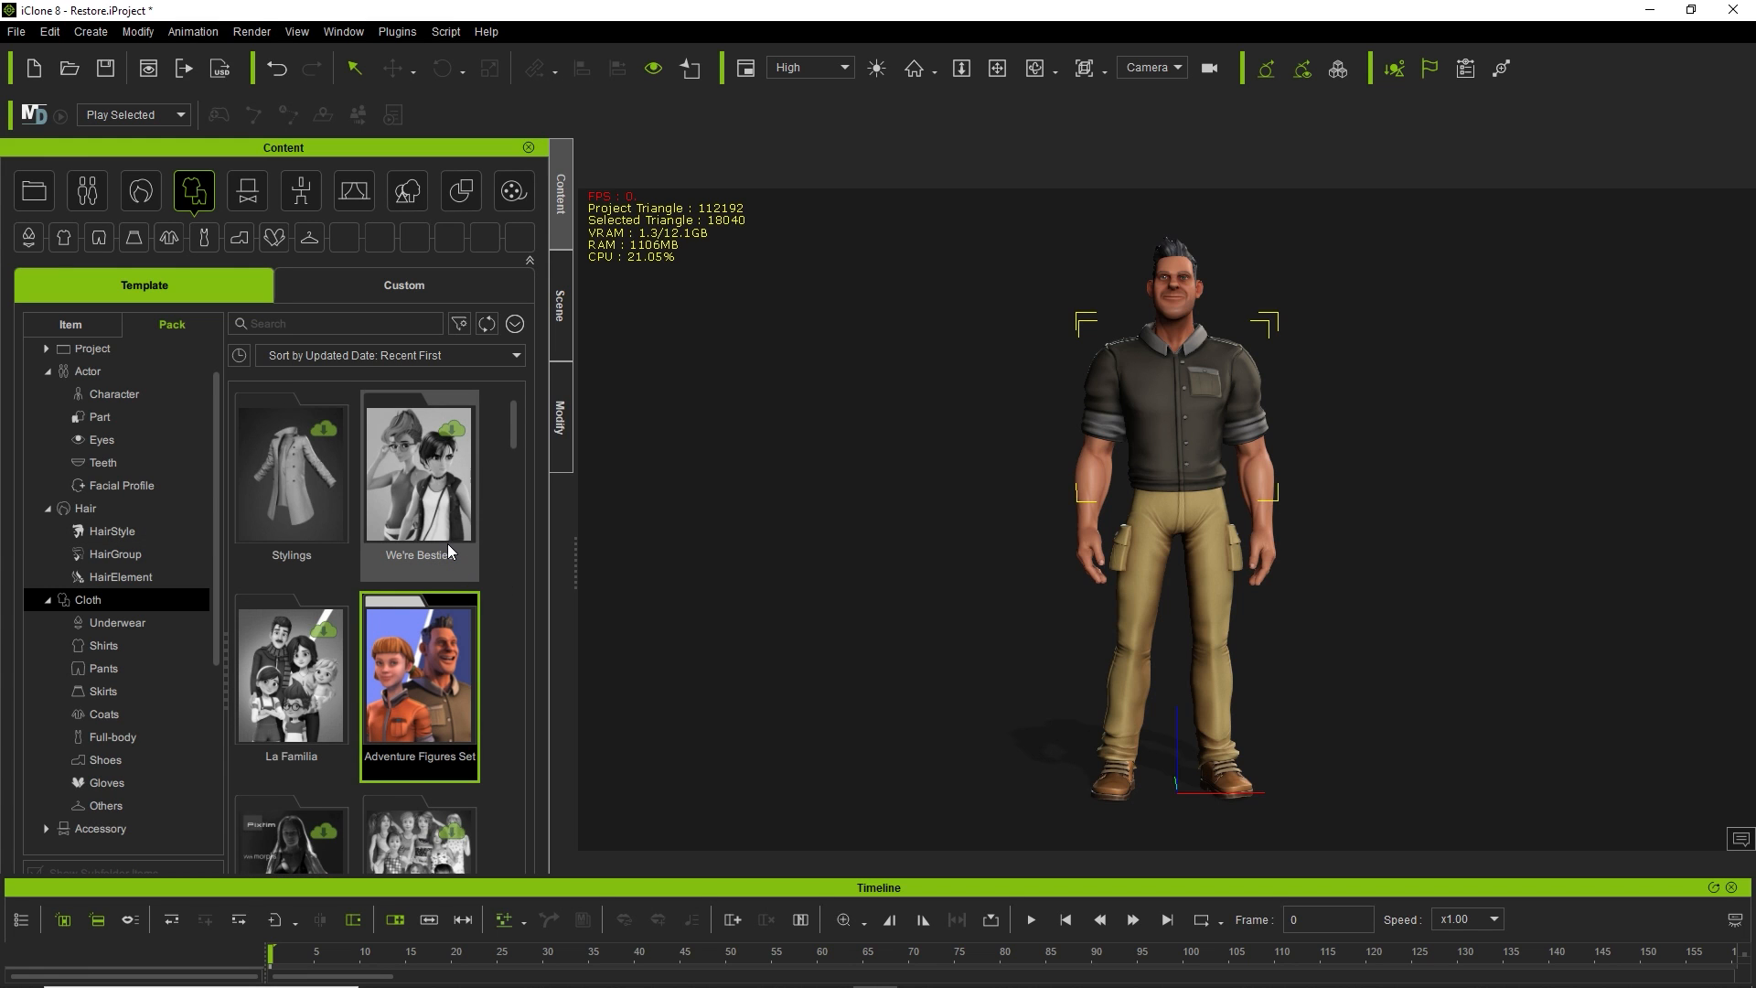
scroll(447, 549, "down", 8)
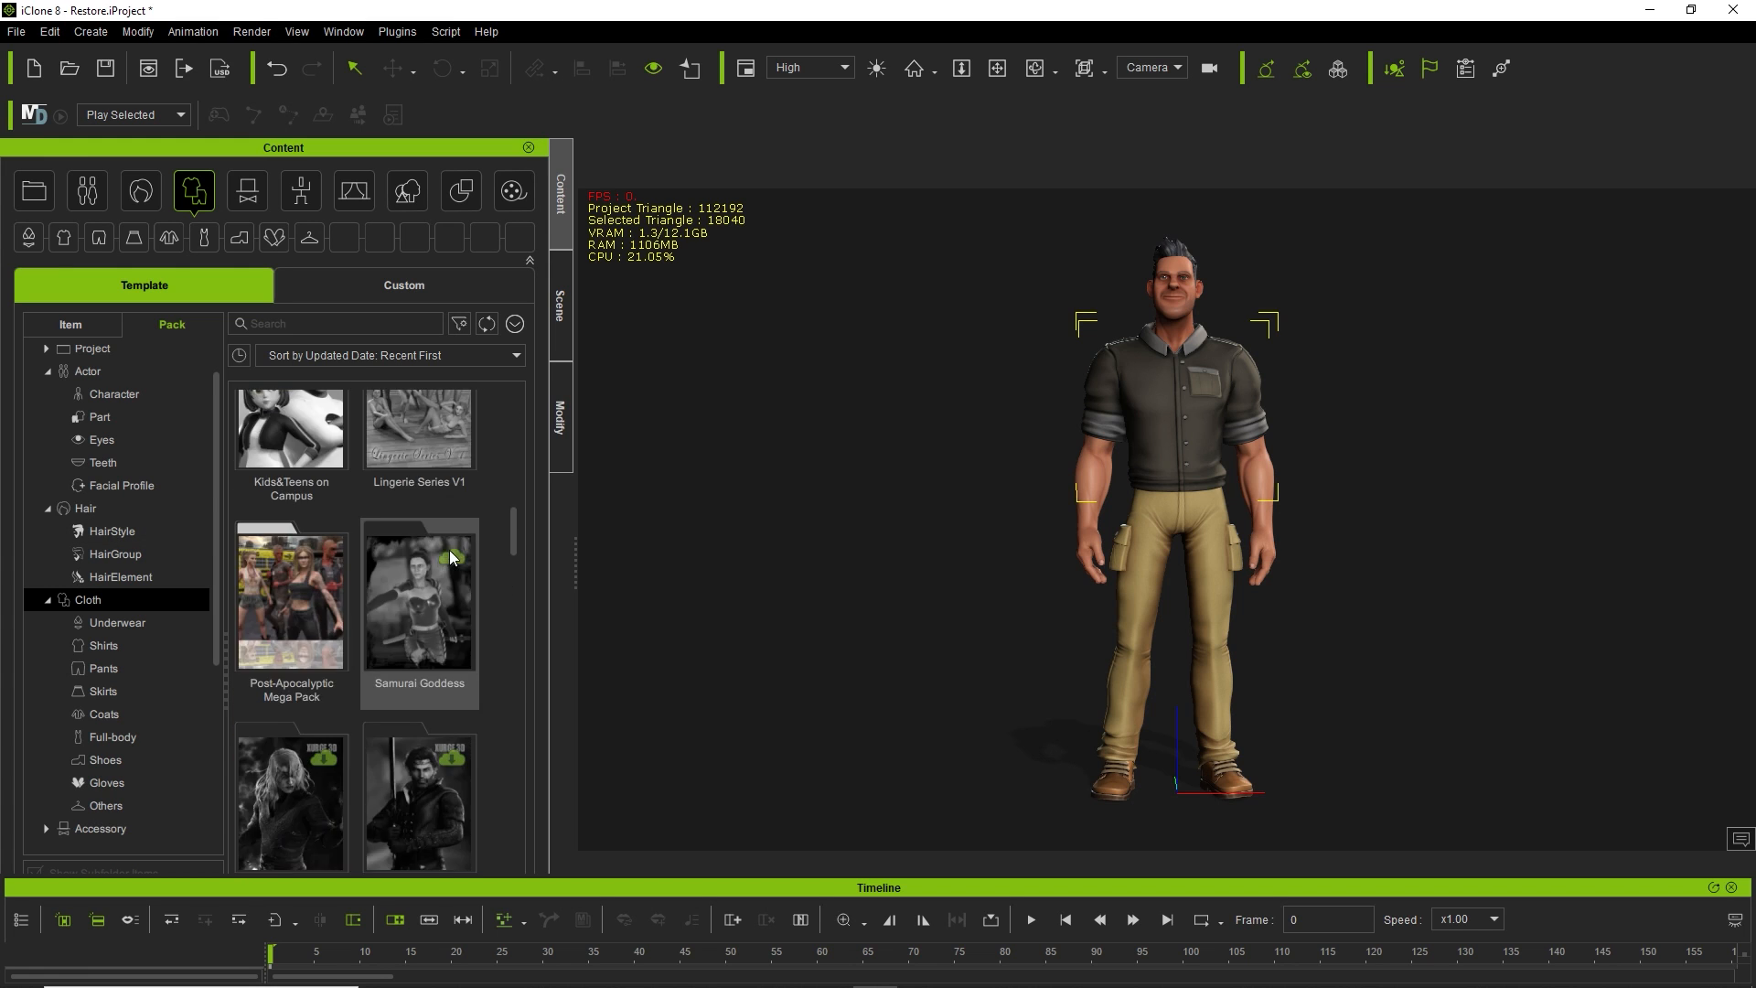
scroll(447, 553, "down", 5)
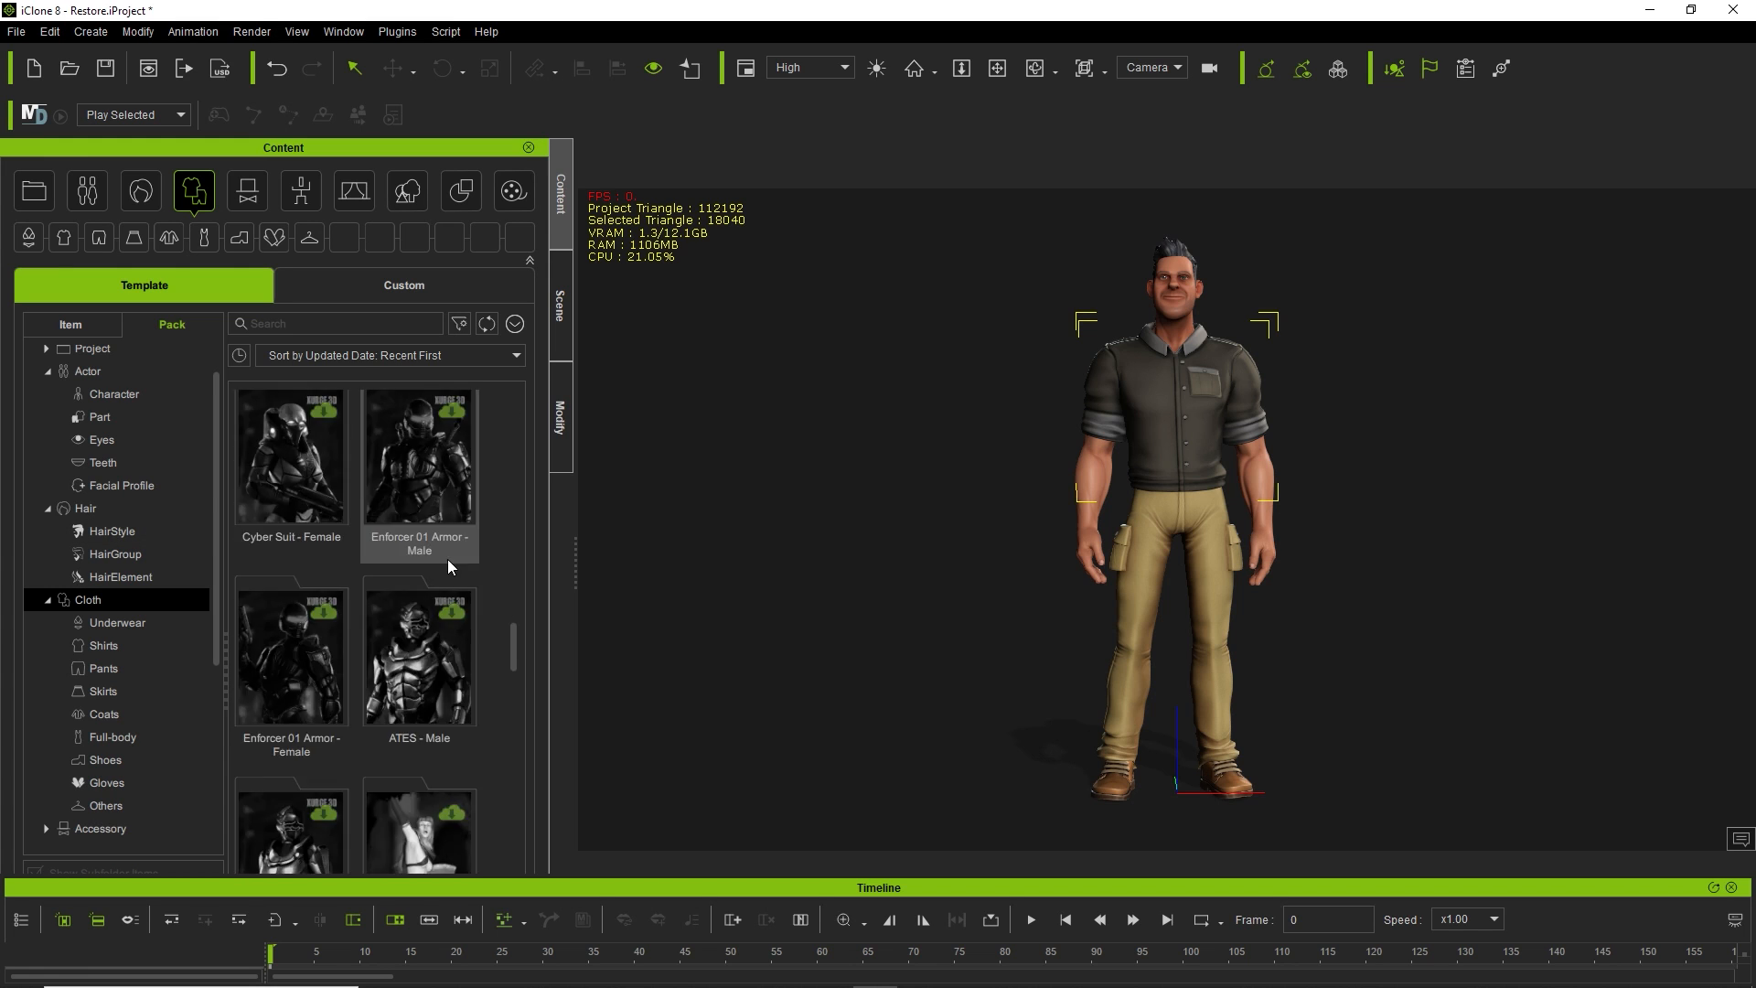
scroll(443, 564, "up", 10)
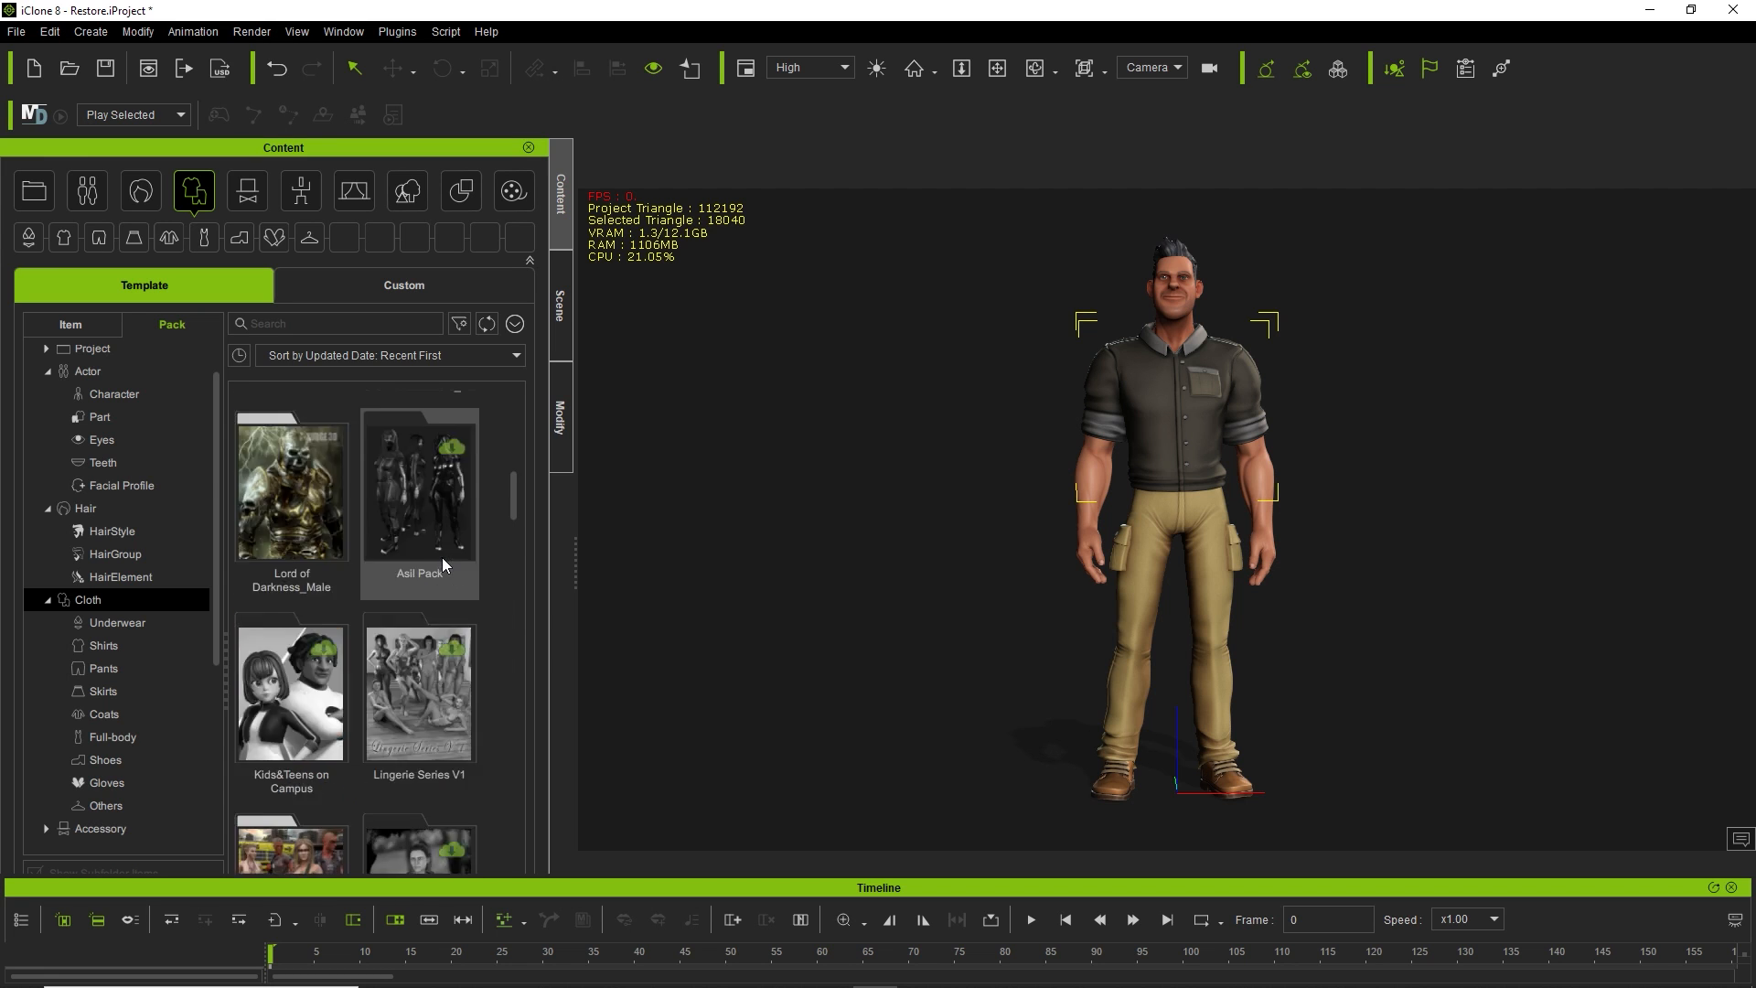
scroll(443, 564, "up", 3)
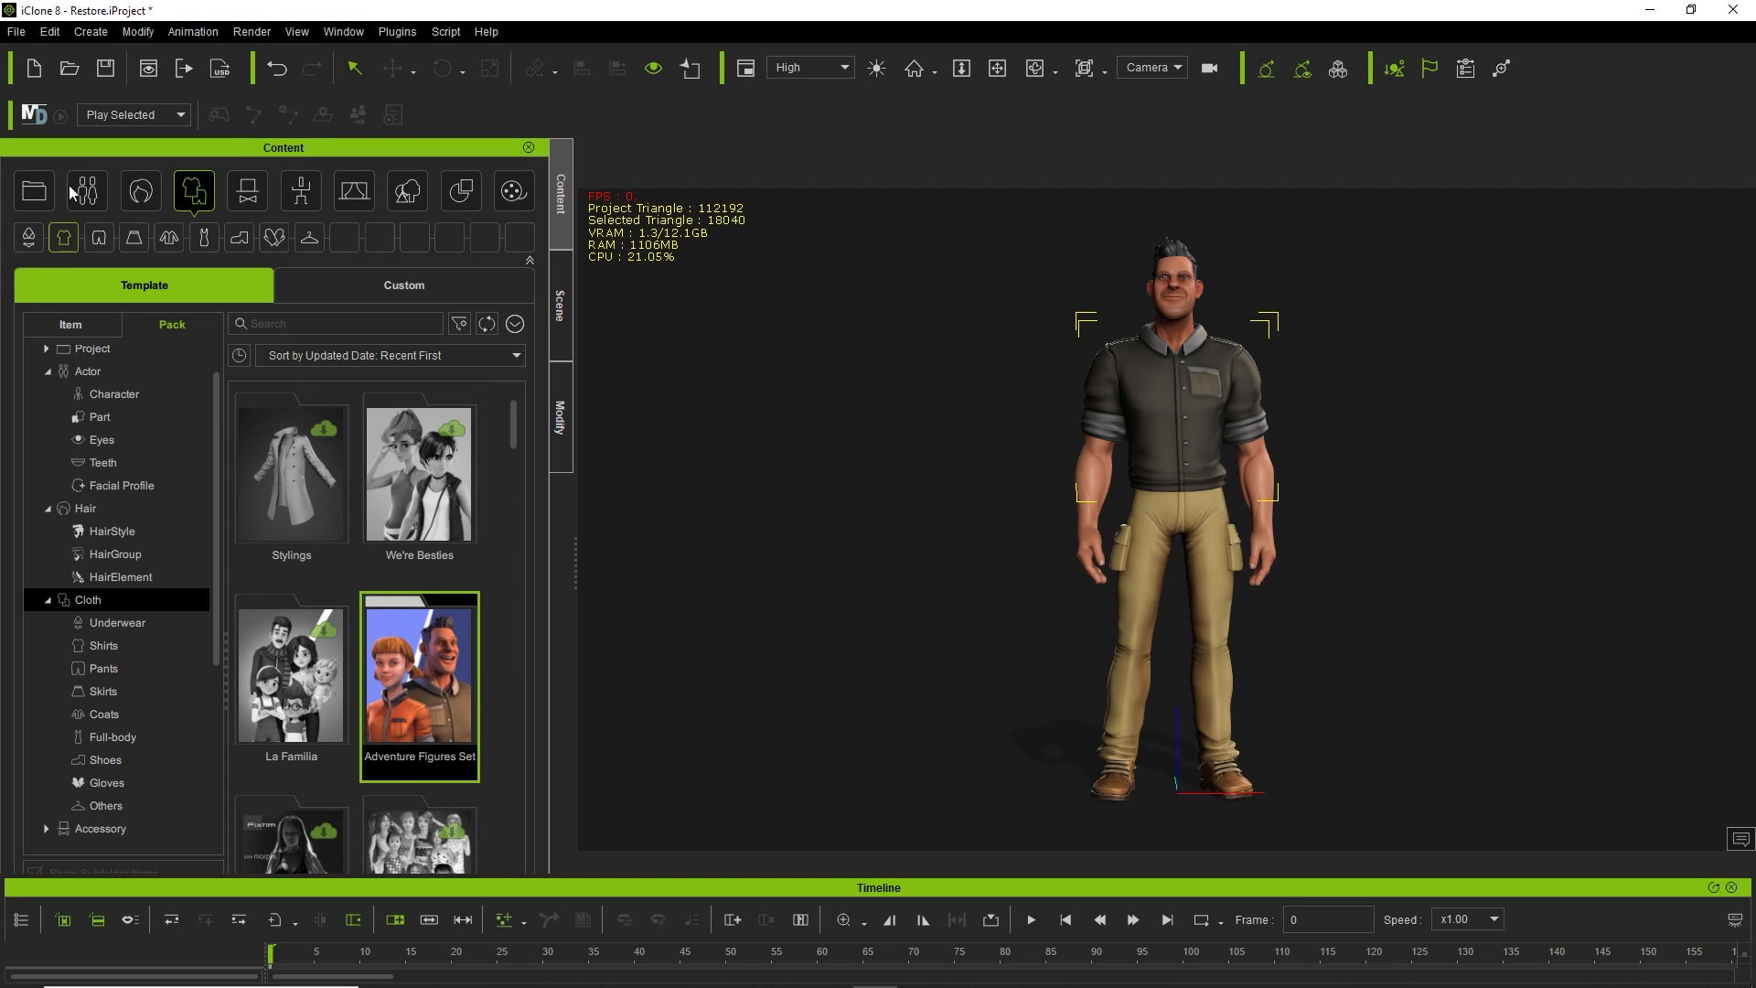
Browse the Adventure Figures Set hair and actor items, then show the Cloth packs.
left_click(124, 192)
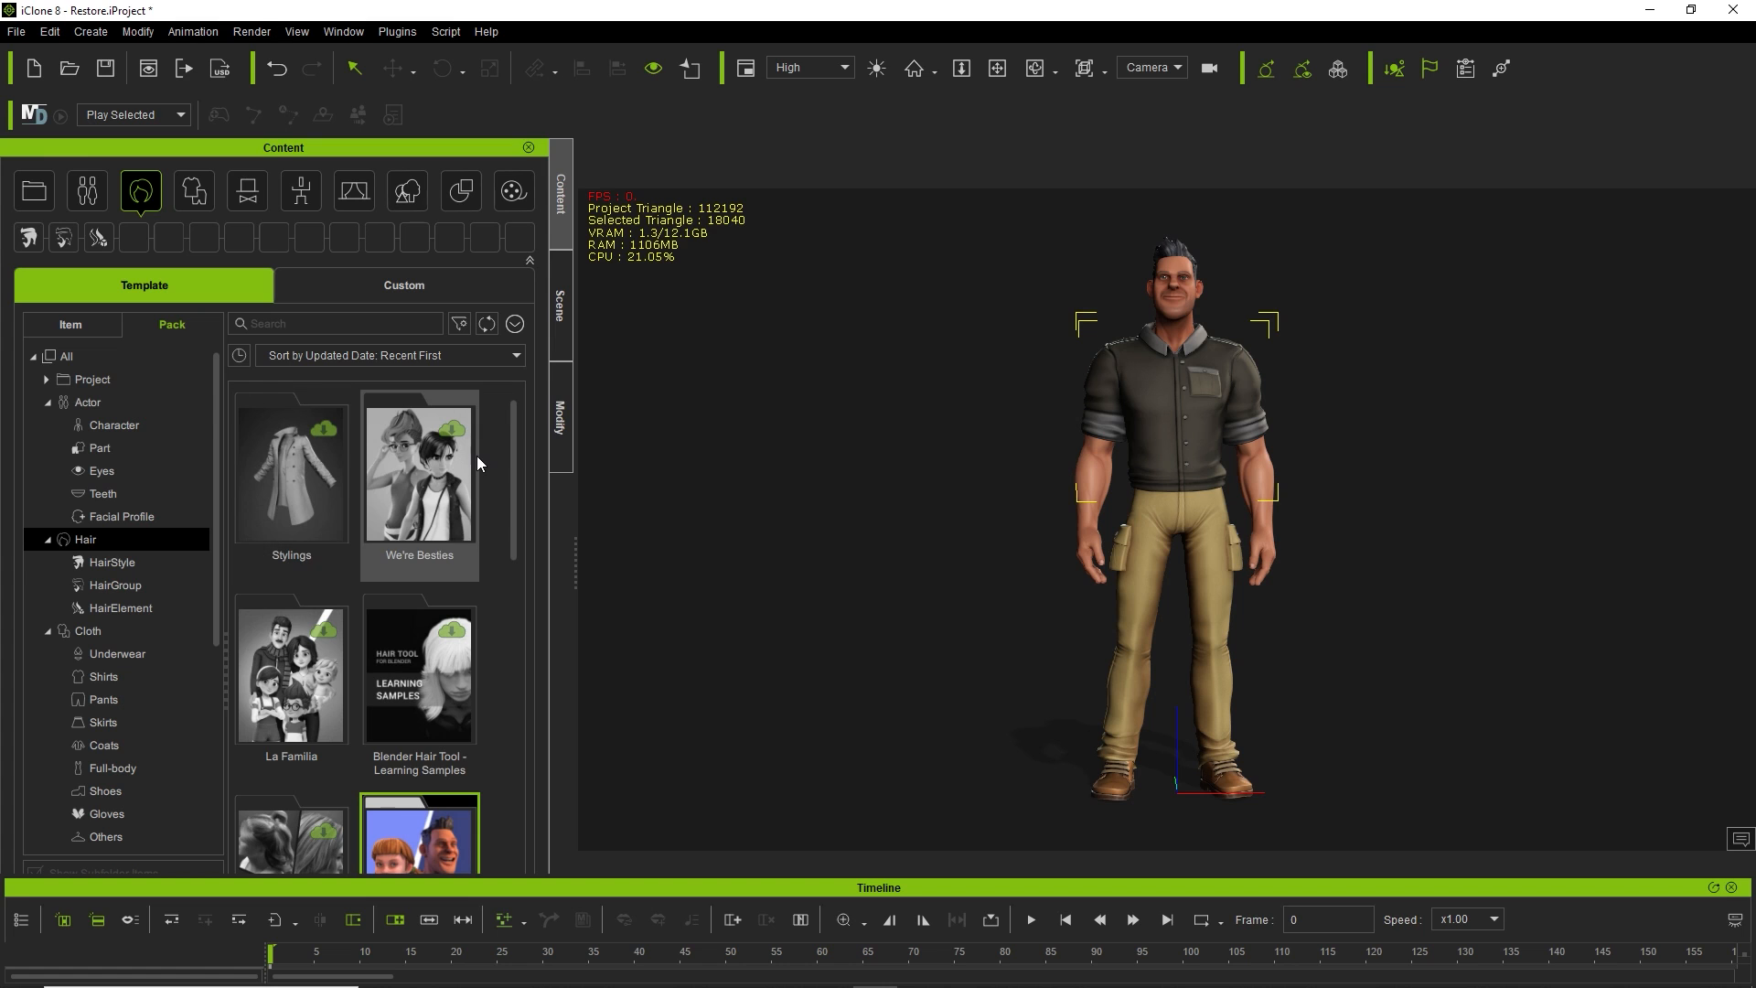
scroll(470, 452, "down", 2)
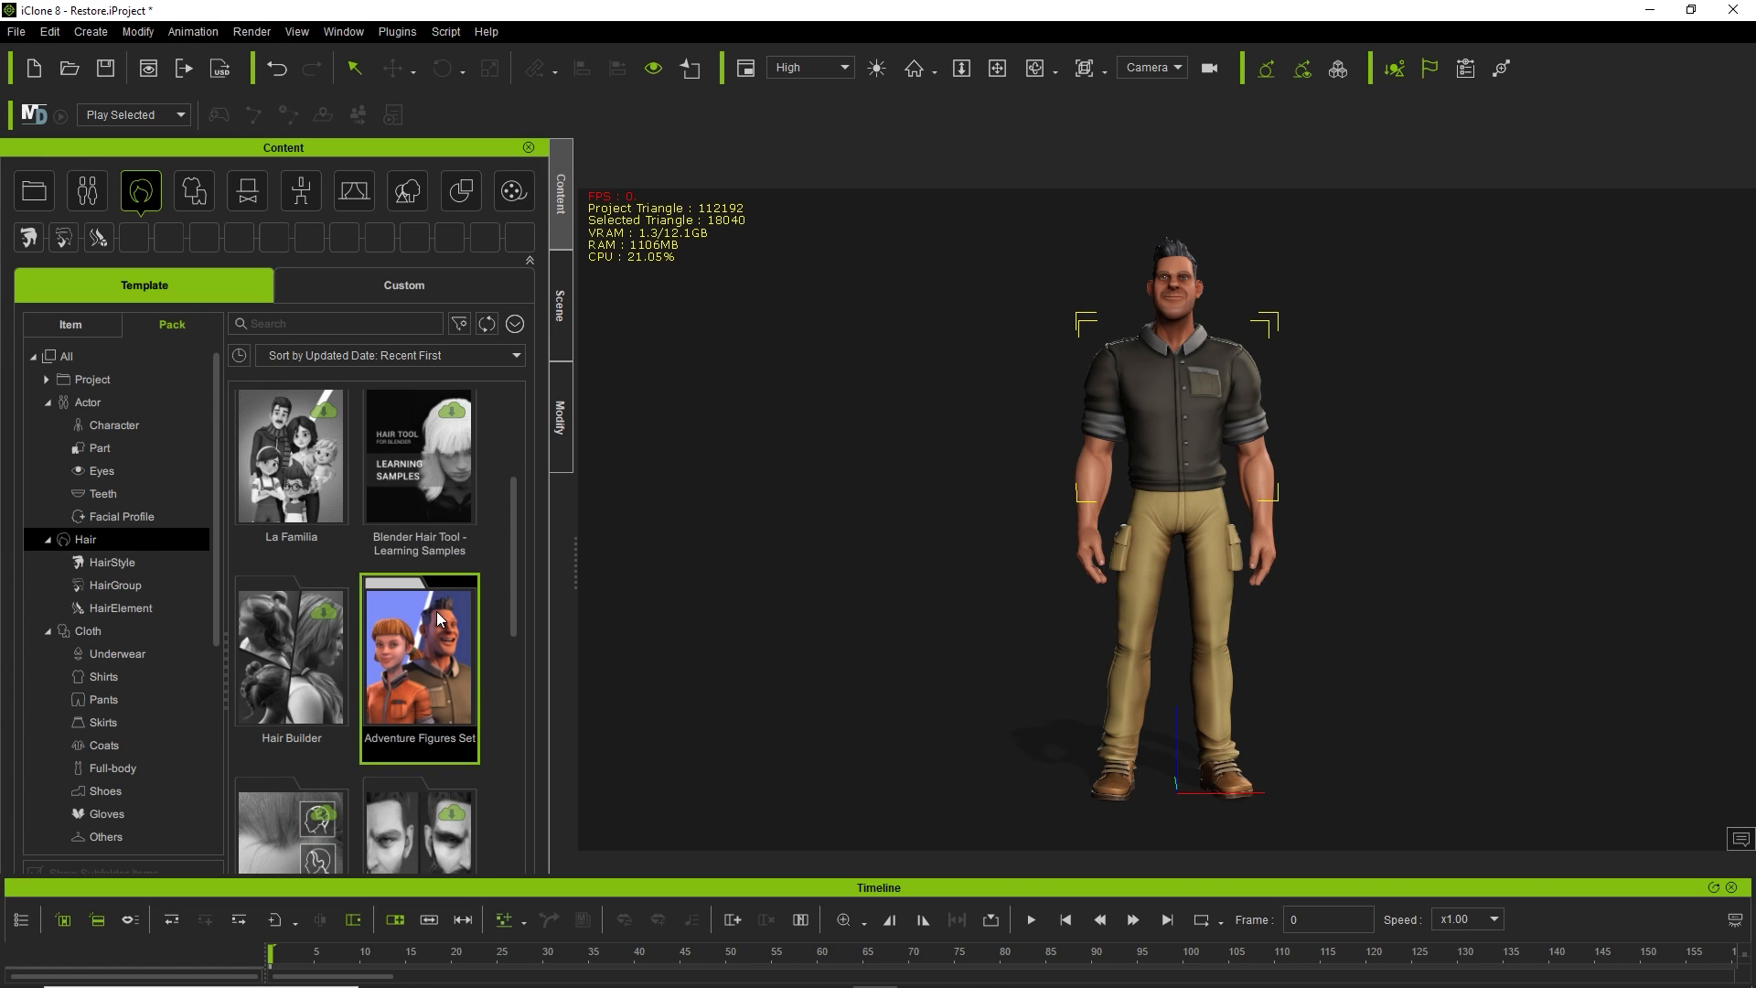
double_click(430, 641)
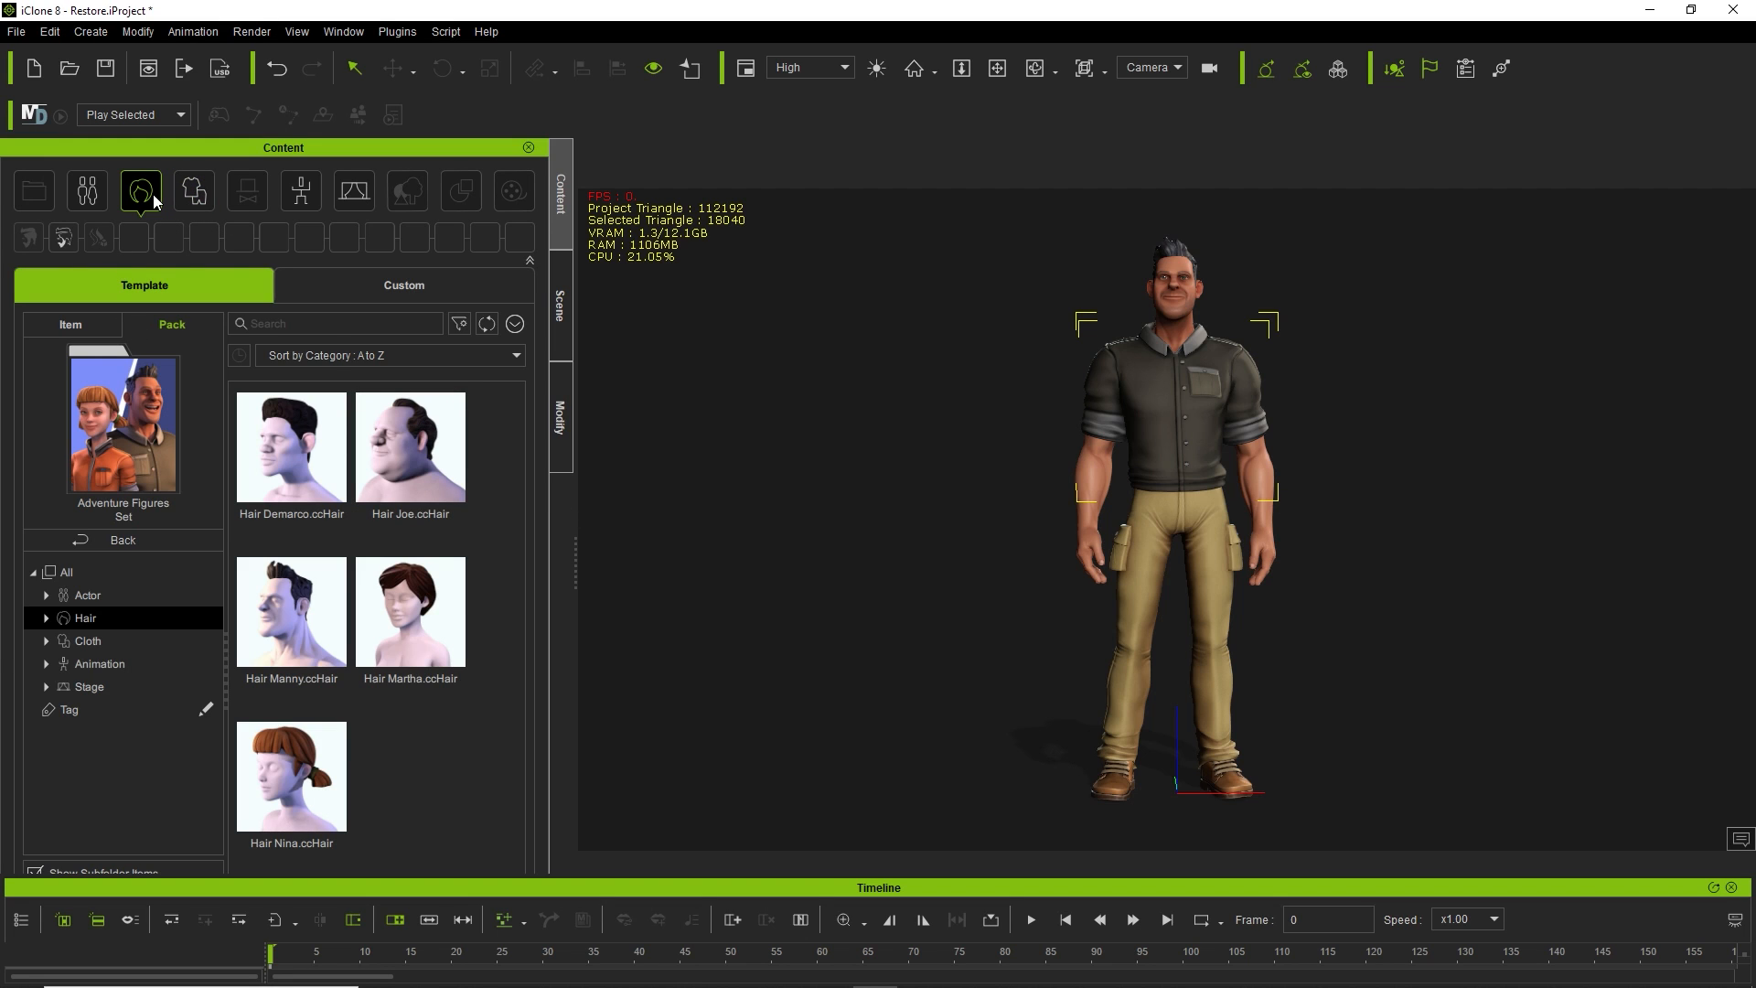
left_click(97, 186)
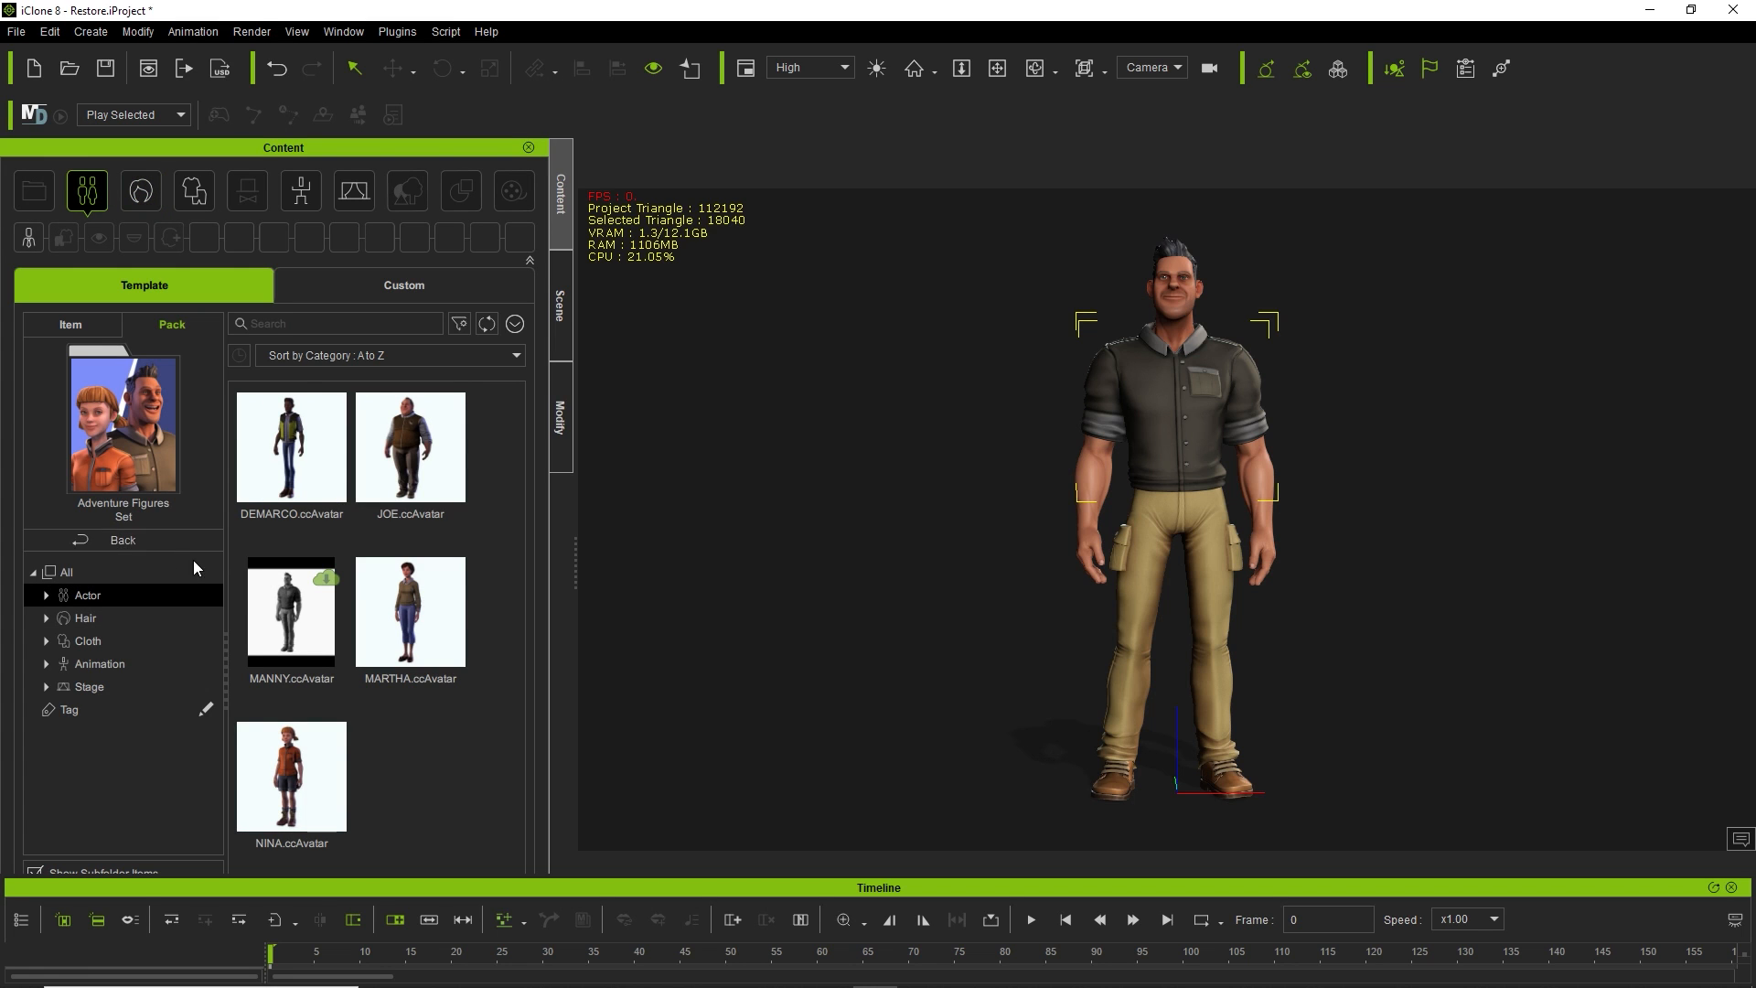
left_click(103, 540)
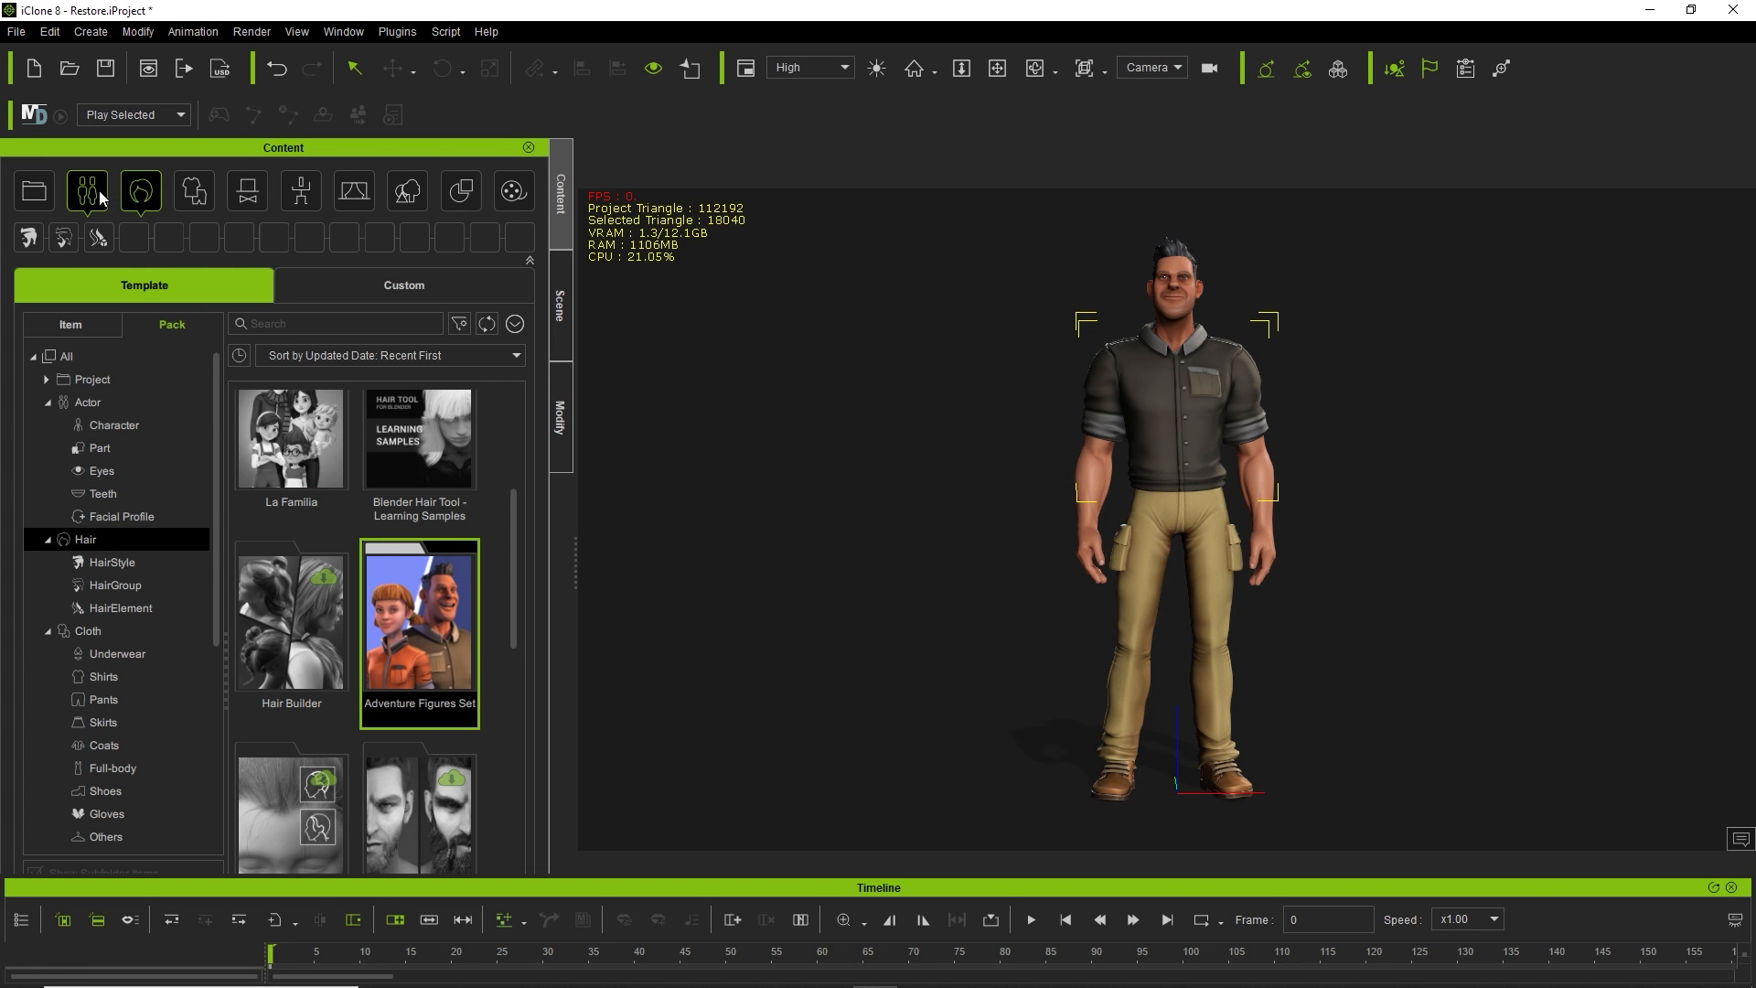
left_click(140, 190)
left_click(200, 195)
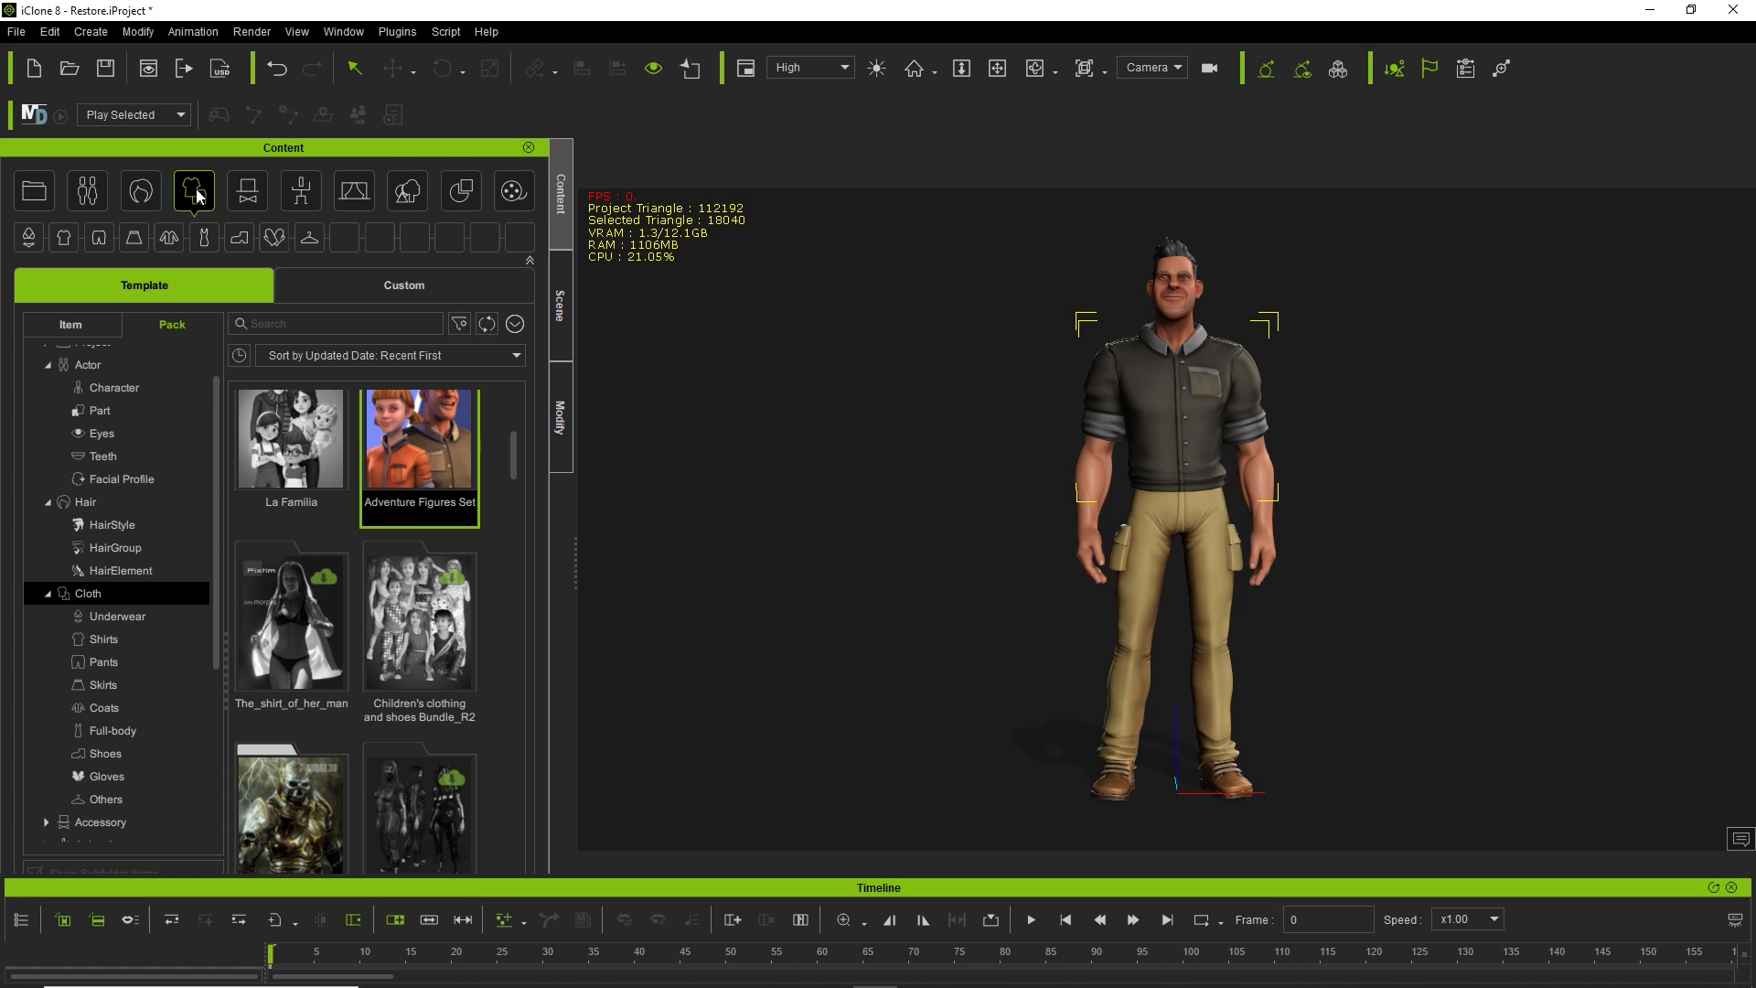
Show the Animation template packs and scroll past Adventure Figures Set and Spunky Moves.
scroll(480, 580, "up", 3)
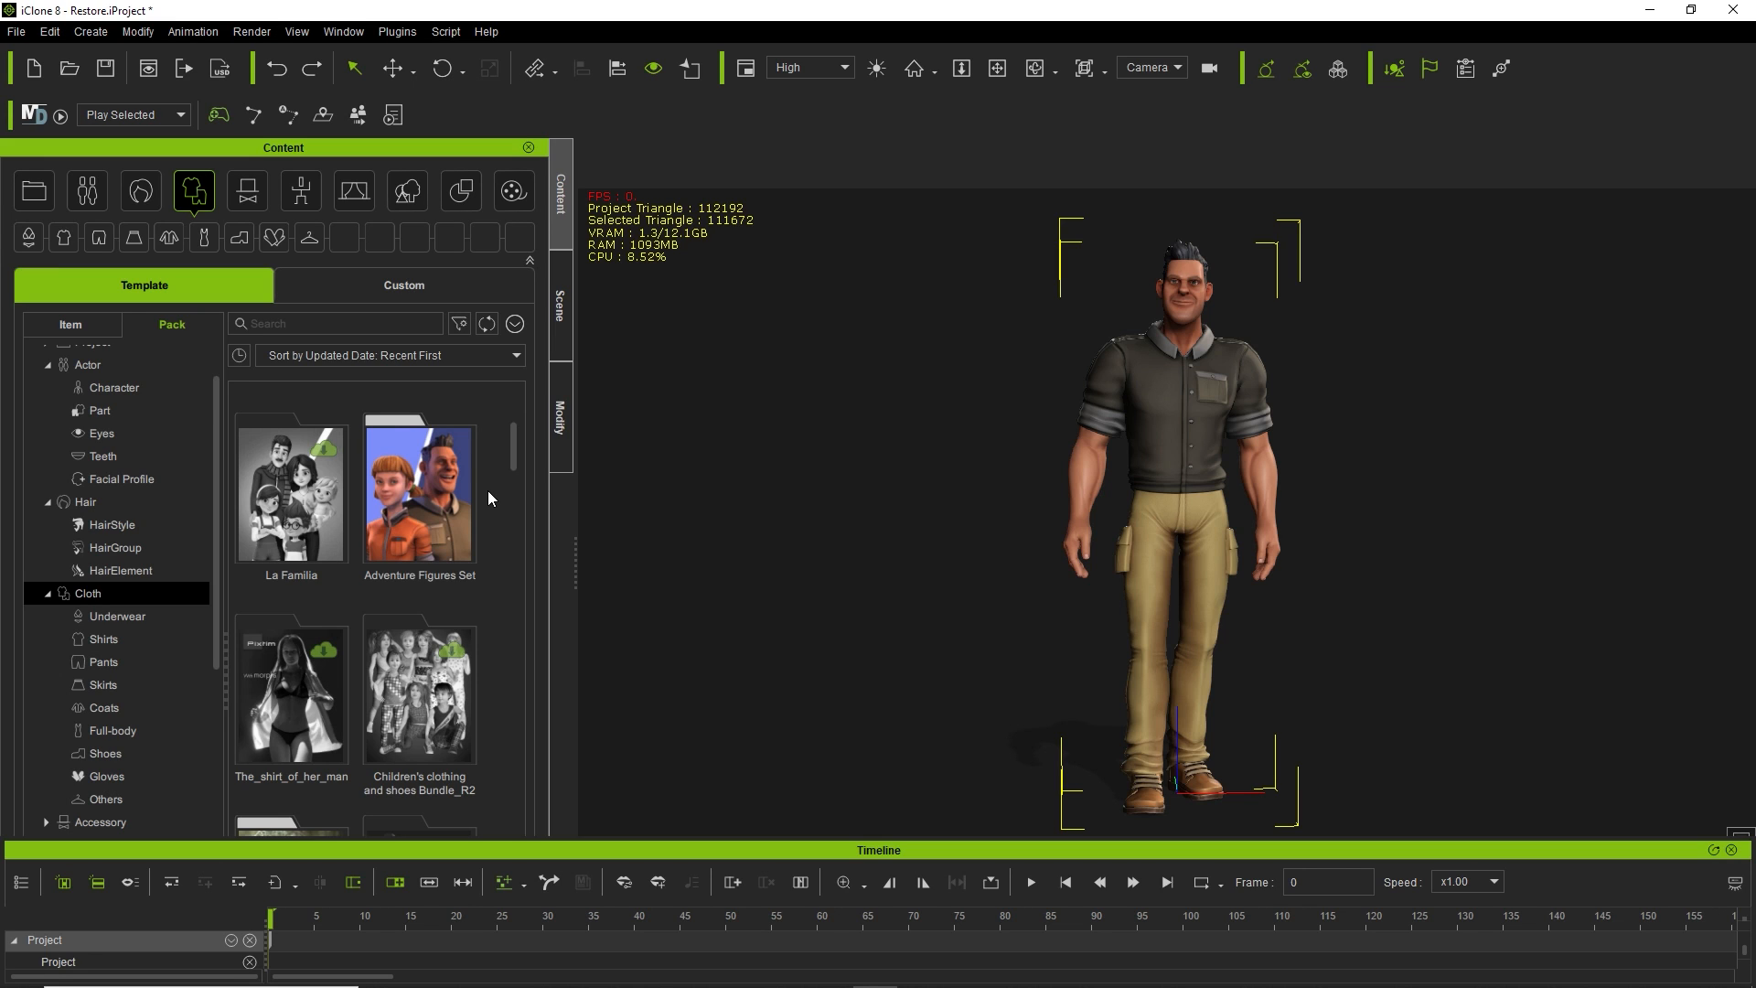
left_click(305, 194)
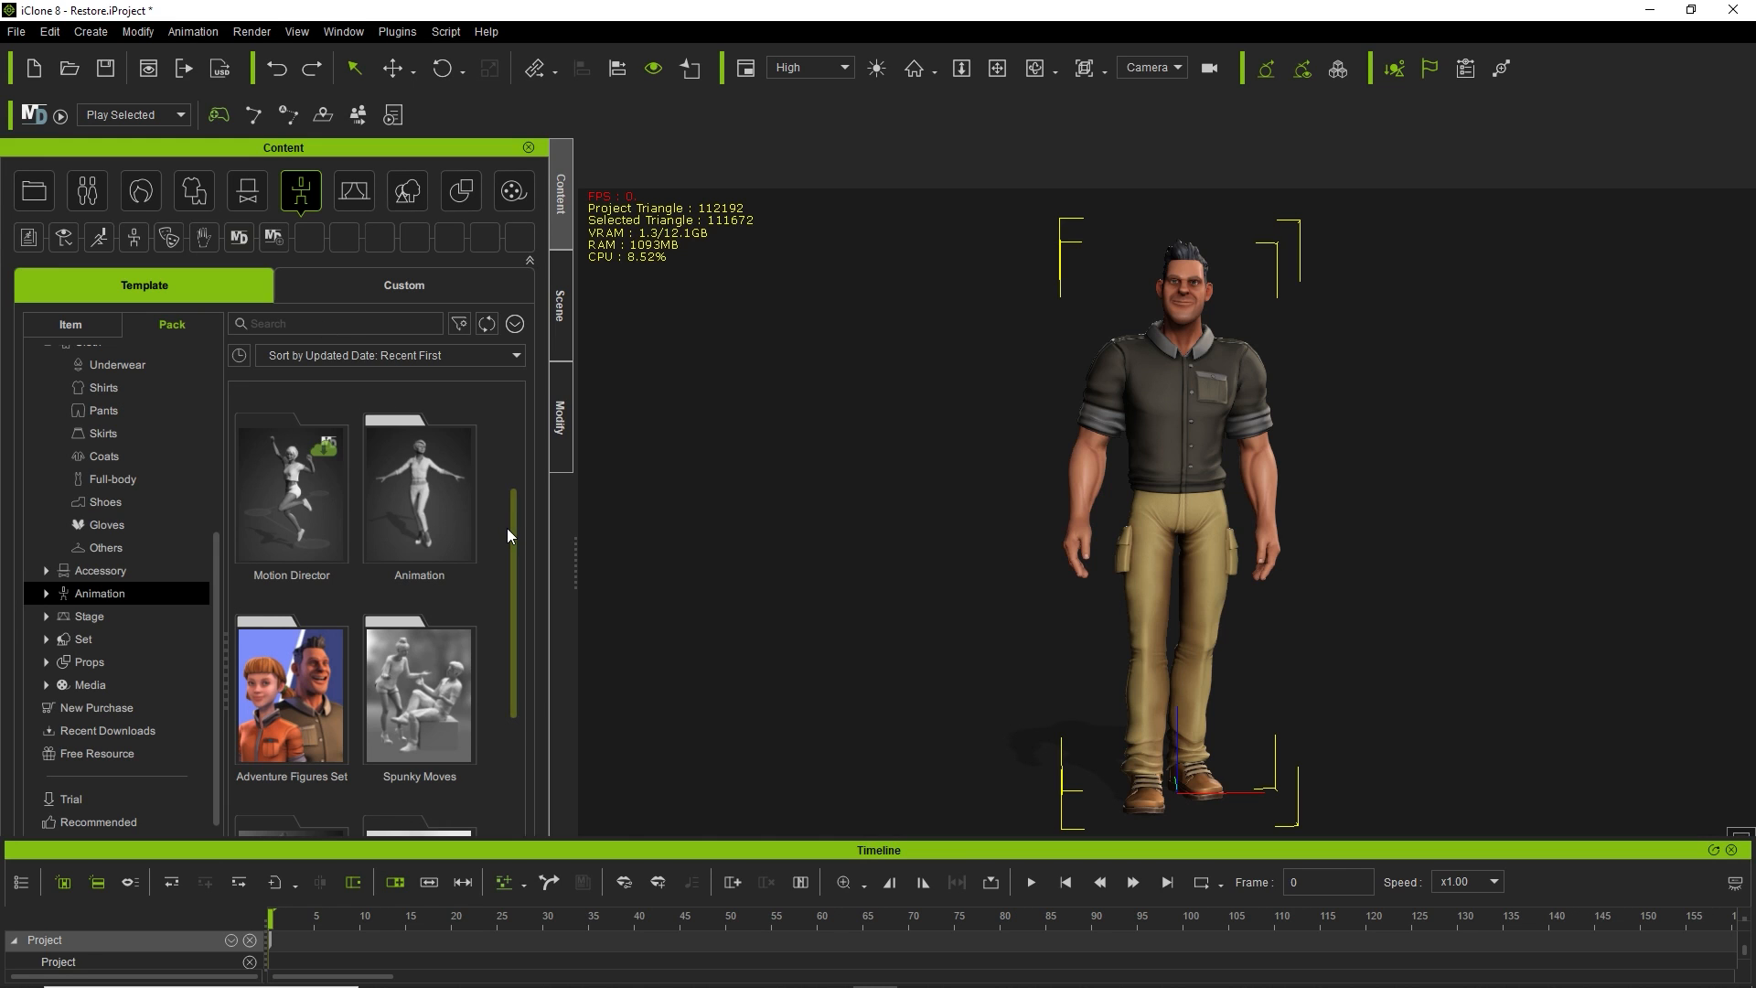
scroll(508, 531, "down", 1)
scroll(508, 536, "up", 3)
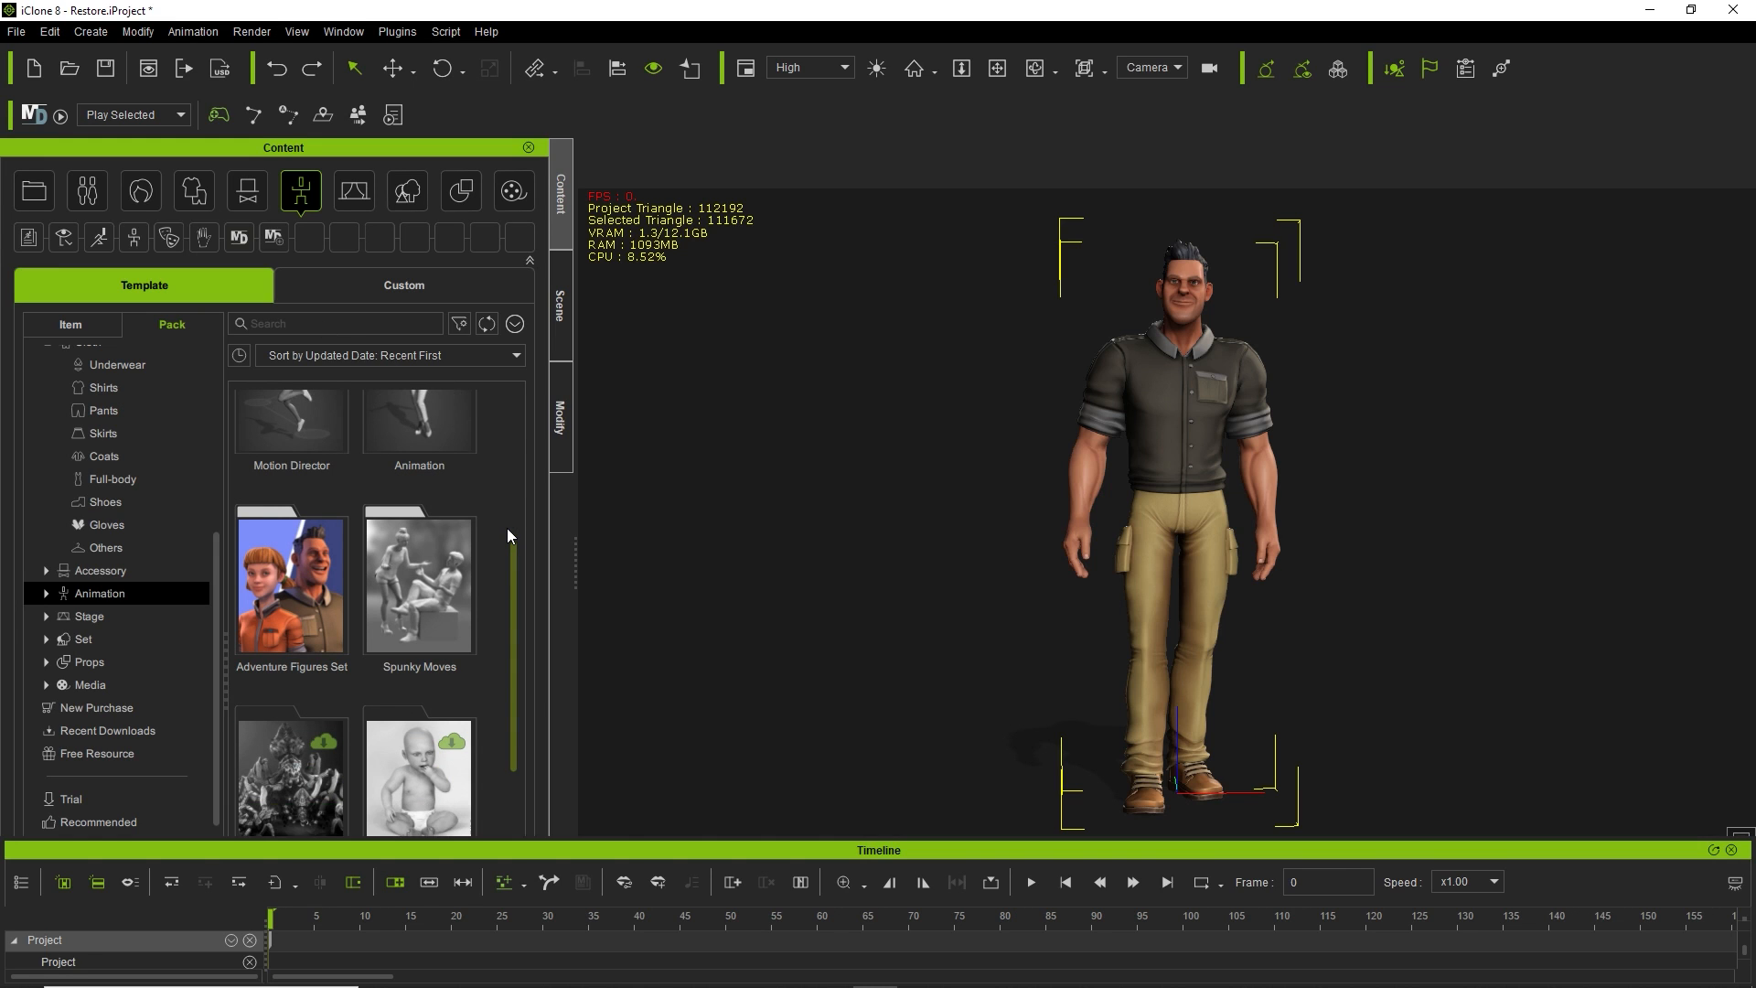
Open the Spunky Moves pack and drop Stand_Greeting_M onto the character in the viewport.
scroll(508, 529, "down", 5)
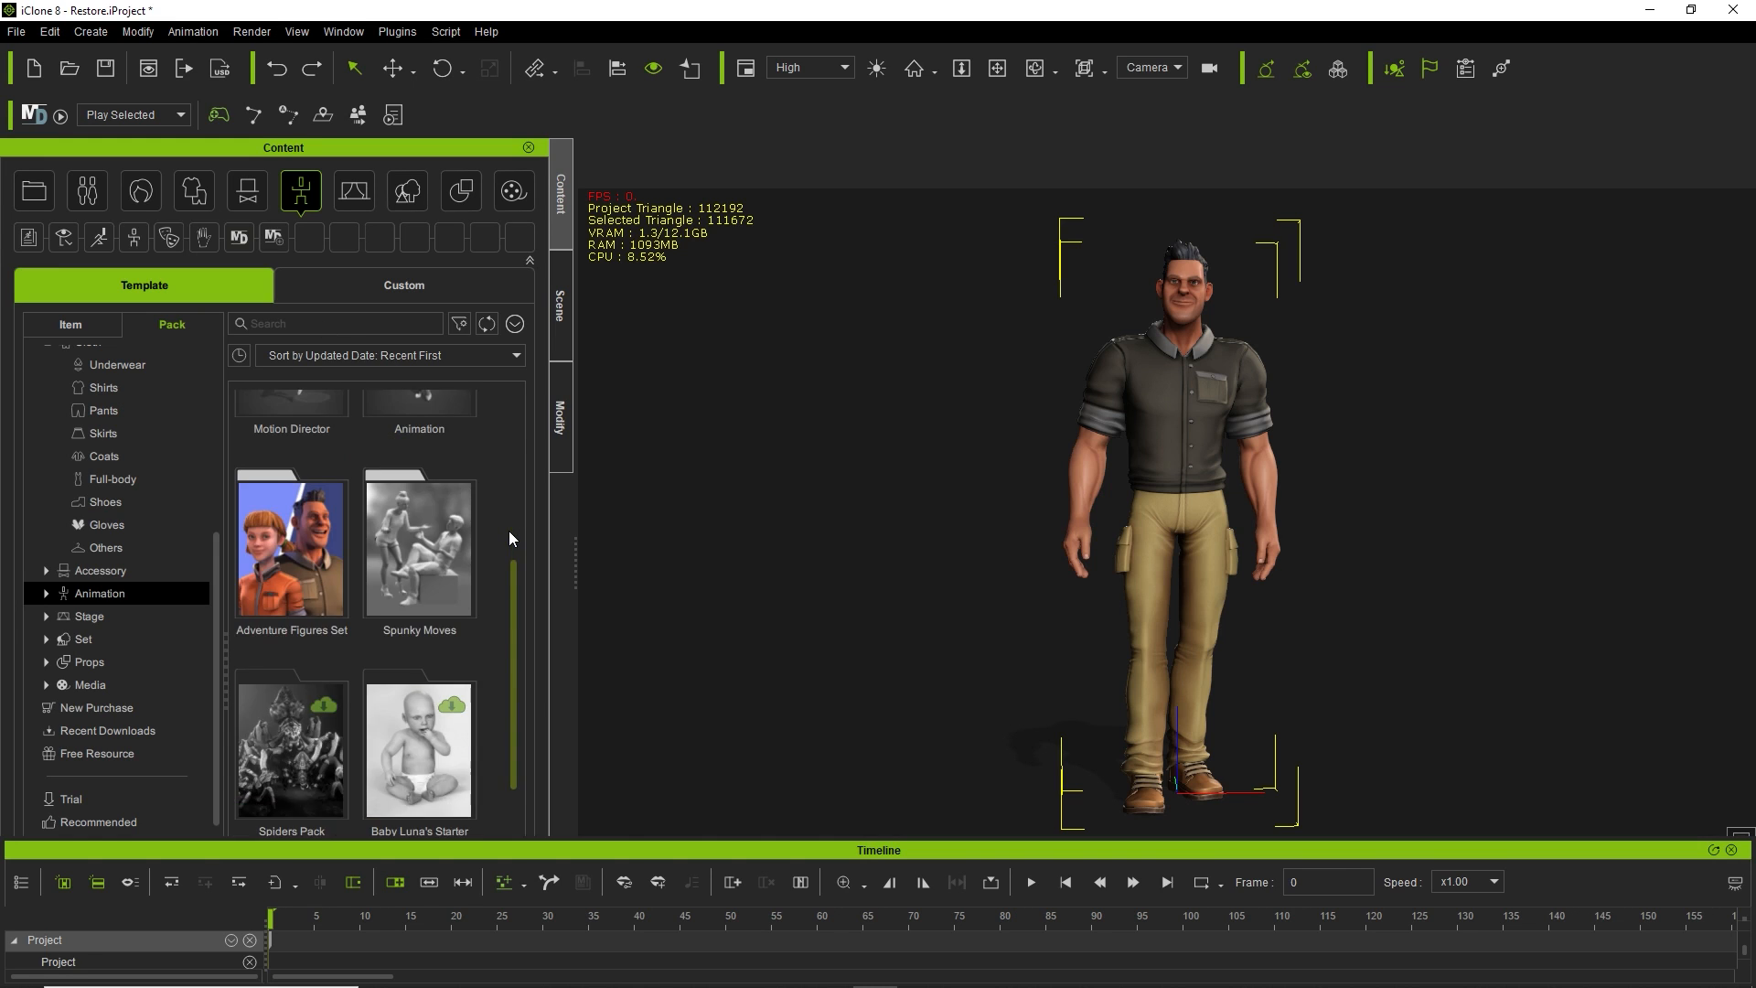
double_click(438, 550)
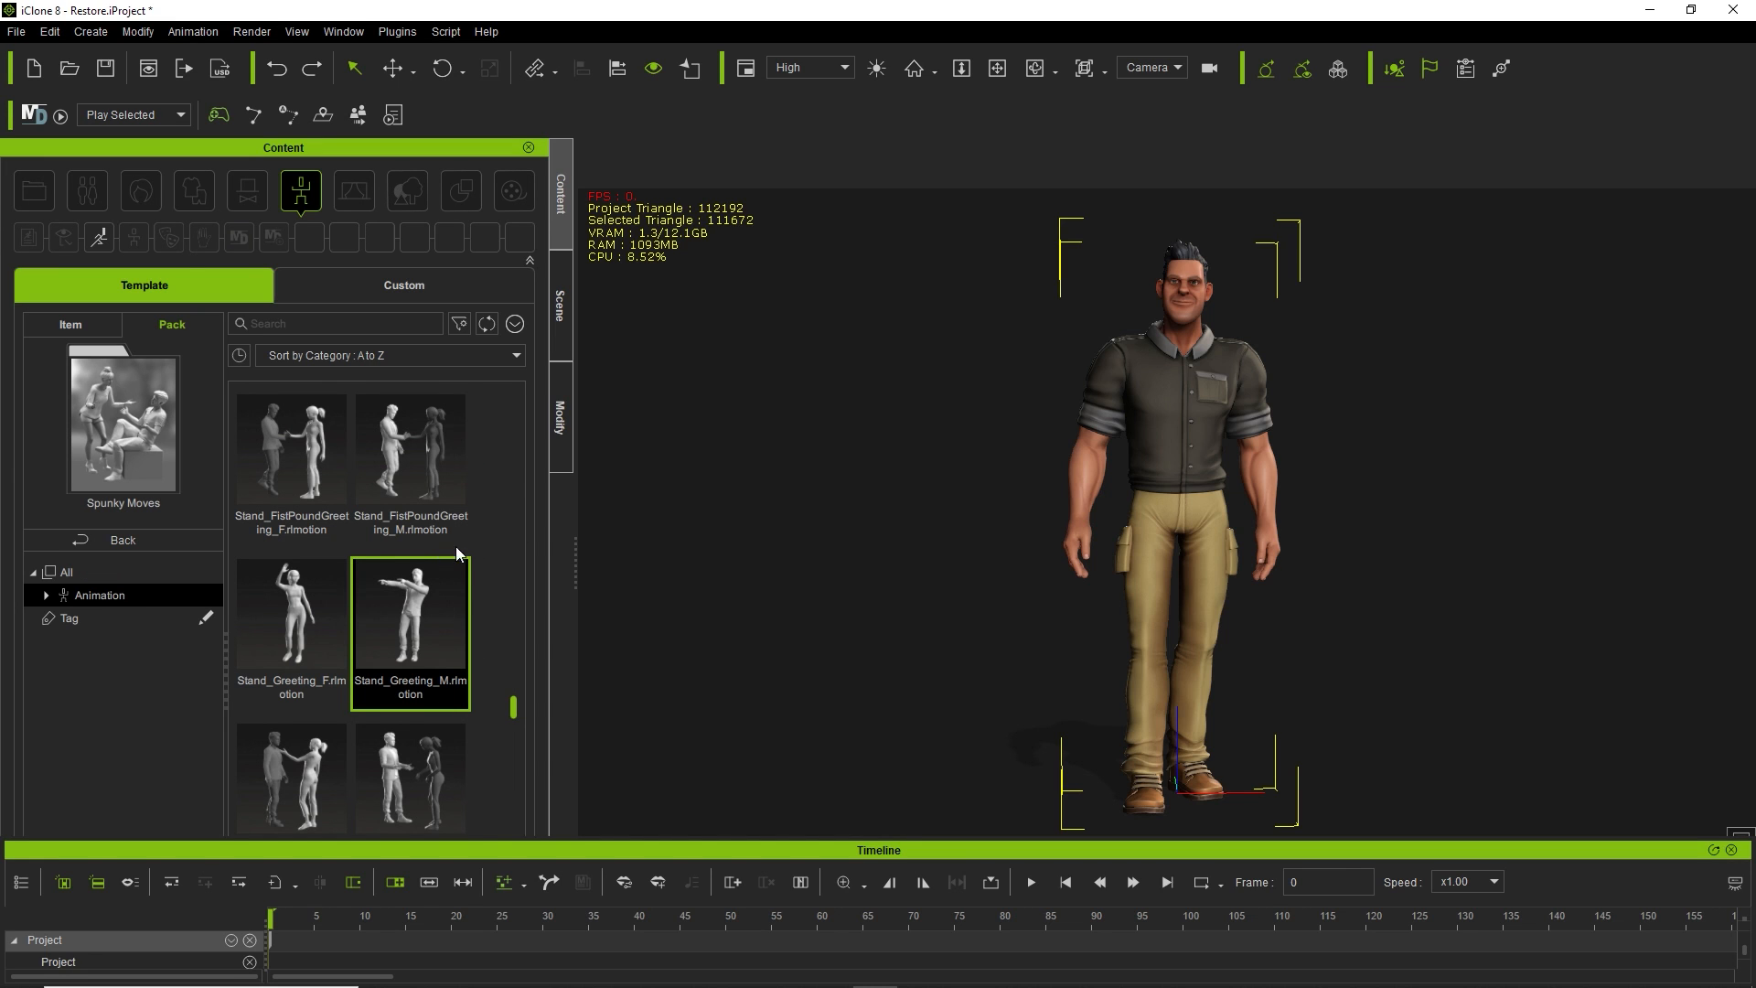
scroll(490, 530, "down", 2)
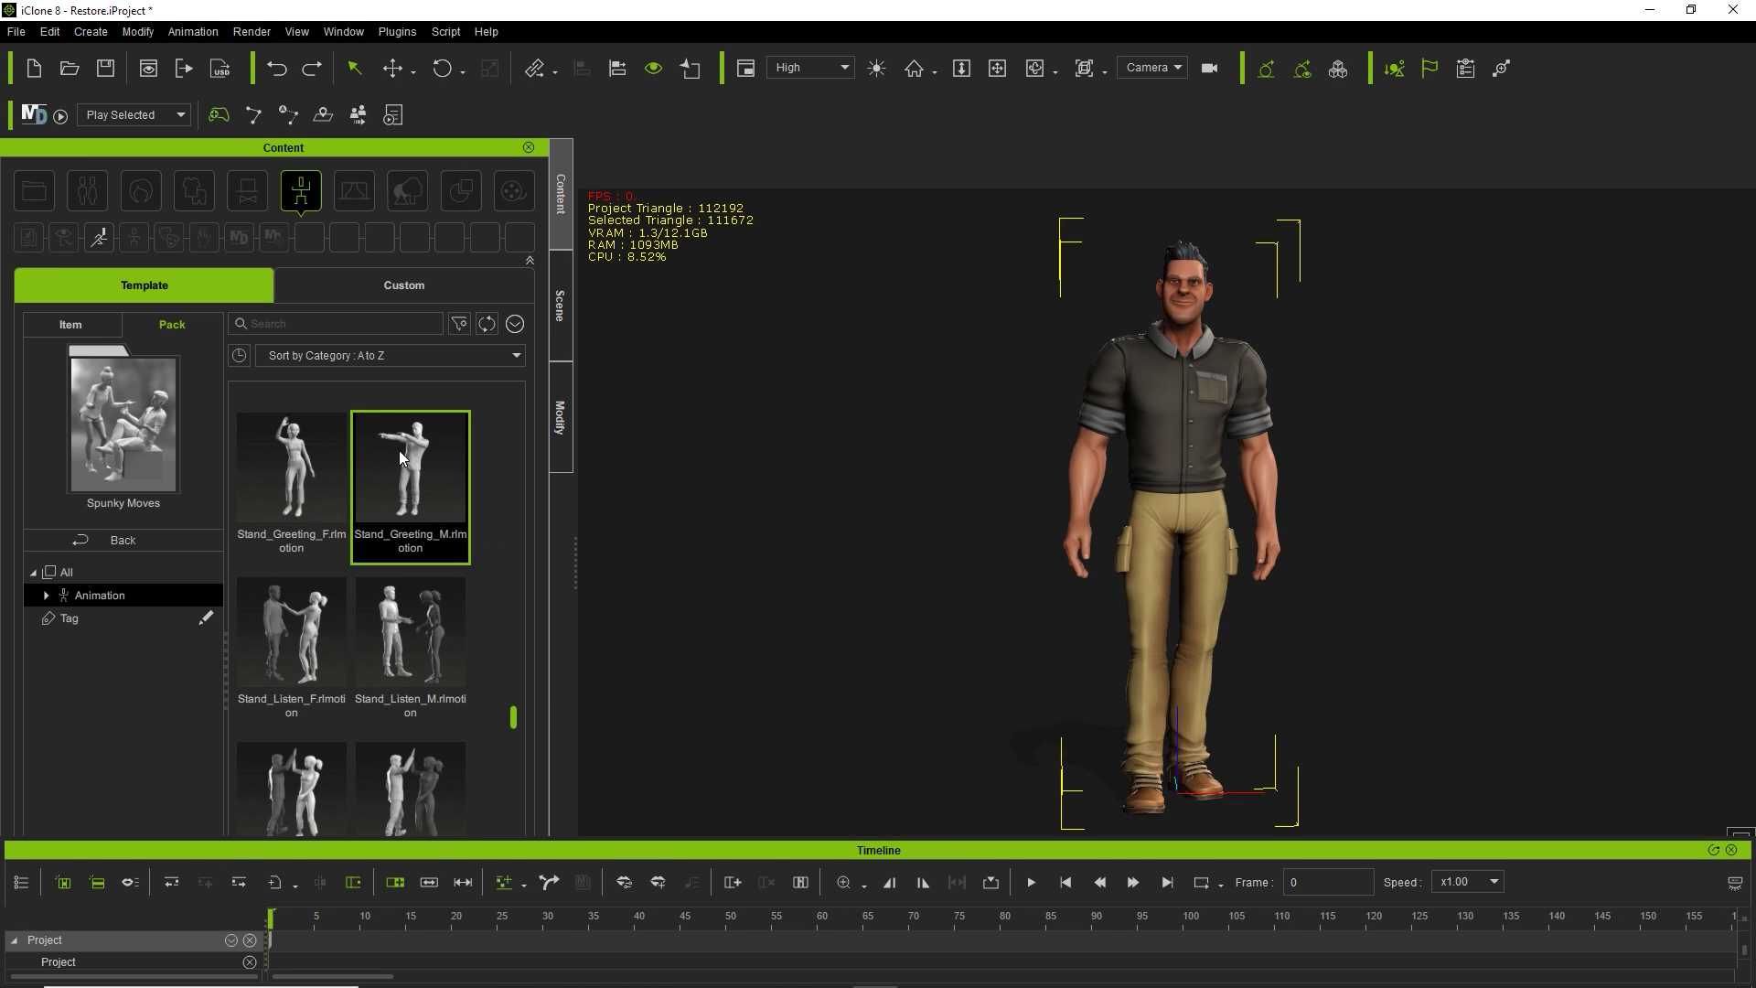
scroll(419, 450, "down", 5)
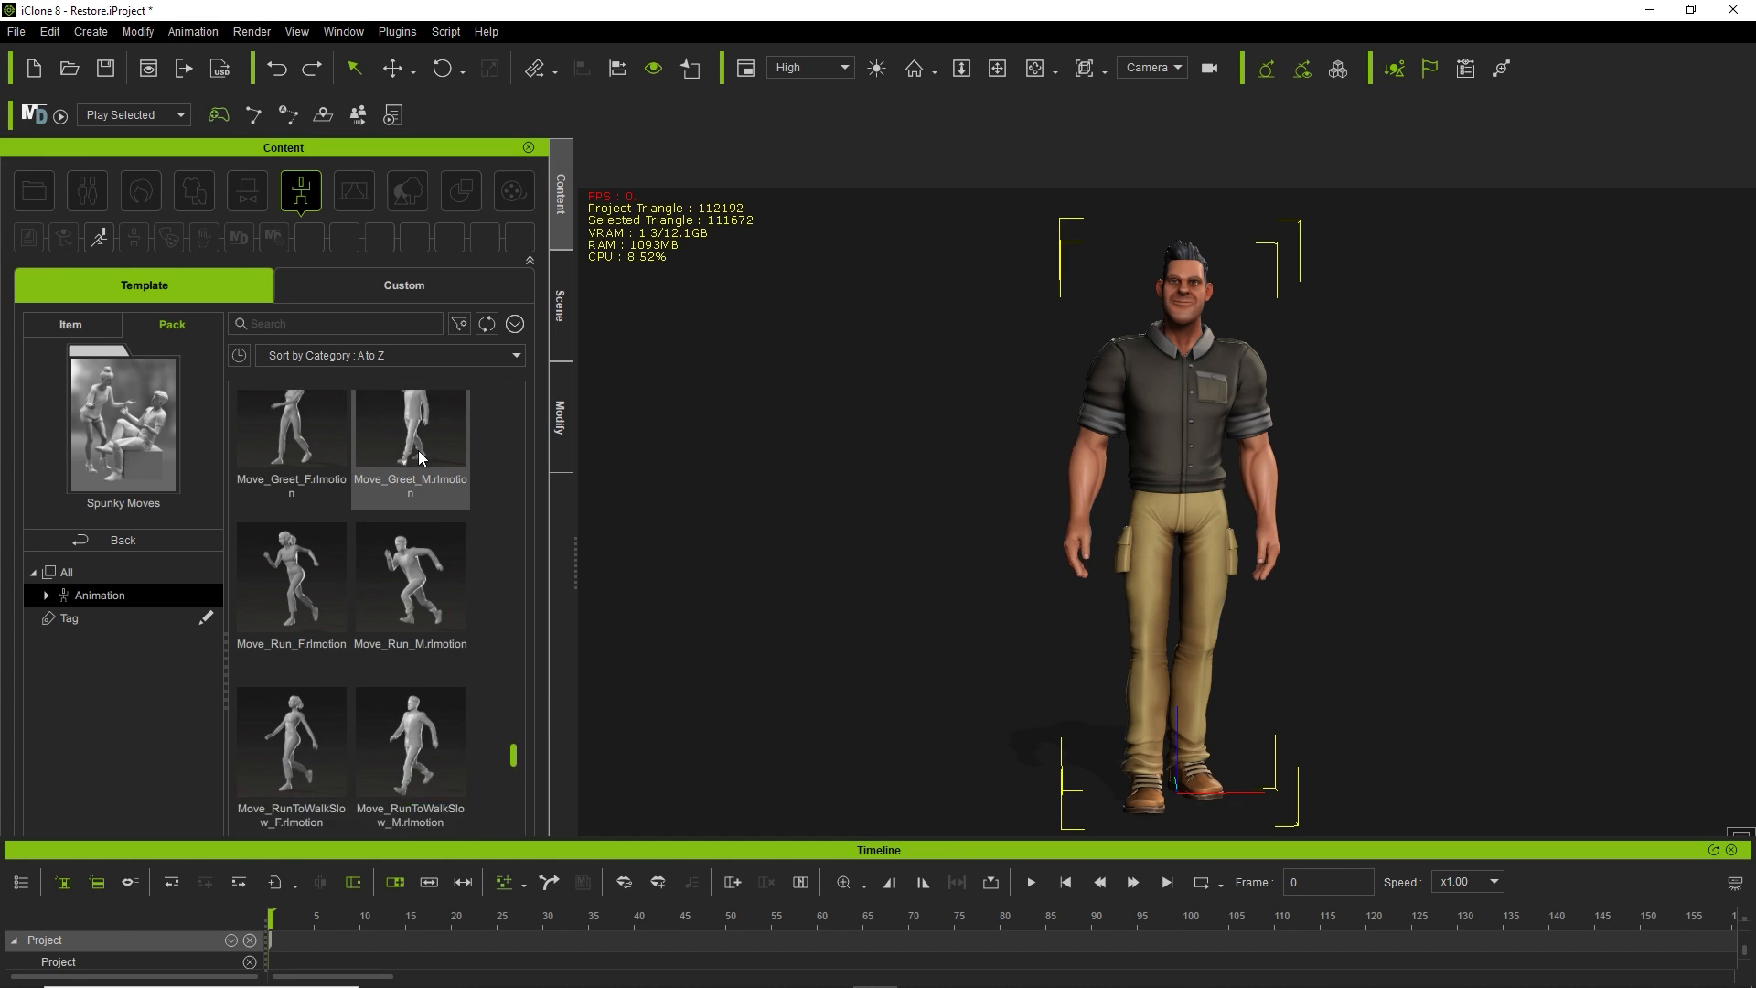
scroll(419, 450, "down", 6)
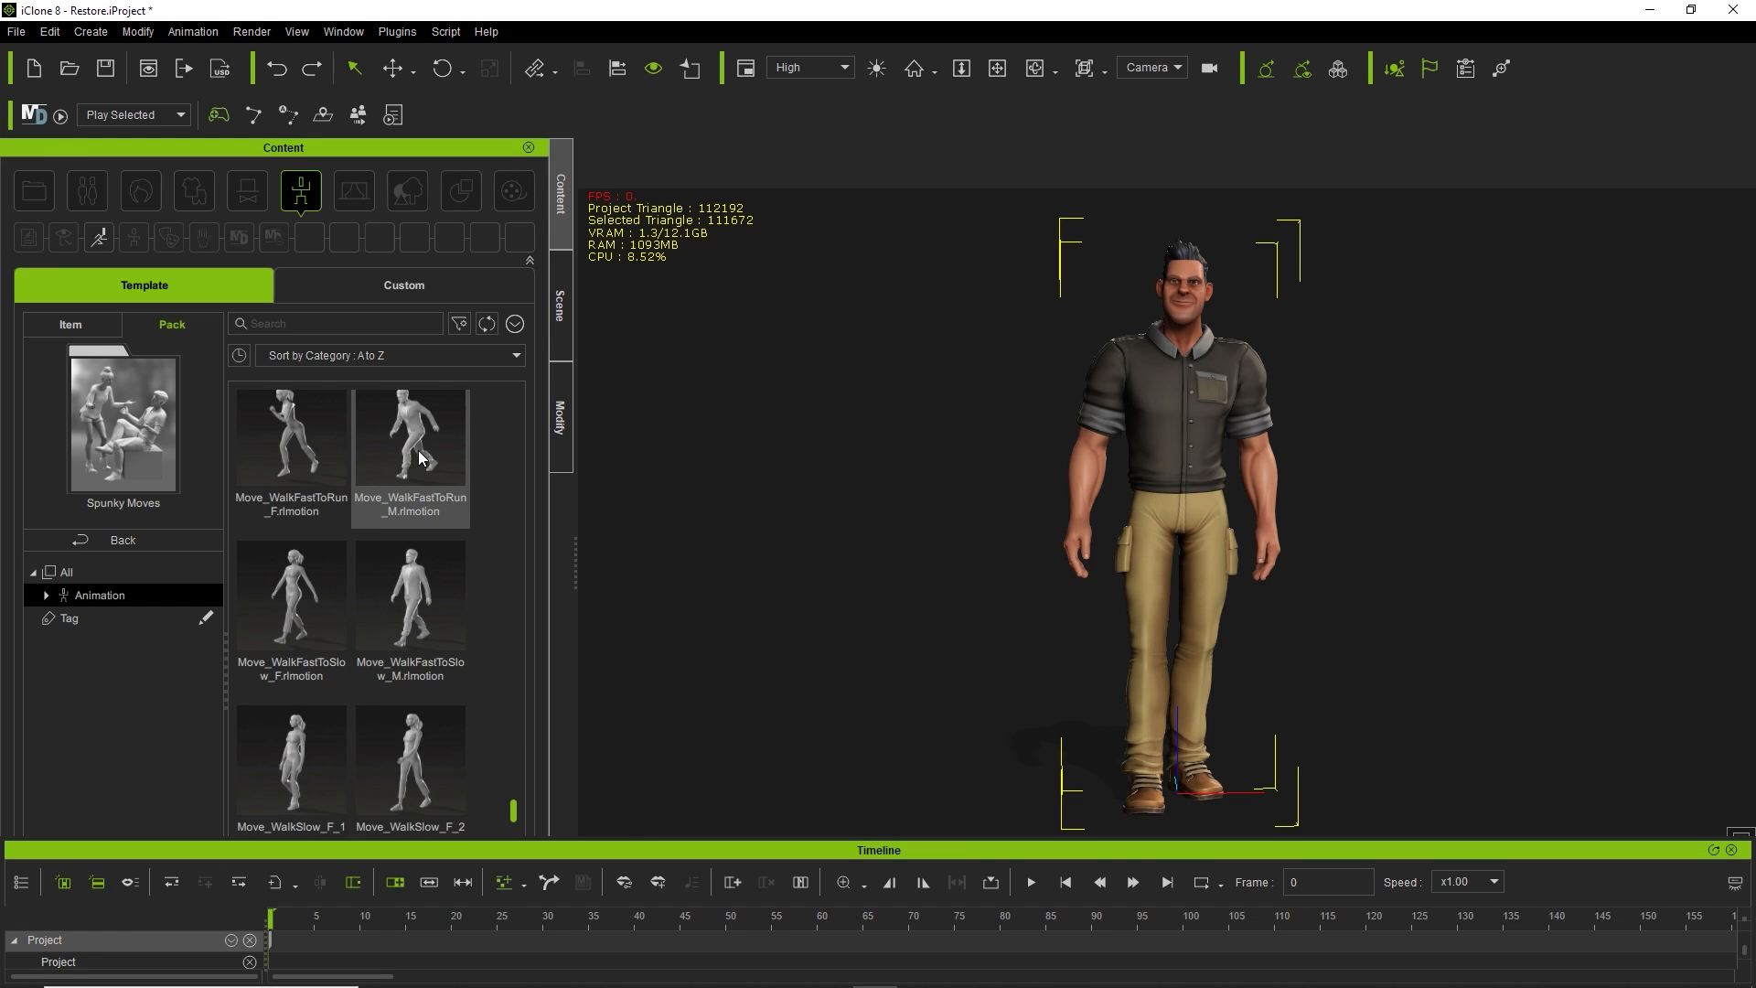
scroll(419, 450, "up", 3)
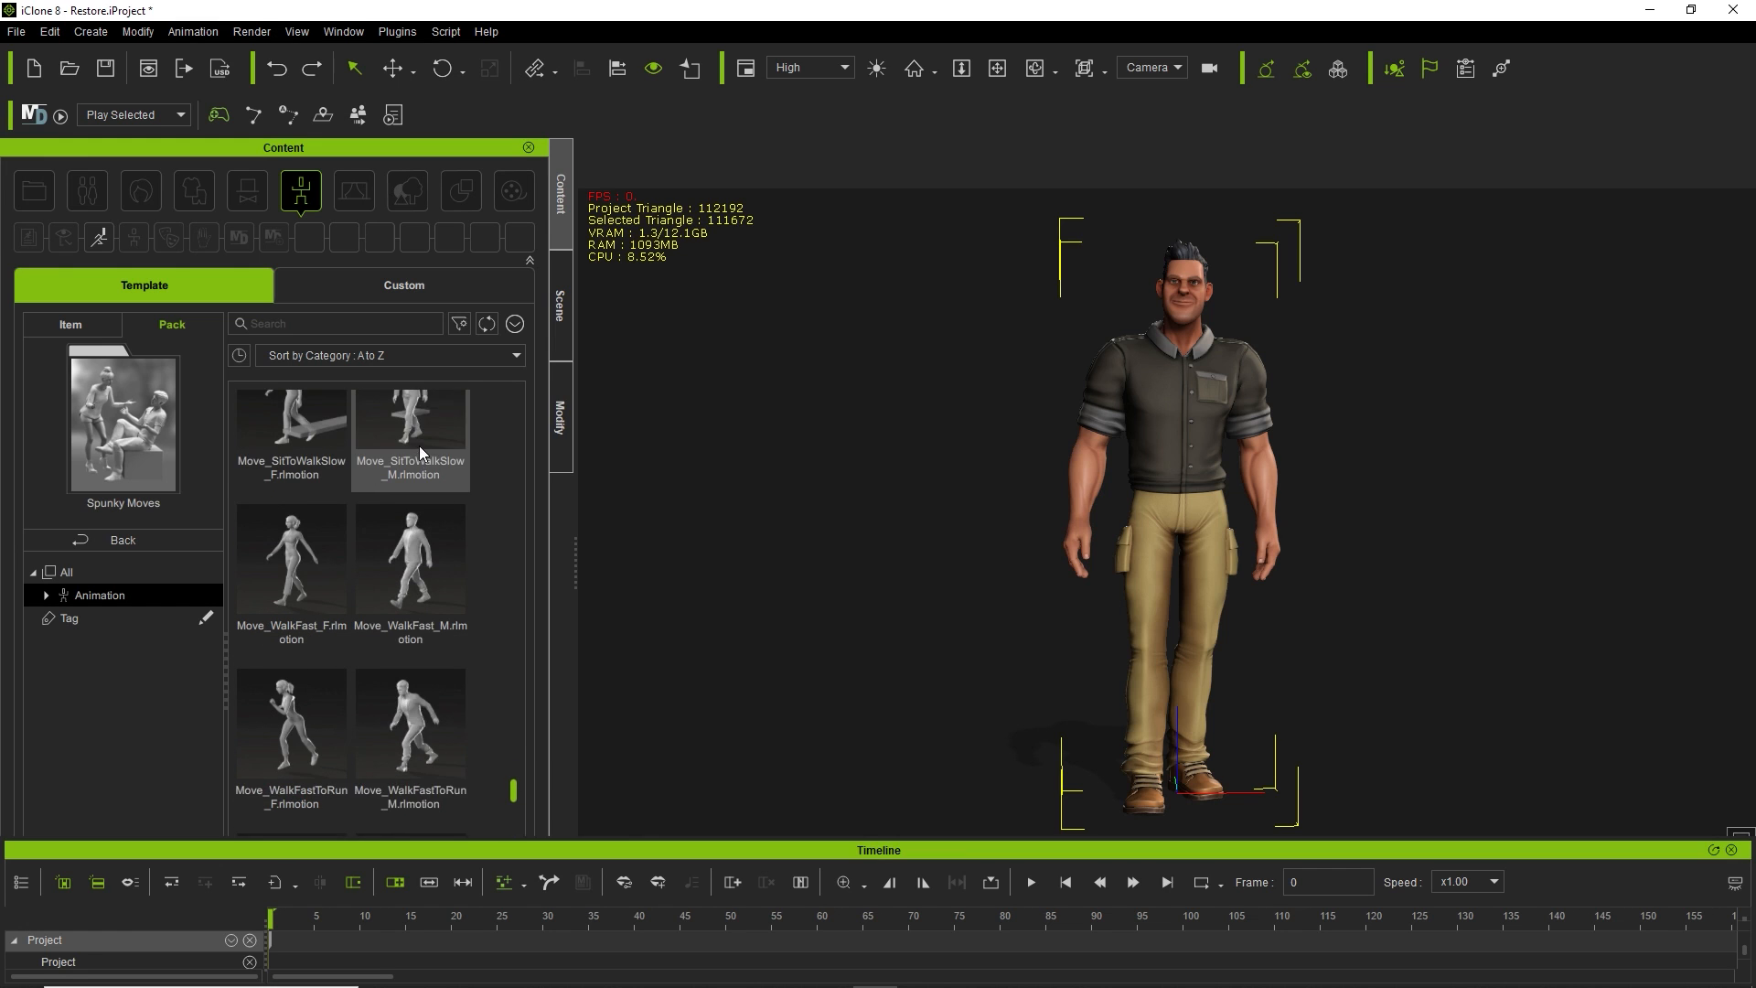
scroll(419, 446, "up", 5)
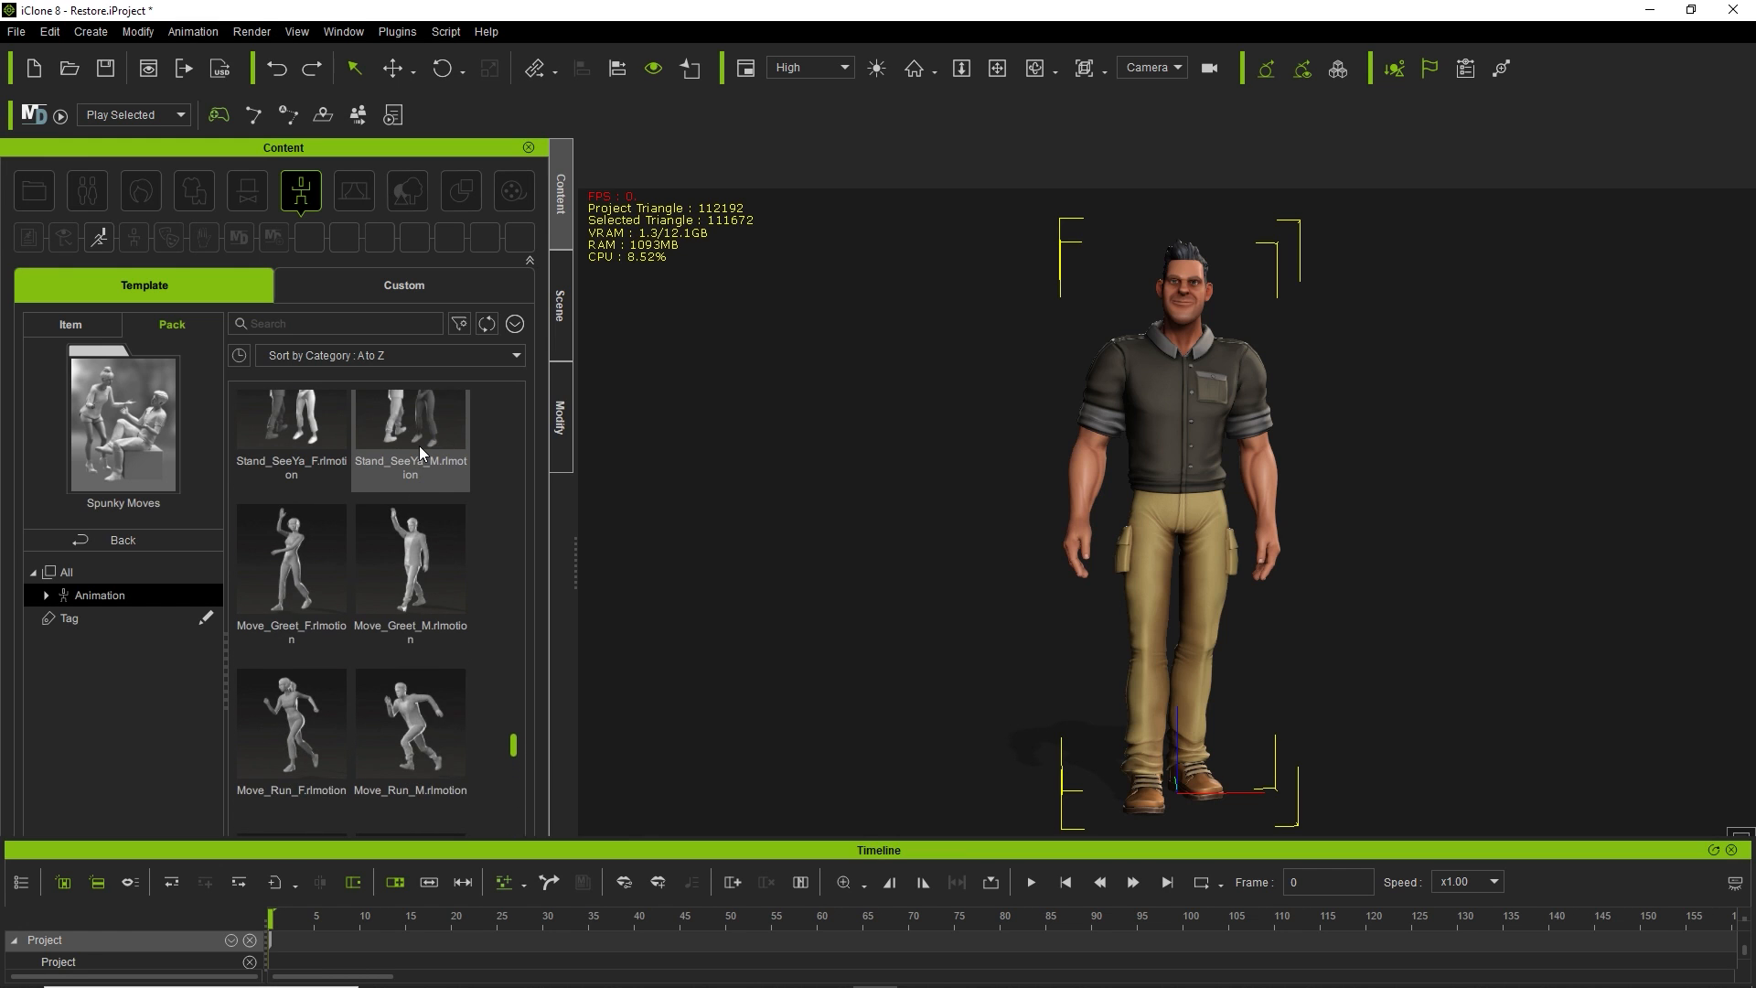
scroll(419, 447, "up", 3)
left_click_drag(419, 446, 1144, 402)
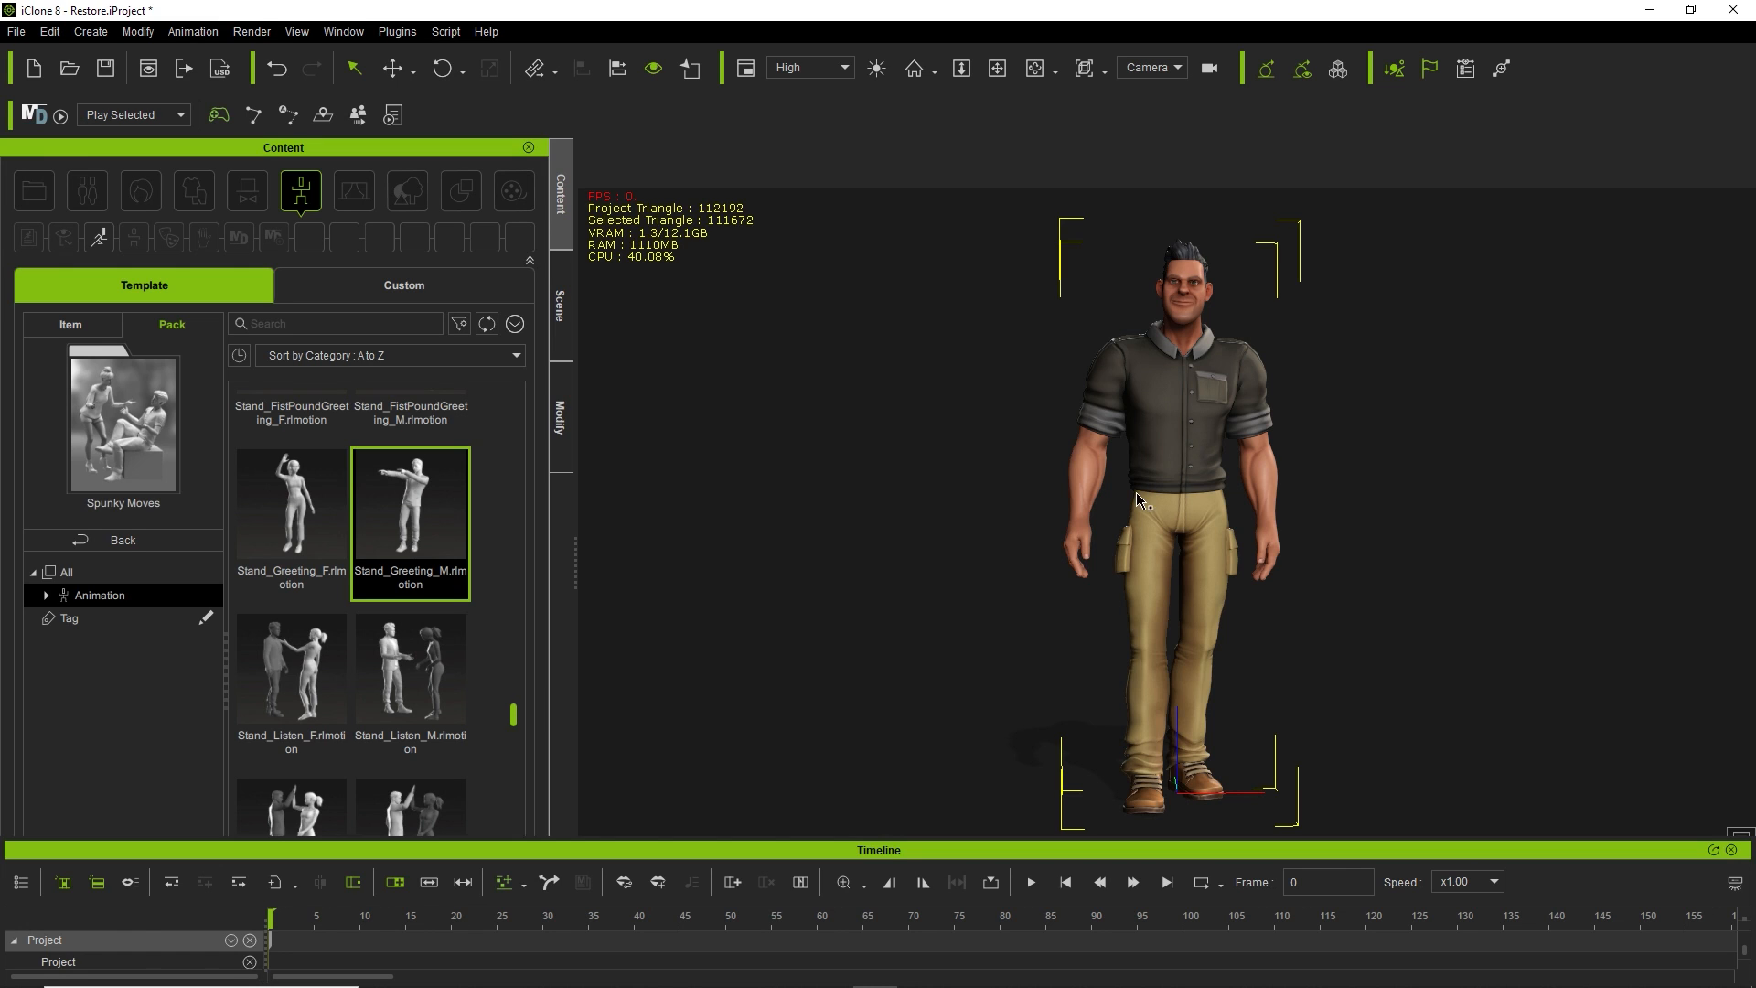
Enlarge the timeline and scrub the greeting clip to preview frames 21 and 13.
left_click_drag(703, 837, 704, 706)
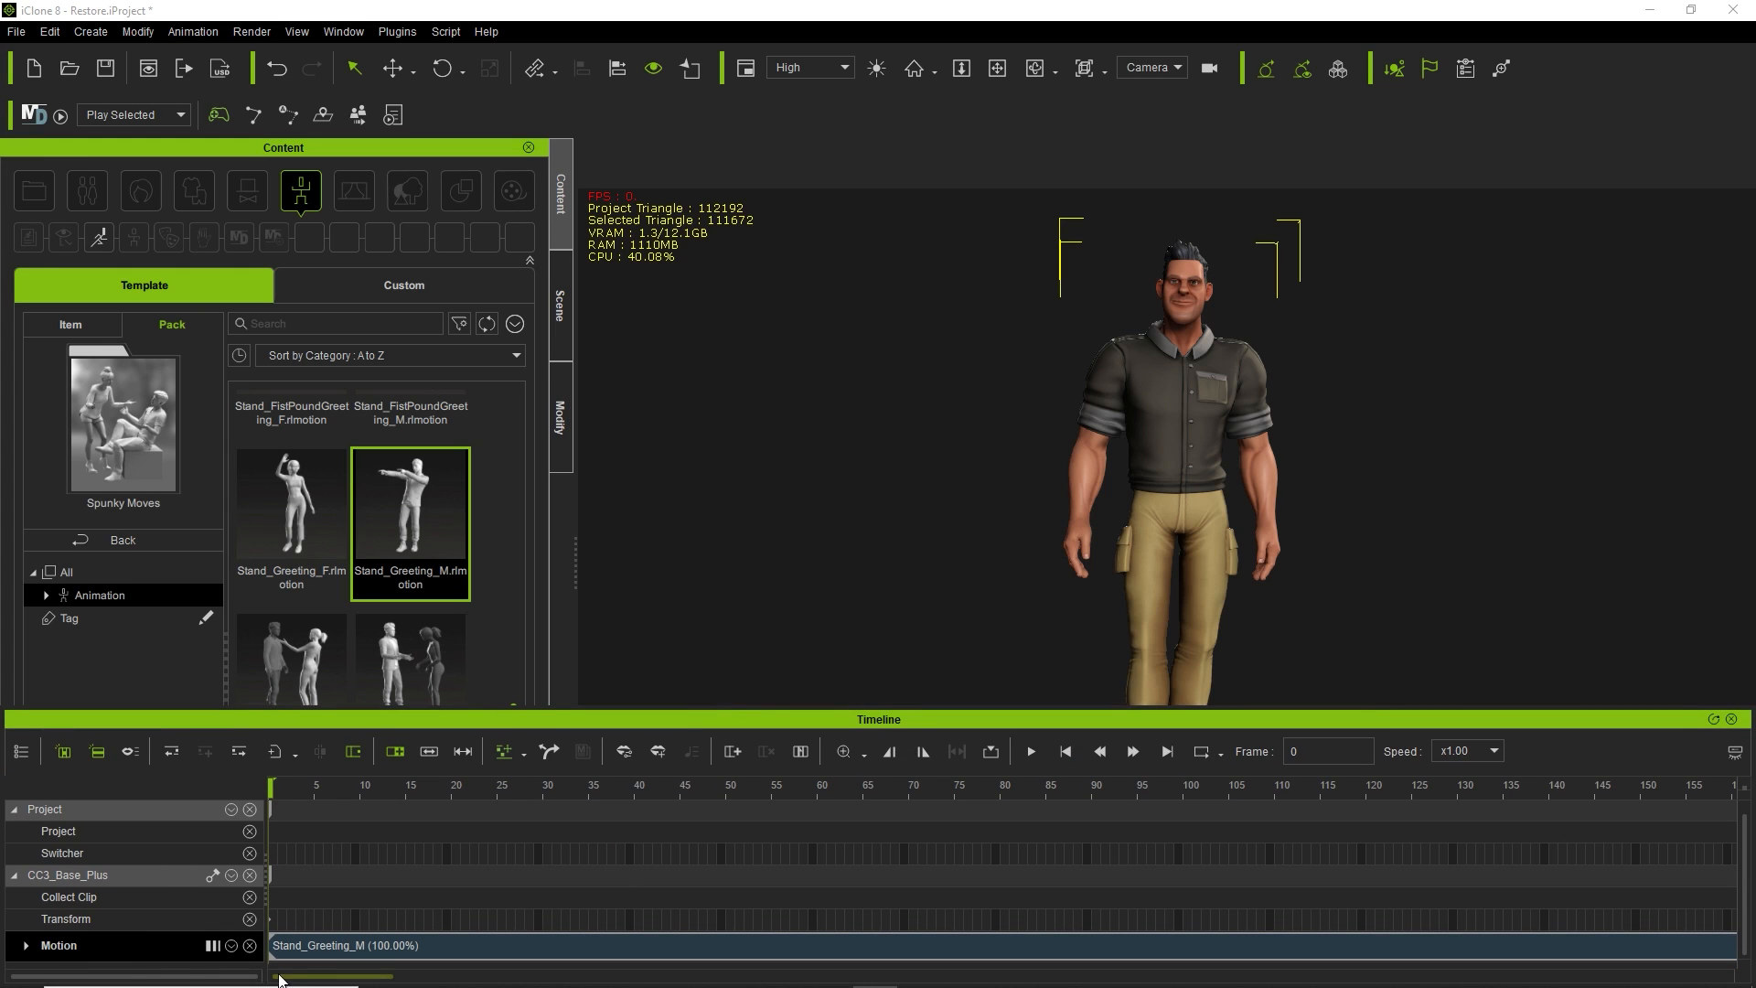
left_click(325, 946)
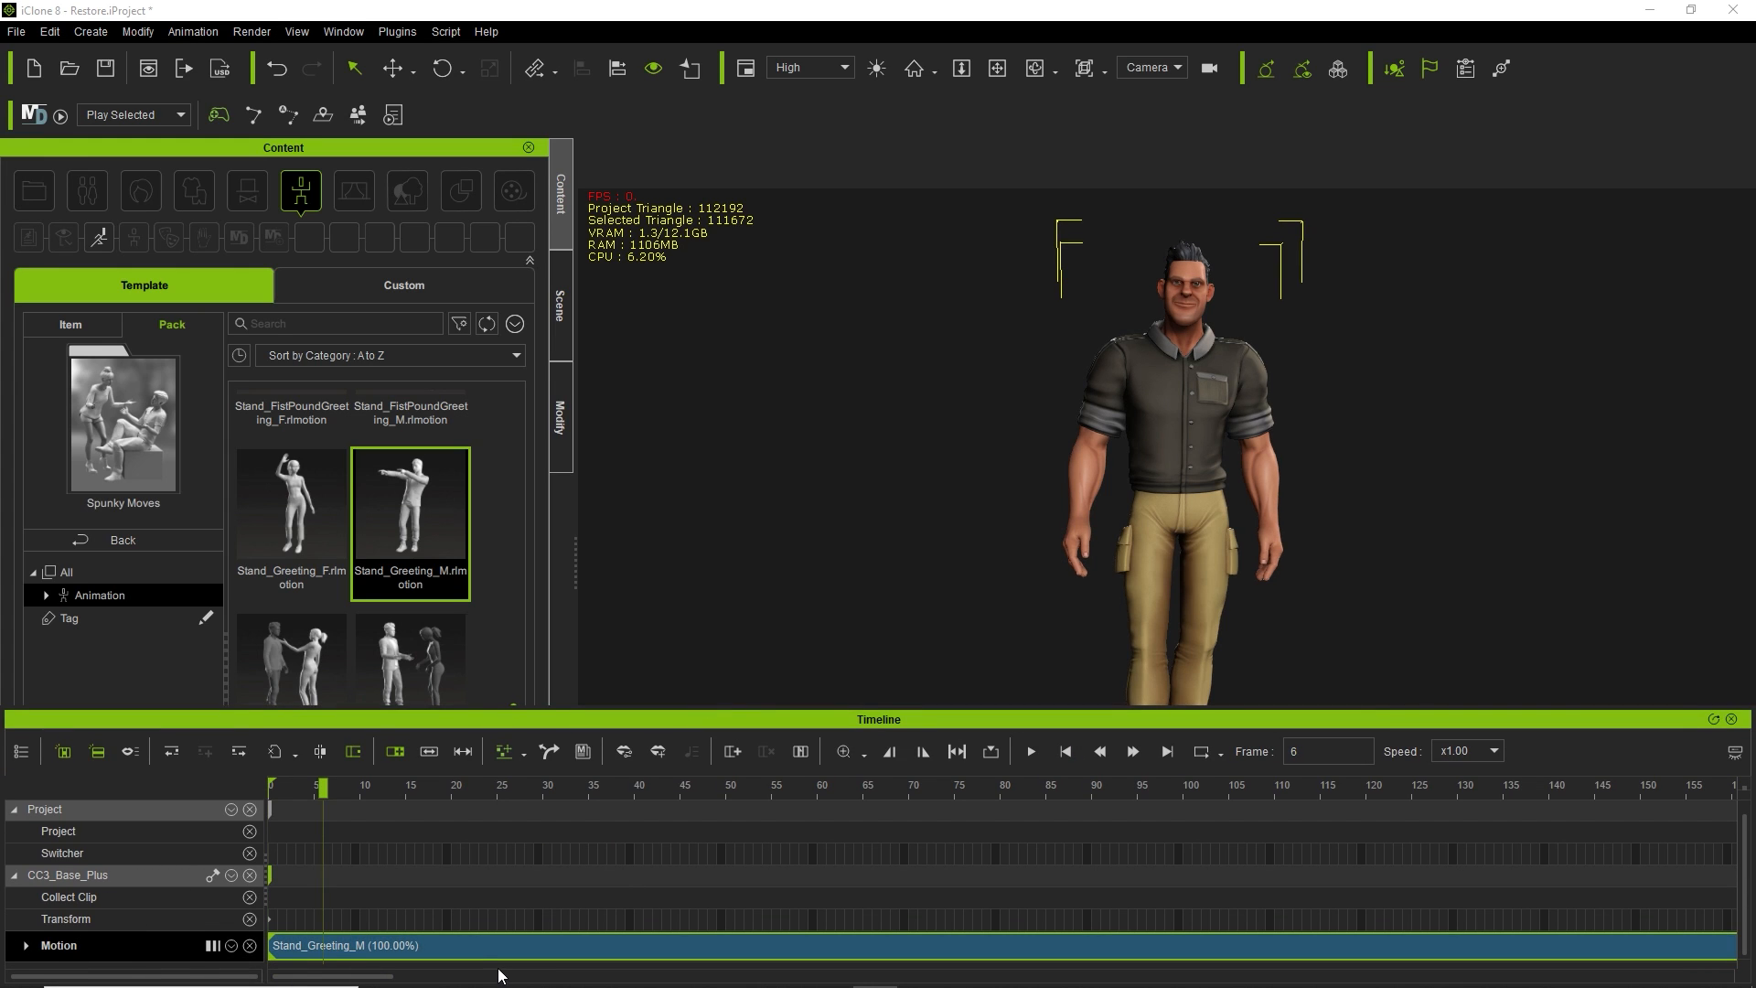
left_click(460, 946)
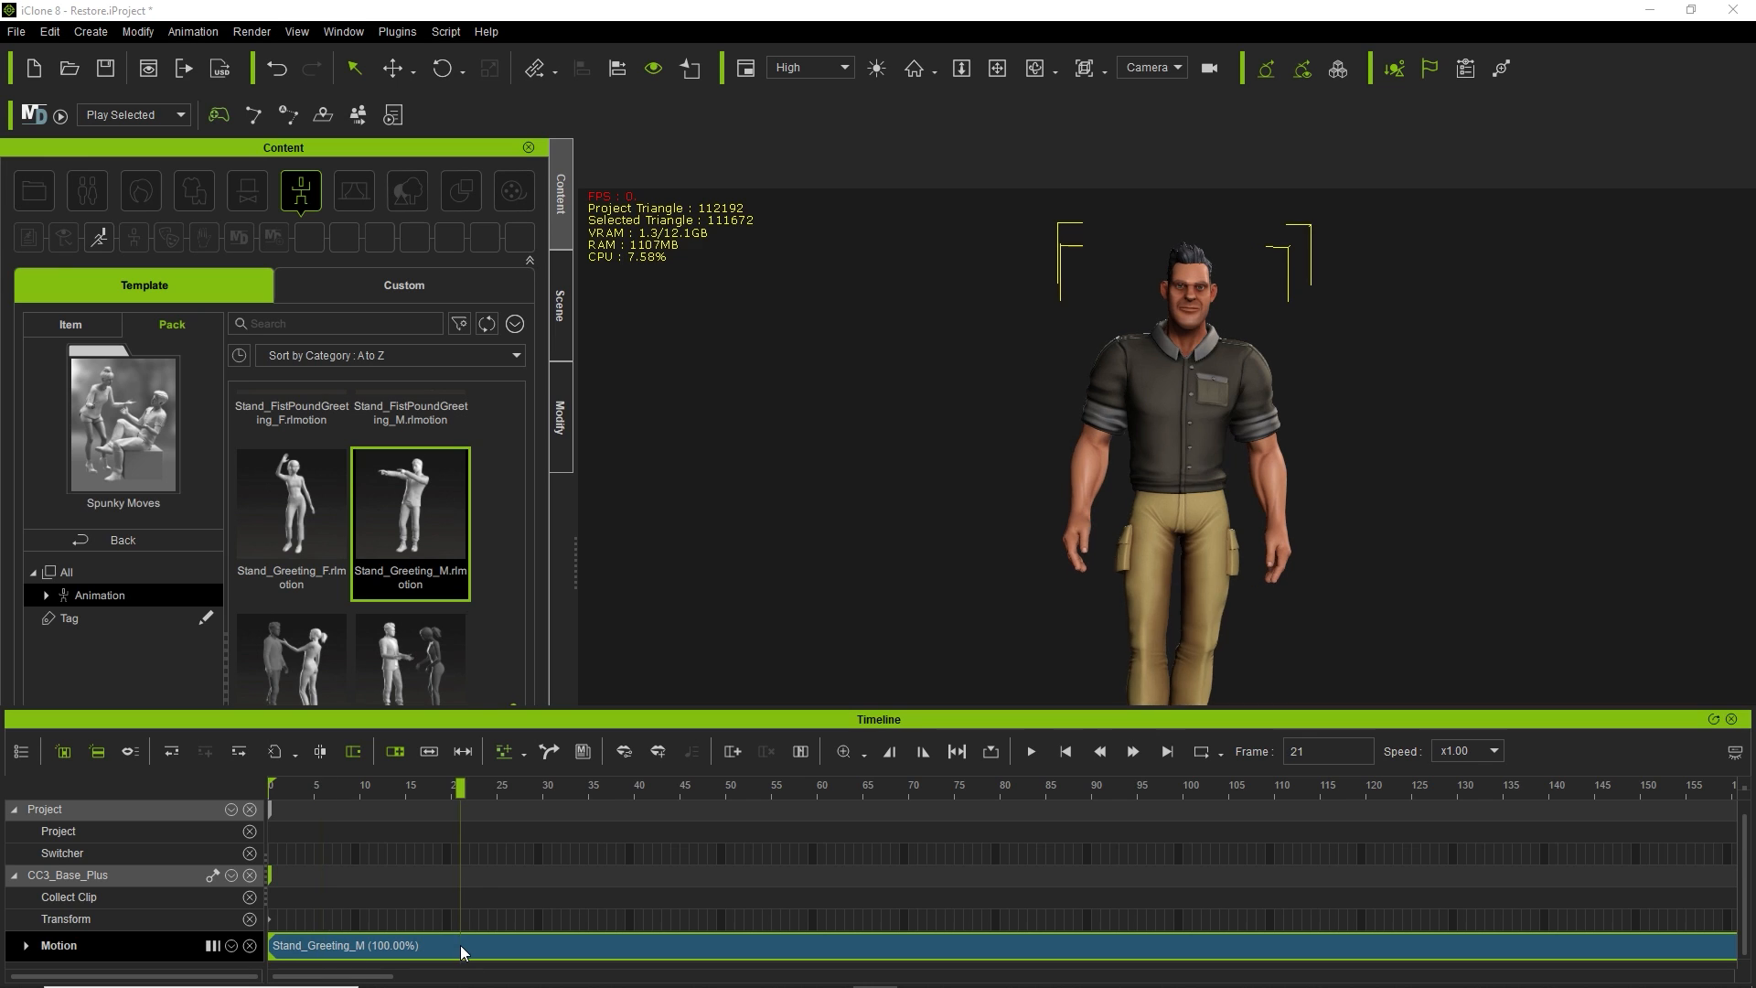
left_click(388, 944)
Drop Stand_DanceBattle_M onto the character so it follows the greeting from frame 13.
scroll(422, 618, "up", 3)
scroll(422, 611, "up", 3)
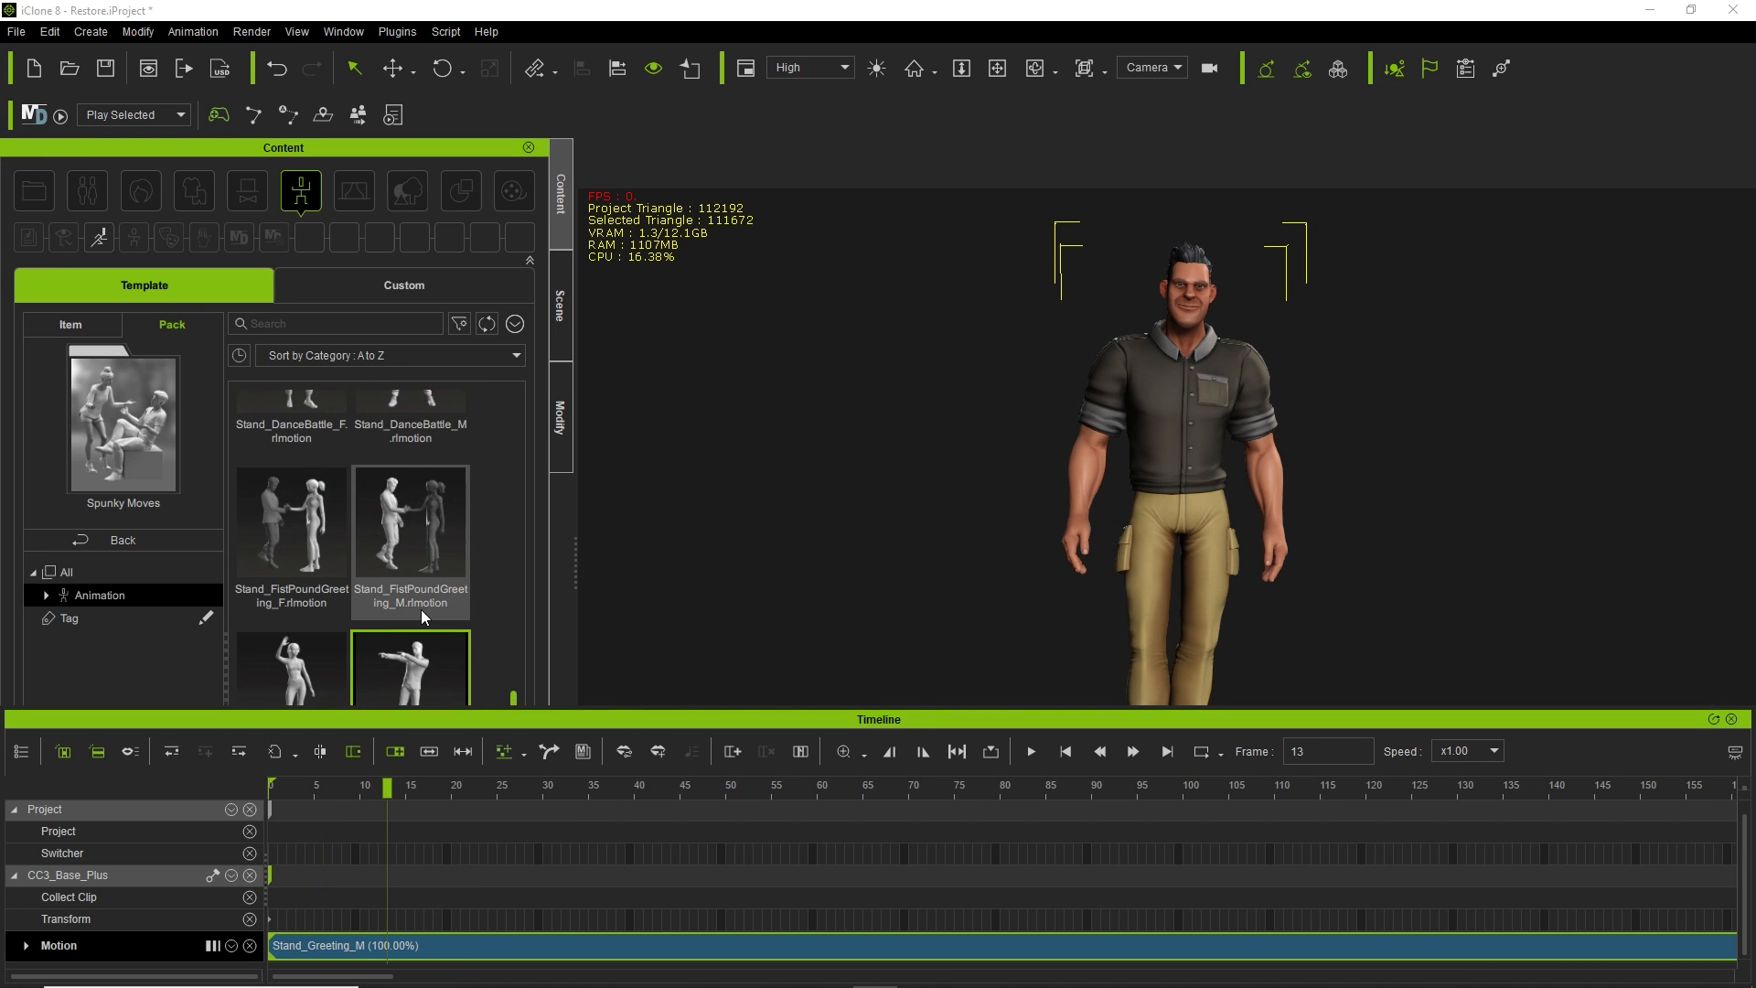
left_click_drag(431, 476, 1183, 426)
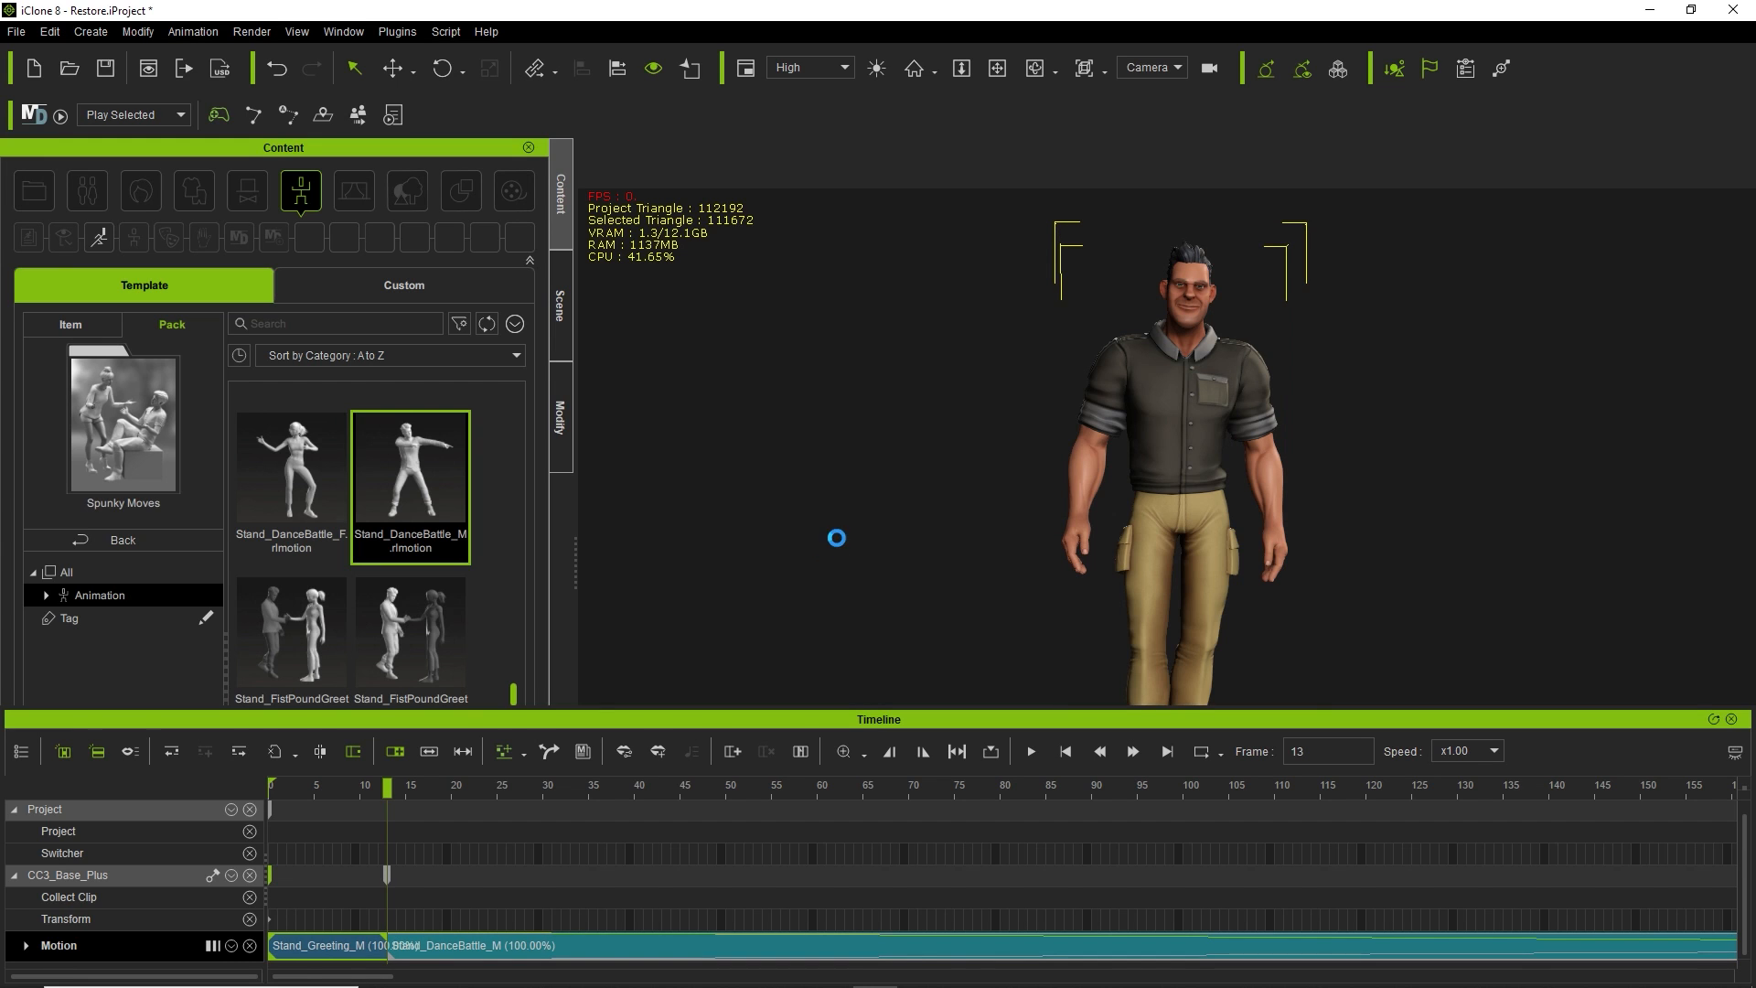
Delete the Stand_Greeting_M clip and move the DanceBattle clip to frame 0.
left_click(299, 961)
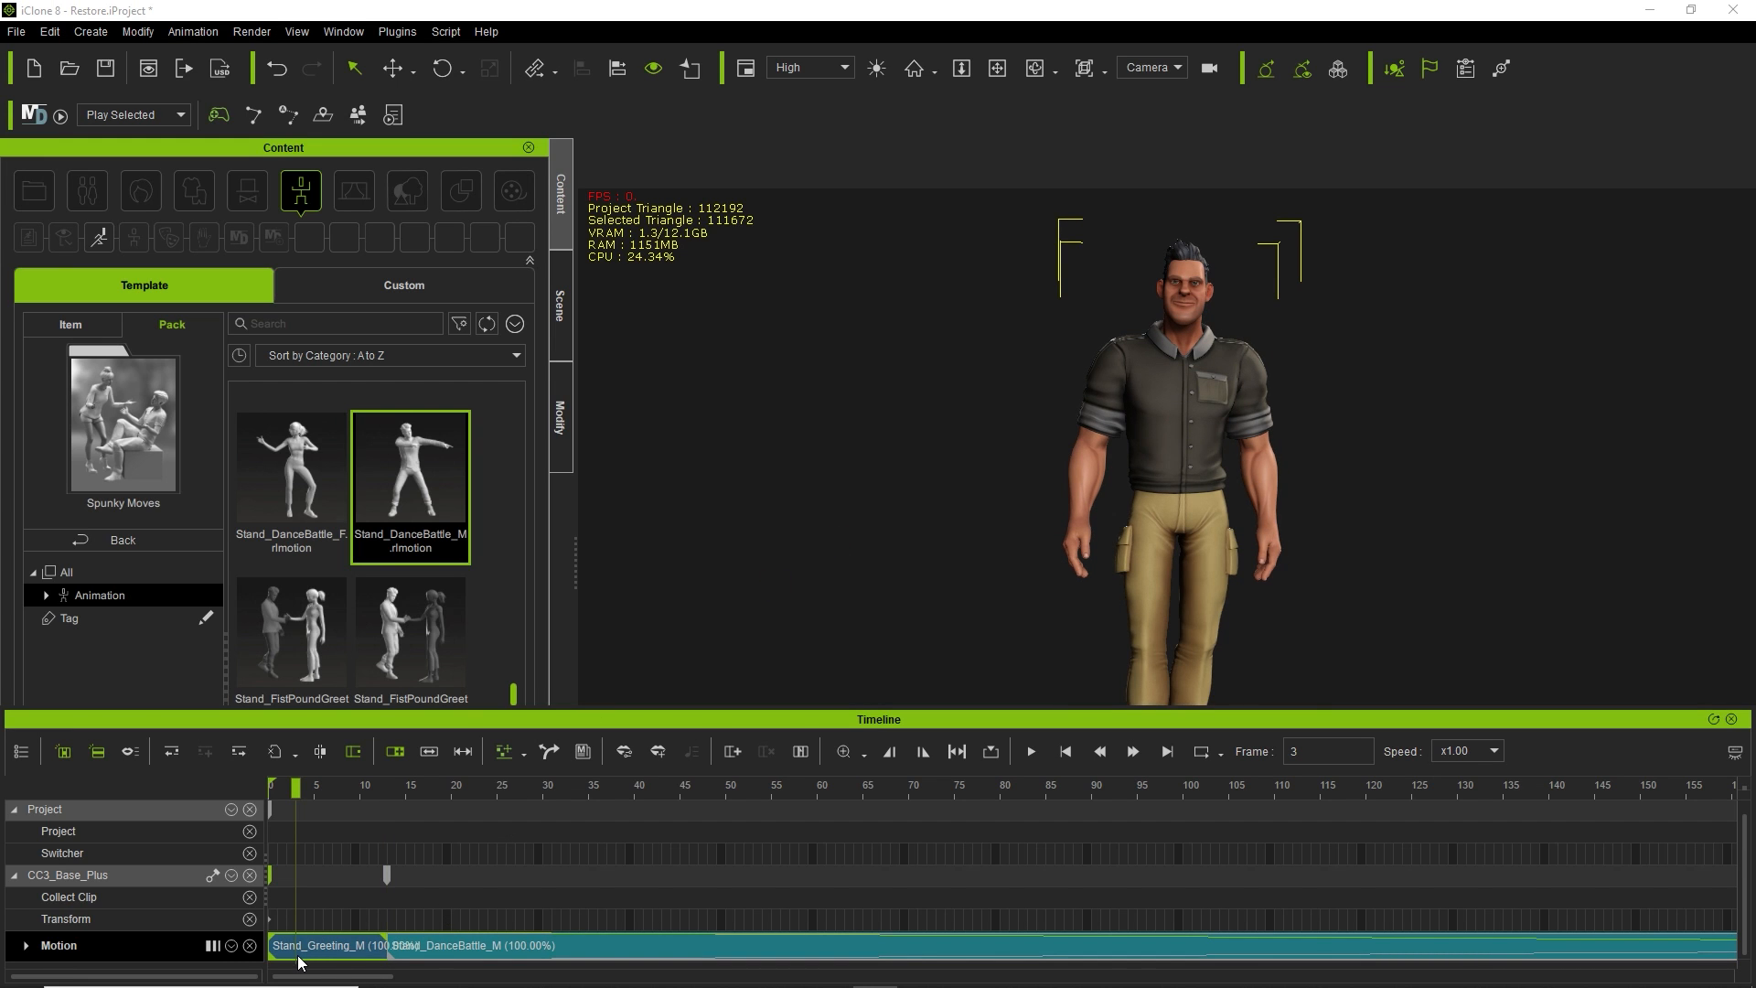
key("Delete")
left_click_drag(531, 951, 409, 948)
Play the dance from frame 0 as a preview, then return to the start.
left_click(394, 789)
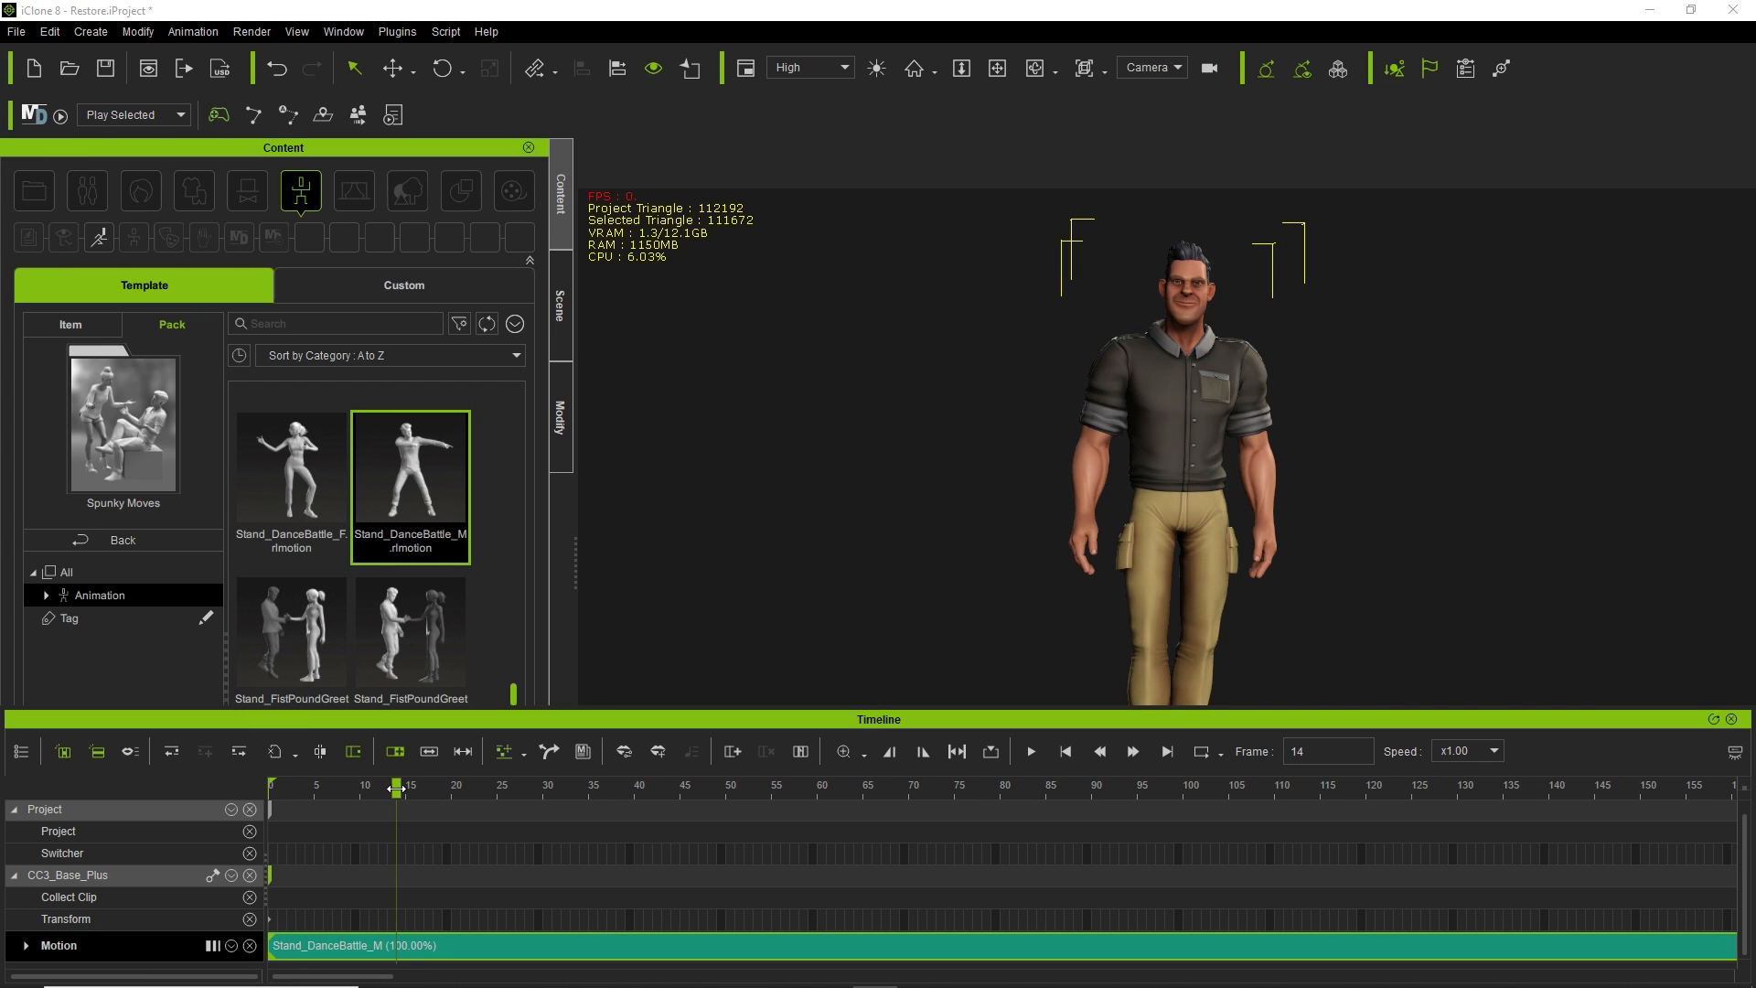
left_click_drag(396, 789, 260, 796)
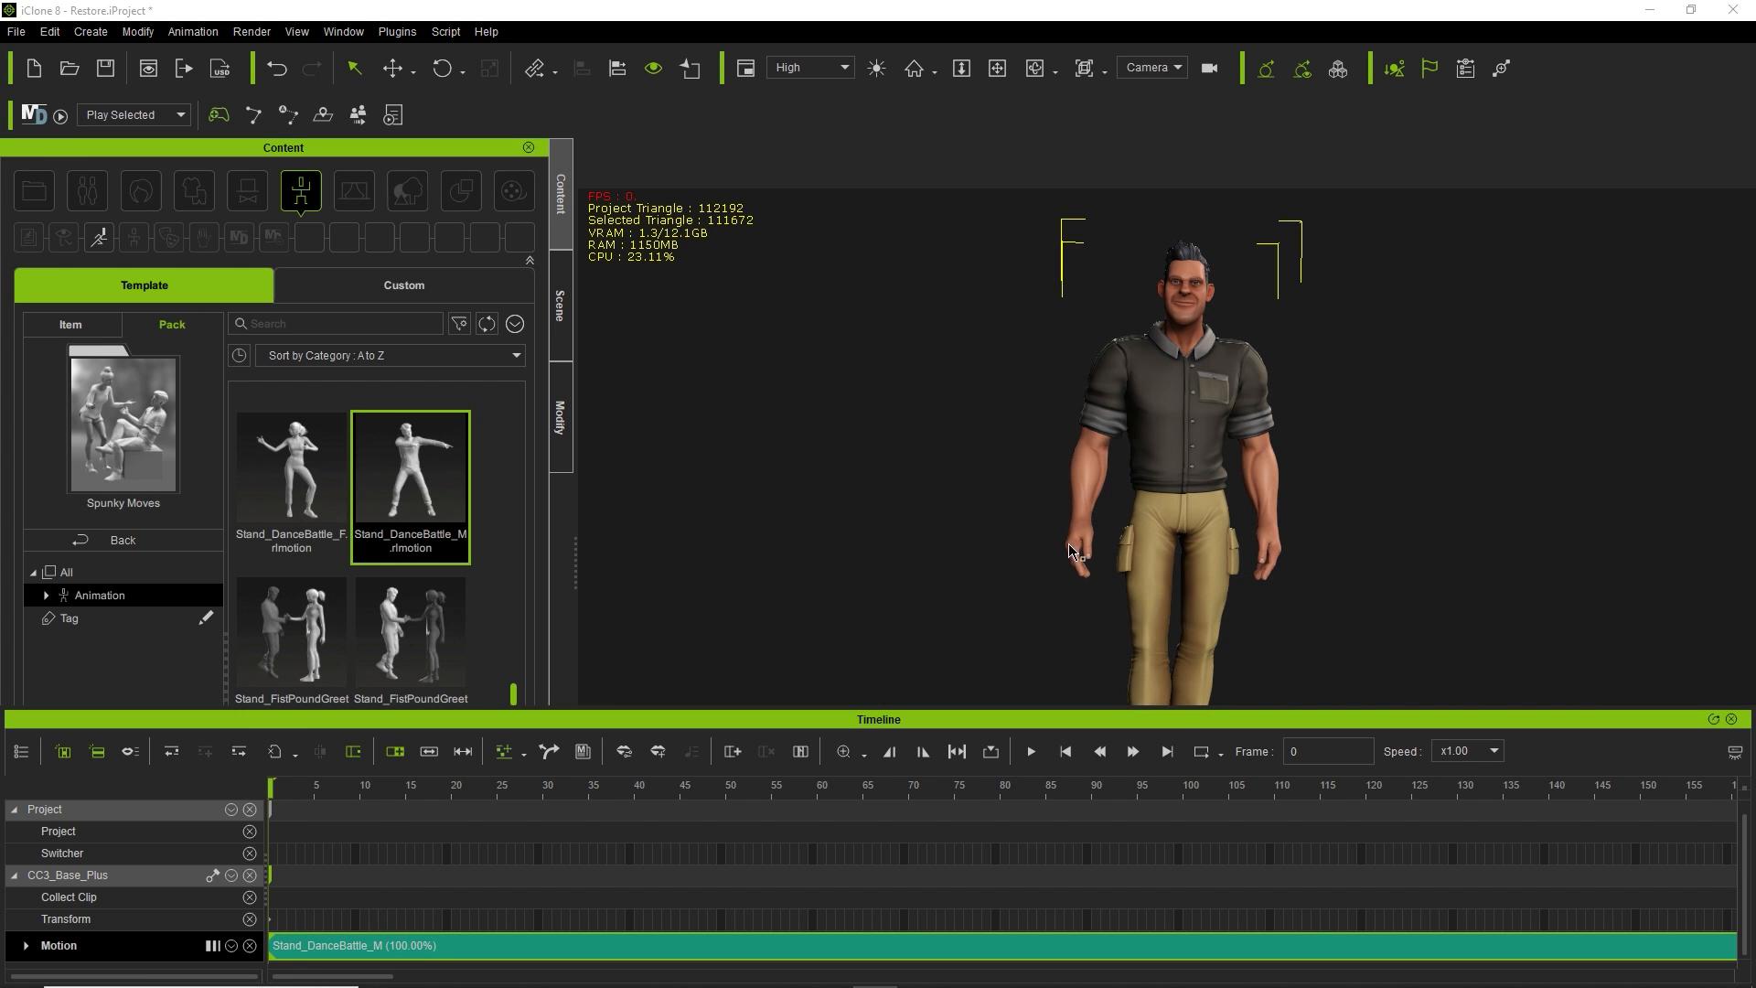
key("space")
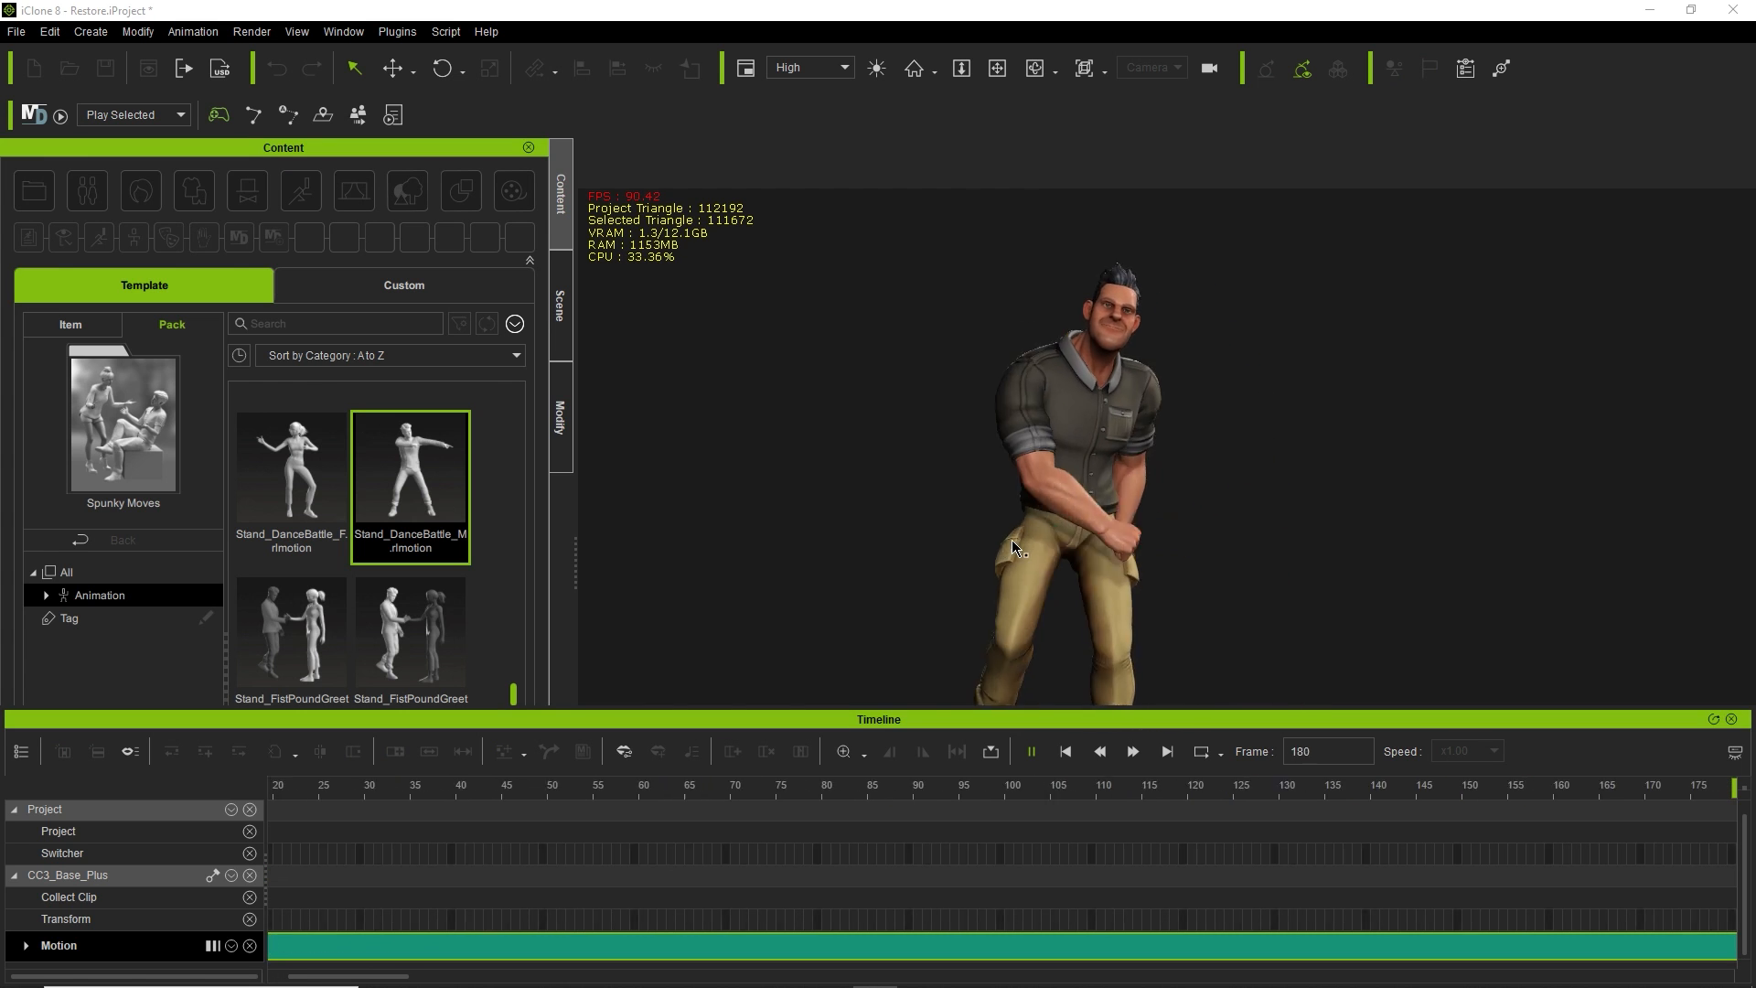
left_click(1035, 759)
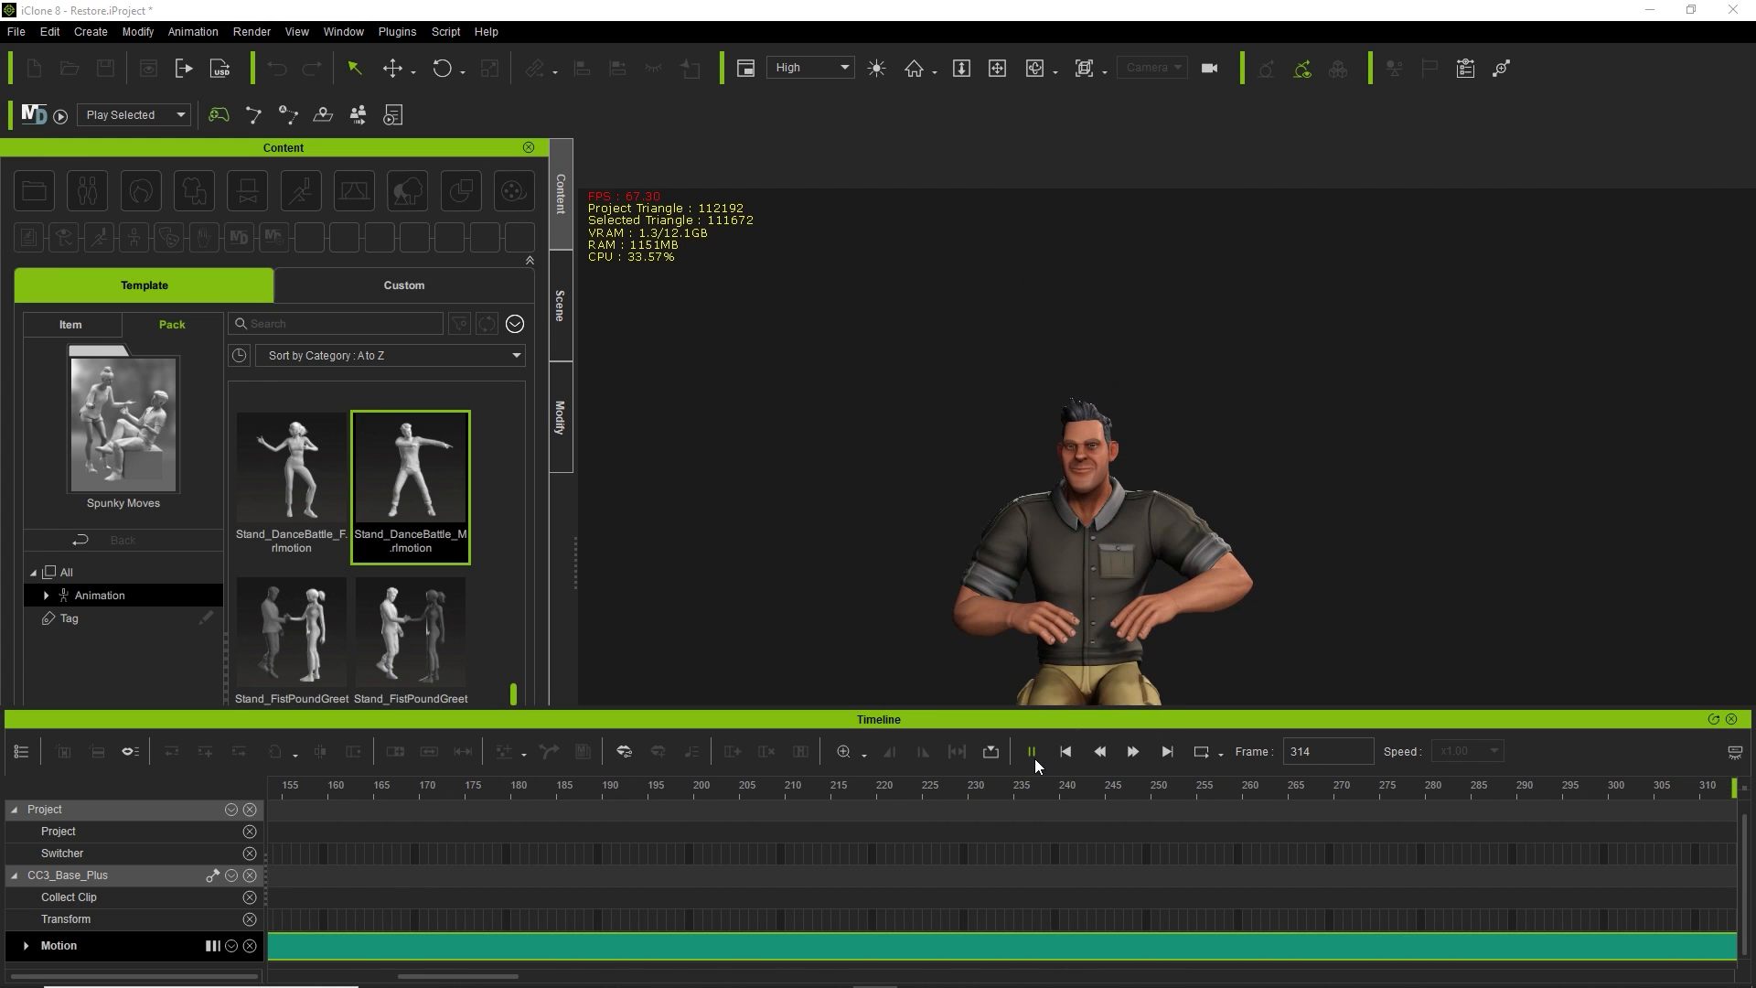
left_click(1068, 753)
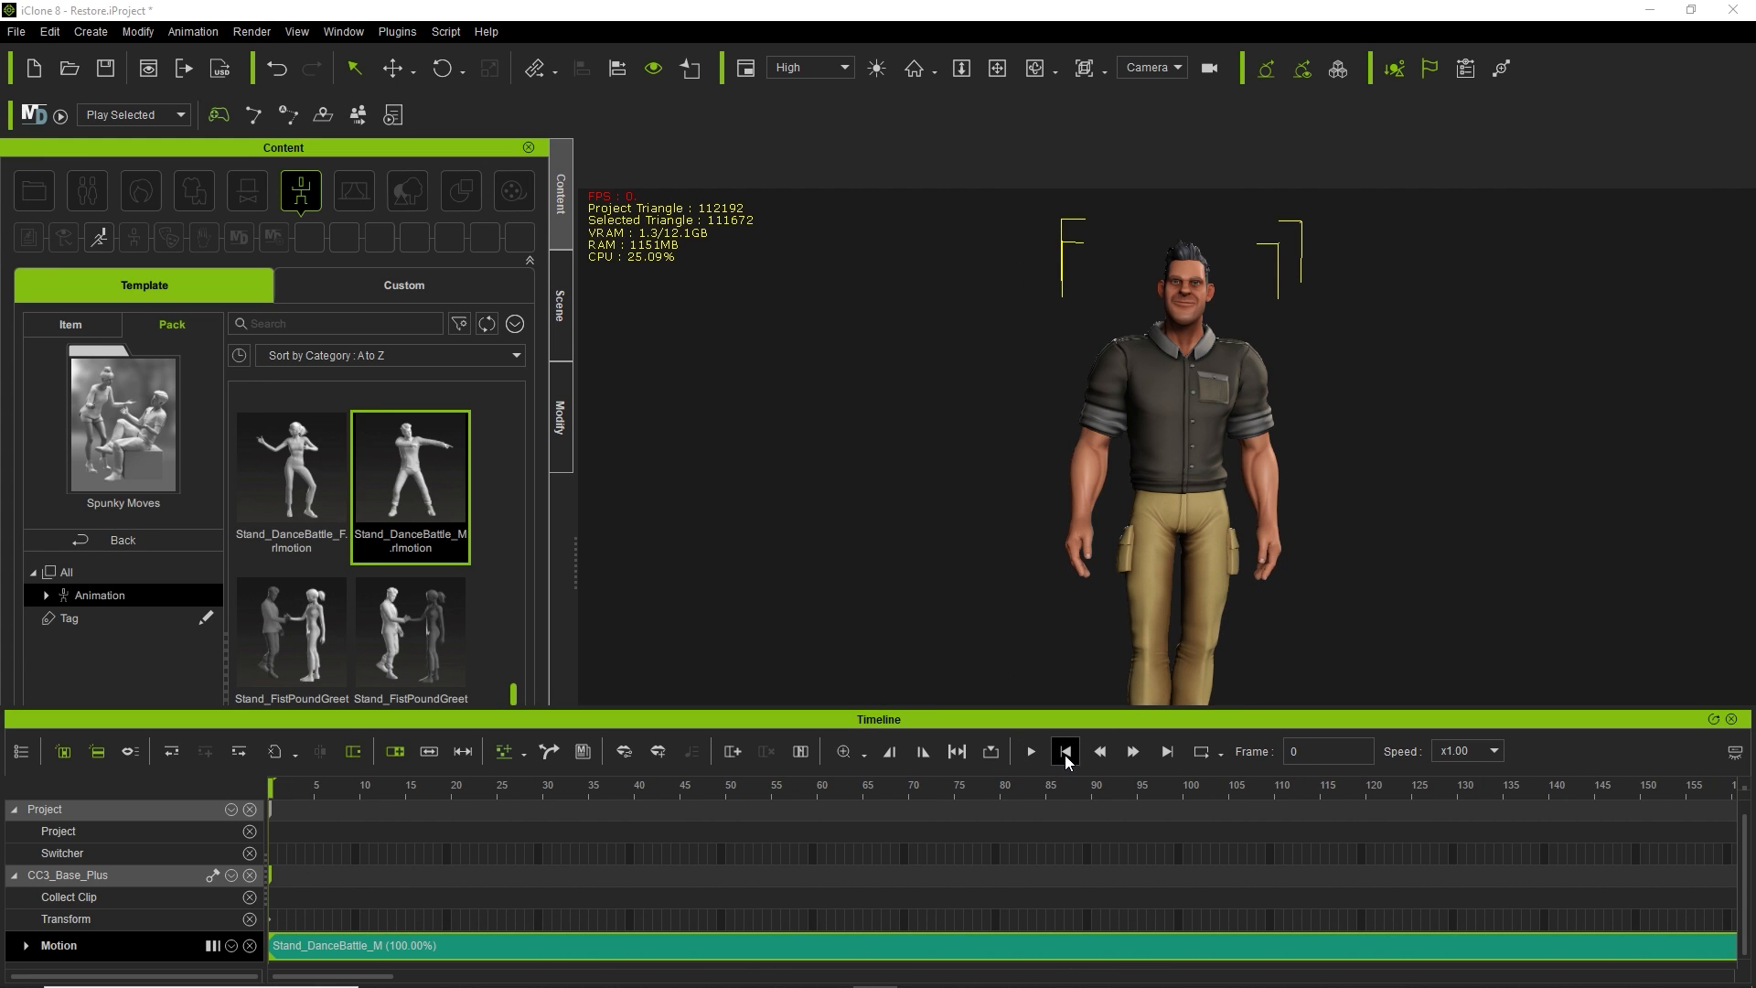
Jump to the end, scrub back to frame 387, and play the dance from there.
left_click(1169, 752)
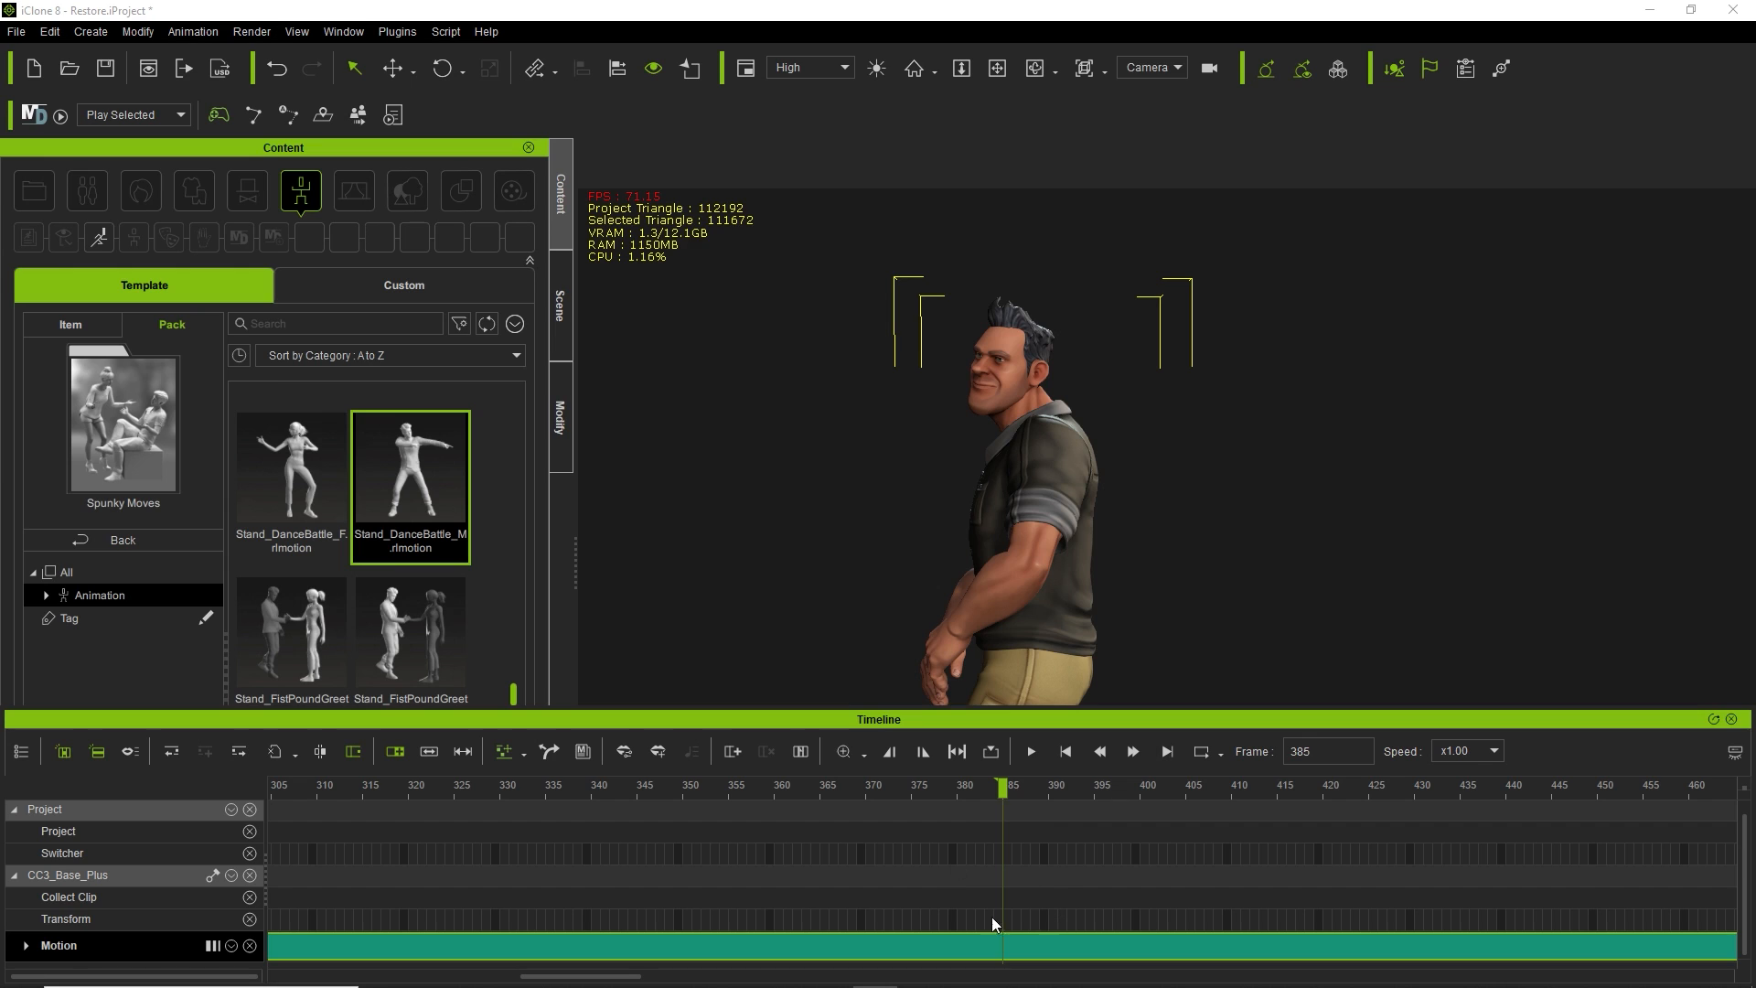
left_click_drag(1002, 787, 975, 787)
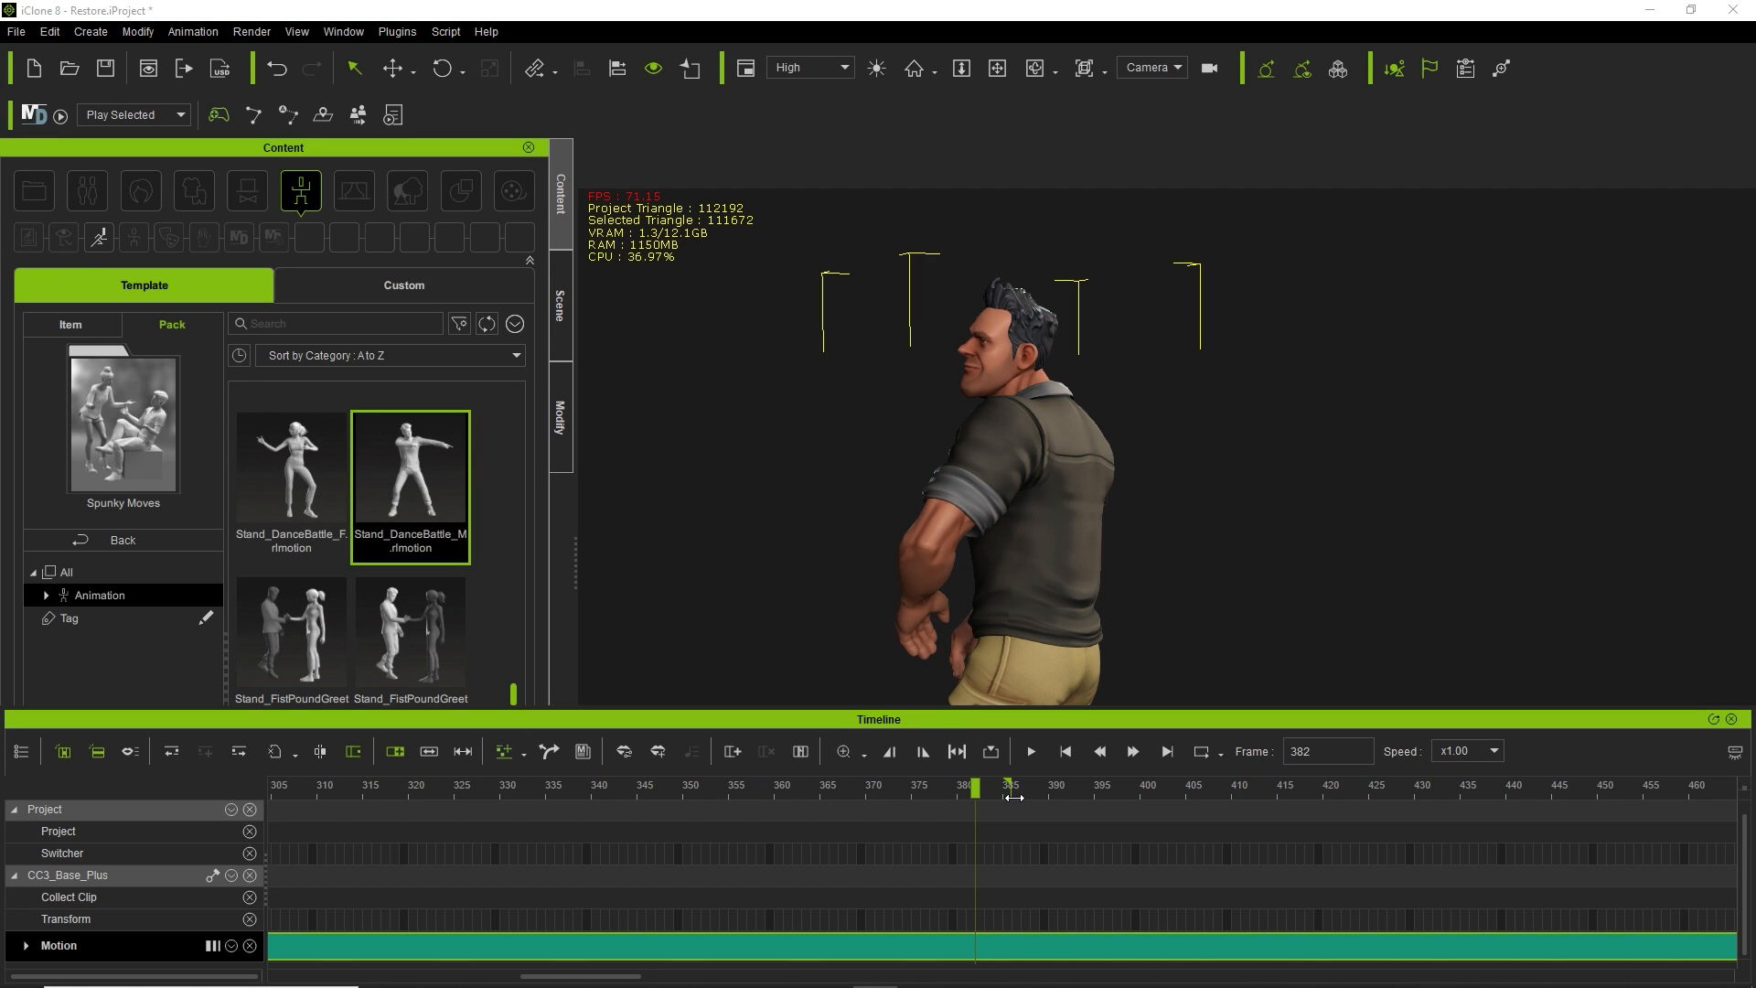
left_click_drag(1014, 798, 1084, 796)
left_click(1022, 944)
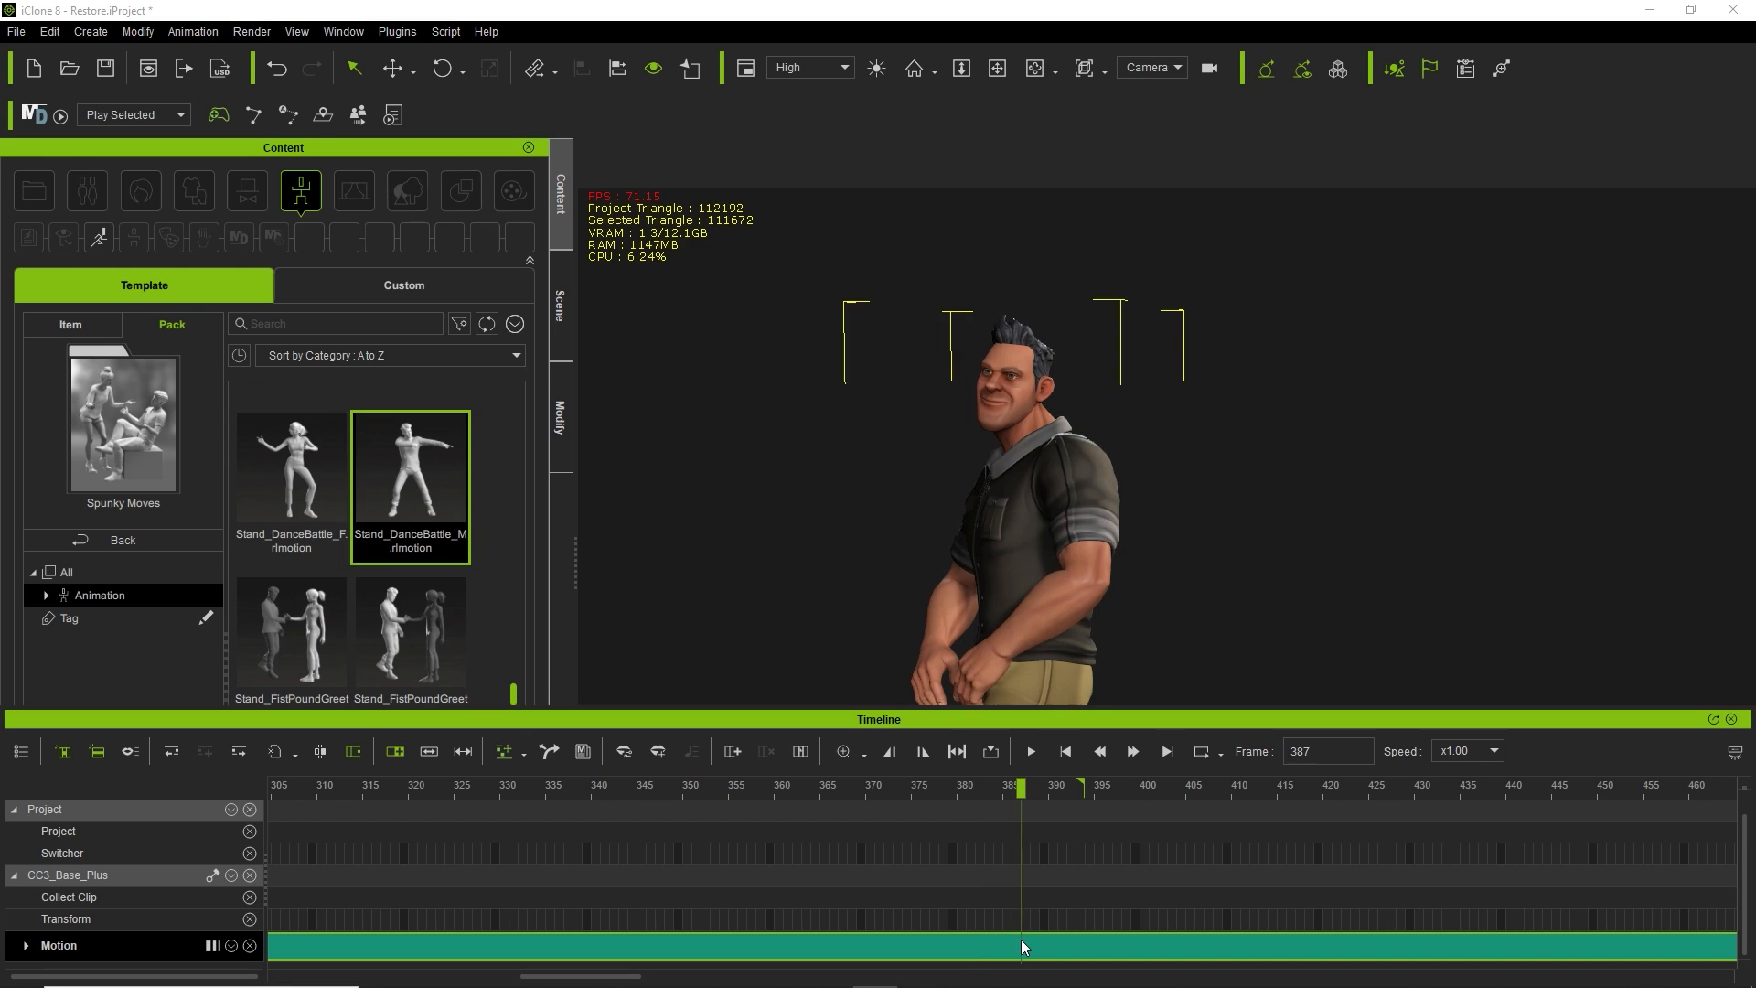
left_click(962, 756)
key("space")
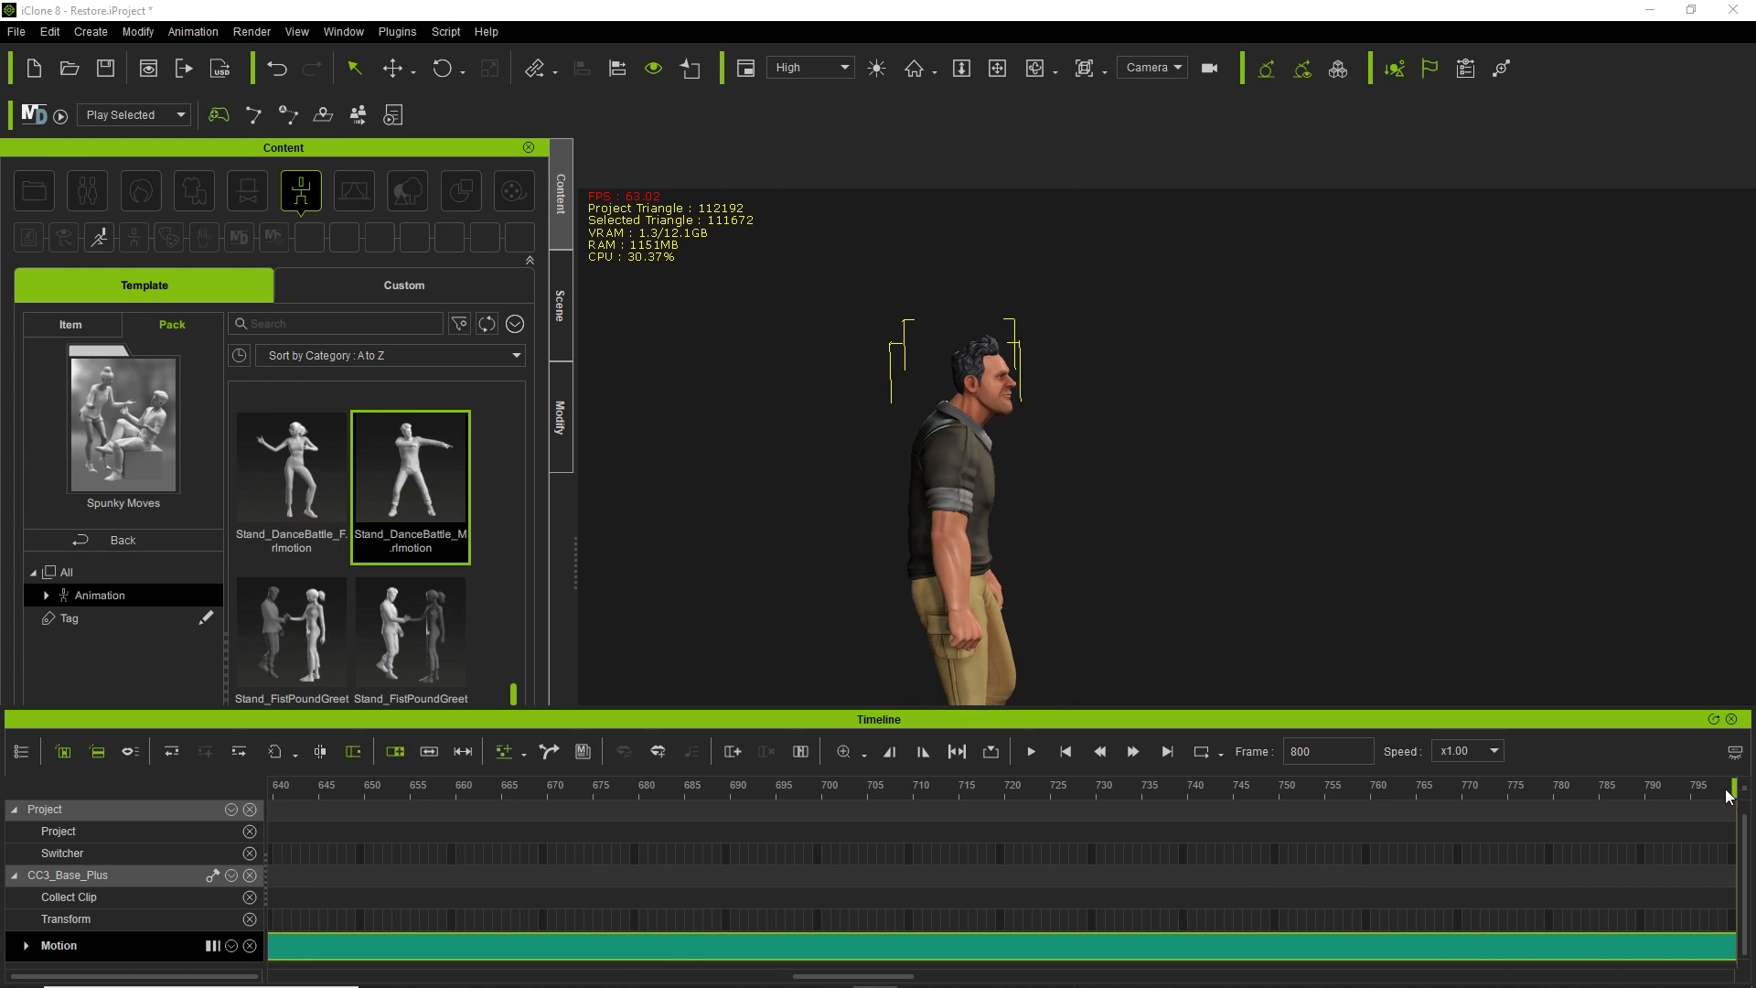
Scrub back through frames 723 and 678 to 691, then briefly play and stop.
left_click_drag(1734, 787, 718, 836)
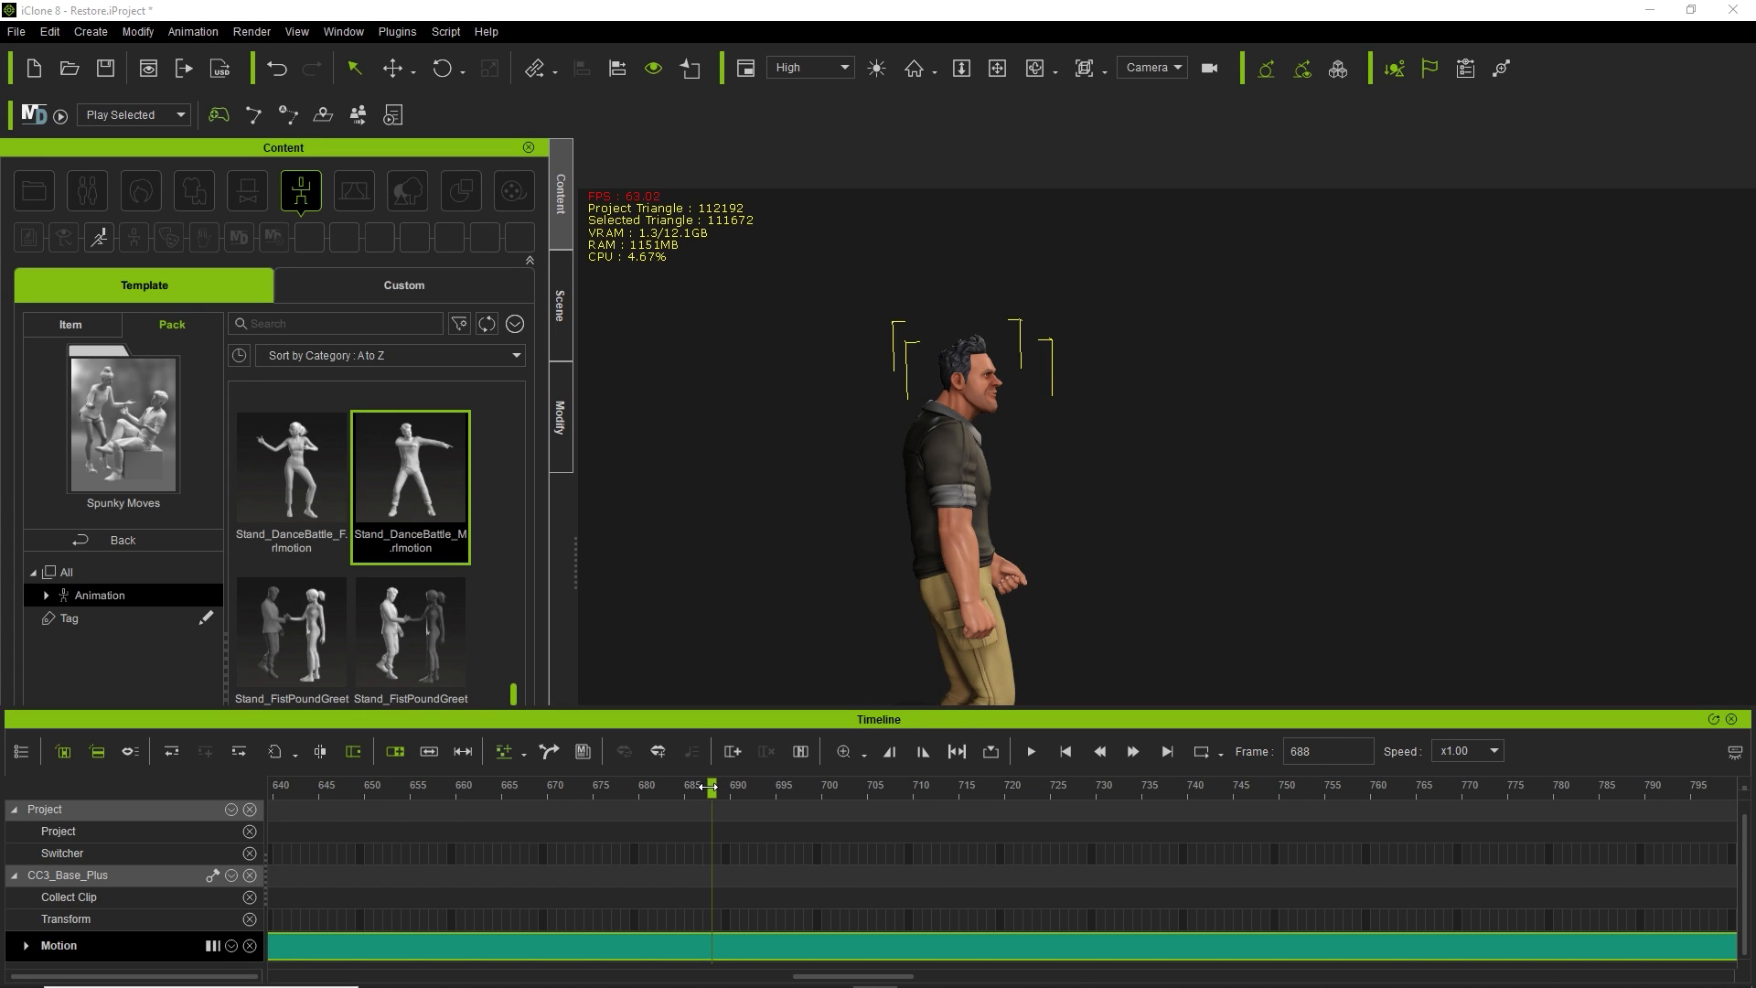
left_click_drag(712, 788, 620, 794)
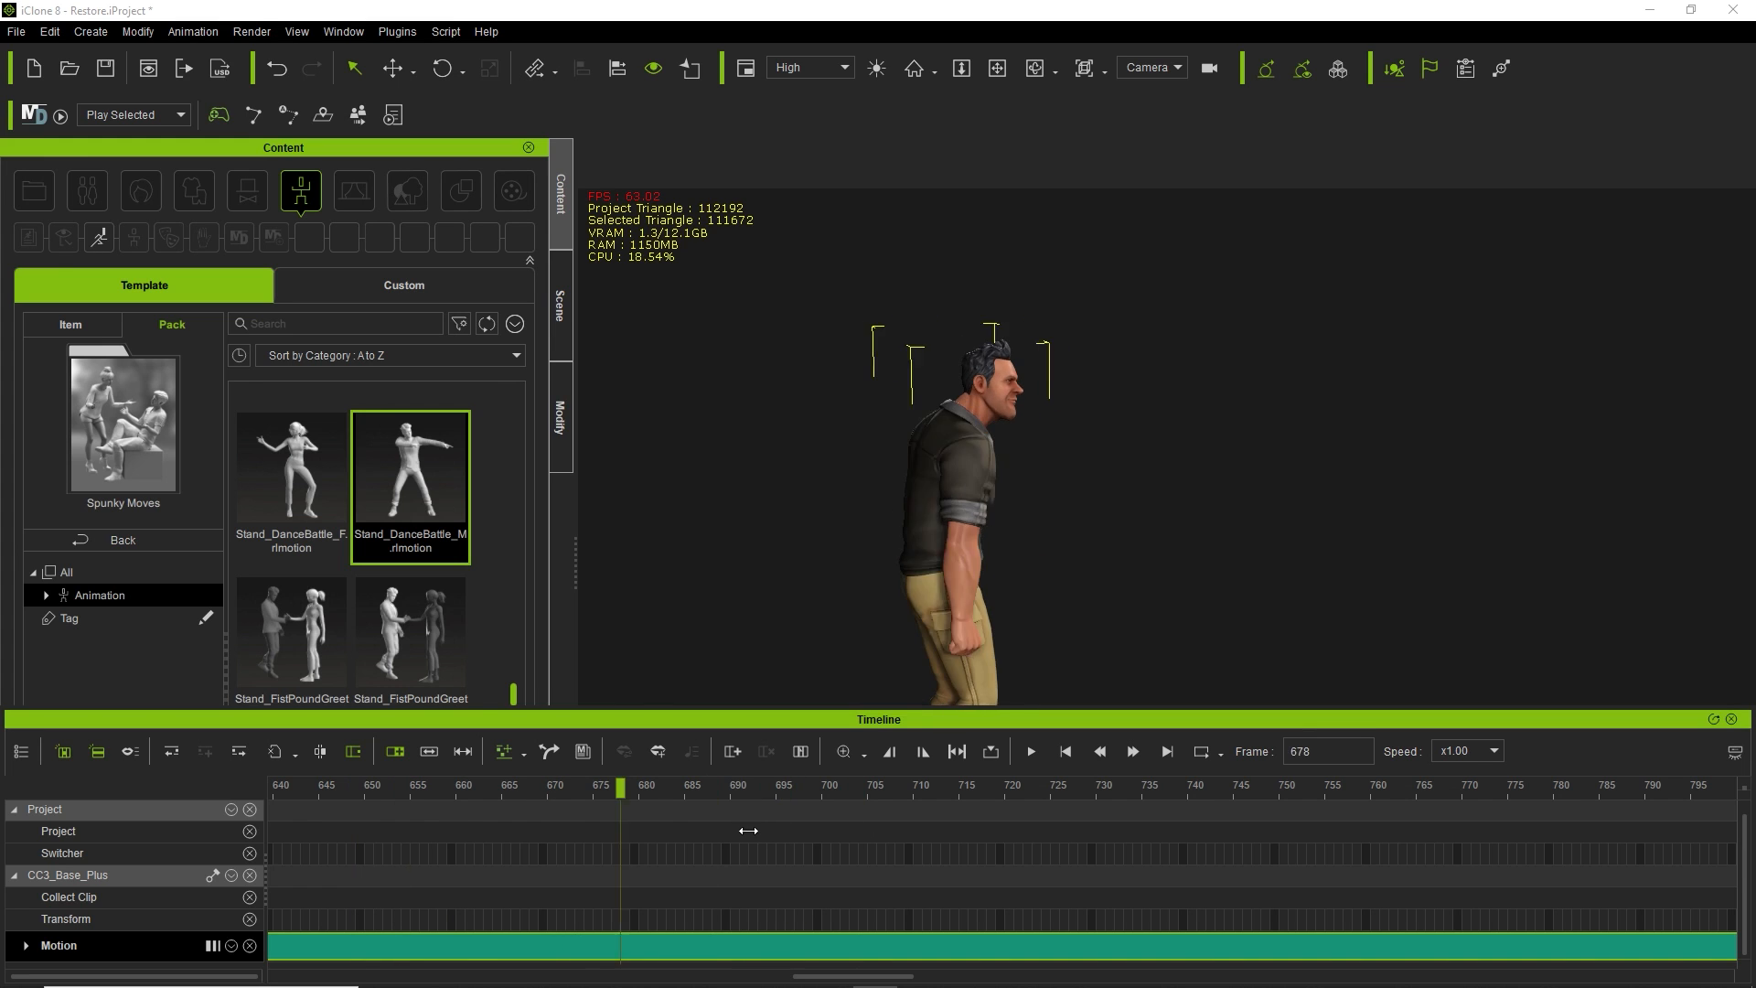
left_click_drag(748, 830, 739, 848)
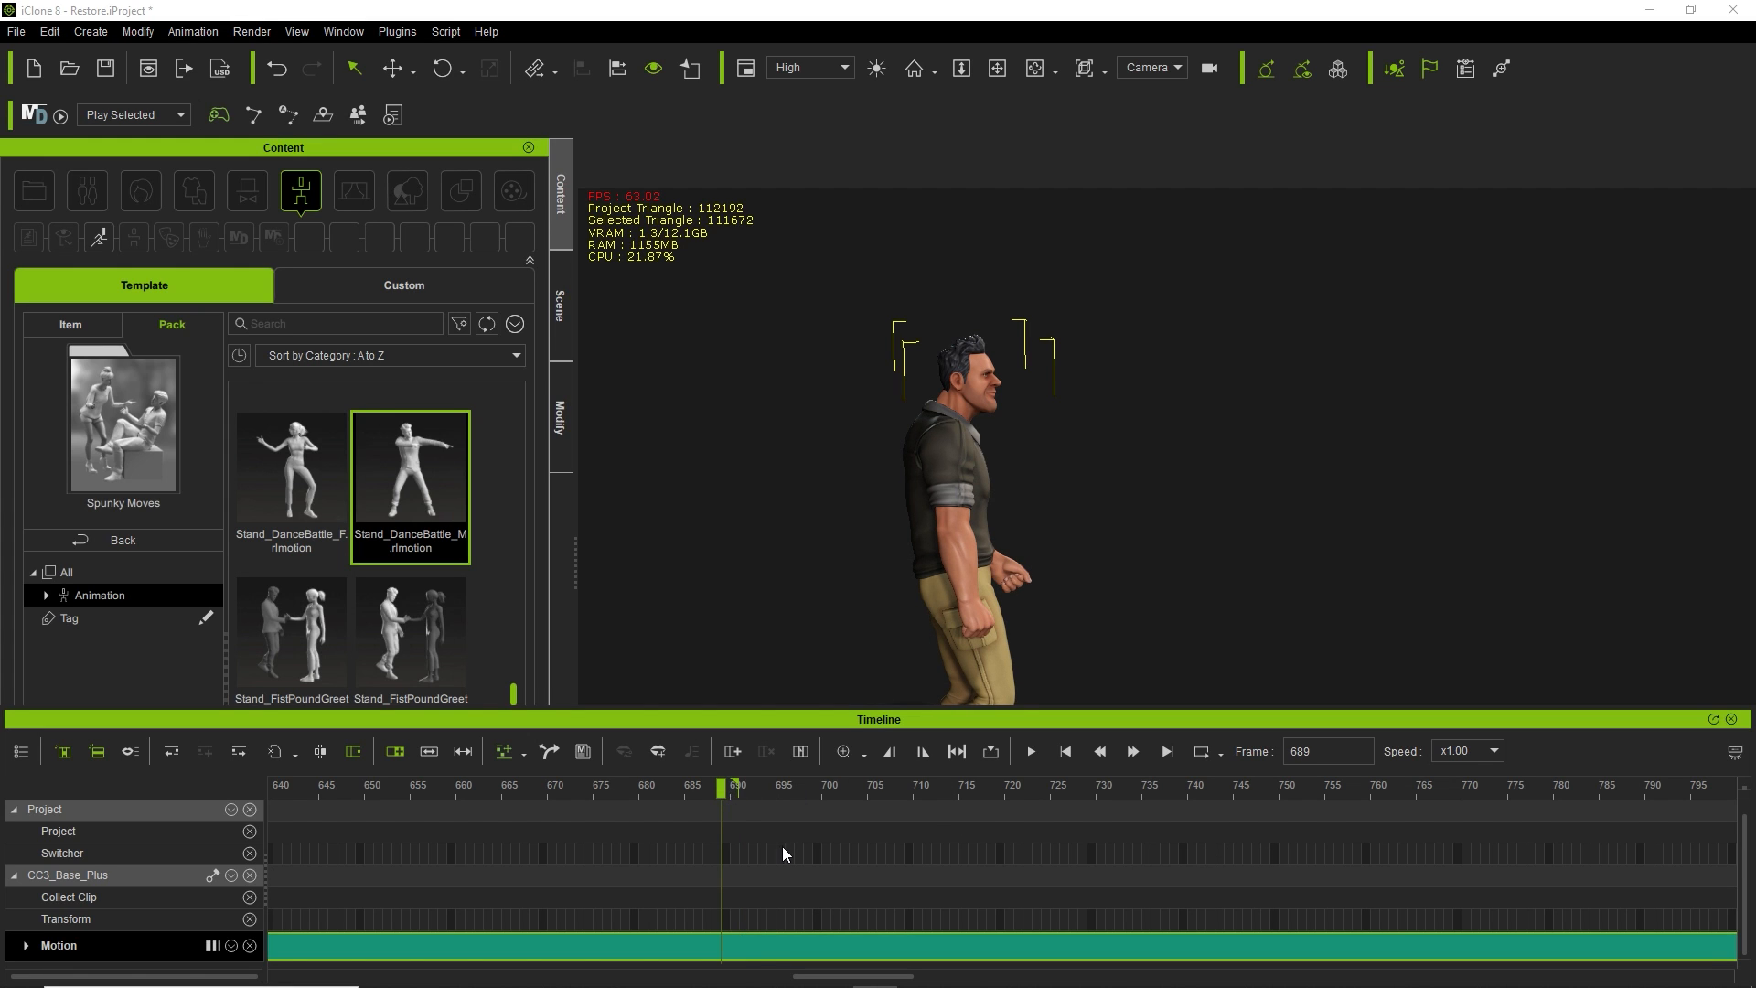
key("space")
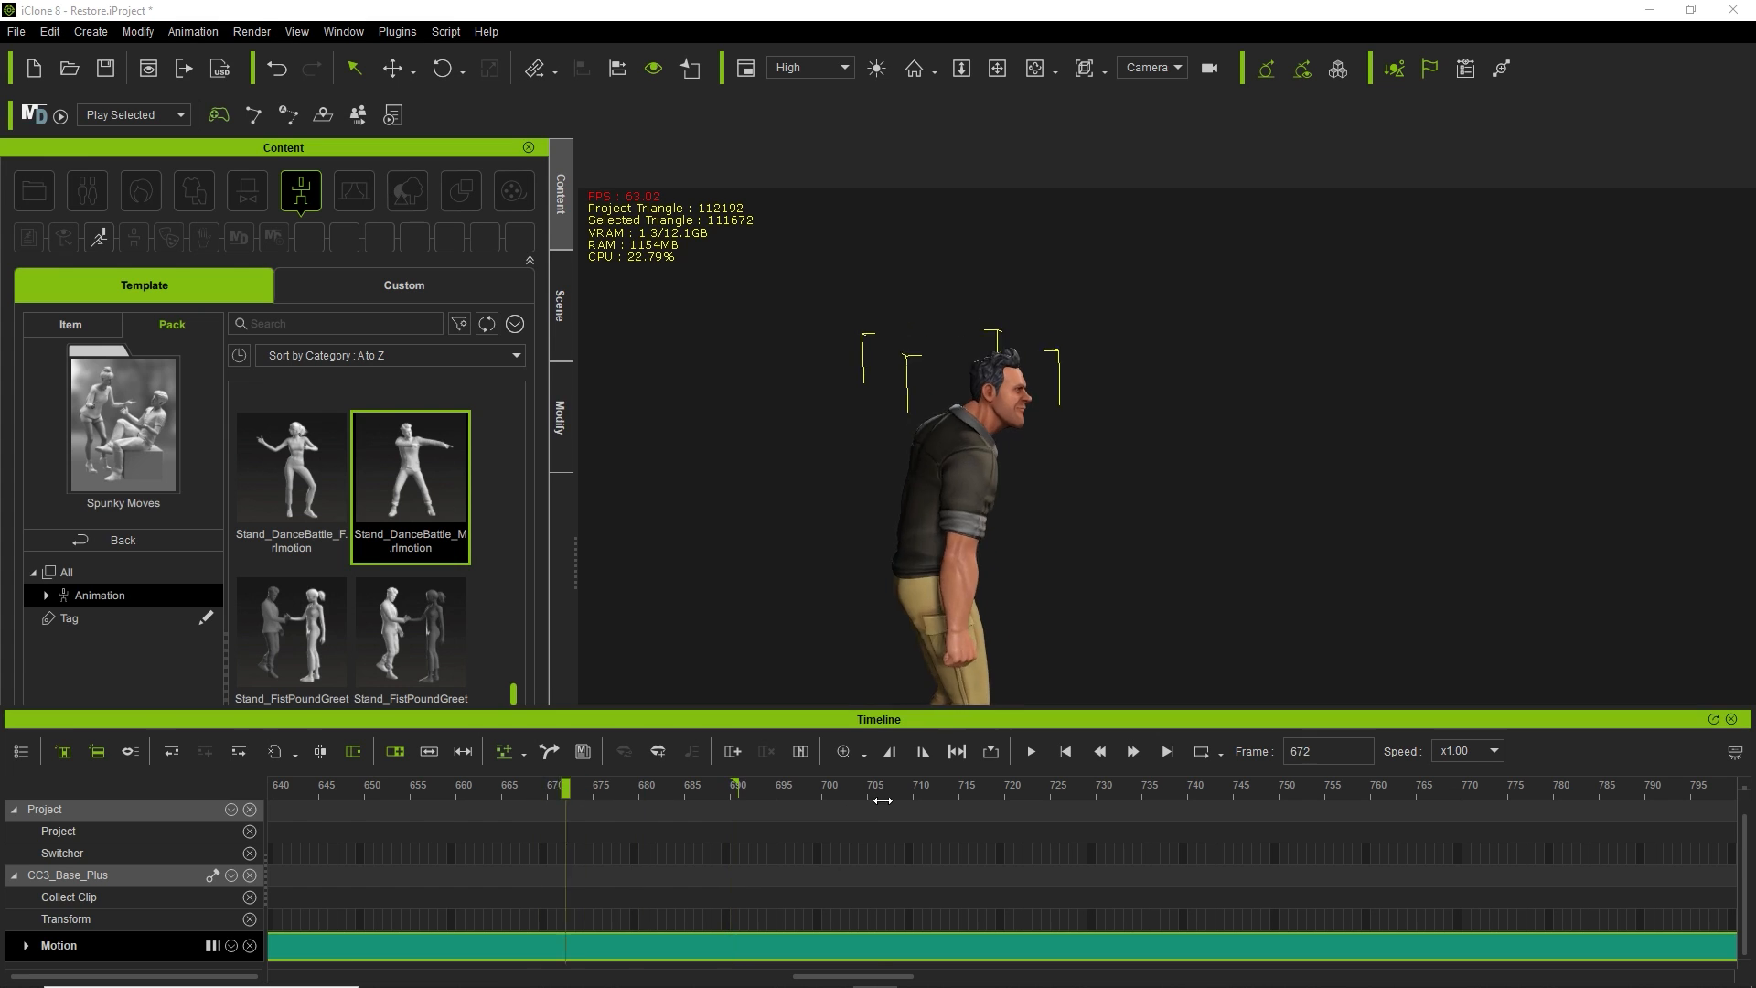
key("space")
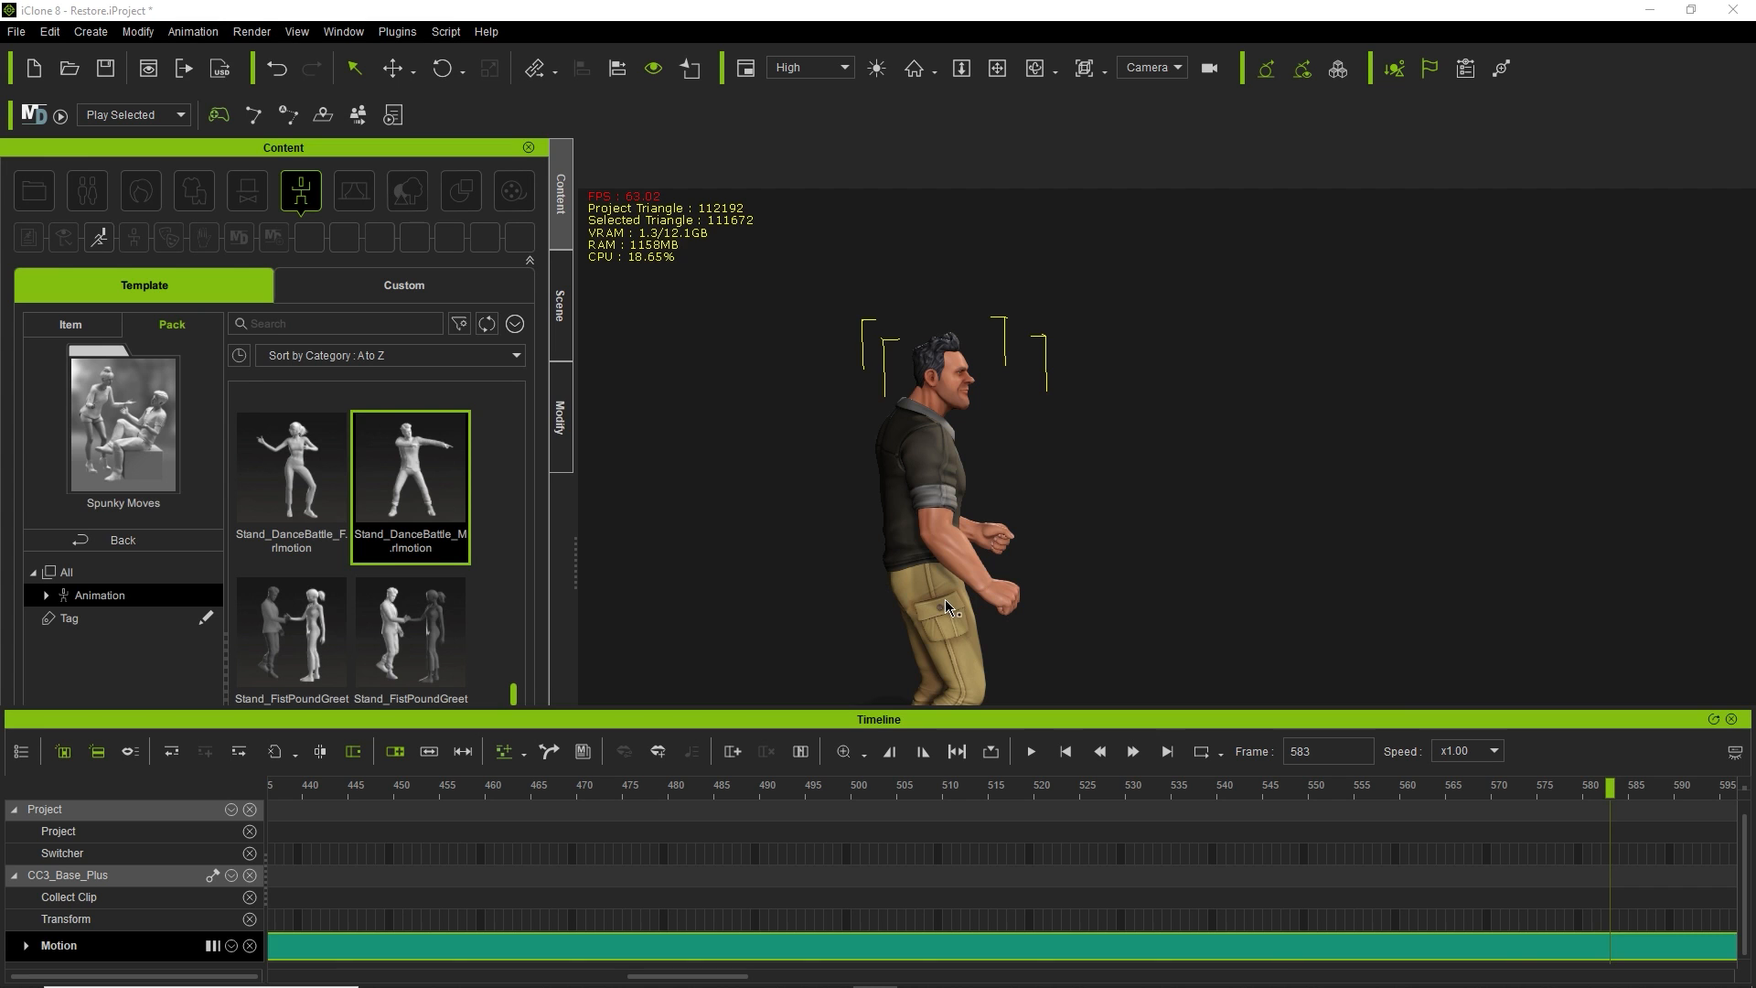
Orbit and zoom the viewport round to the character's front.
left_click_drag(1048, 552, 414, 527, "alt")
scroll(414, 527, "up", 5)
middle_click_drag(959, 483, 1093, 467, "alt")
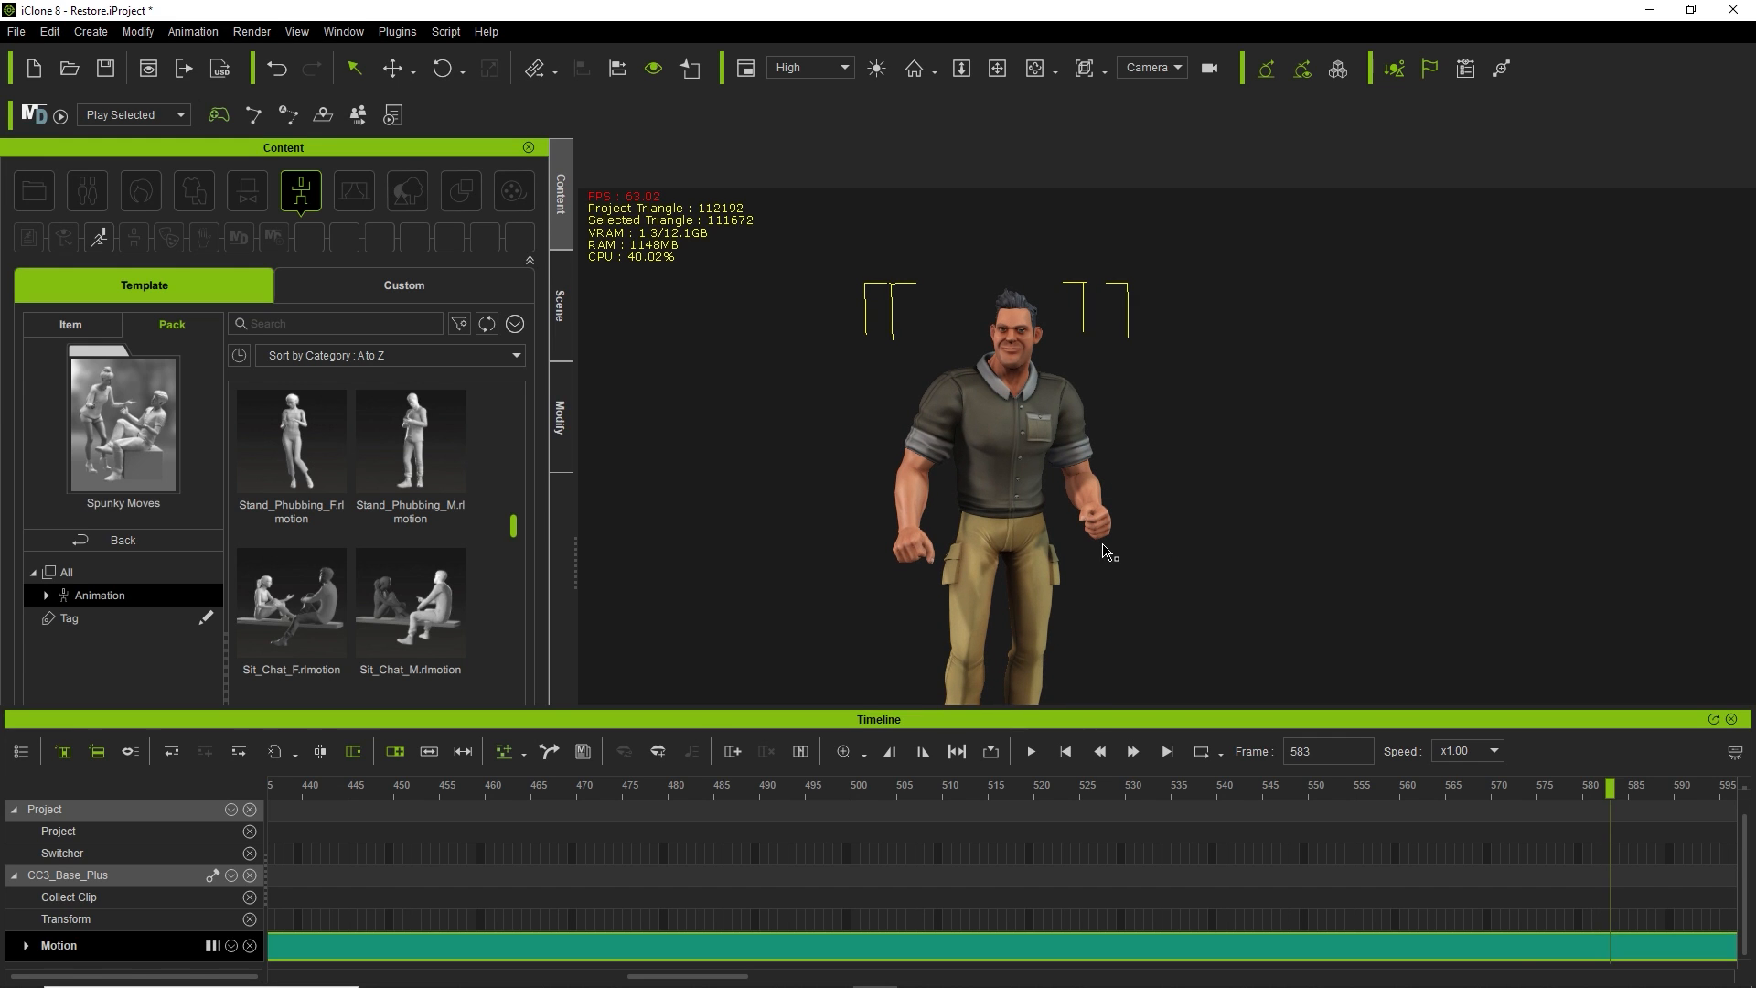
Open Edit Motion Layer from Modify > Motion and move its window to the left.
left_click(564, 393)
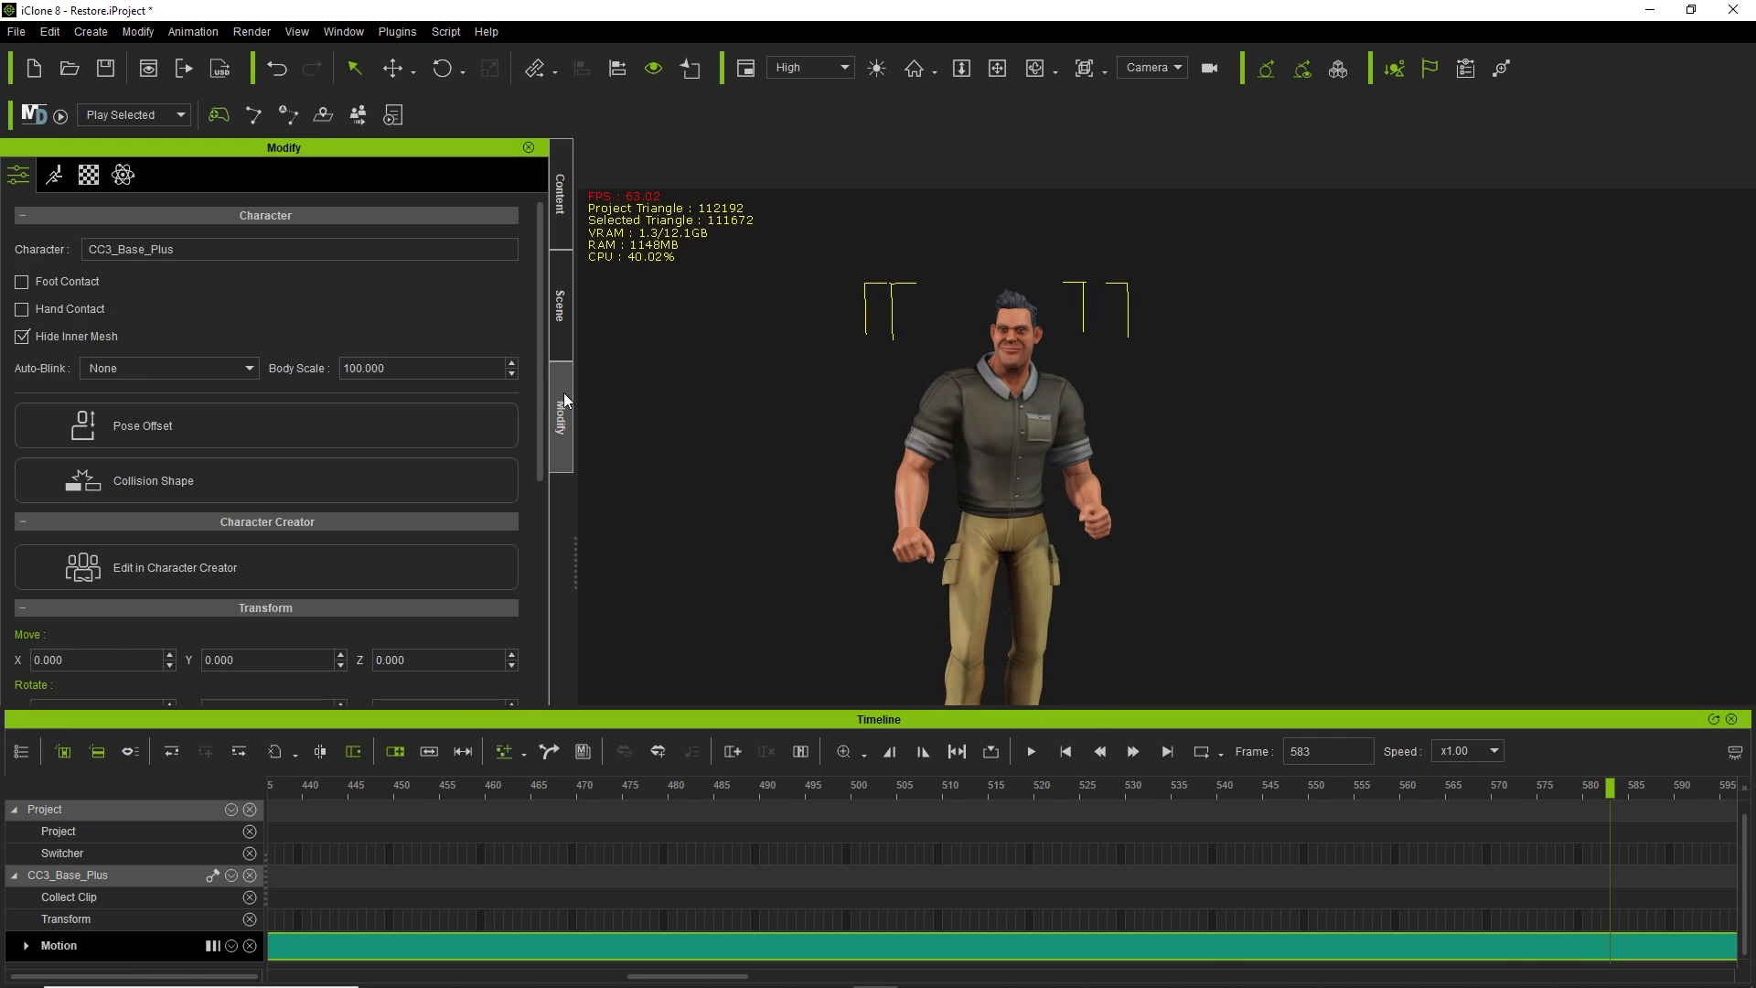
left_click(54, 175)
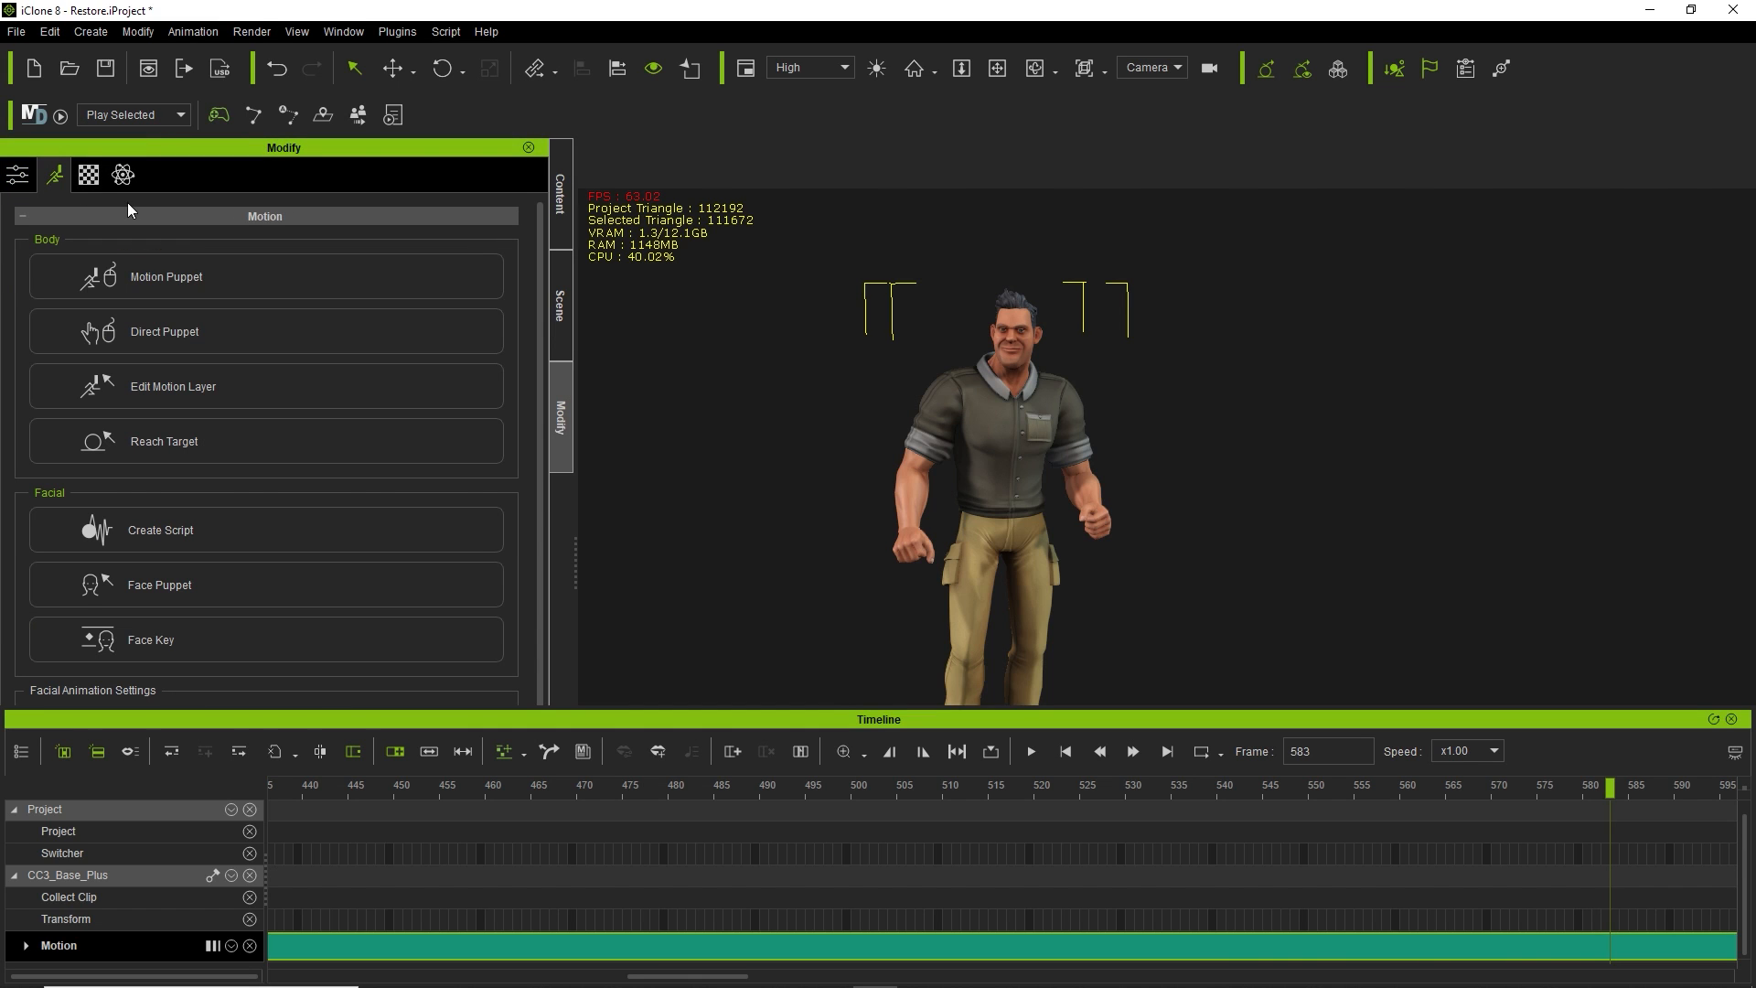
left_click(251, 396)
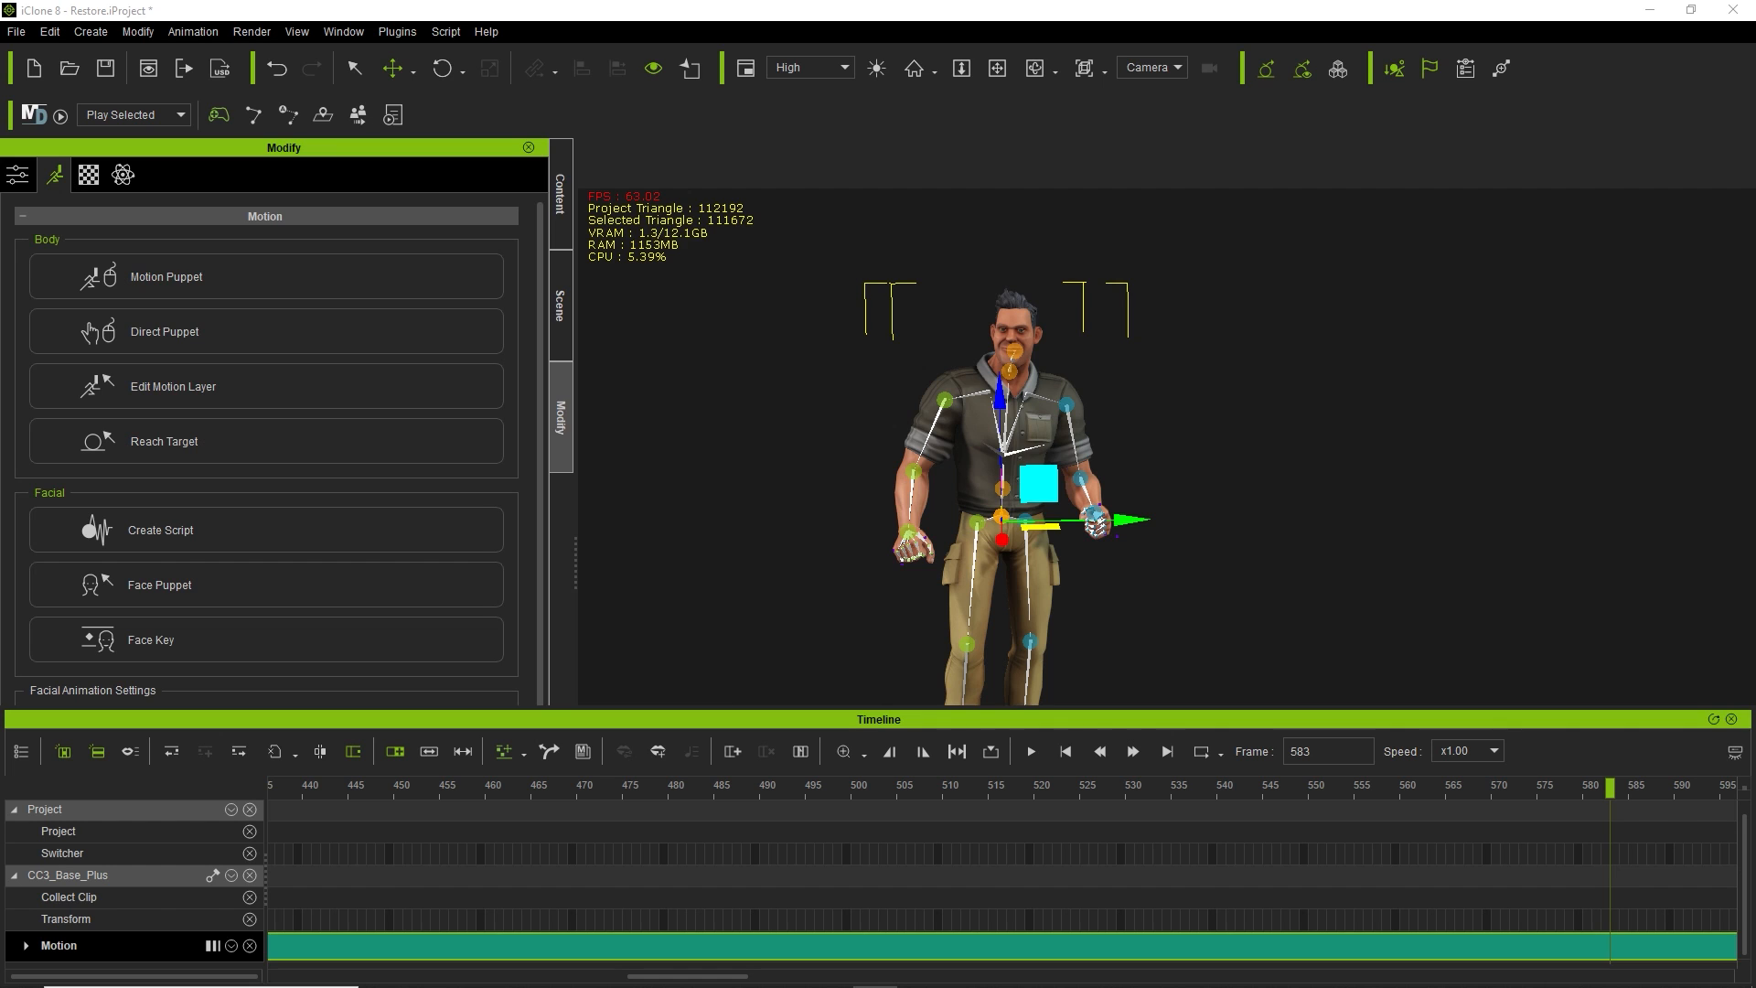
left_click_drag(578, 148, 258, 160)
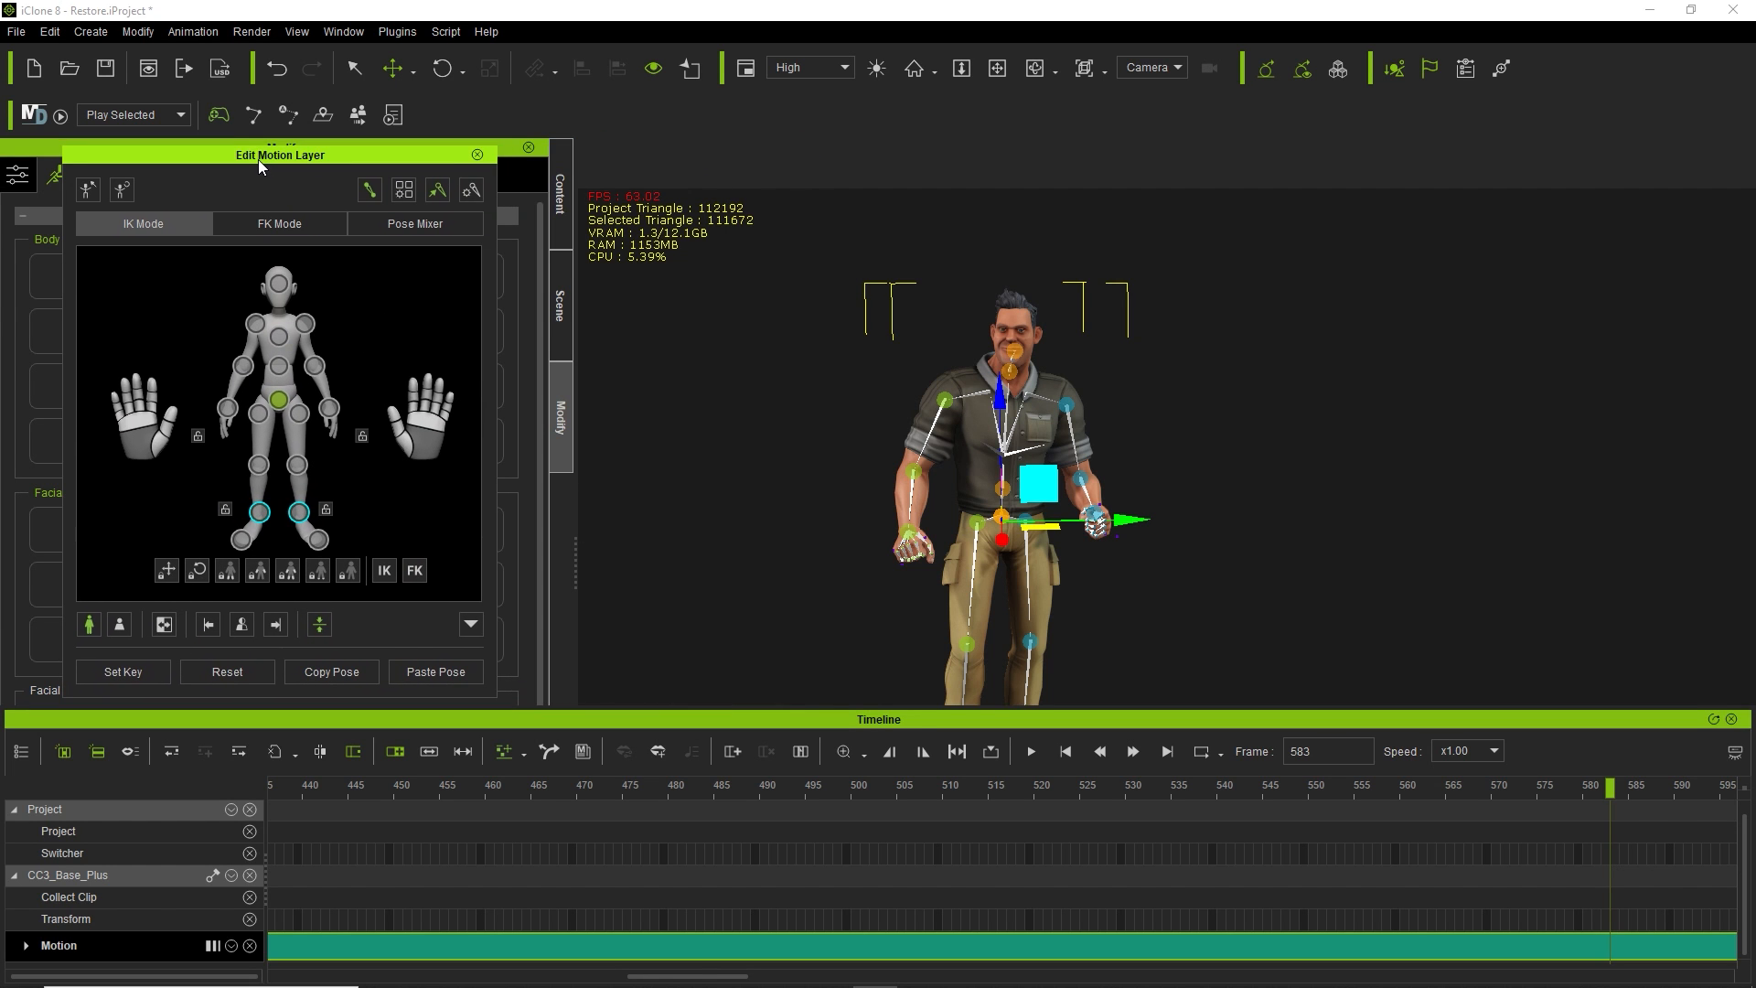
Select the character's left elbow IK node in the Edit Motion Layer body map.
left_click(322, 384)
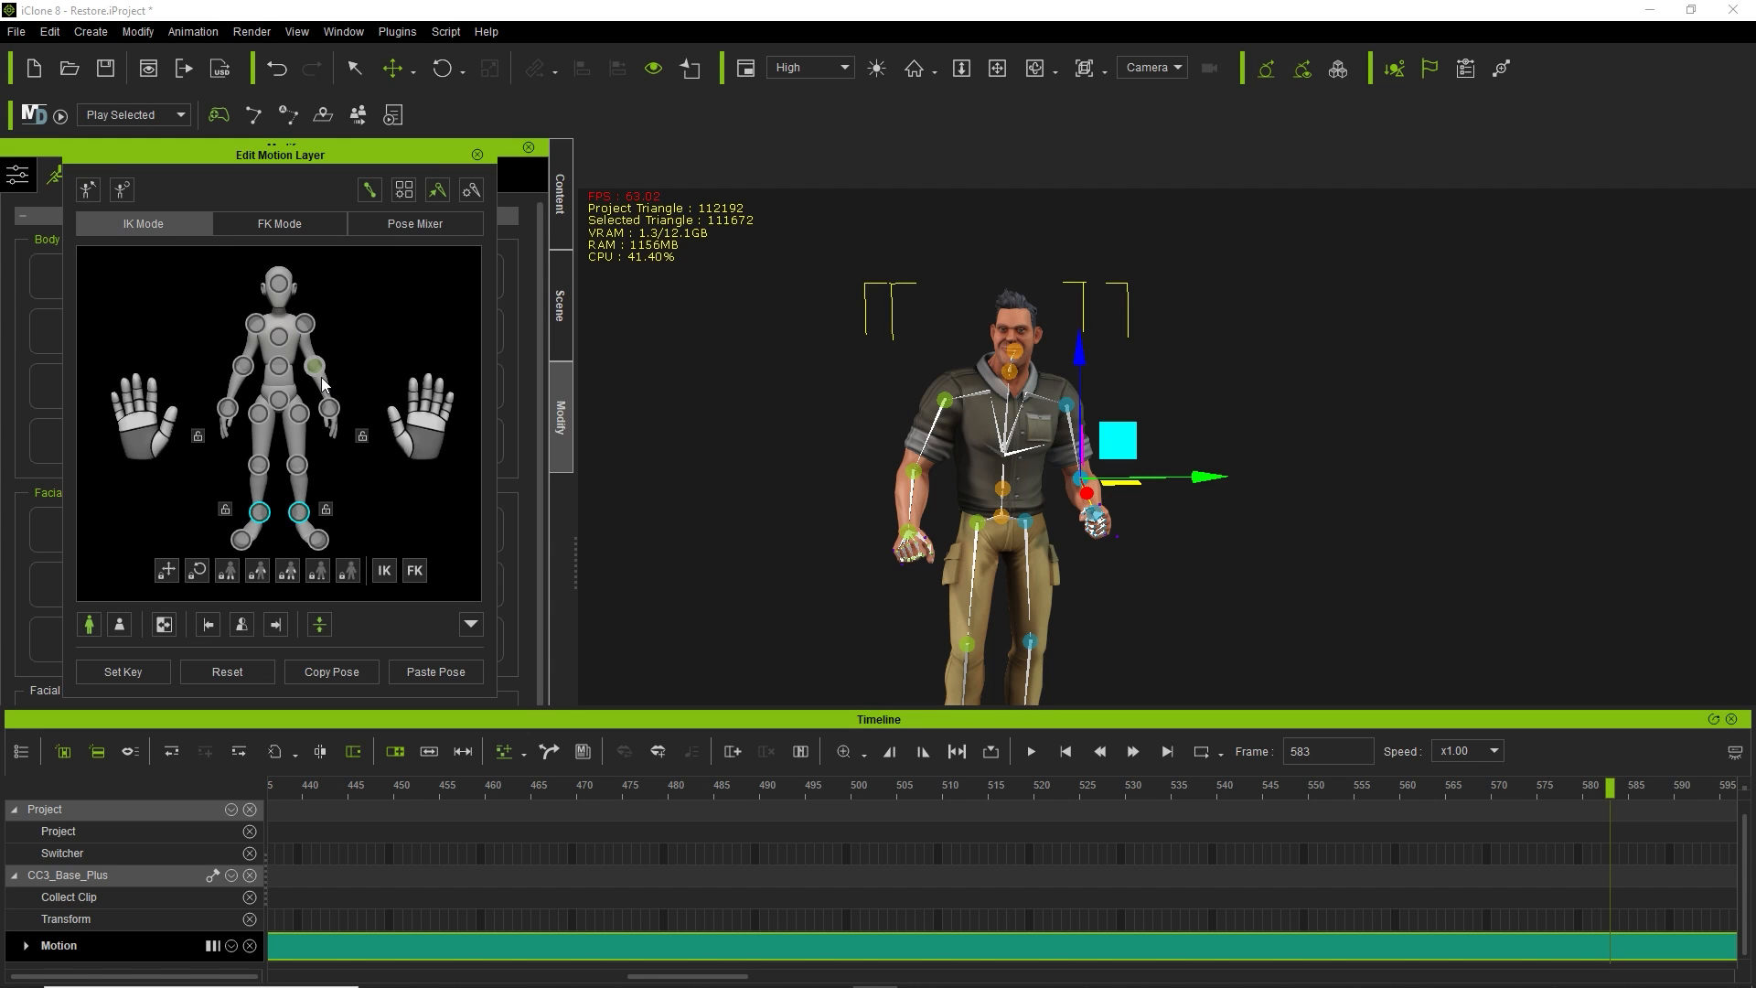
left_click(303, 324)
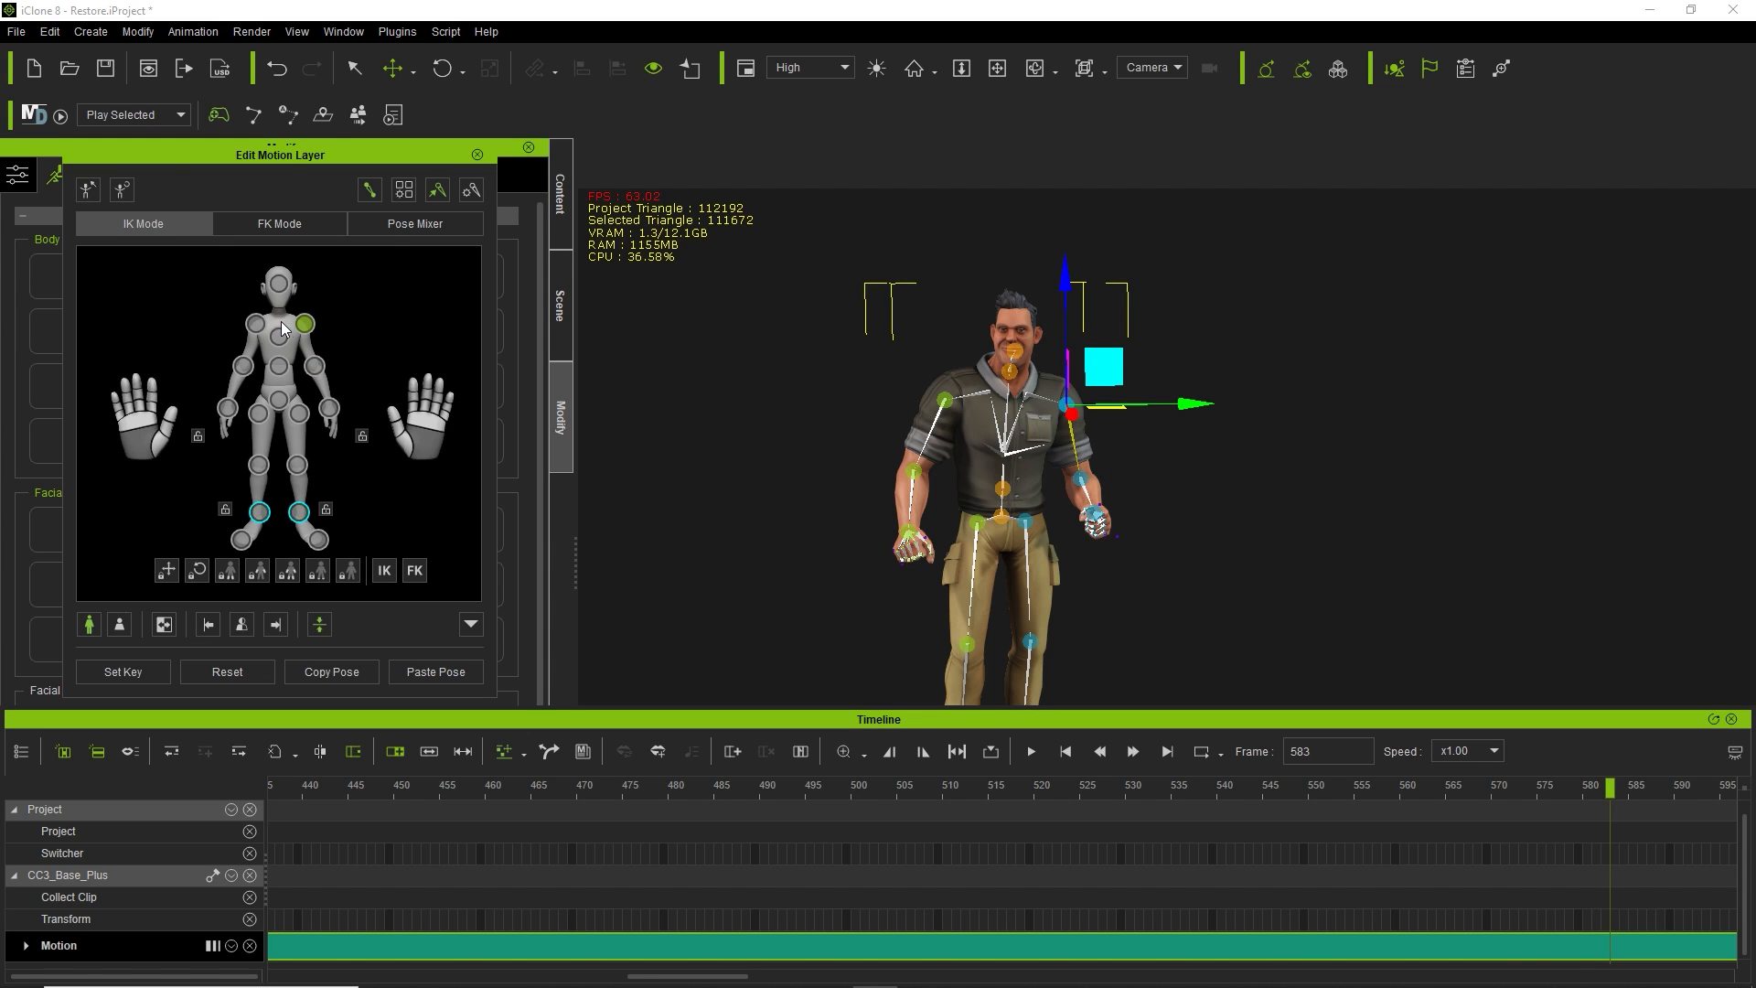
left_click(265, 323)
left_click(277, 338)
left_click(279, 365)
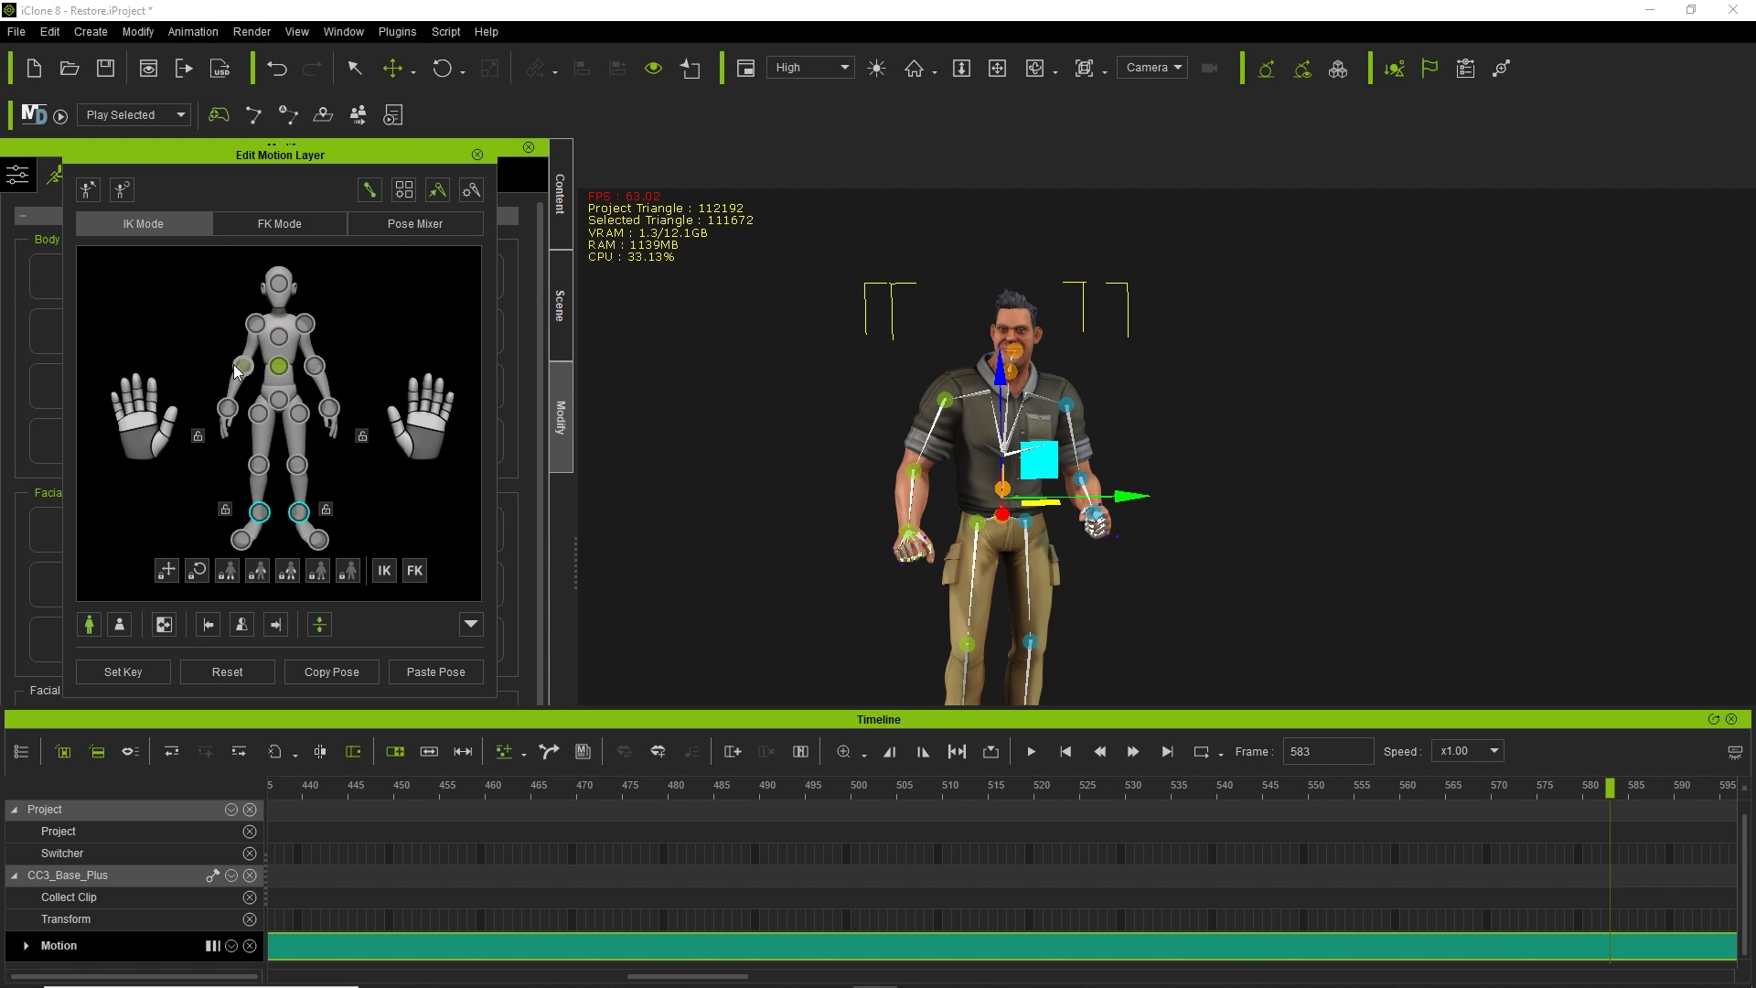
left_click(241, 367)
left_click(227, 408)
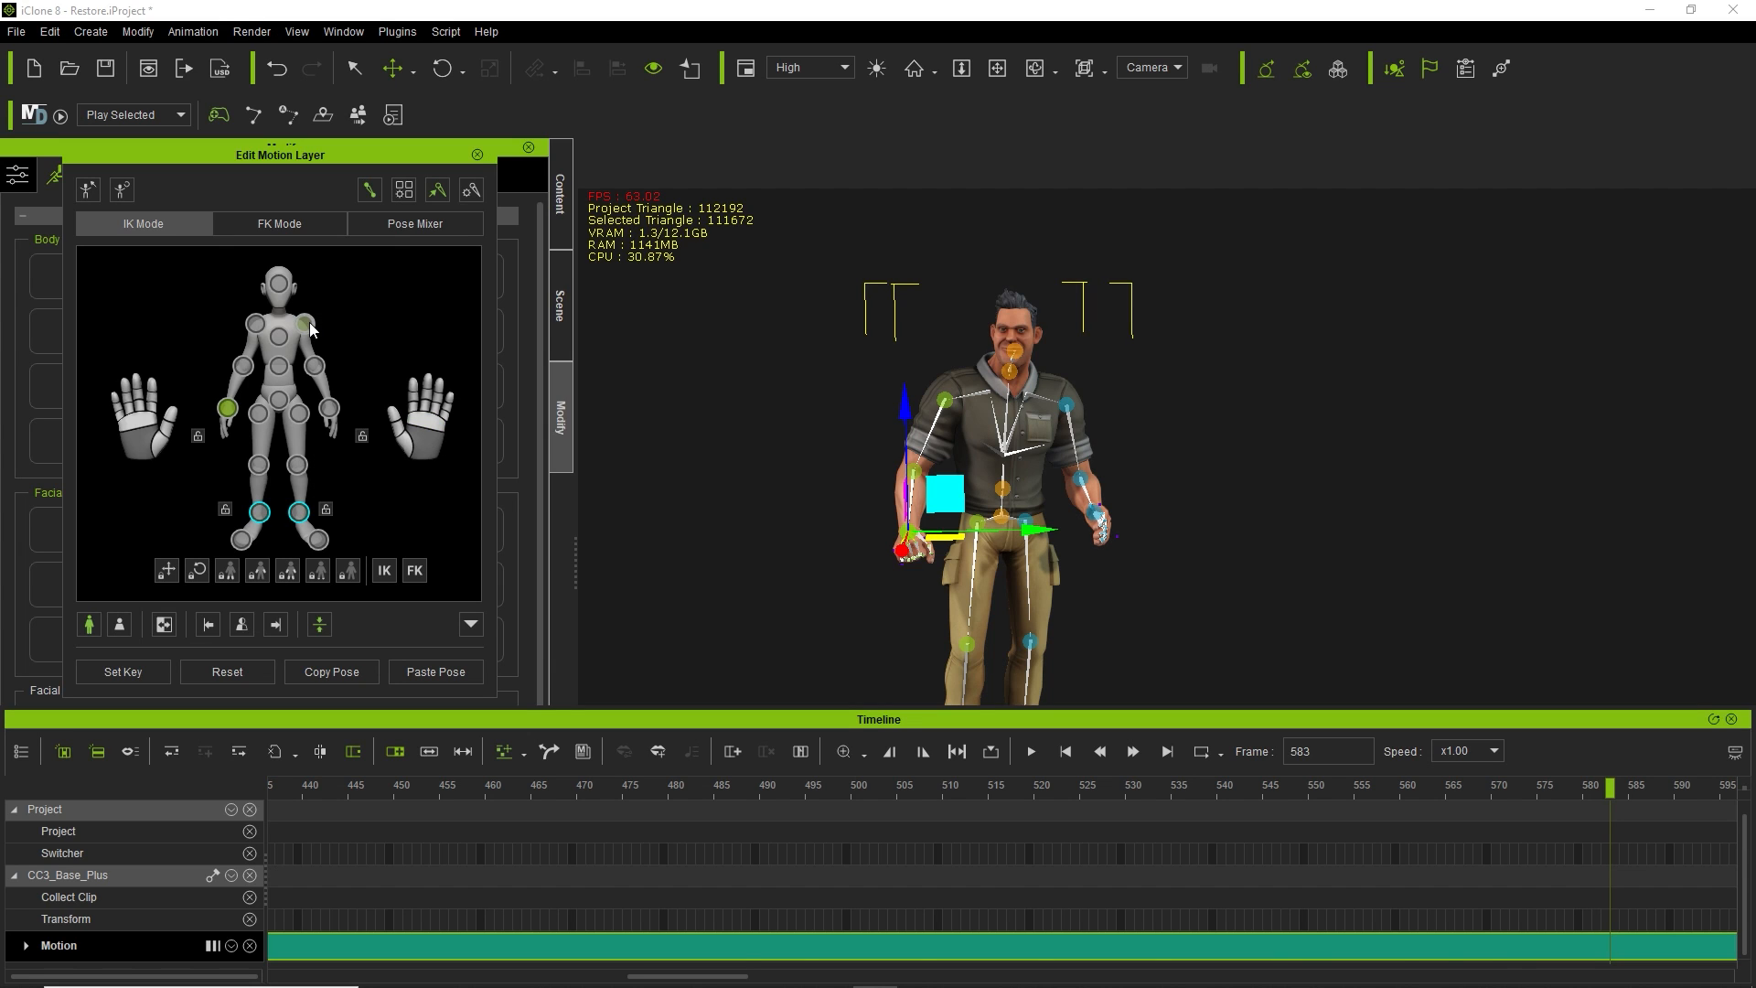
left_click(316, 366)
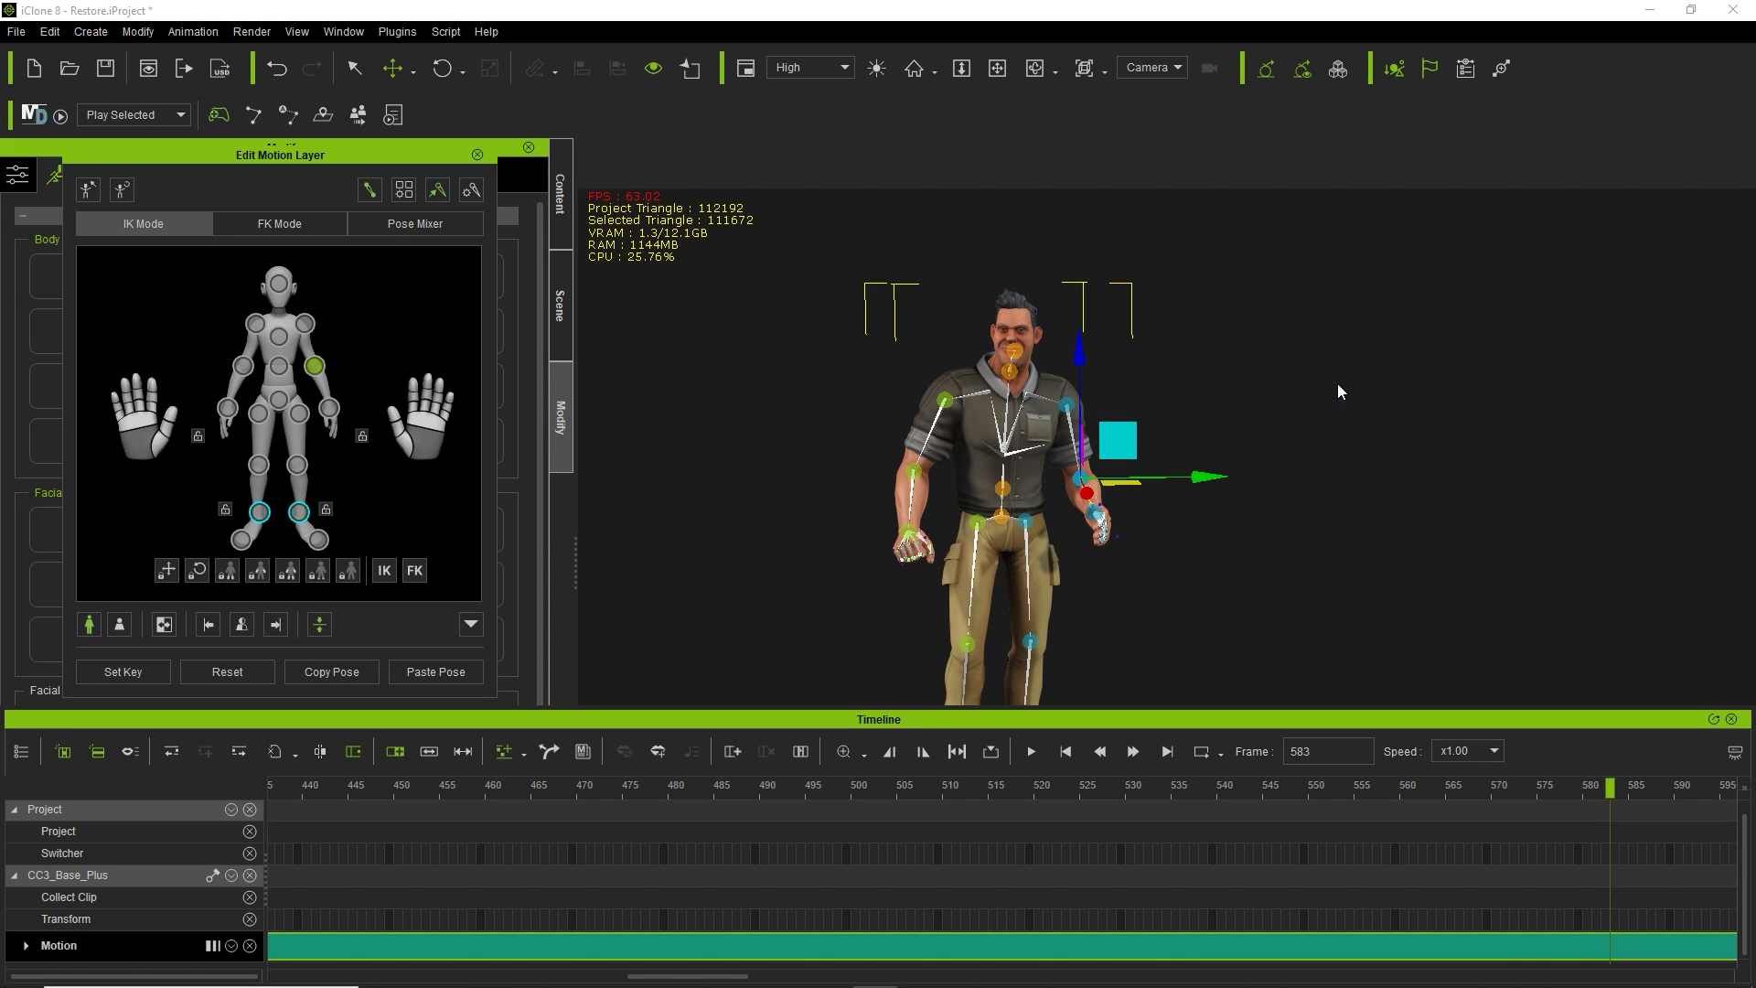
Switch to the rotate gizmo and rotate the left forearm outward, then back before the hip.
key("w")
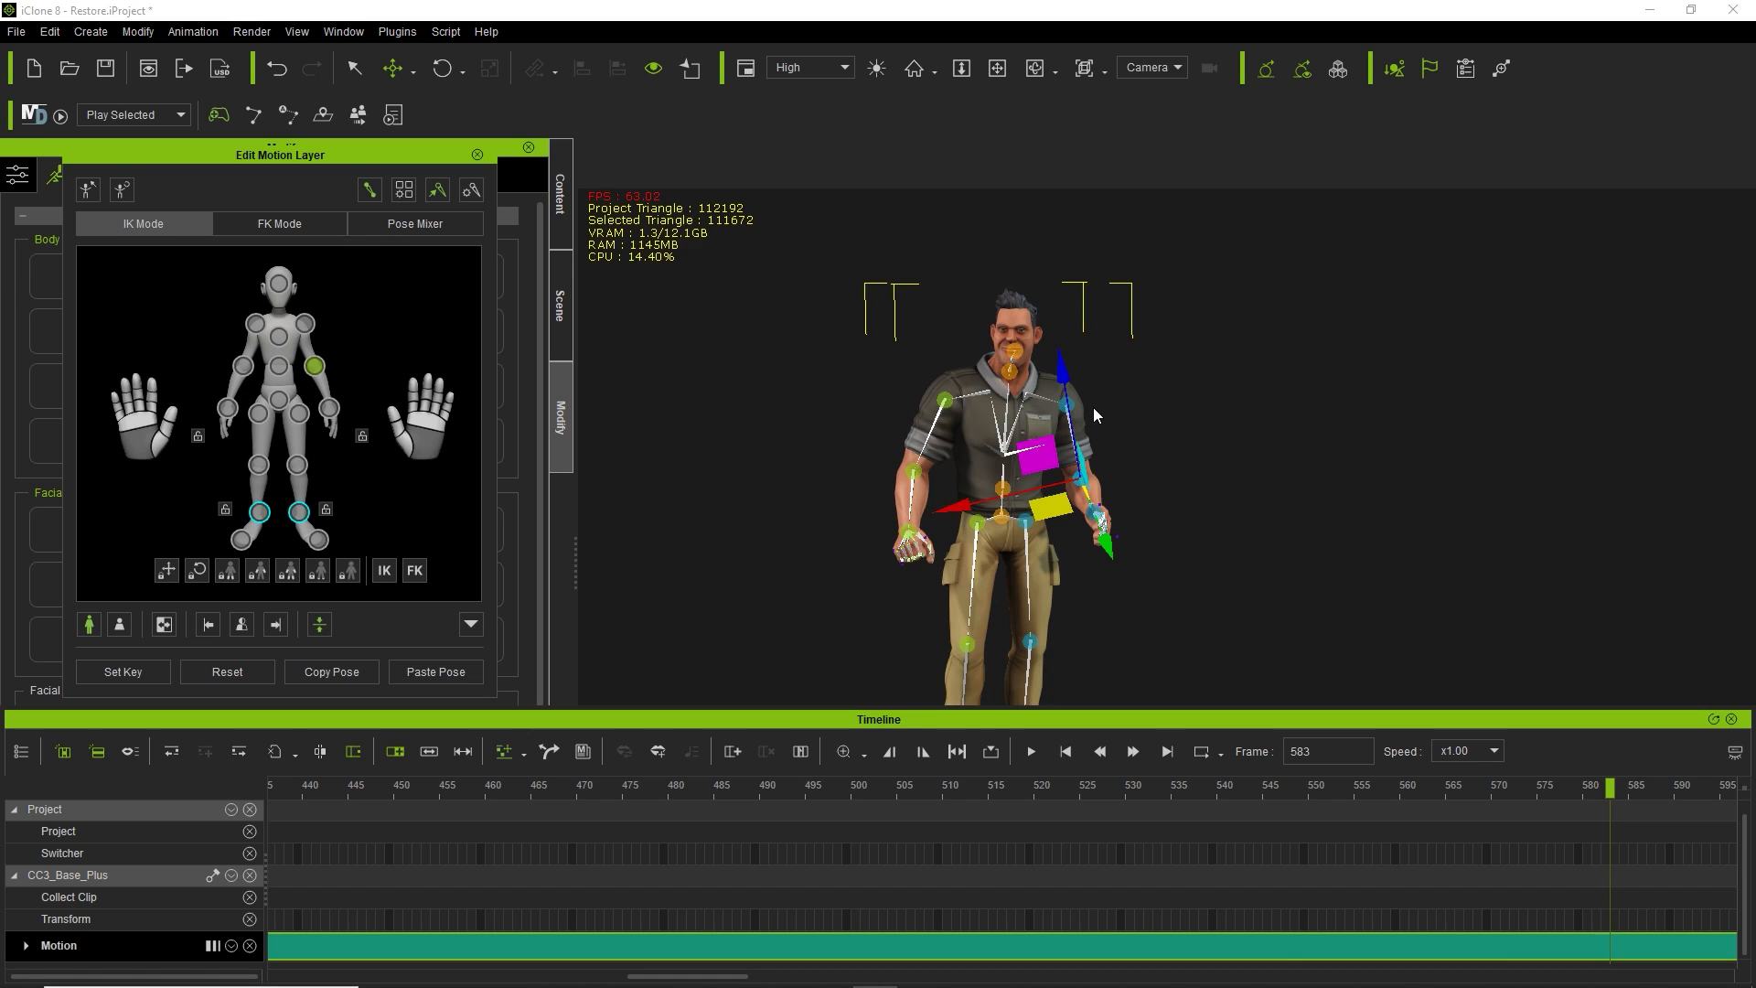
key("w")
key("w")
key("w")
key("w")
key("w")
key("w")
key("w")
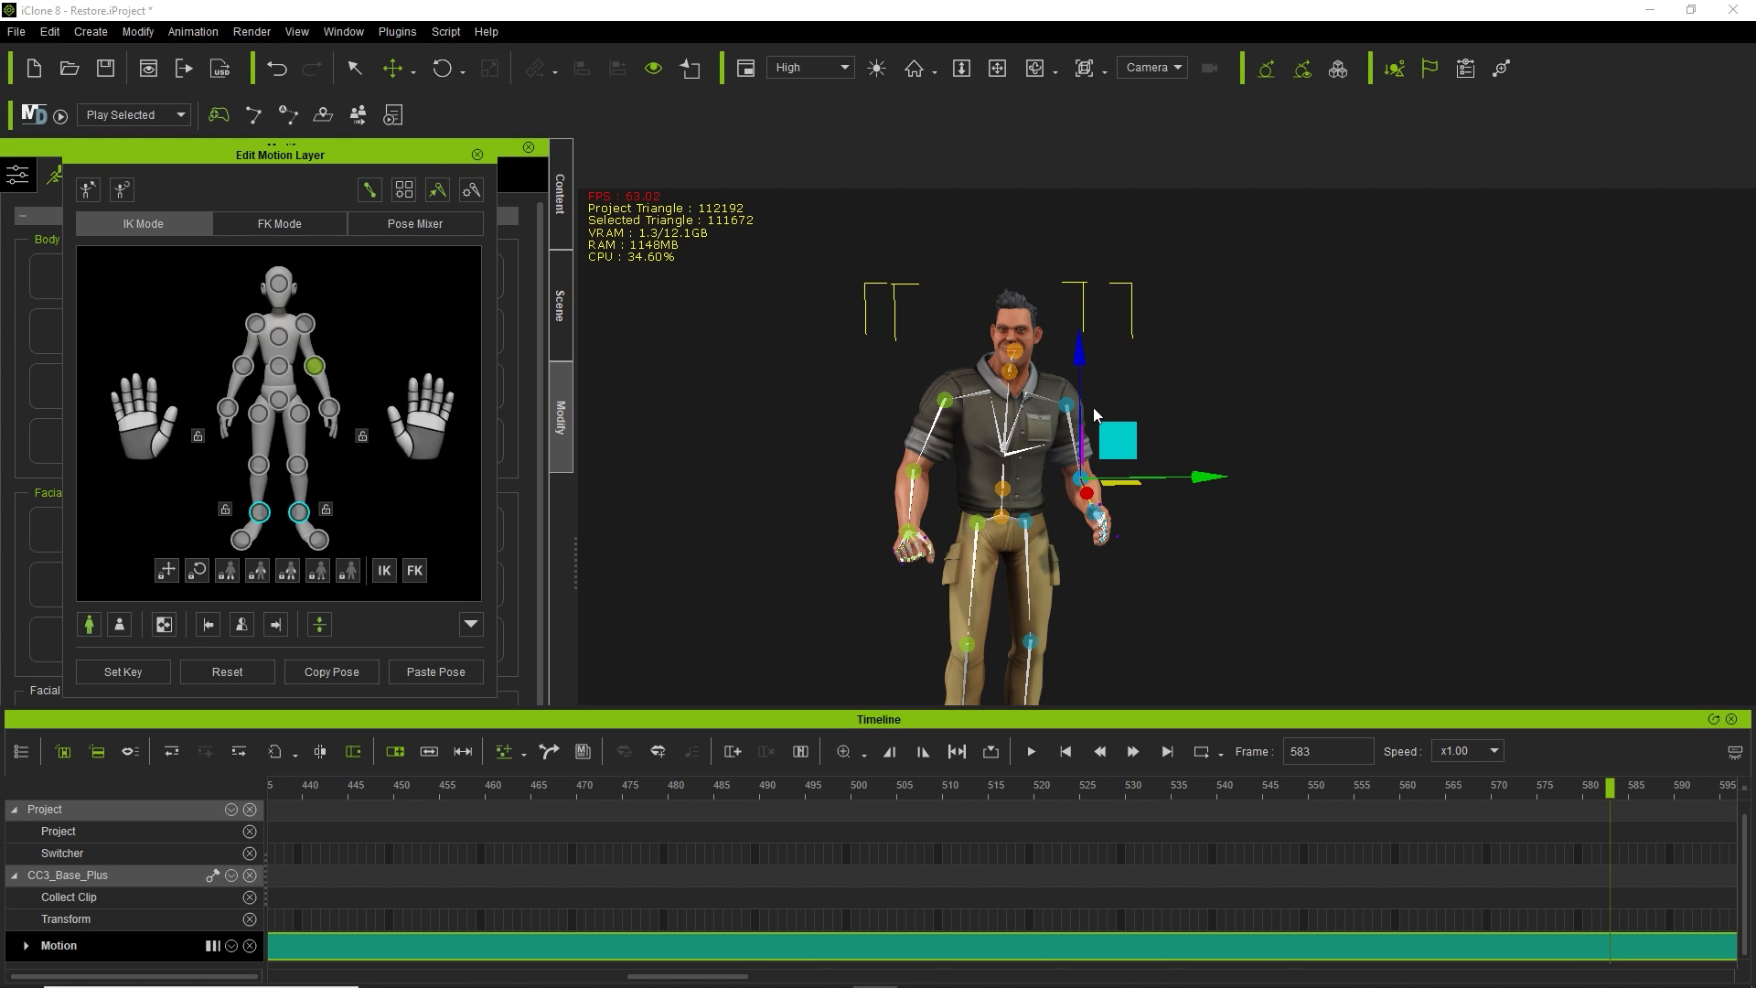
key("w")
key("w")
key("w")
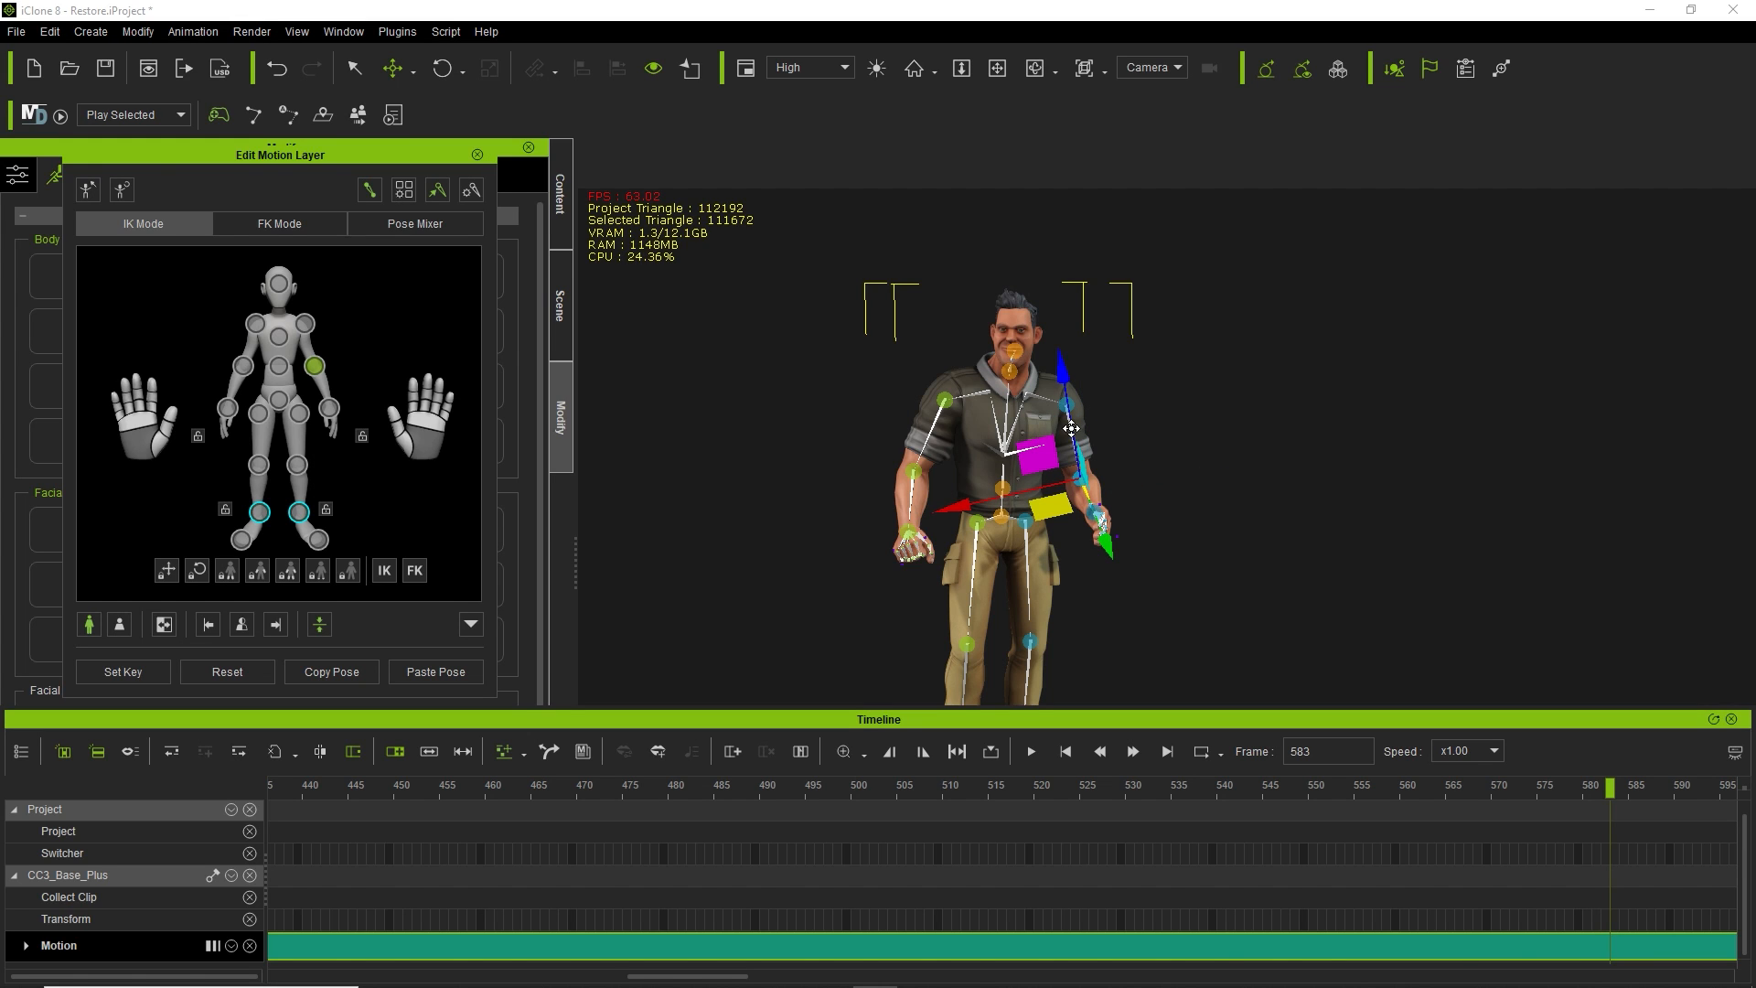
key("e")
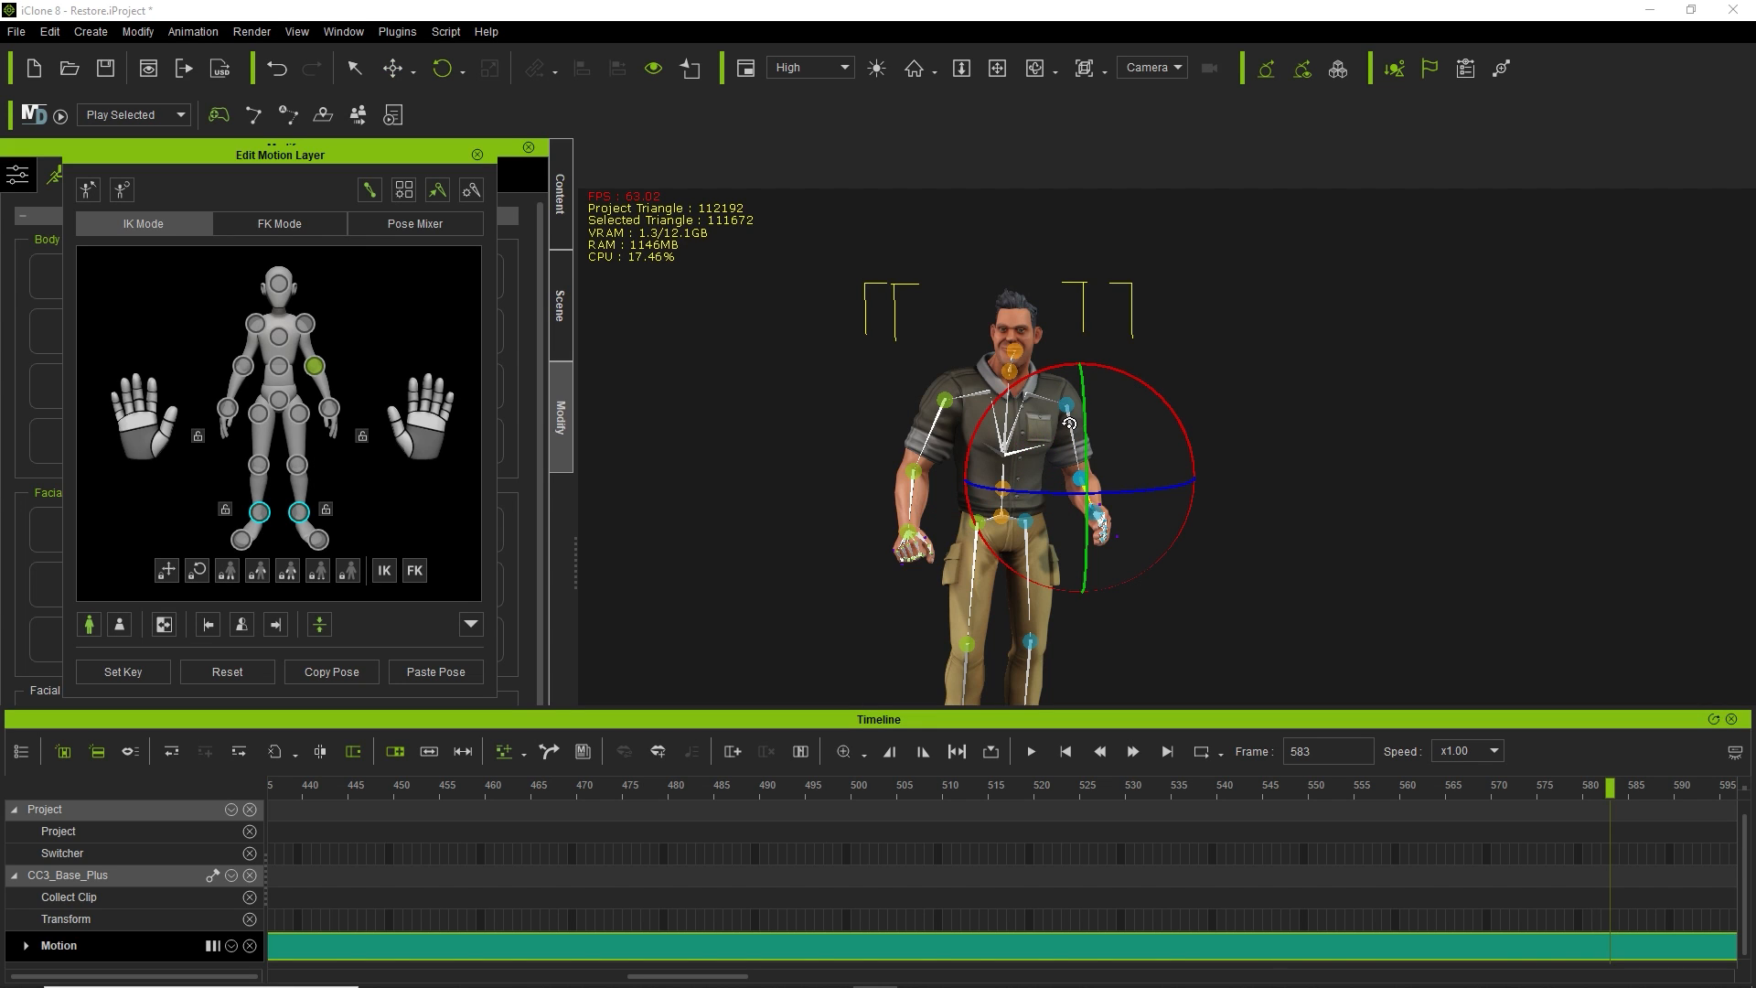
left_click_drag(1110, 492, 1134, 492)
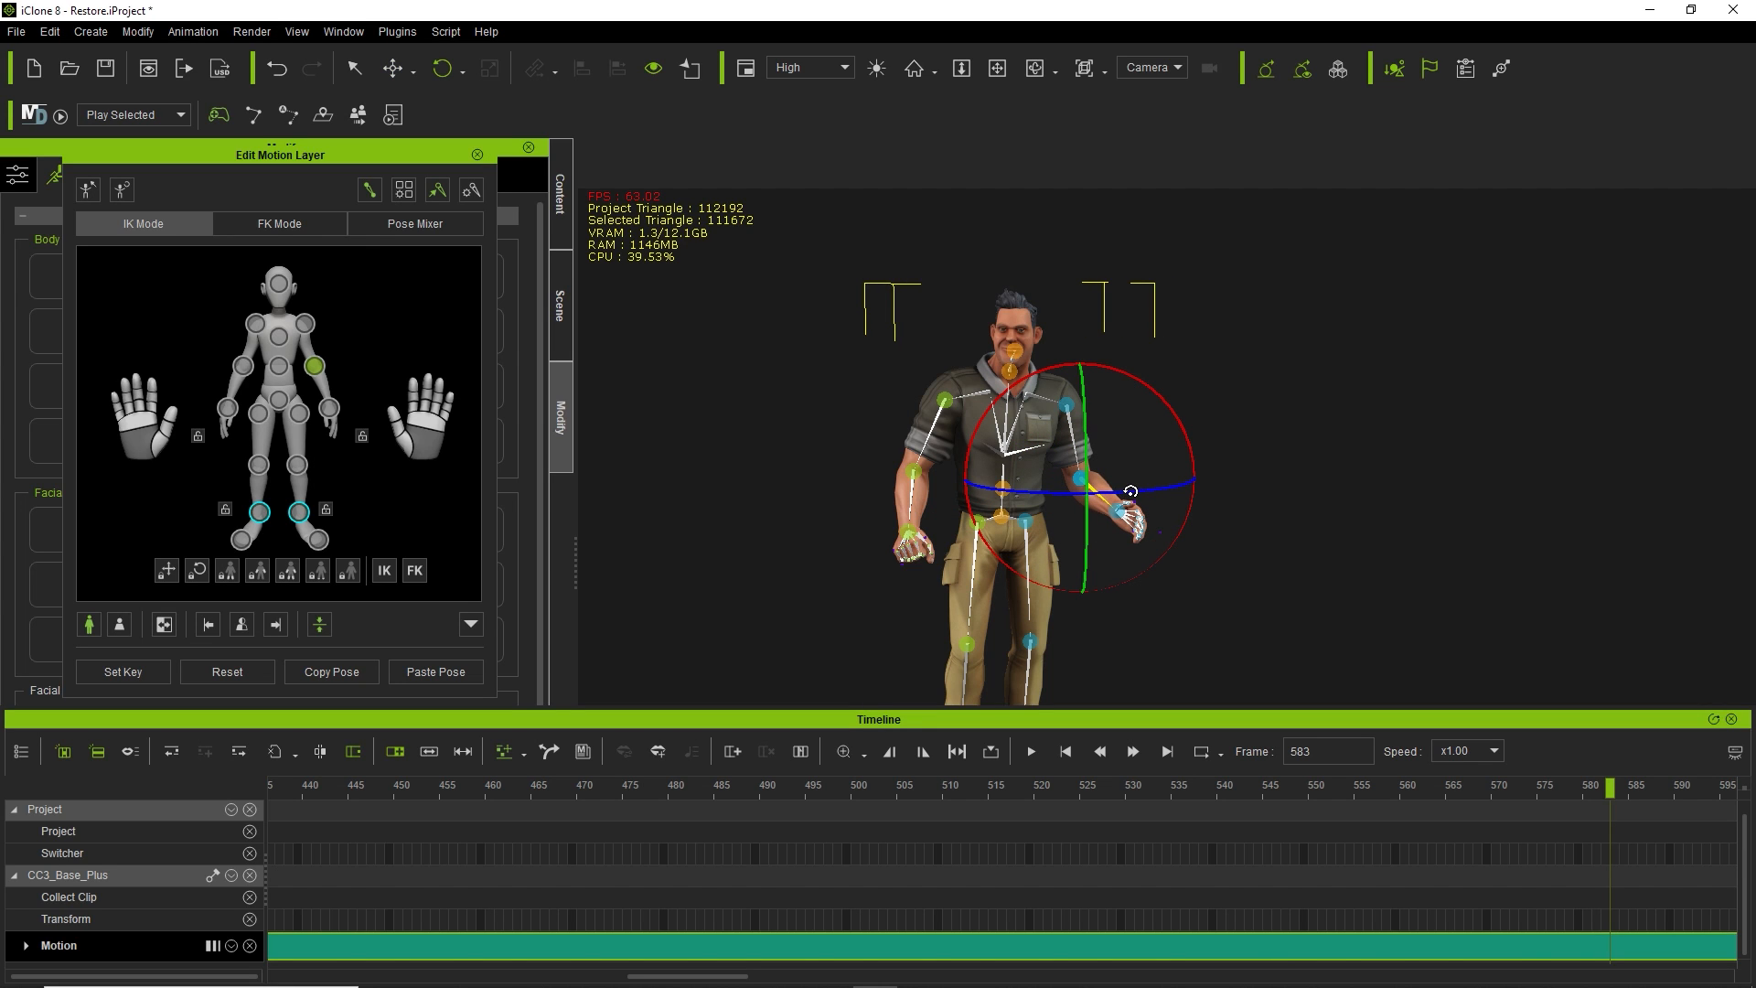
left_click_drag(1143, 385, 1131, 377)
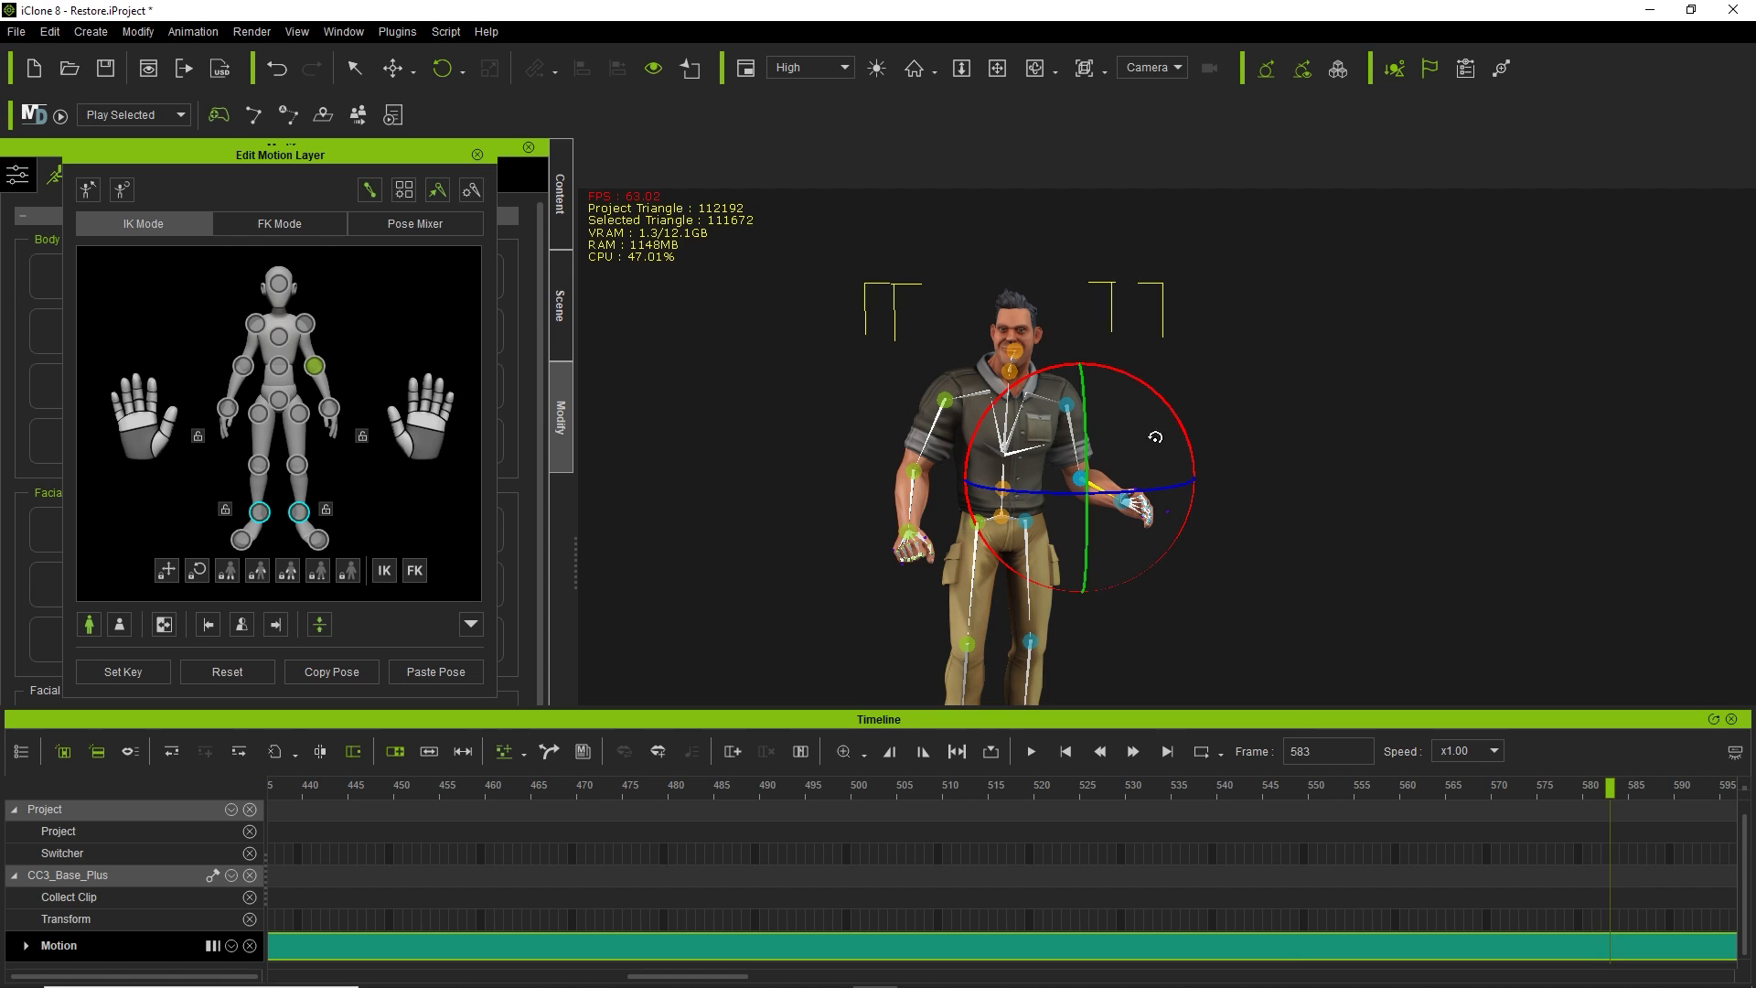
mouse_move(1155, 492)
left_mouse_down()
mouse_move(1116, 509)
mouse_move(1166, 503)
mouse_move(1136, 510)
left_mouse_up()
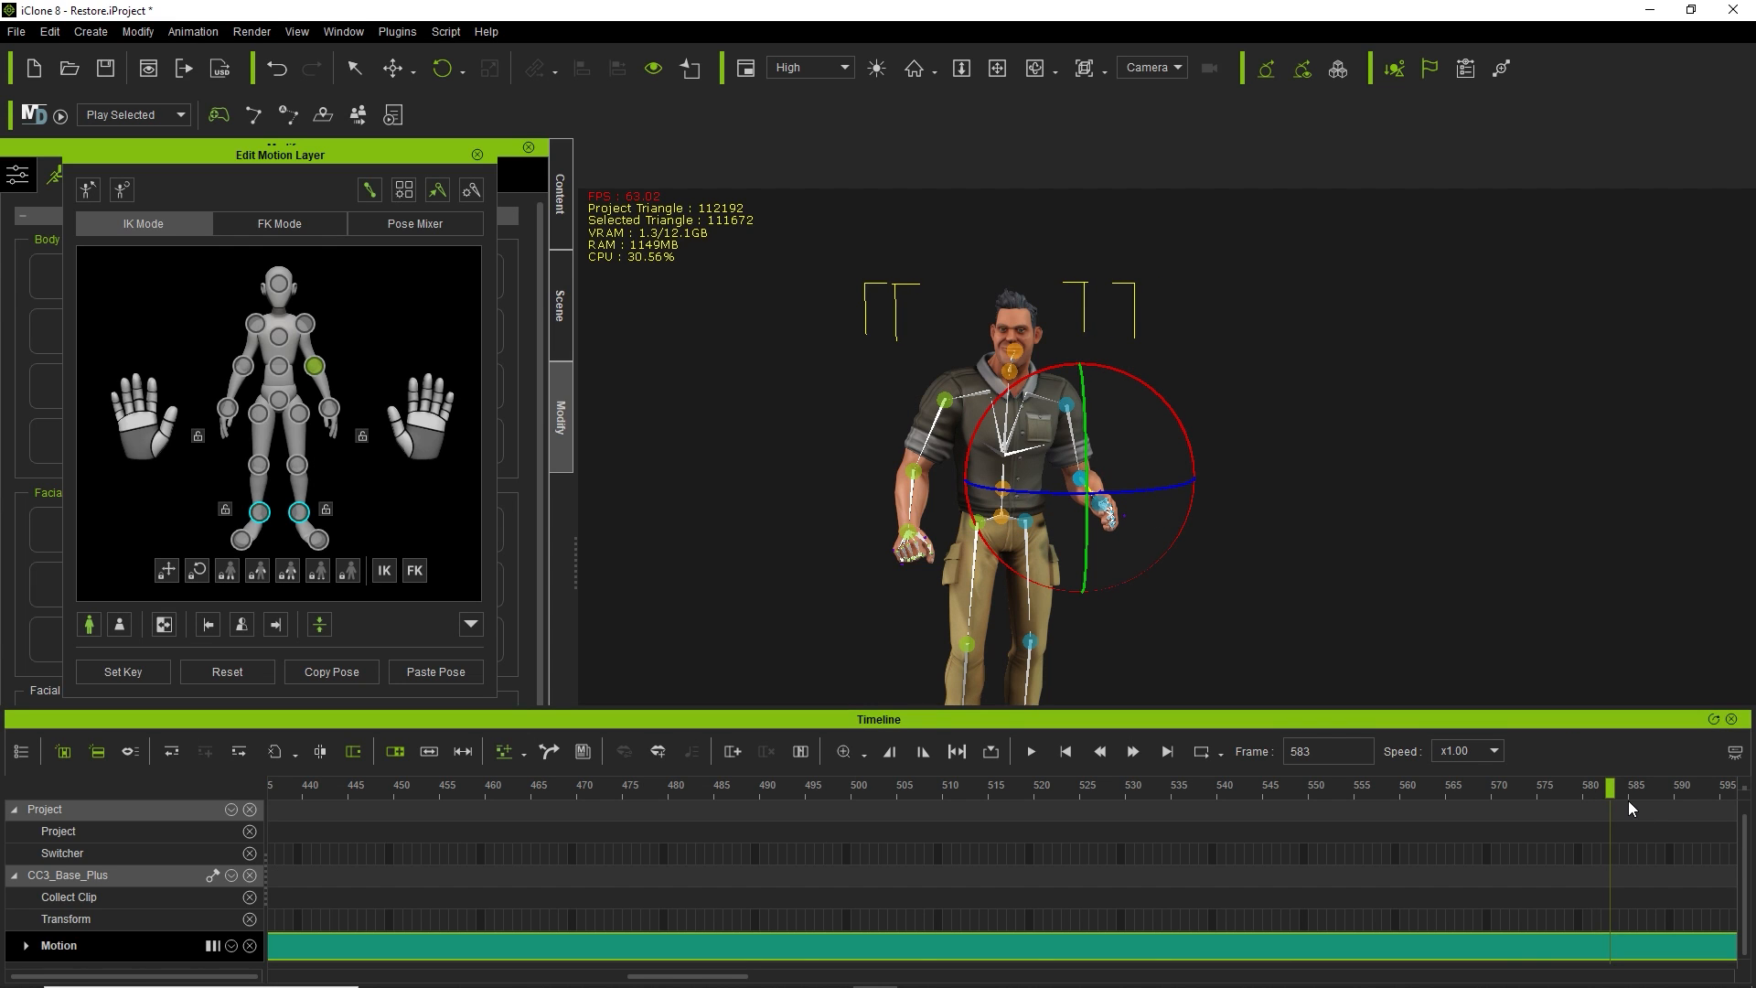
At frame 610, swing the left forearm outward, raise it, and curl the hand into a fist.
left_click_drag(696, 976, 782, 976)
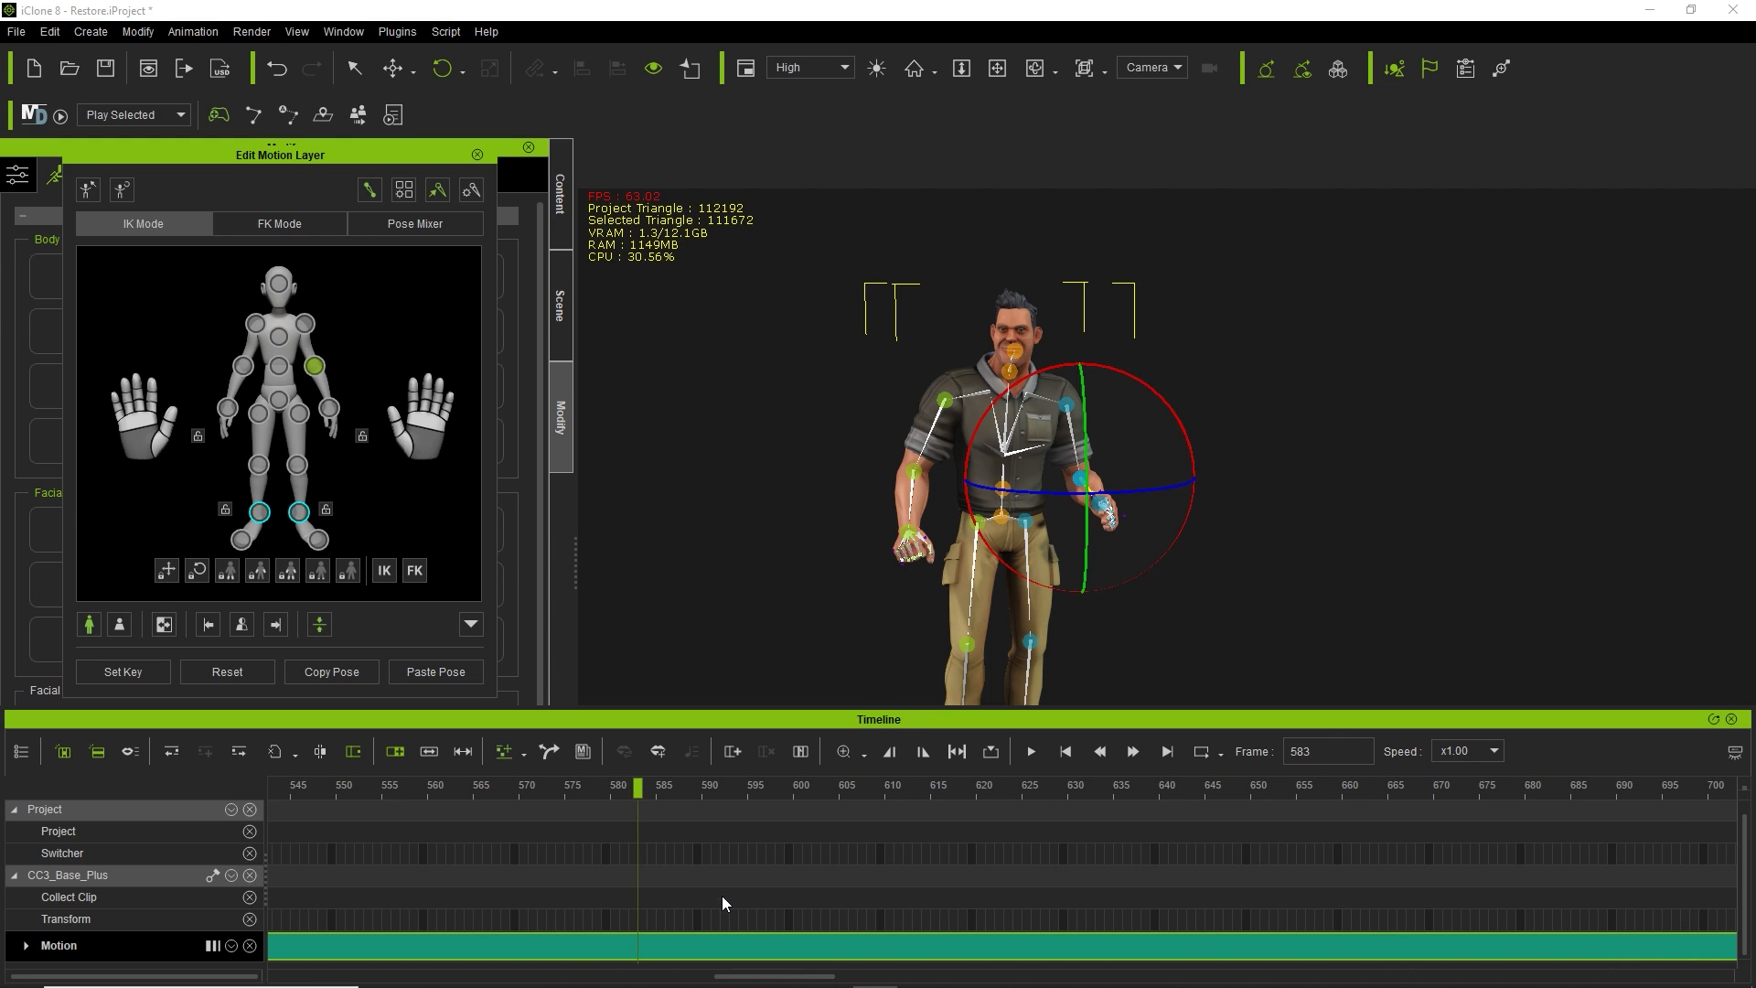
left_click(27, 947)
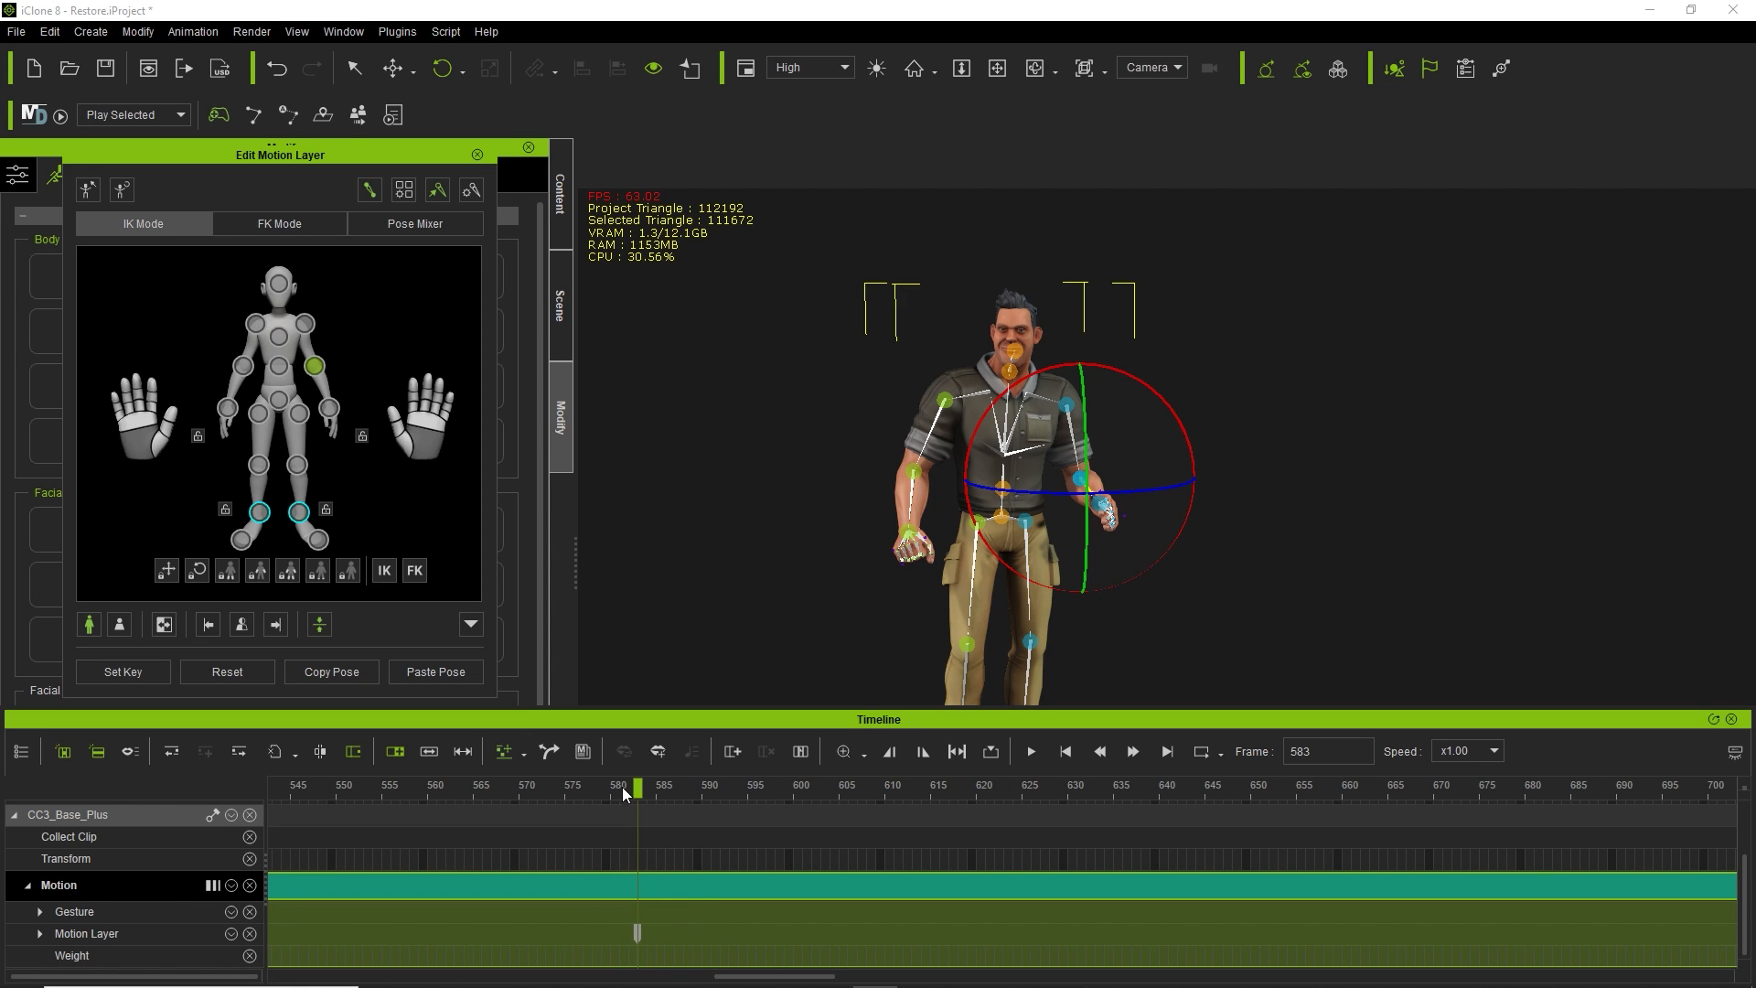
left_click_drag(638, 788, 887, 813)
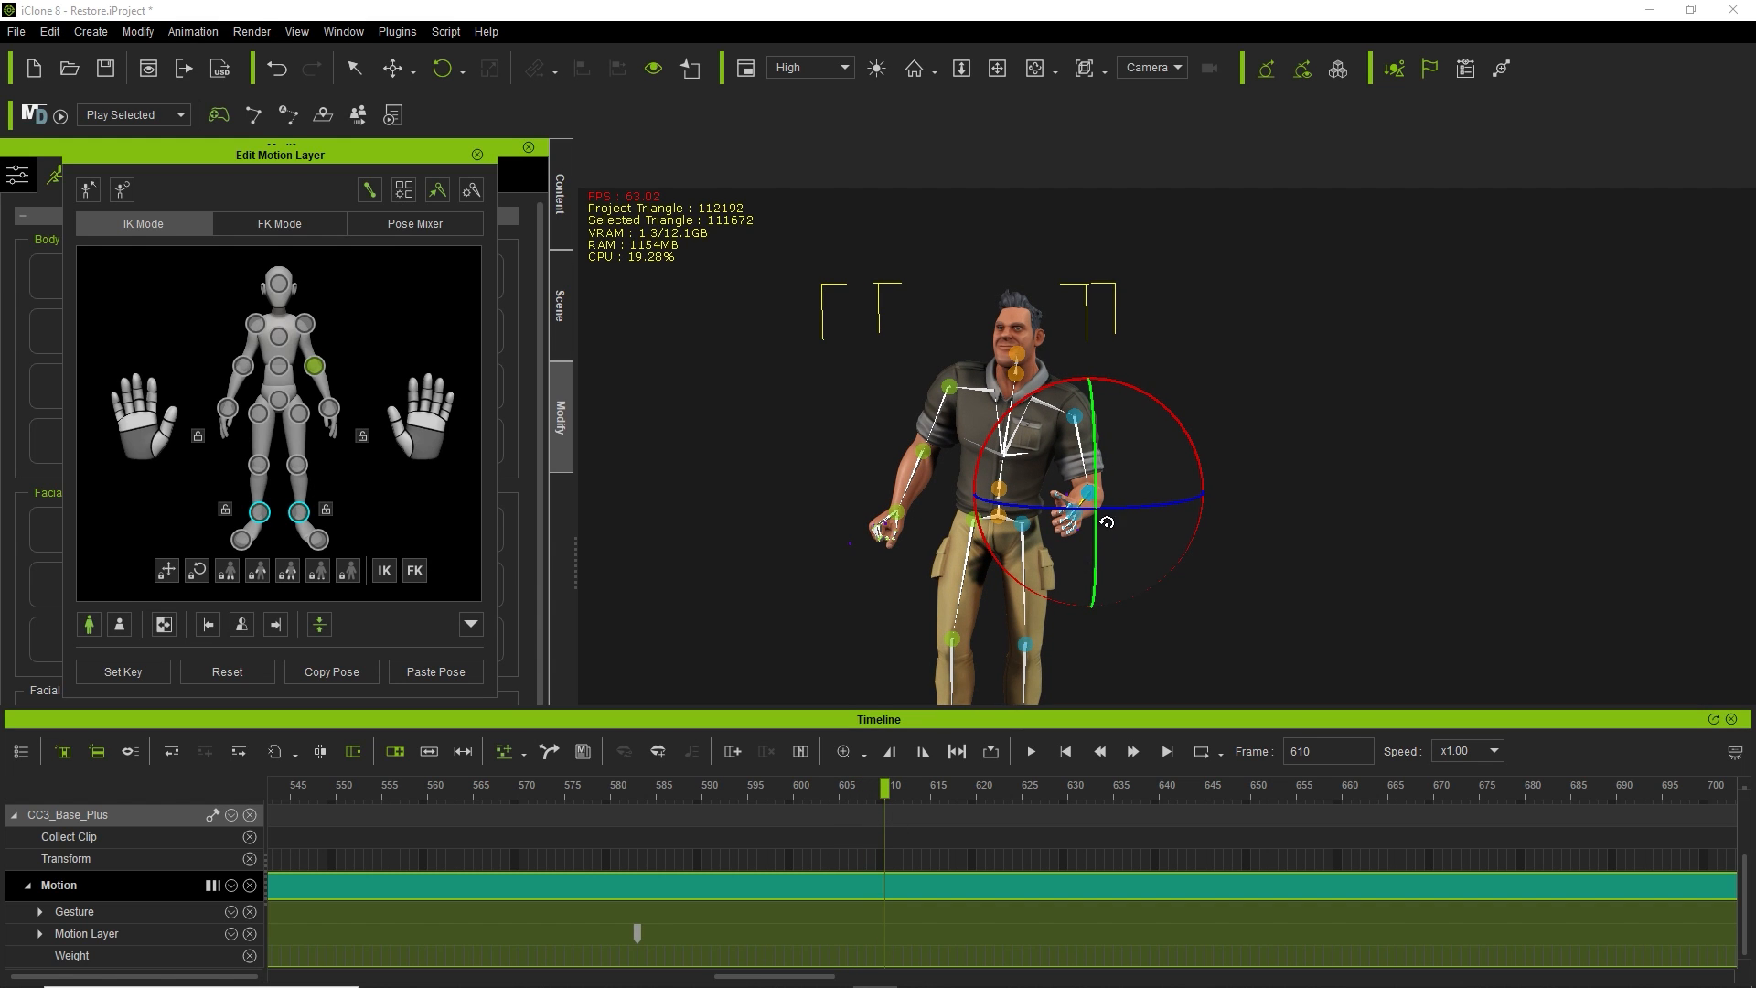
left_click_drag(1121, 508, 1157, 510)
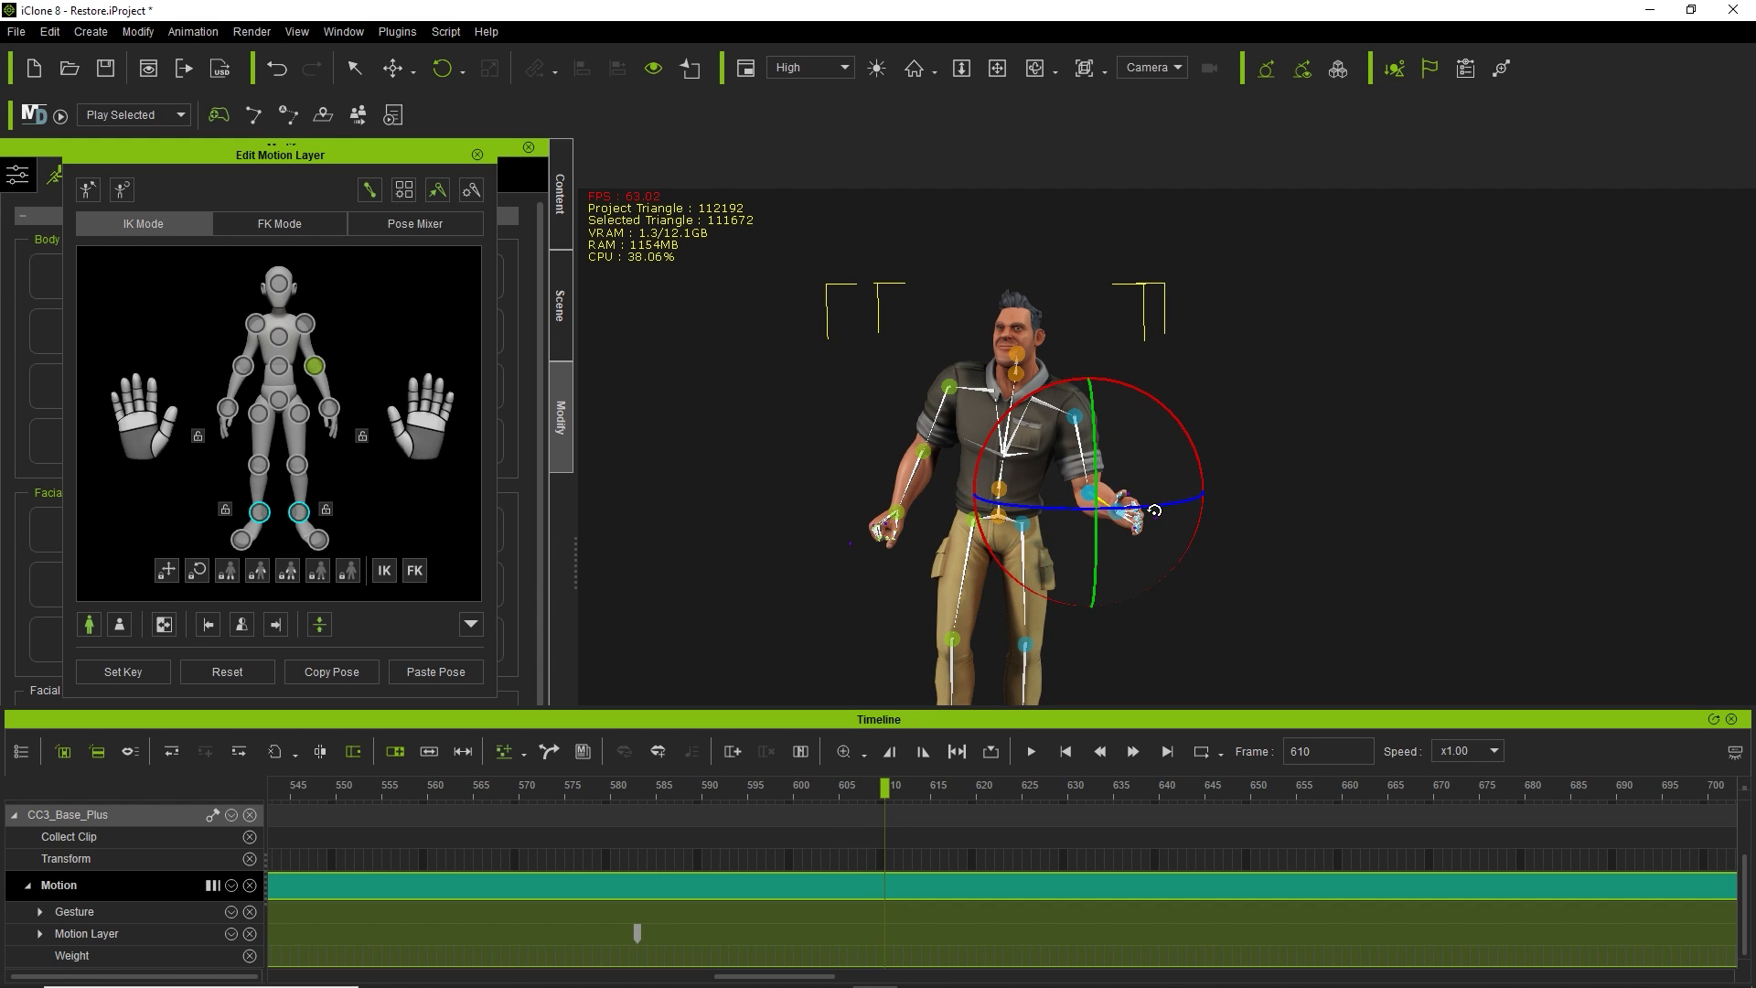
left_click_drag(1095, 451, 1066, 504)
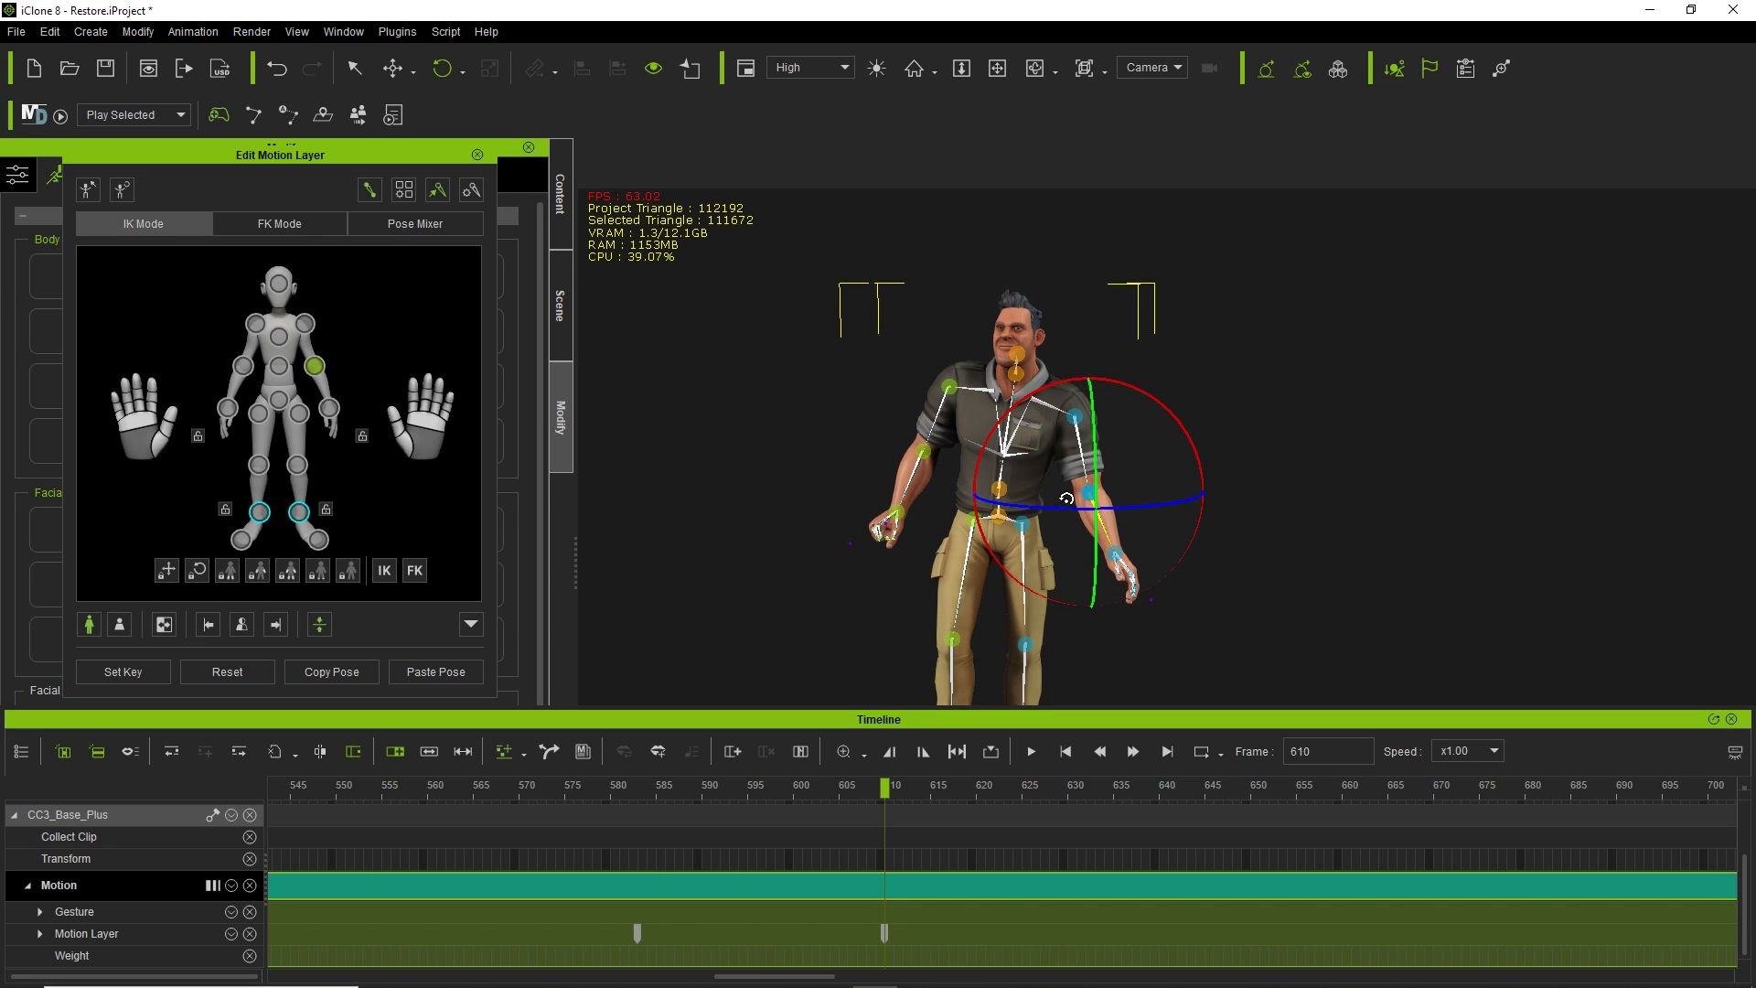
left_click_drag(427, 424, 389, 662)
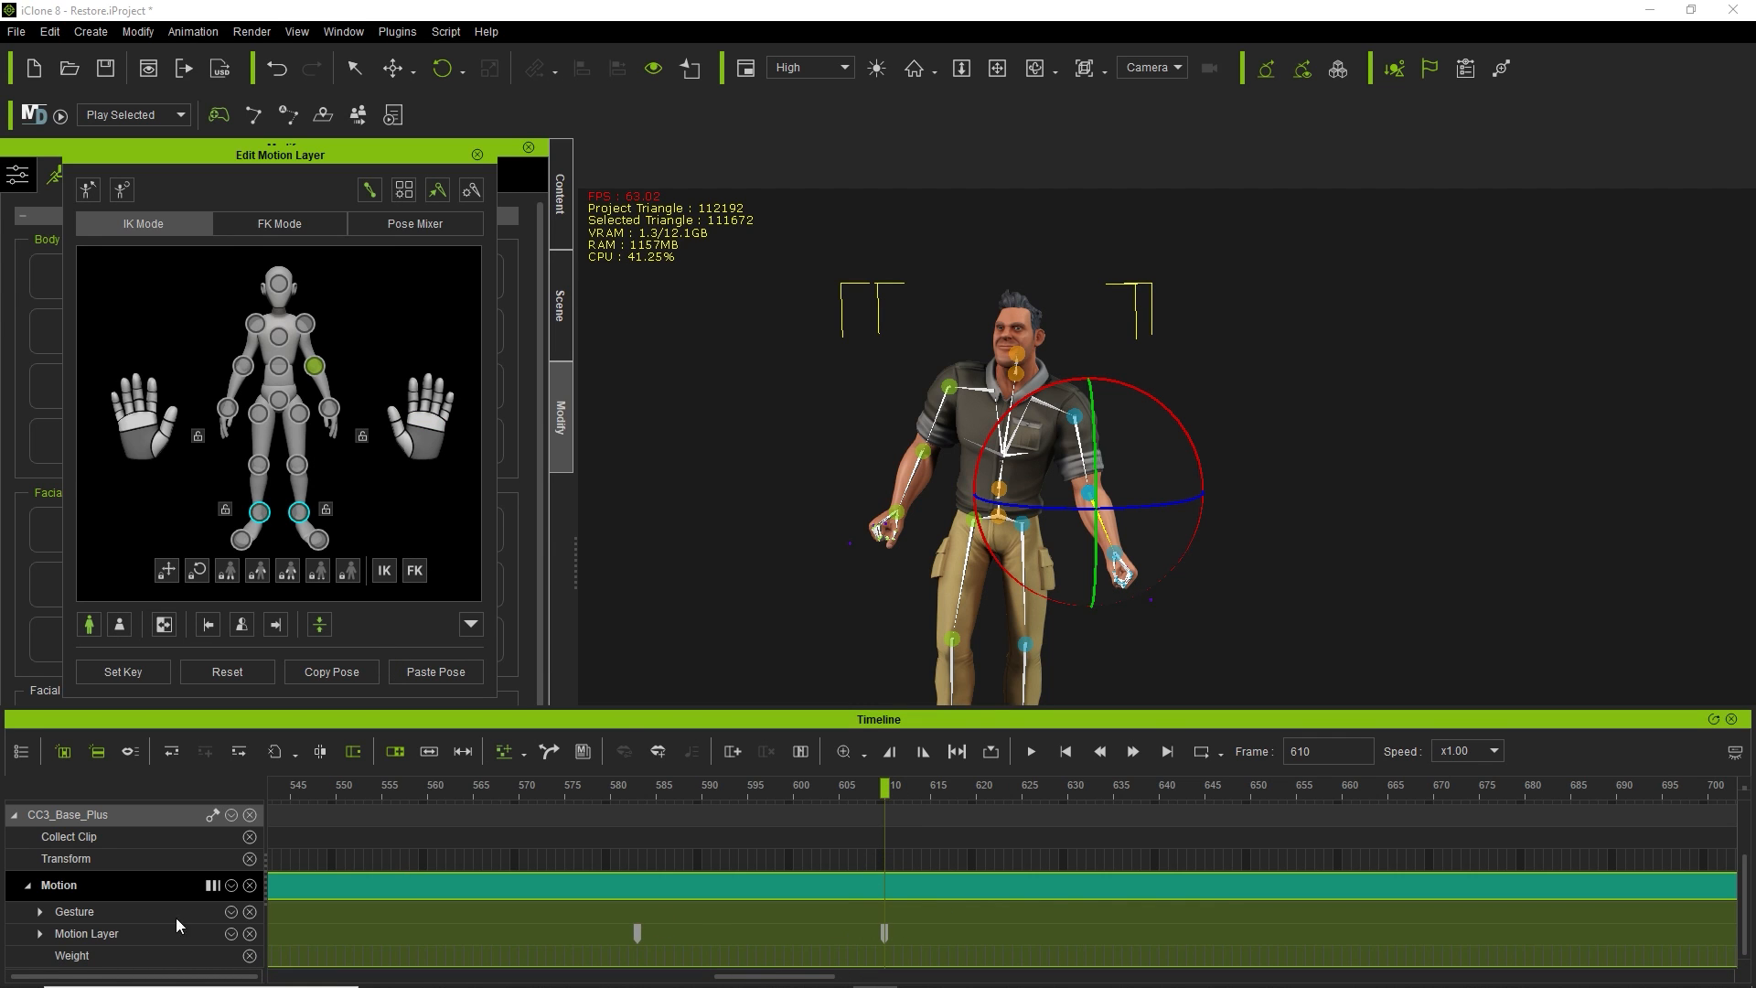
Expand the Motion Layer body-part tracks, scrub to check the new arm pose, and close the editor.
left_click(38, 933)
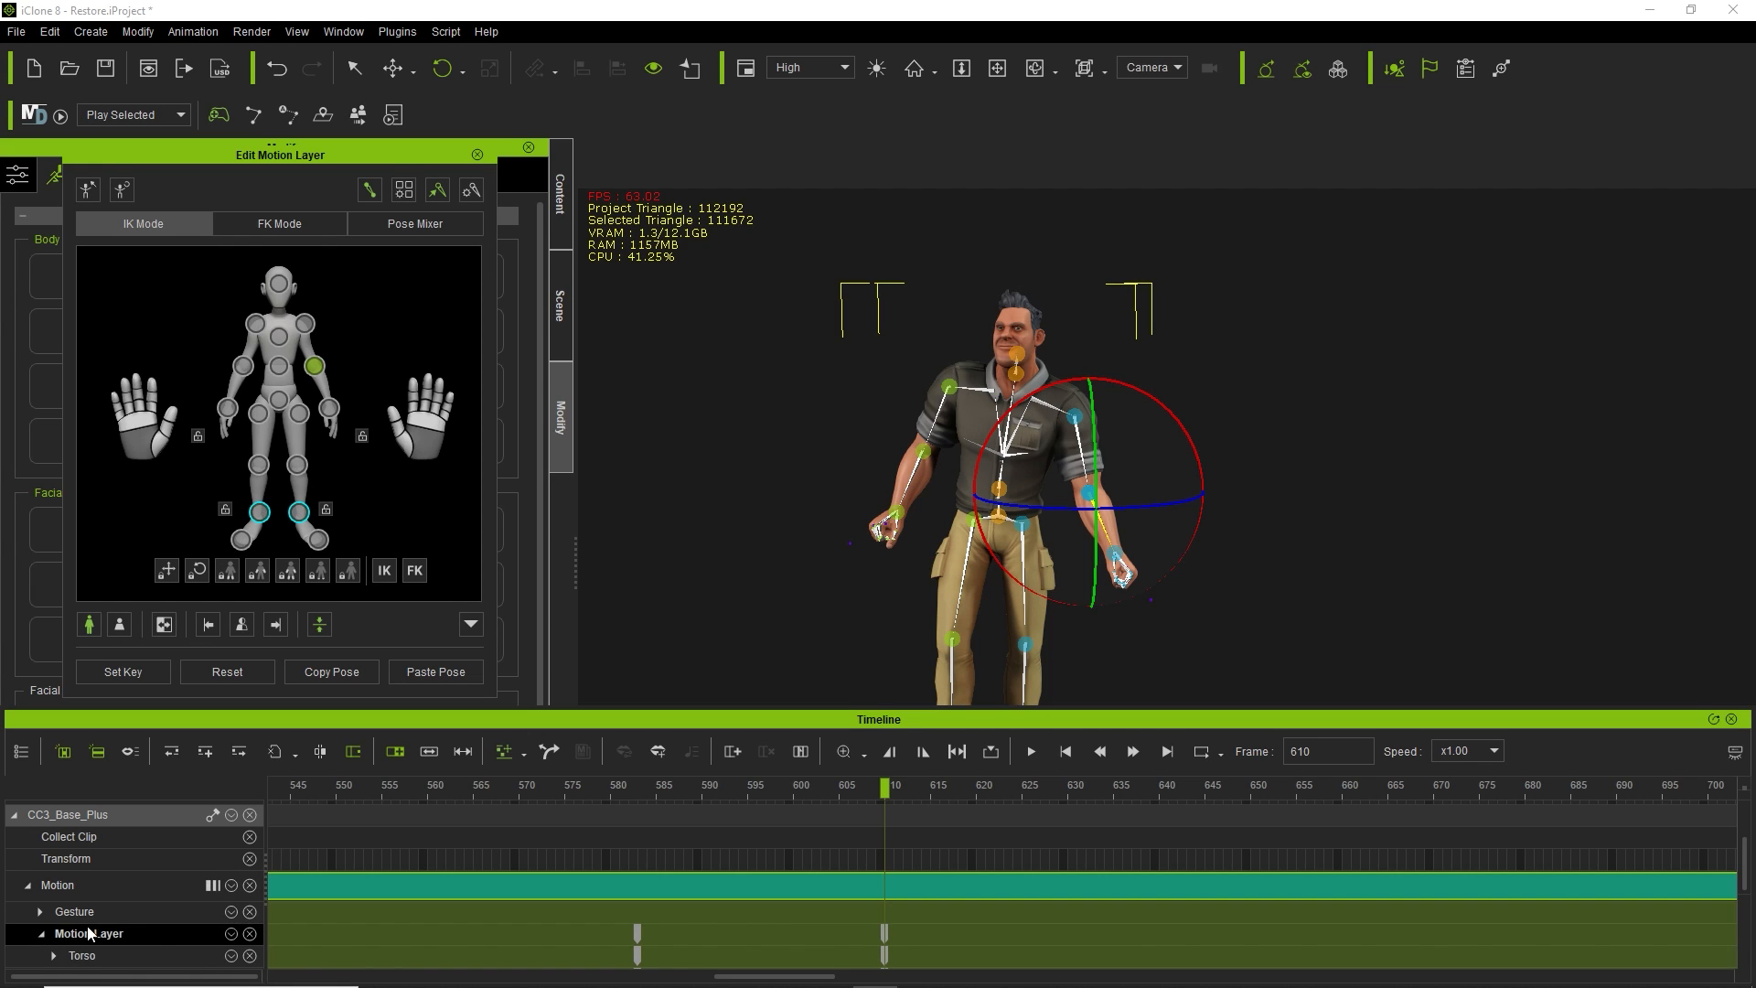
scroll(152, 930, "down", 3)
scroll(149, 915, "up", 1)
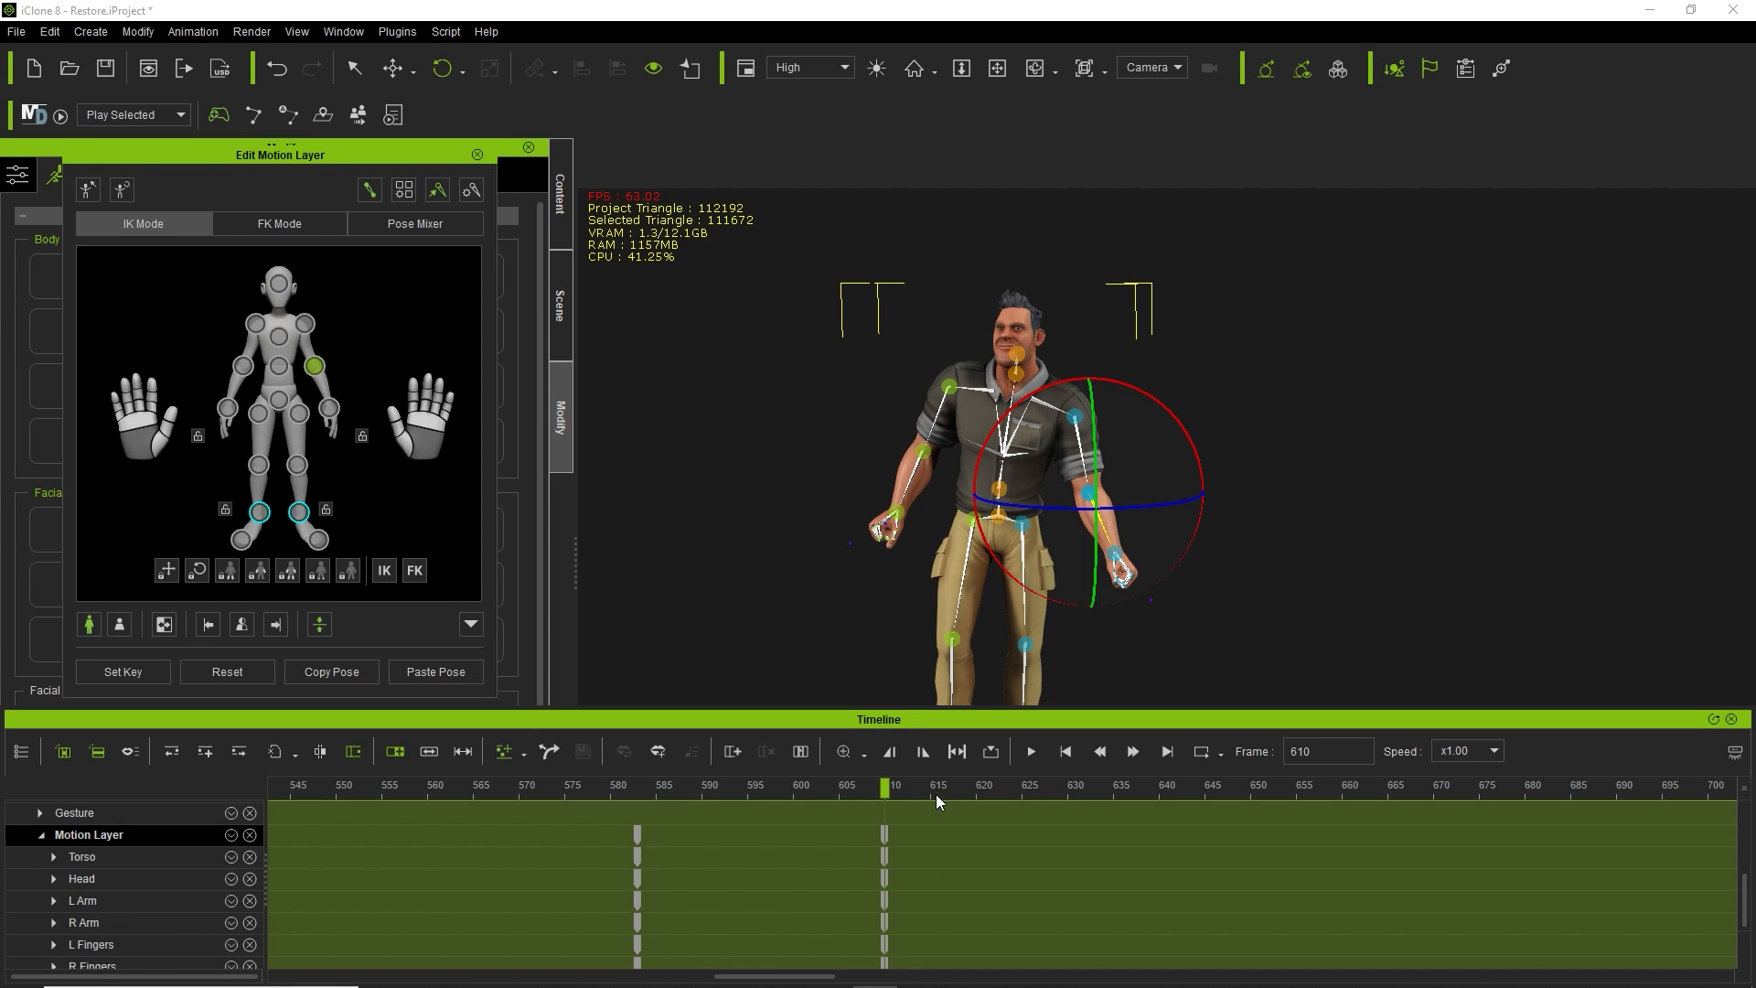
left_click_drag(884, 787, 884, 829)
left_click(1014, 329)
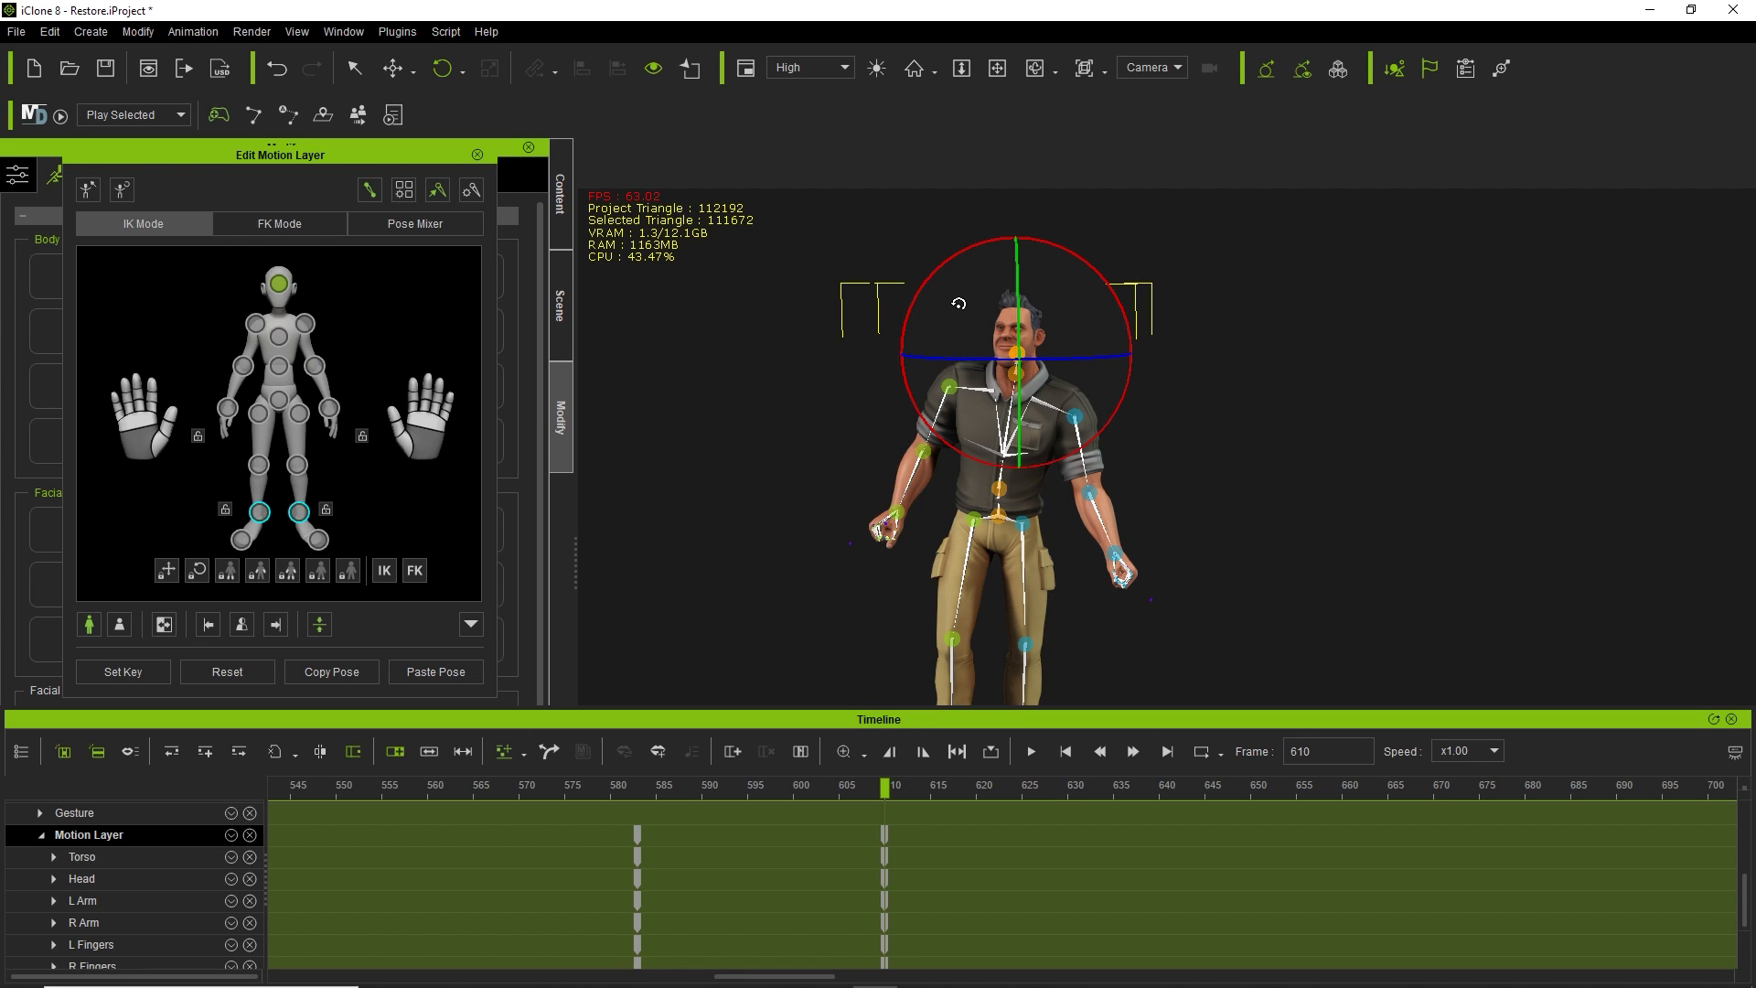
left_click(477, 156)
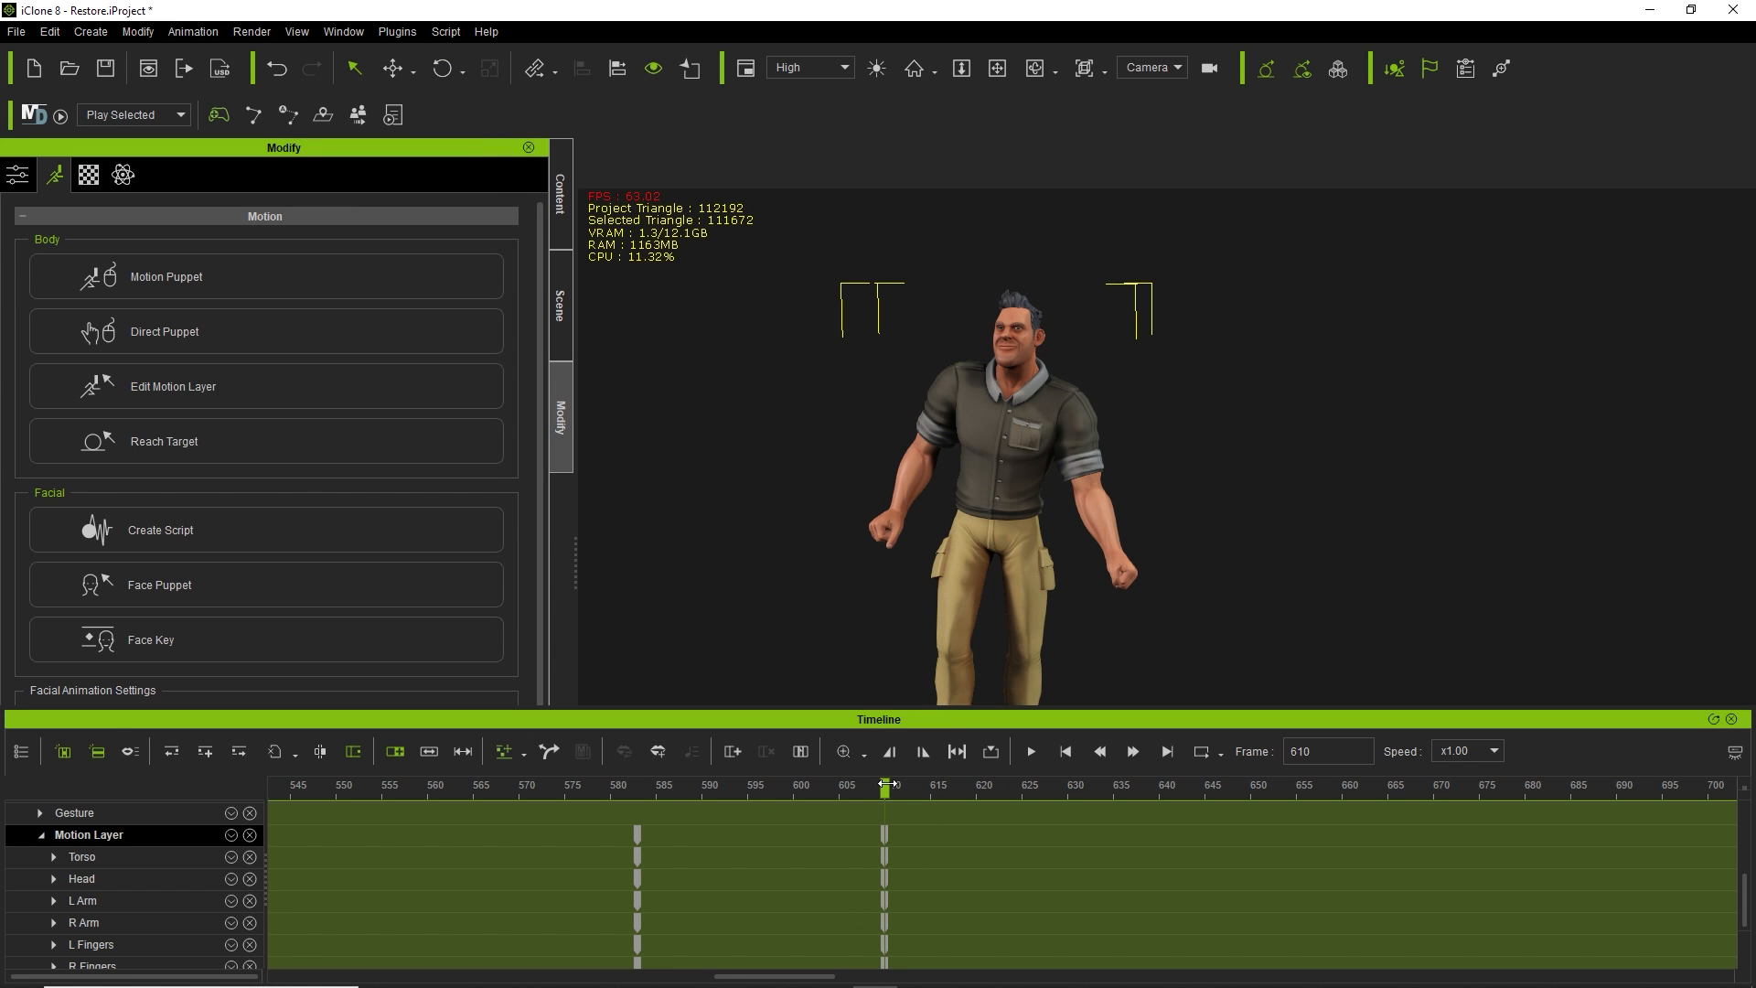
Scrub to frame 570 and open Face Key on the Traditional muscle map beside the character.
left_click_drag(886, 789, 524, 845)
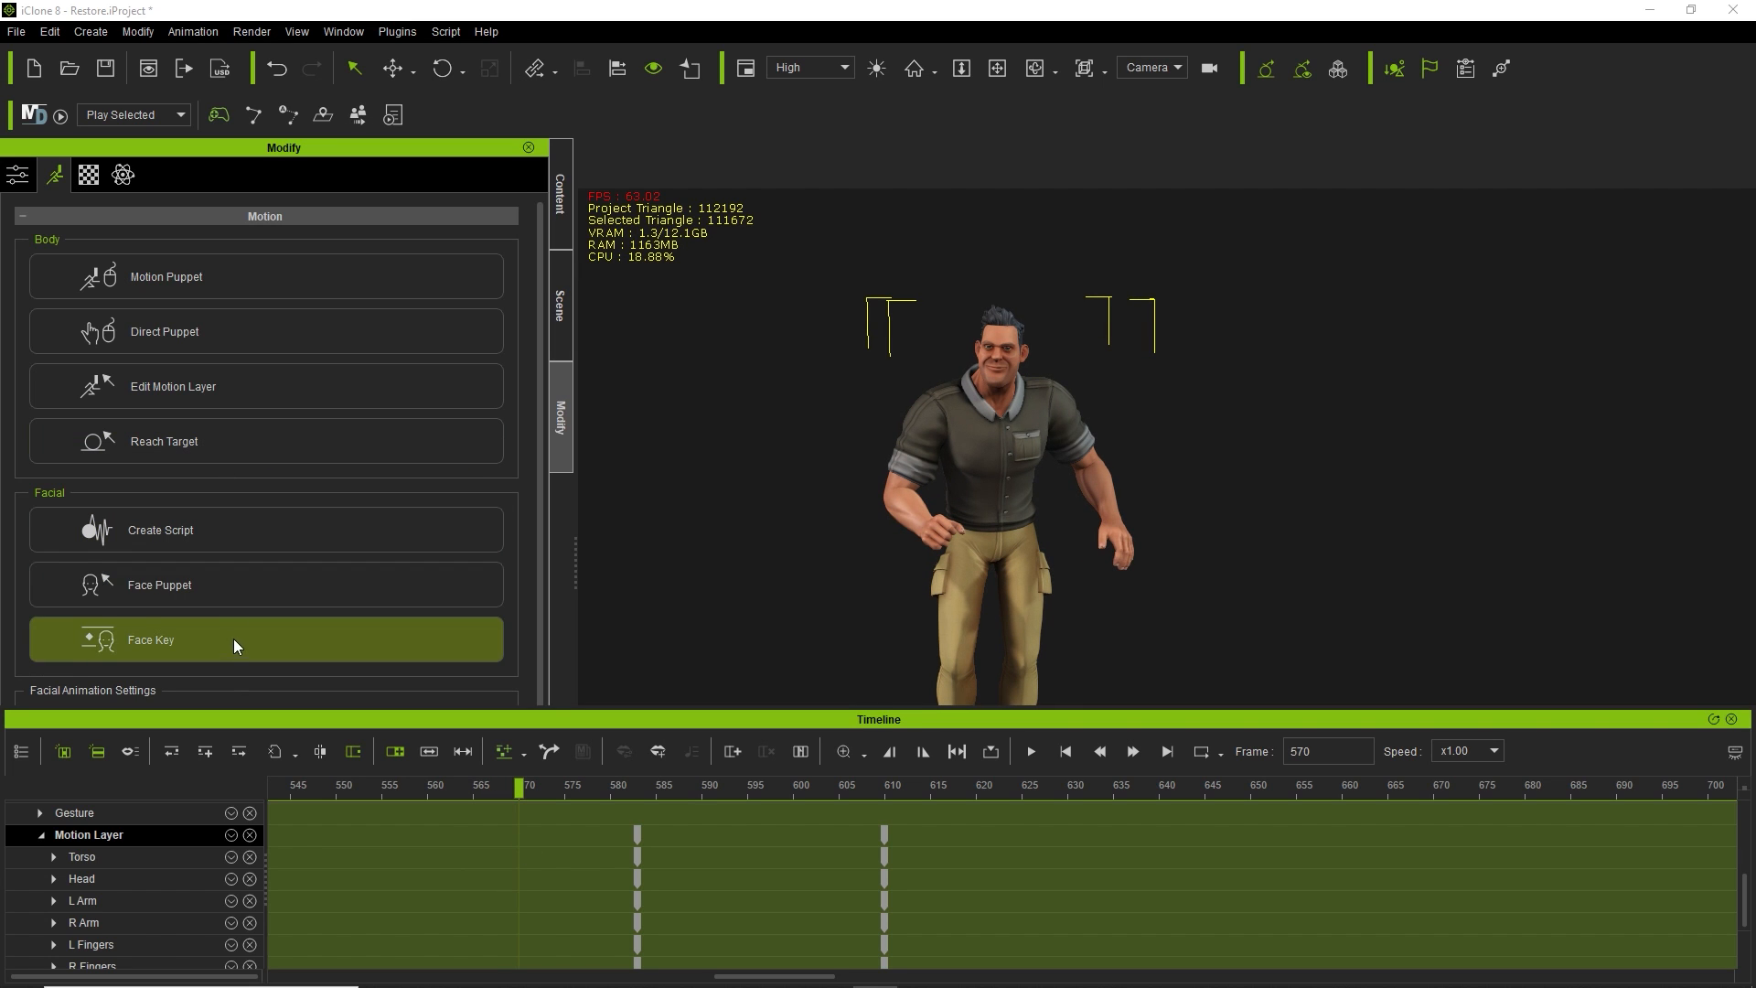
scroll(247, 615, "down", 1)
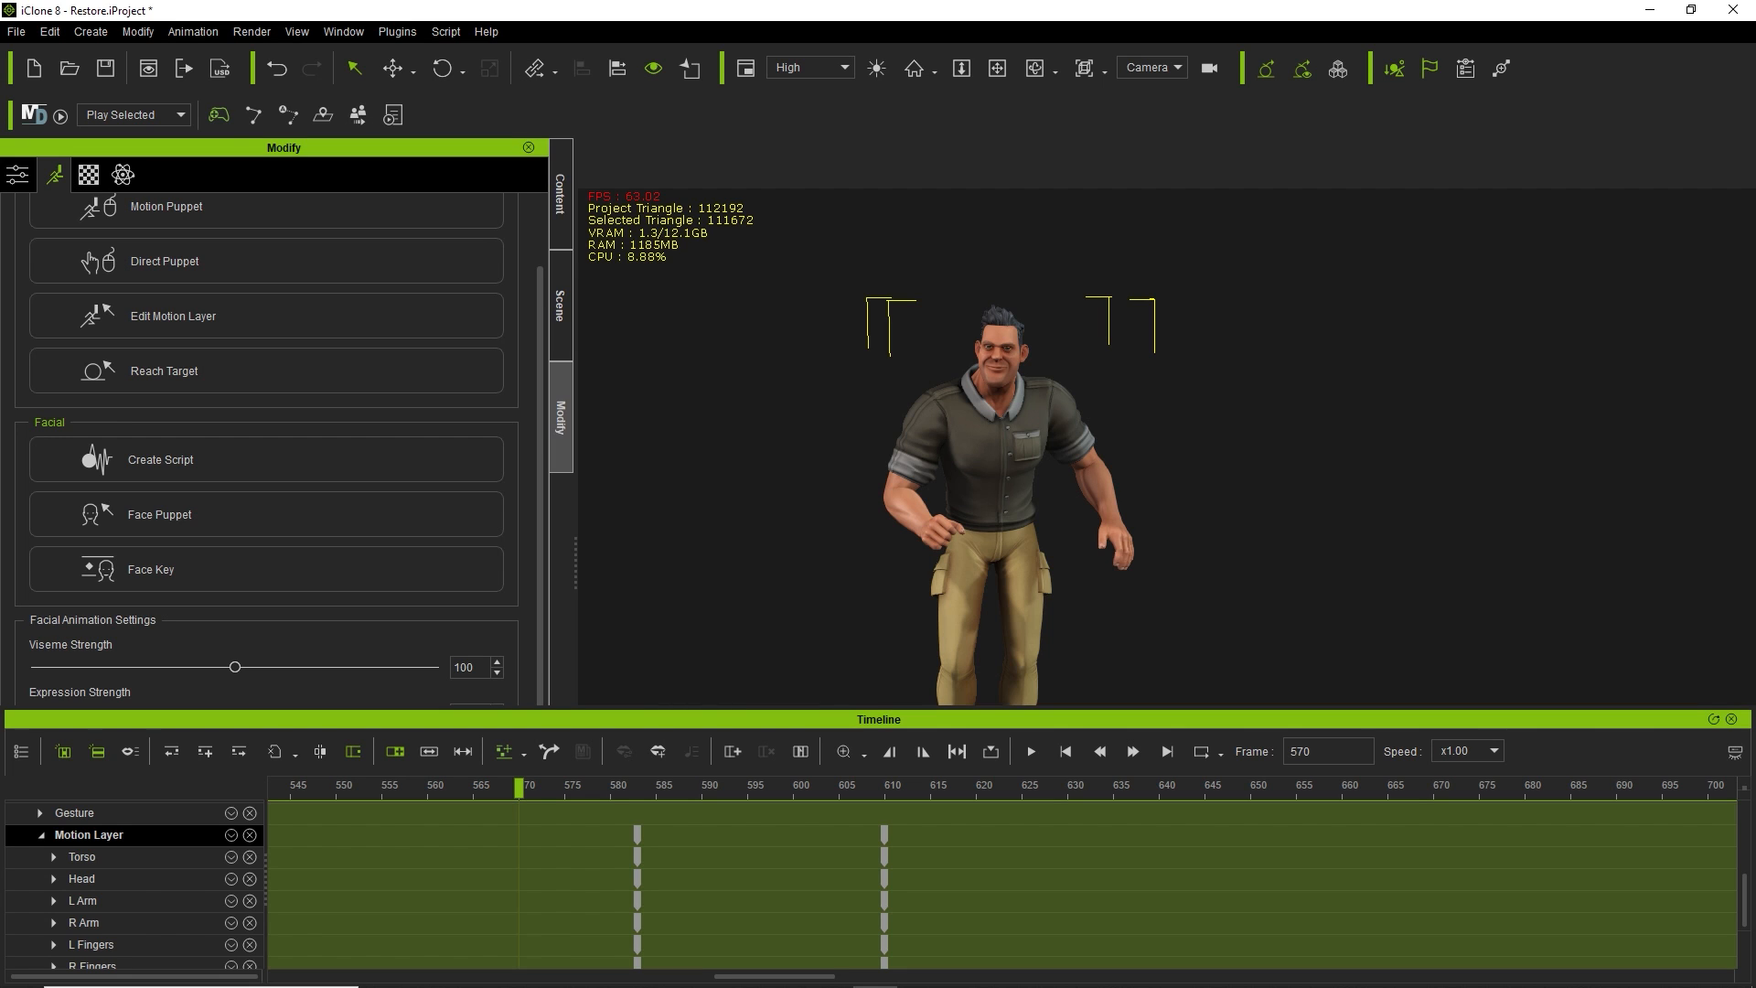
left_click(291, 566)
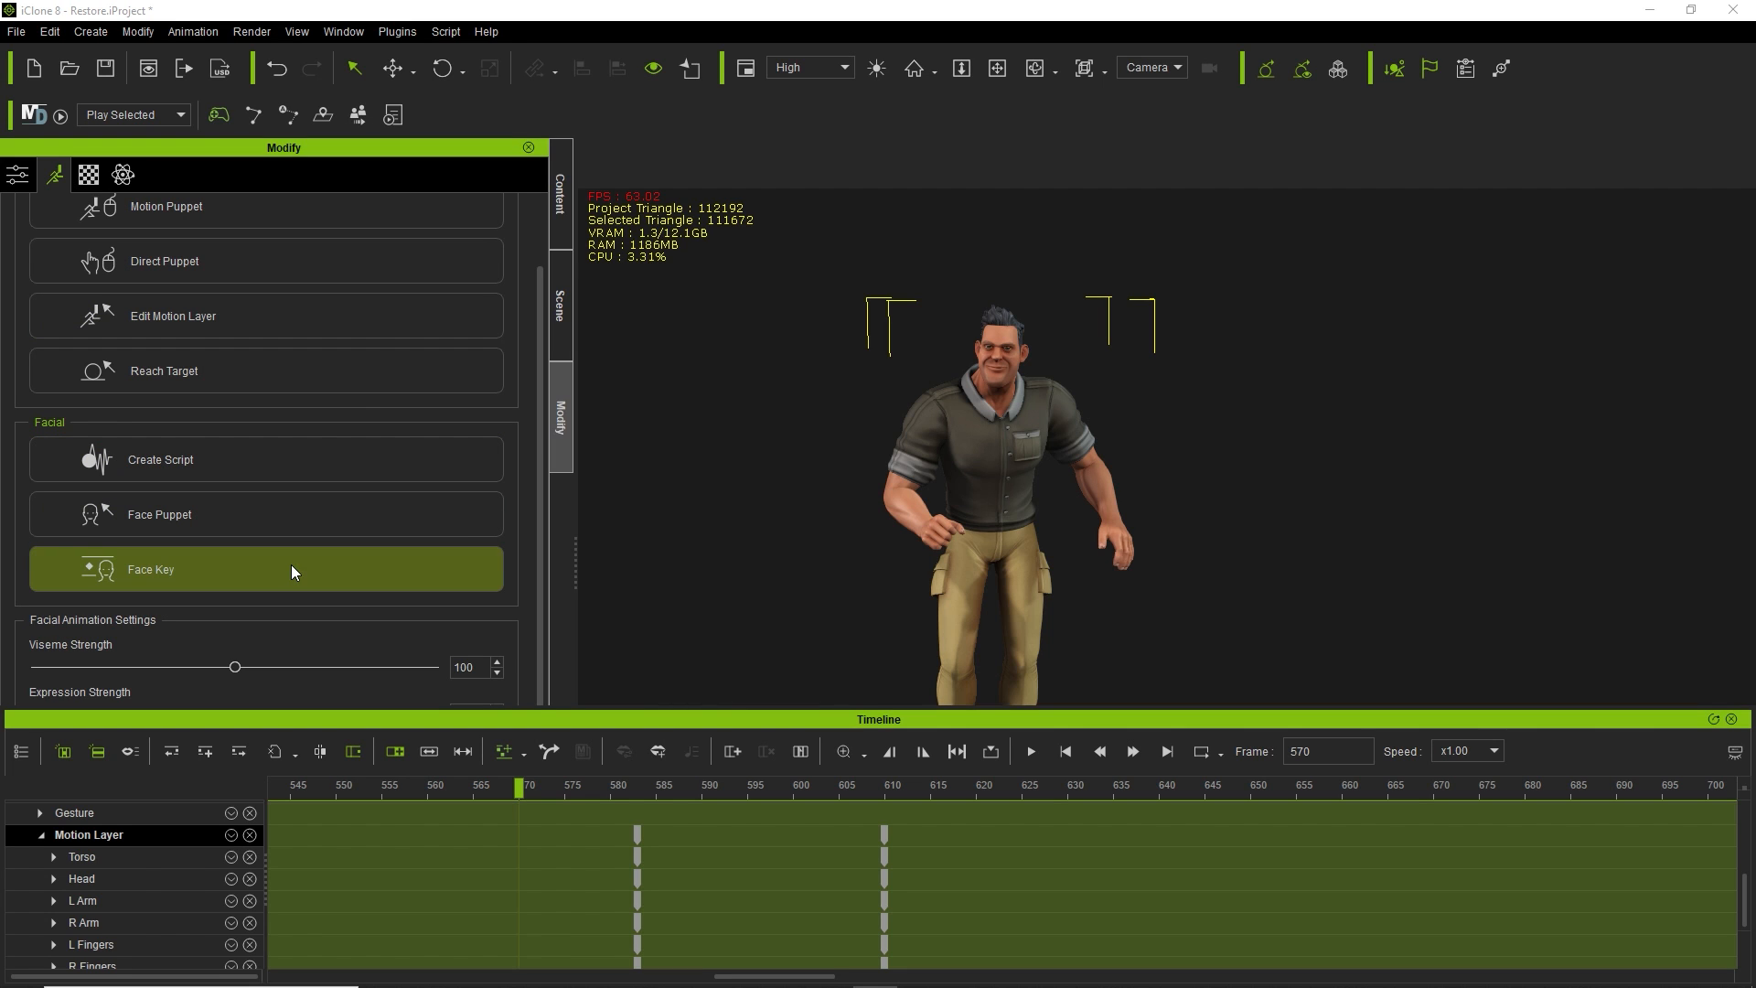
left_click_drag(192, 97, 302, 88)
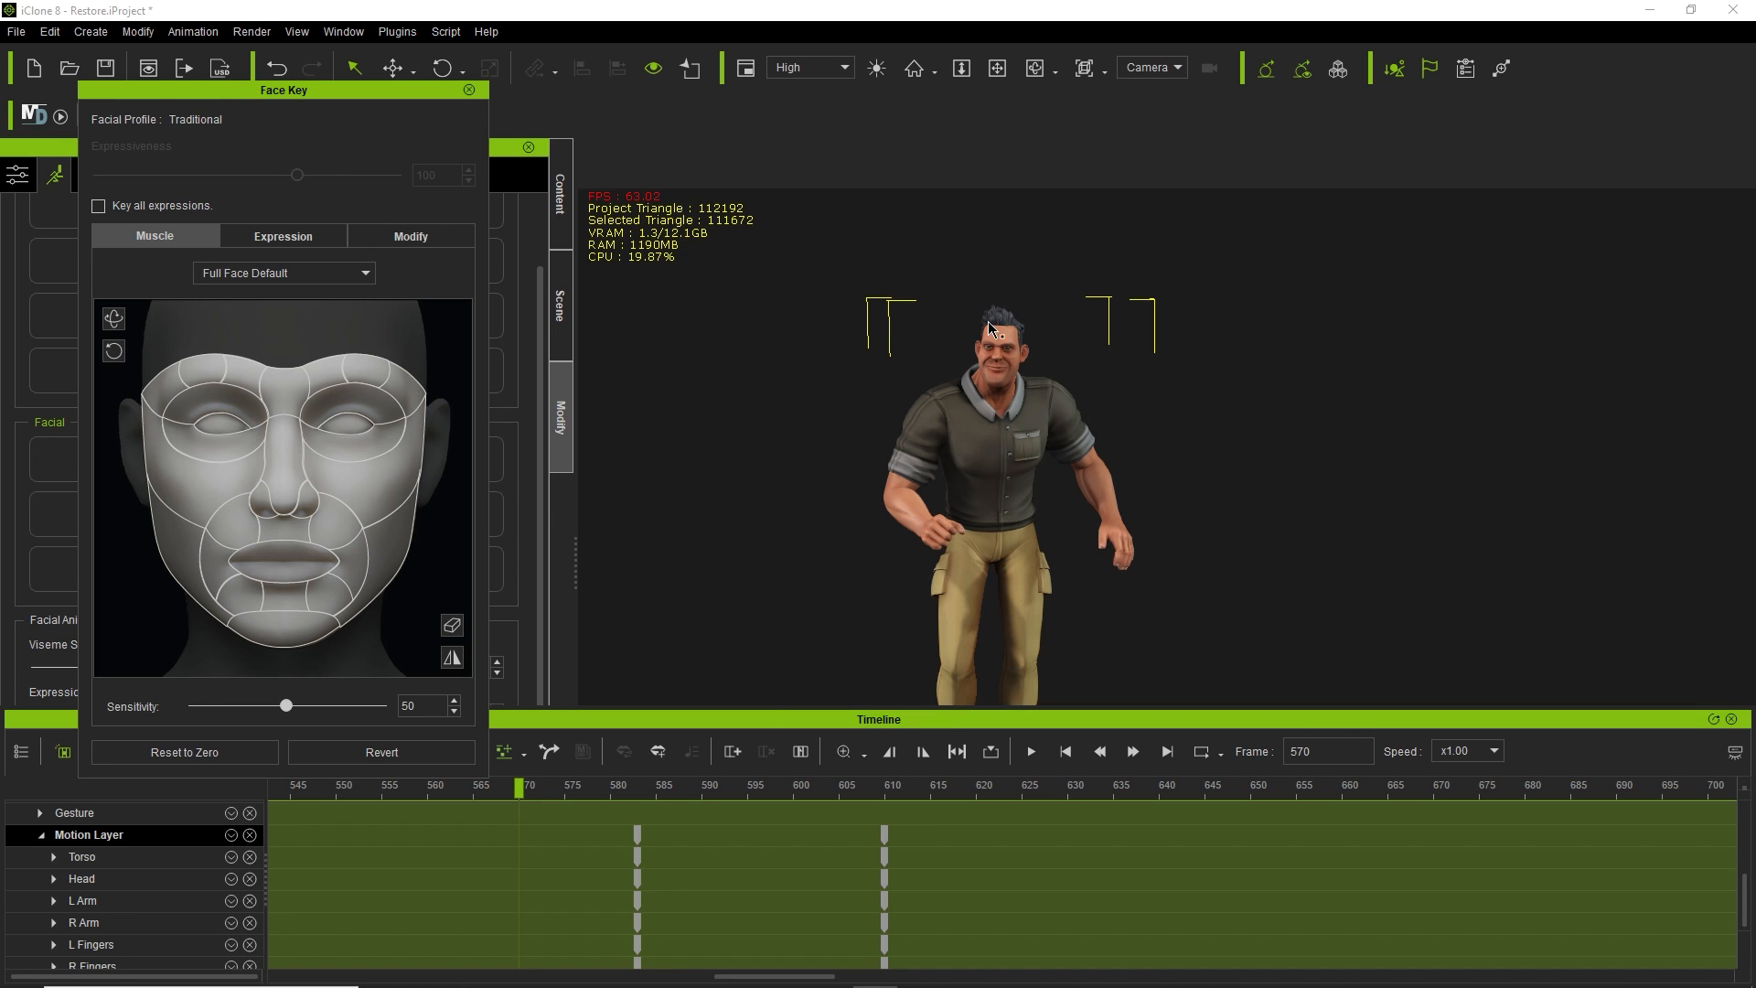
Centre the view on the face and pull the mouth-corner muscle into a smile.
scroll(886, 305, "up", 5)
scroll(952, 375, "up", 5)
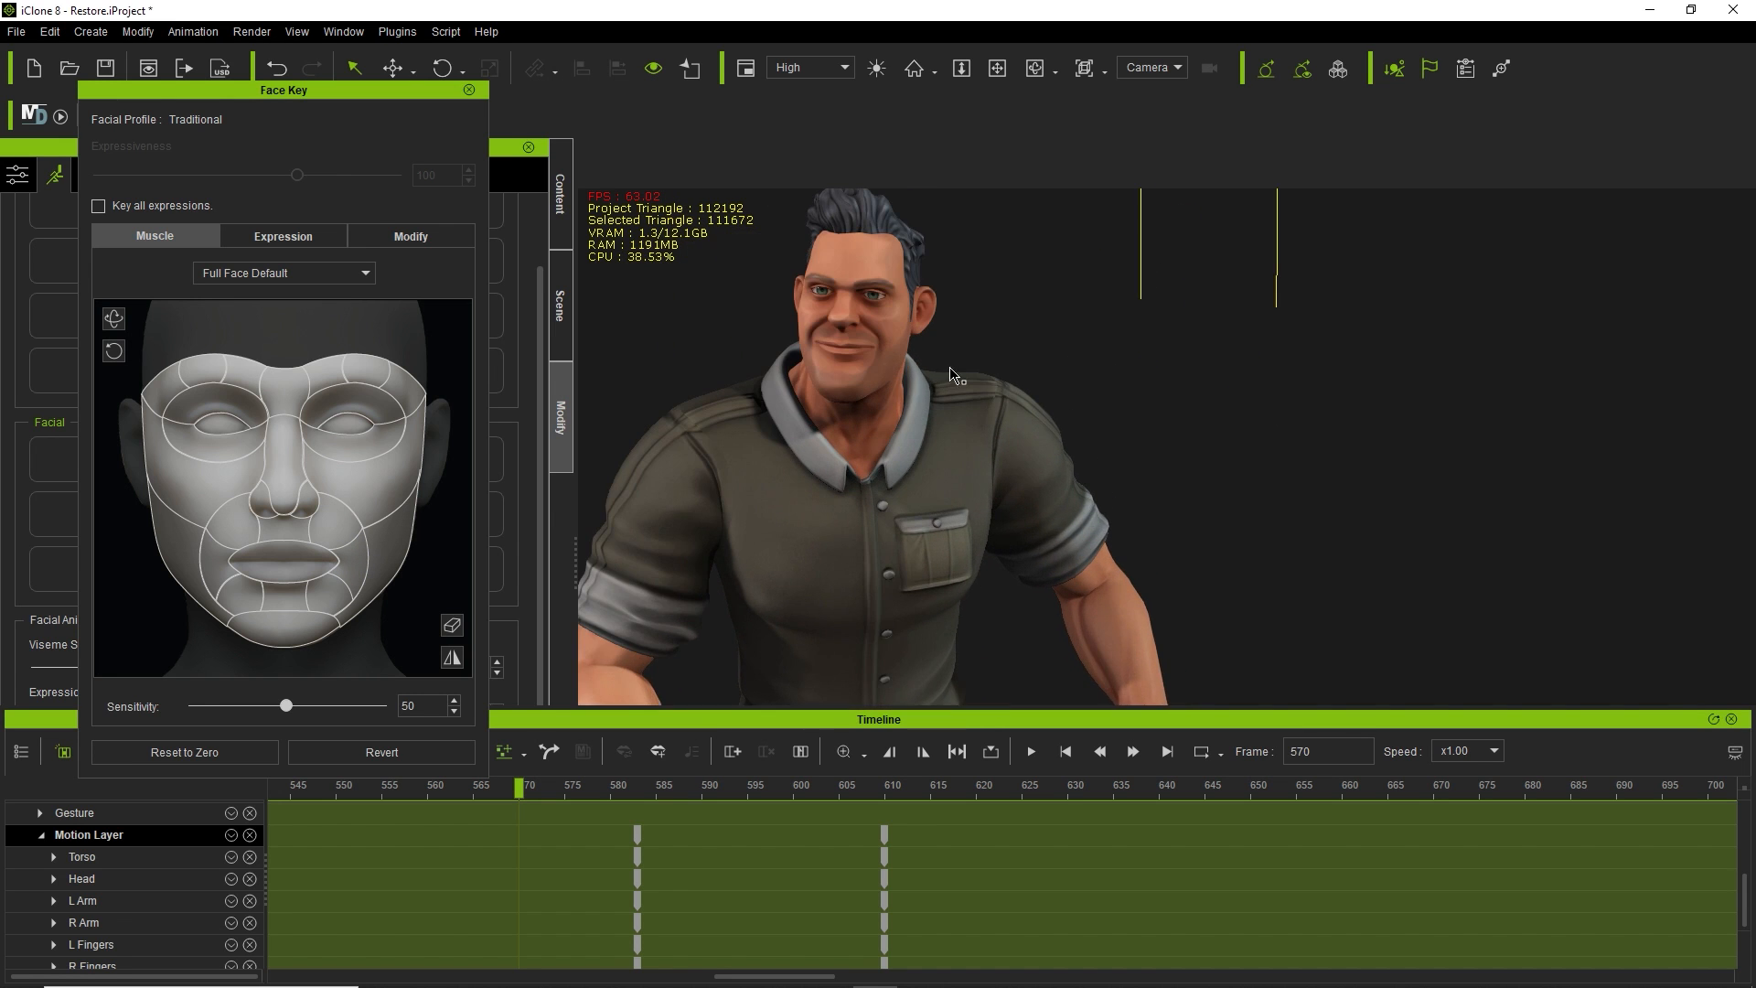
middle_click_drag(924, 359, 1062, 465)
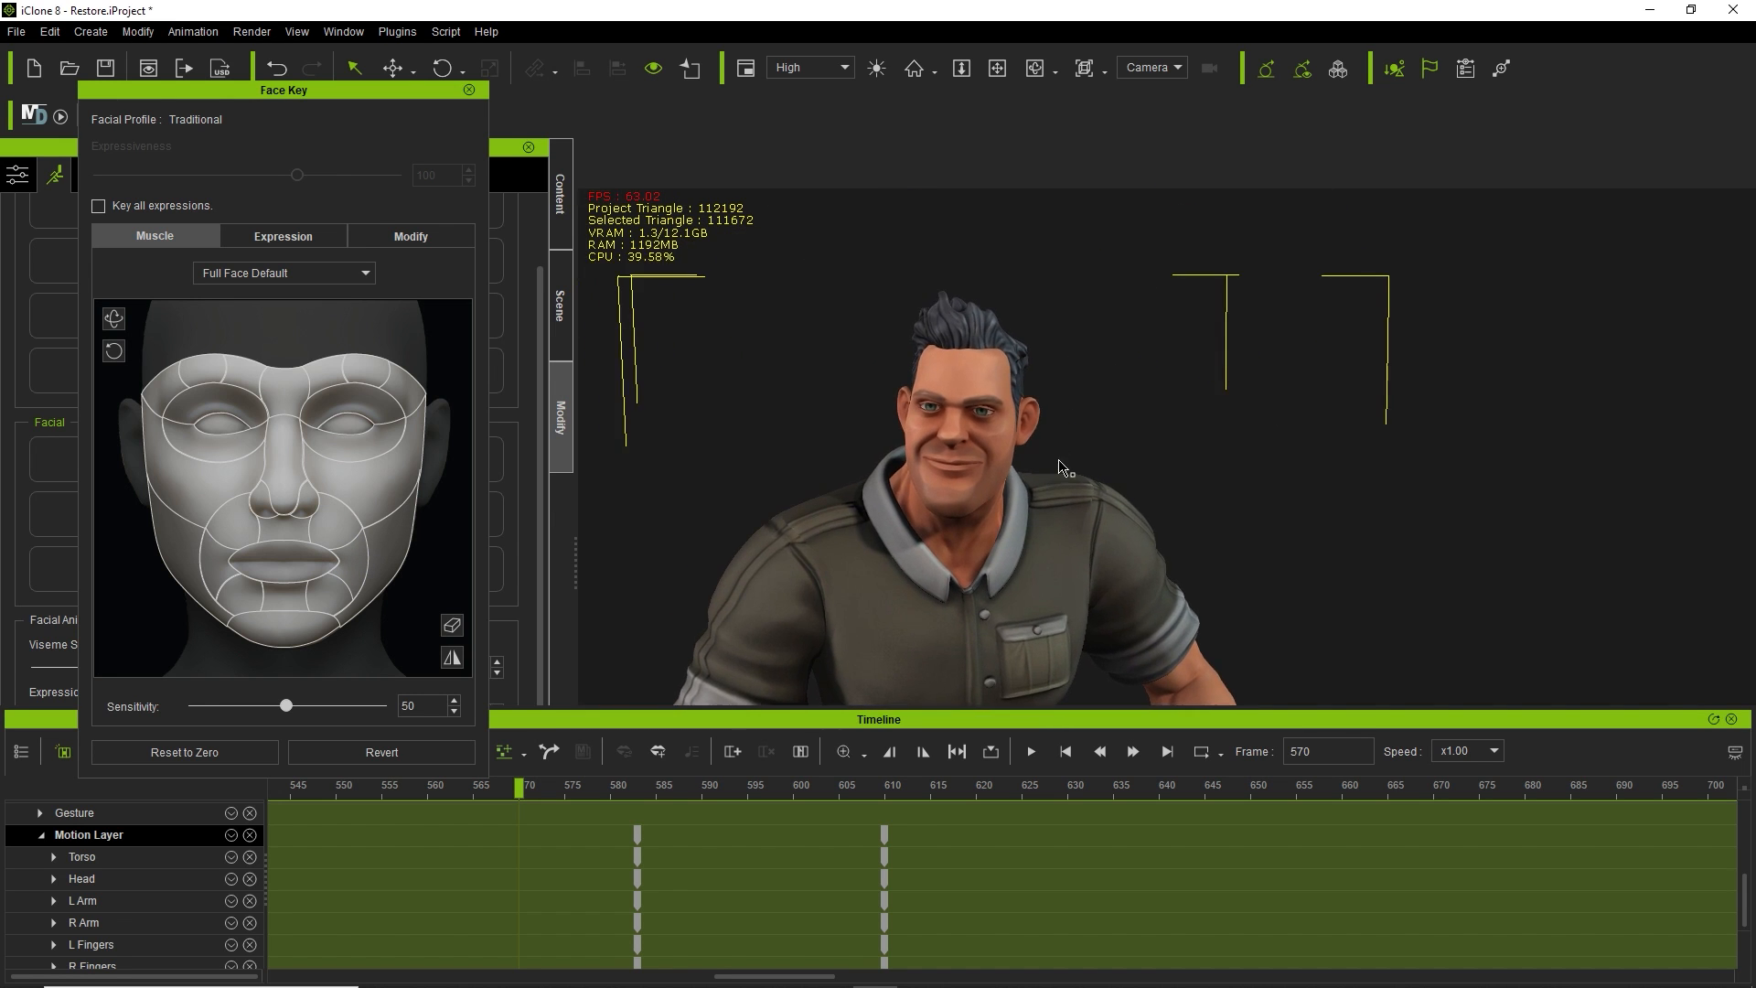
left_click(353, 569)
mouse_move(354, 567)
left_mouse_down()
mouse_move(366, 653)
mouse_move(344, 483)
mouse_move(338, 549)
left_mouse_up()
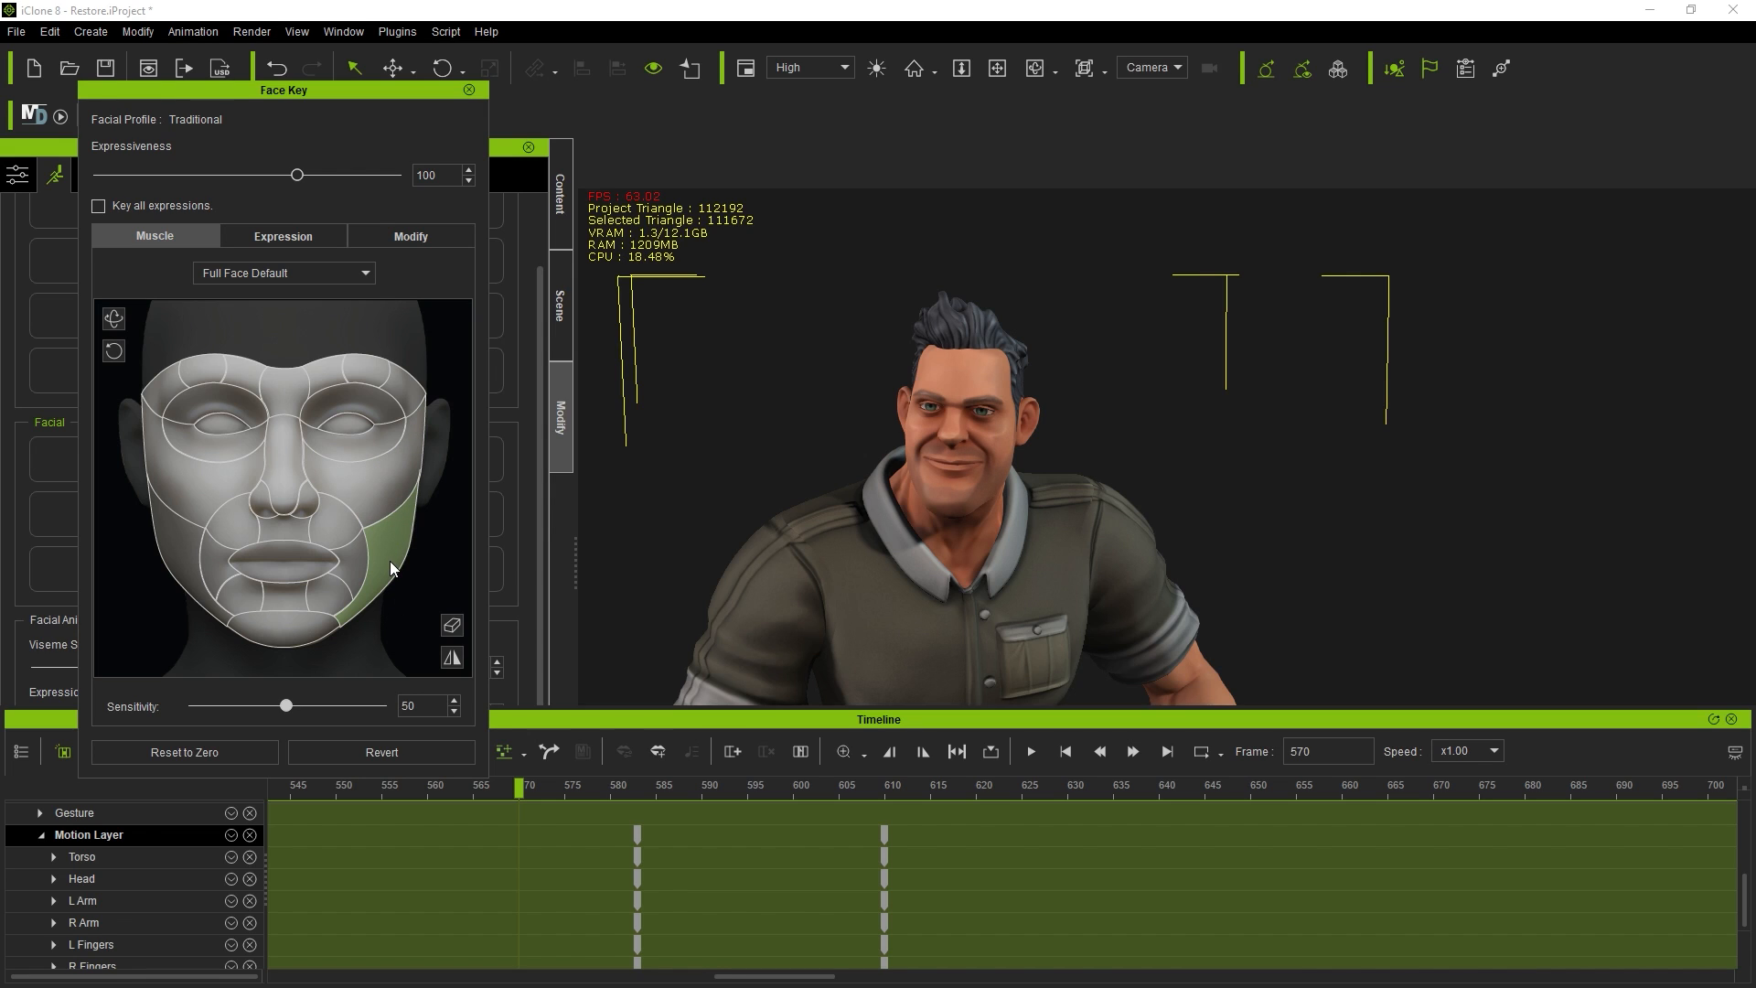
left_click_drag(347, 558, 302, 580)
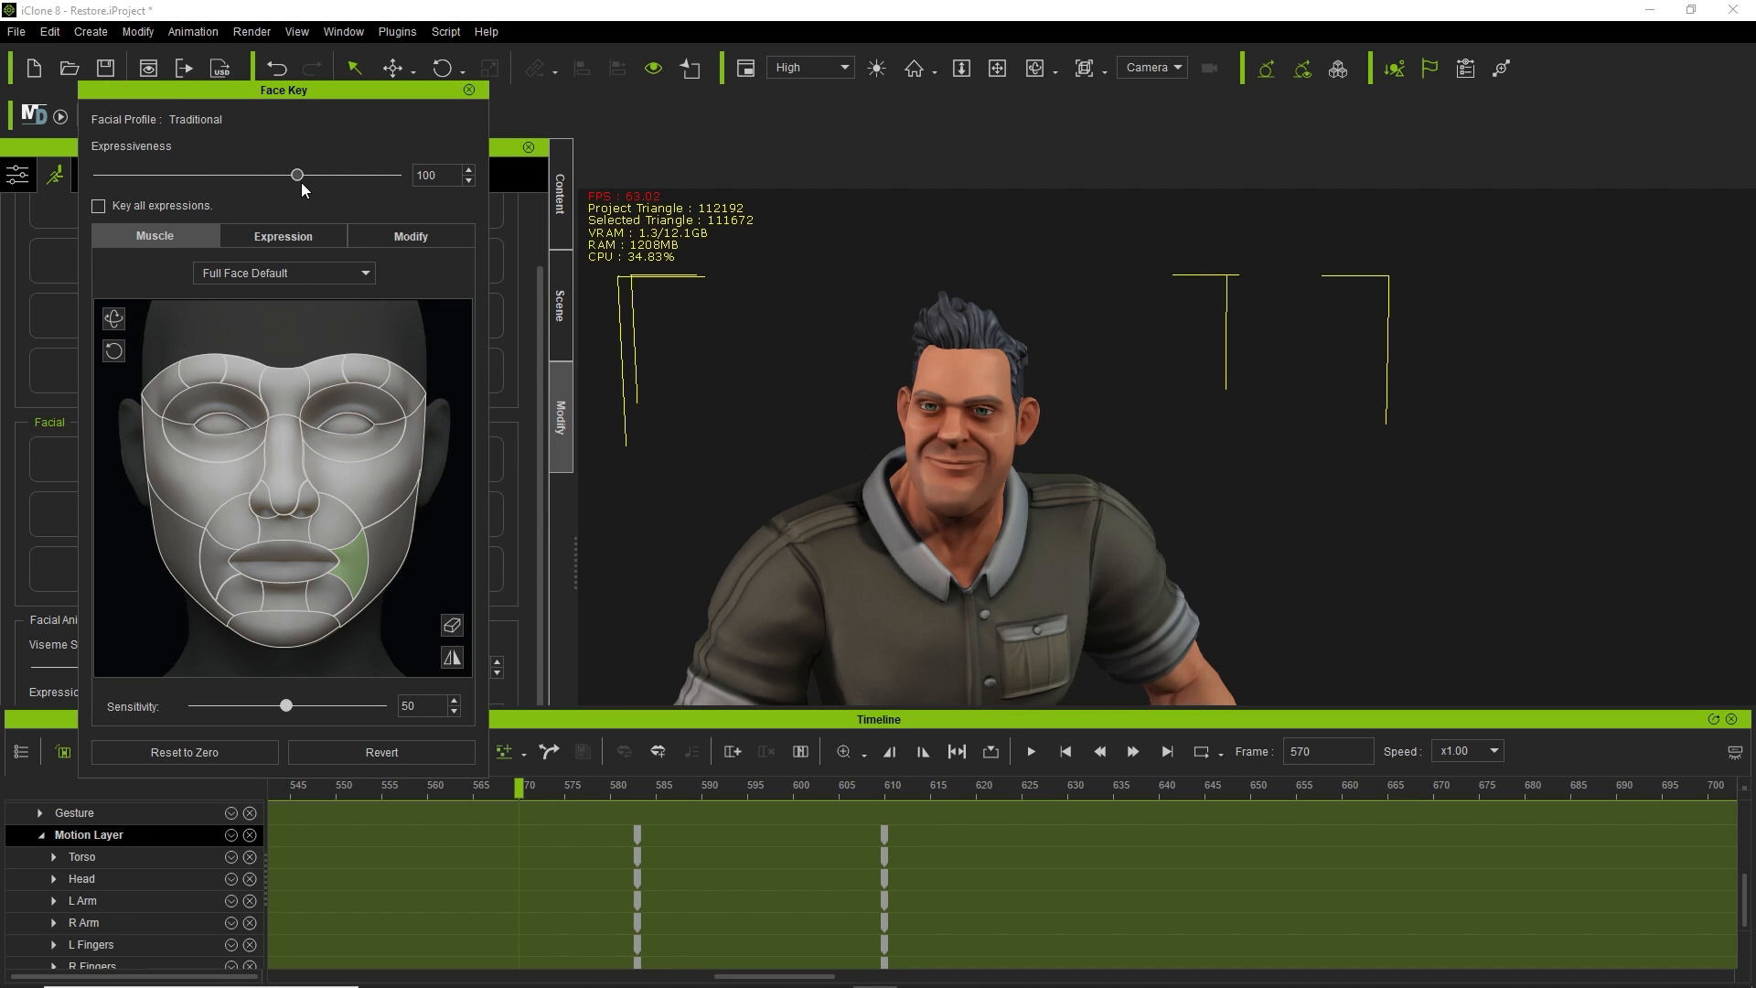
Set Expressiveness to 110 and show the 01-Happy expression presets.
left_click_drag(298, 176, 2, 254)
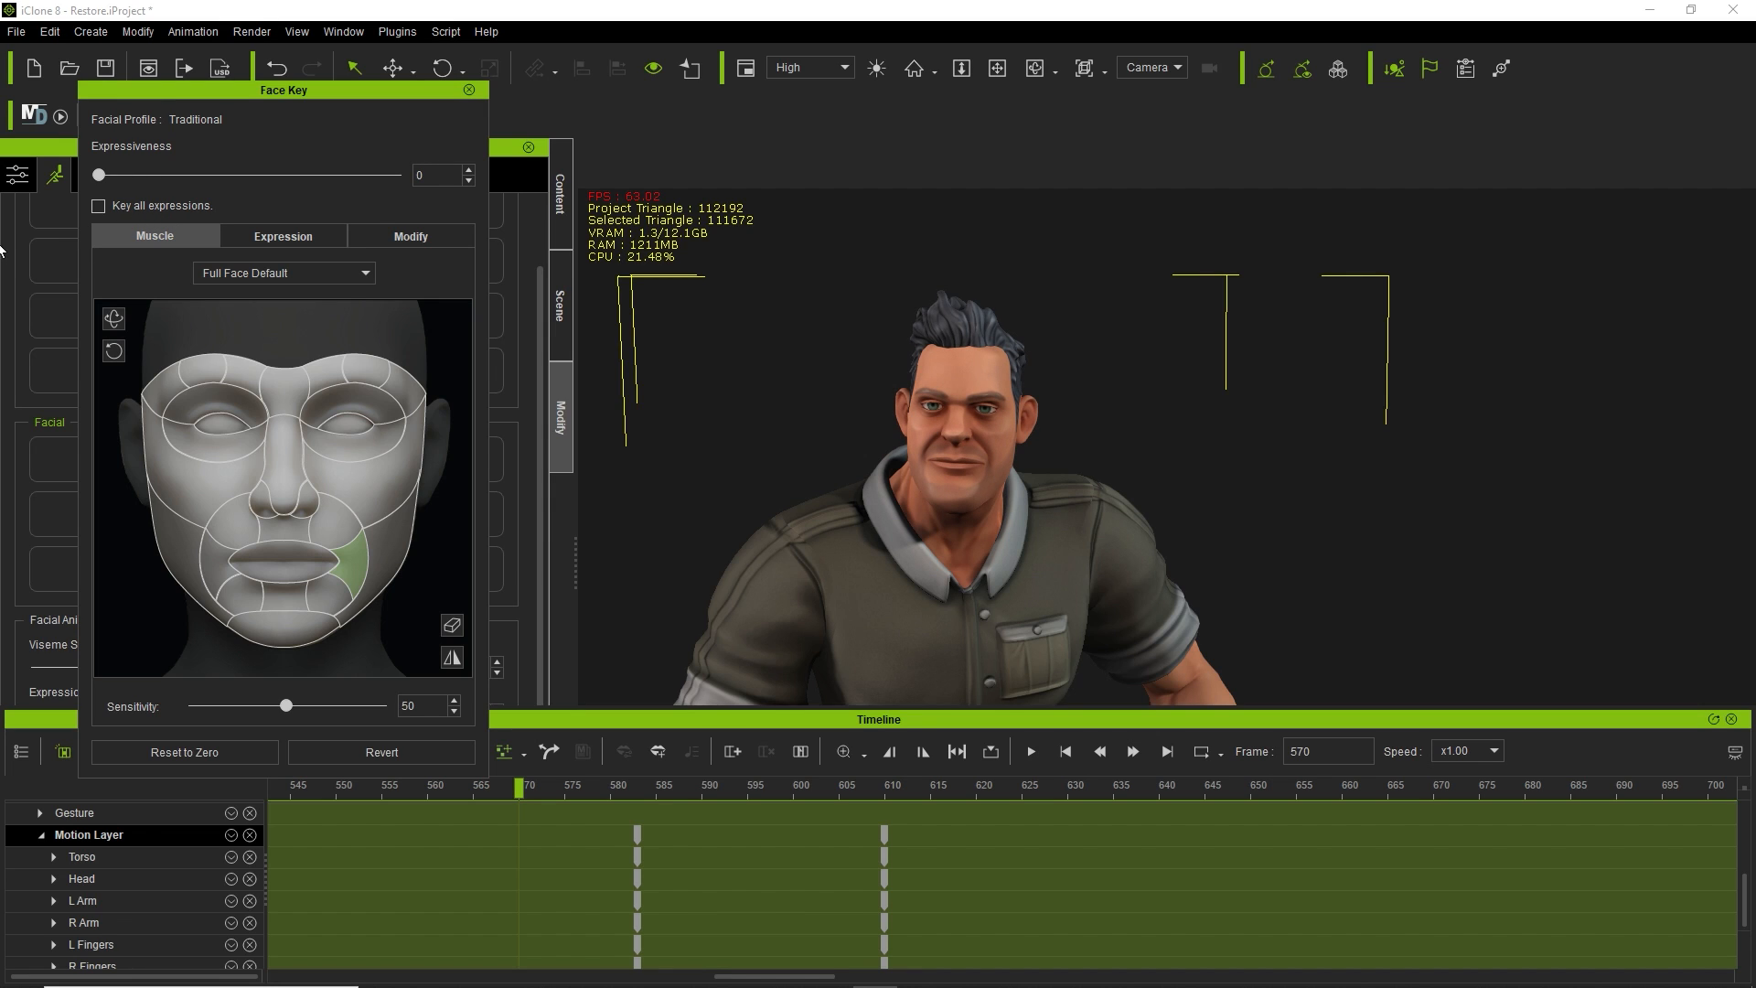
left_click_drag(2, 254, 327, 209)
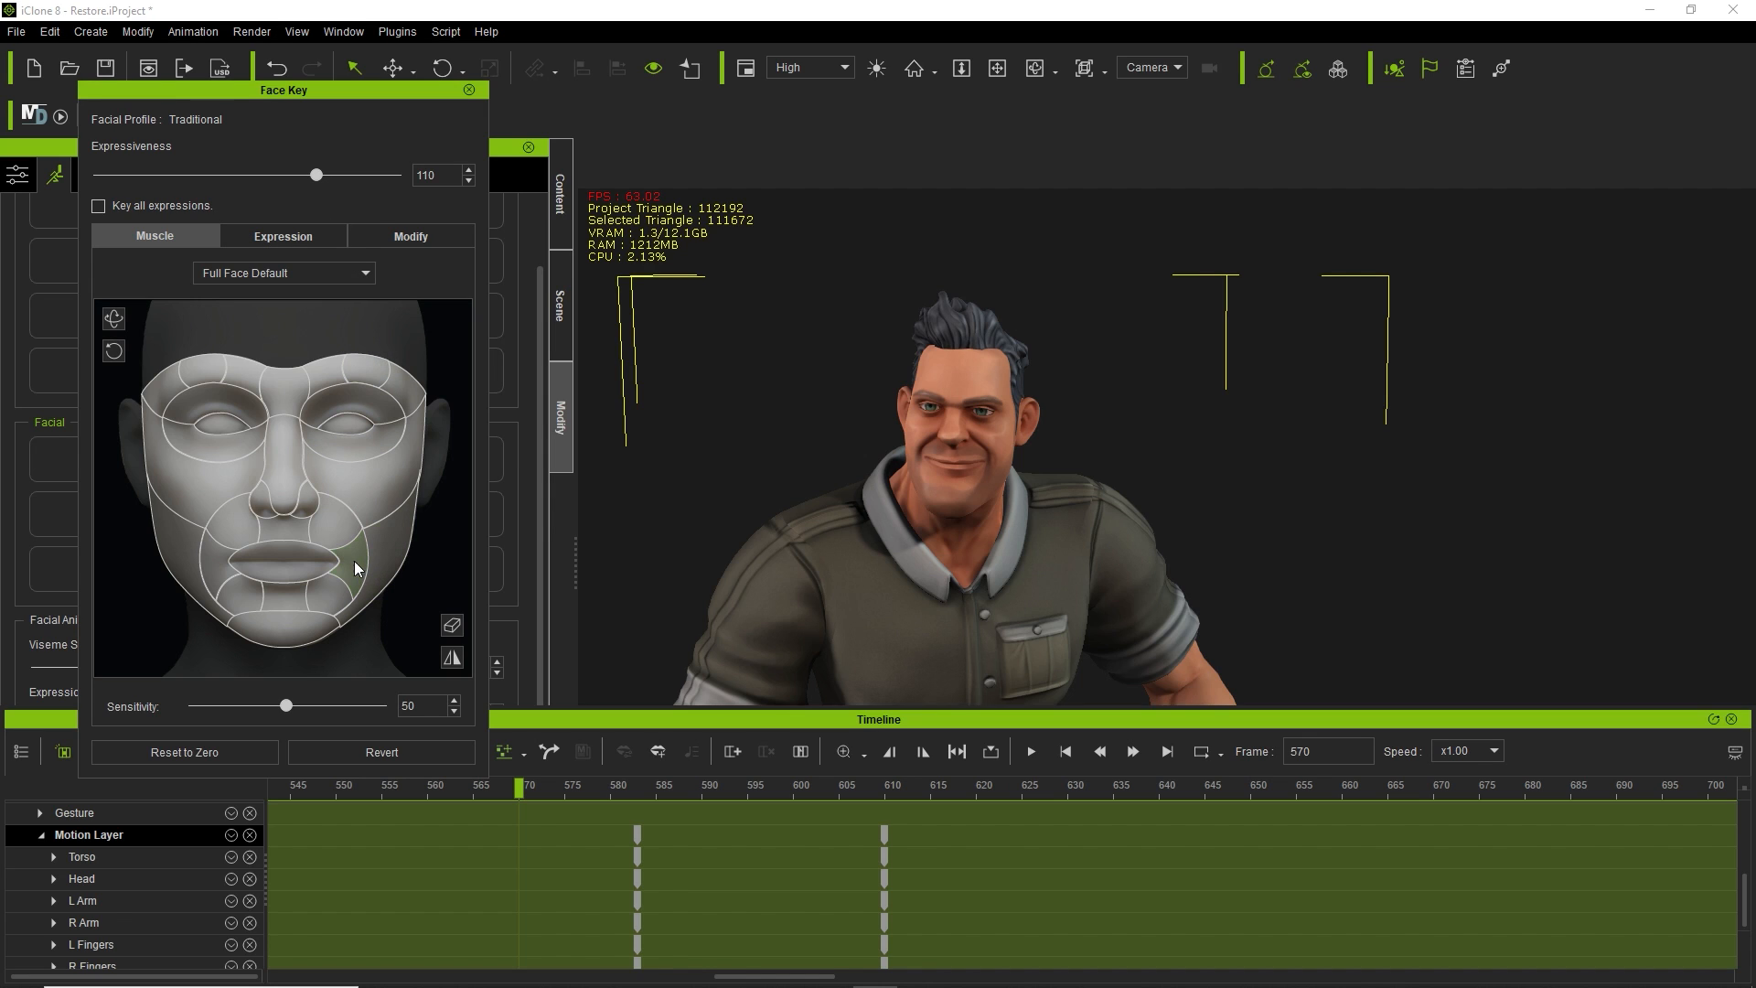
left_click(306, 234)
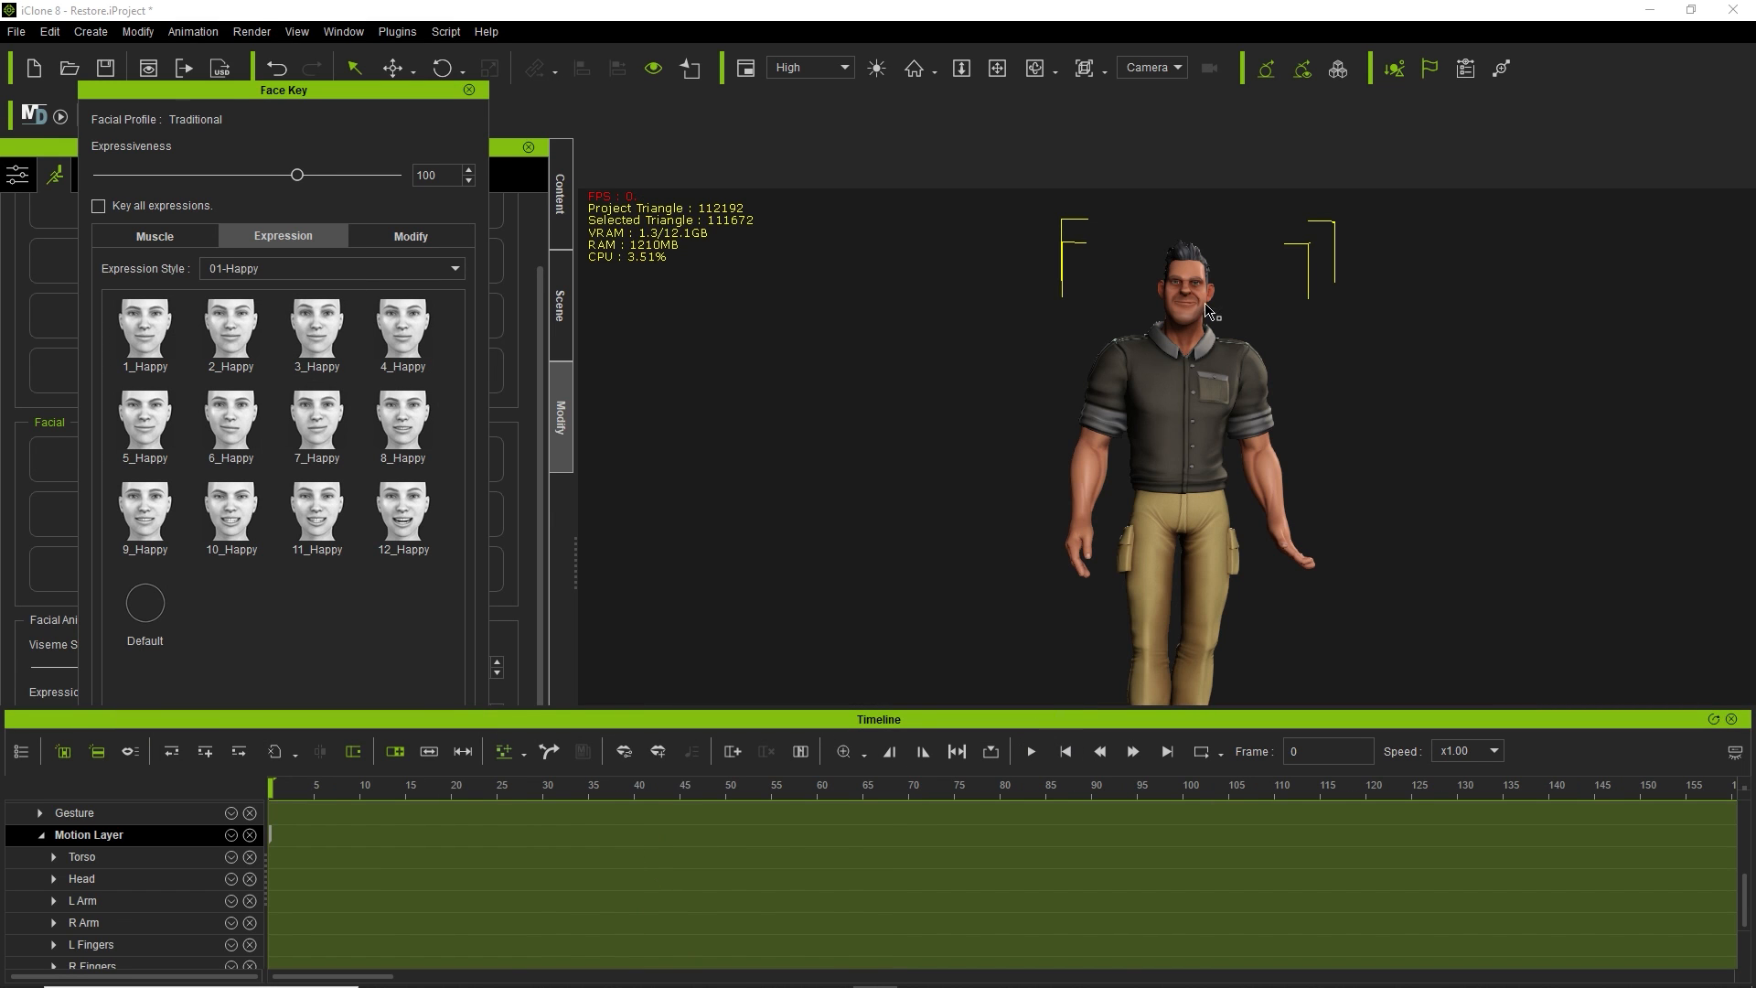
Reframe the view around the character's body and move the Face Key window aside.
scroll(1171, 291, "up", 5)
middle_click_drag(1254, 299, 1167, 293)
right_click_drag(1402, 505, 1264, 576)
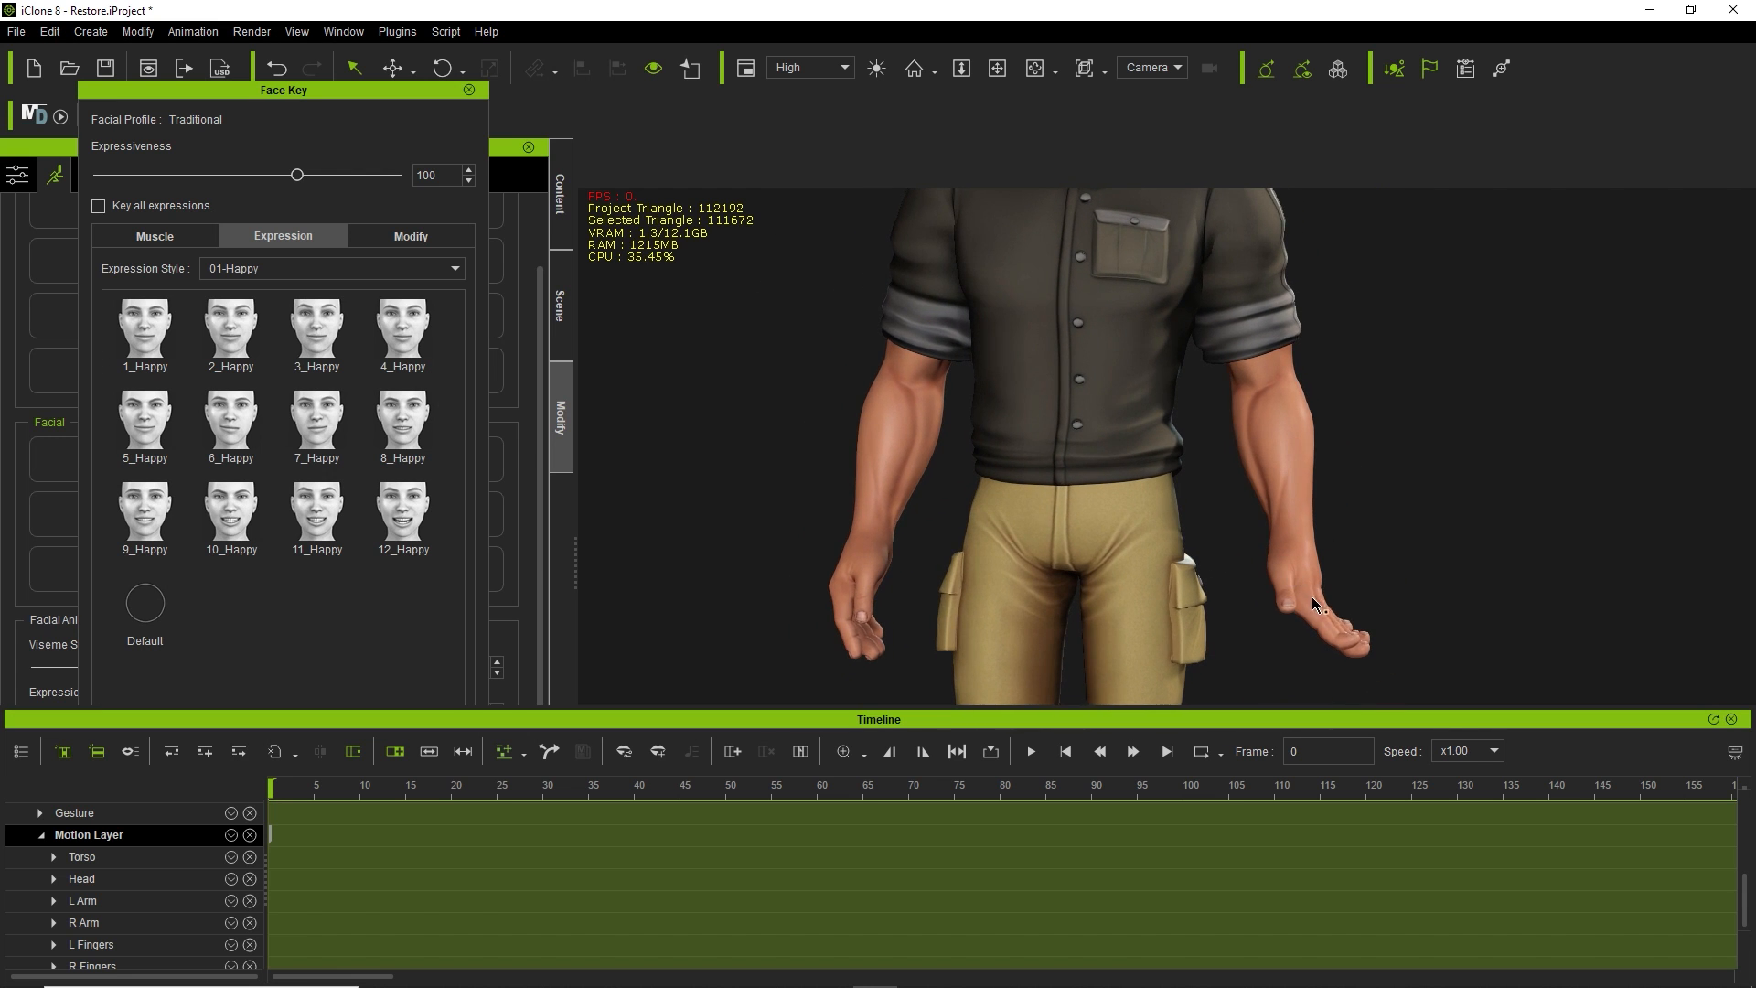
left_click_drag(304, 95, 727, 101)
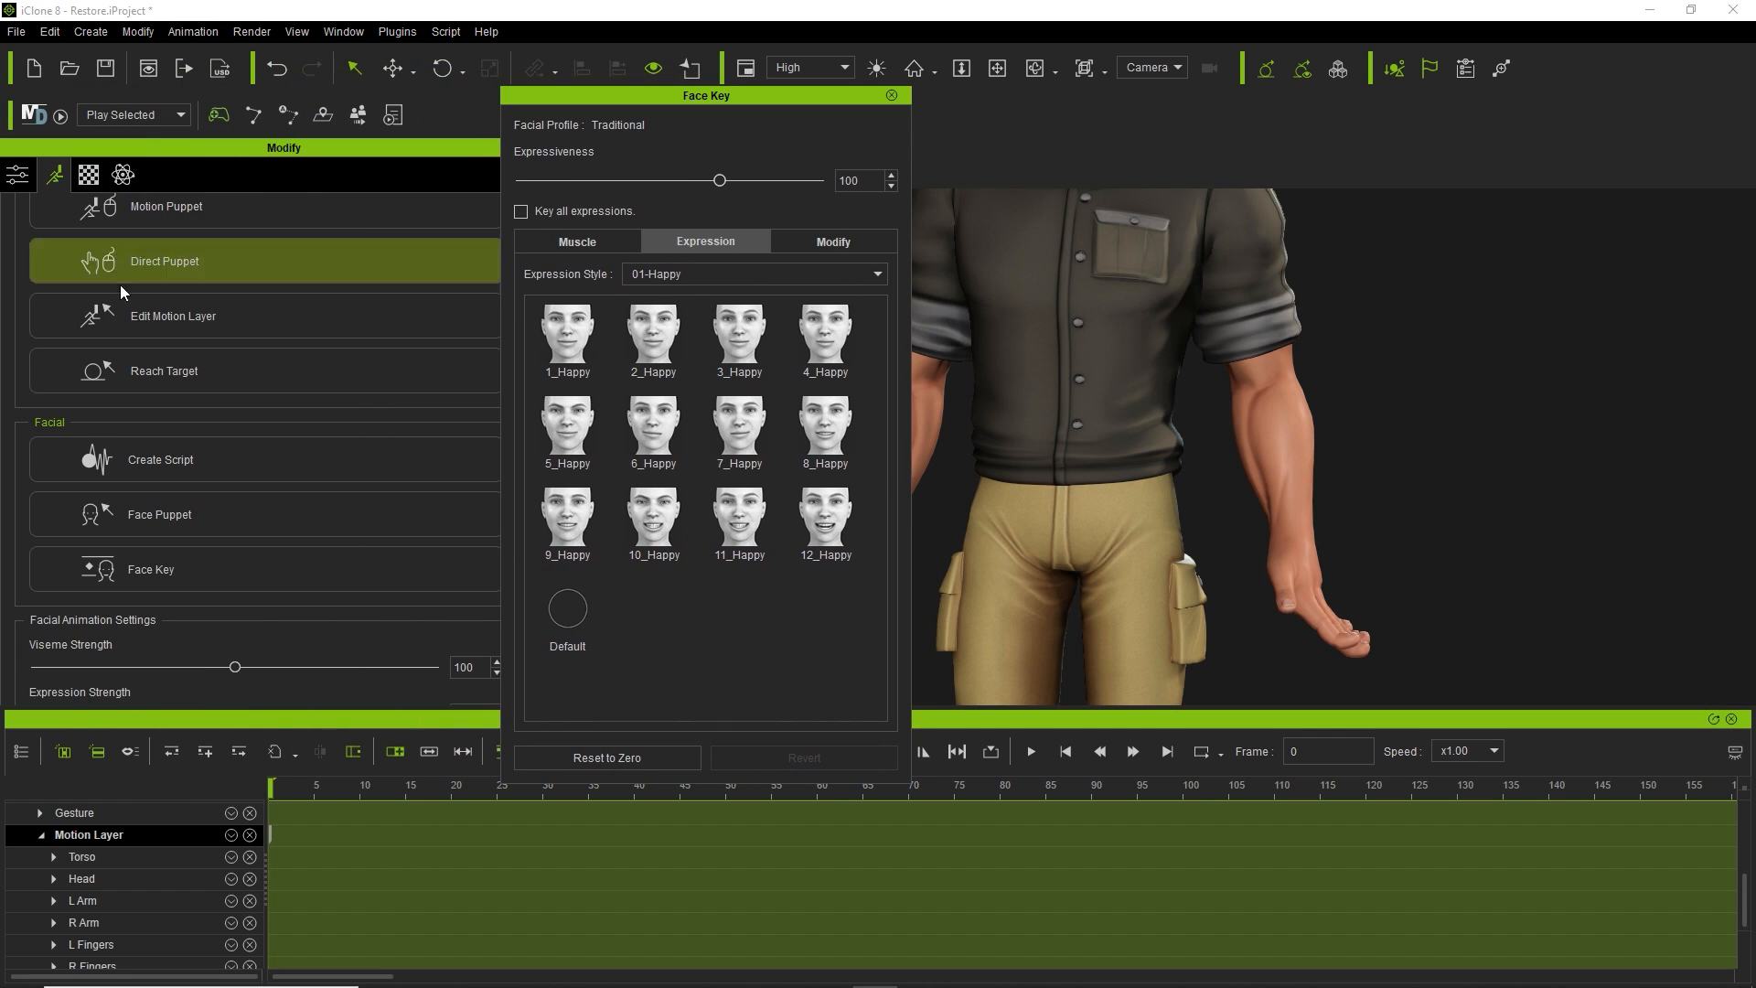
Curl the character's fingers closed in Edit Motion Layer and close the editor.
left_click(232, 318)
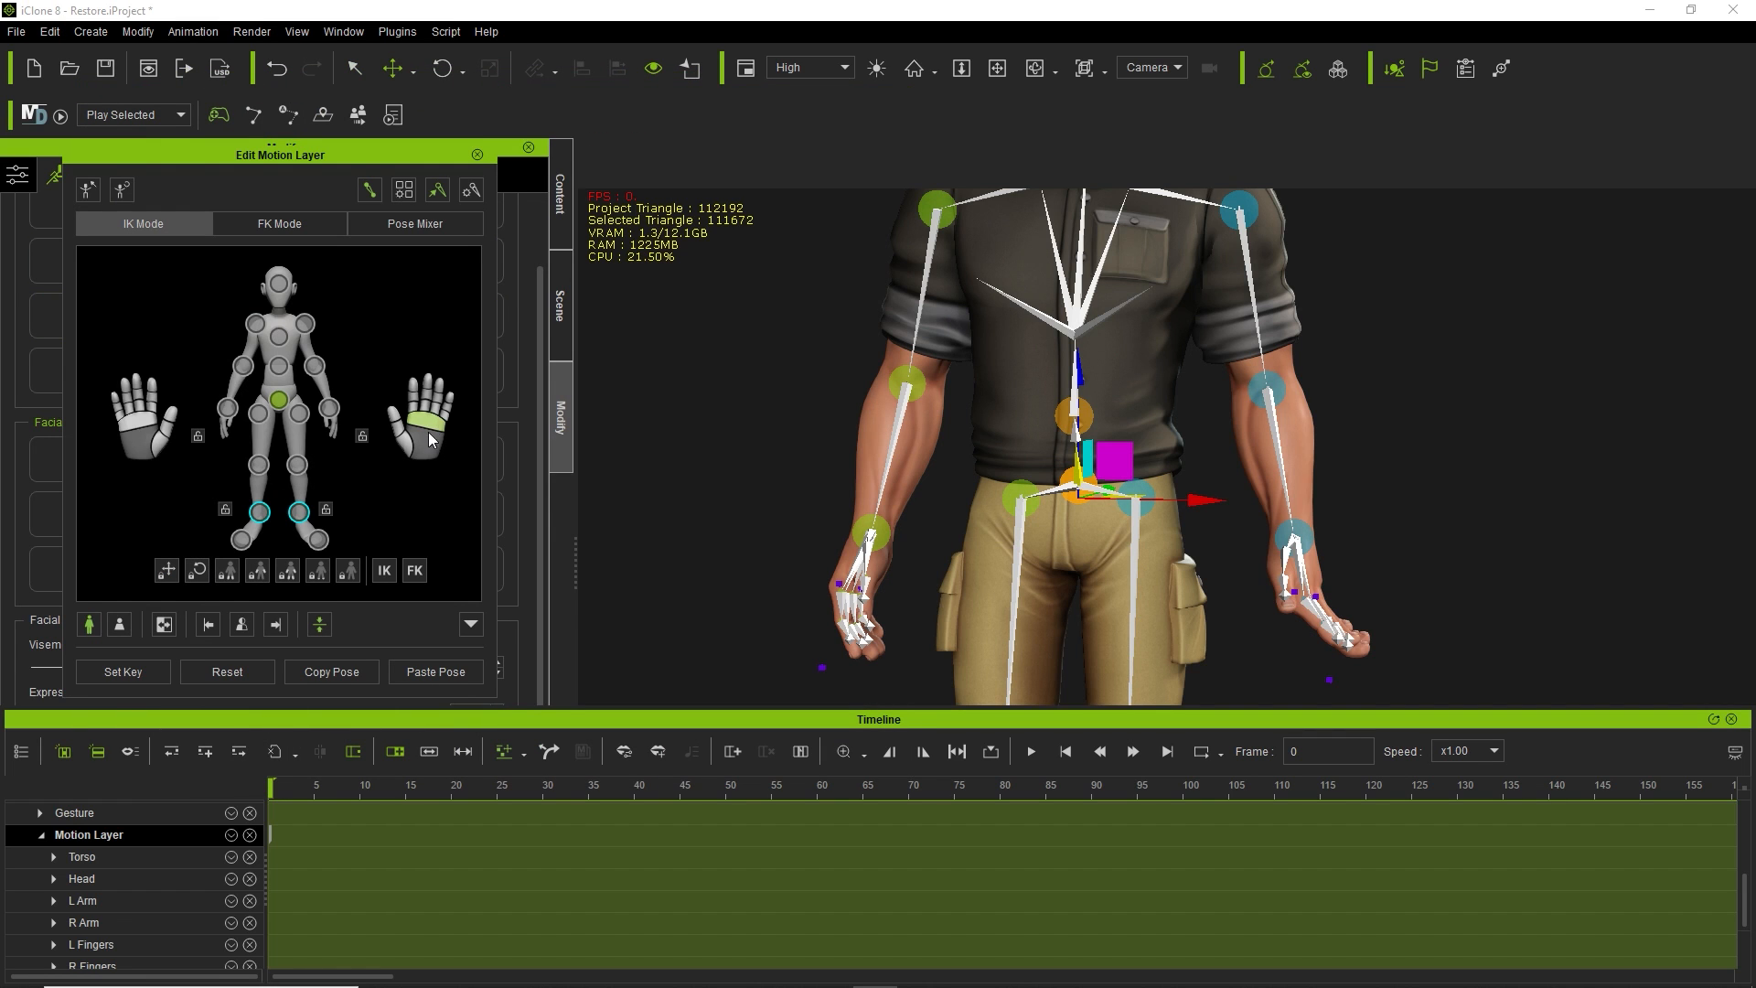
left_click_drag(429, 435, 401, 535)
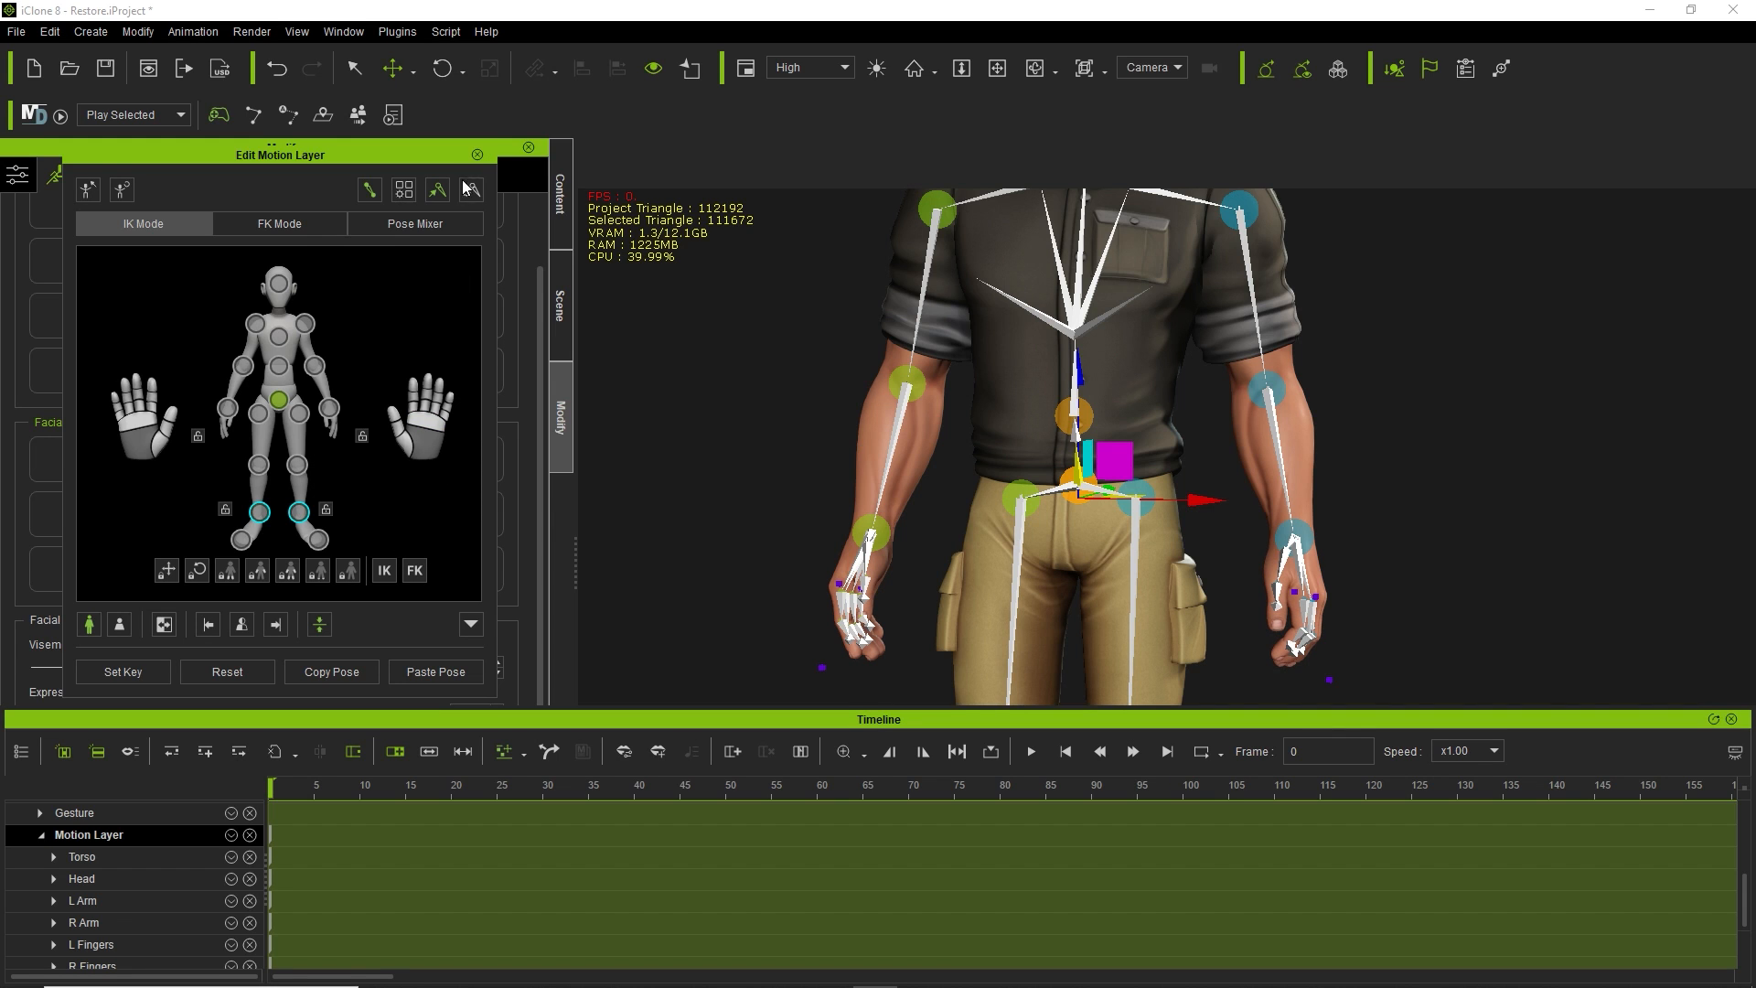
left_click(477, 155)
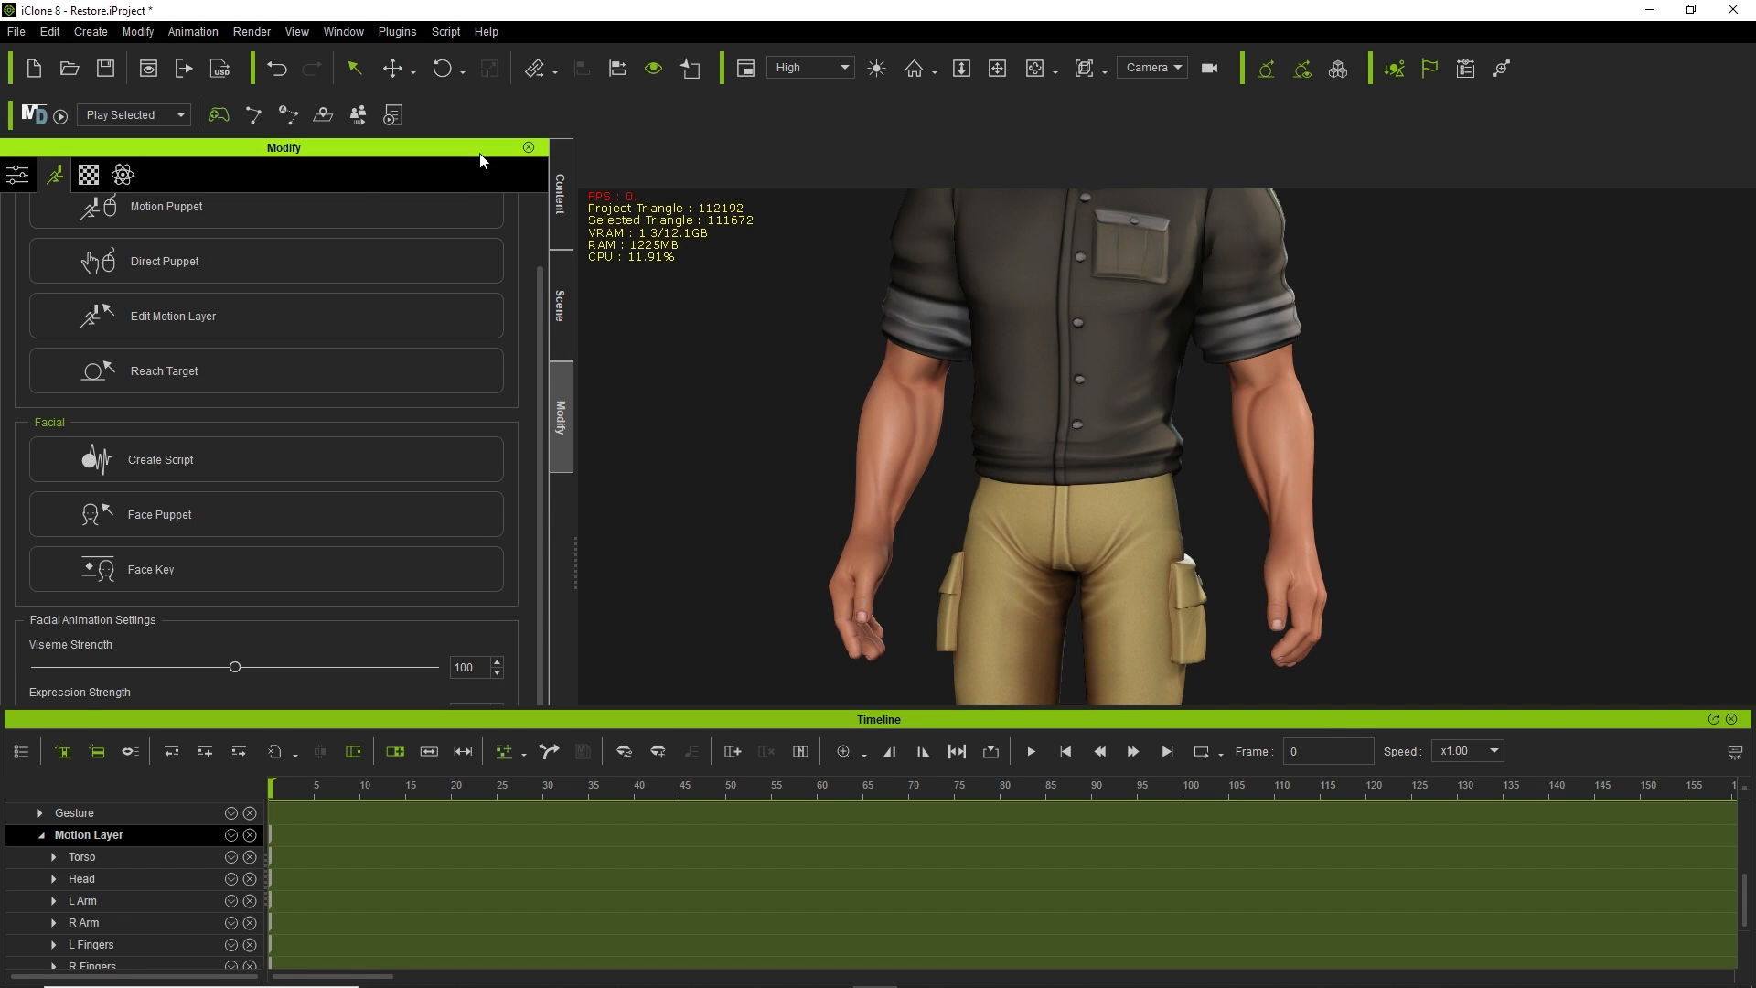
Scrub the playhead to frame 0 and zoom the view onto the character's head.
left_click_drag(274, 789, 247, 827)
middle_click_drag(1355, 339, 1363, 678)
scroll(1173, 454, "up", 5)
scroll(1183, 430, "up", 5)
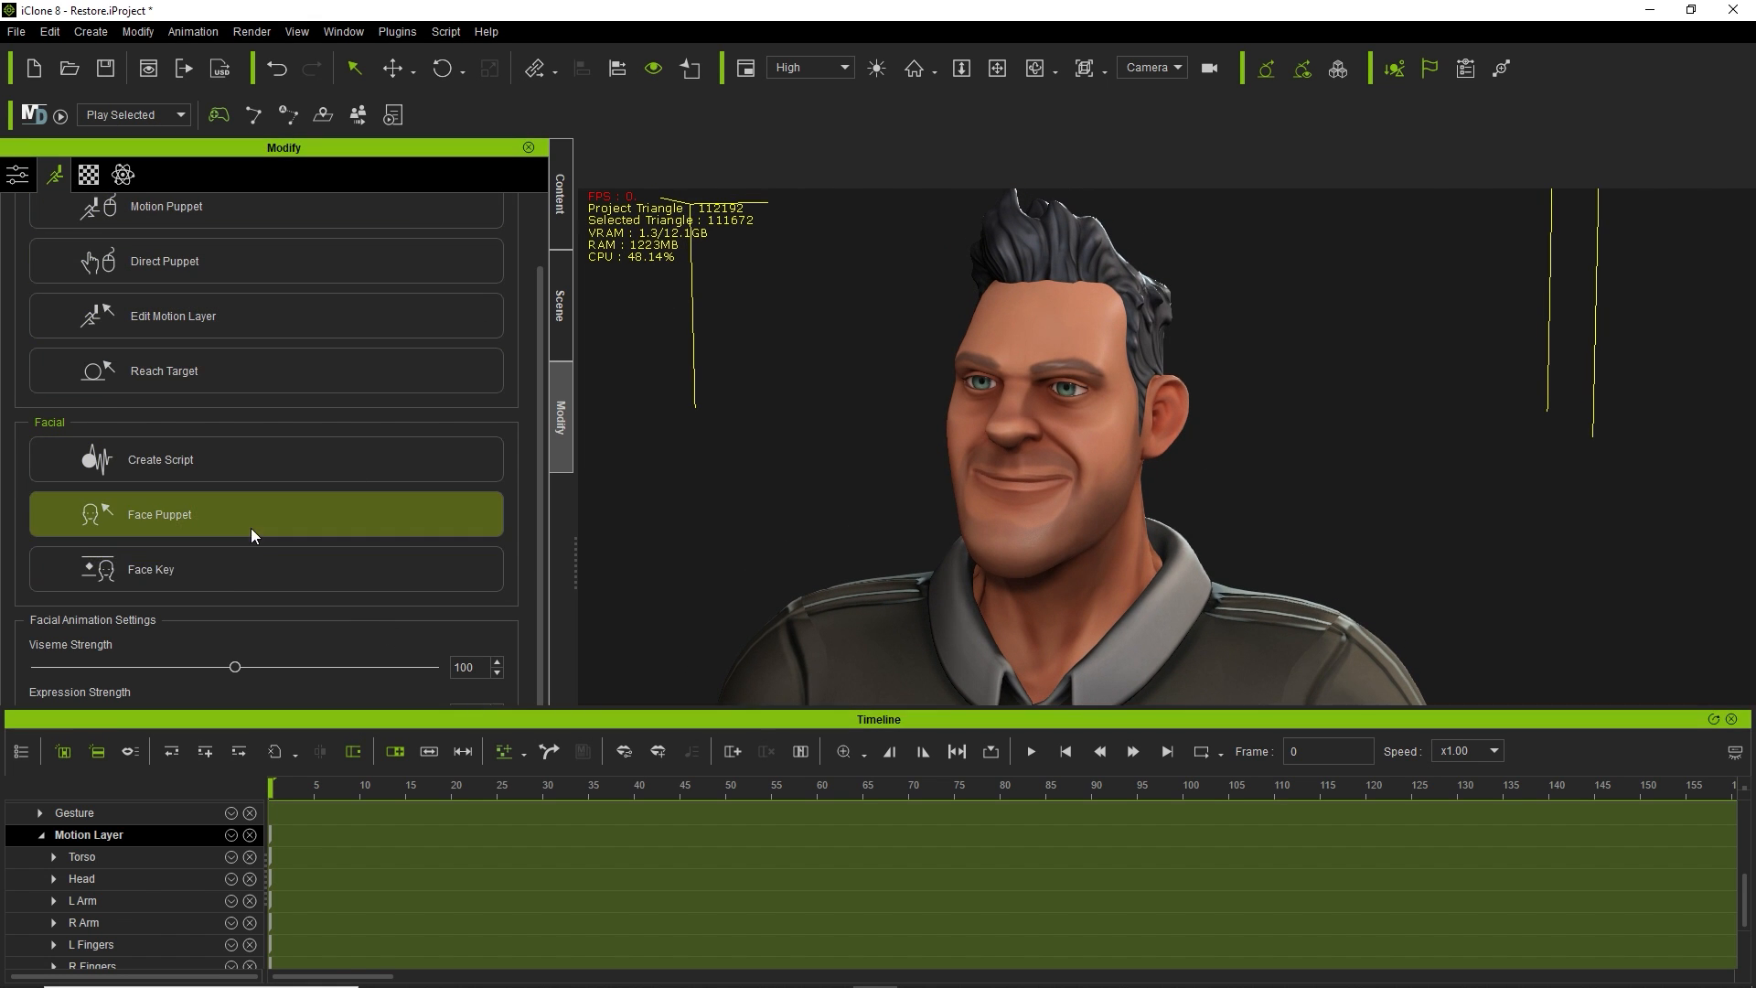
In Face Key, switch to the 05-Fear style, apply 10_Fear and raise Expressiveness to 115.
left_click(230, 576)
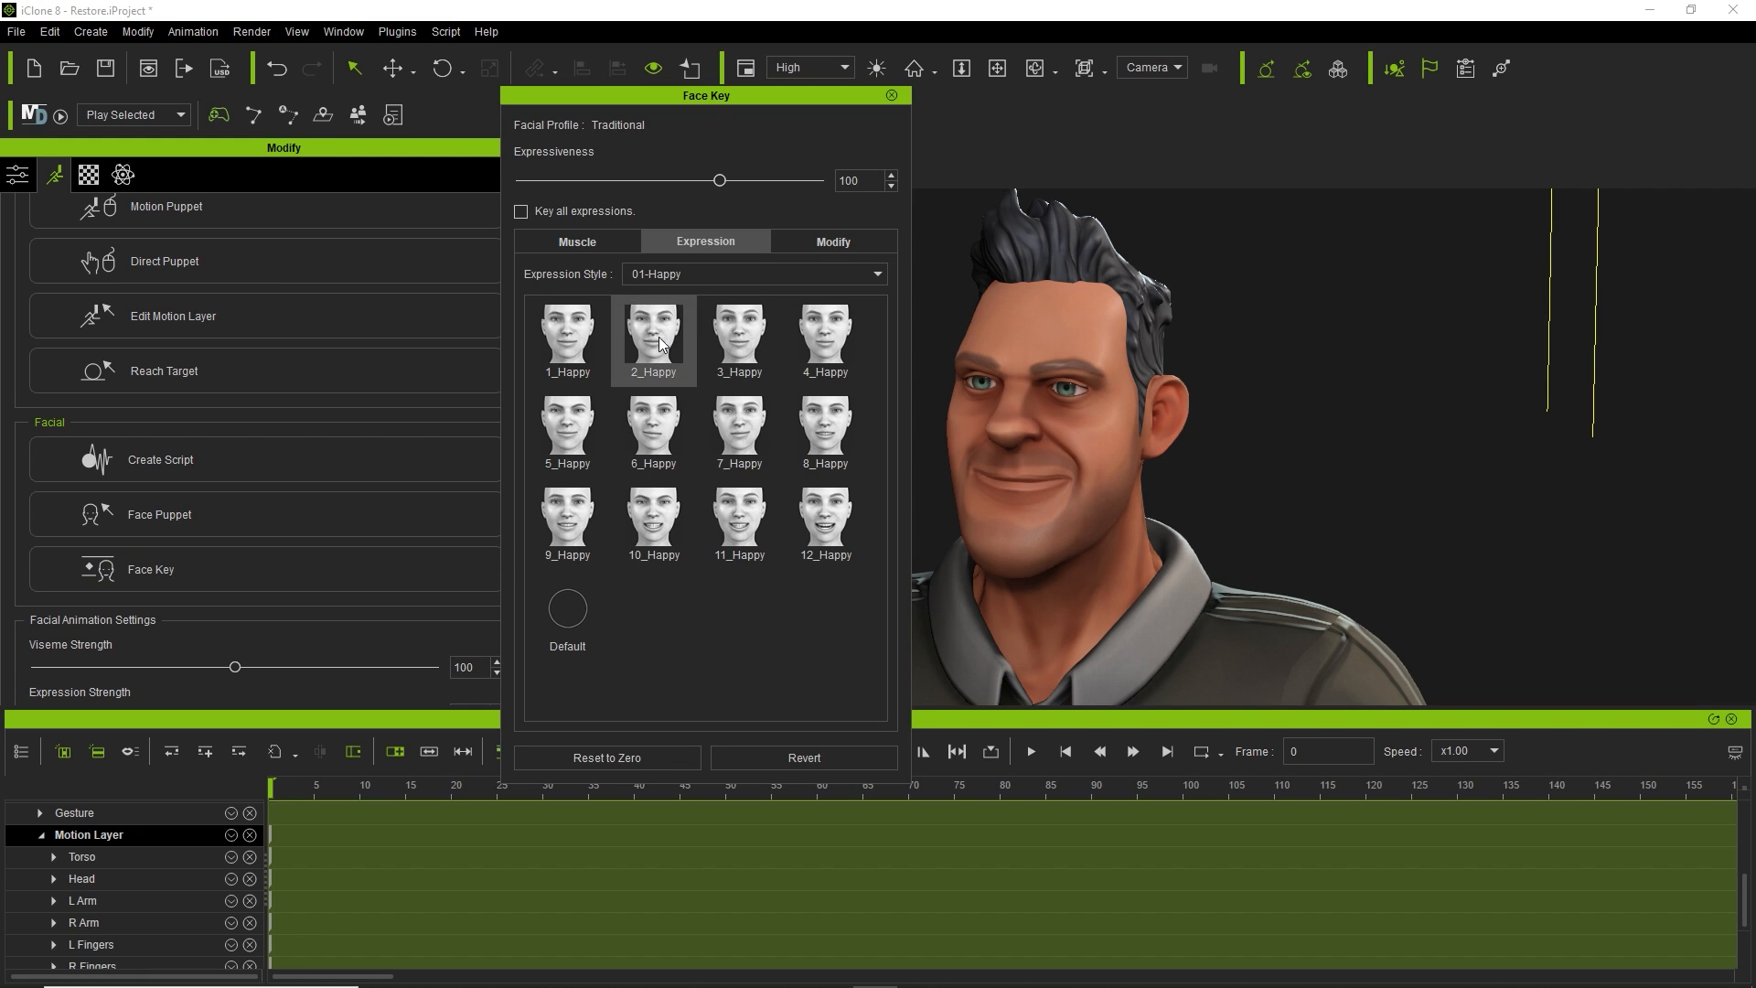
left_click_drag(717, 95, 296, 98)
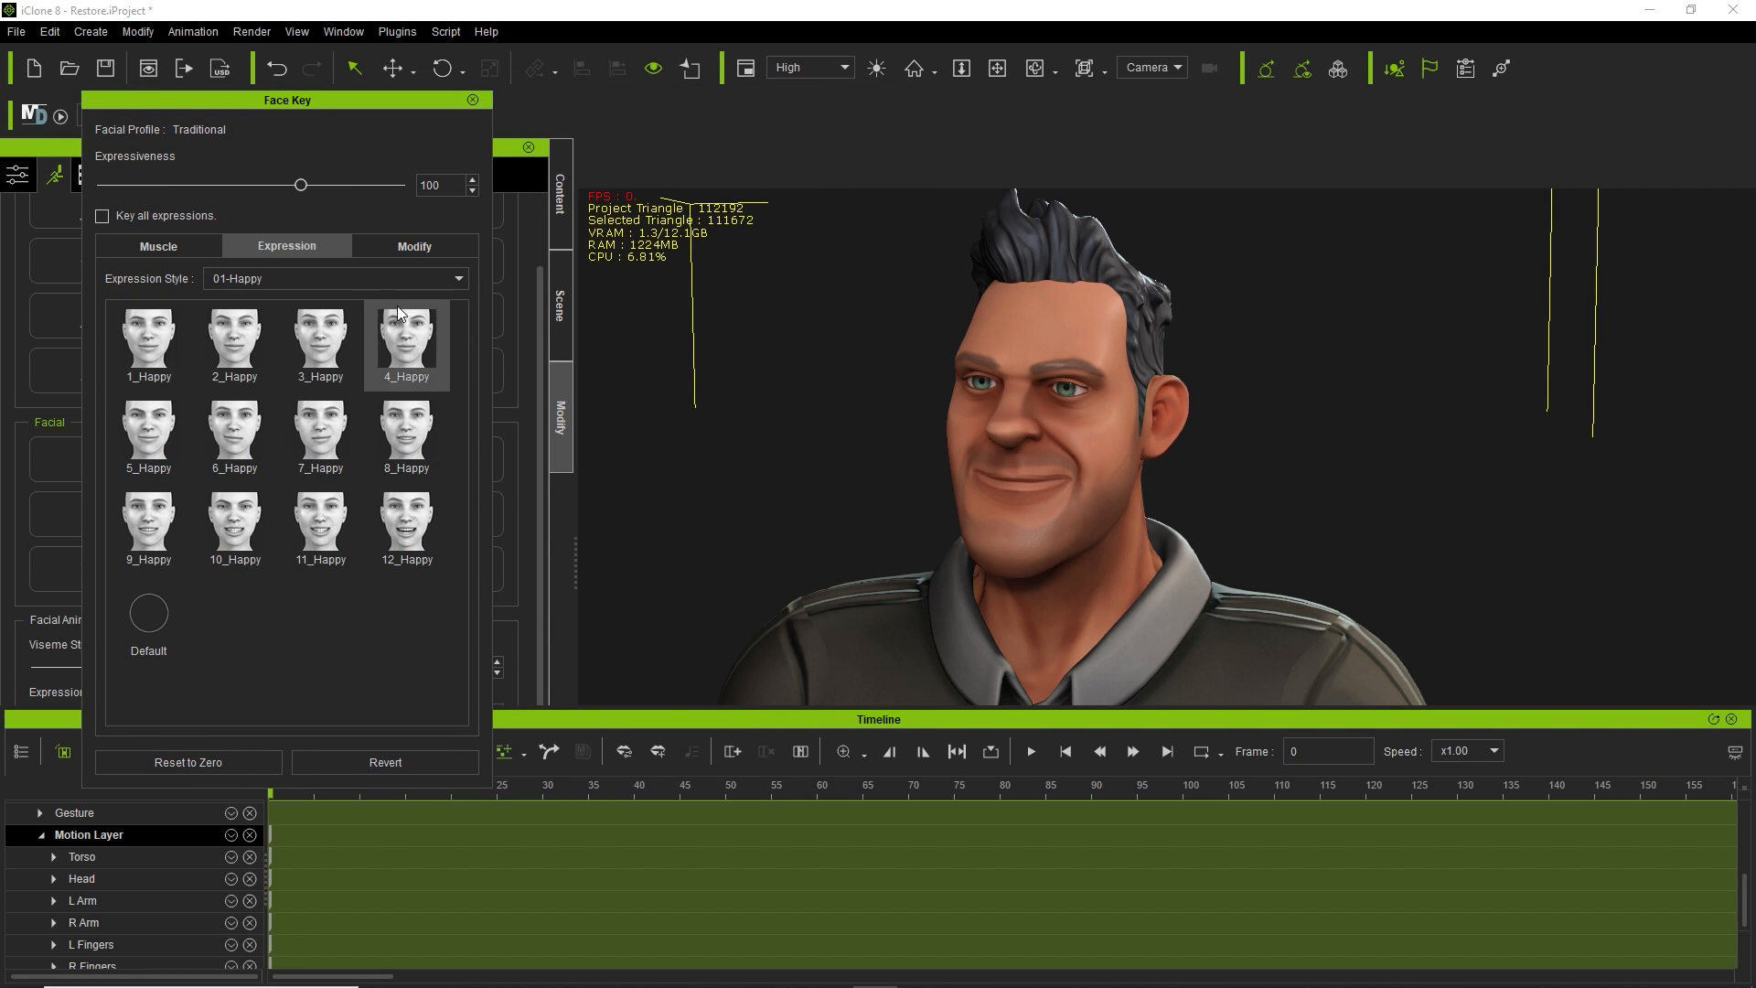
left_click(379, 283)
left_click(355, 310)
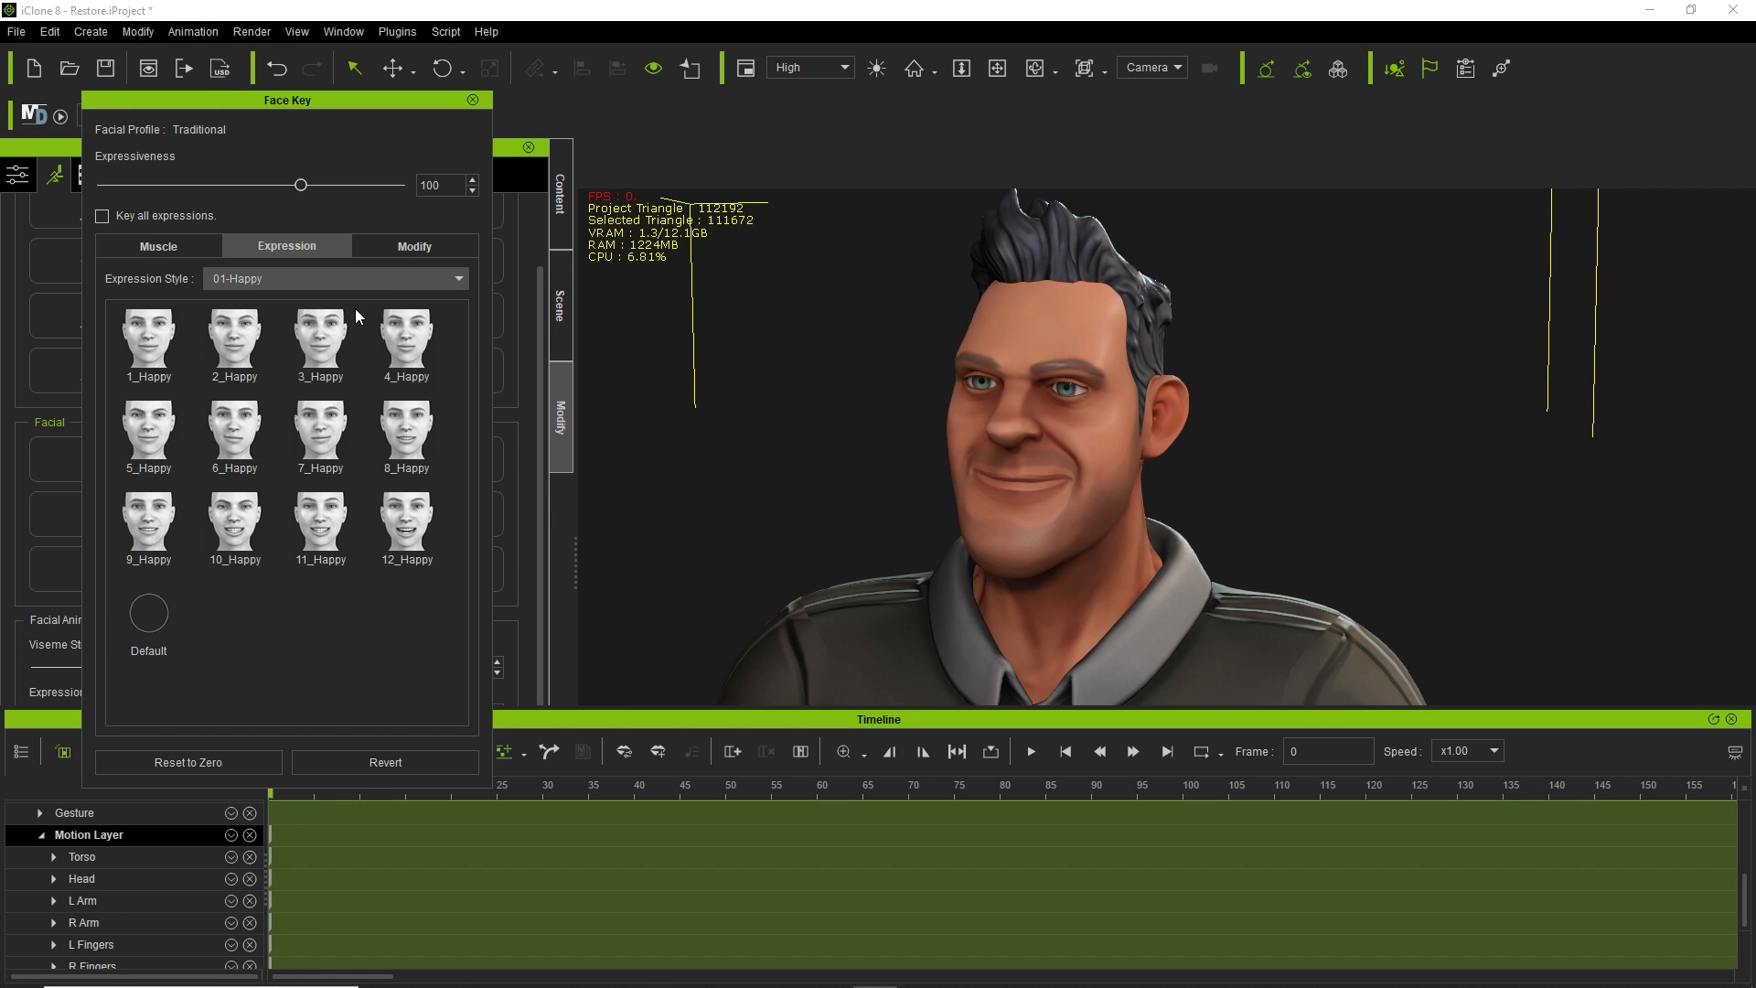
left_click(364, 279)
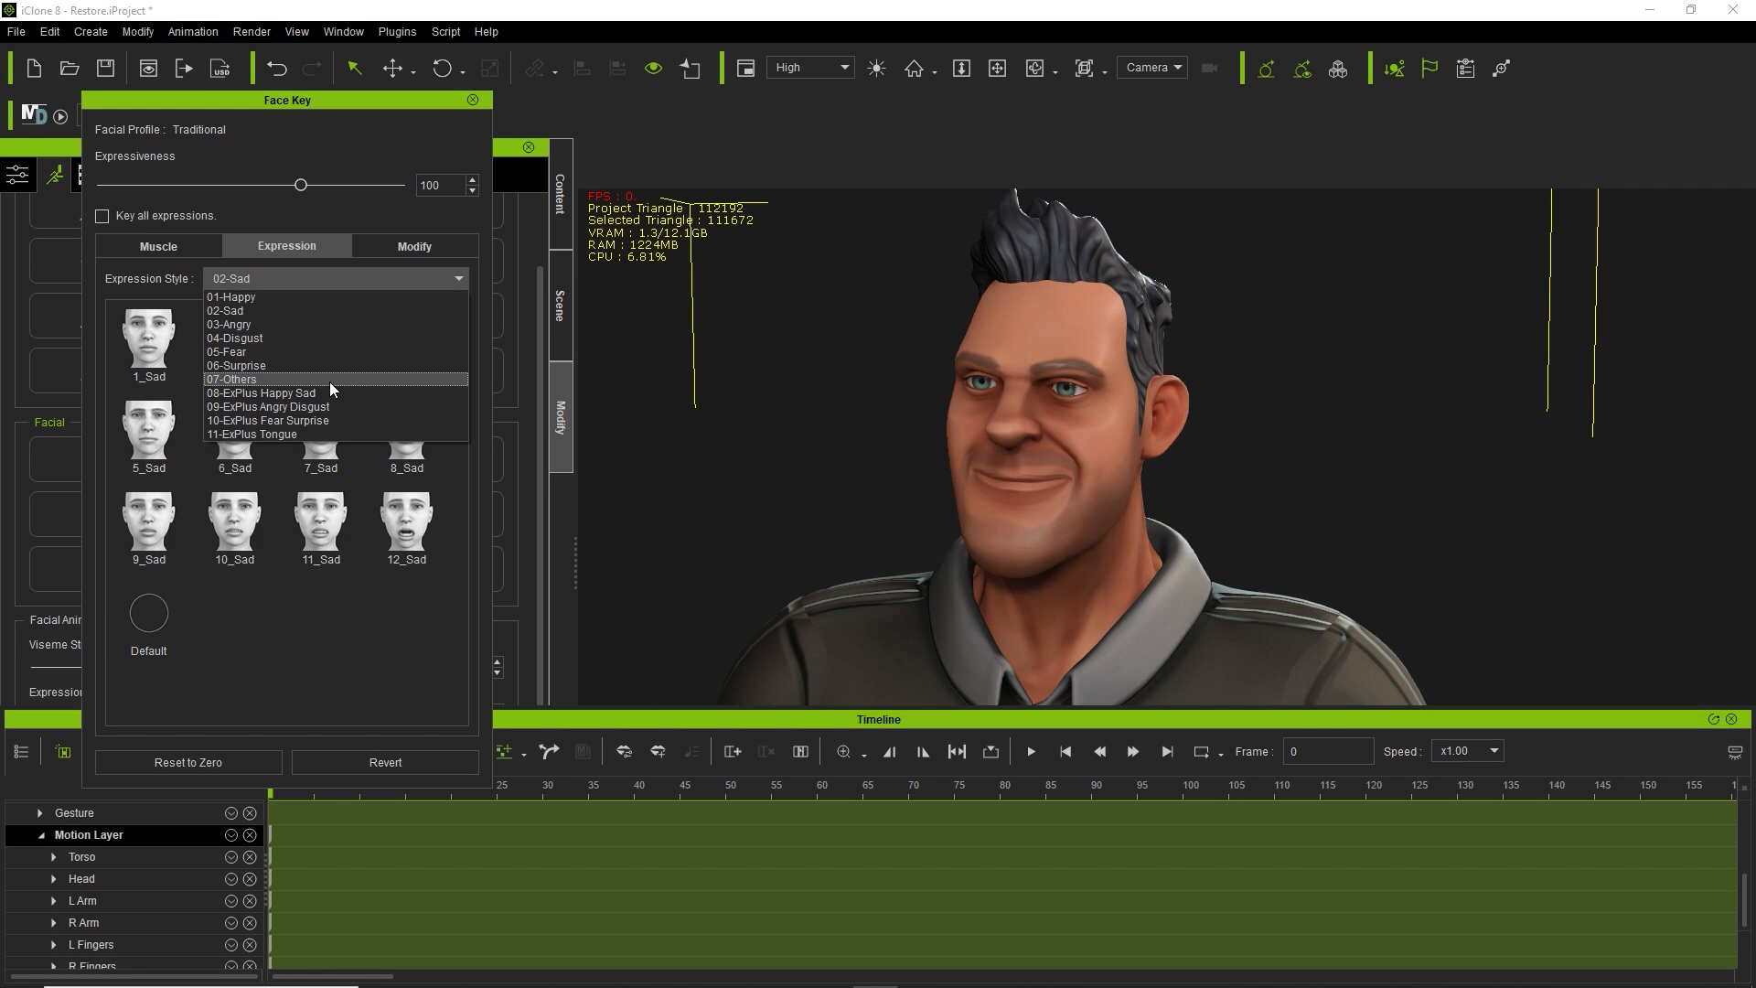
left_click(327, 351)
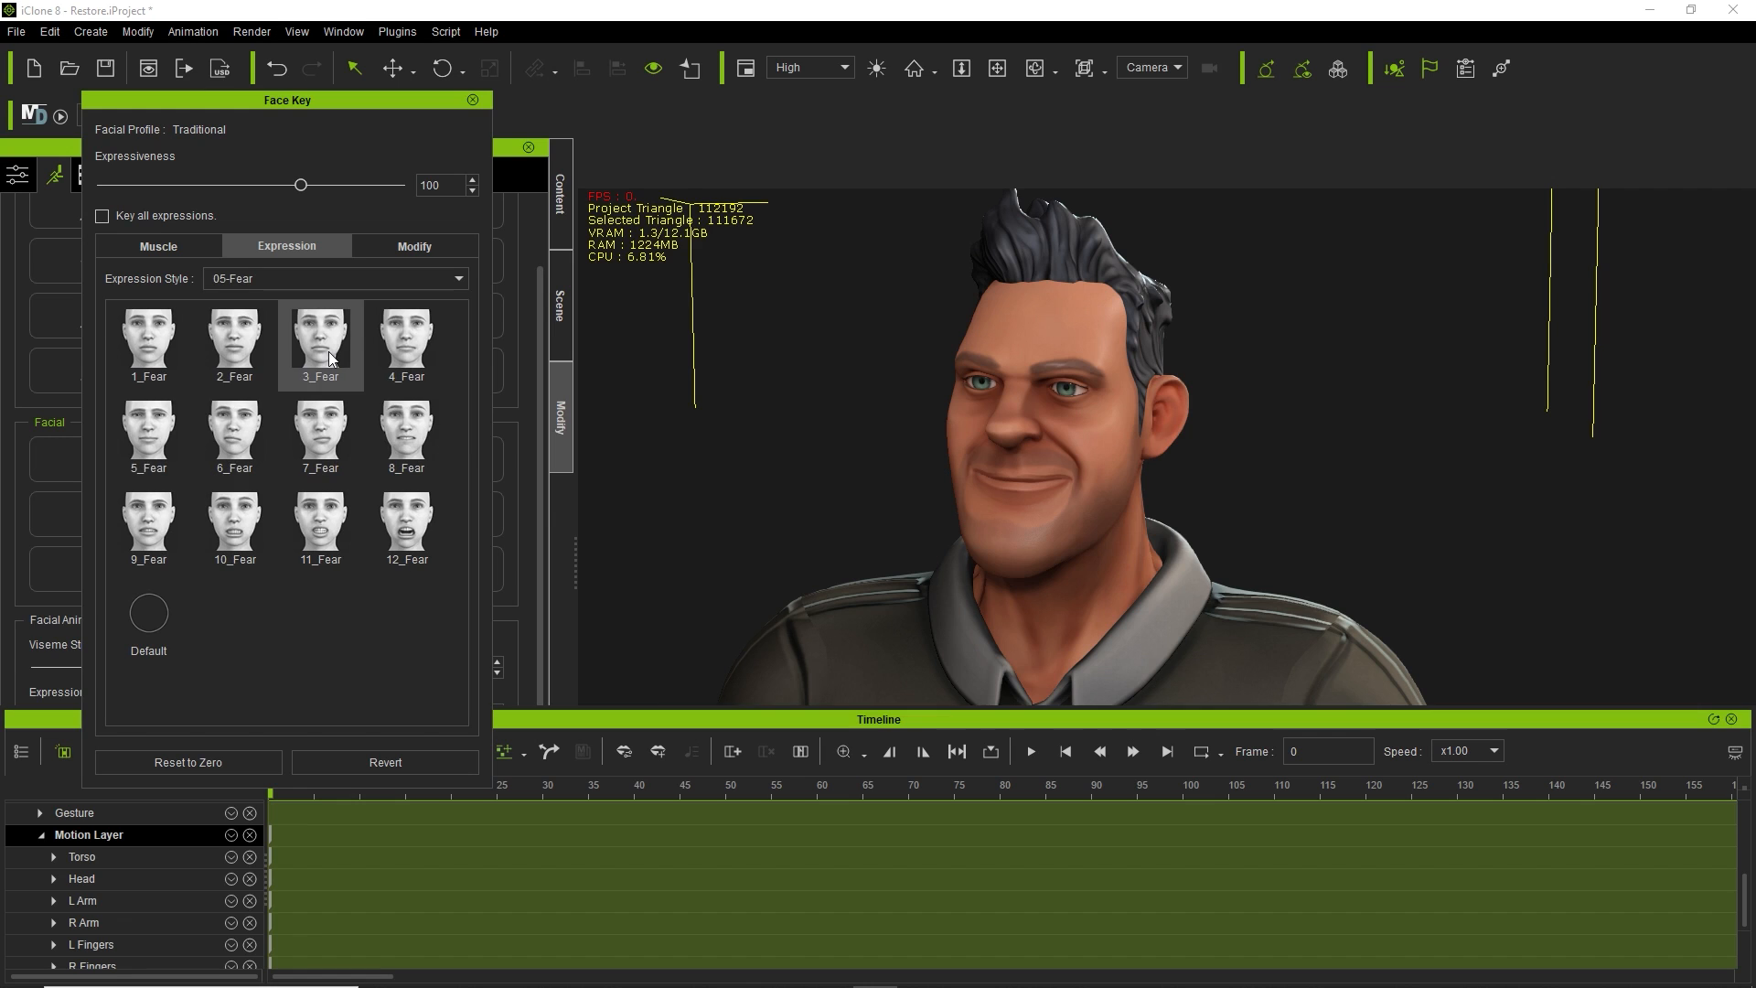
left_click(321, 545)
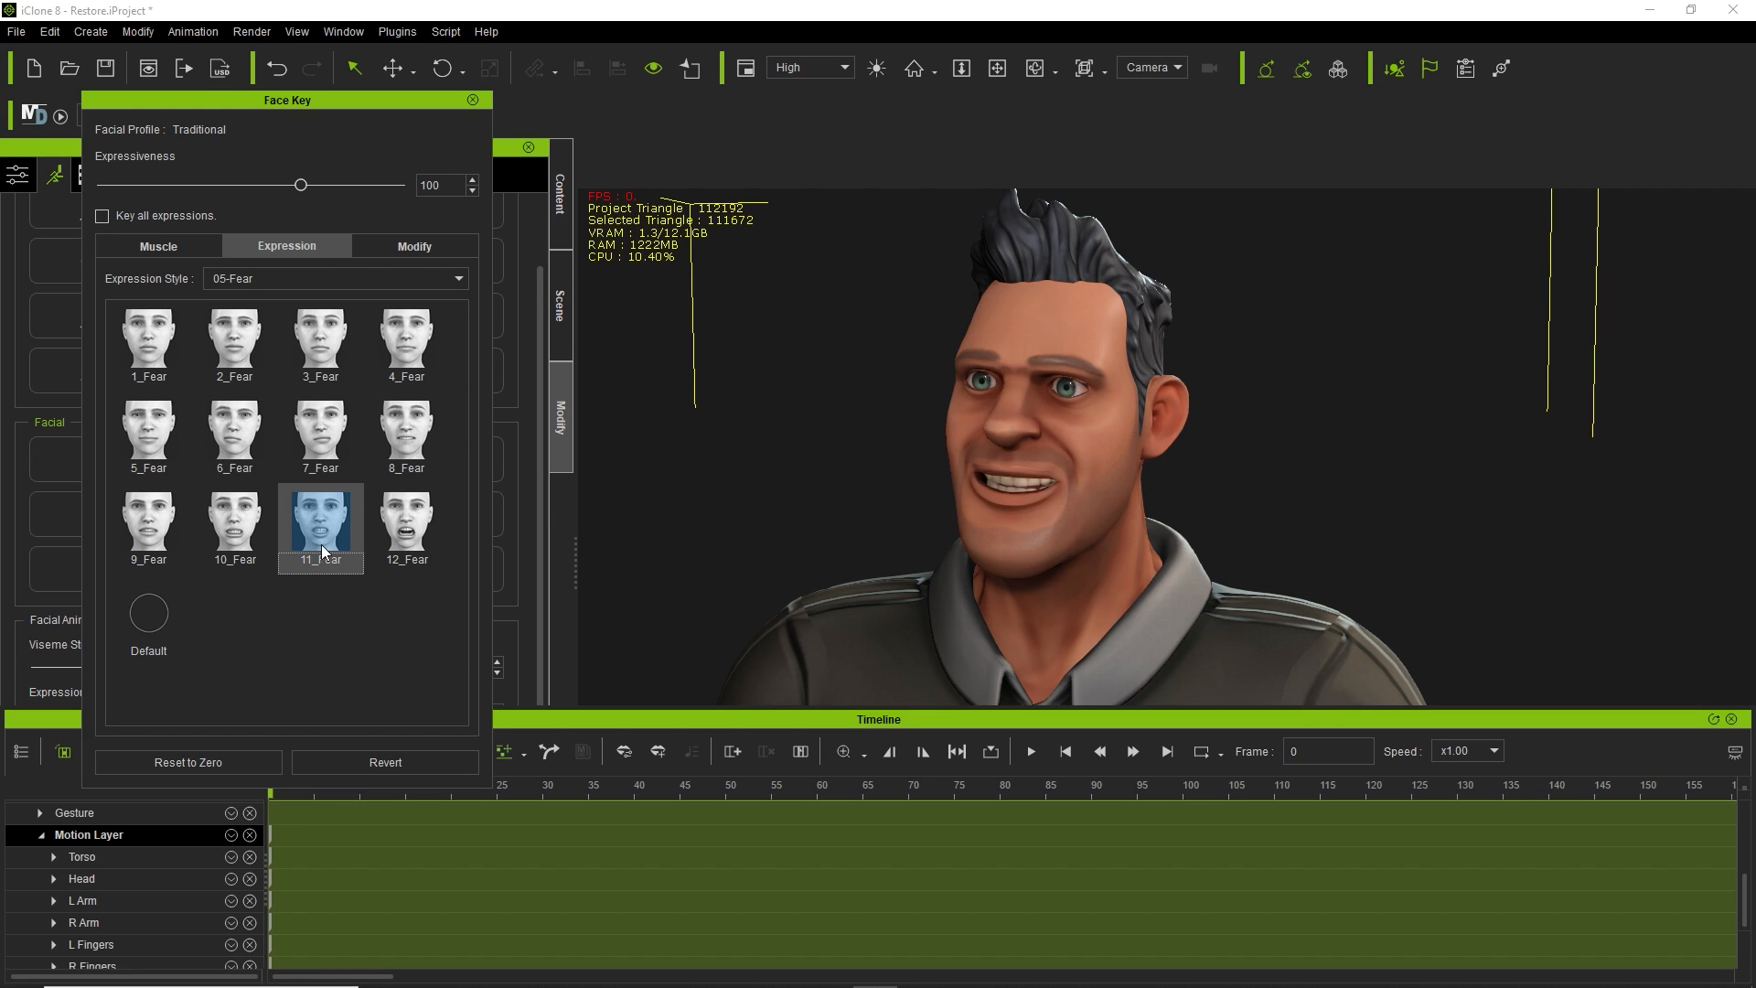
left_click(239, 529)
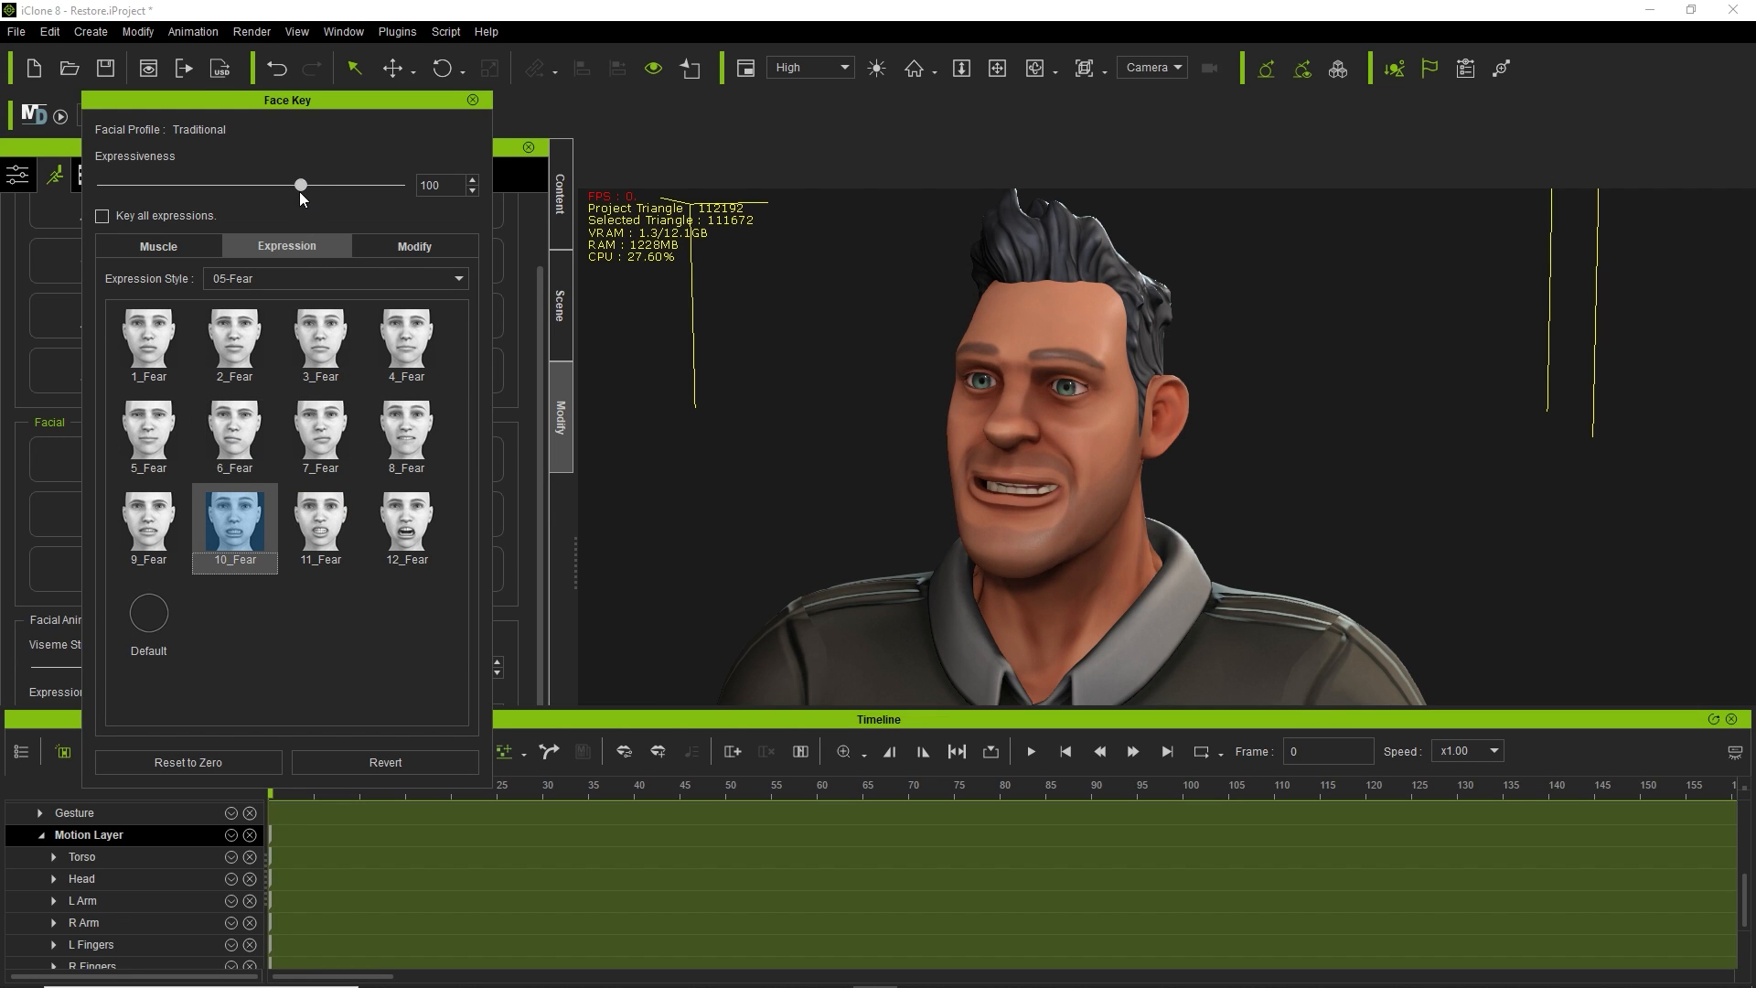
mouse_move(300, 191)
left_mouse_down()
mouse_move(469, 190)
mouse_move(184, 194)
mouse_move(367, 201)
mouse_move(328, 199)
left_mouse_up()
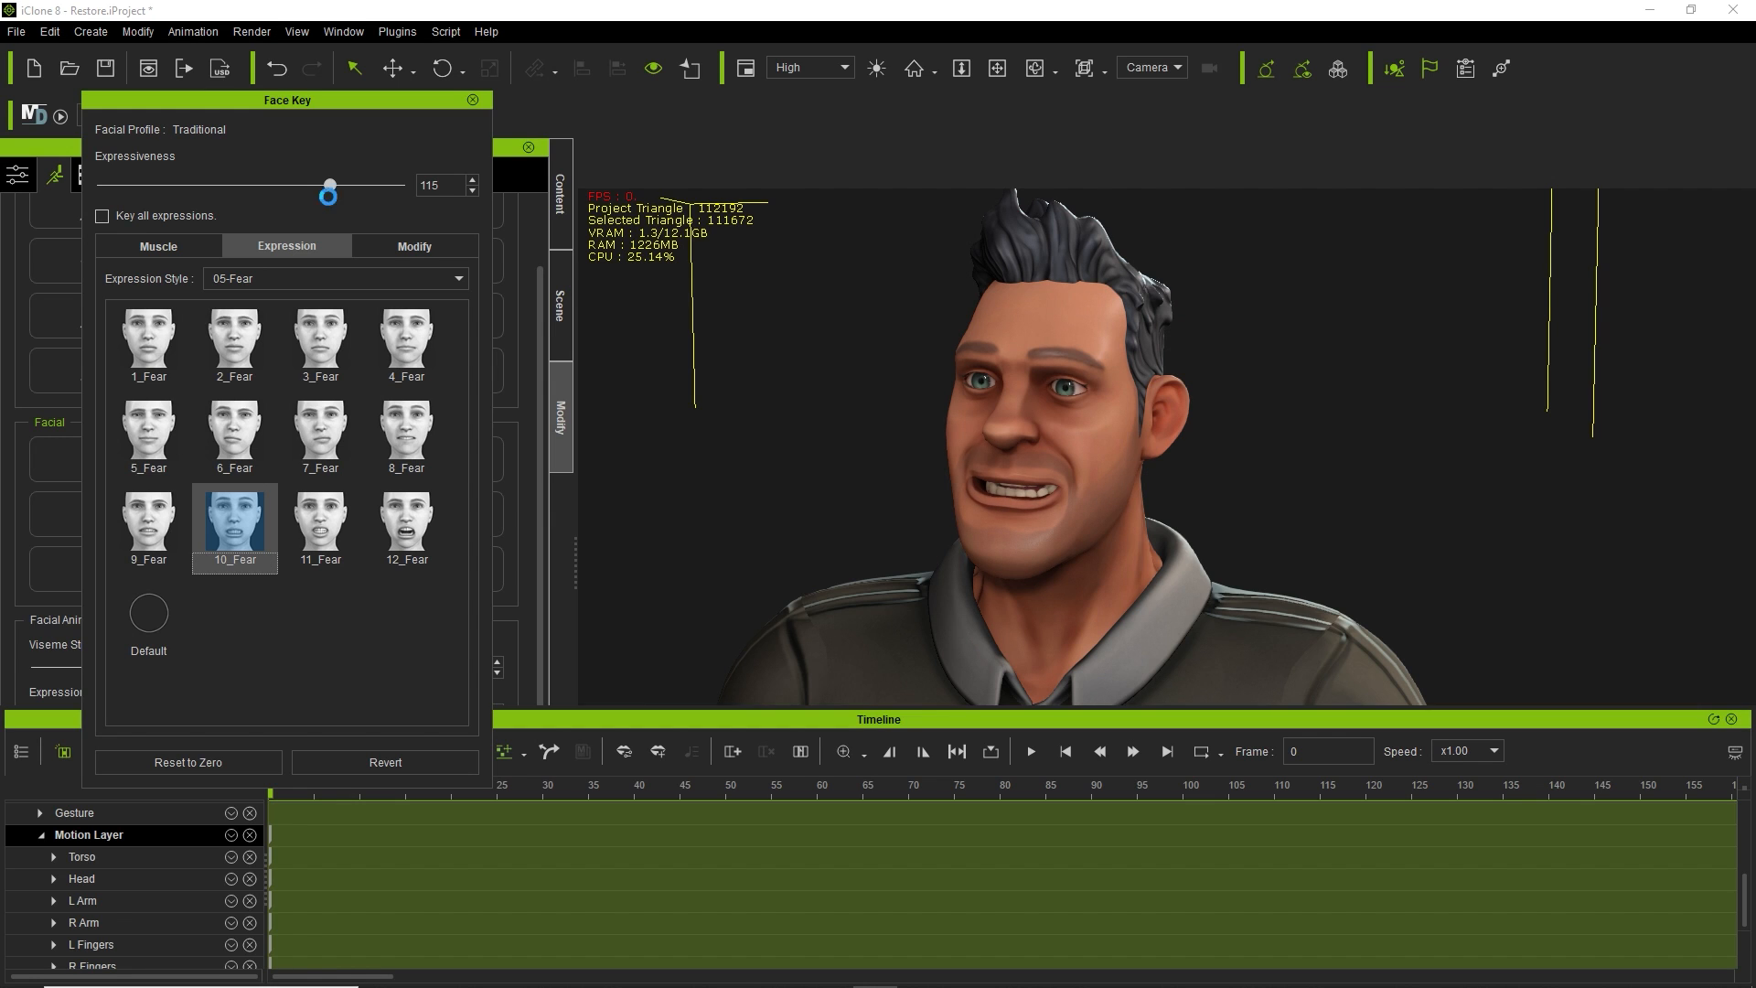
Try the 06-Surprise presets 10_Surprise, 11_Surprise and 12_Surprise on the face.
left_click(287, 278)
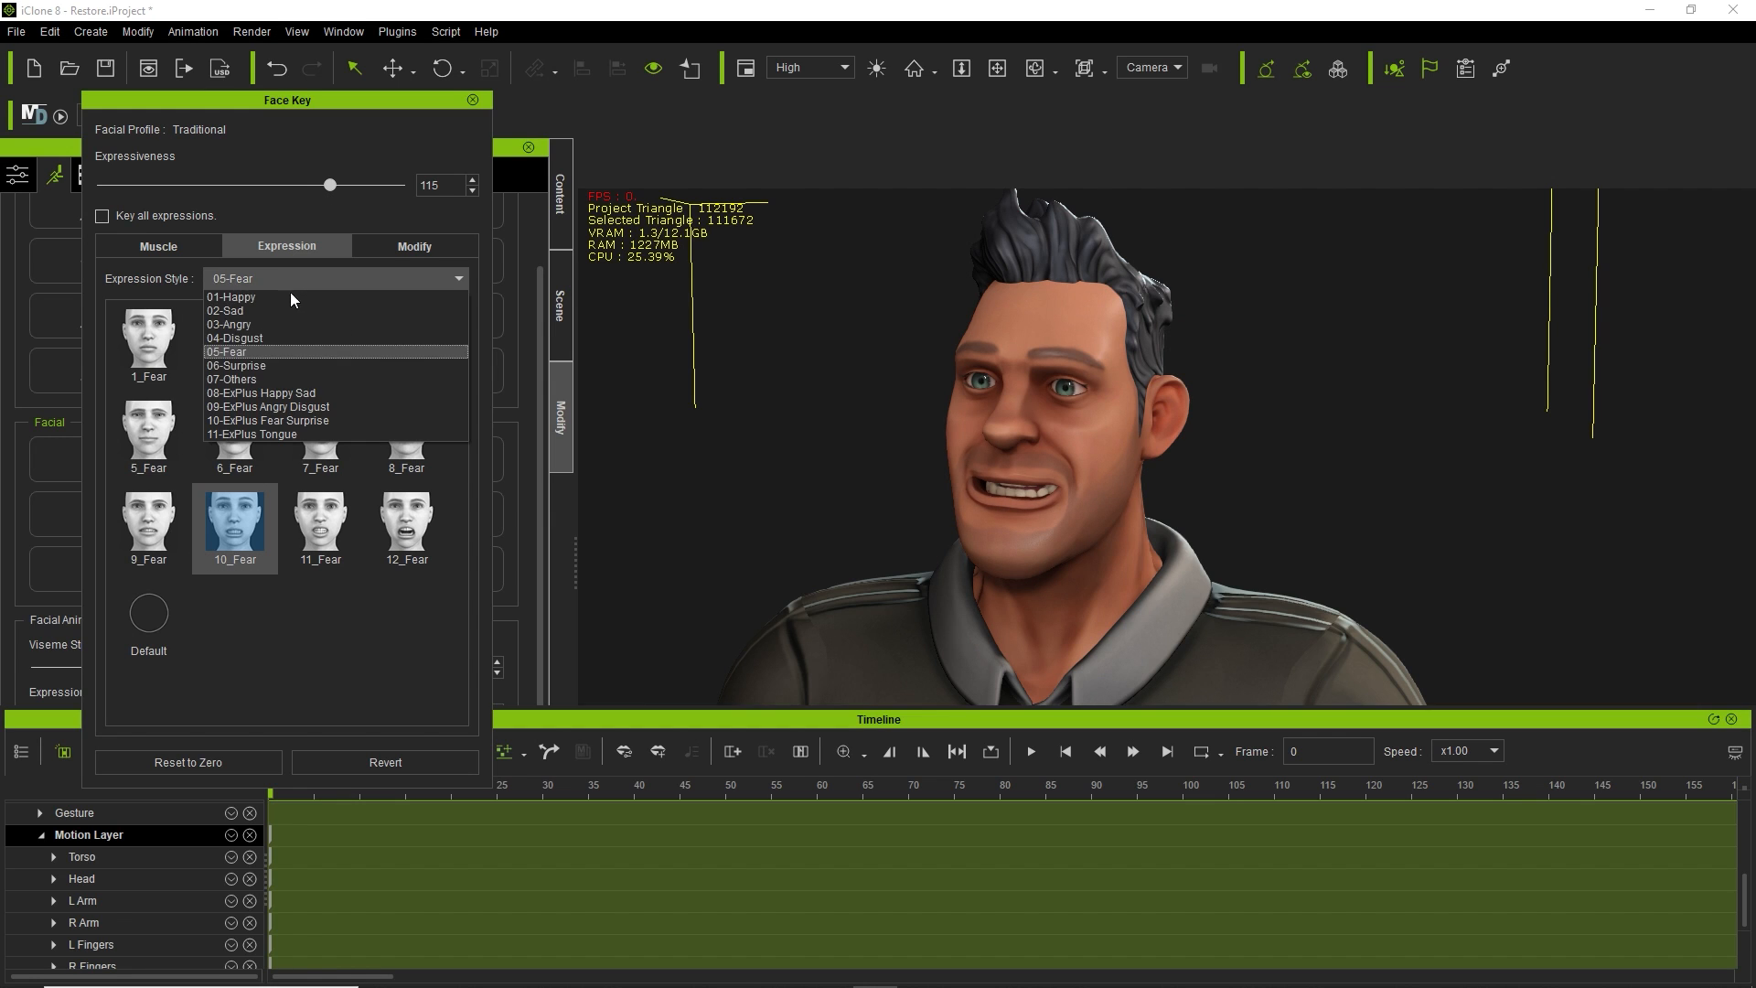
left_click(283, 362)
left_click(247, 531)
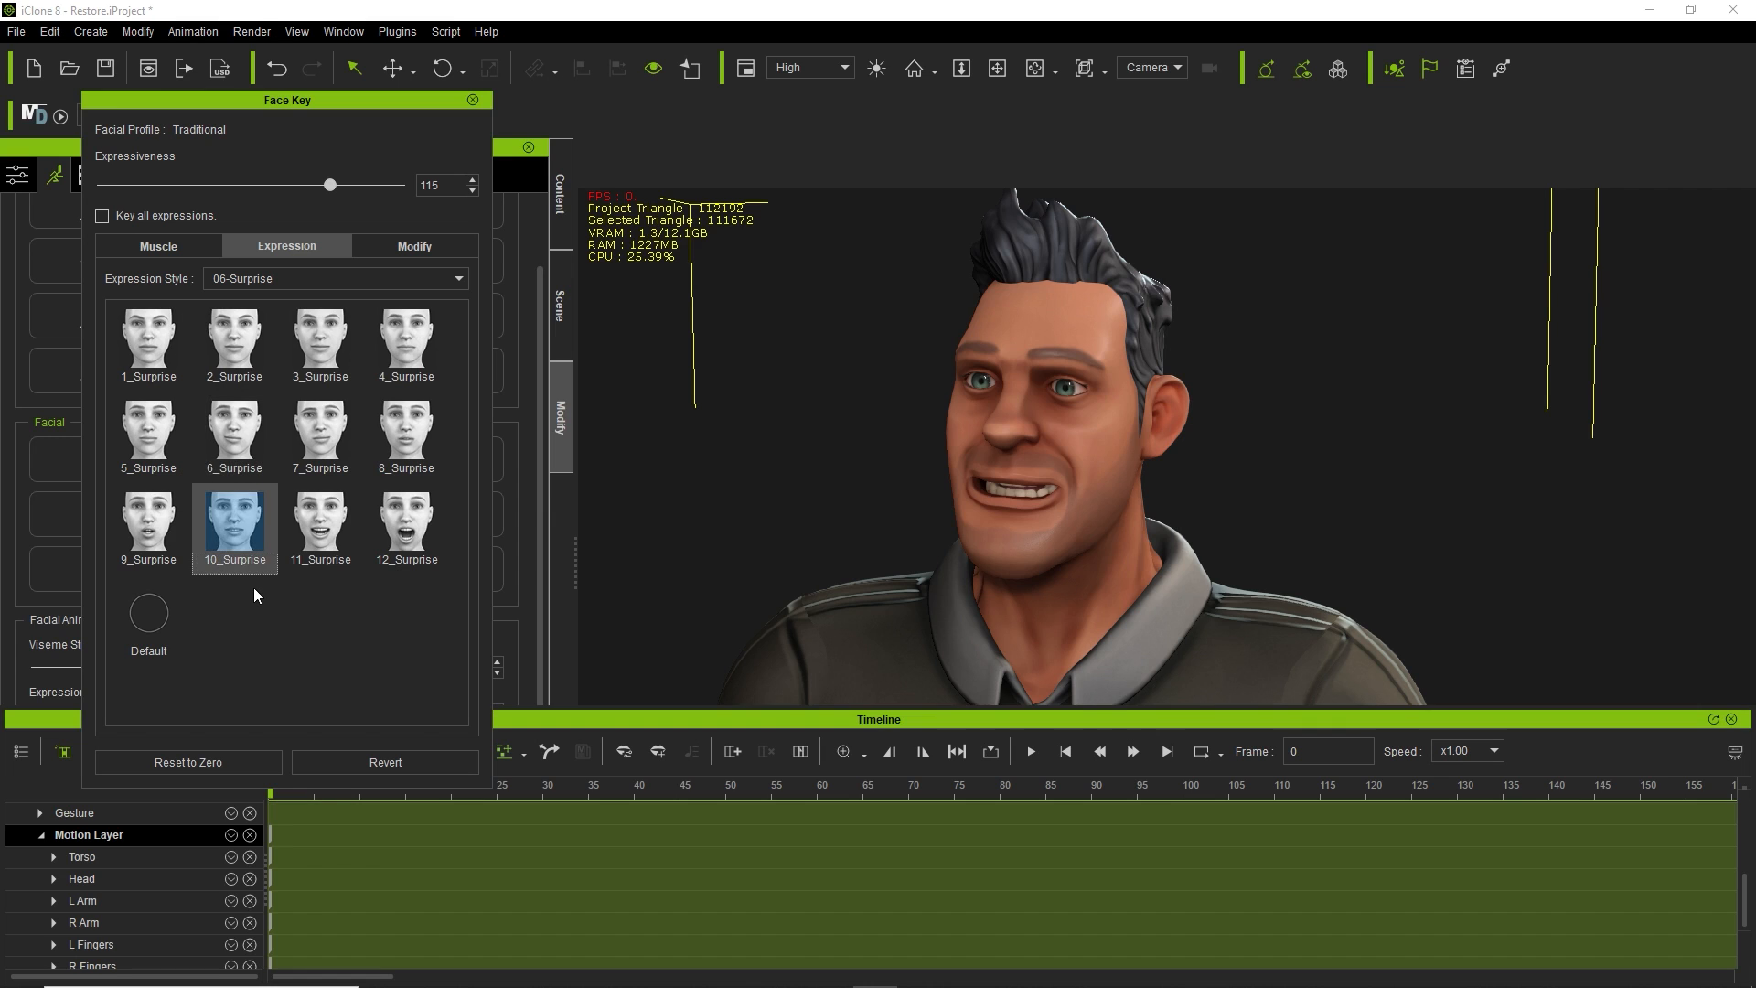
left_click(322, 526)
left_click(420, 535)
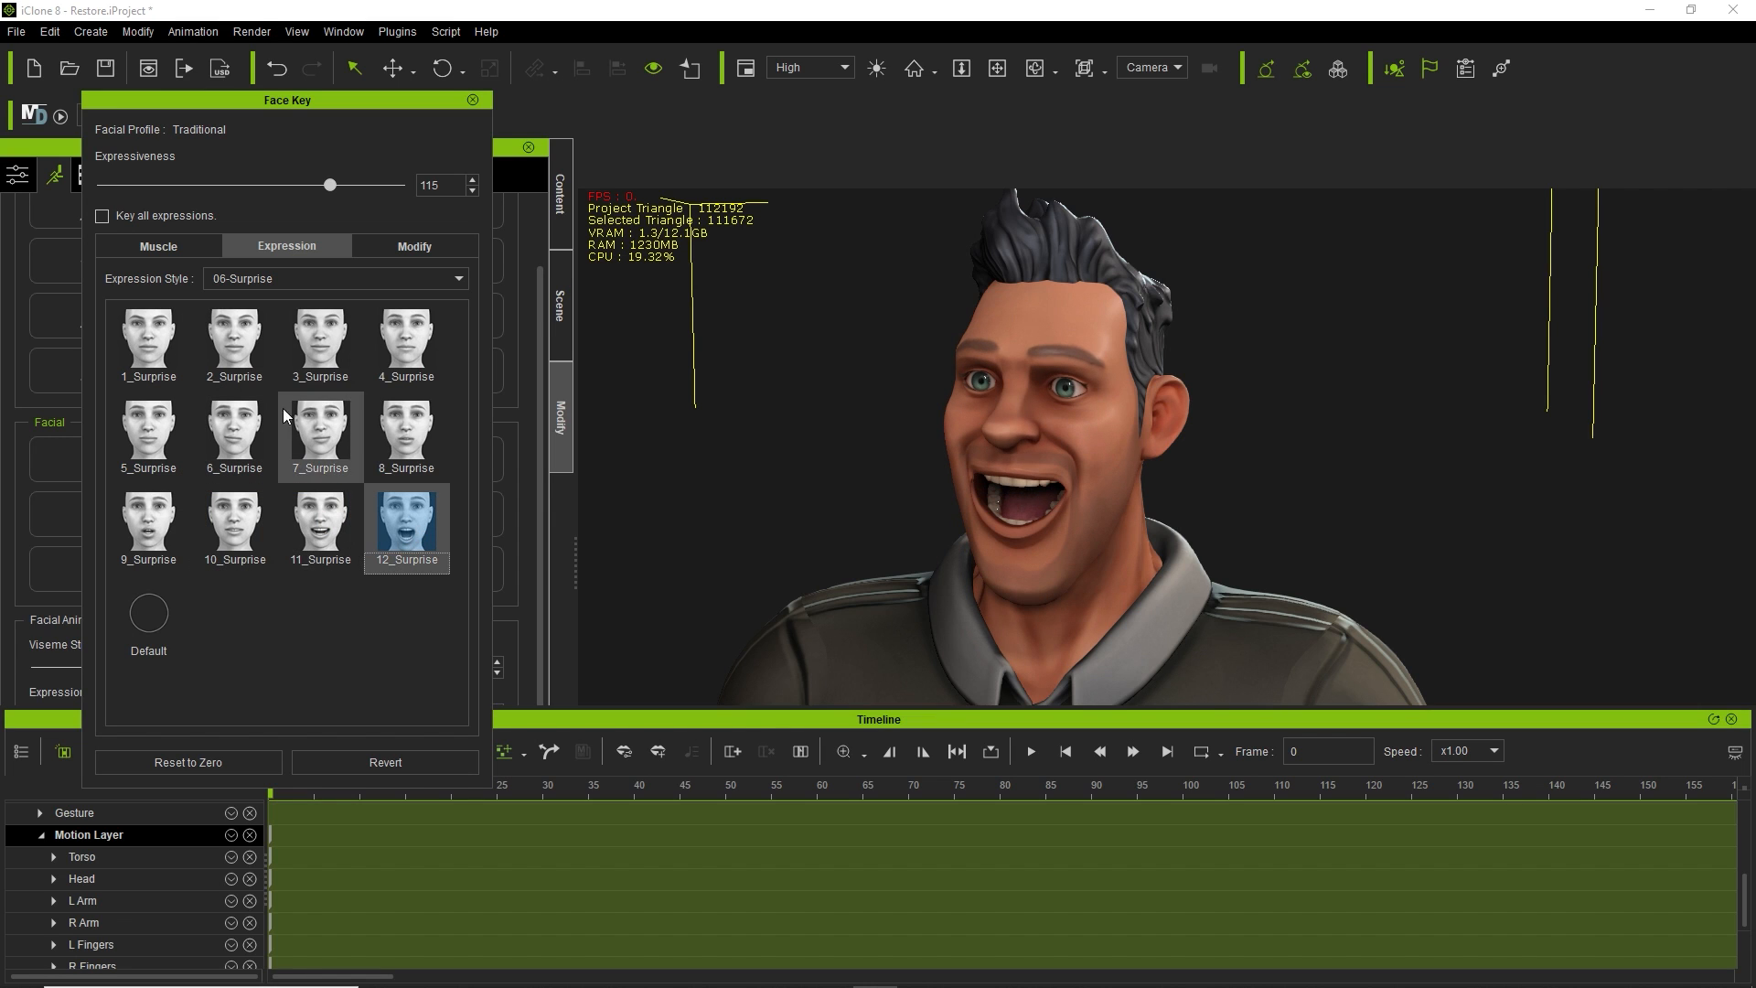
left_click(319, 340)
Switch back to the 01-Happy style and apply the 2_Happy smile at the start.
left_click(296, 277)
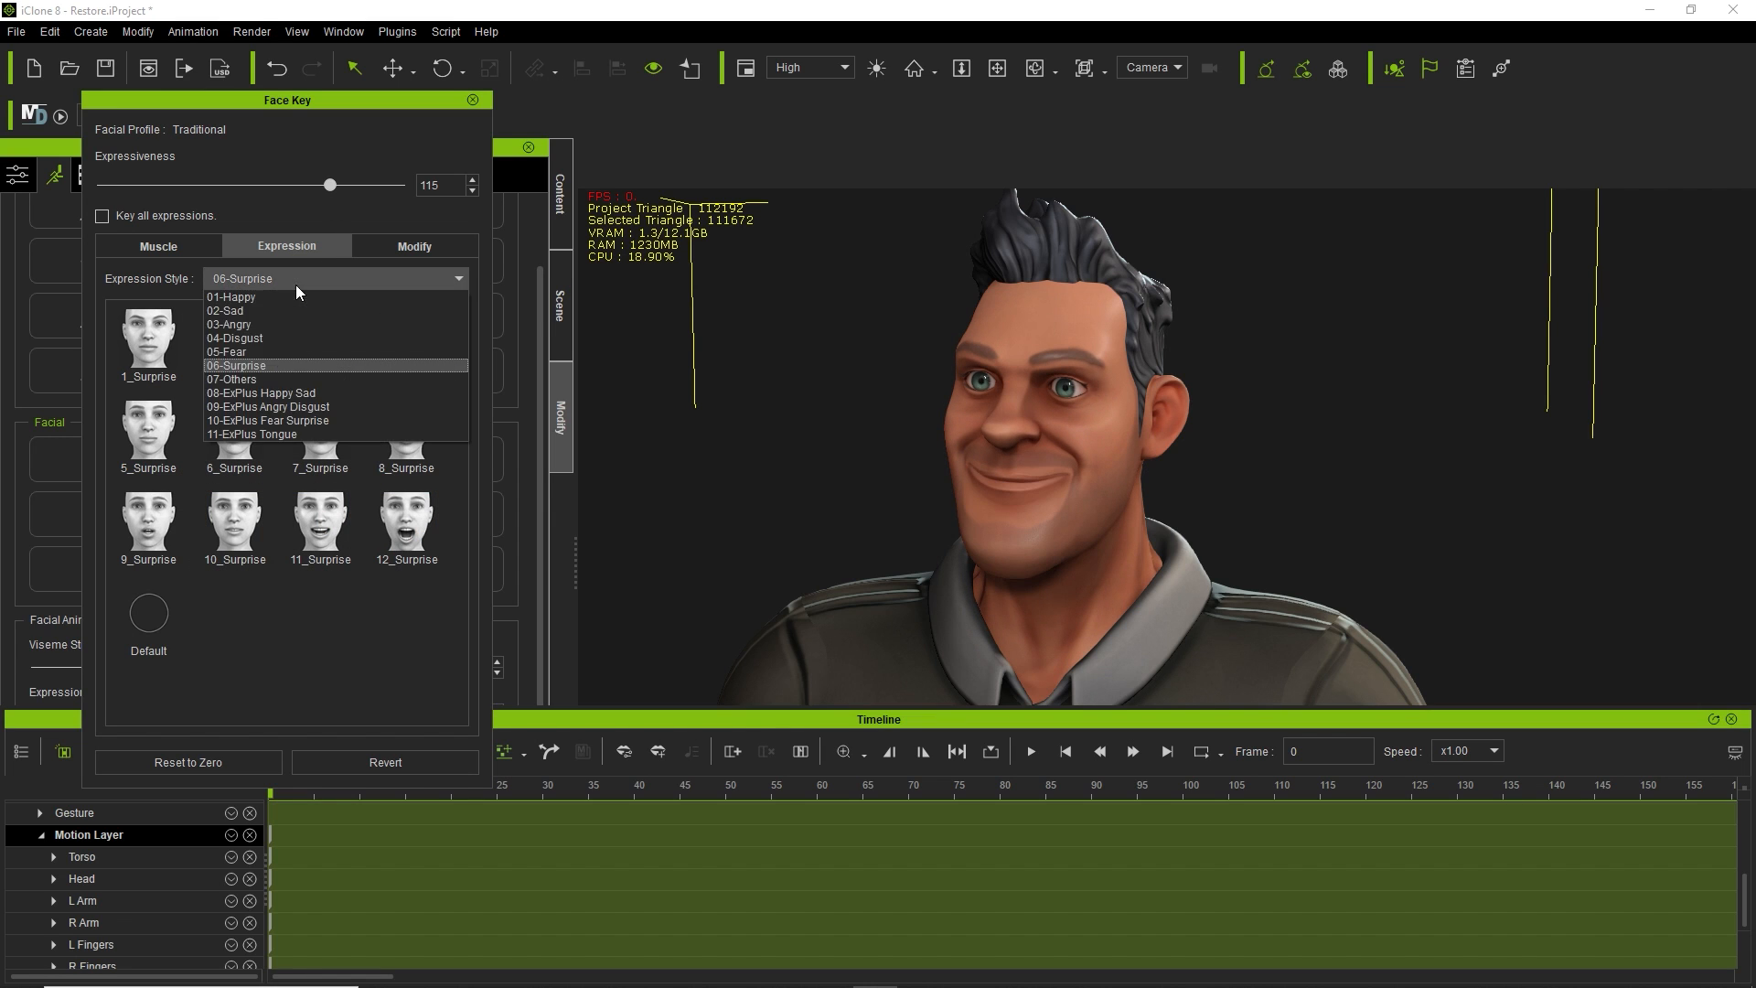
left_click(293, 301)
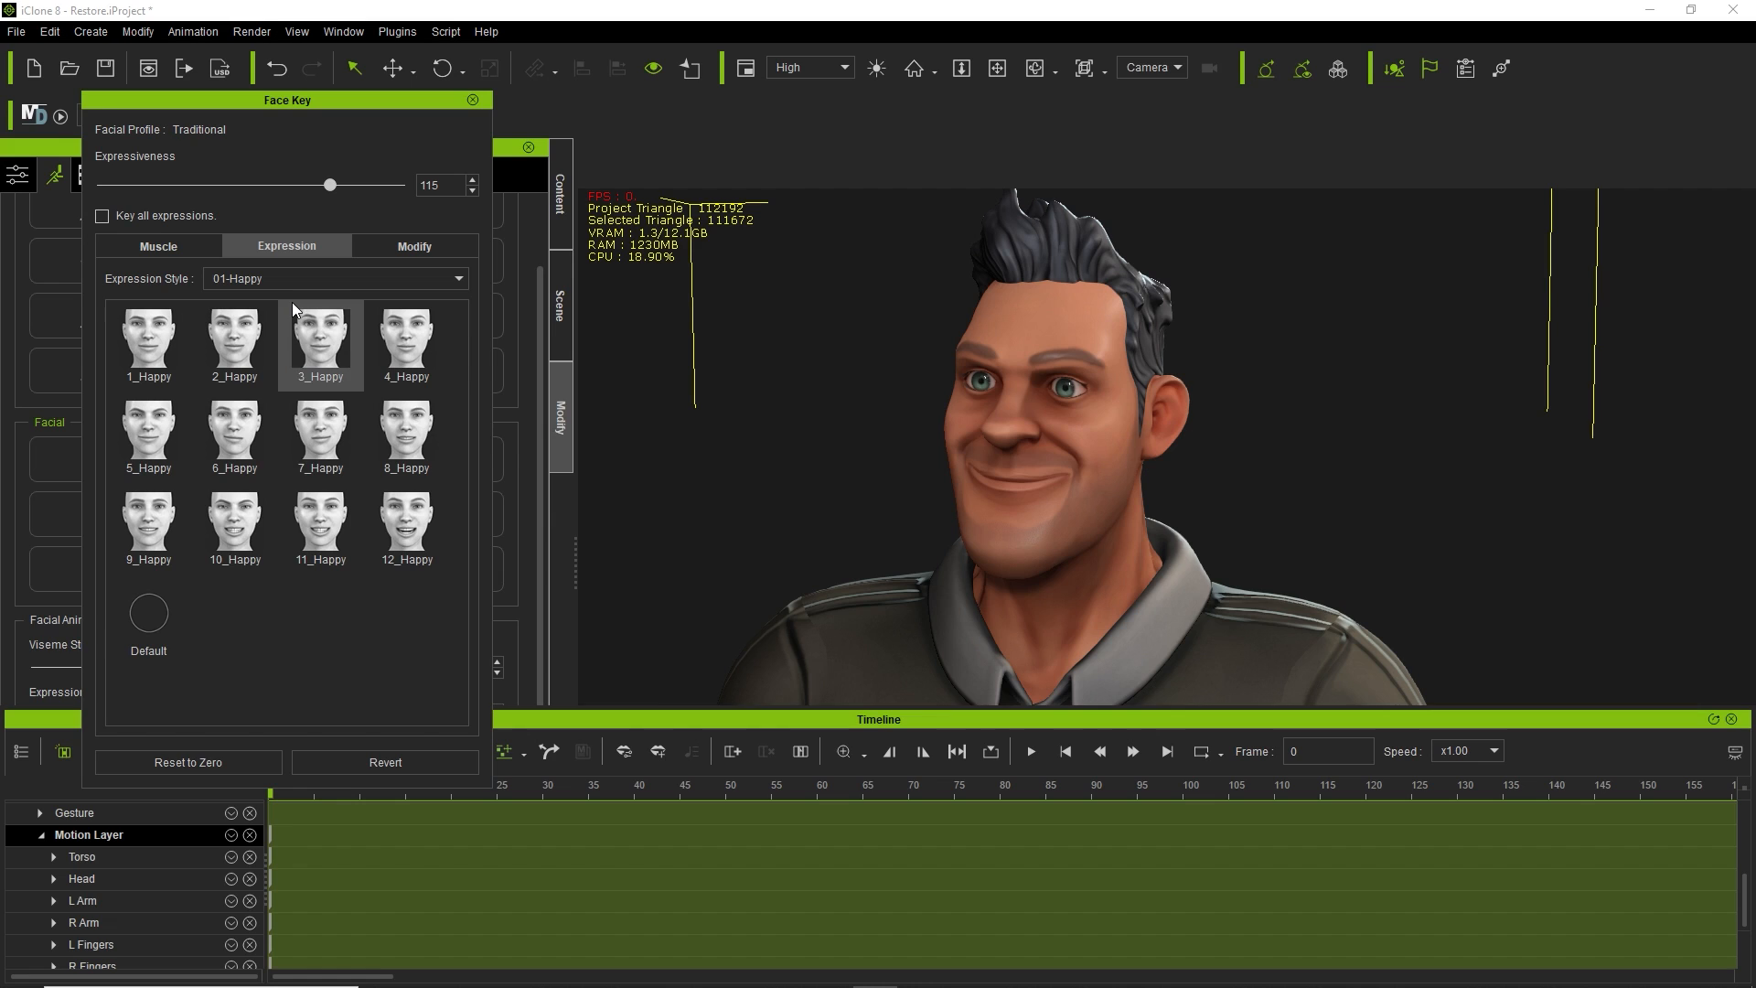
left_click(238, 340)
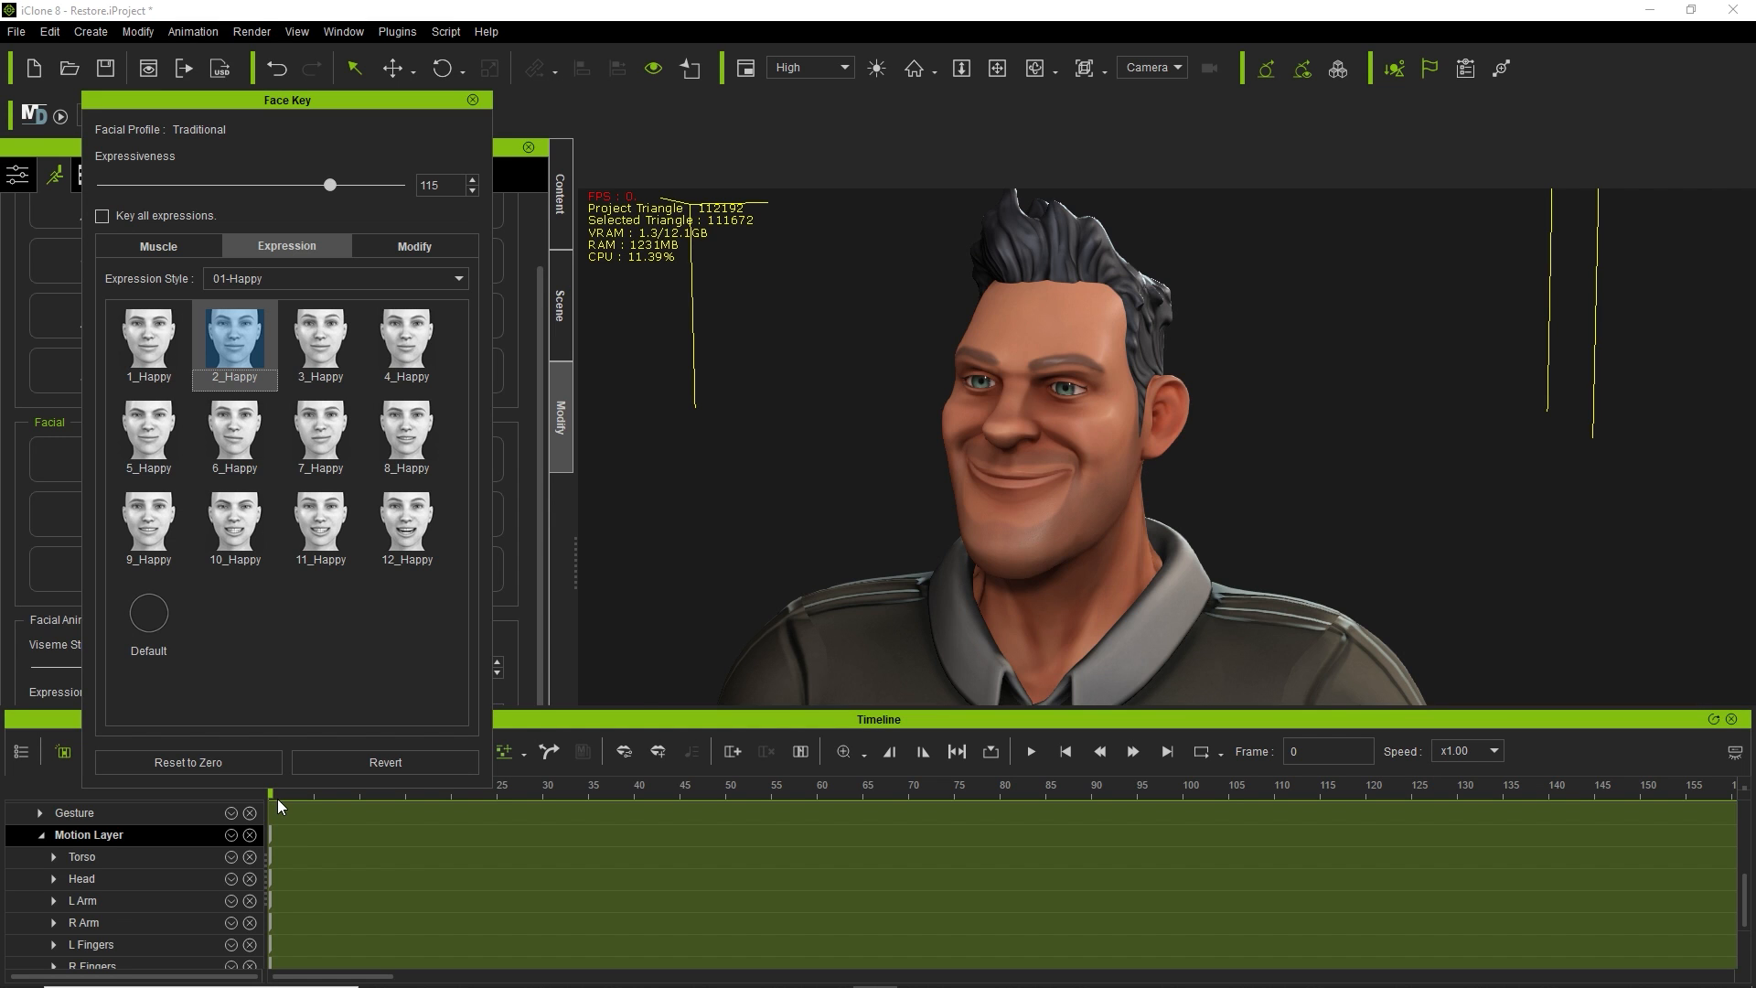
Apply 10_Happy around frame 130 with Expressiveness lowered to about 61.
left_click_drag(272, 795, 1461, 866)
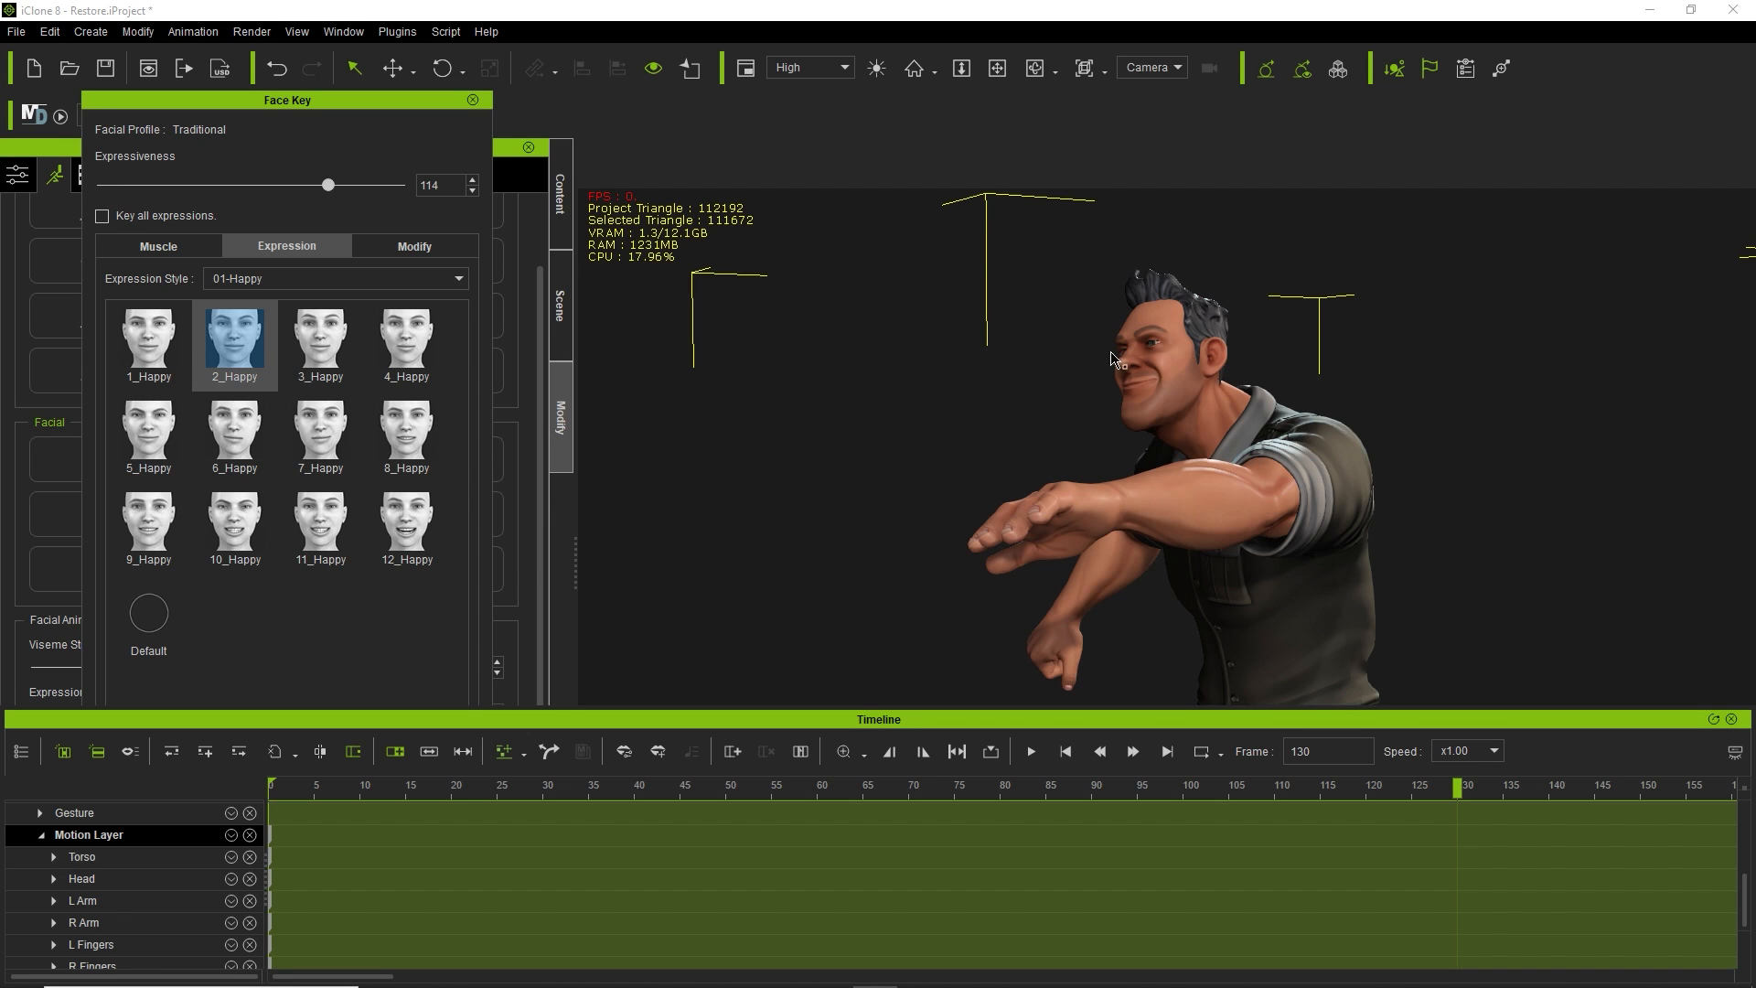
left_click(233, 521)
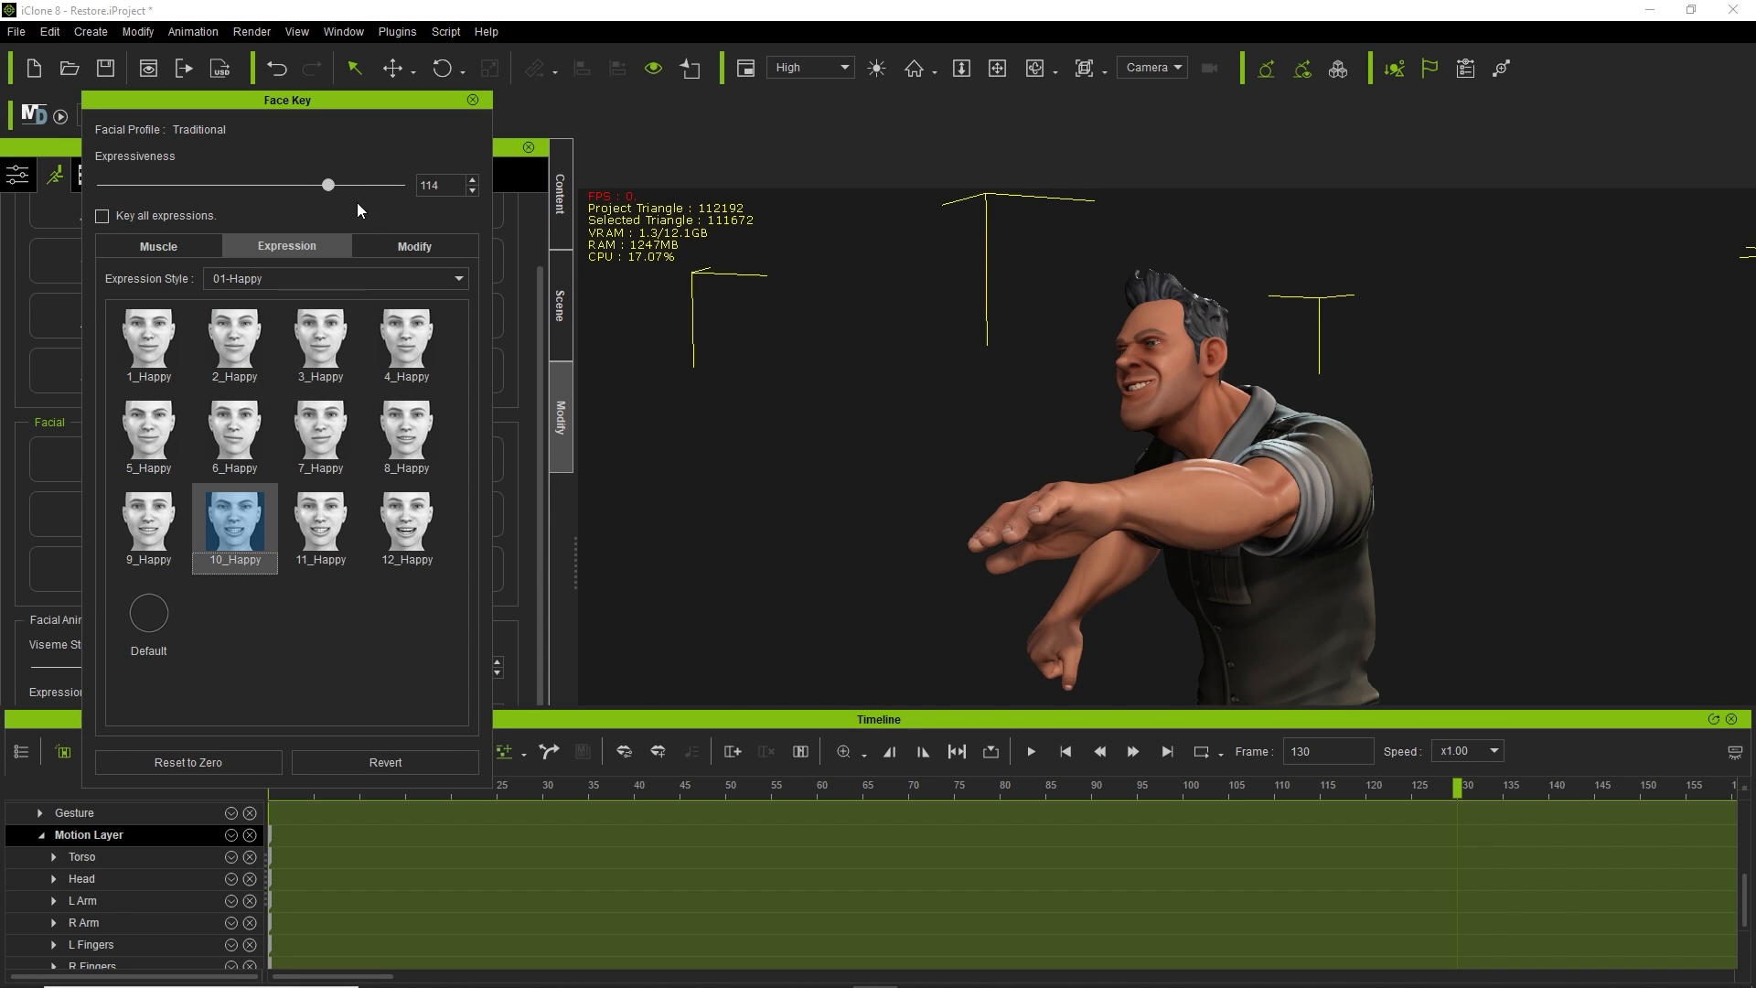
left_click_drag(329, 183, 266, 185)
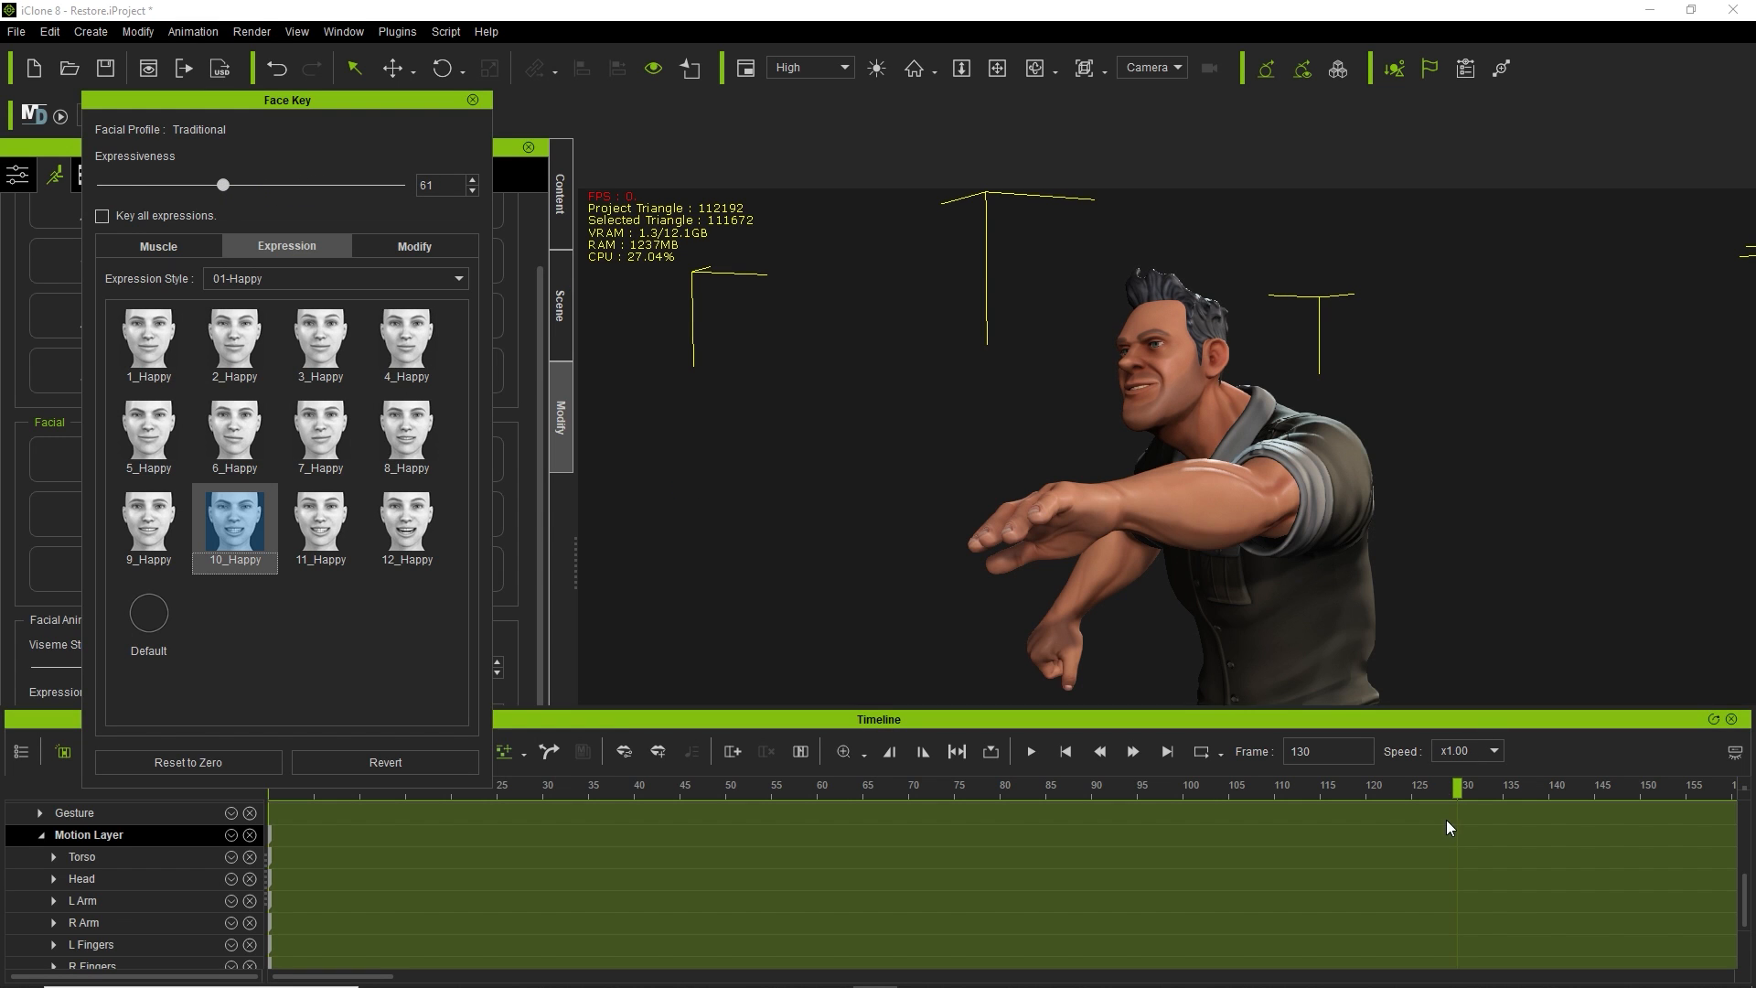
left_click_drag(1459, 787, 1328, 818)
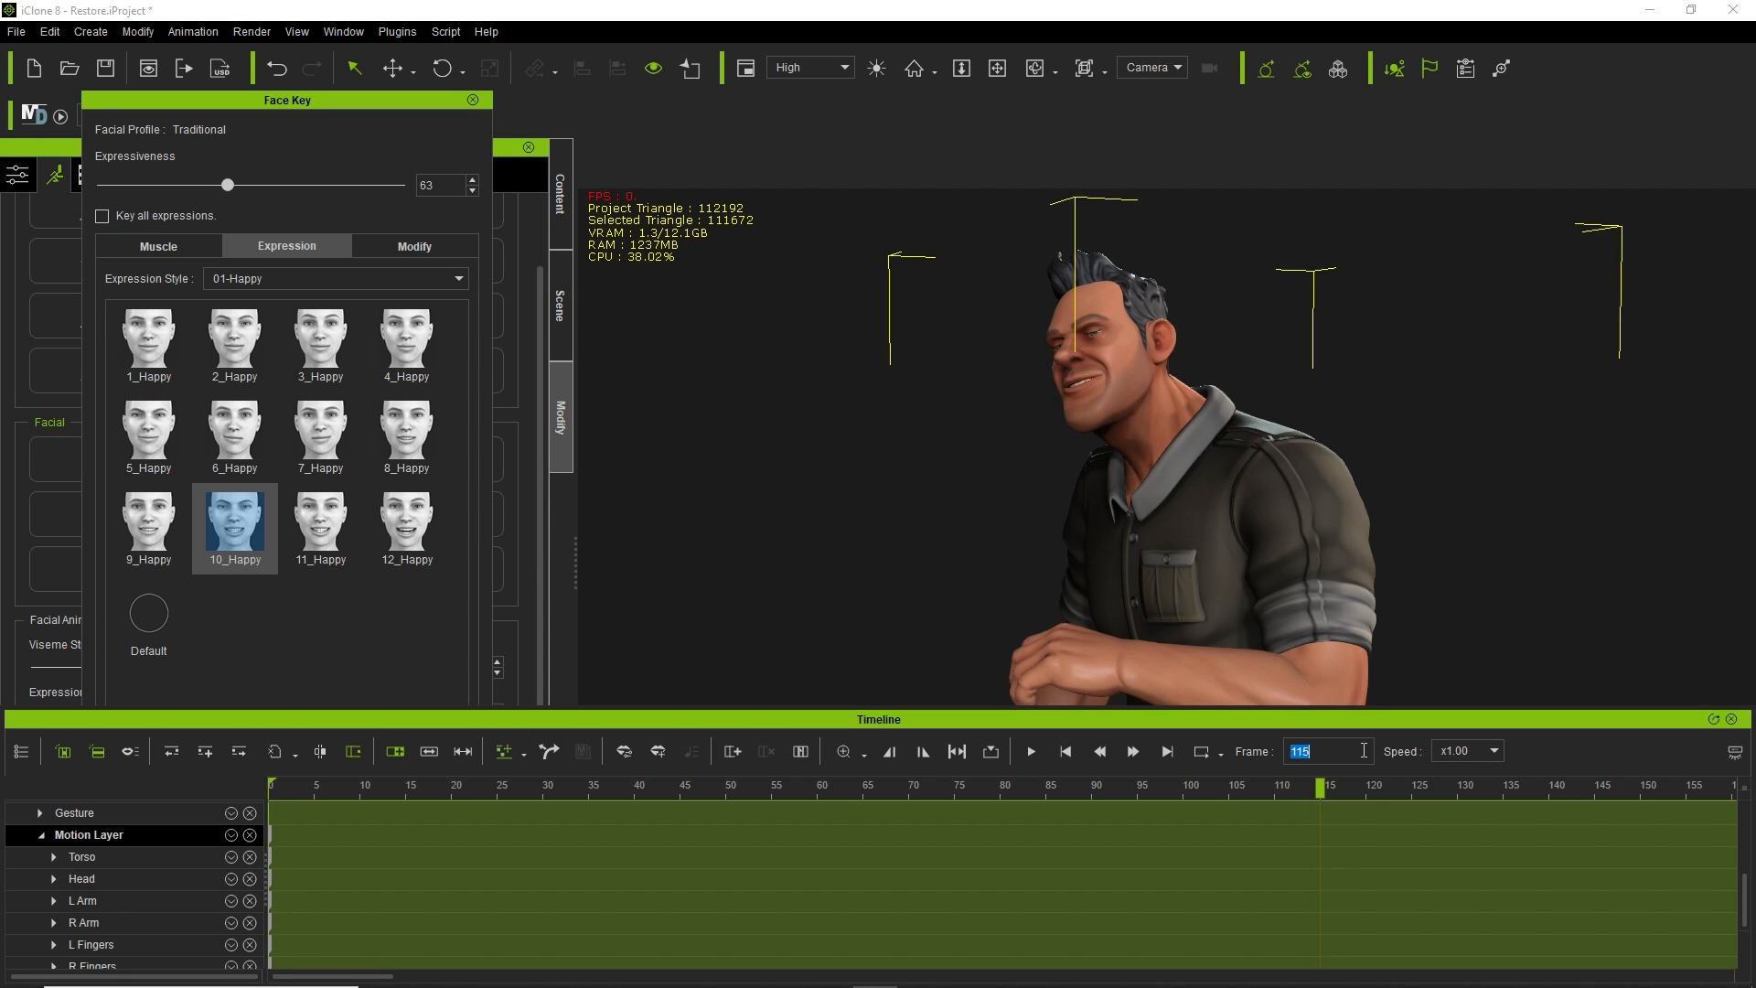
At frame 250, try 6_Happy and then apply 7_Happy instead.
key("Return")
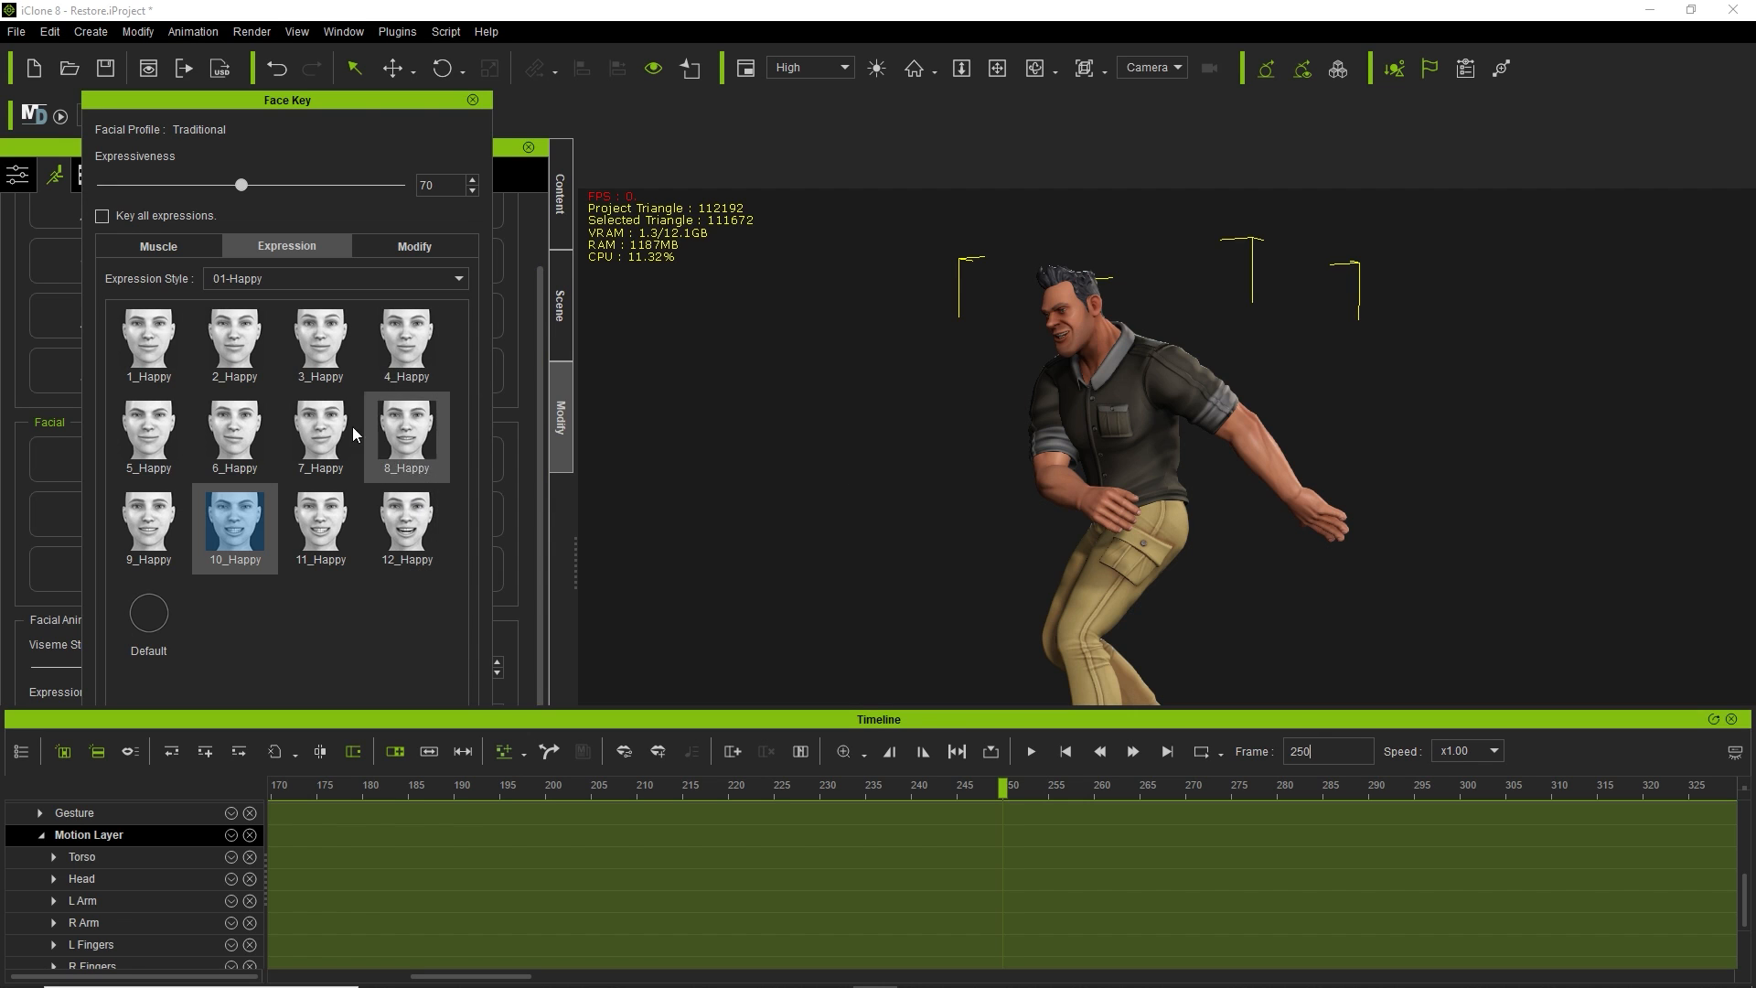
left_click(258, 449)
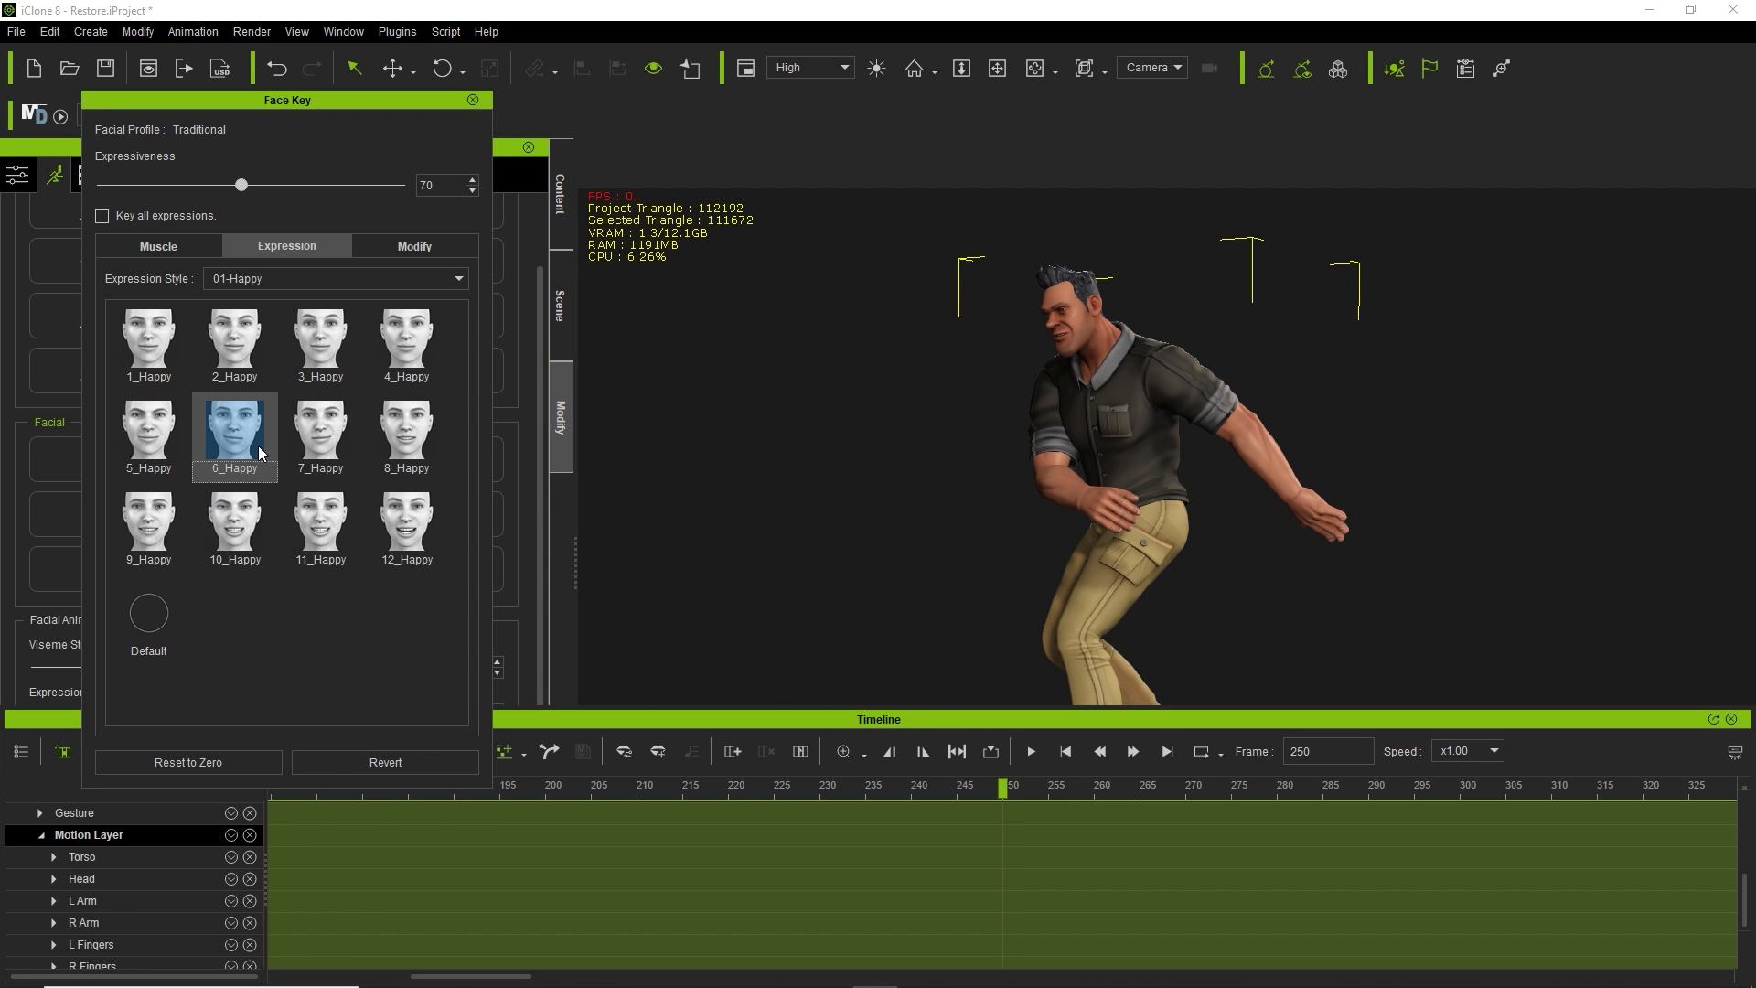
left_click(307, 431)
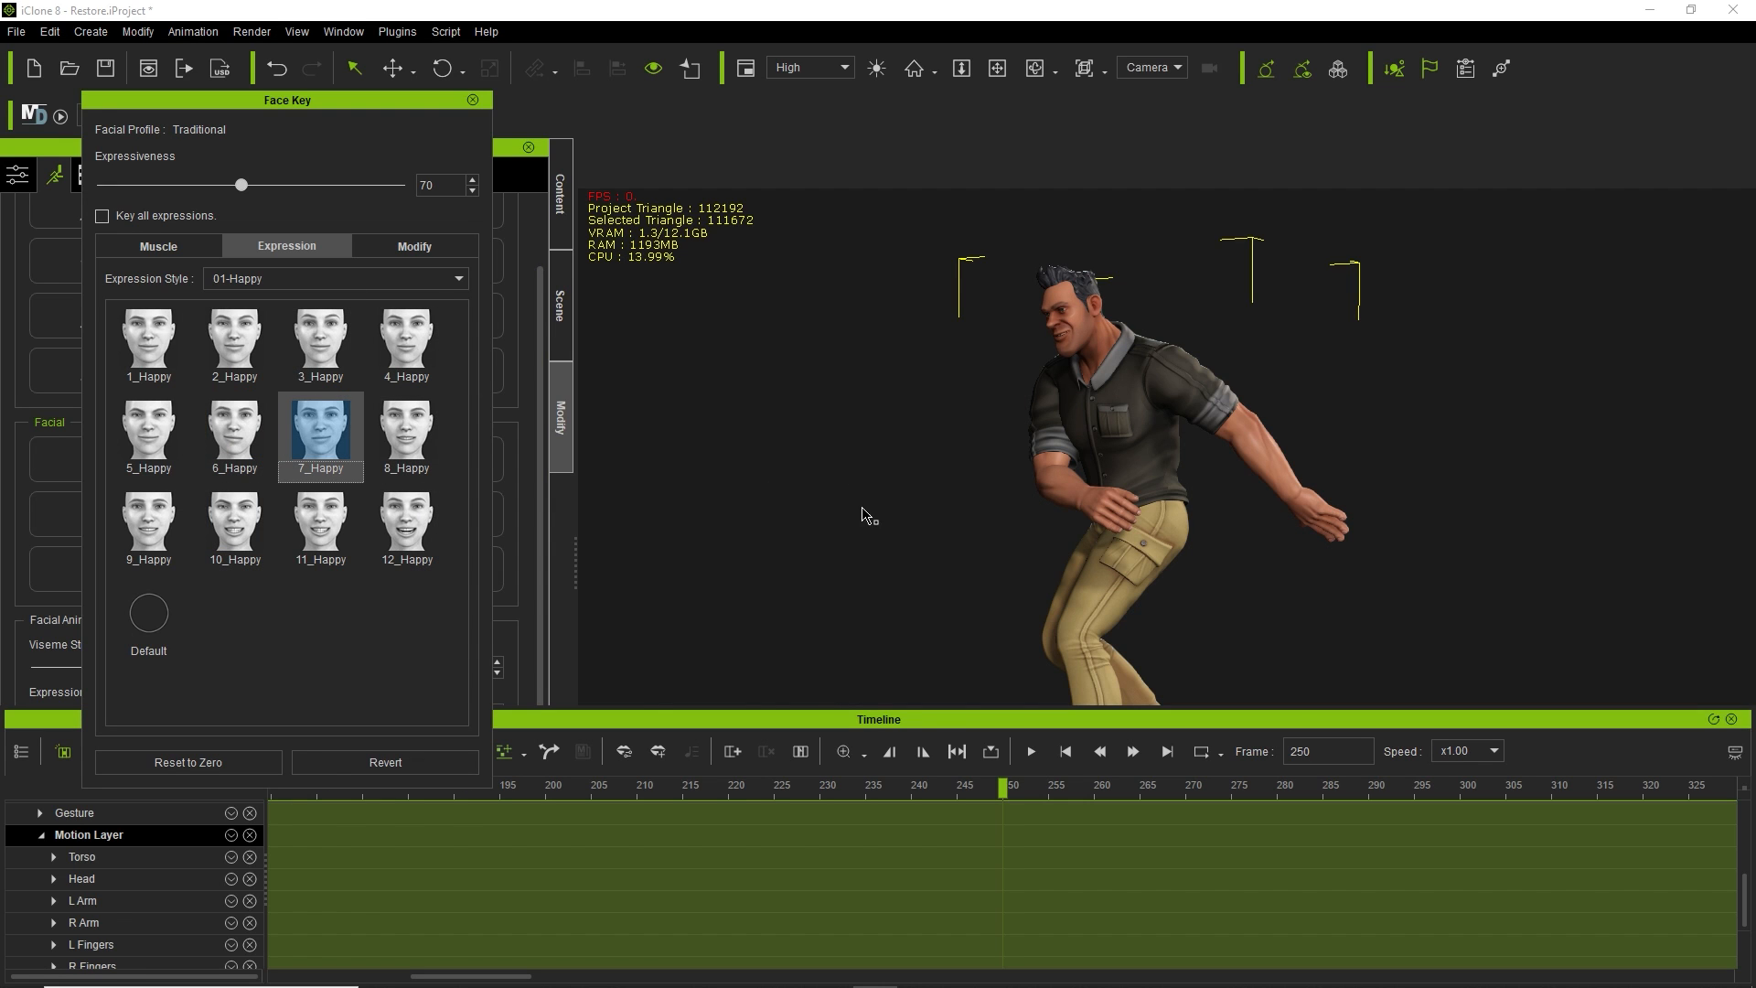
Frame the view on the character's face and raise Expressiveness from 70 to 125.
left_click_drag(1011, 514, 1370, 512, "alt")
right_click_drag(1217, 188, 1230, 283, "alt")
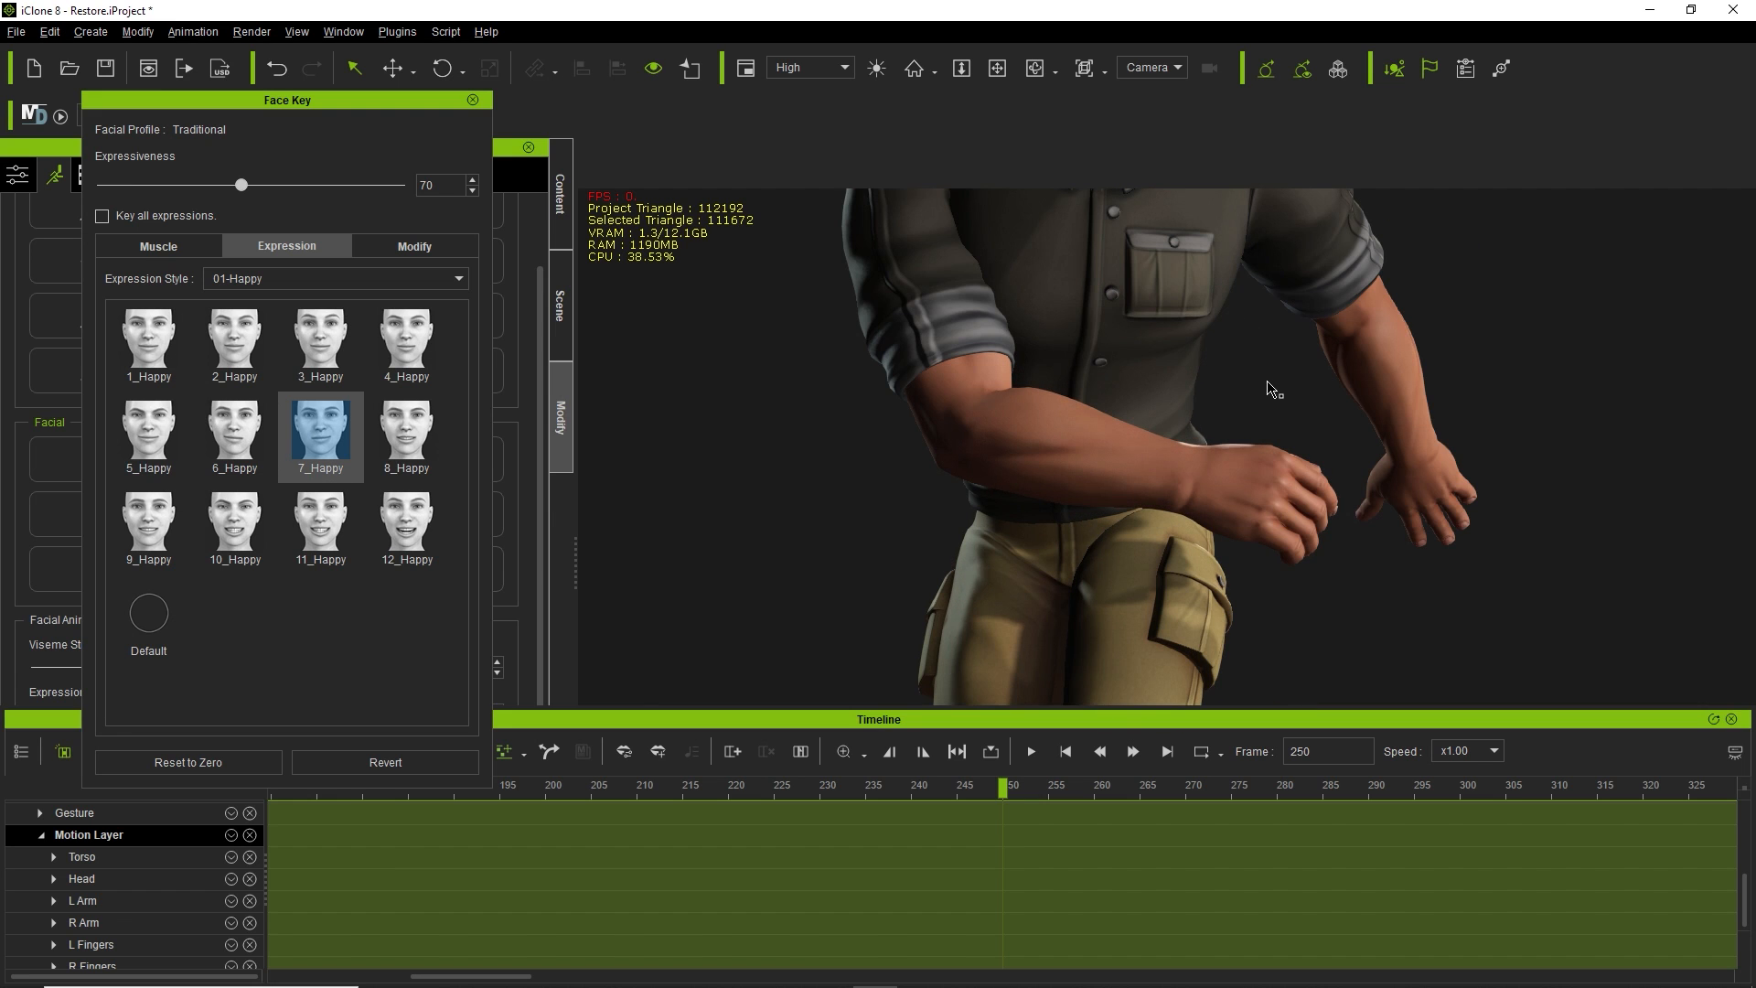
middle_click_drag(1267, 384, 1185, 636, "alt")
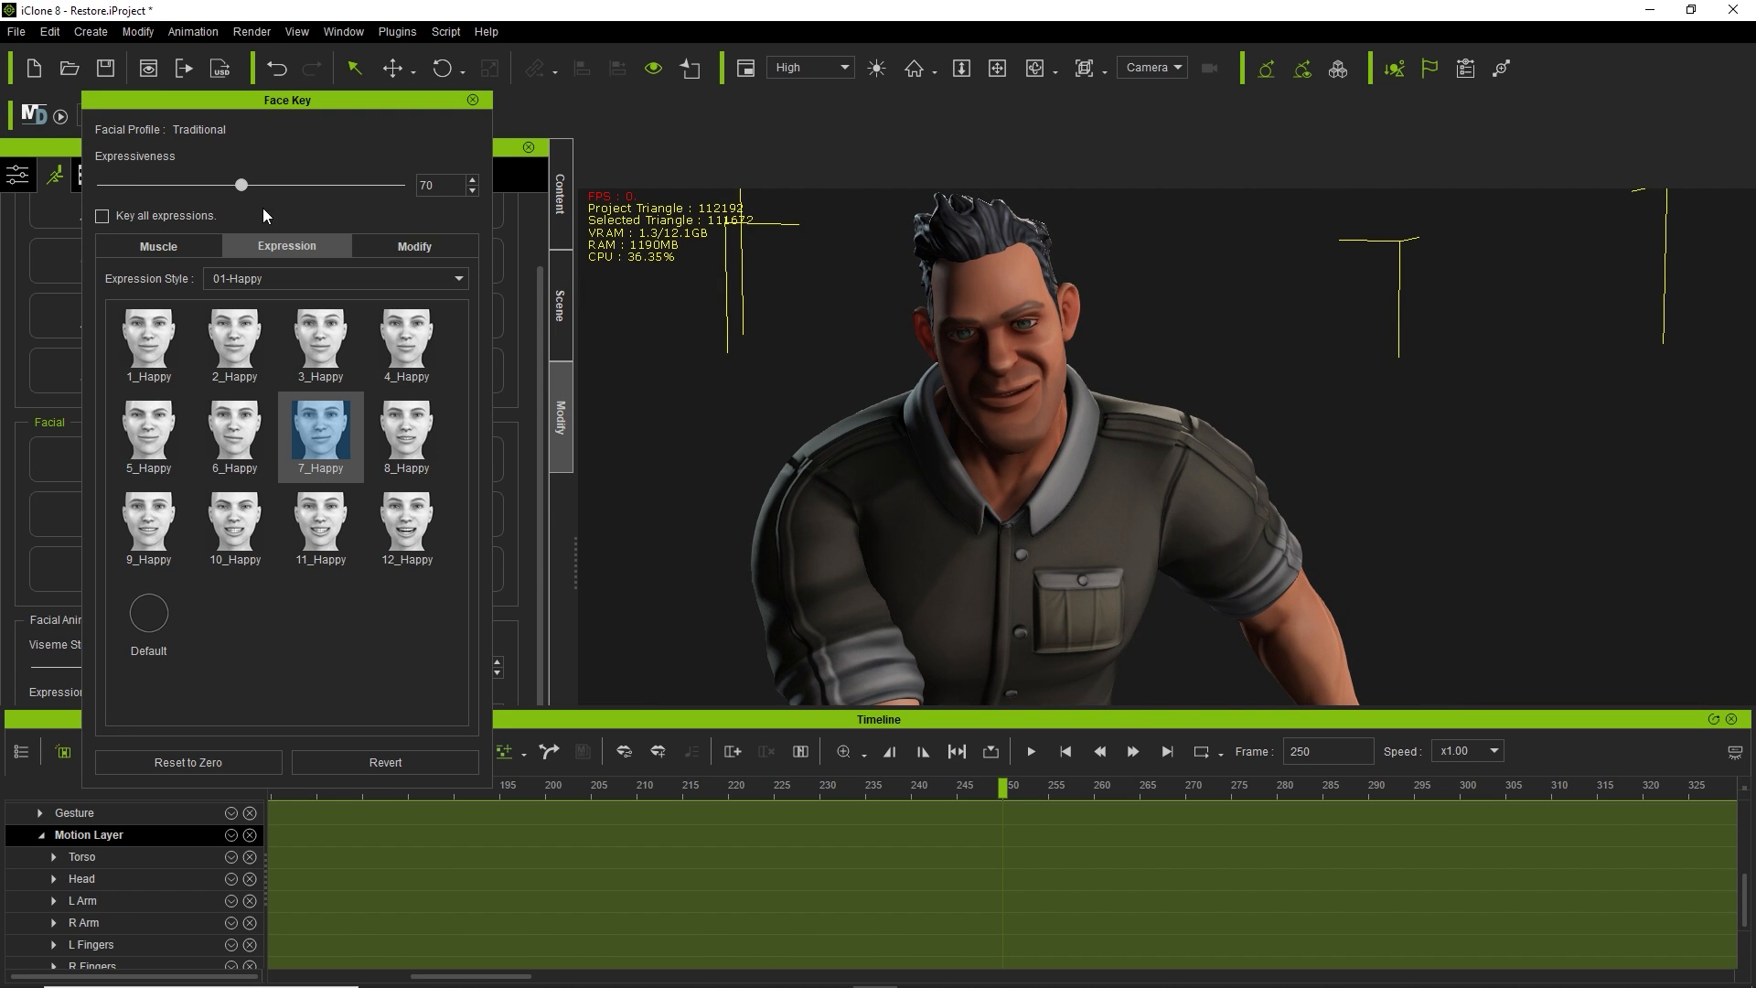
left_click(265, 187)
left_click_drag(240, 186, 350, 192)
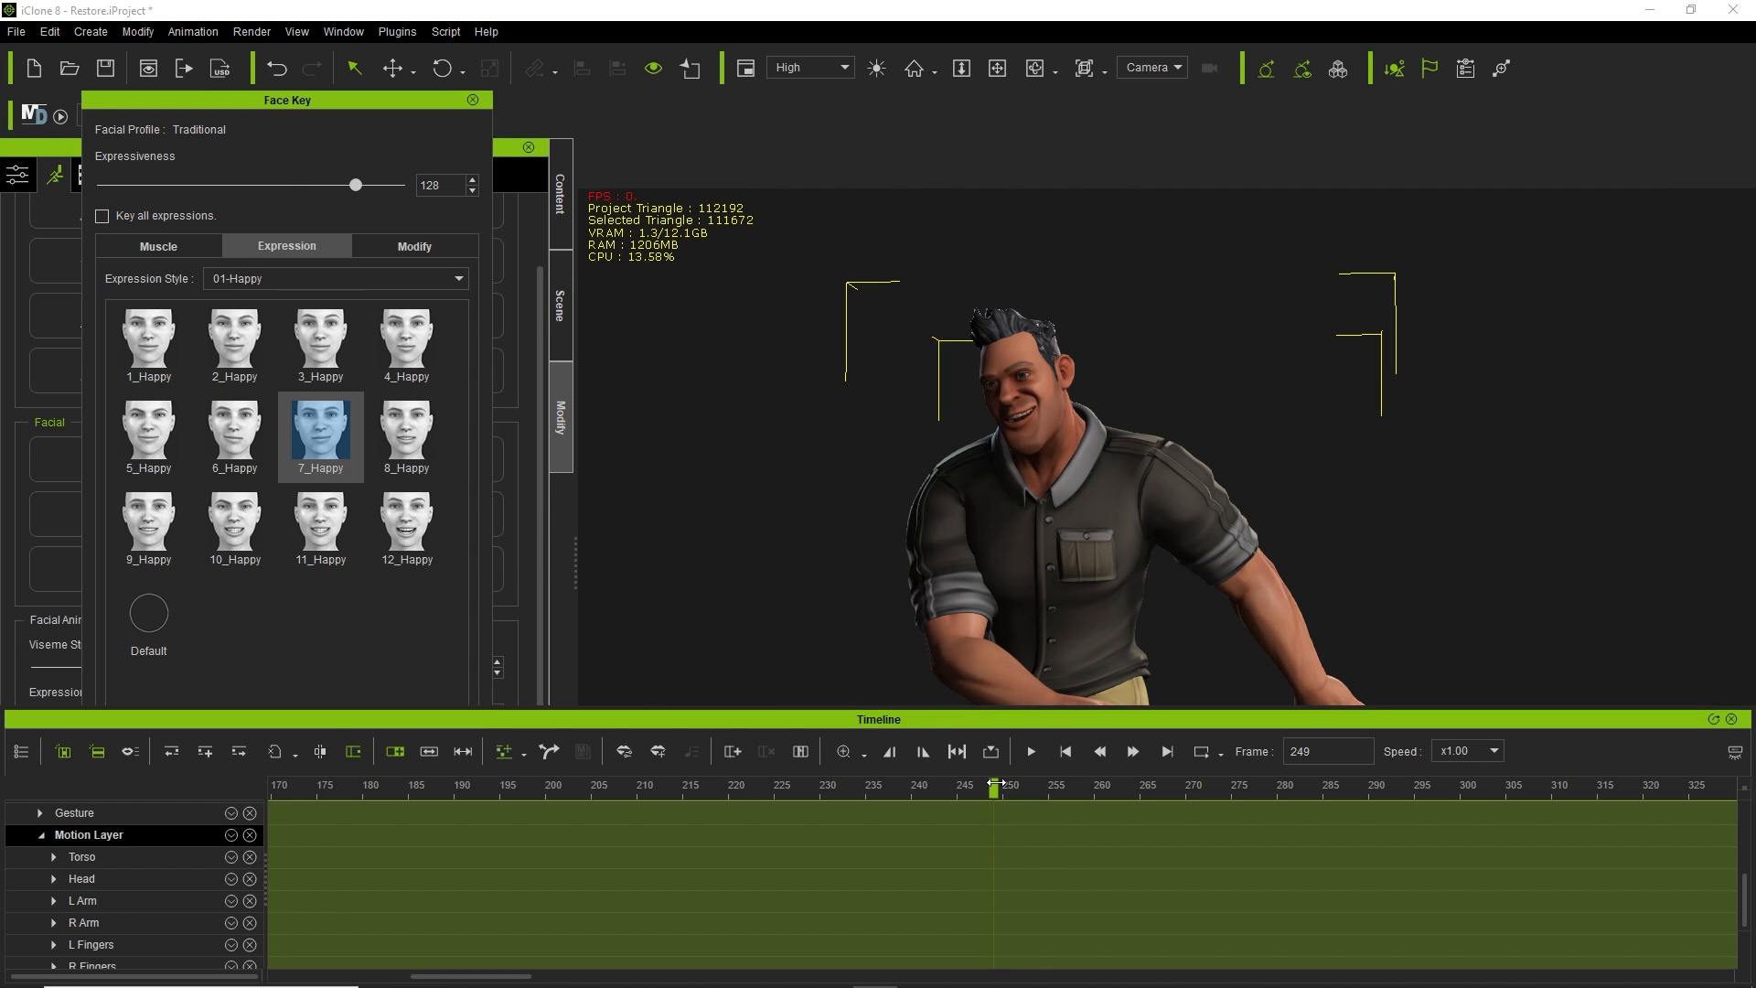
Key the 12_Happy expression at frame 547.
left_click_drag(994, 785, 618, 785)
left_click_drag(725, 790, 1557, 751)
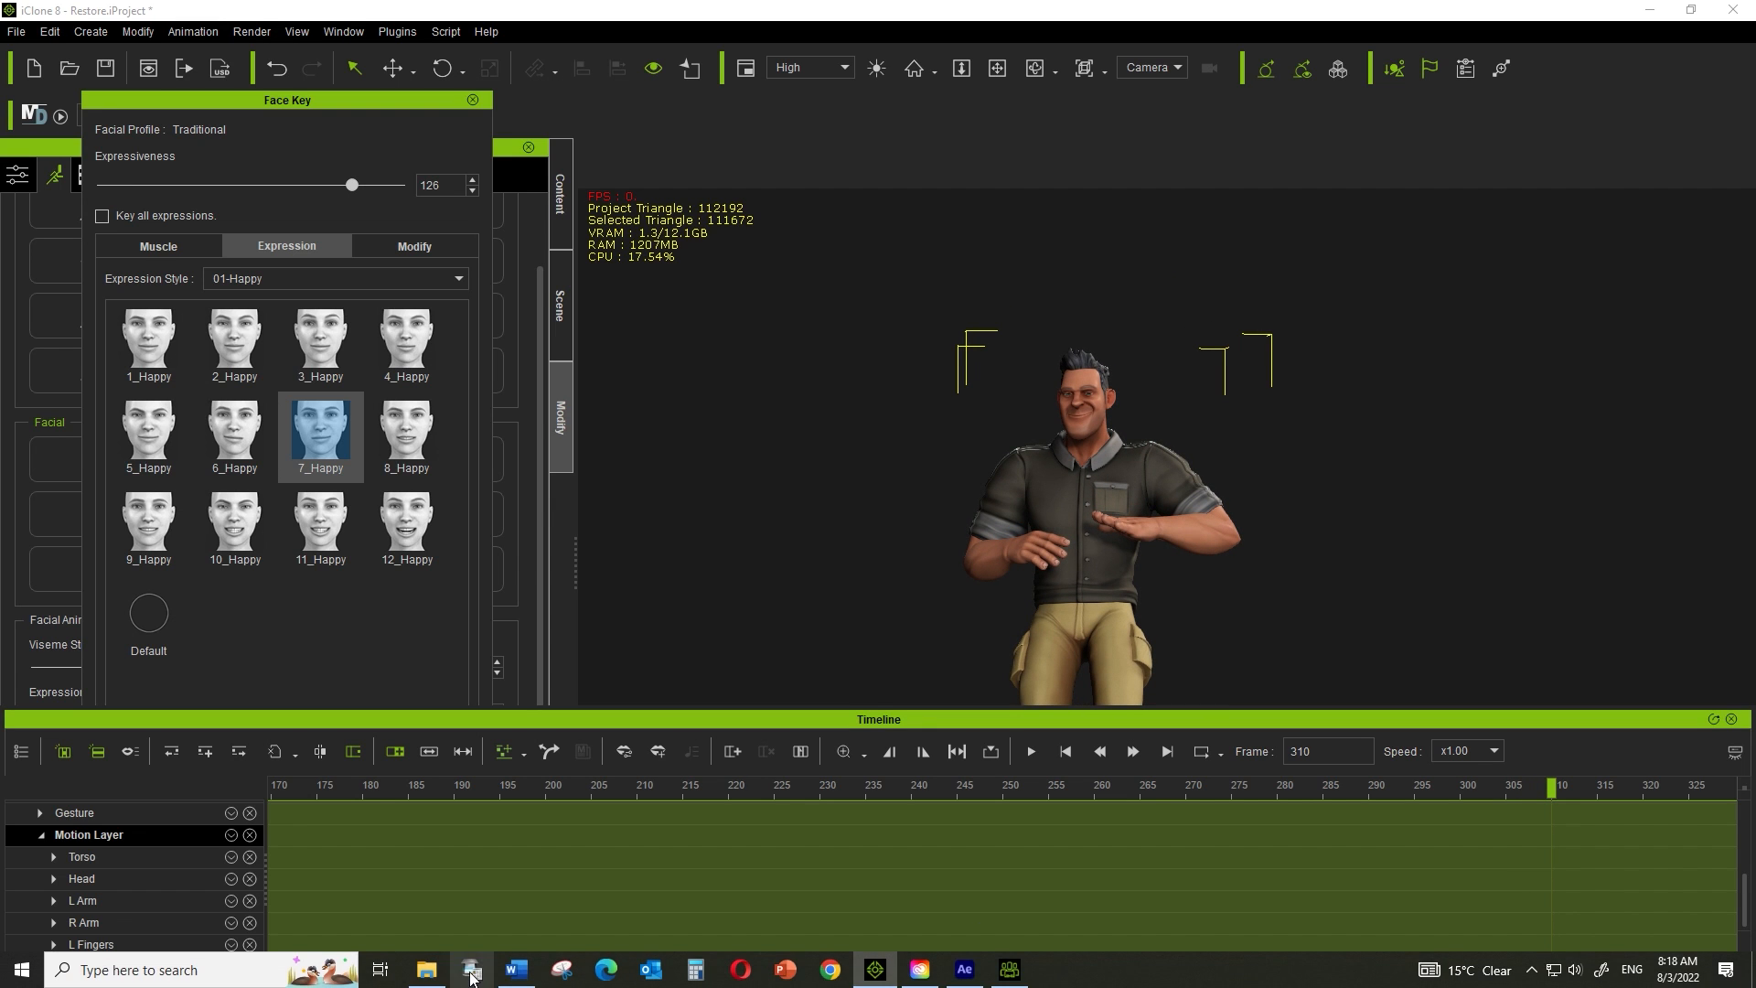
left_click_drag(485, 979, 767, 962)
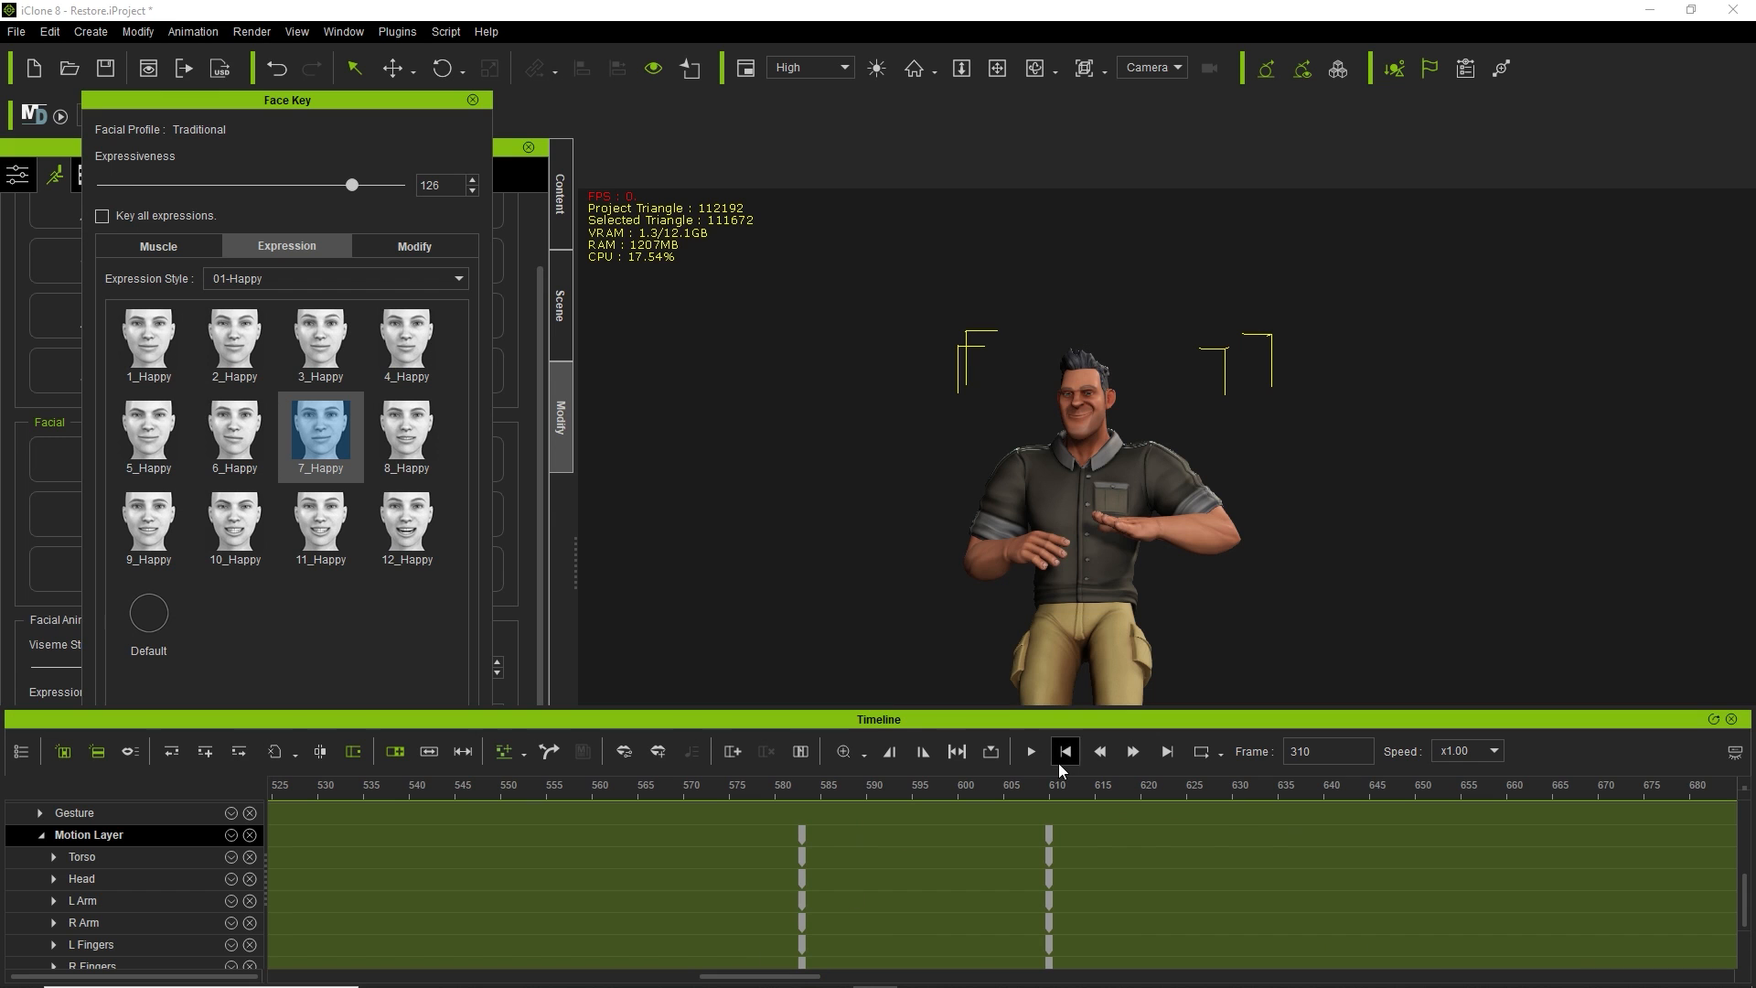
left_click_drag(1040, 786, 479, 801)
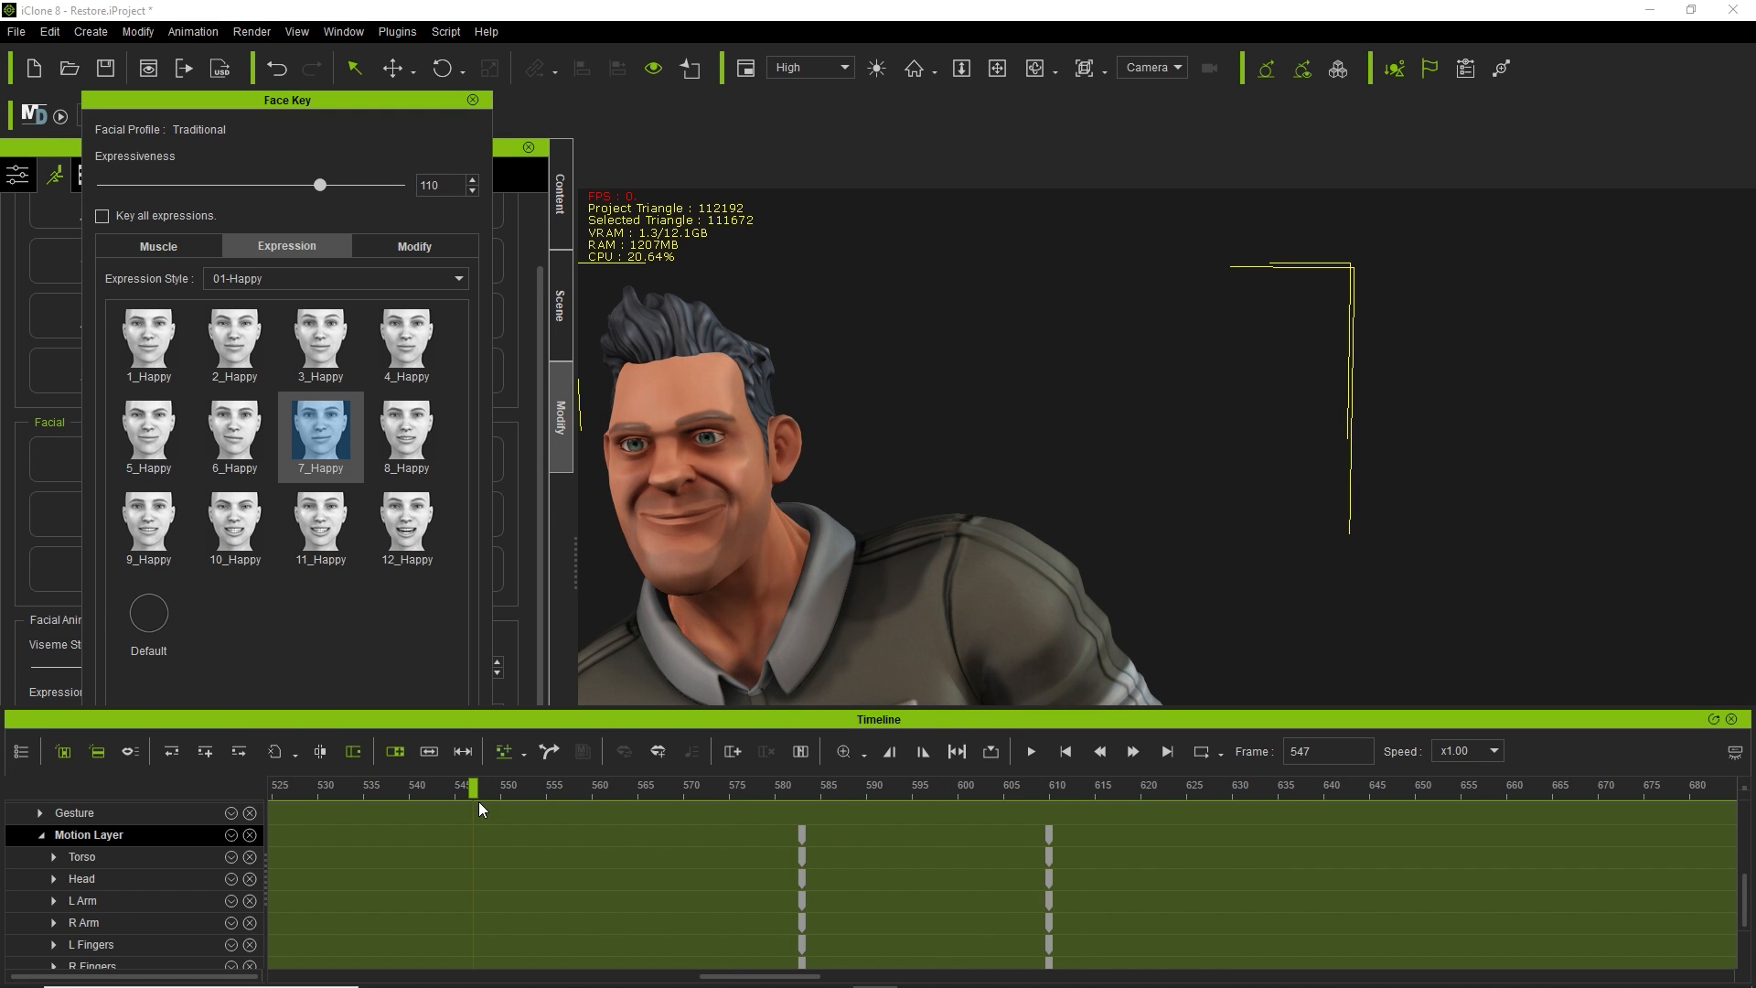
left_click(423, 522)
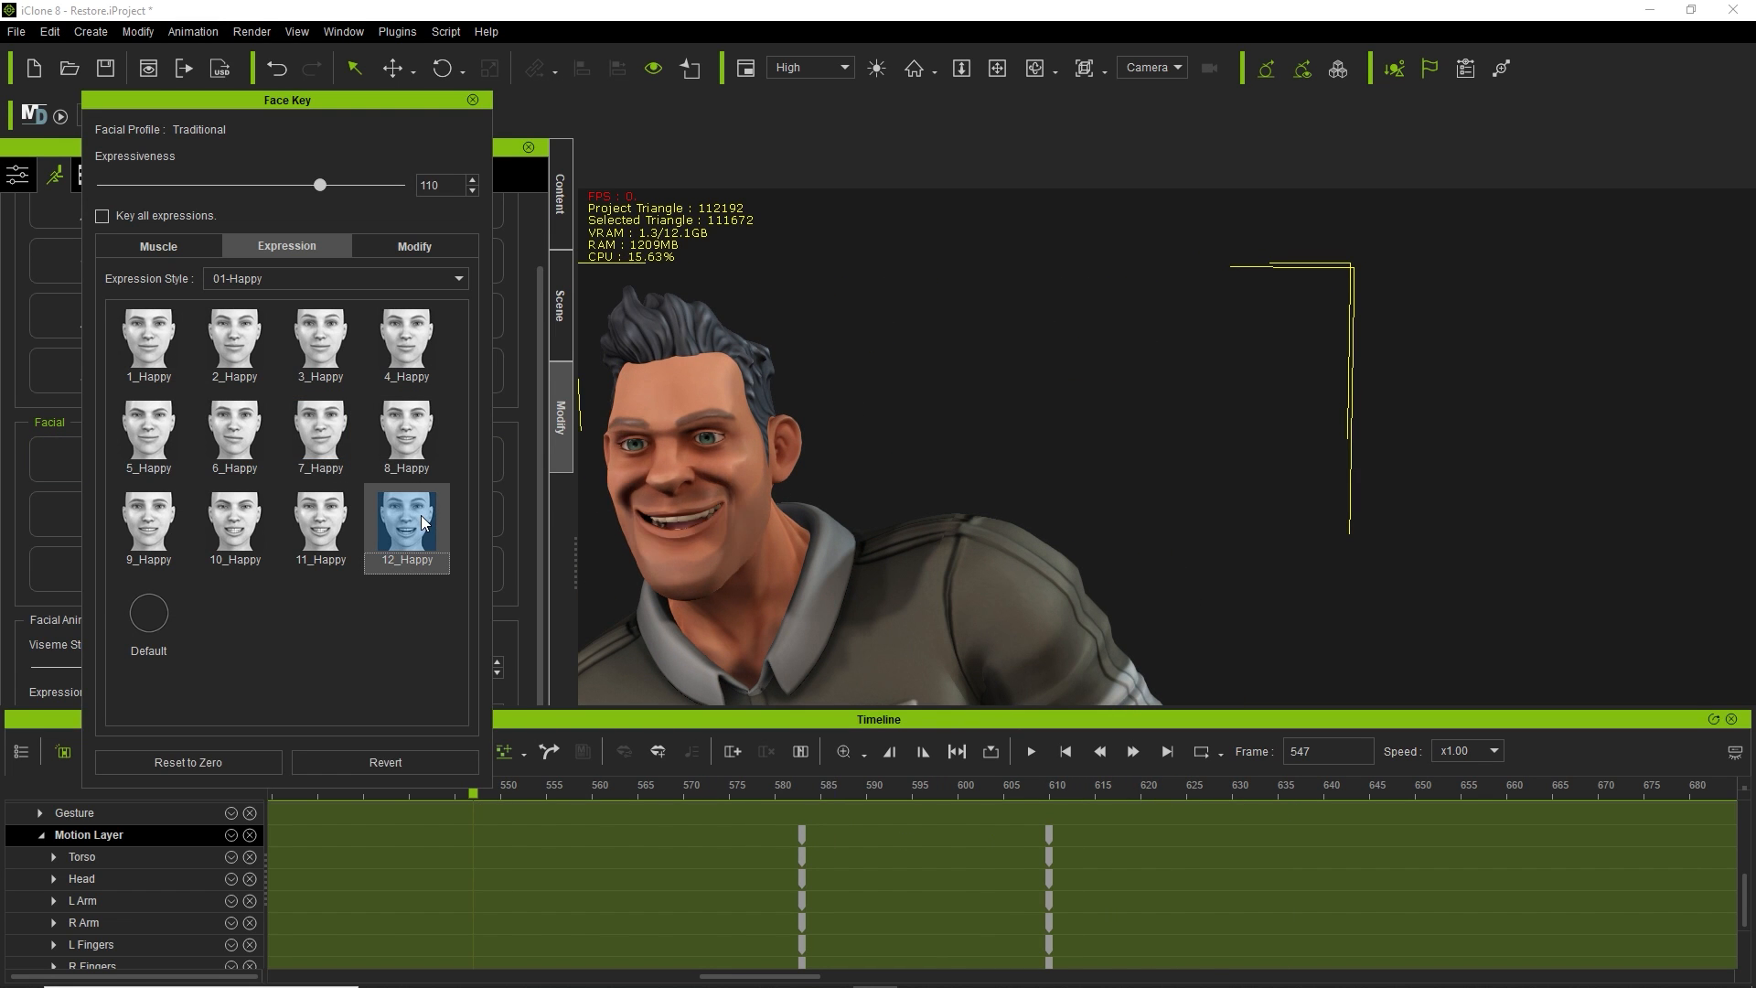
Key the 5_Happy expression at frame 623.
left_click_drag(474, 797, 1170, 785)
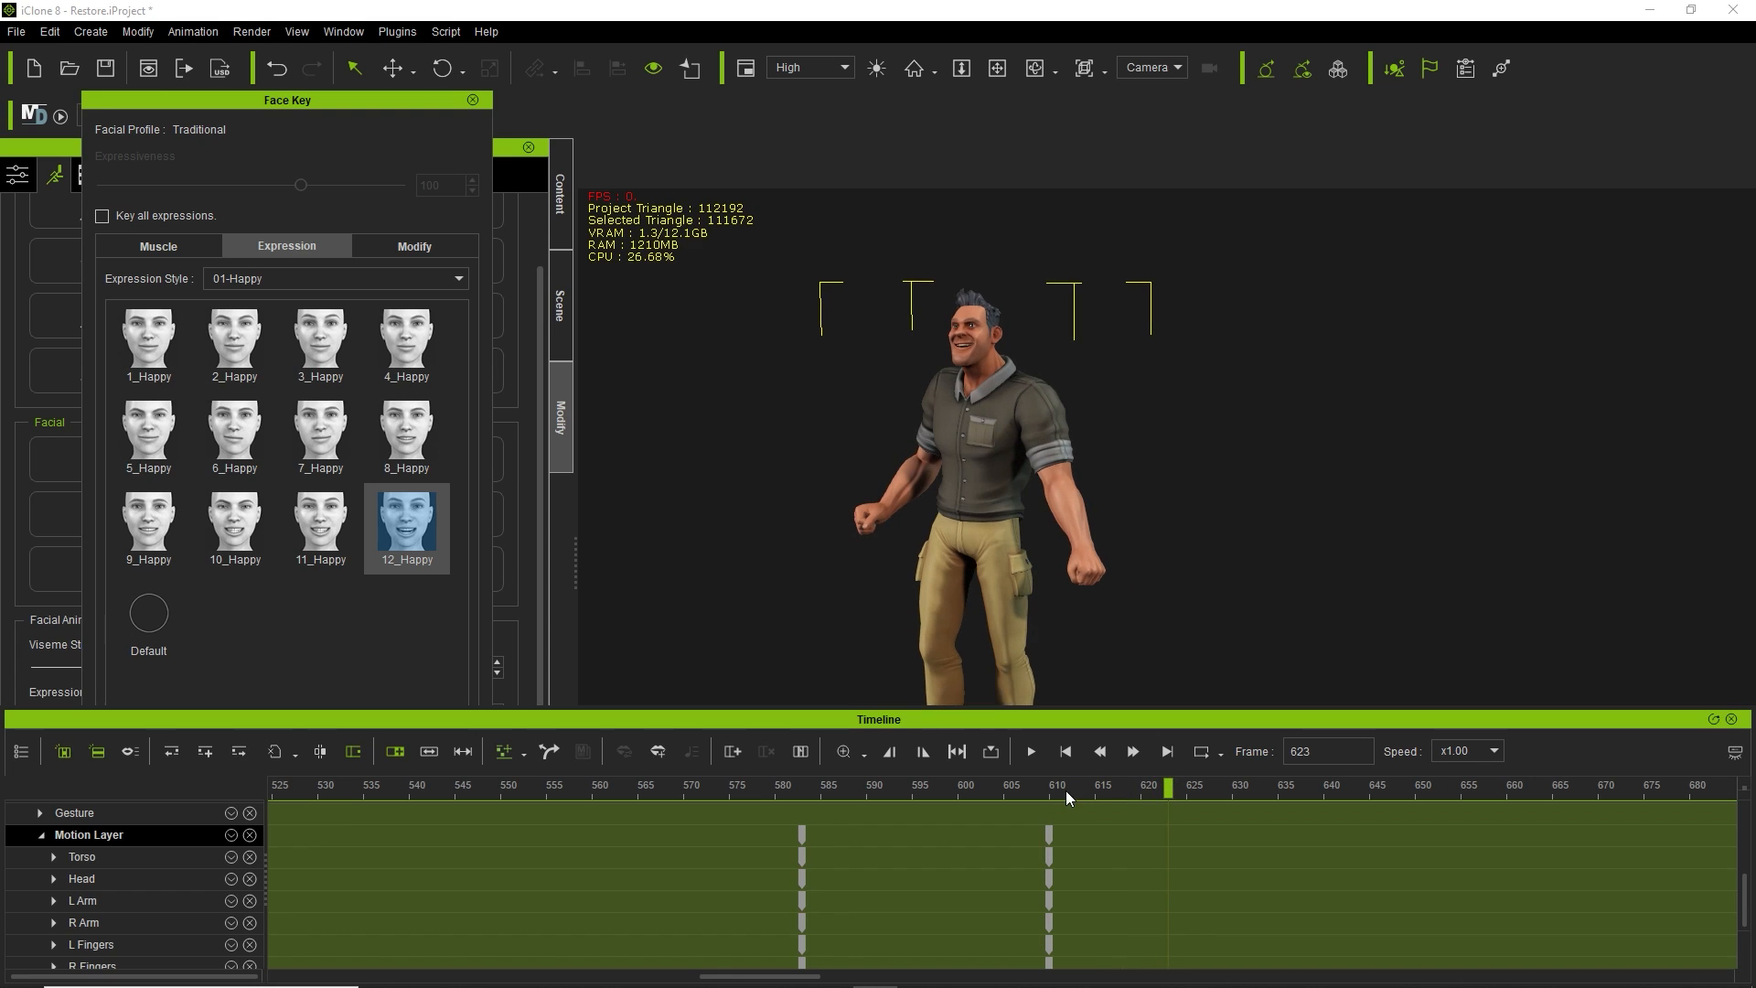
left_click(151, 444)
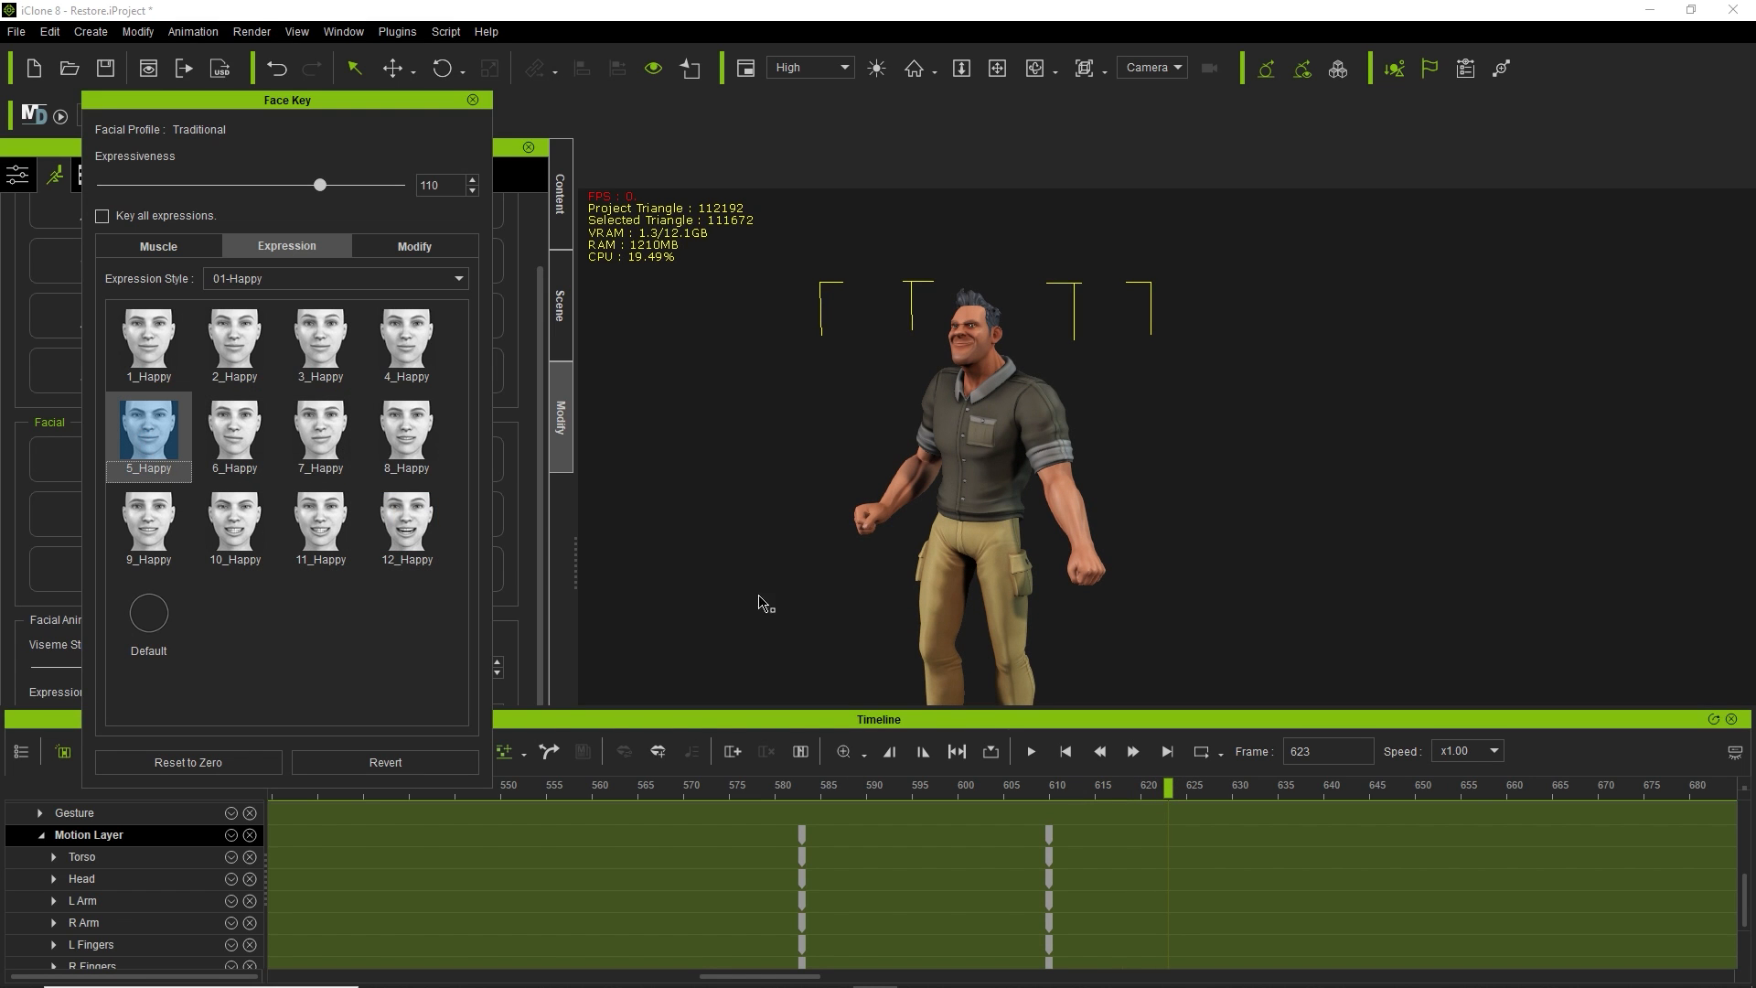
left_click_drag(1176, 790, 1737, 778)
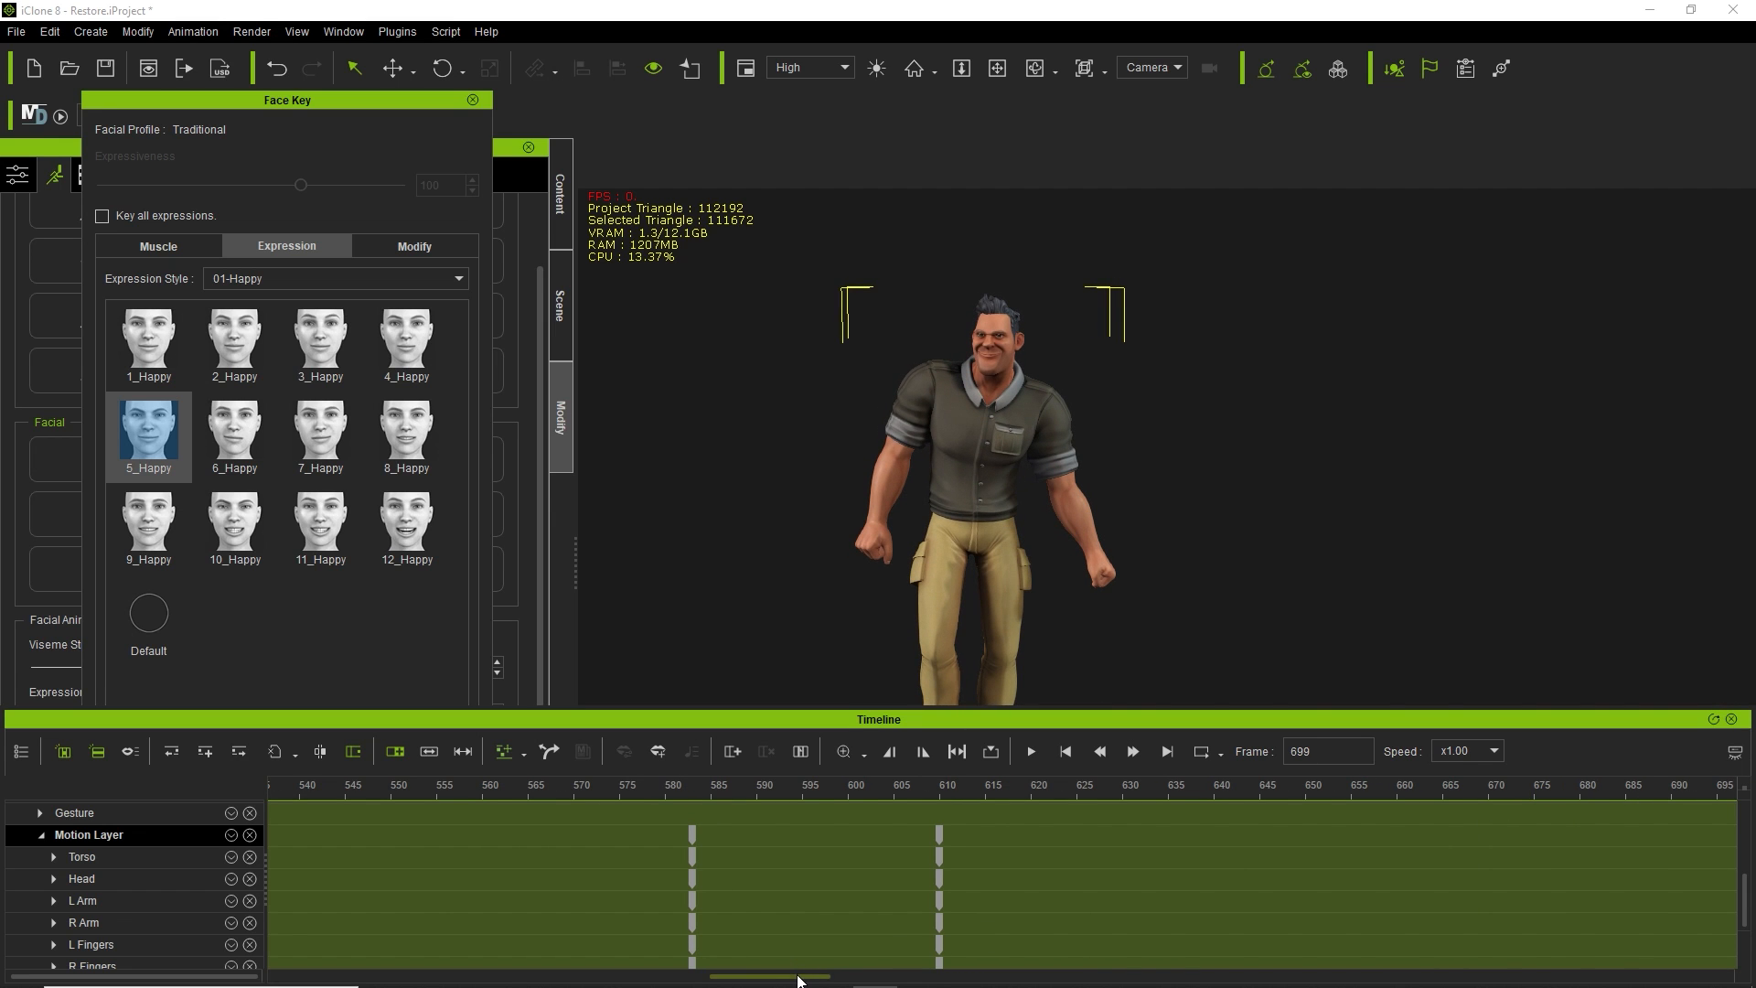
left_click_drag(799, 979, 930, 973)
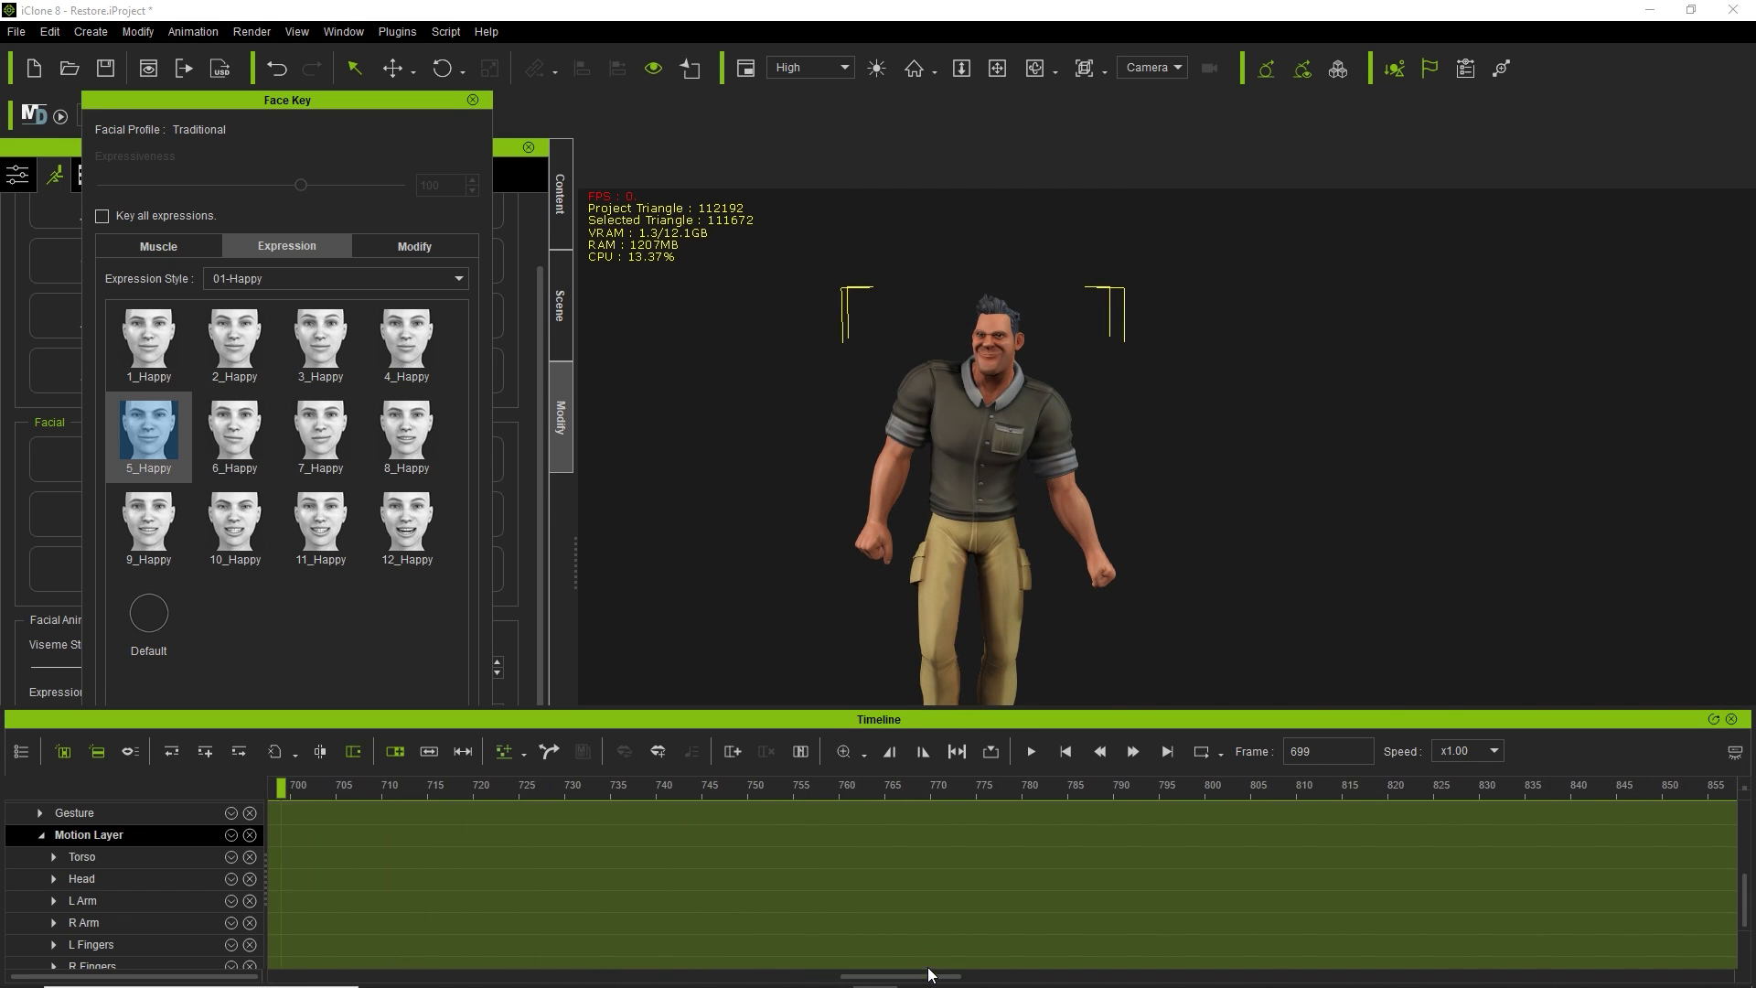
Key 2_Happy at frame 780, then replace it with 8_Happy during playback.
left_click(1030, 786)
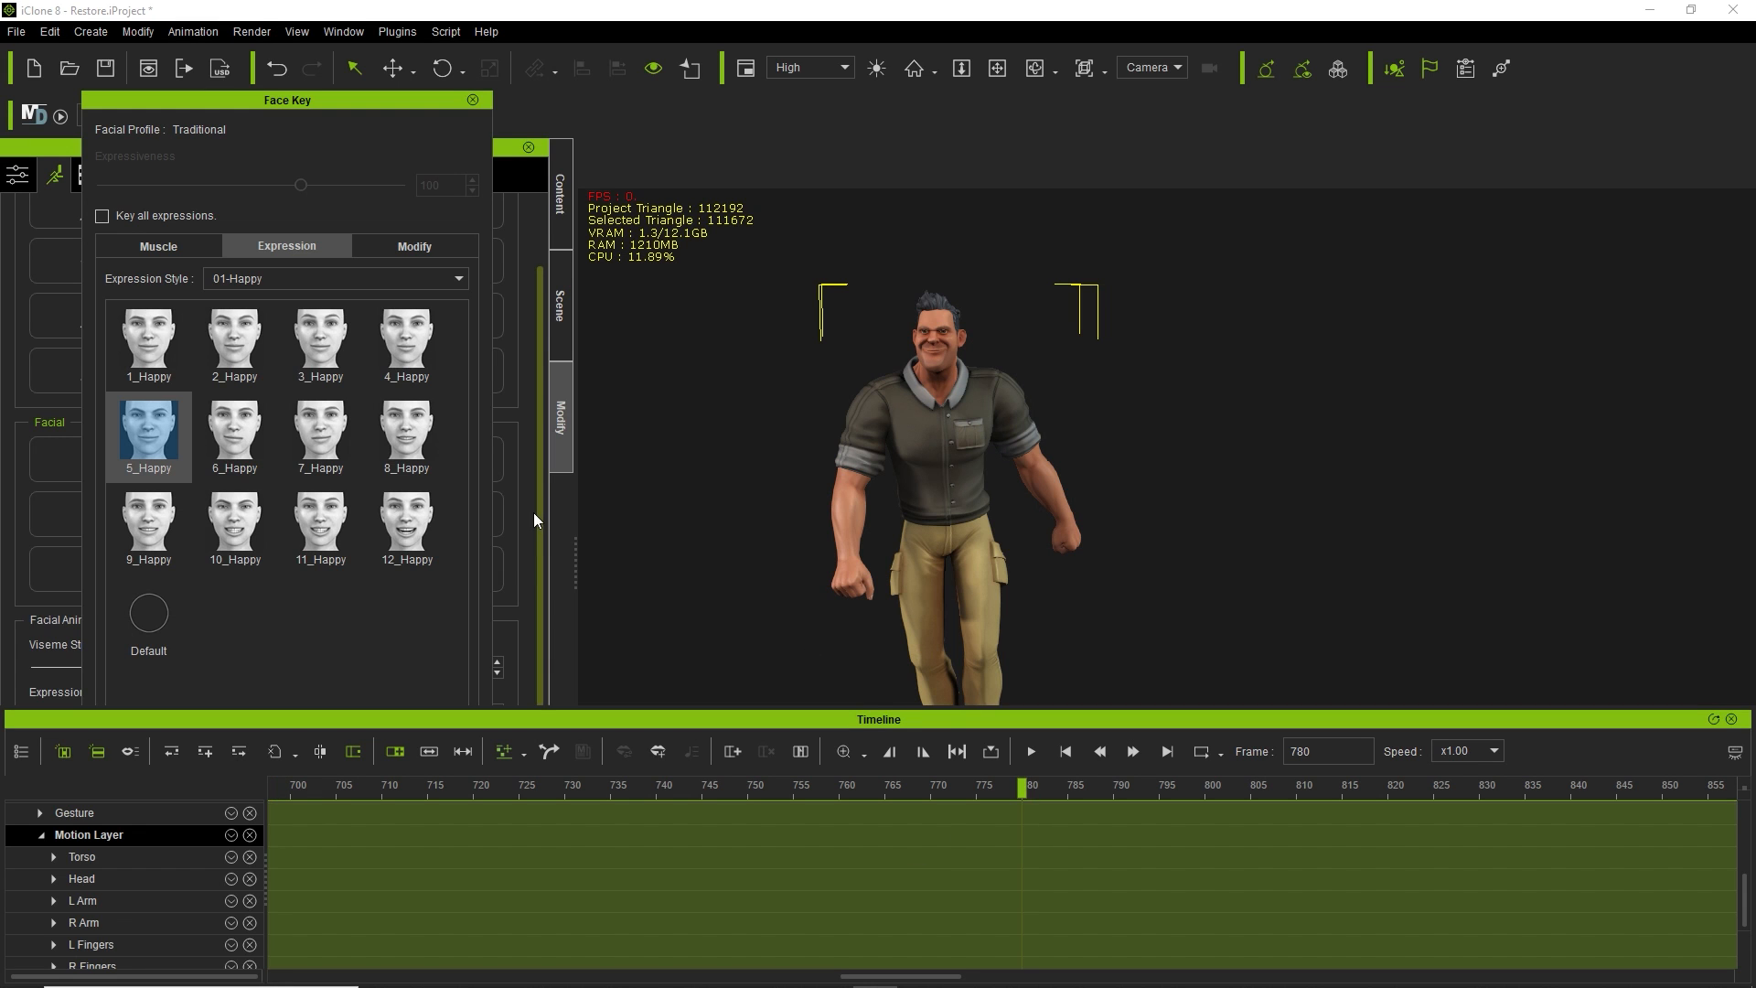
left_click(258, 337)
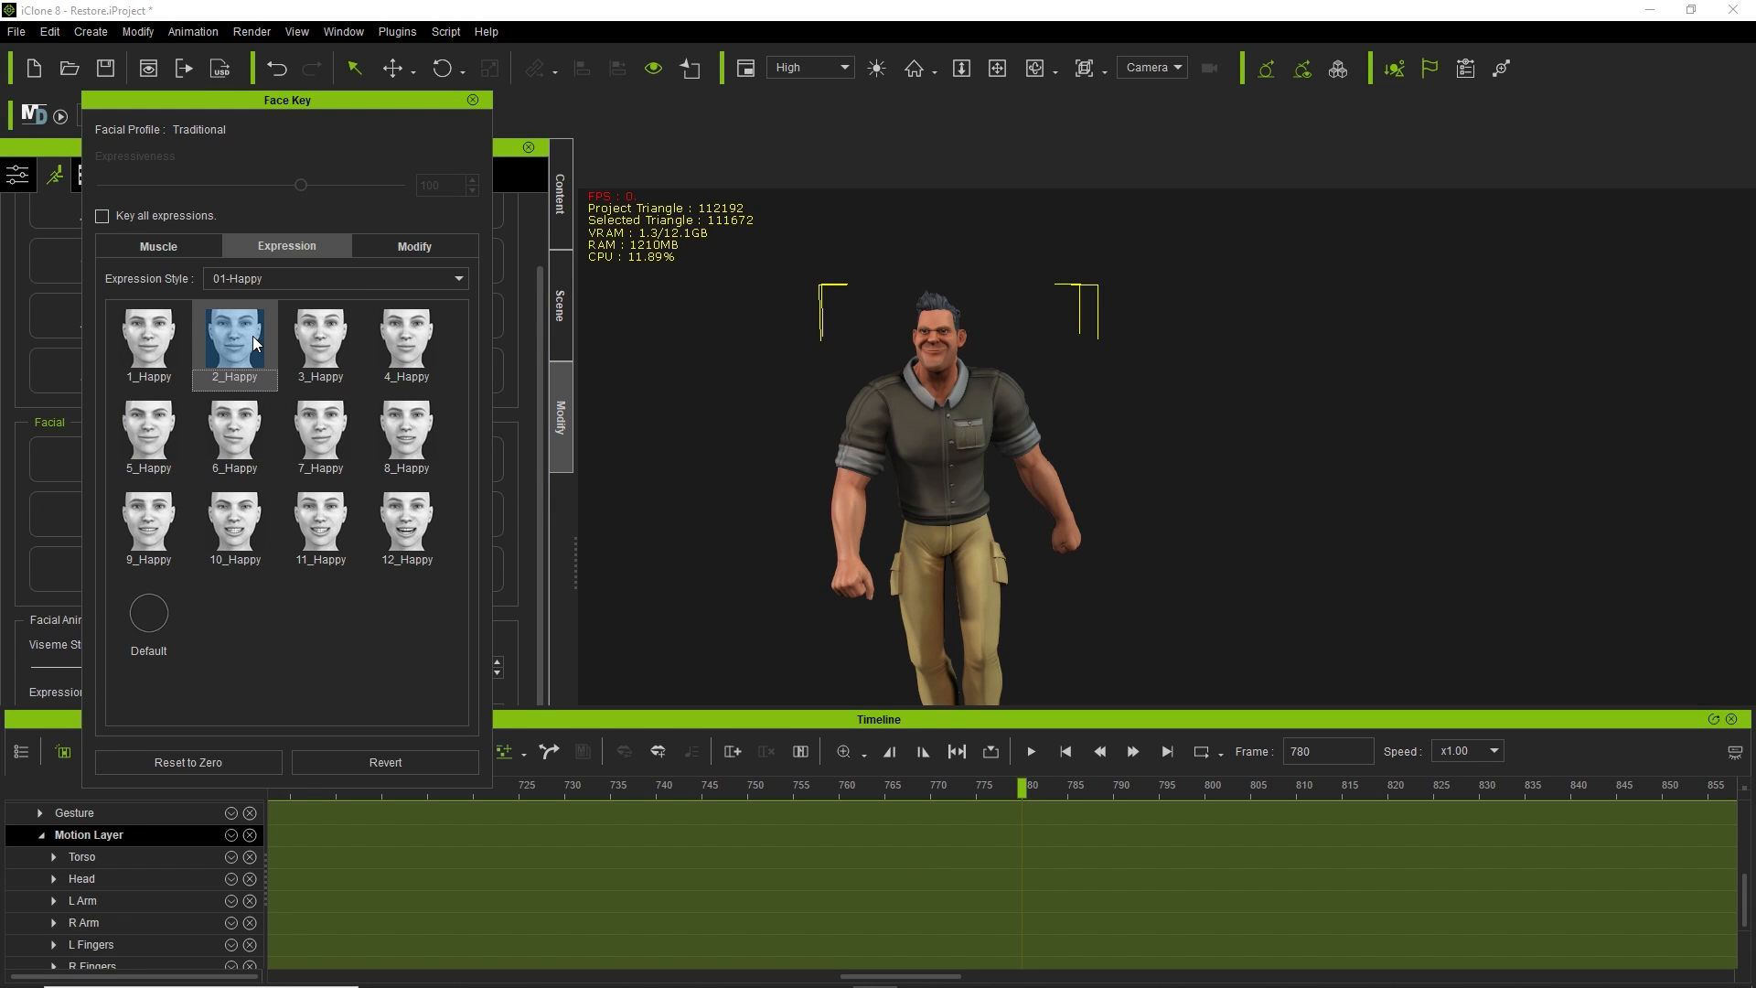
left_click(1031, 751)
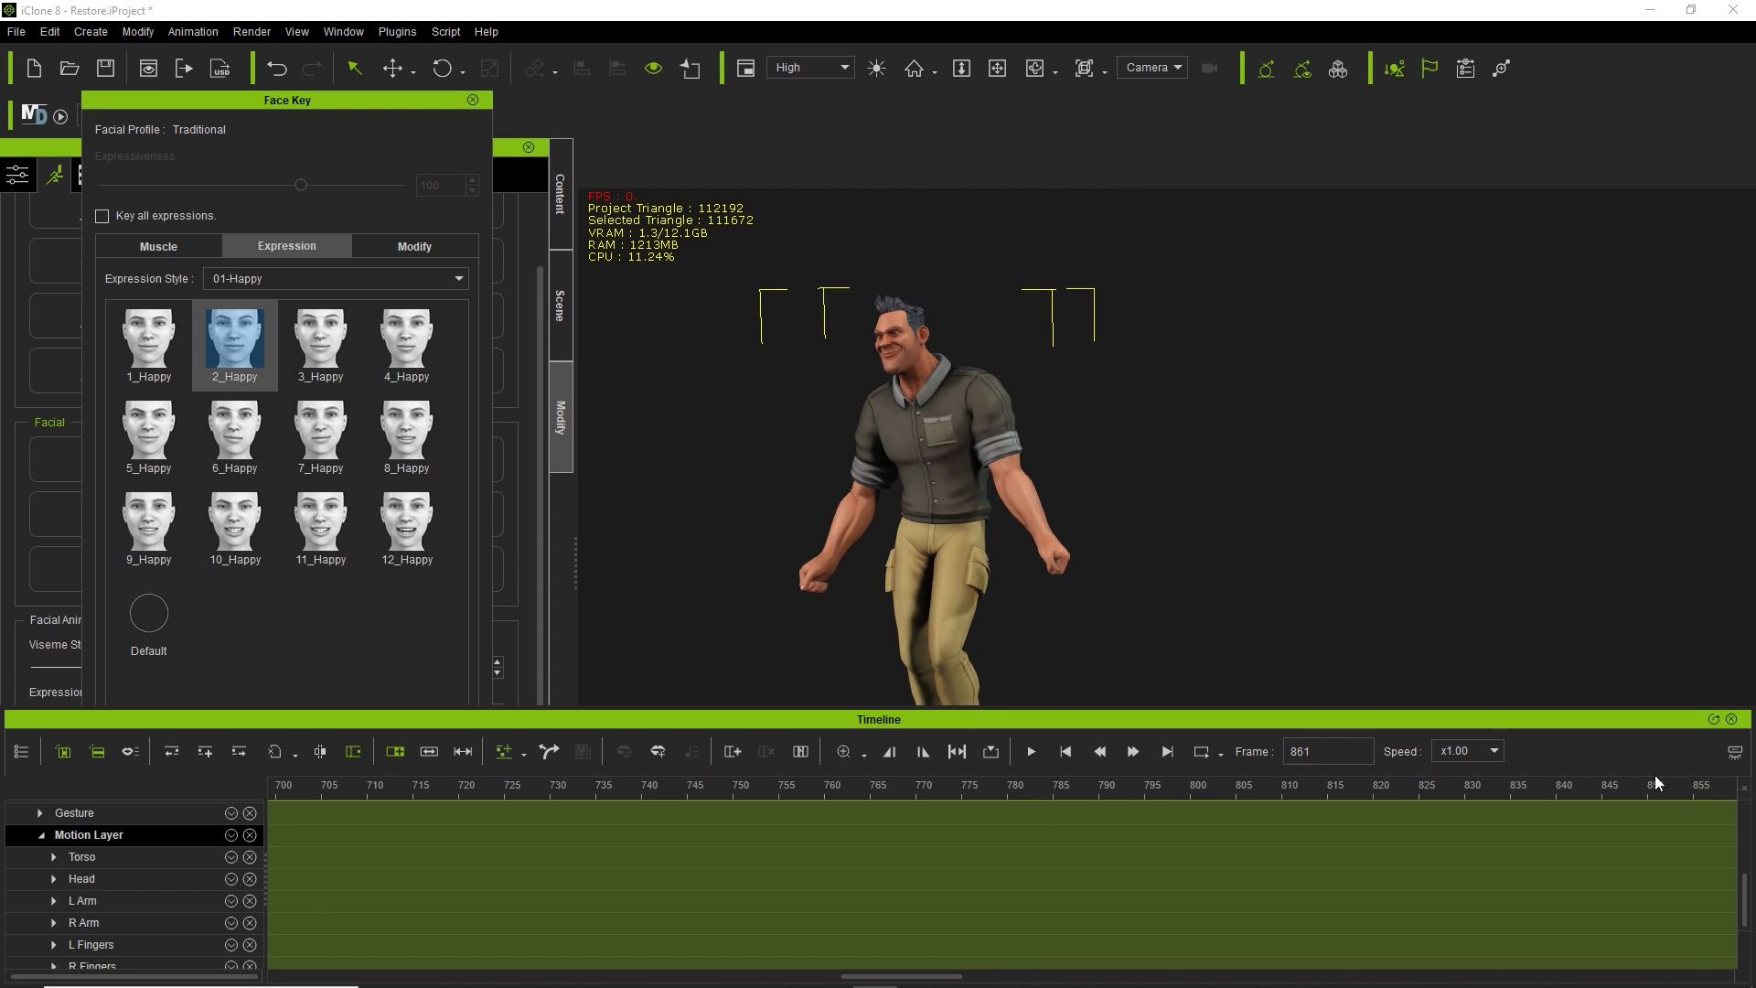
left_click(411, 423)
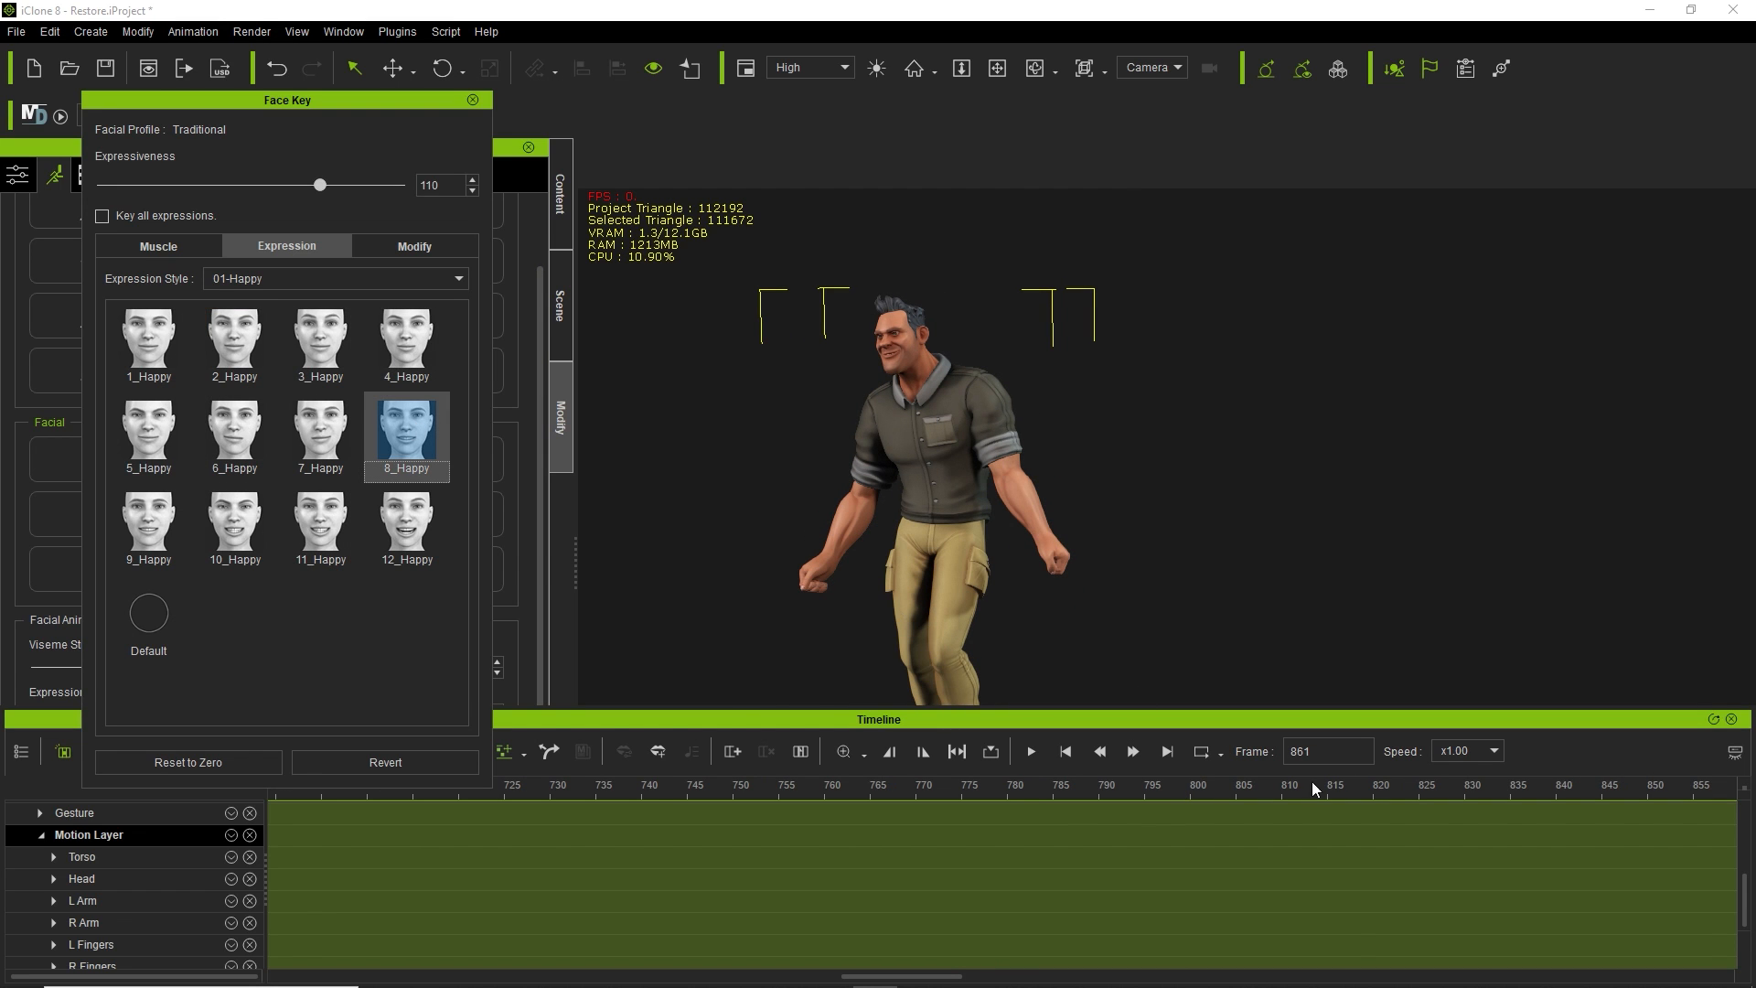
left_click_drag(938, 976, 1737, 977)
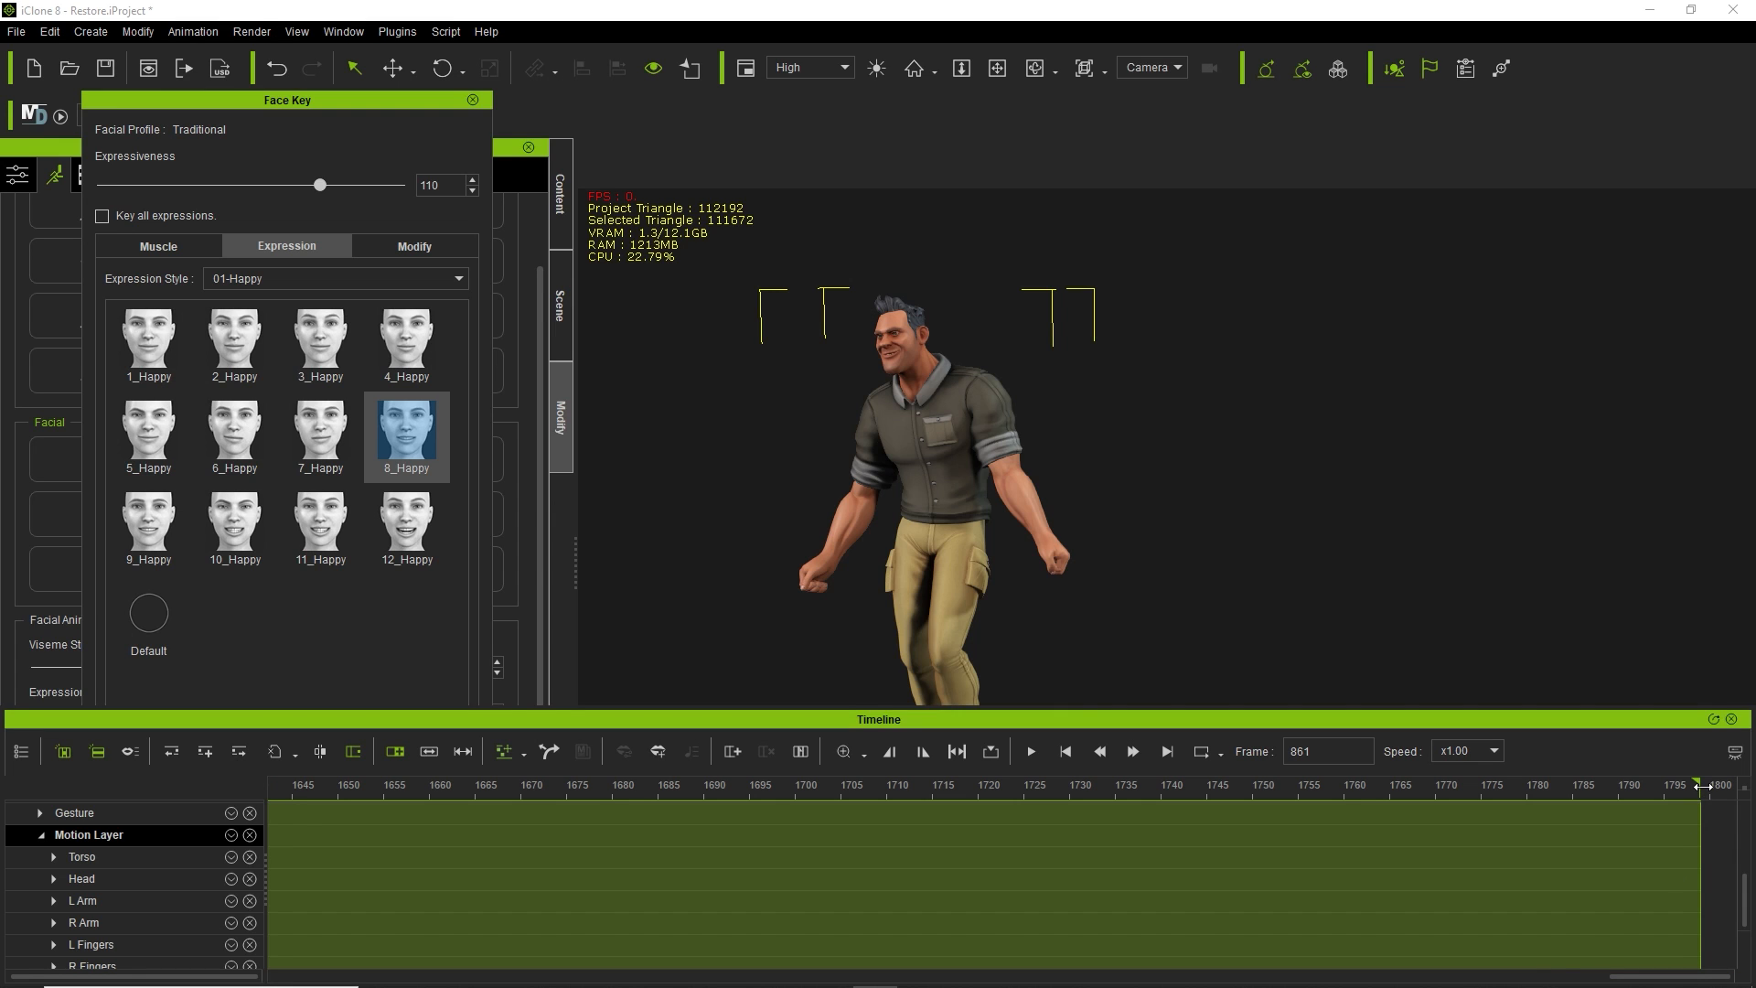
At the end of the animation, switch to the 06-Surprise style and apply 12_Surprise.
left_click(1729, 799)
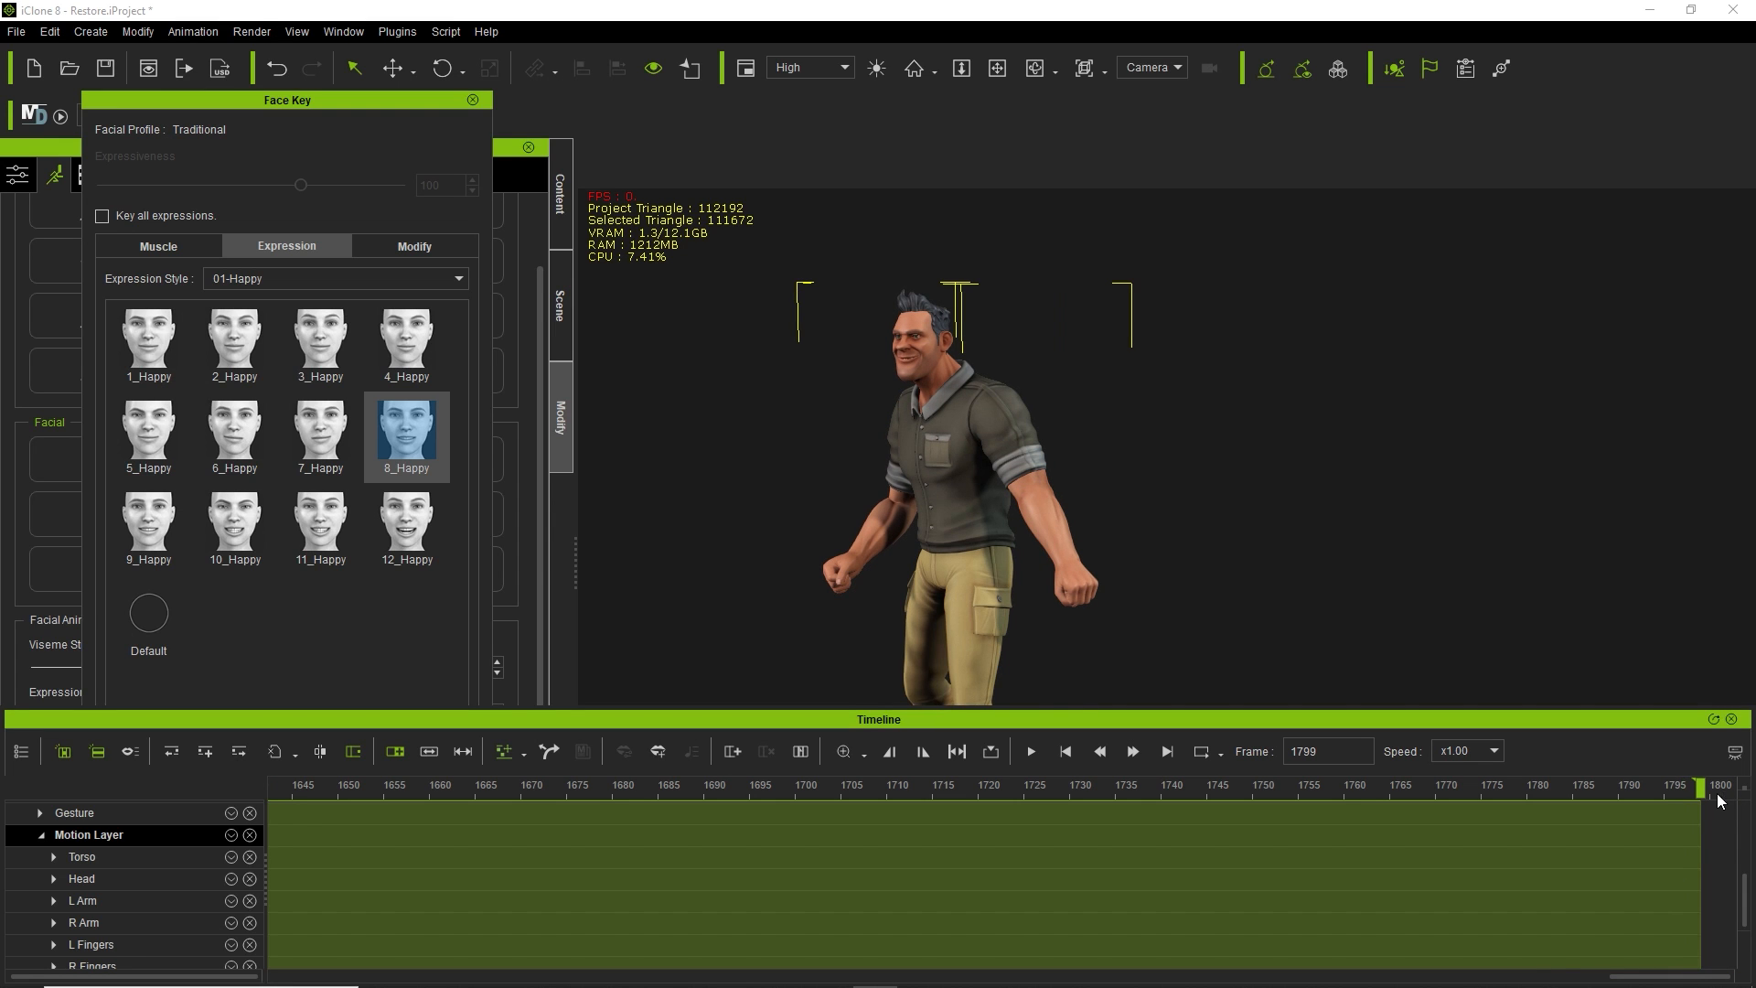
left_click(299, 280)
left_click(275, 364)
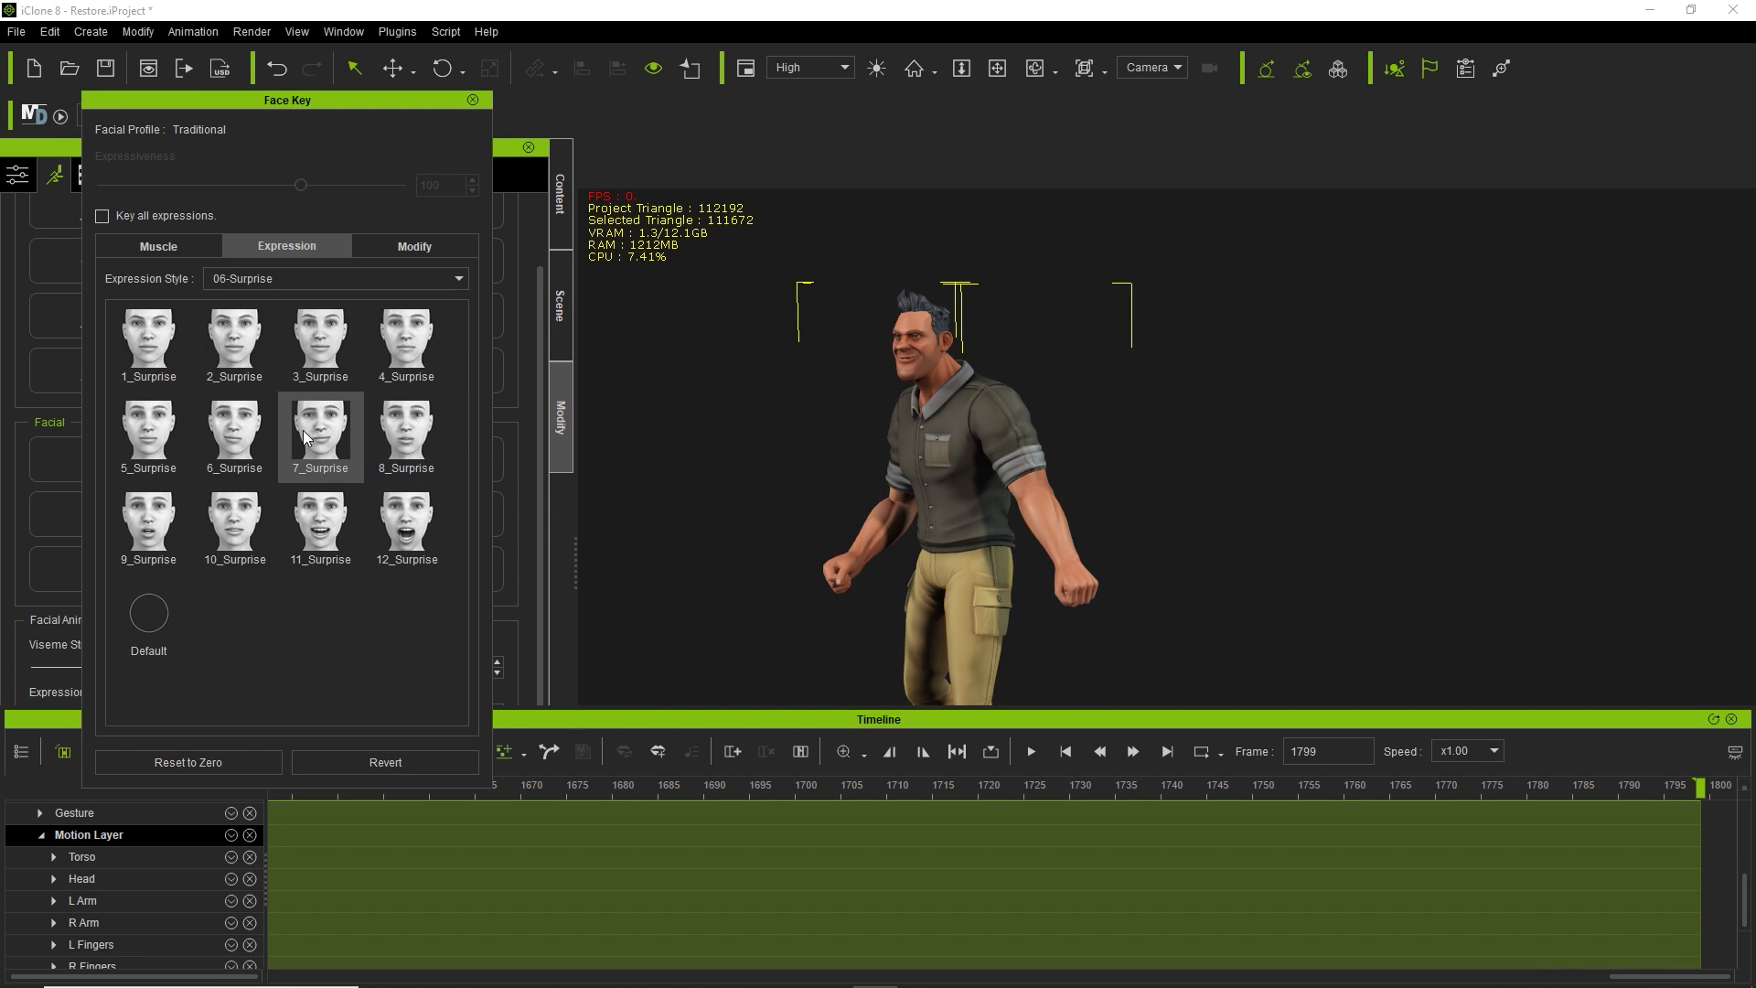
left_click(399, 511)
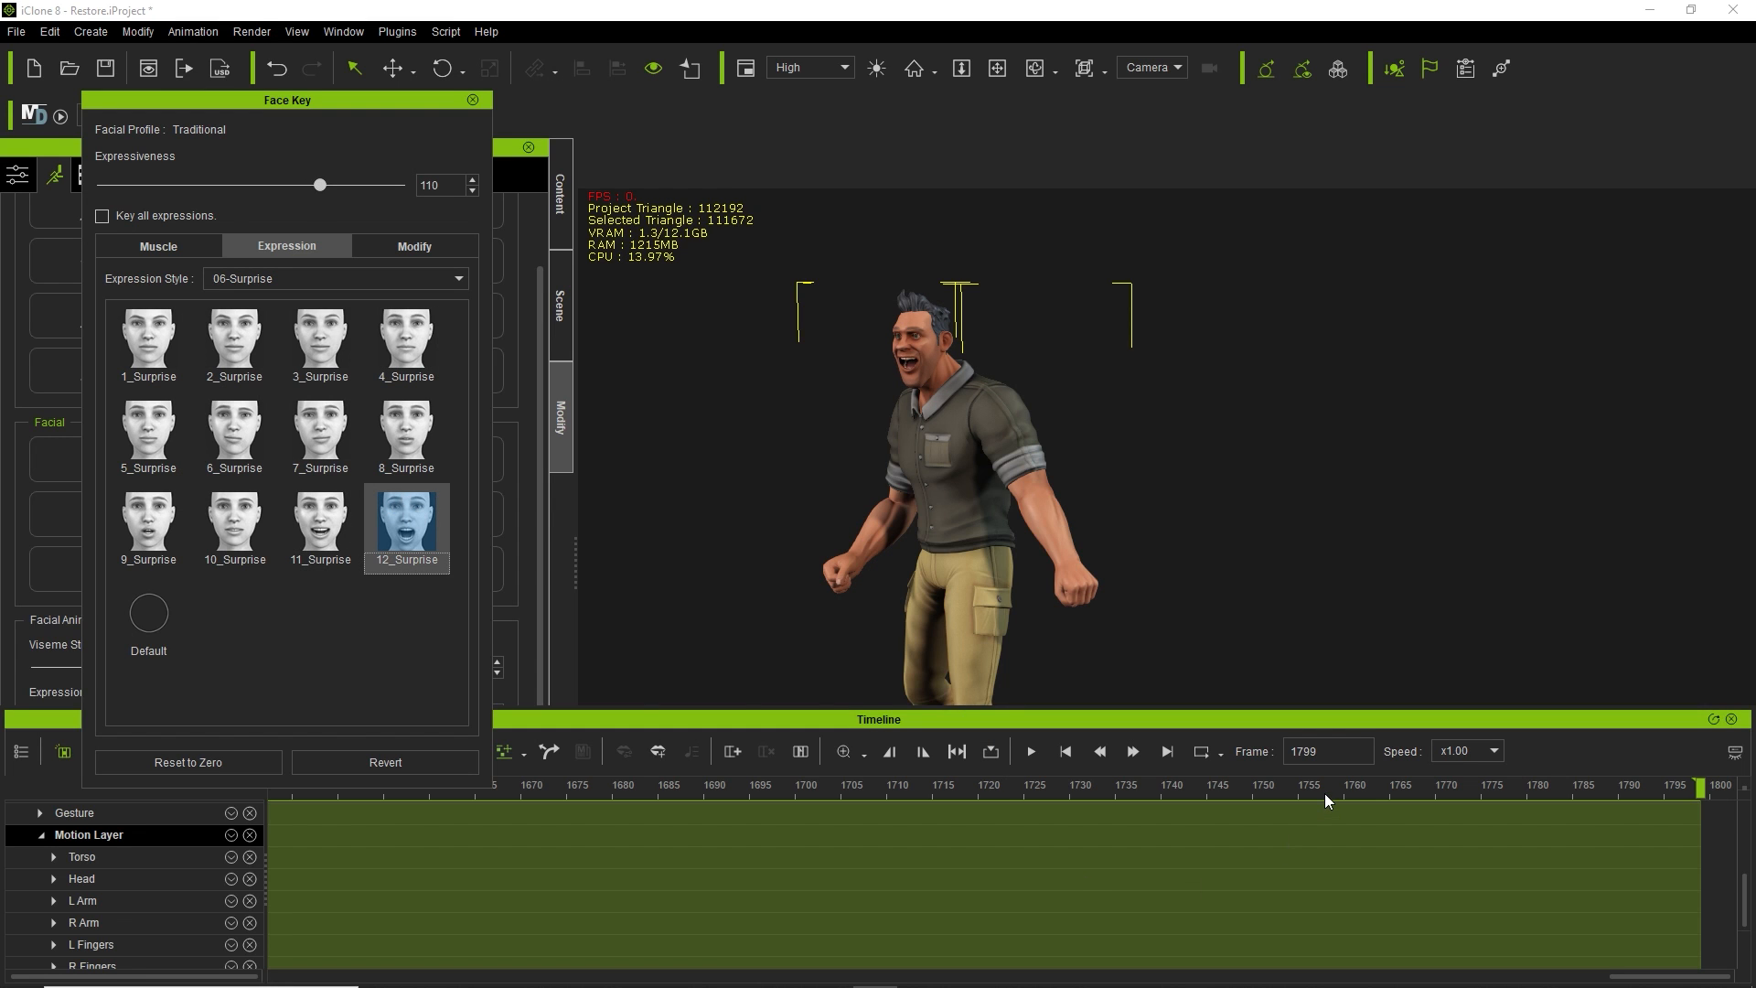
Key 2_Surprise around frame 1538 and review the surrounding frames.
left_click_drag(1325, 793, 445, 829)
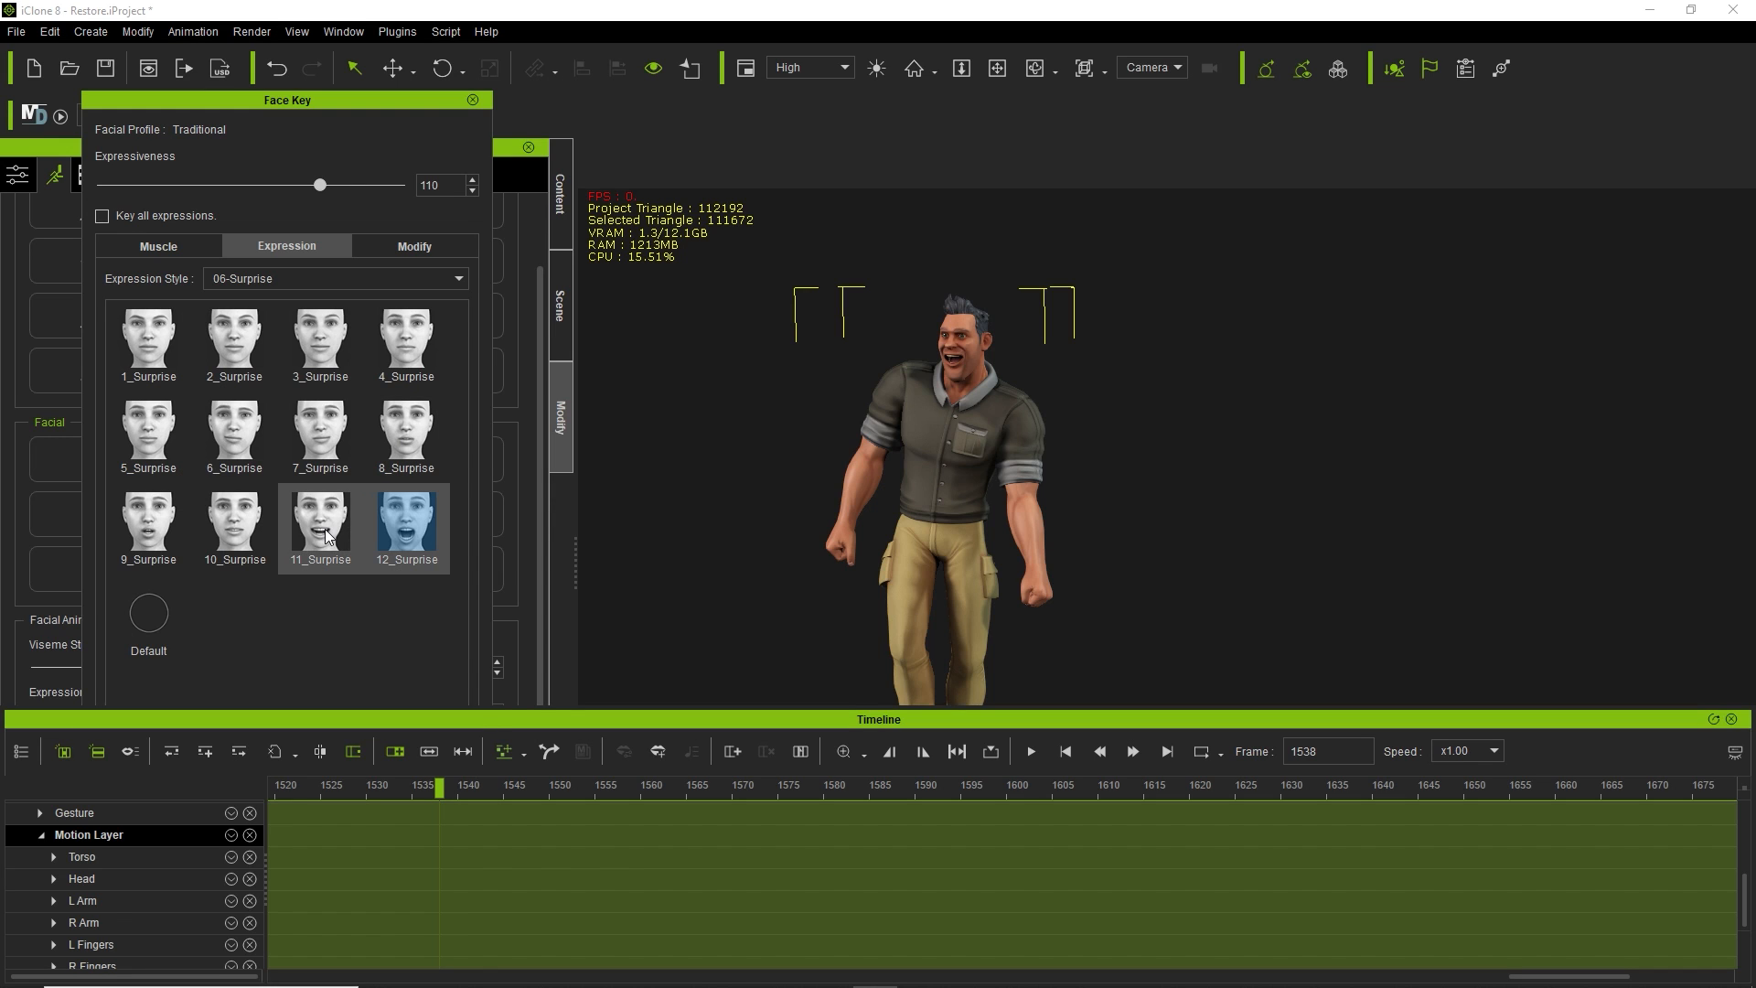
left_click(234, 359)
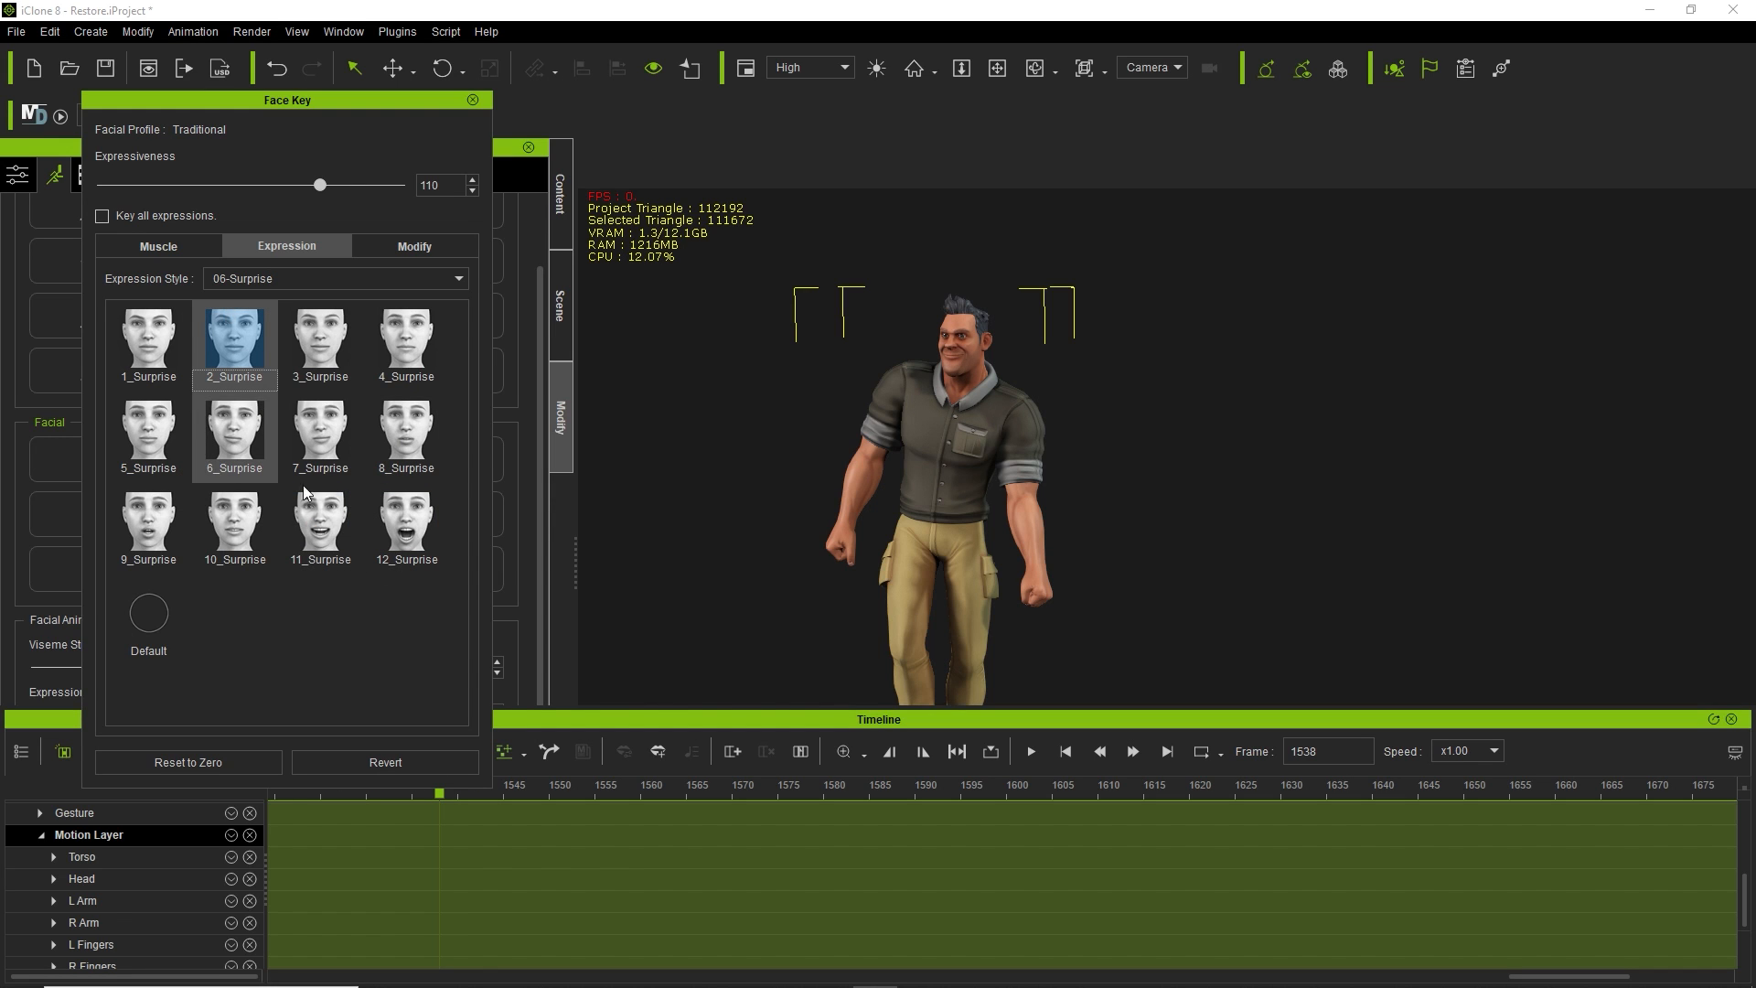
left_click_drag(439, 794, 832, 794)
left_click_drag(1167, 850, 1749, 818)
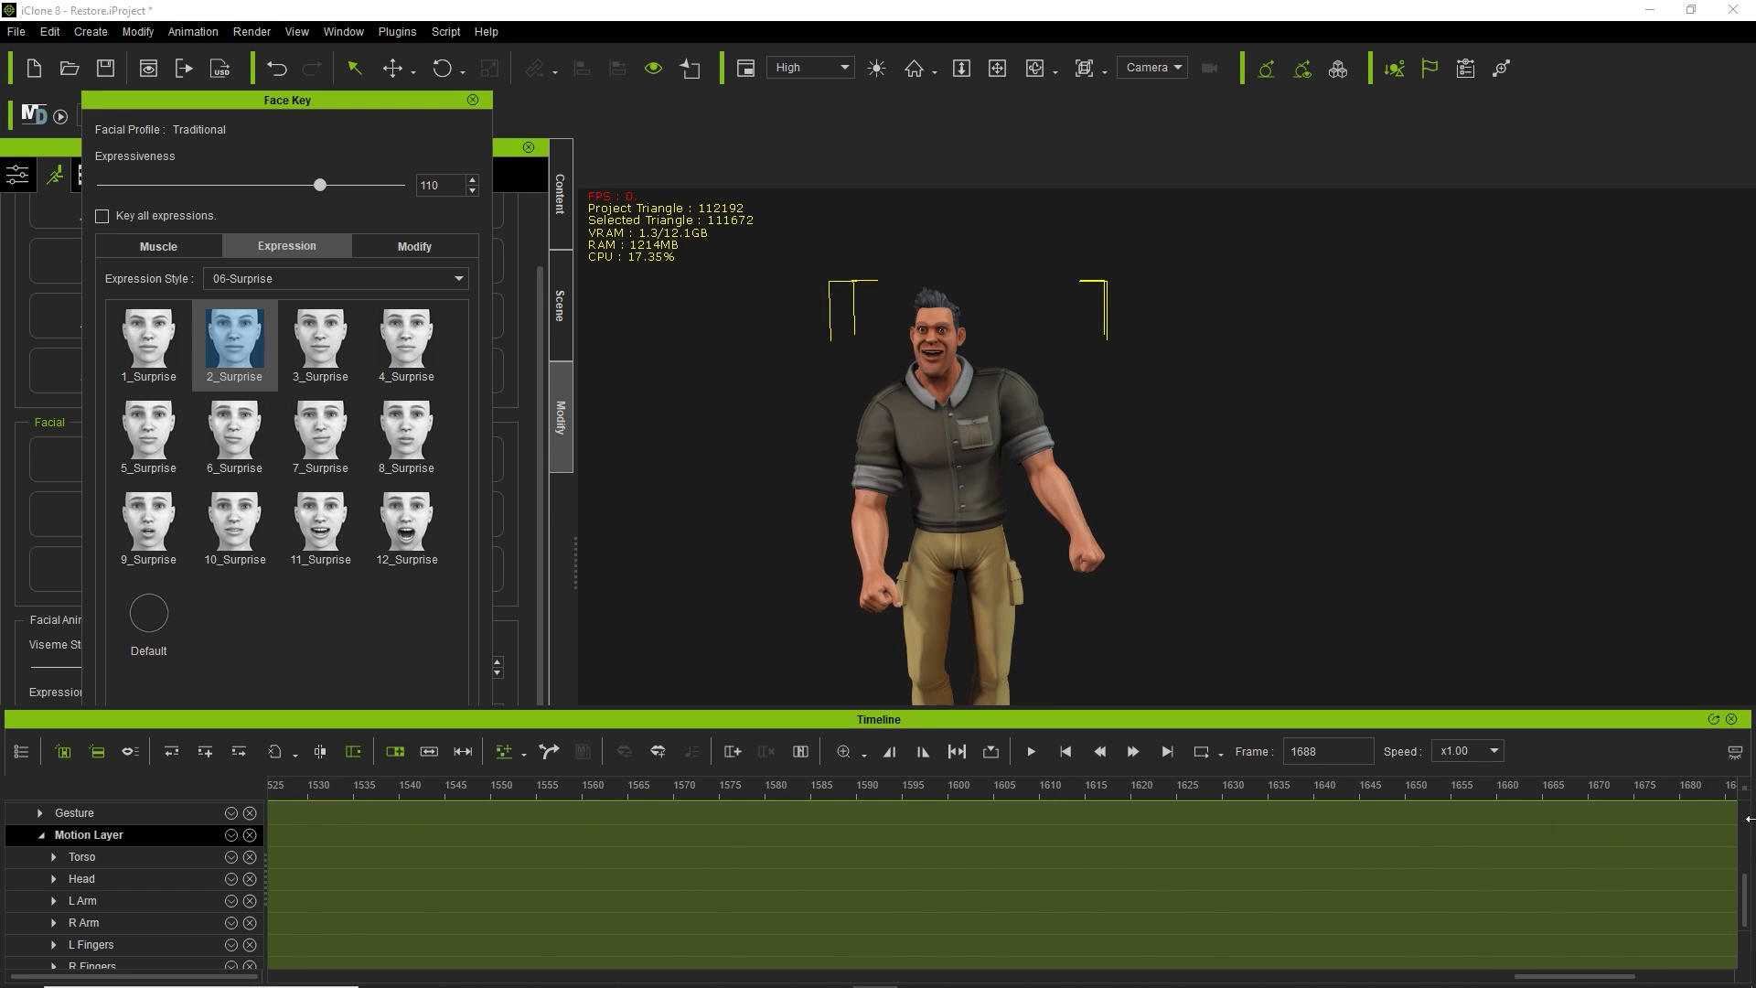
left_click(431, 104)
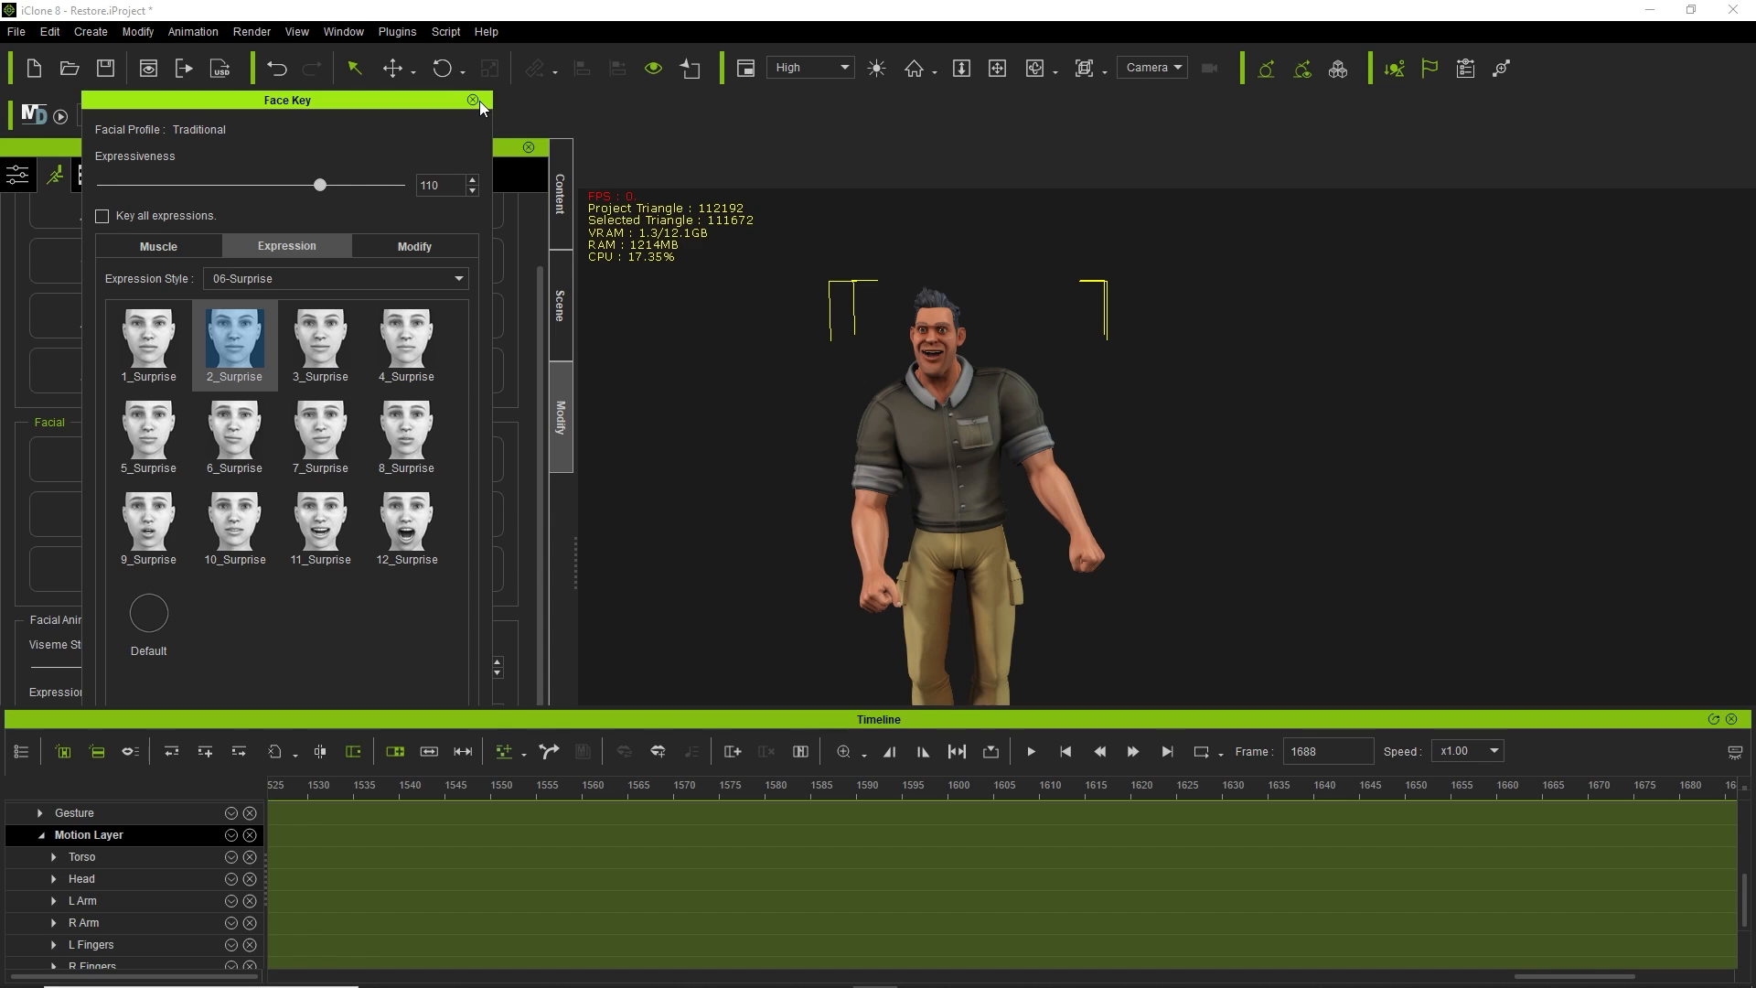
Close the Face Key window and switch to the Scene tab to list the scene's objects.
left_click(474, 100)
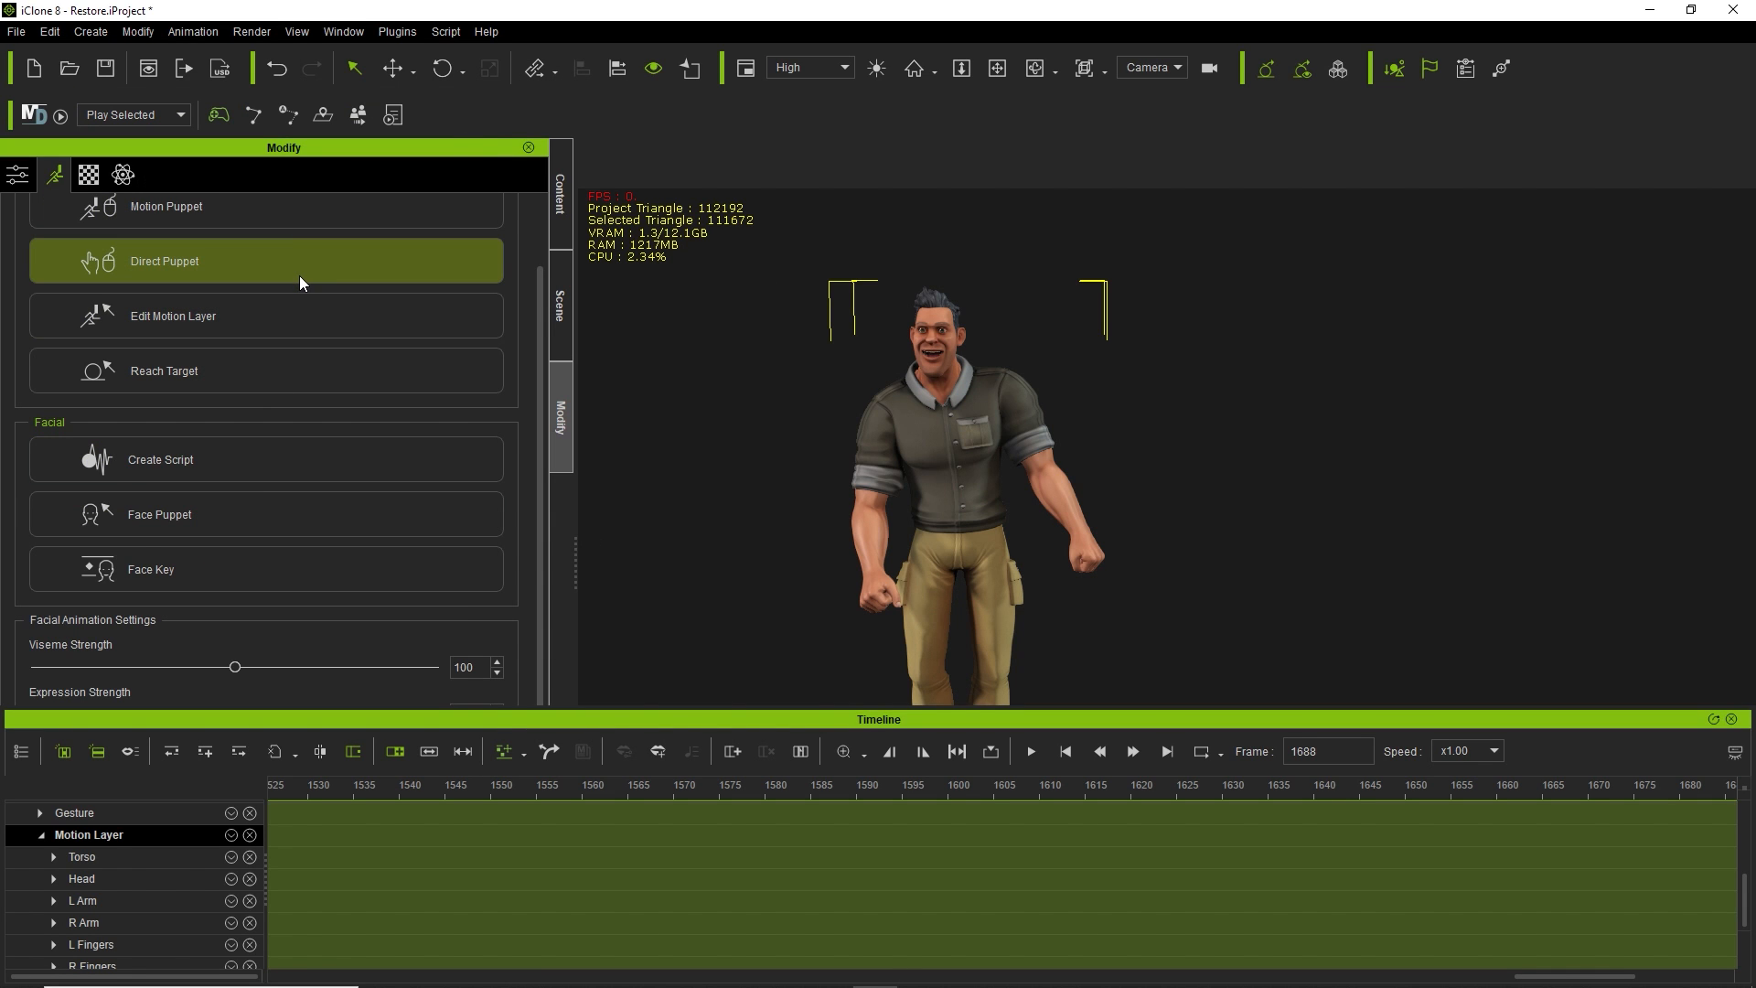
scroll(300, 271, "up", 2)
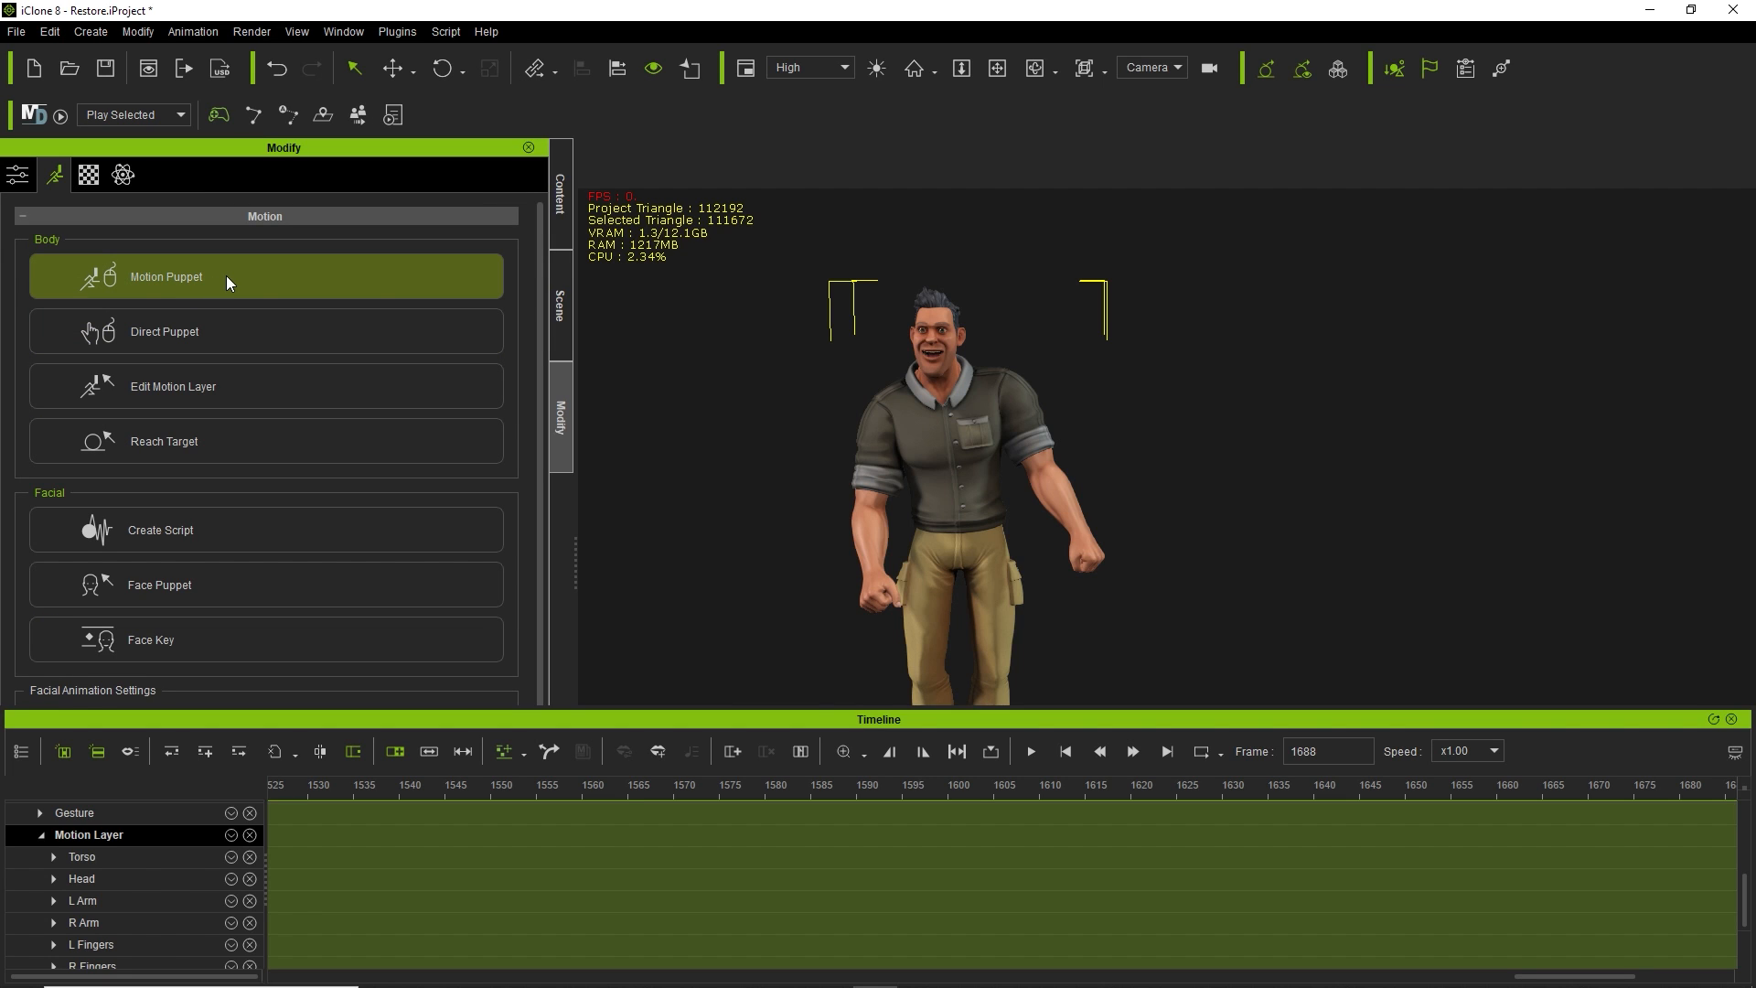
scroll(229, 276, "down", 2)
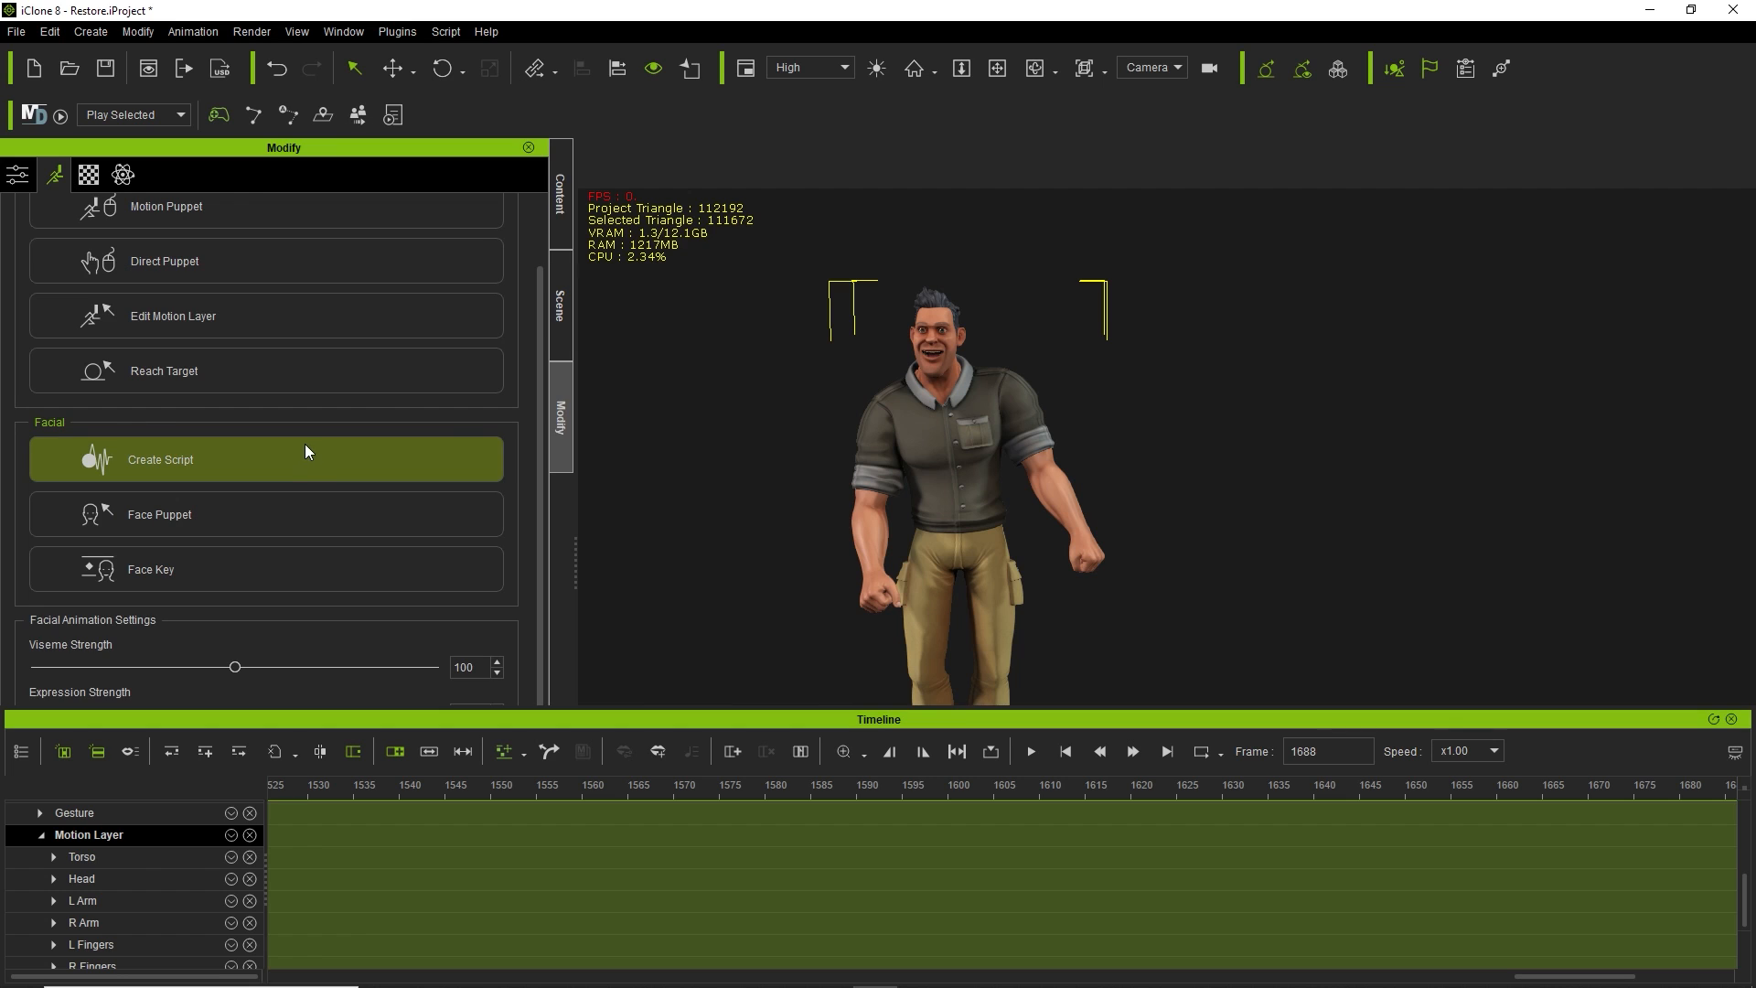
scroll(305, 442, "up", 2)
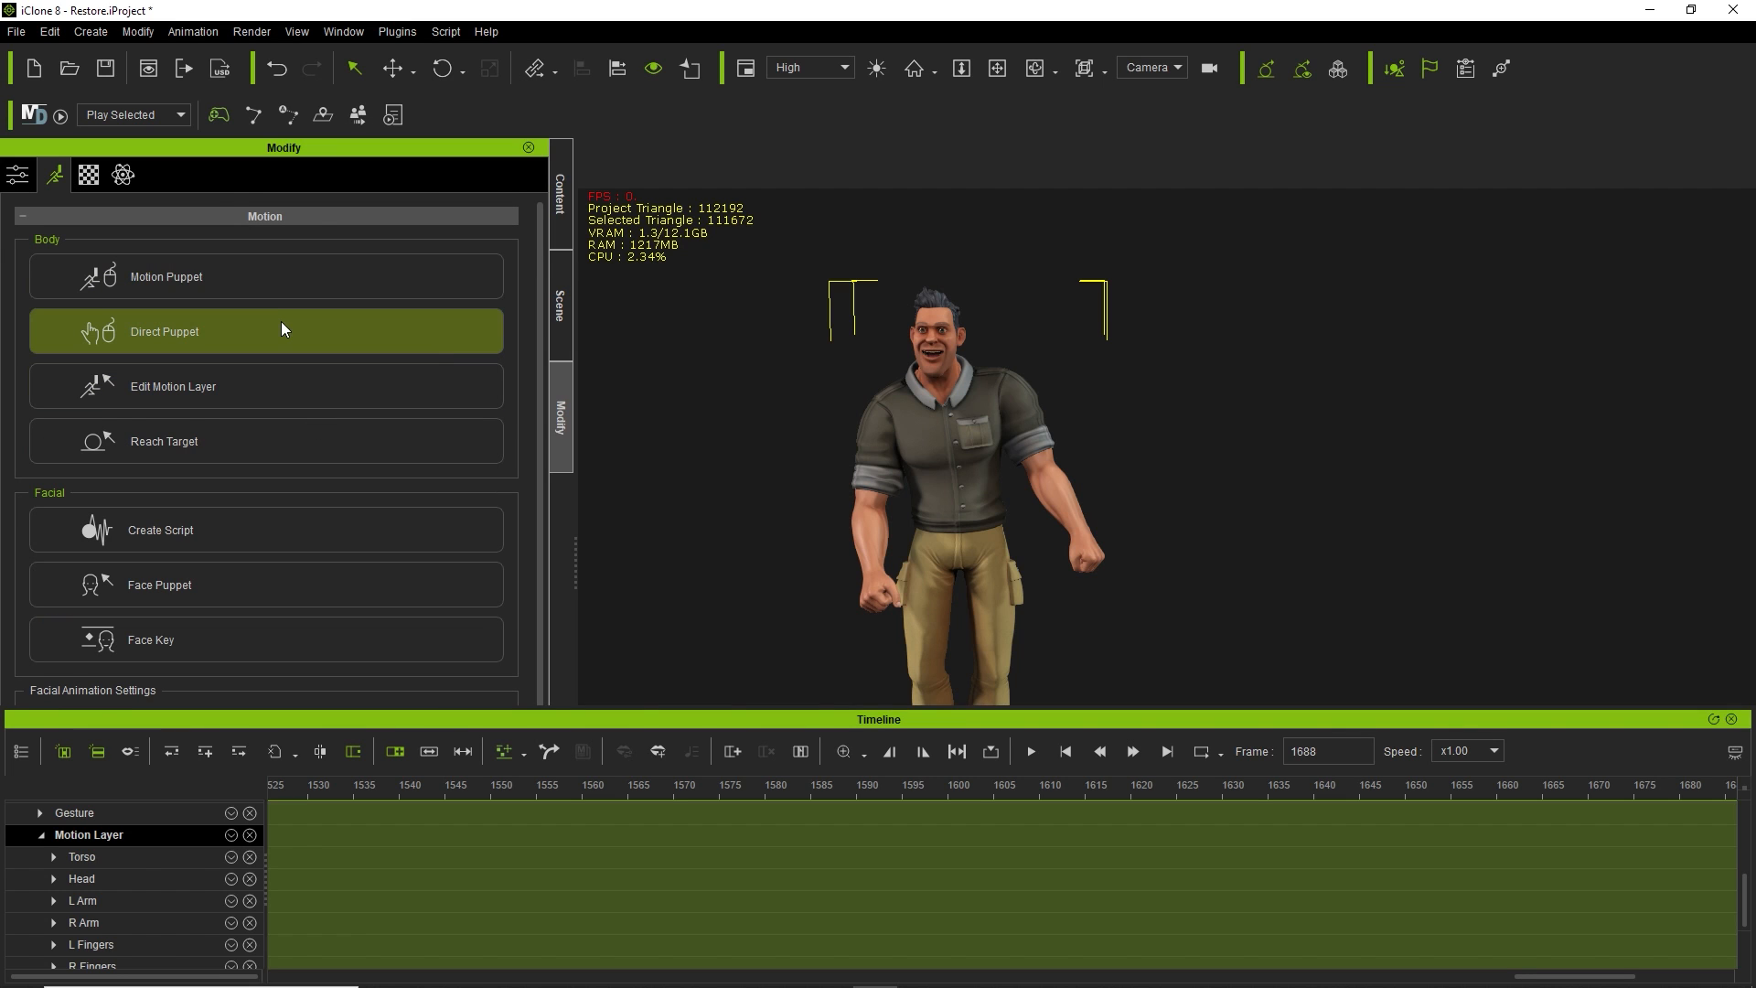
scroll(280, 329, "down", 2)
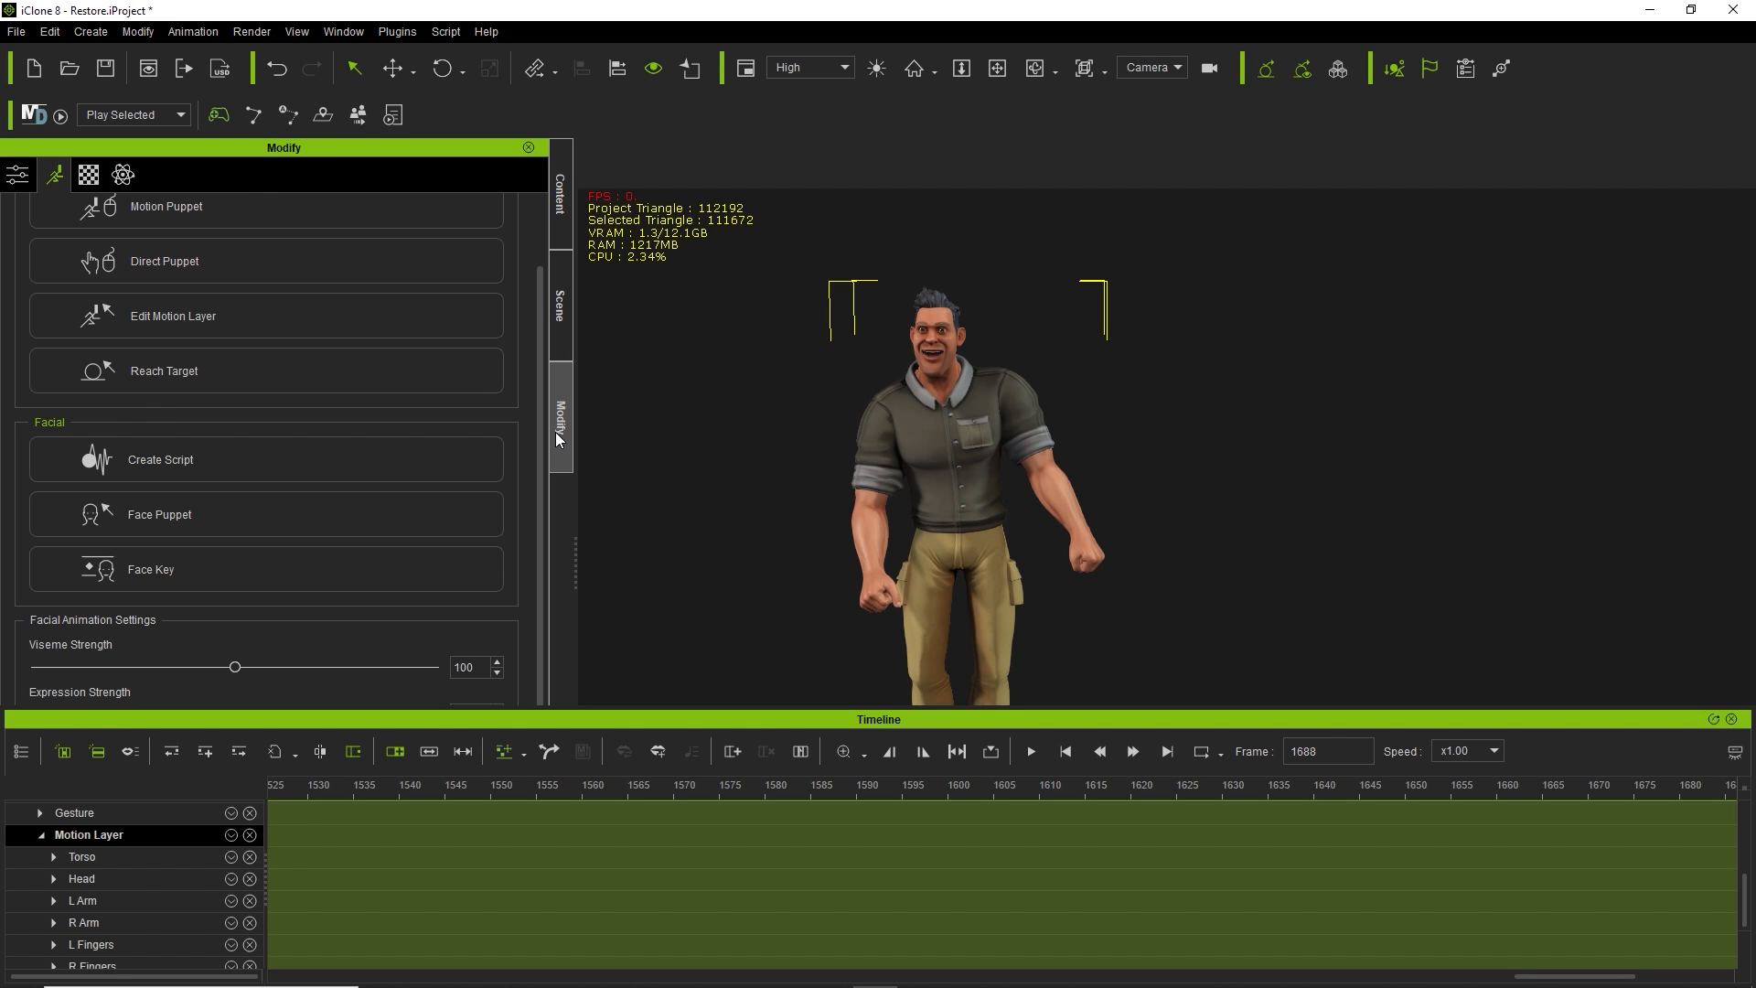
left_click(42, 836)
scroll(125, 894, "up", 2)
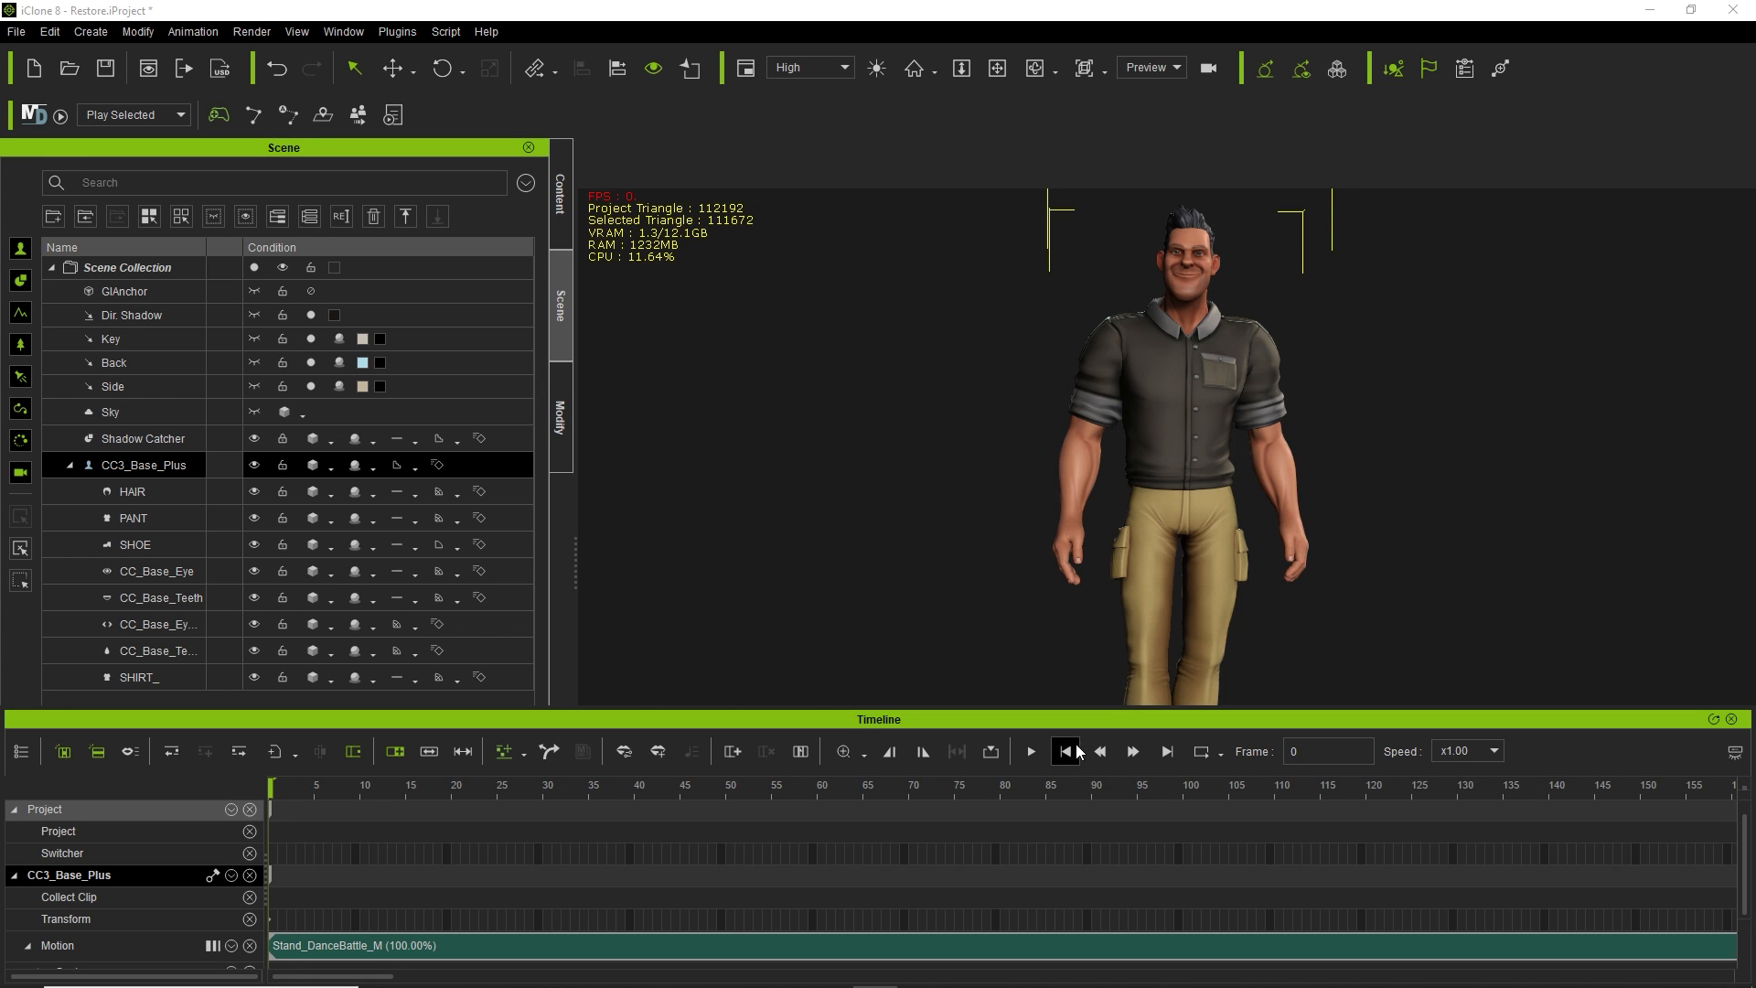
Play the Stand_DanceBattle_M dance, stop it, and return the playhead to frame 0.
left_click(1031, 752)
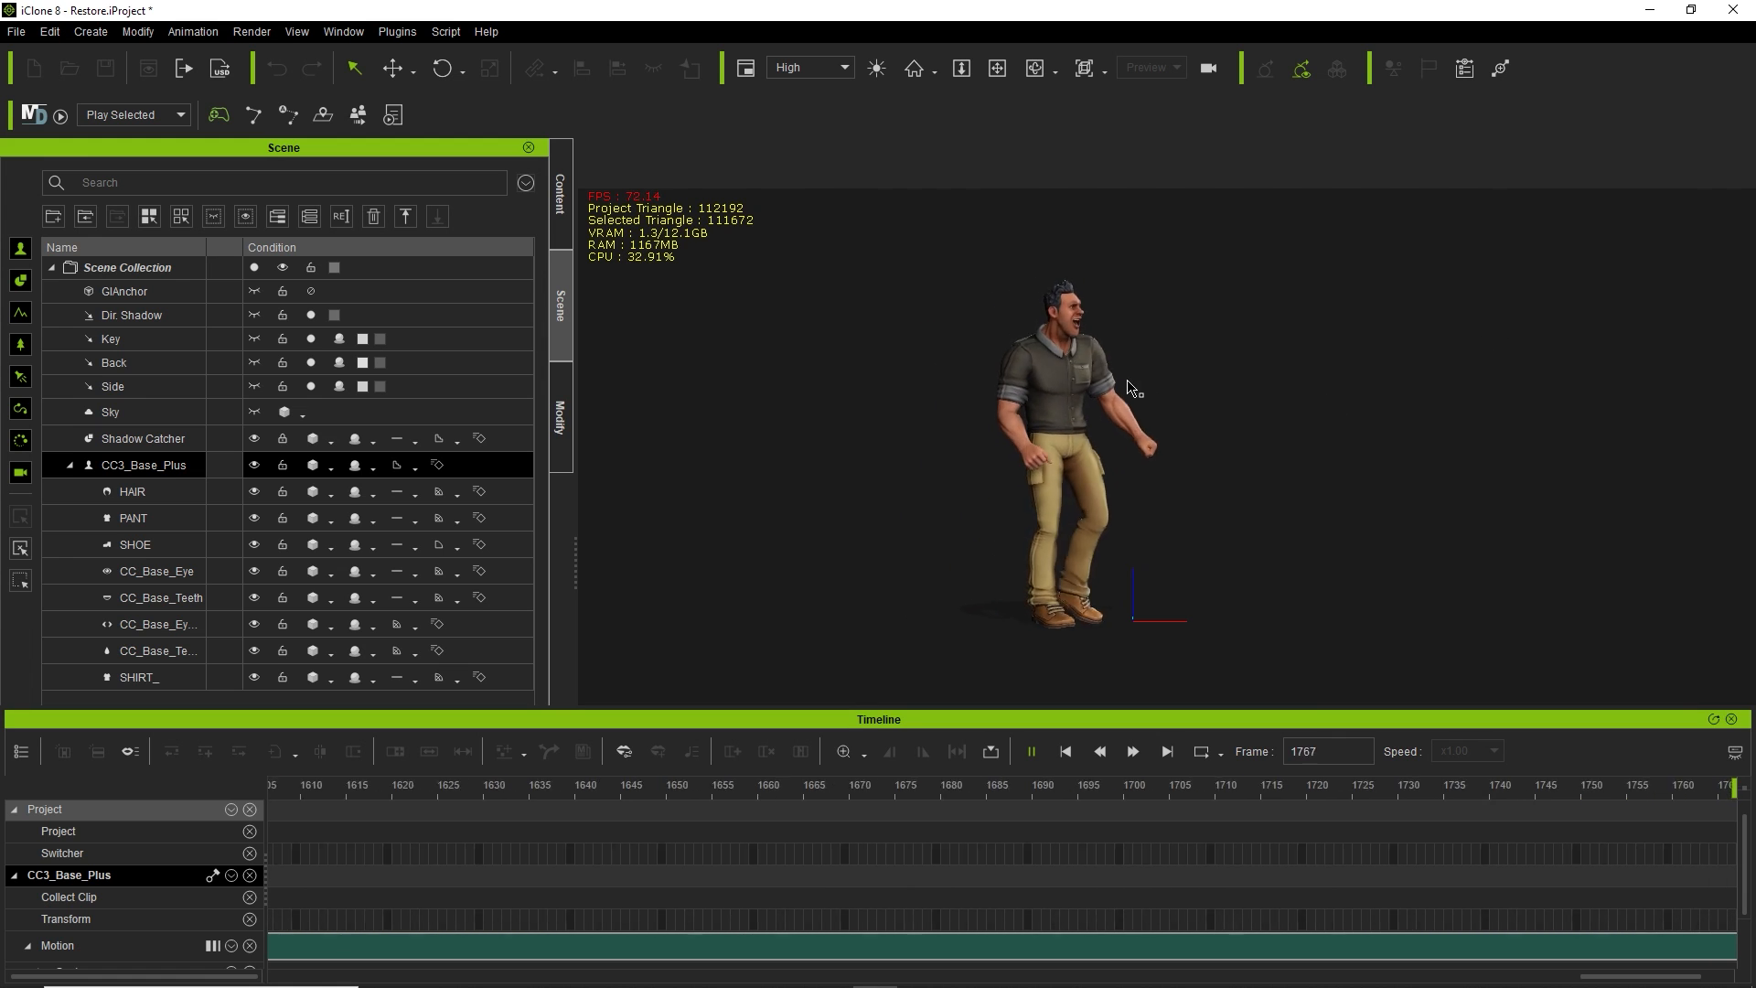
key("space")
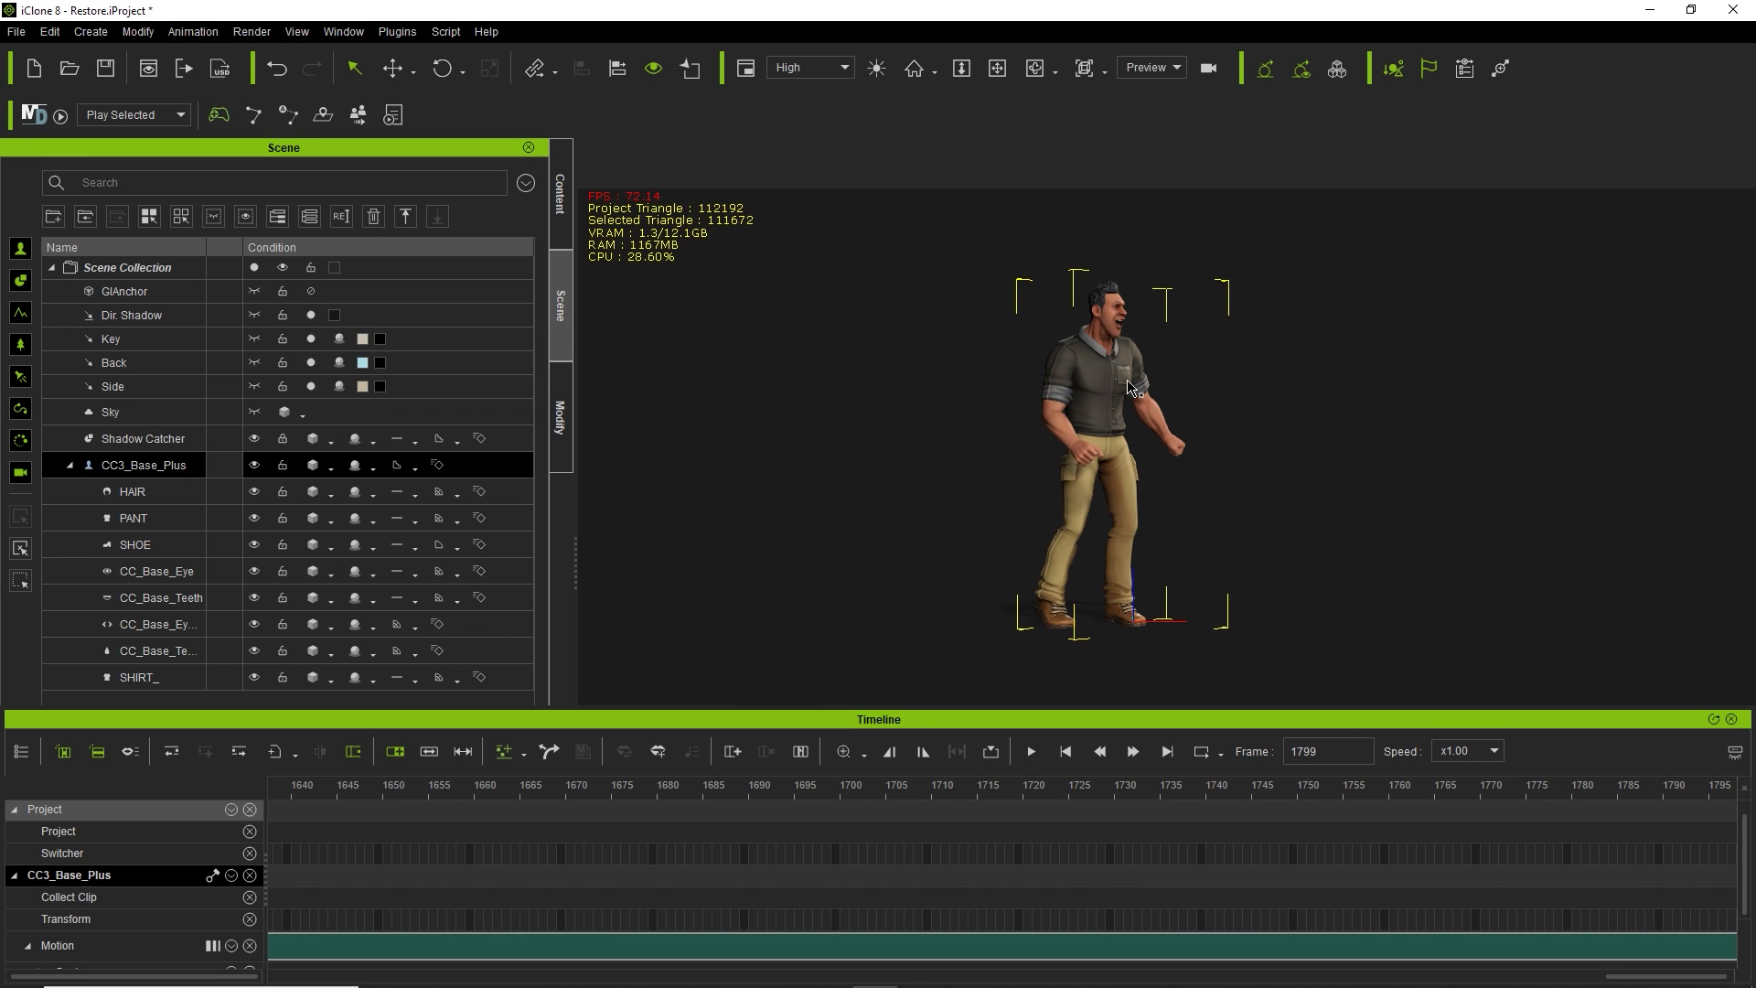
left_click(1066, 752)
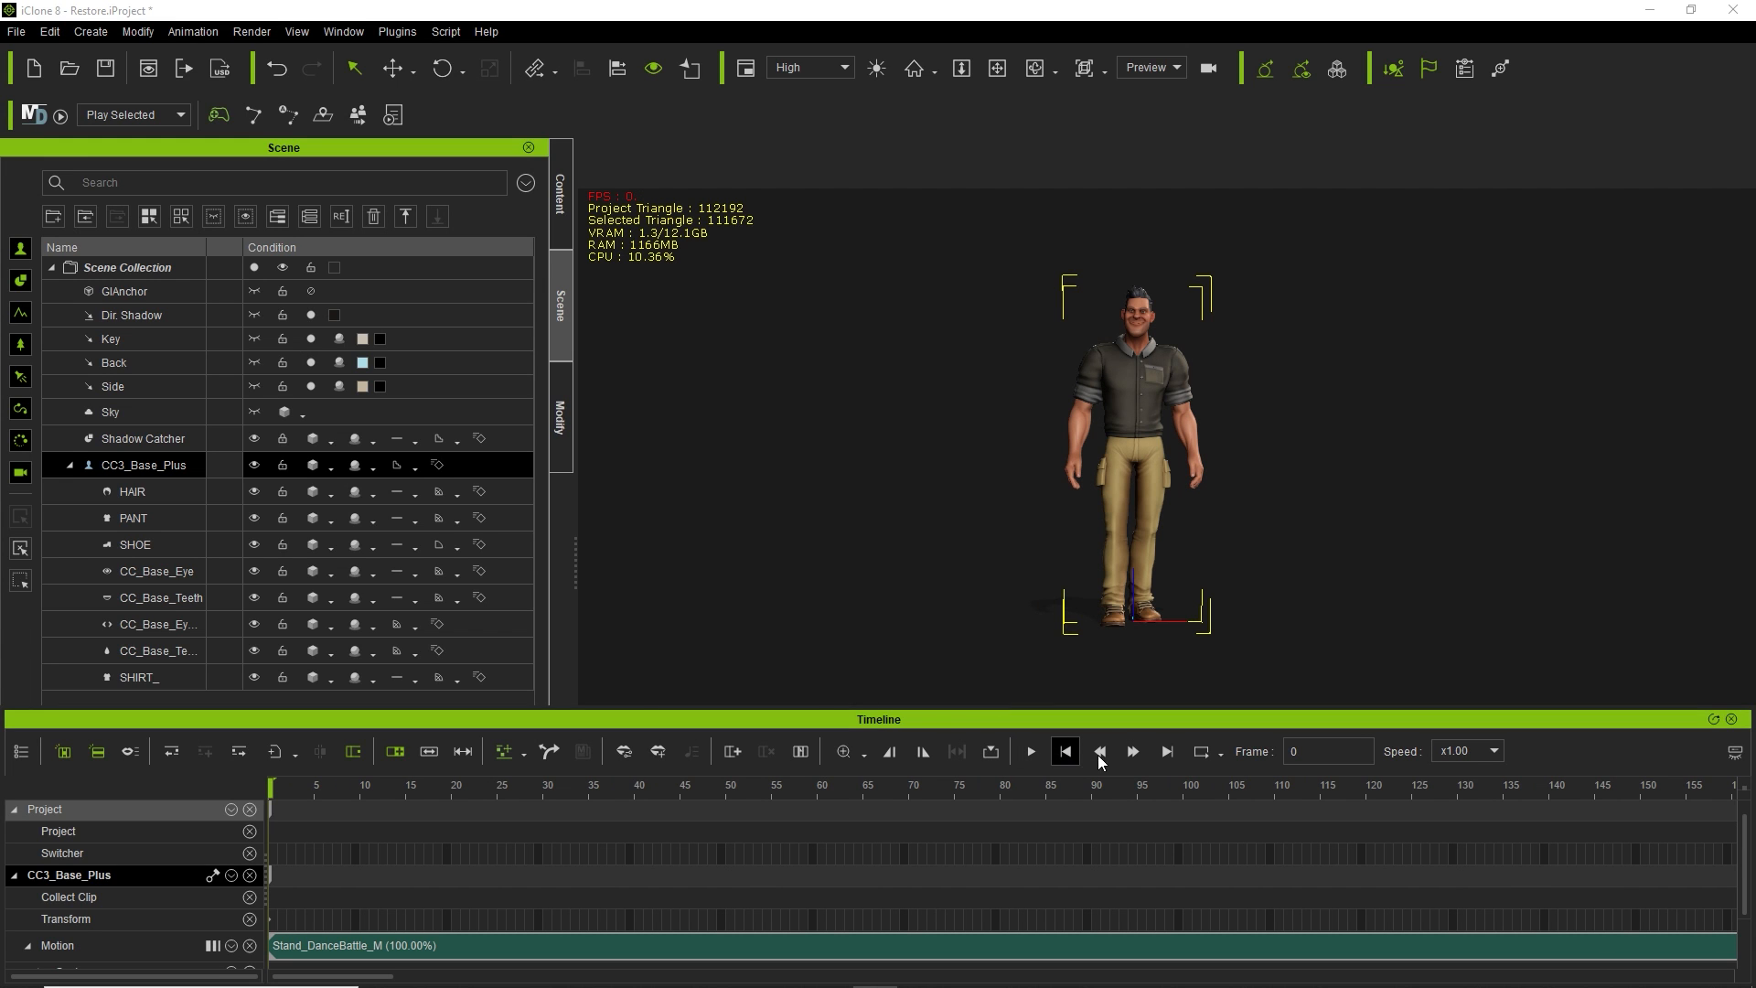
left_click(1167, 752)
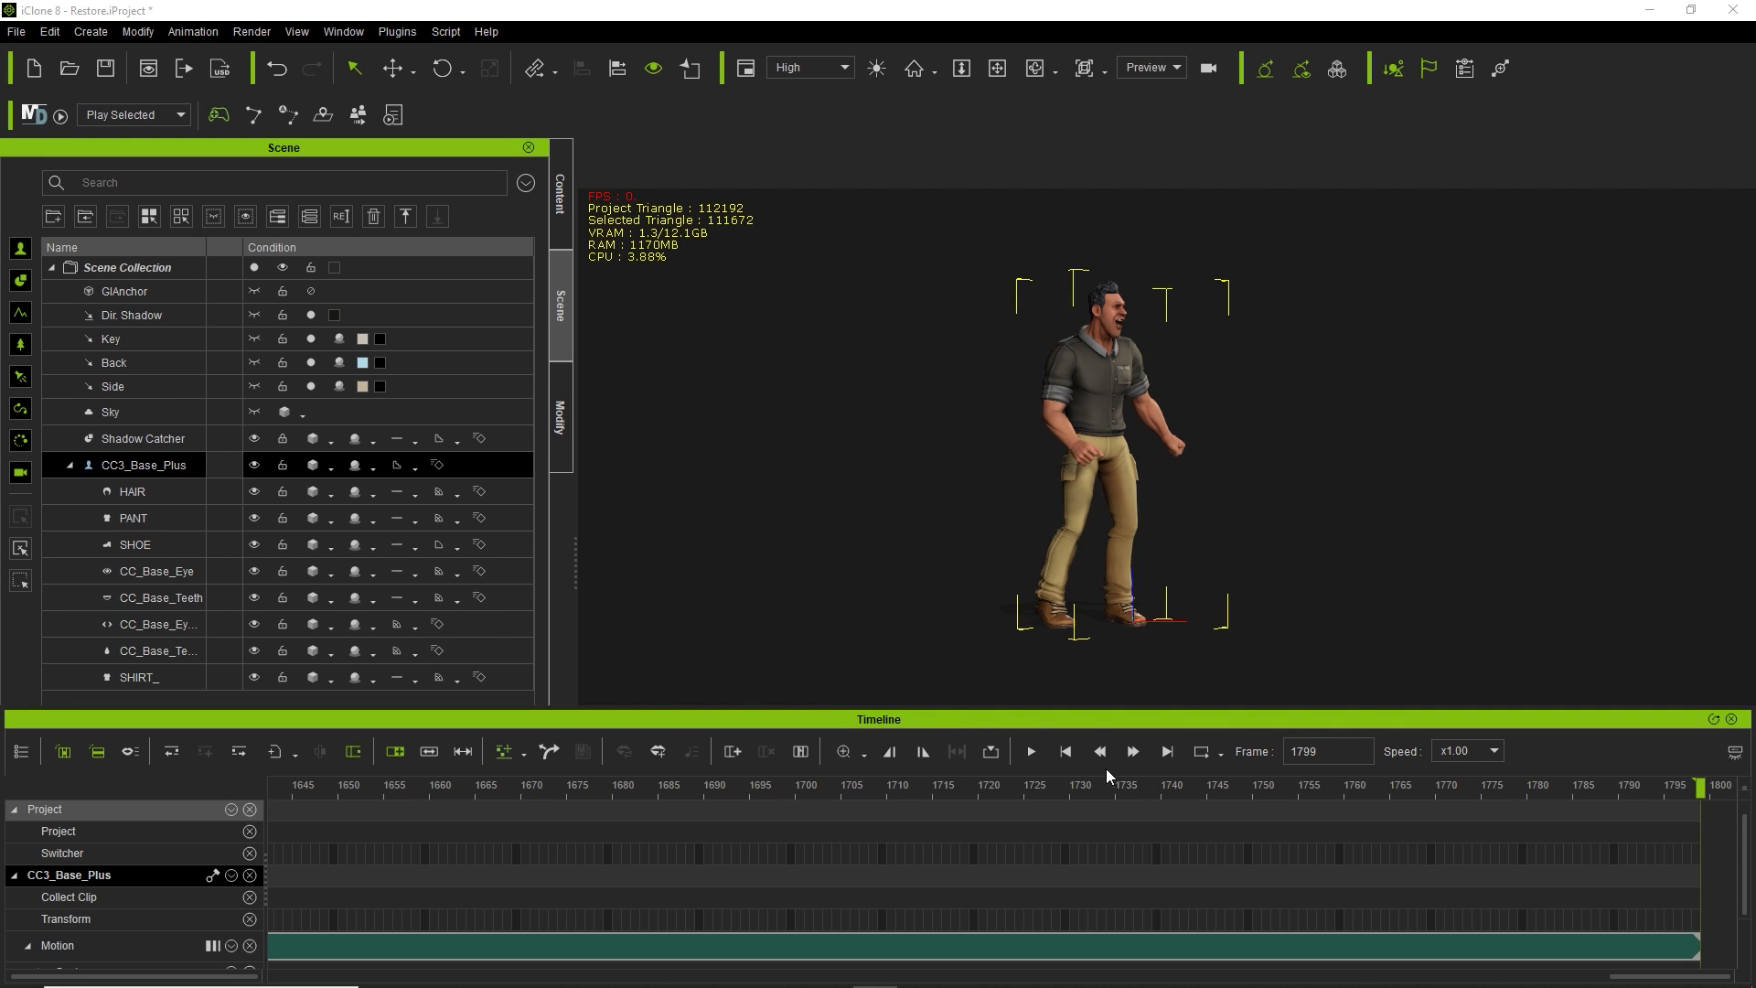
left_click(1066, 752)
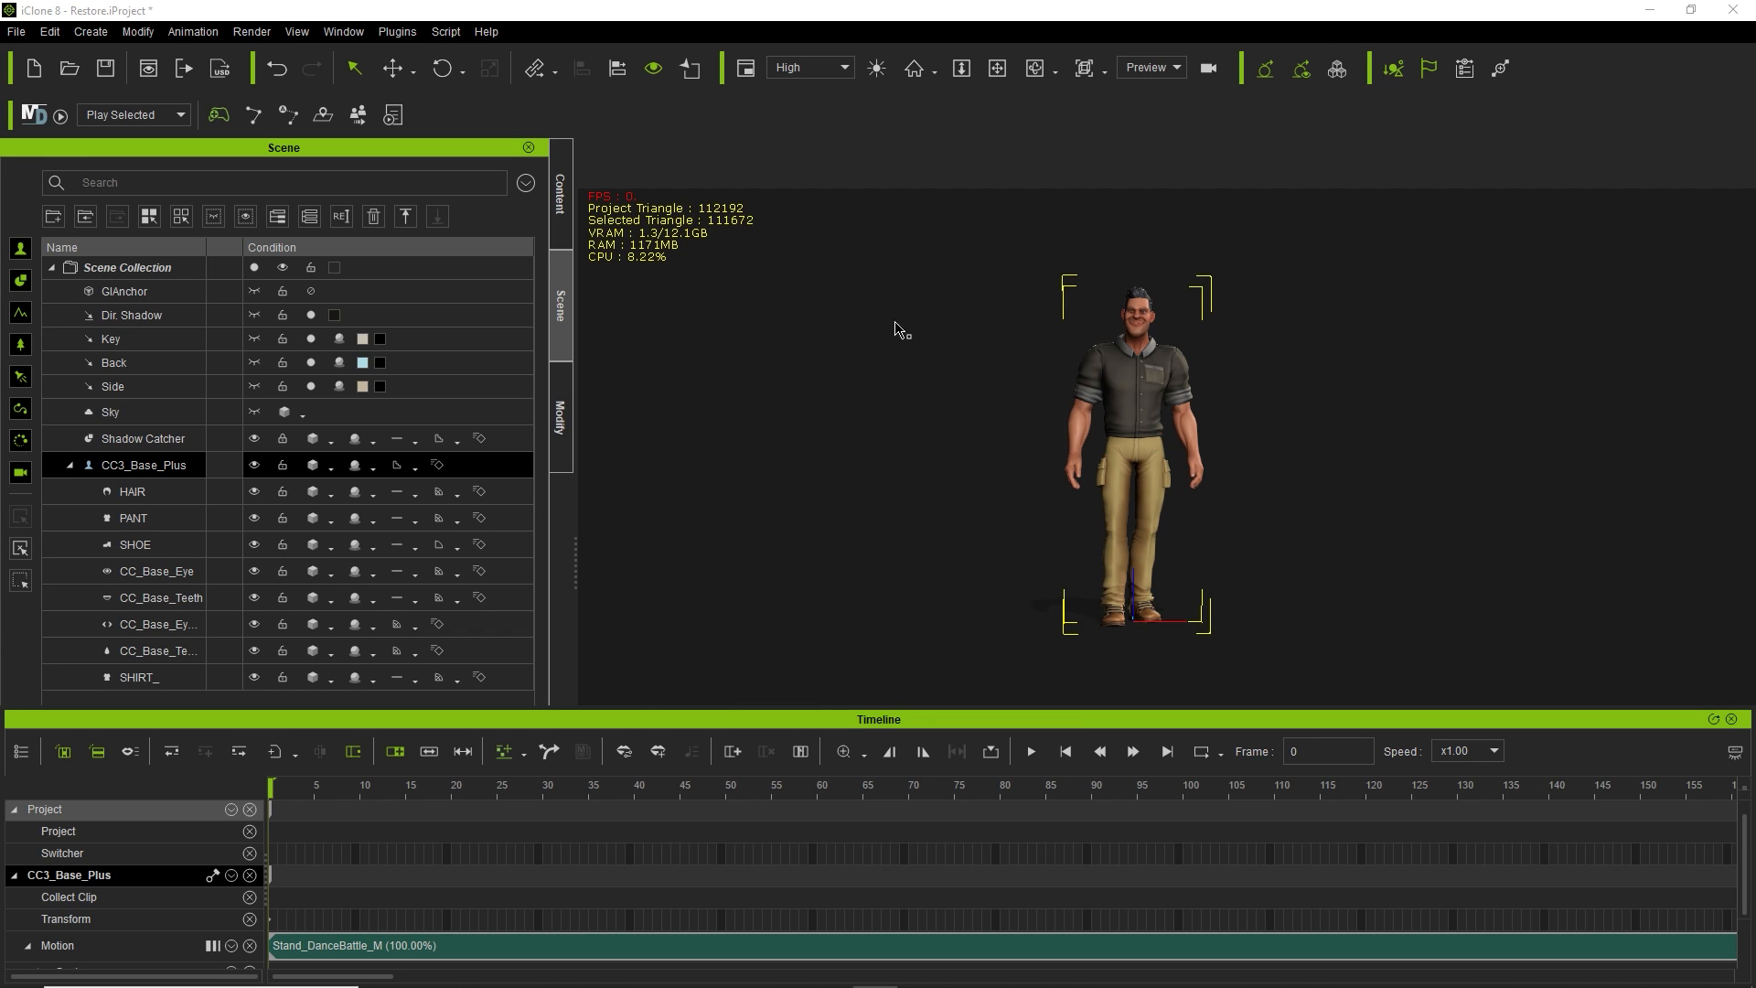
In the Content library, leave Spunky Moves and open the Stage category's Scenes & Effects pack.
left_click(557, 192)
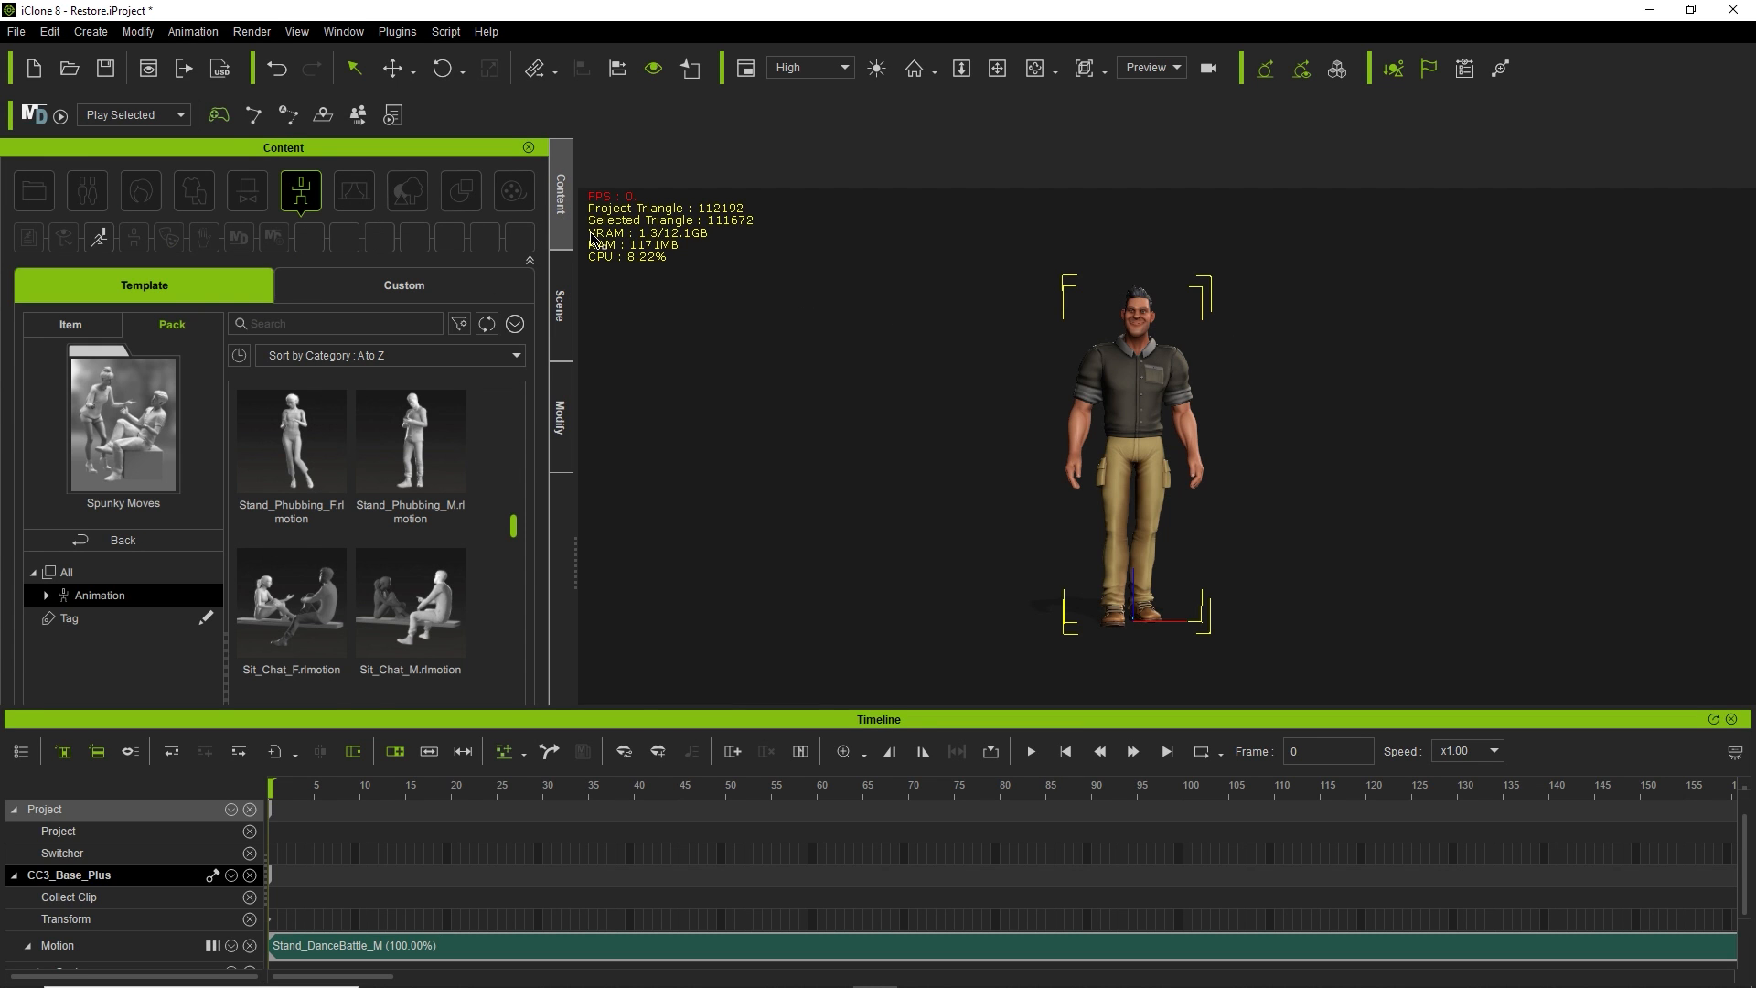
left_click(83, 541)
left_click(343, 194)
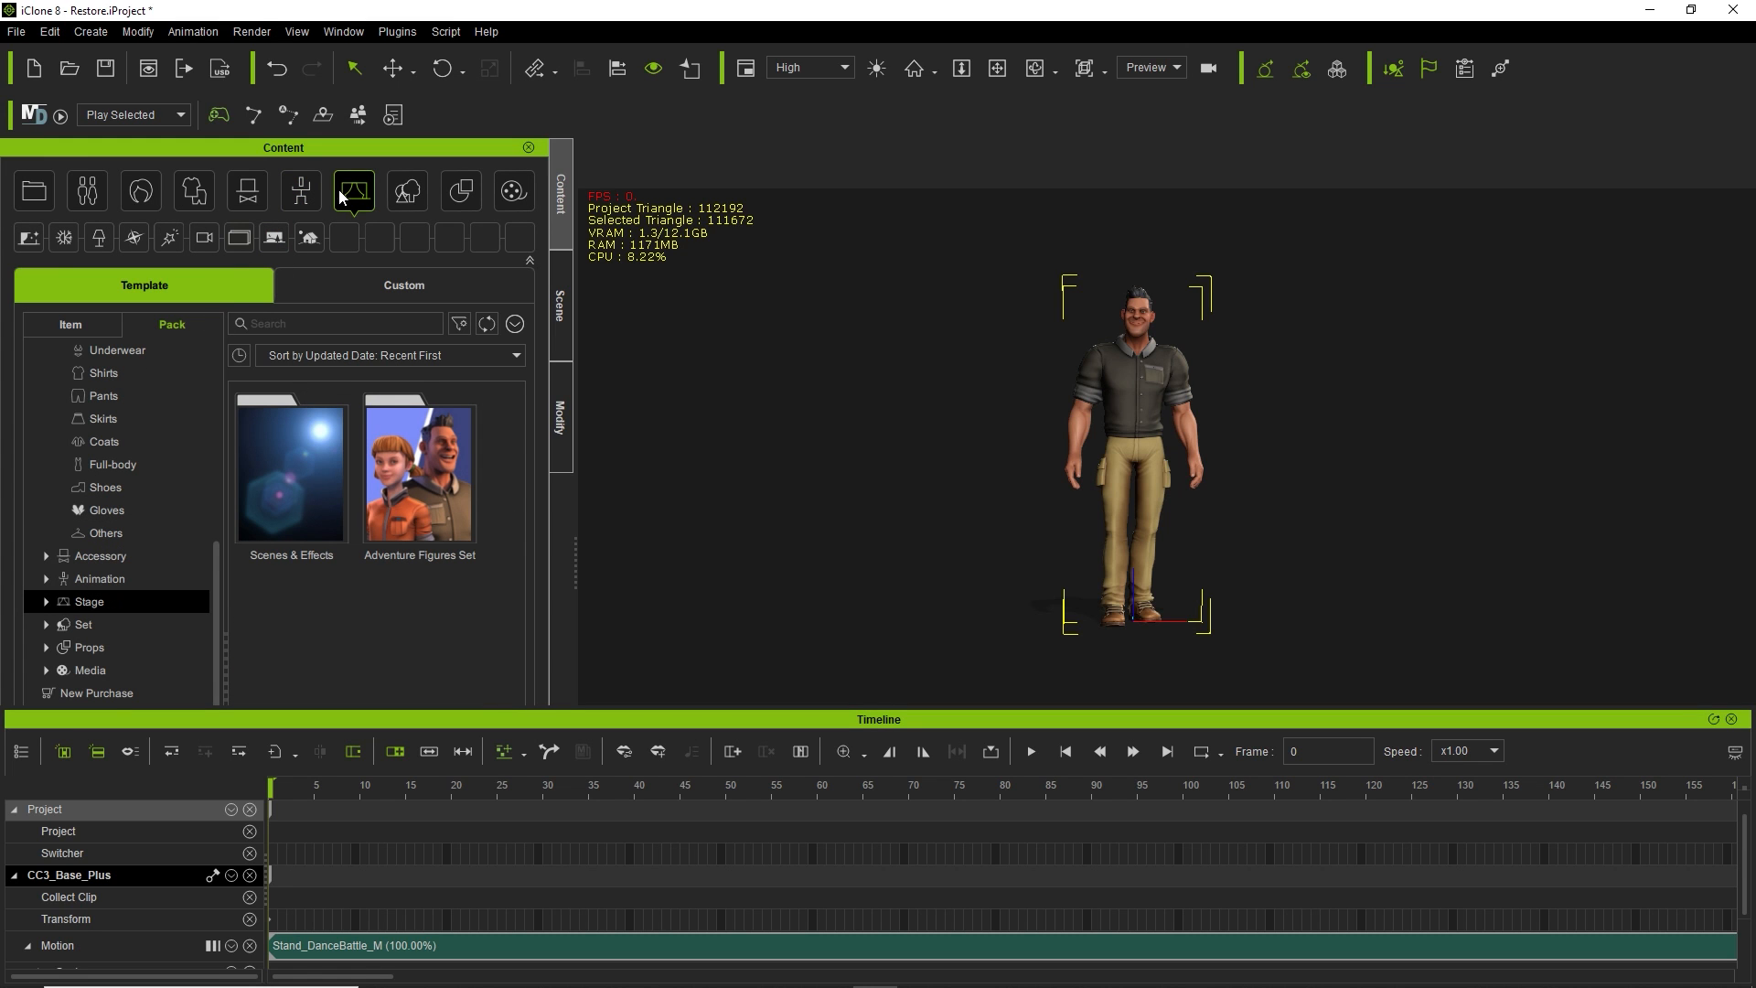
double_click(277, 502)
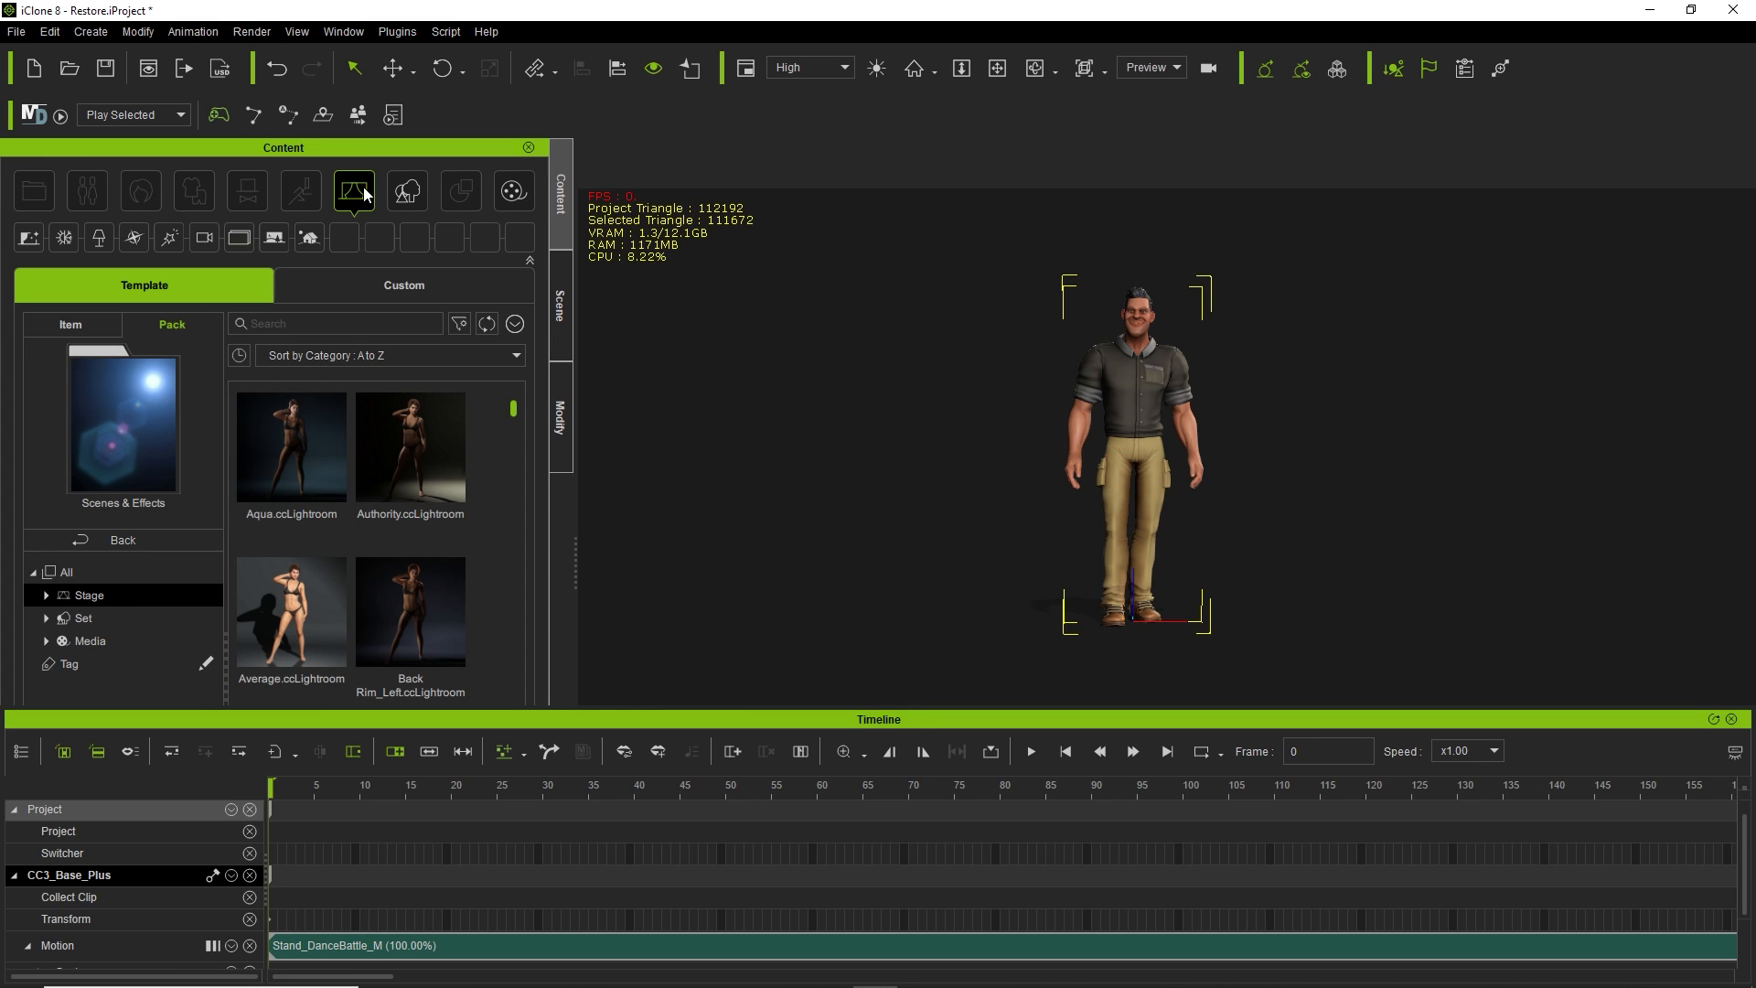
Scroll down to Clean.ccLightRoom and apply it to the scene.
scroll(489, 595, "down", 3)
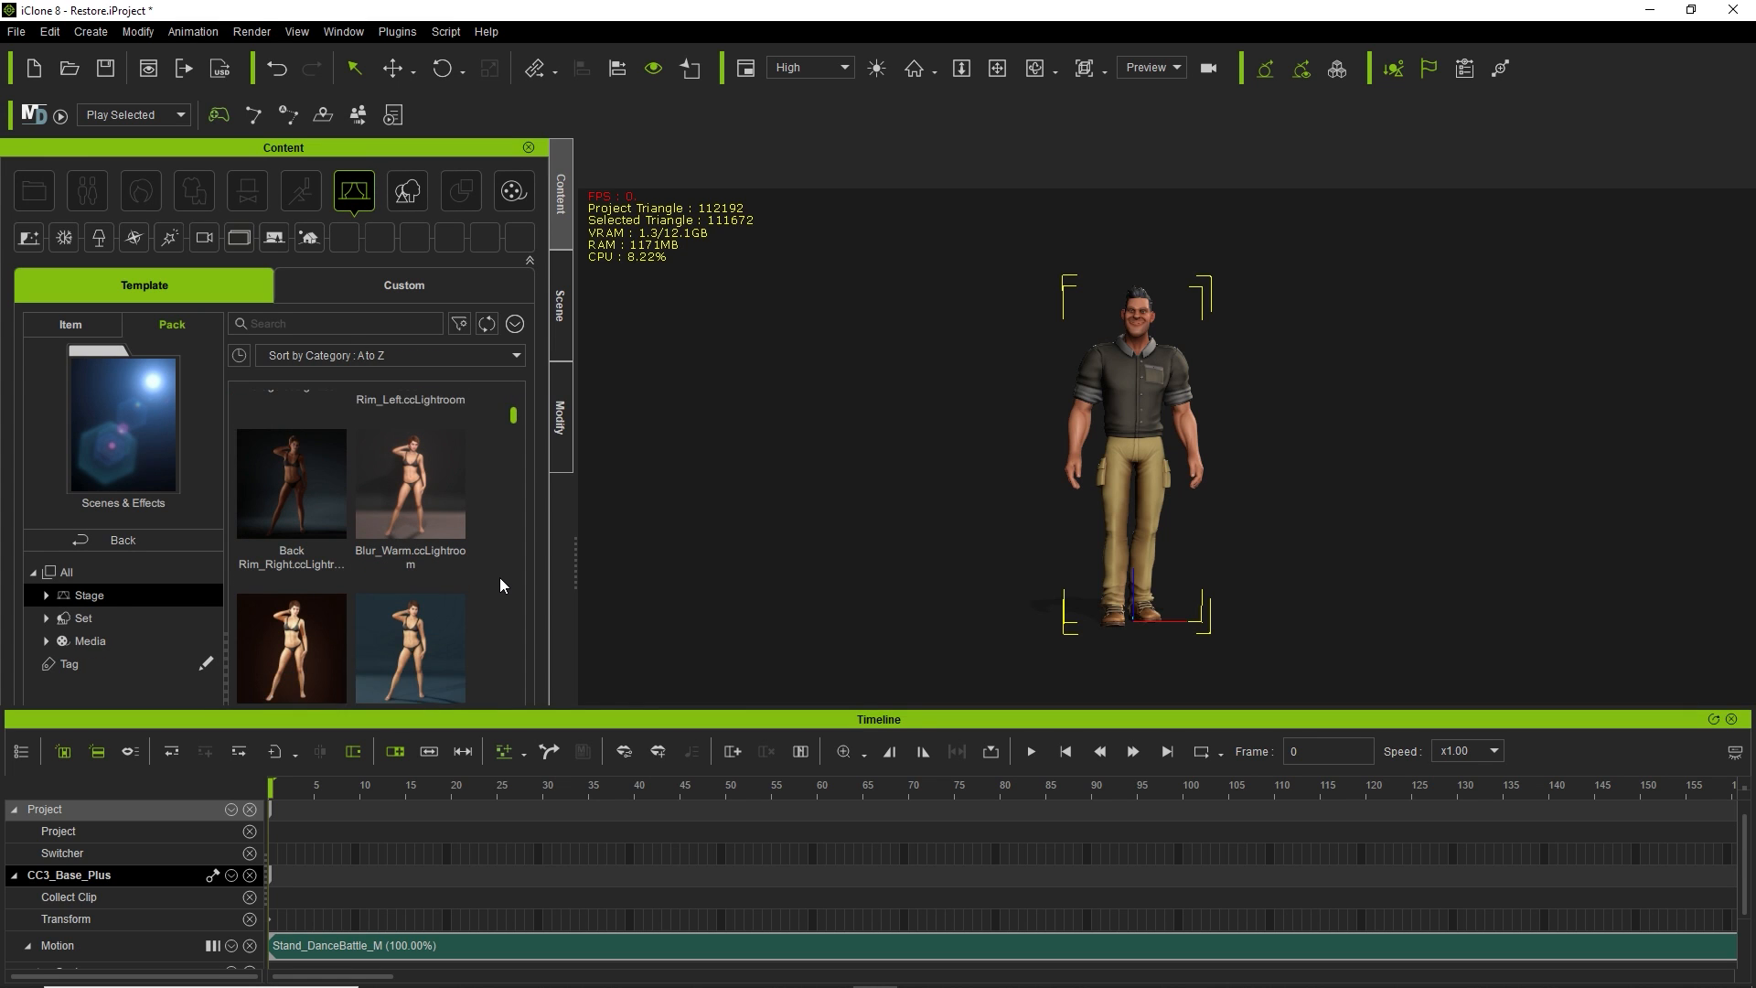
scroll(499, 578, "down", 5)
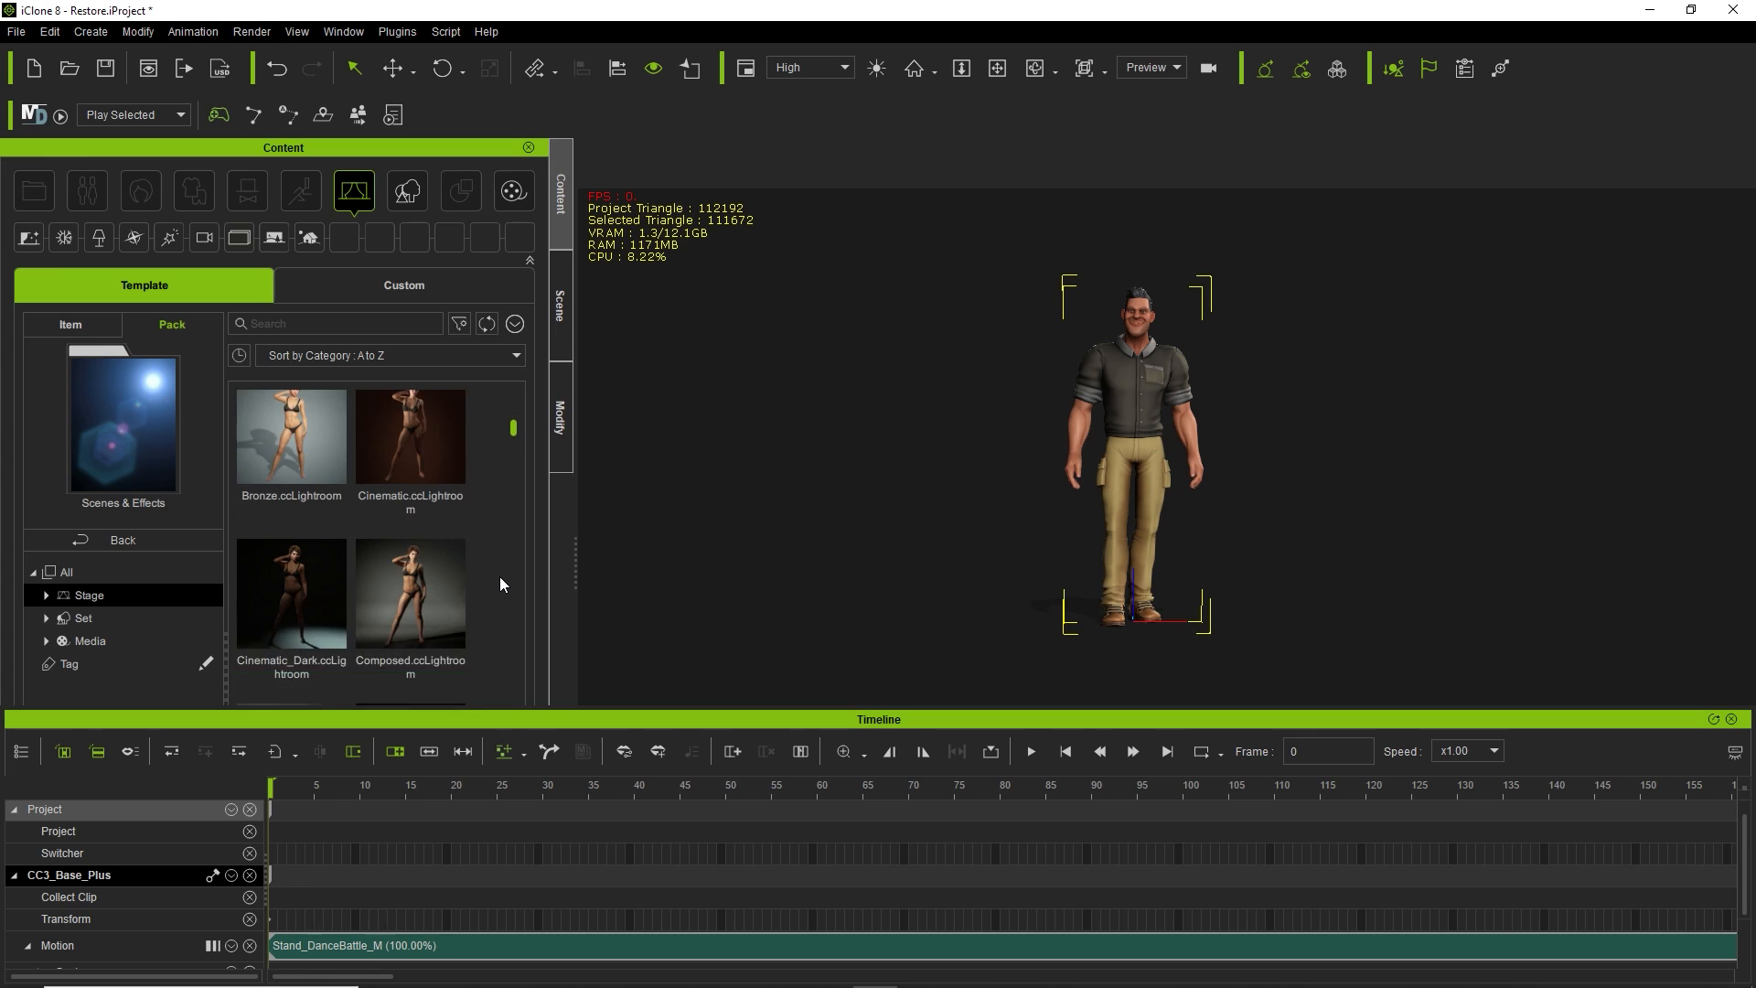
scroll(499, 580, "down", 5)
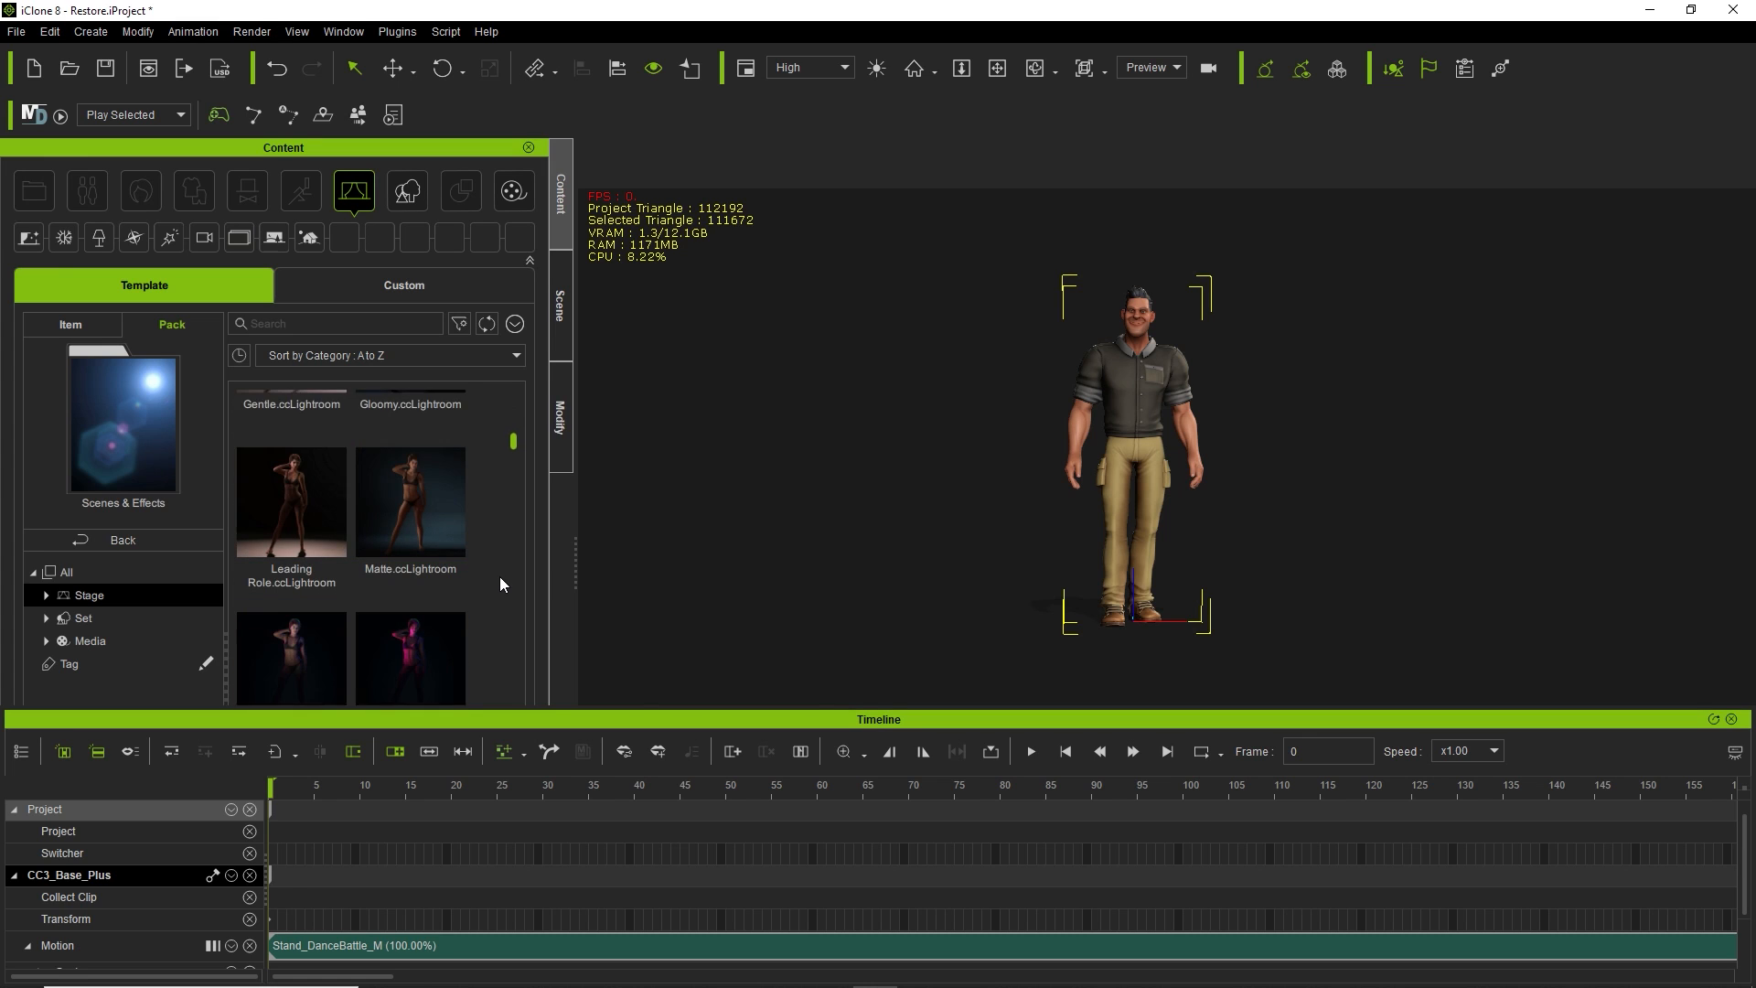
scroll(499, 577, "down", 1)
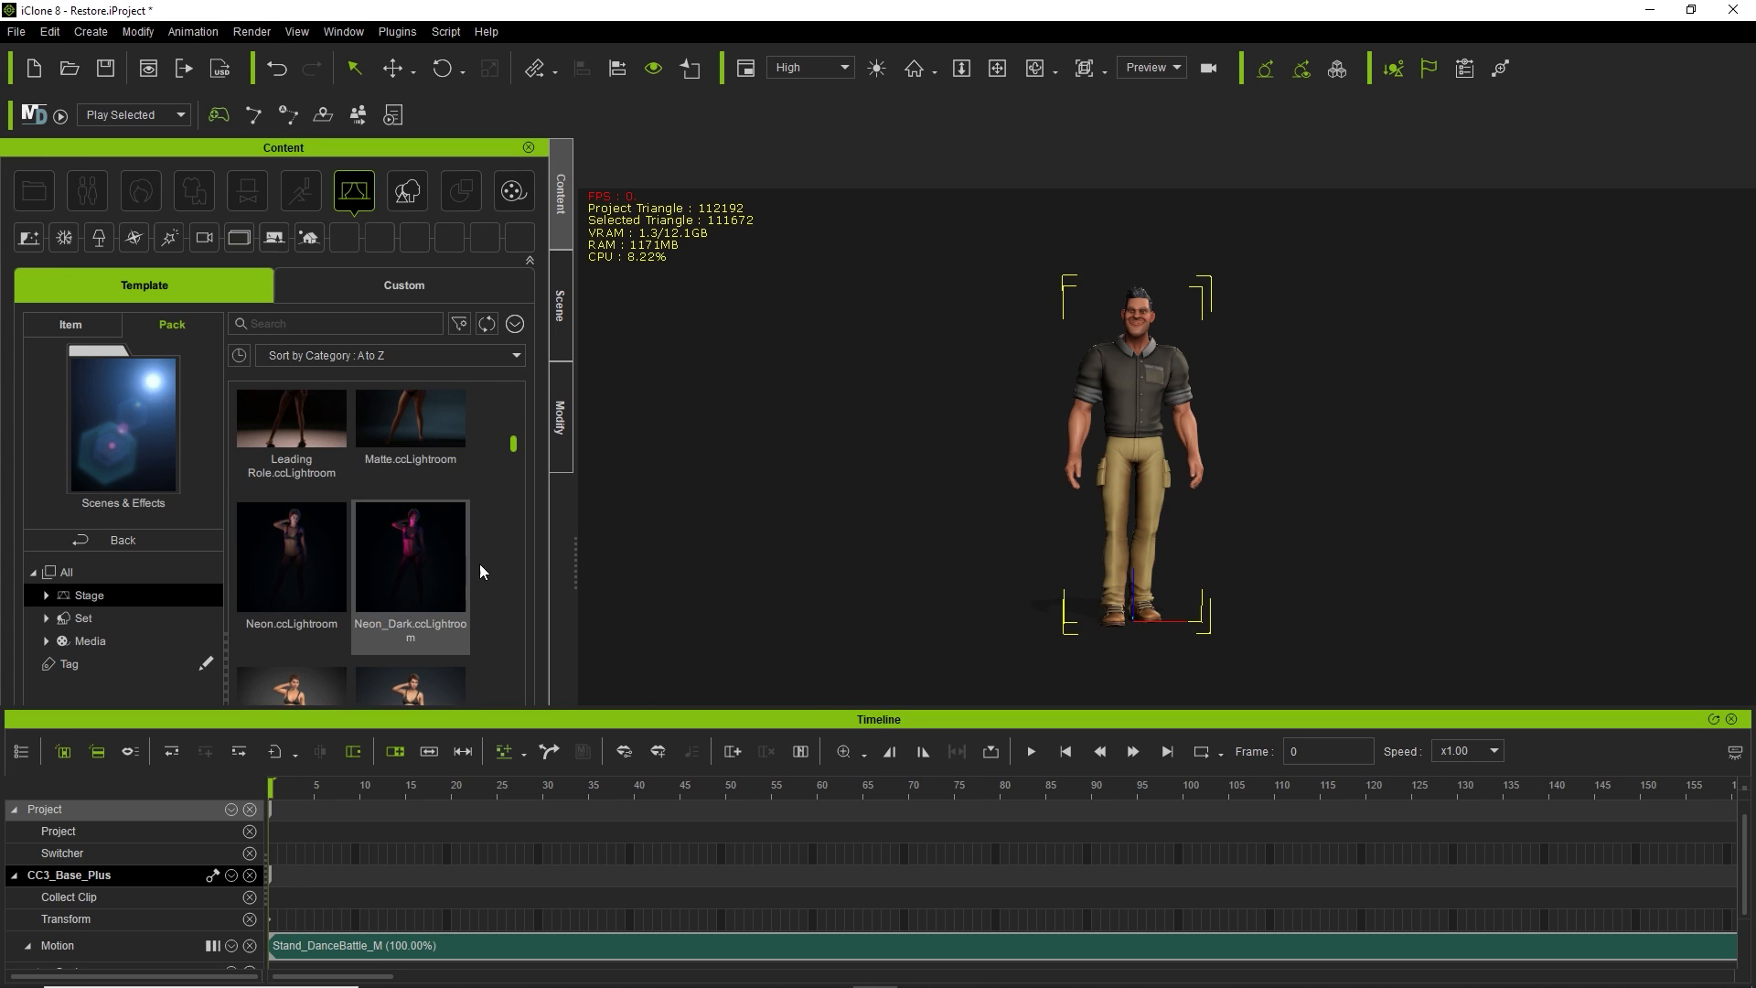
scroll(483, 563, "down", 2)
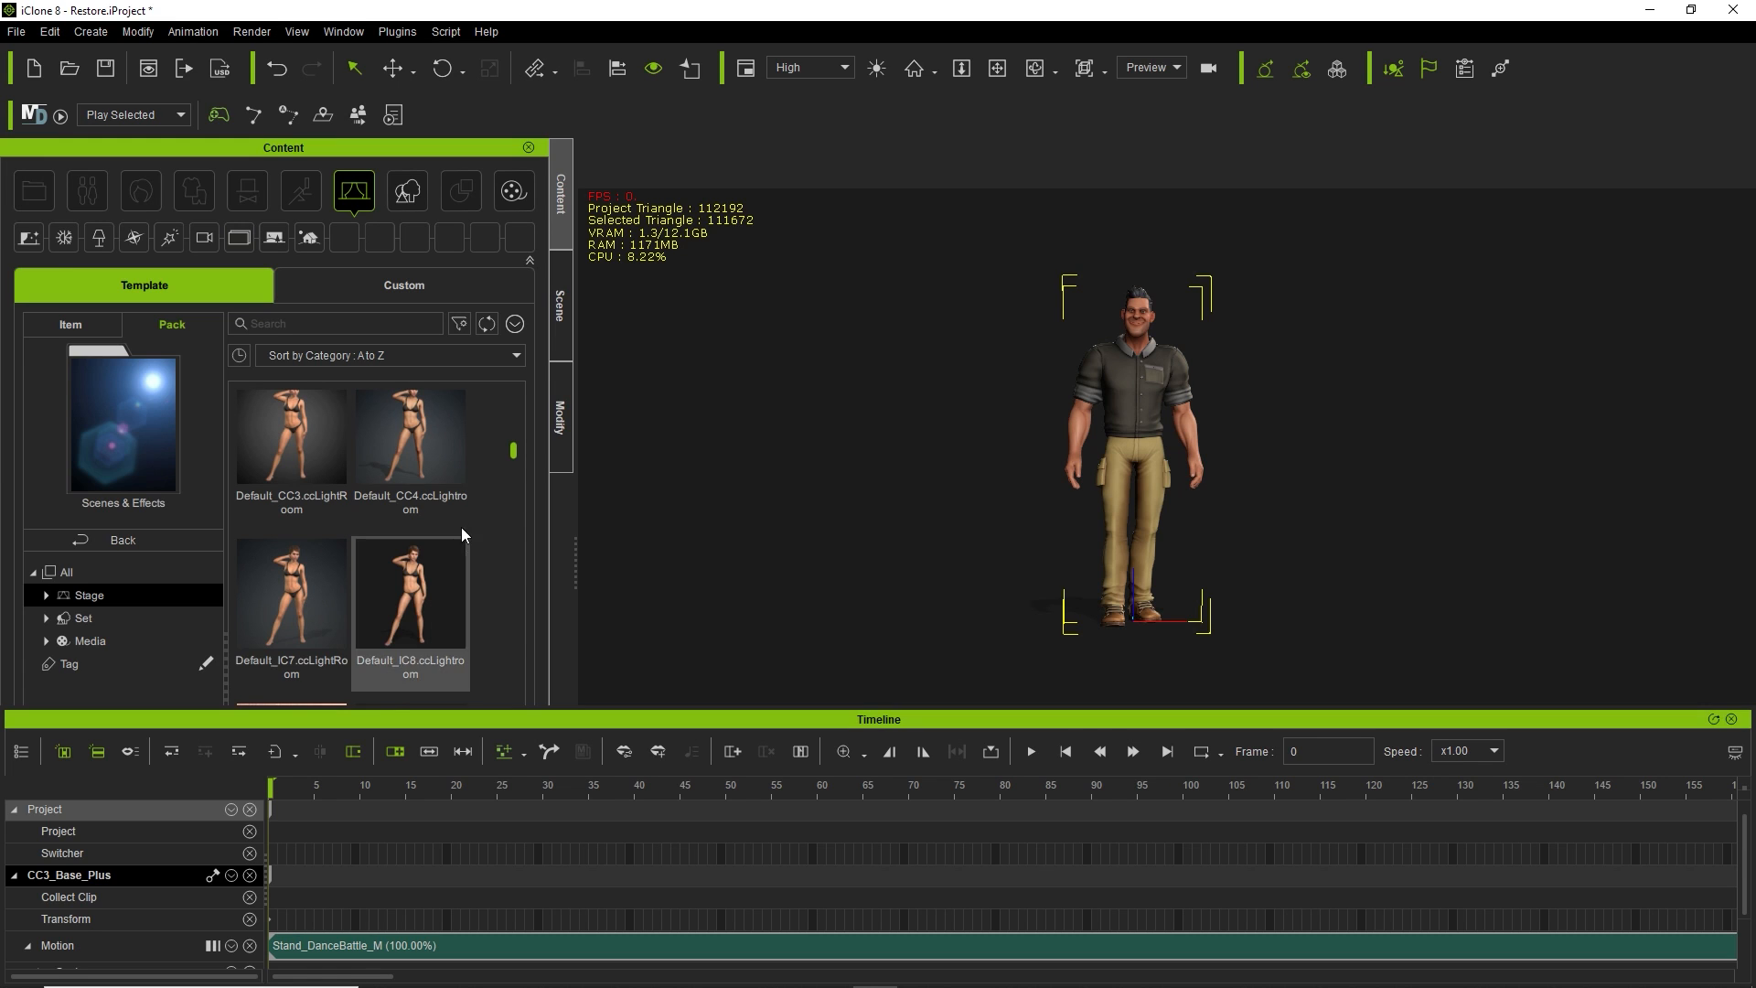
scroll(452, 523, "up", 1)
scroll(452, 584, "down", 1)
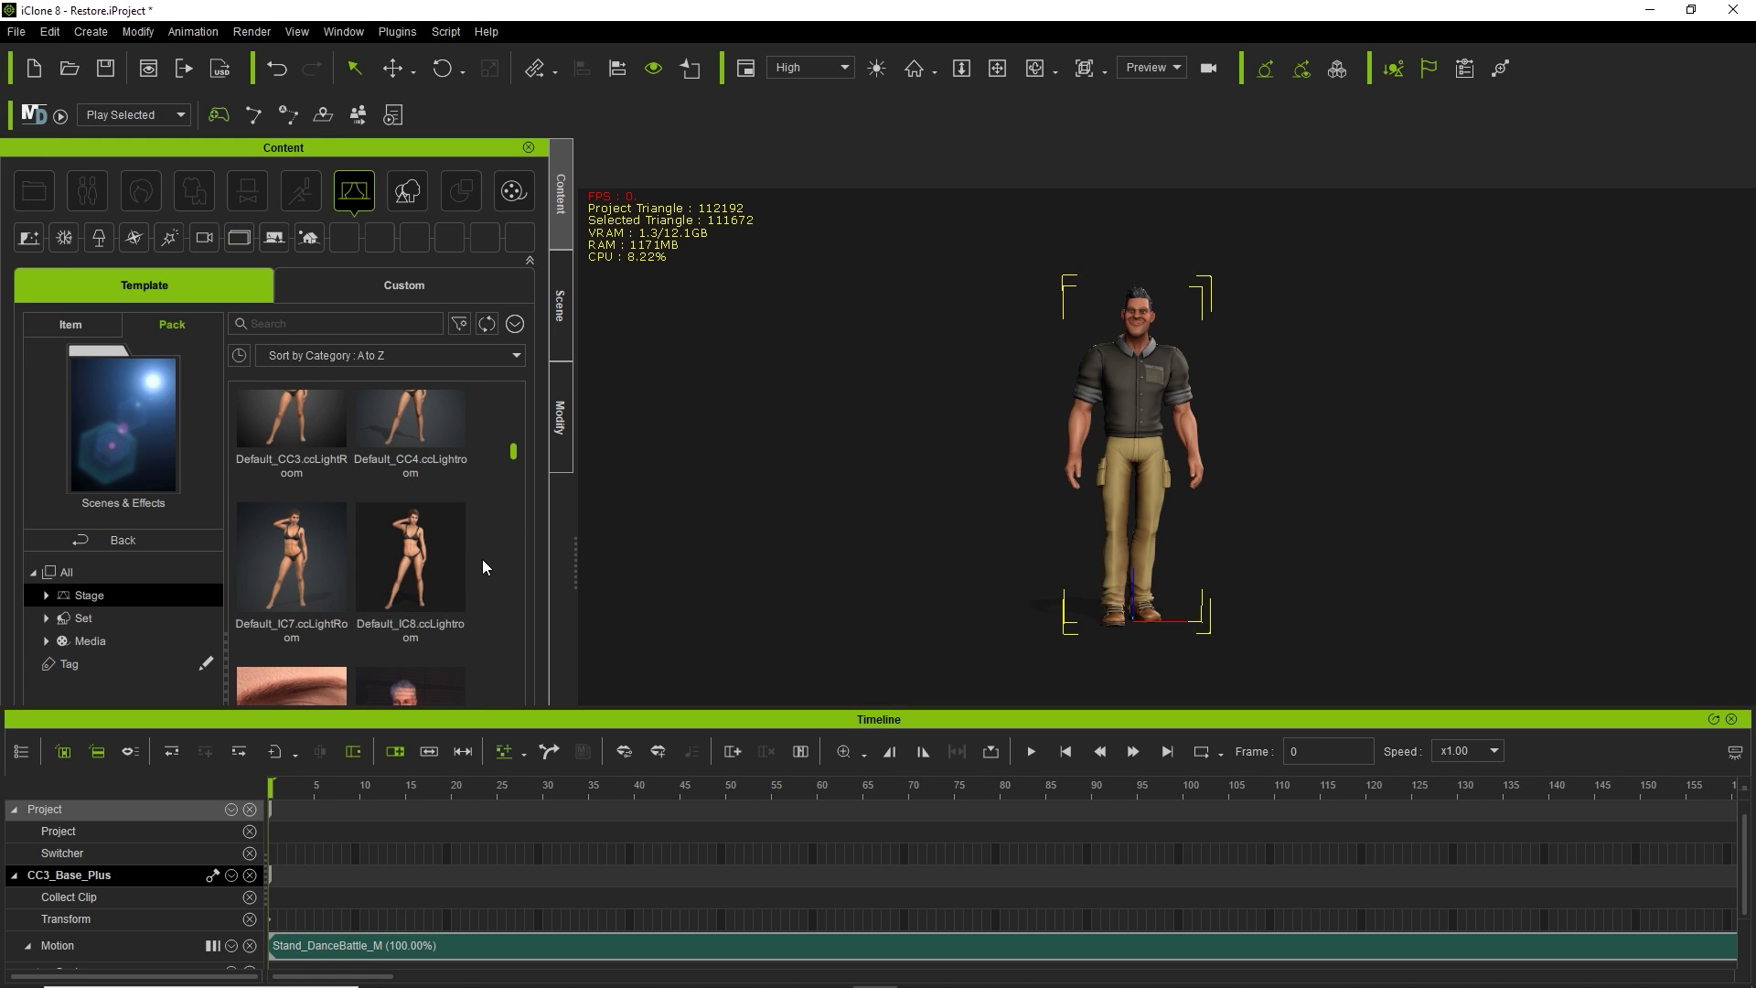
scroll(487, 536, "down", 1)
scroll(487, 536, "down", 3)
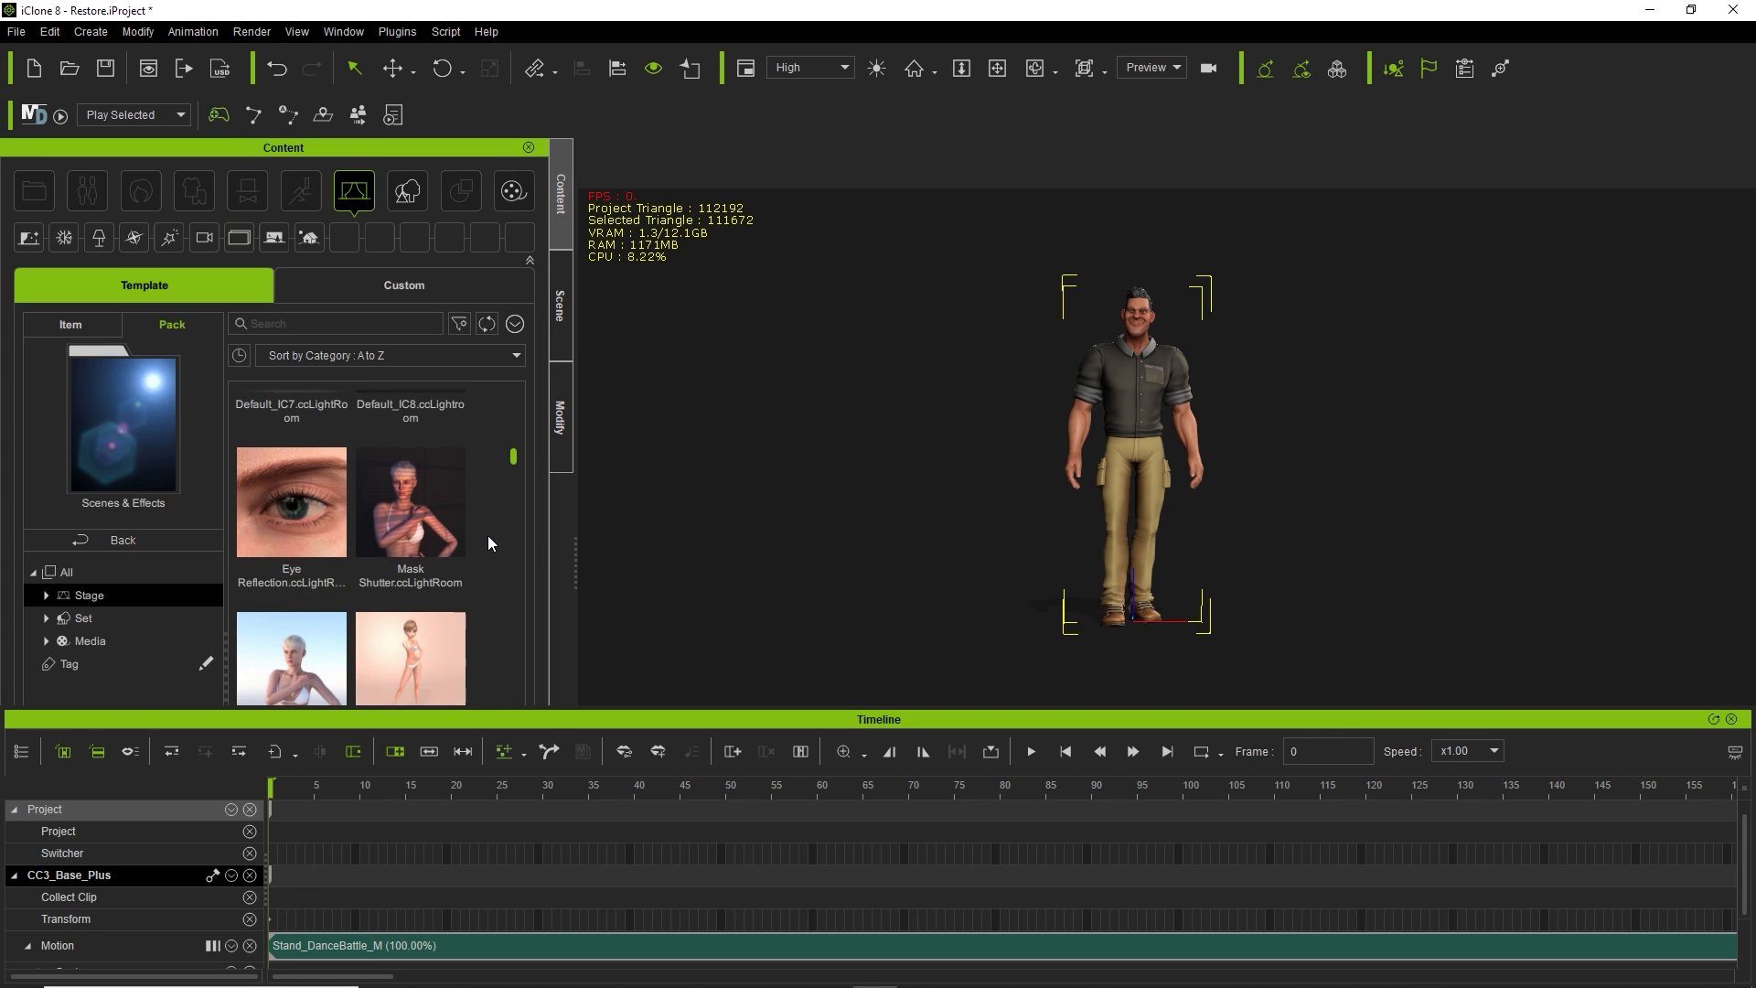
scroll(486, 536, "up", 2)
scroll(486, 535, "down", 1)
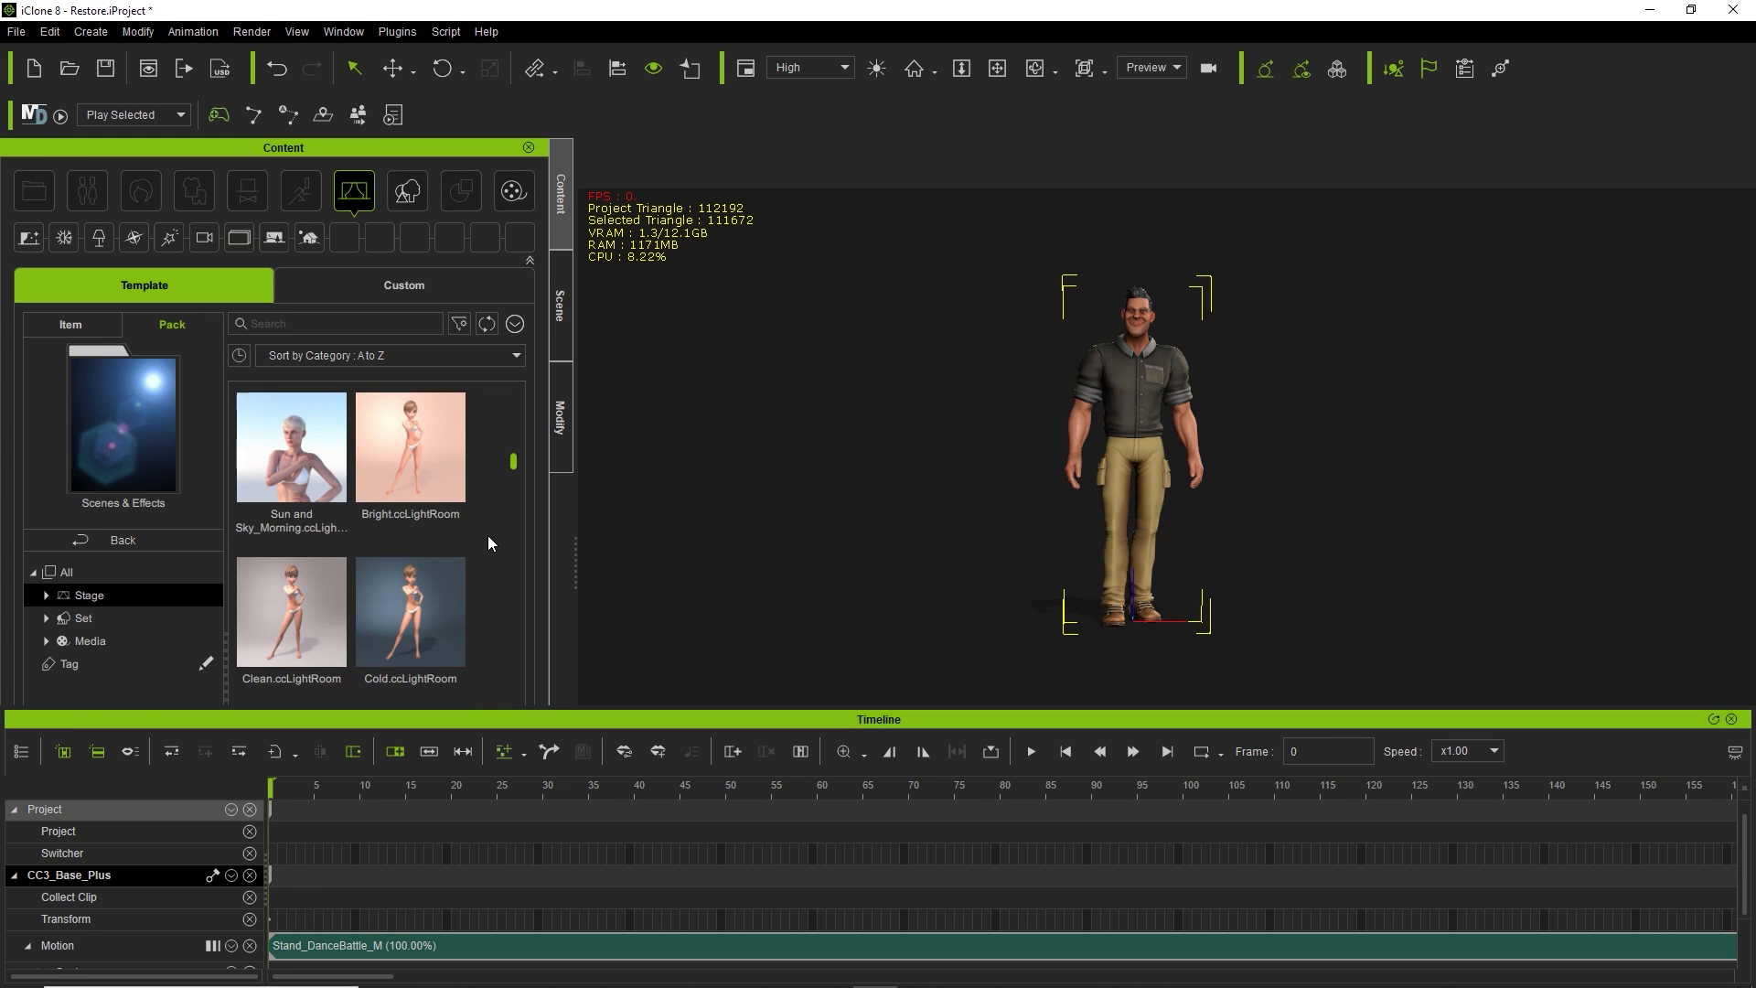
scroll(416, 562, "down", 1)
double_click(289, 514)
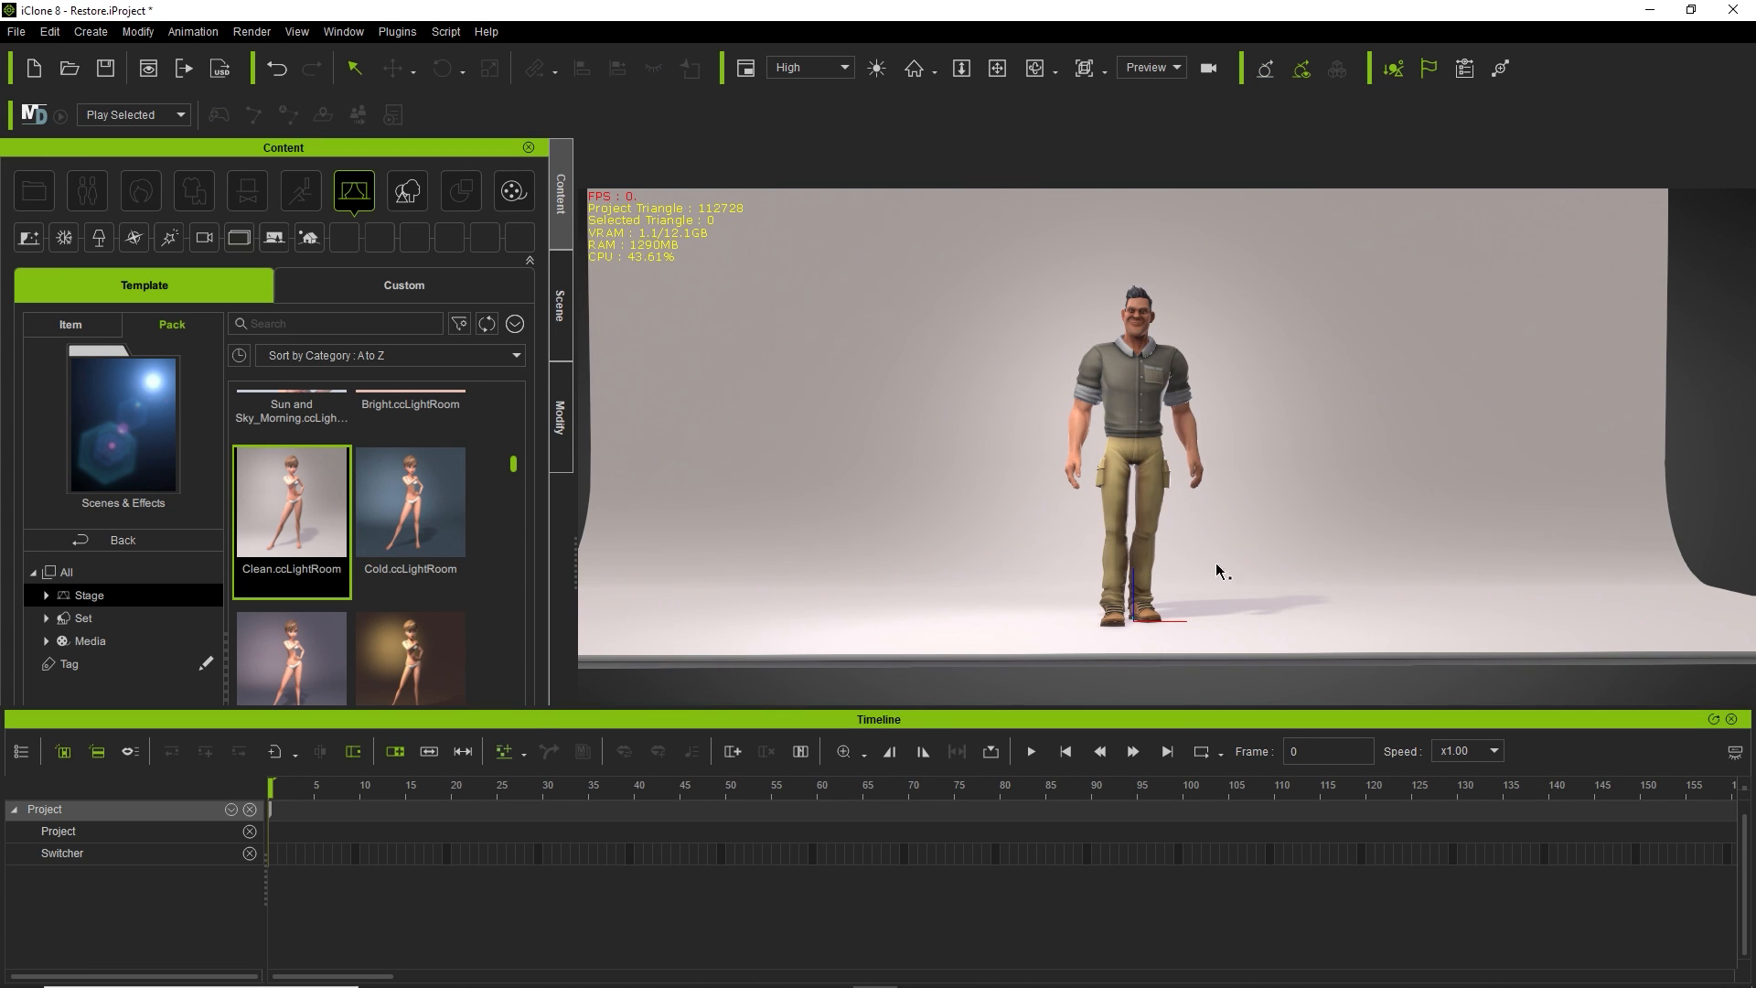
Recentre the character in the Clean lightroom and scroll the Content list to the Light presets.
scroll(1233, 527, "up", 2)
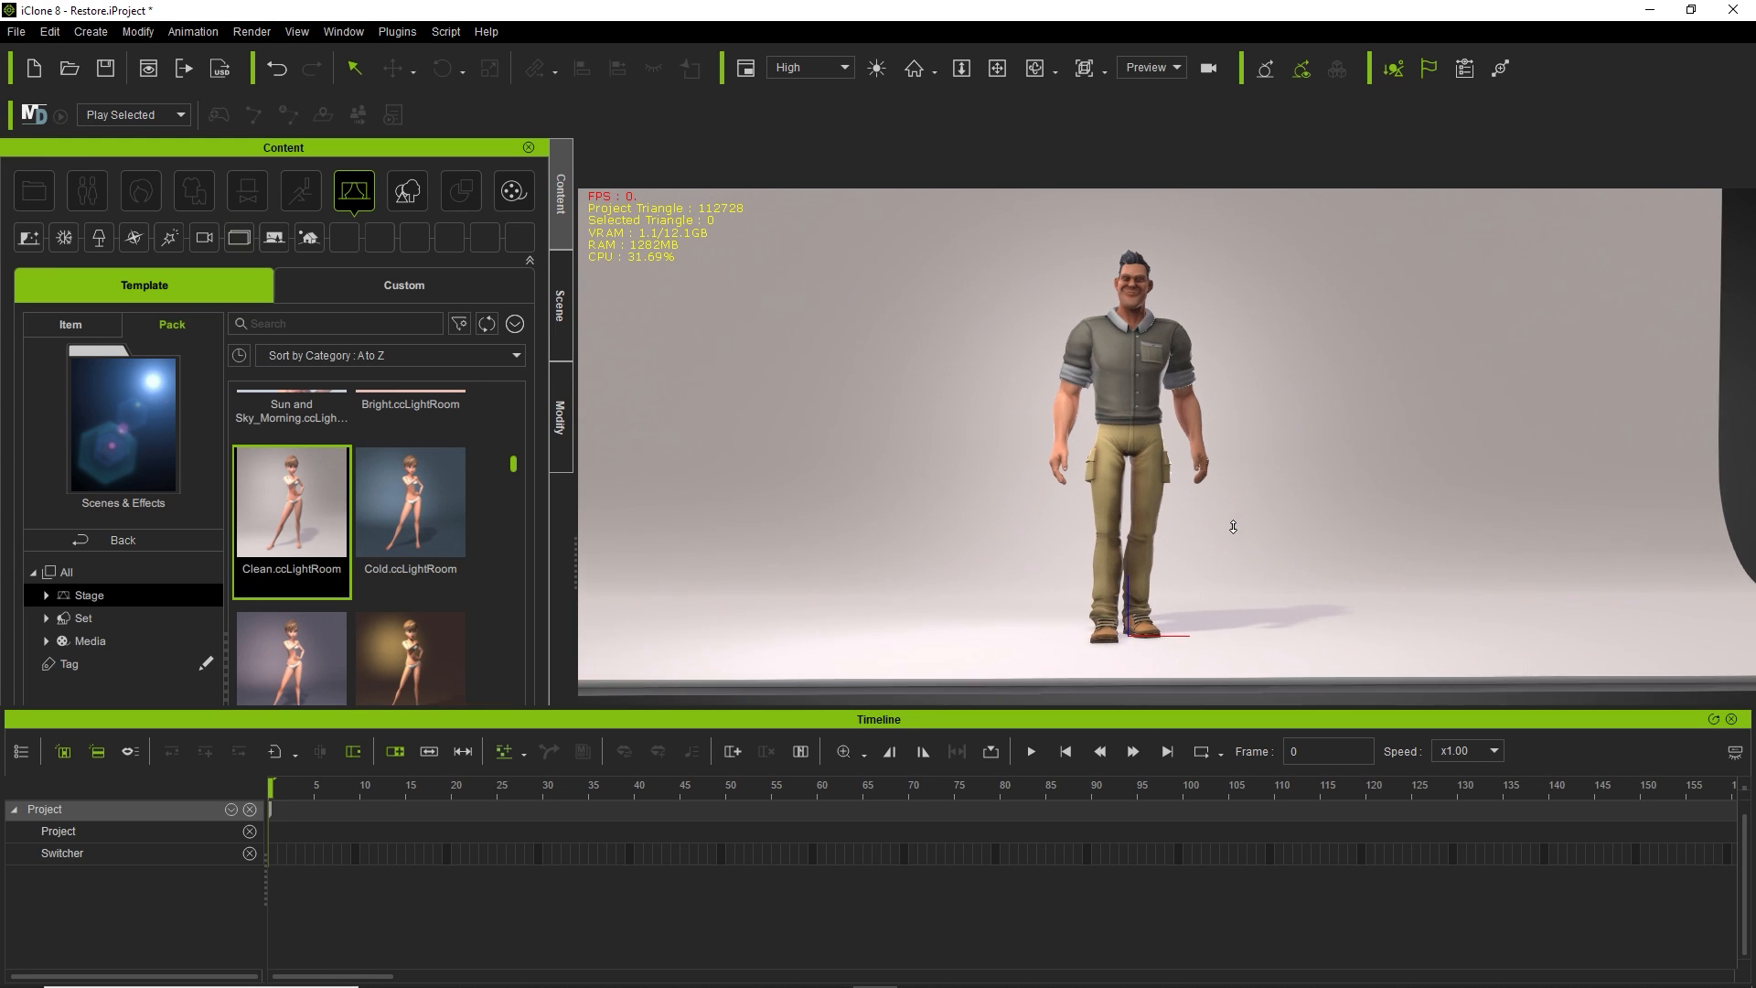
scroll(1233, 527, "up", 3)
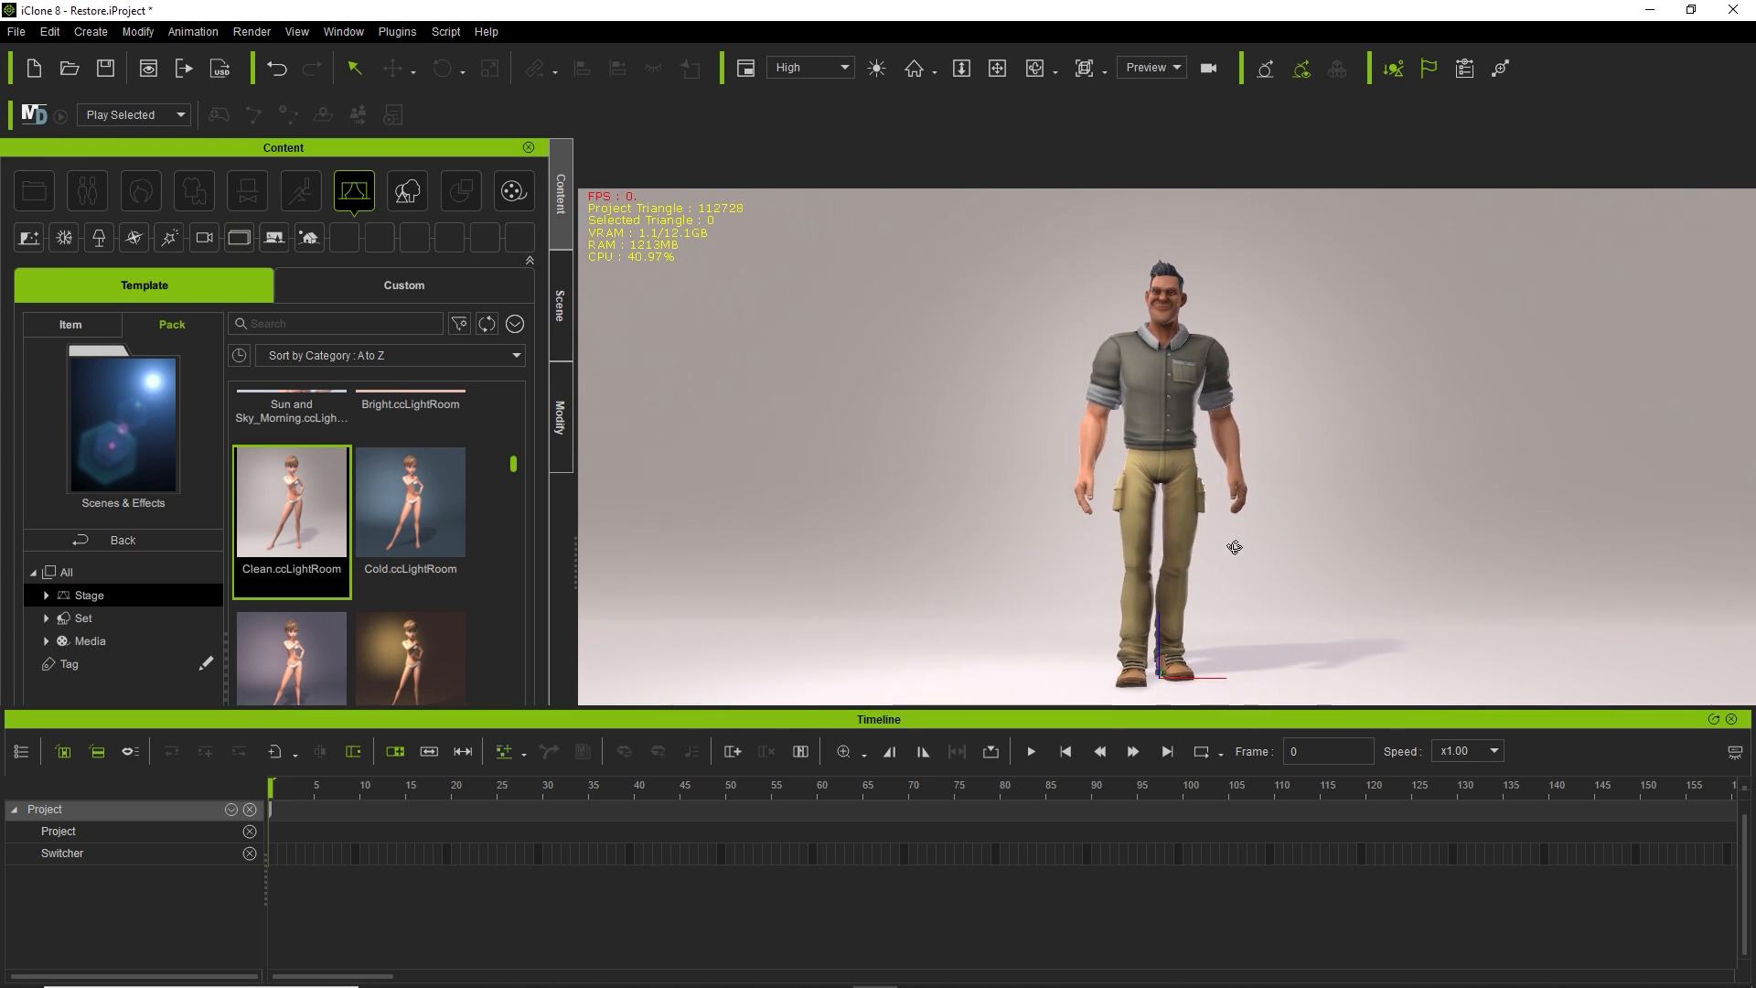
middle_click_drag(1236, 547, 1234, 540)
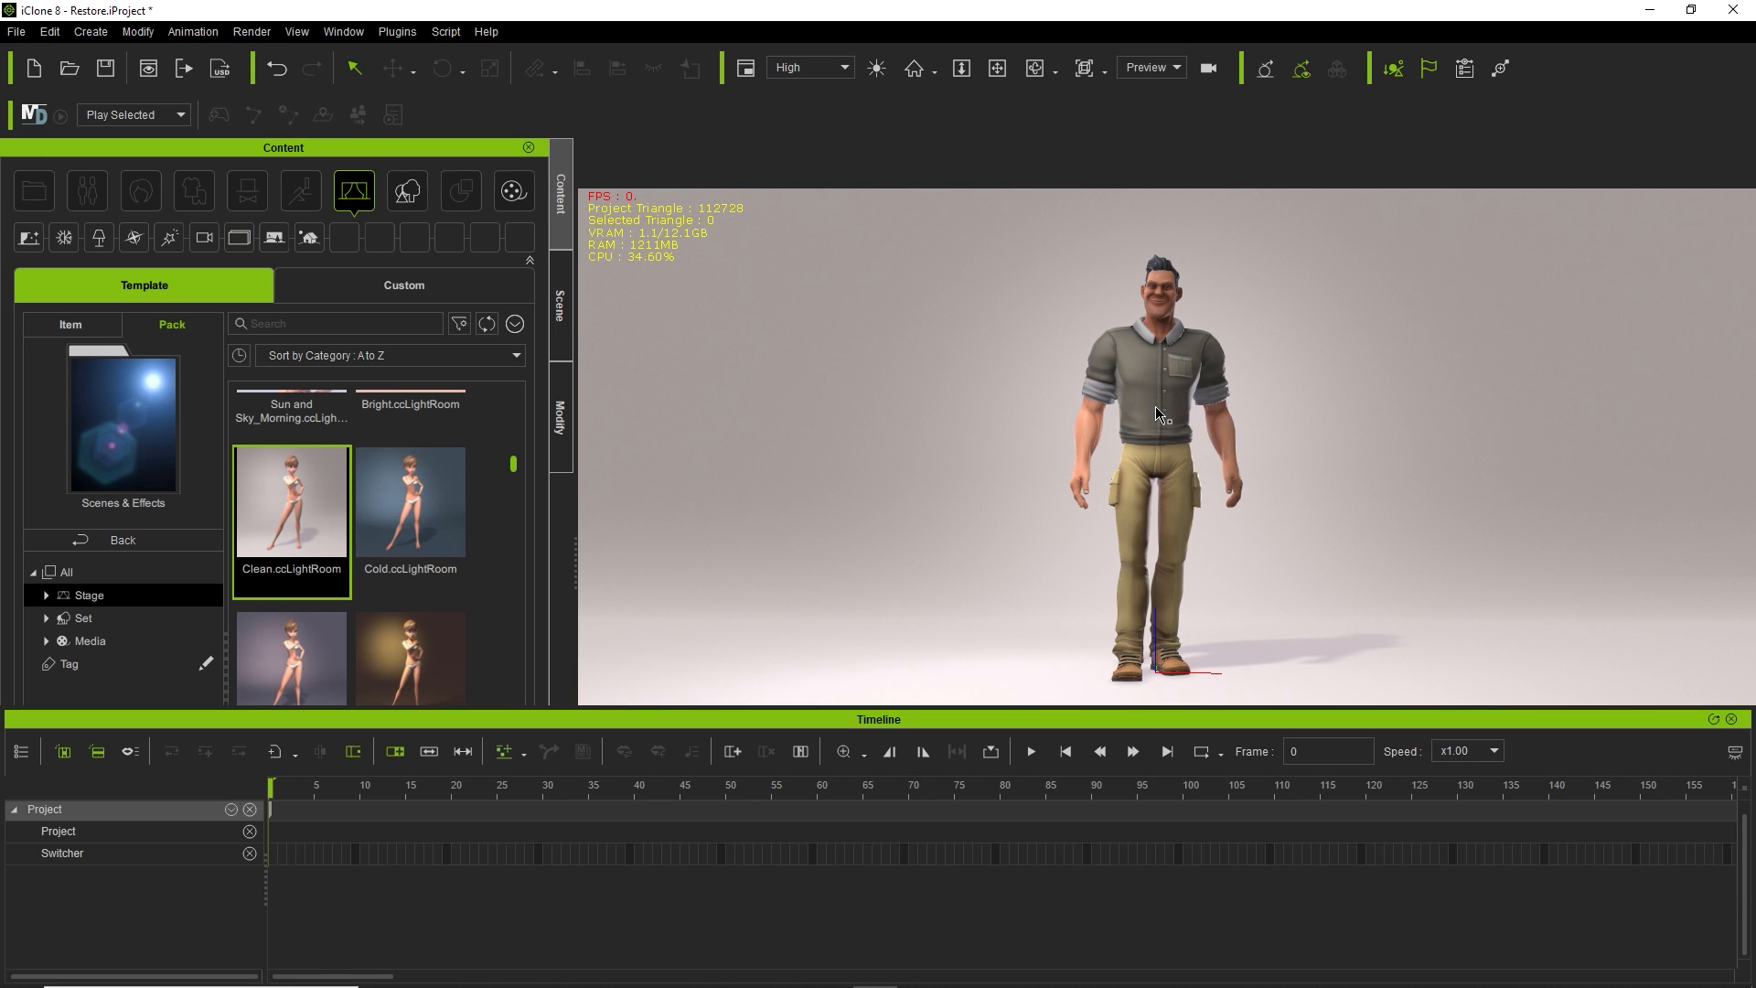
scroll(410, 439, "down", 5)
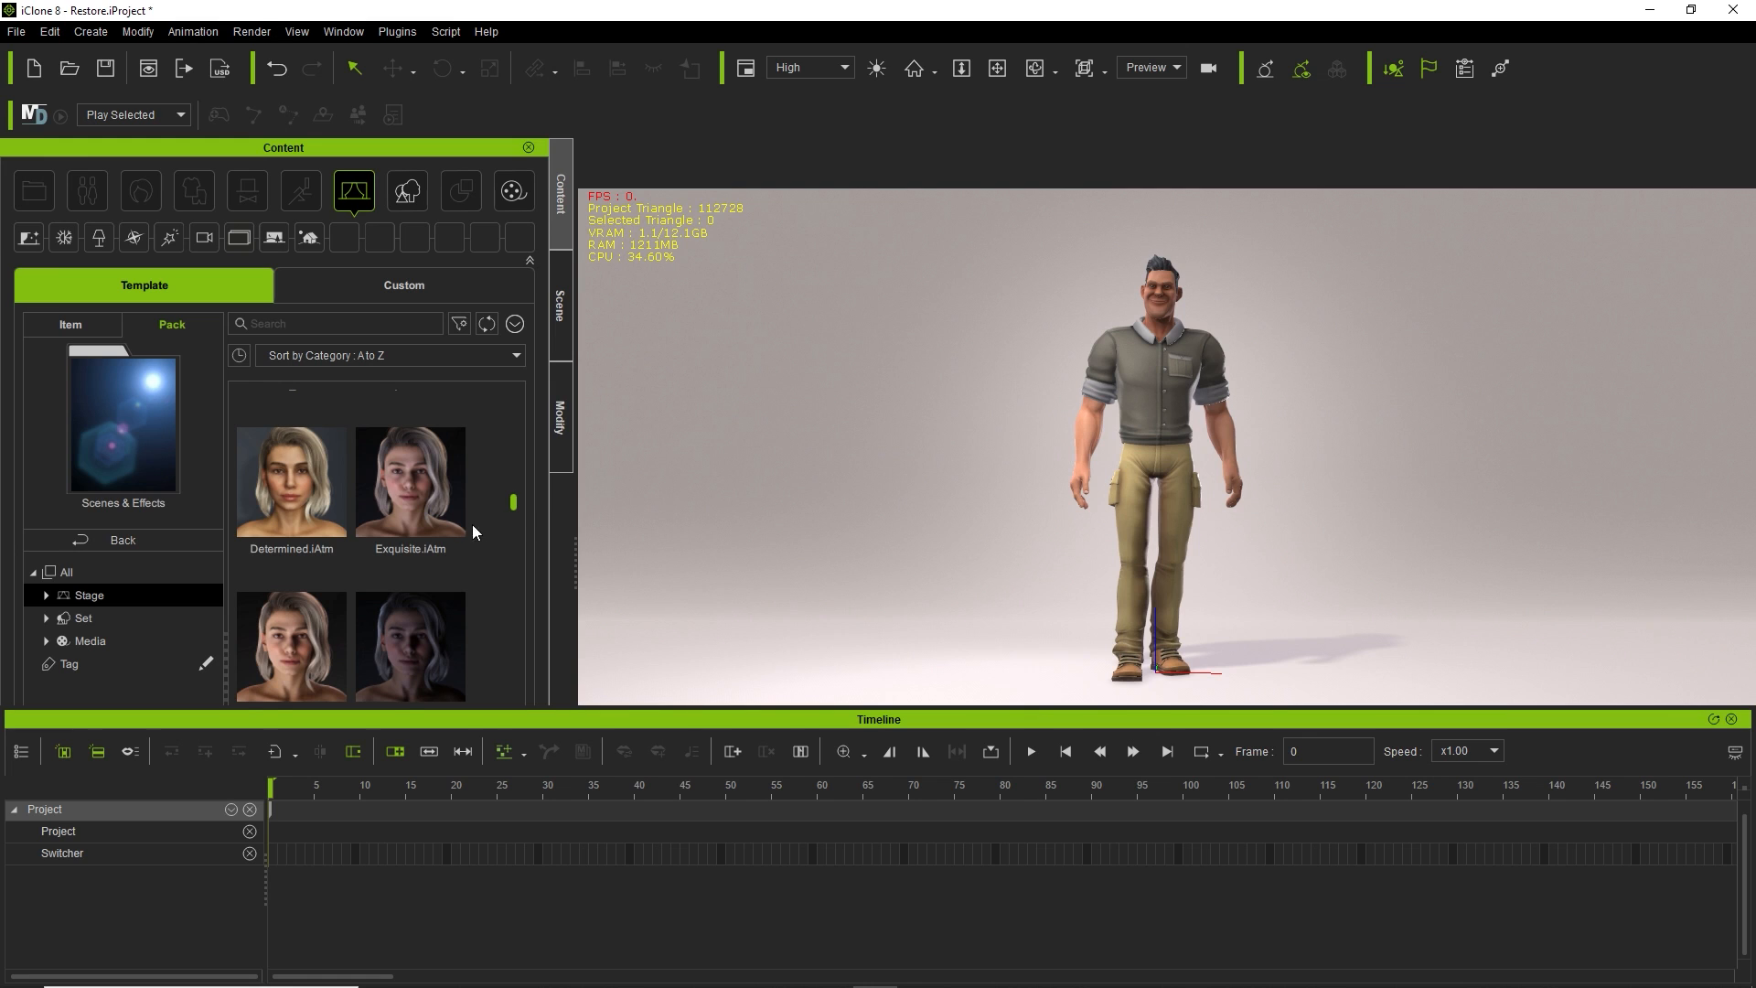
scroll(462, 515, "down", 4)
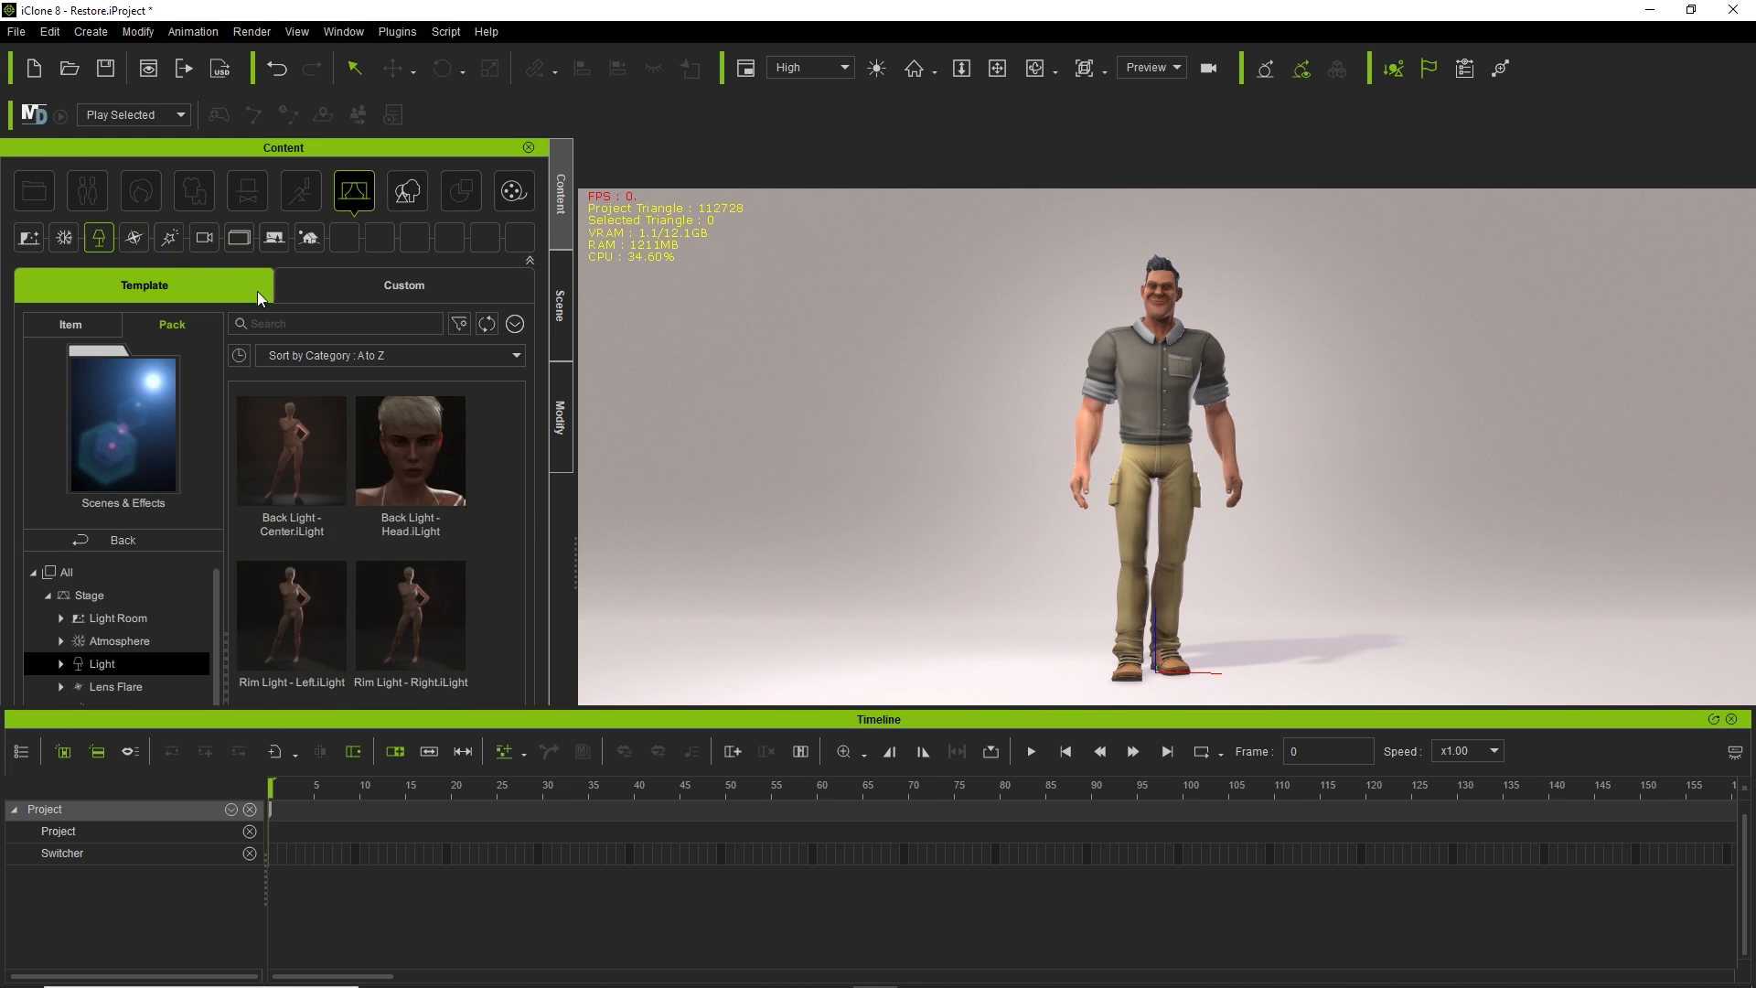
scroll(474, 492, "up", 4)
scroll(465, 471, "up", 3)
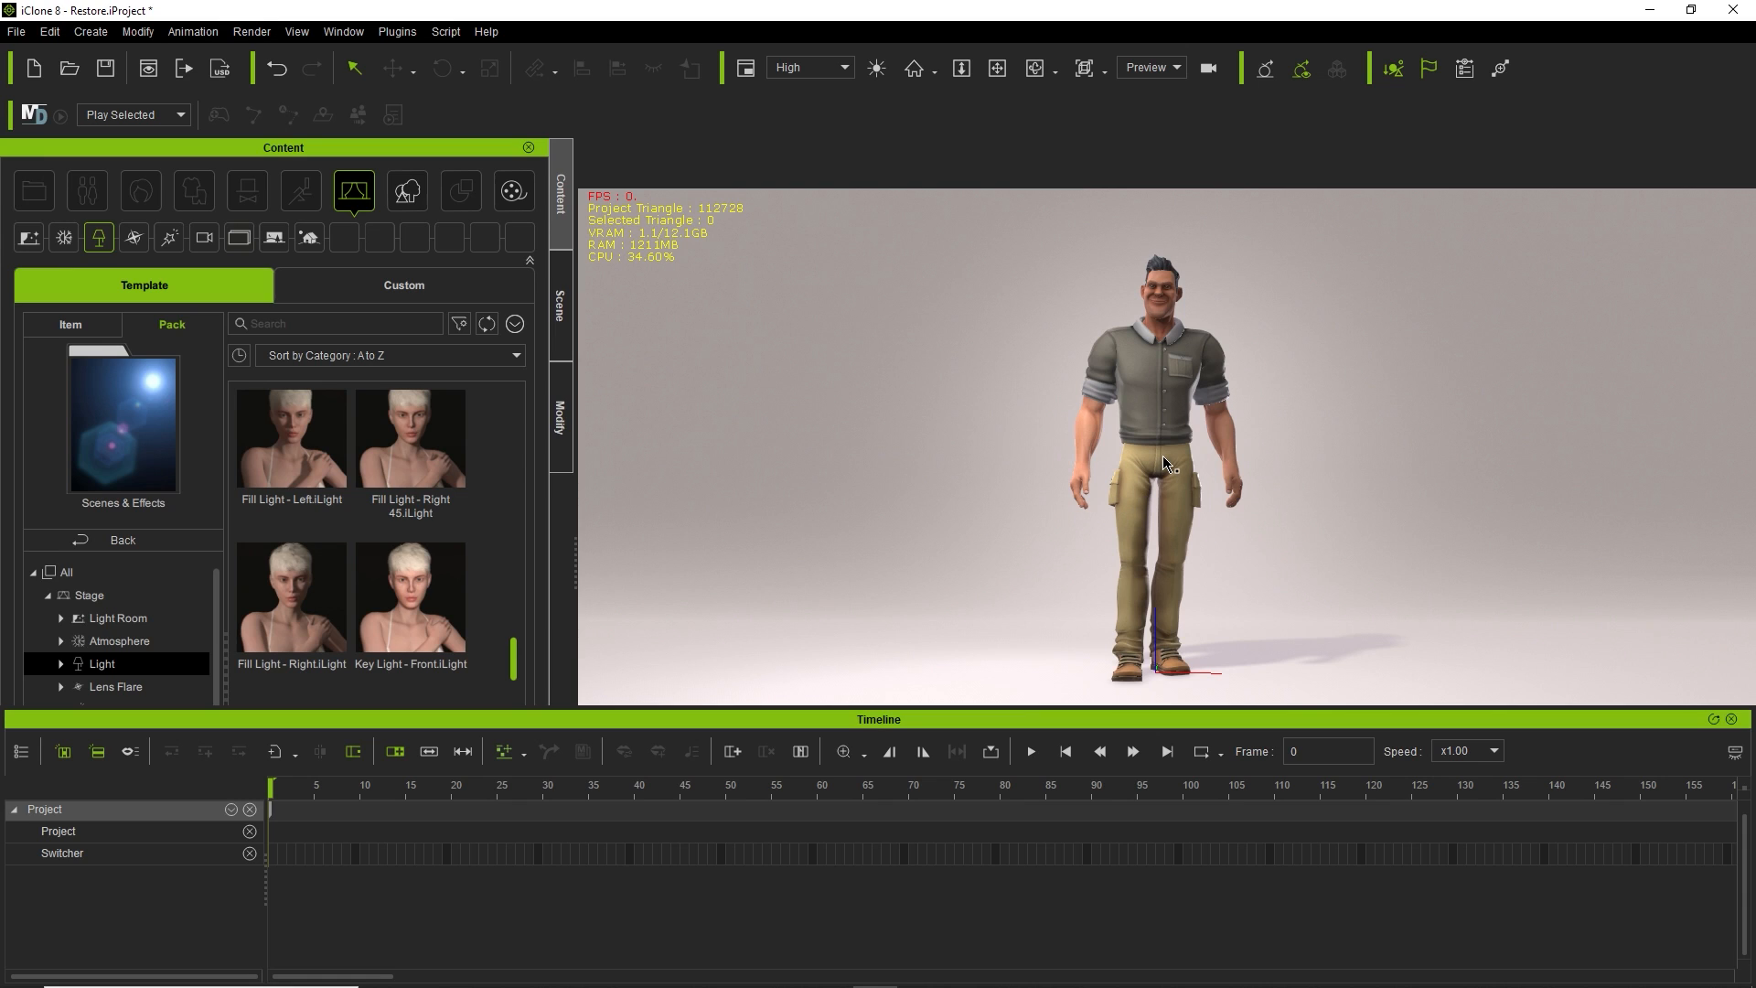
Open Render Video and float its settings panel, enlarged, at the top-left of the screen.
left_click(249, 35)
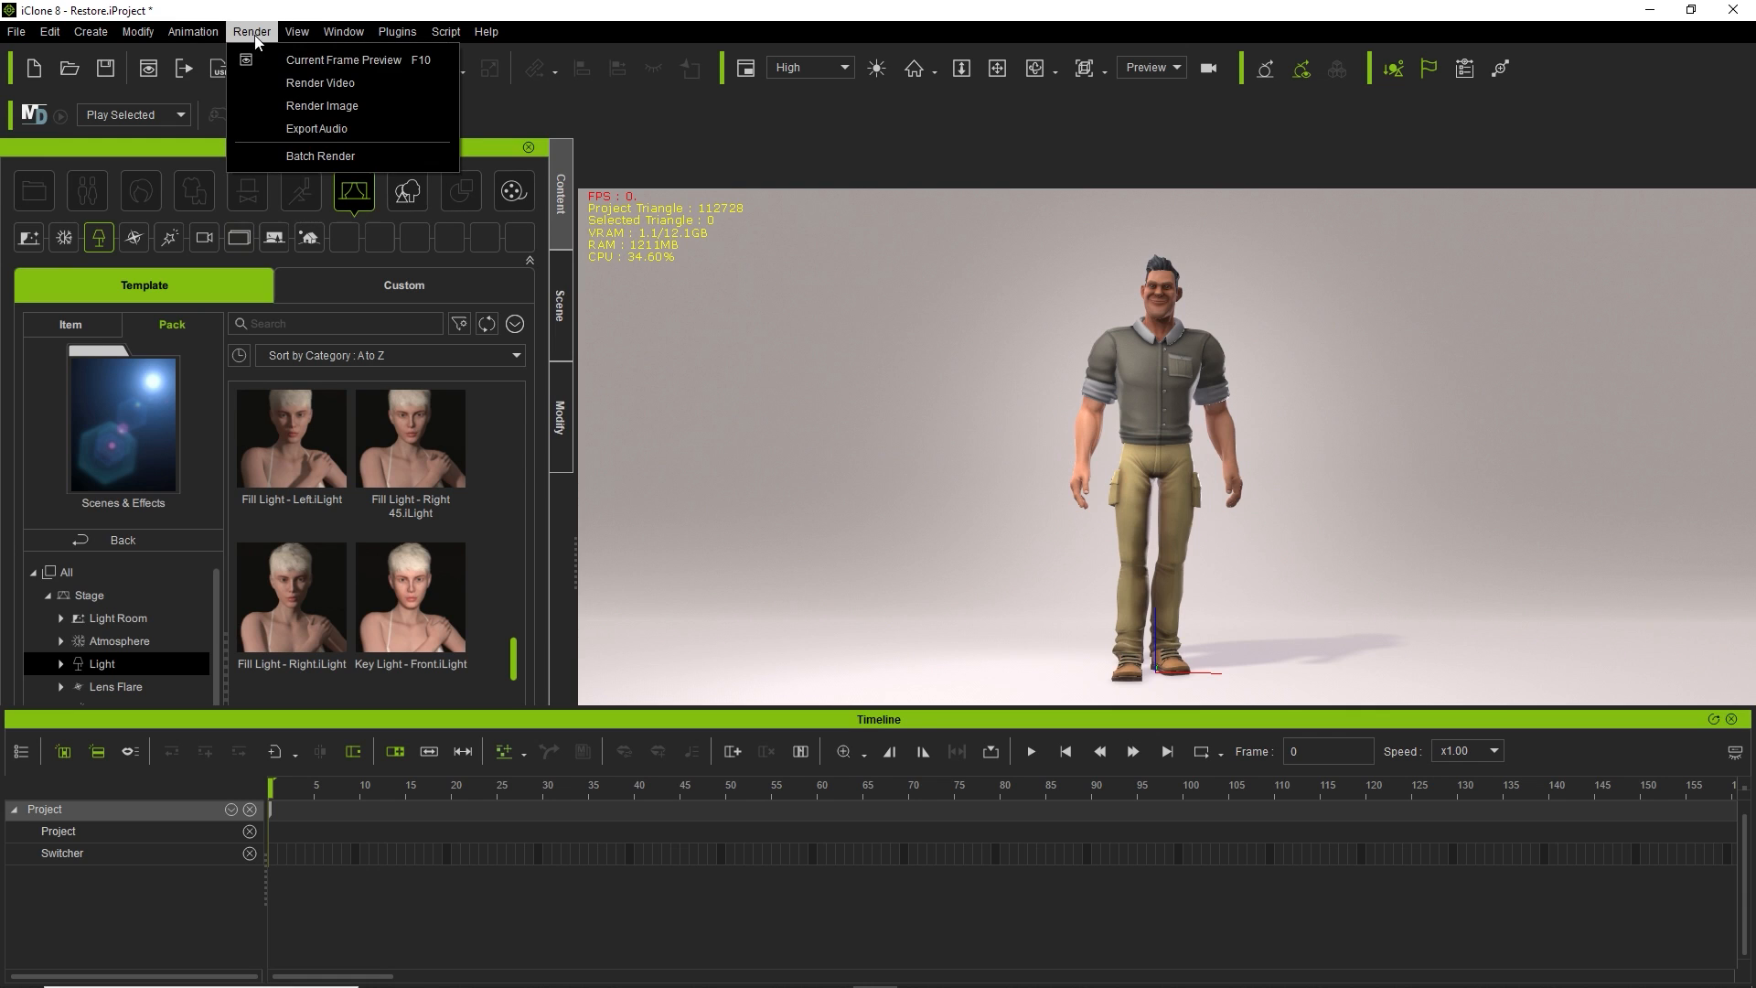
left_click(274, 81)
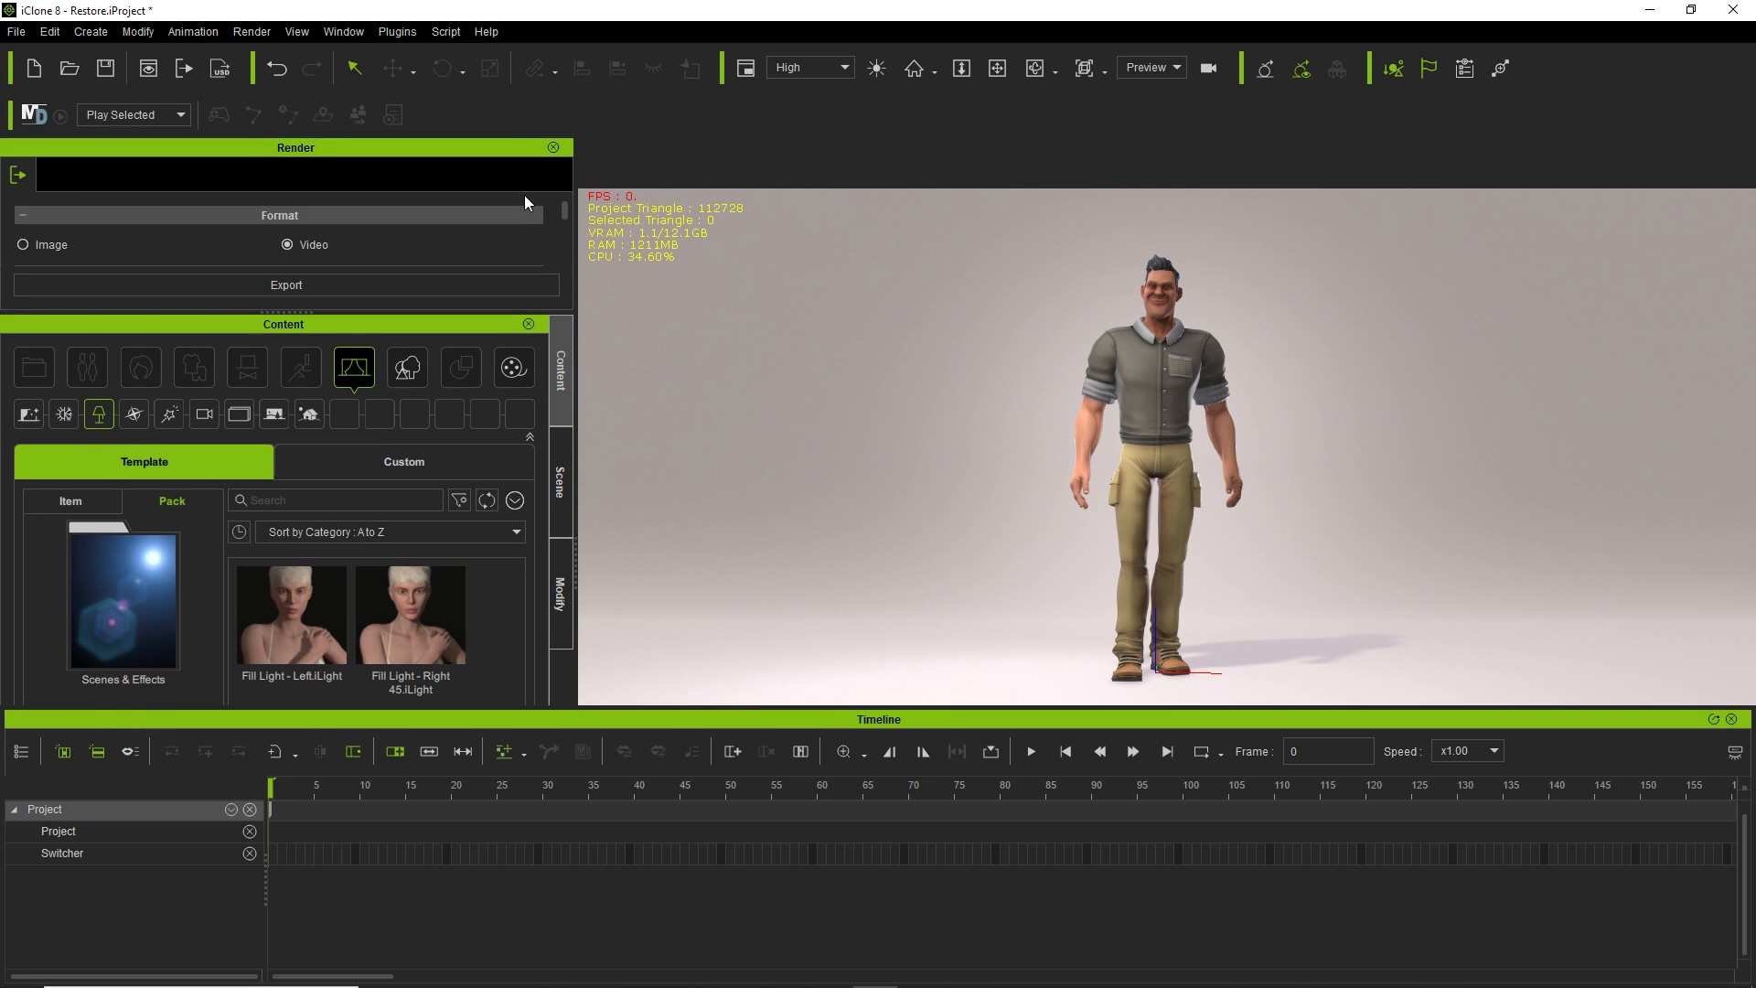
left_click_drag(339, 158, 875, 278)
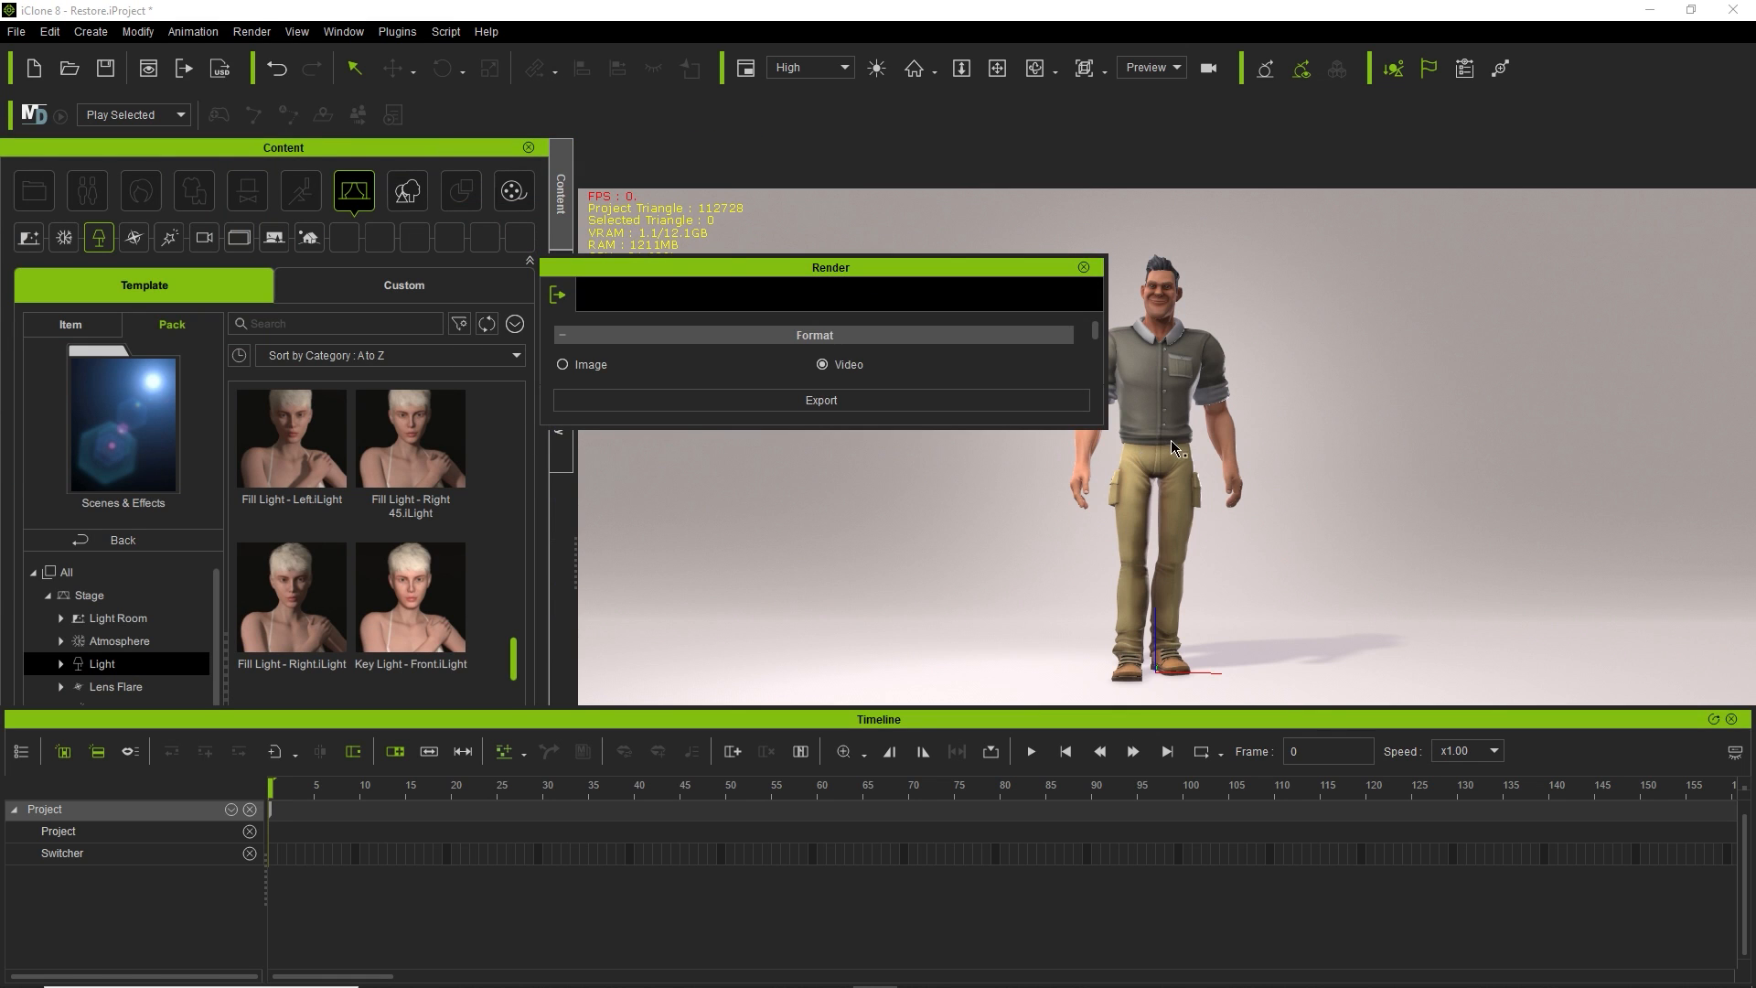
left_click_drag(1105, 424, 1298, 947)
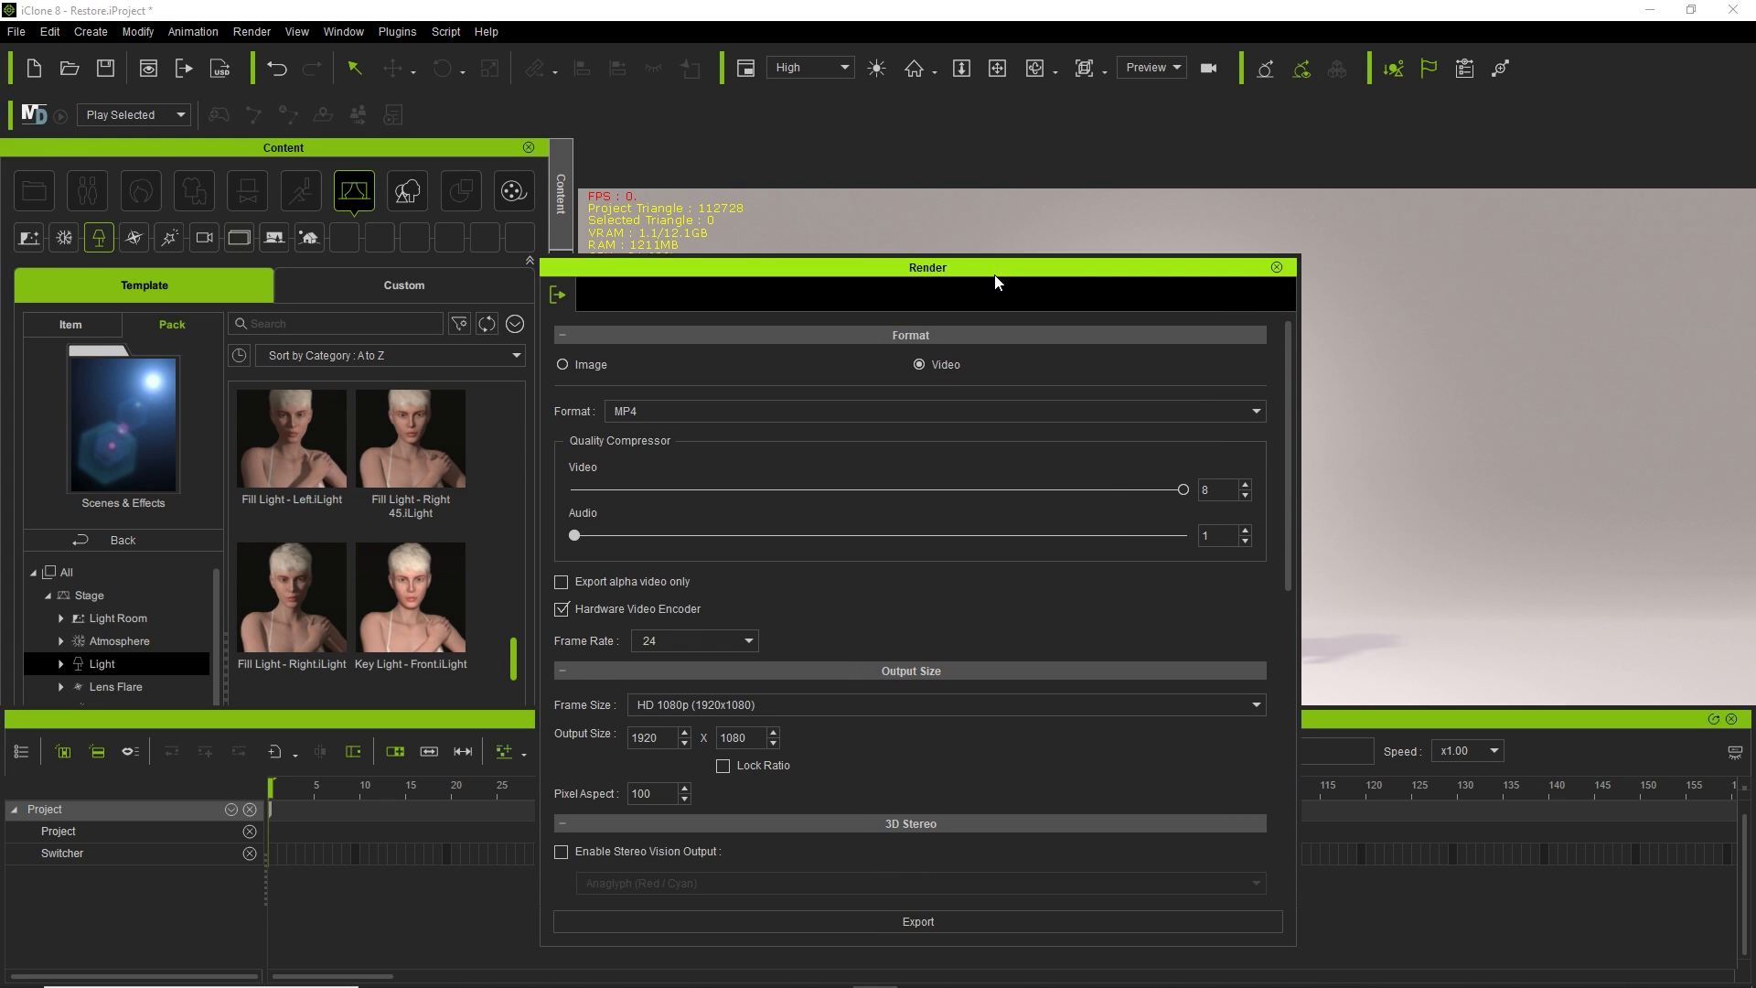
left_click_drag(996, 273, 514, 119)
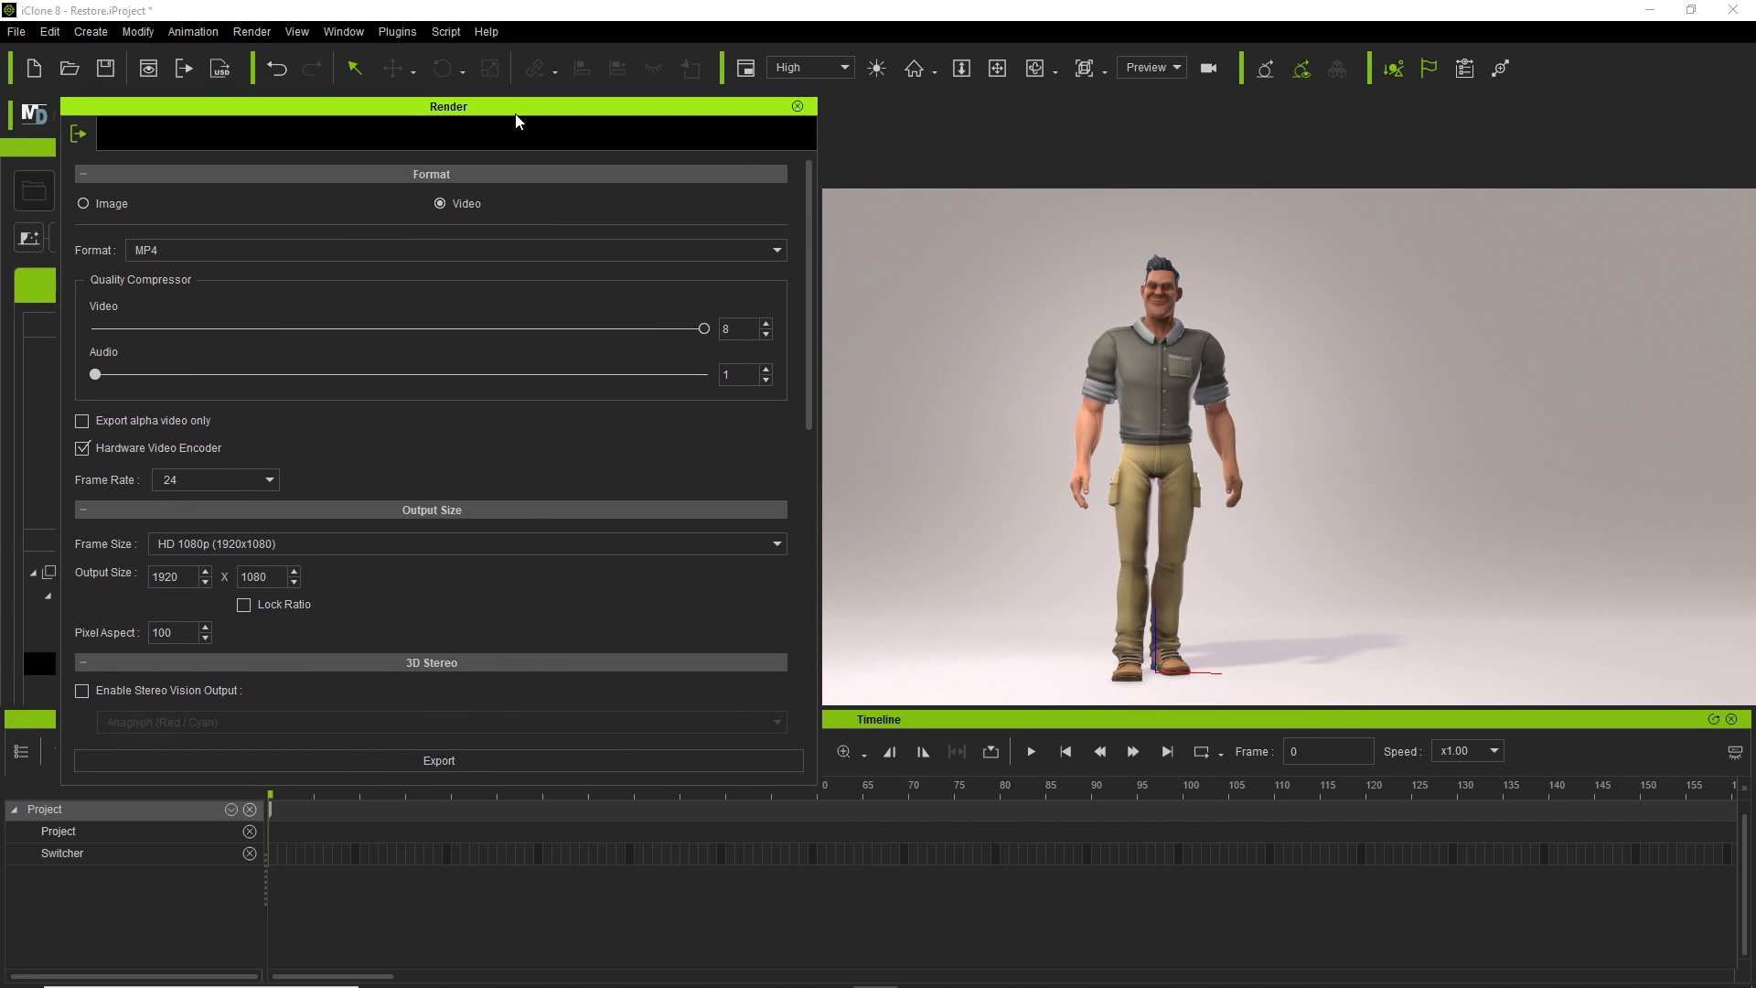
Keep the MP4 format and HD 1080p frame size, and set Anti Aliasing to High (3 x 3).
left_click(308, 249)
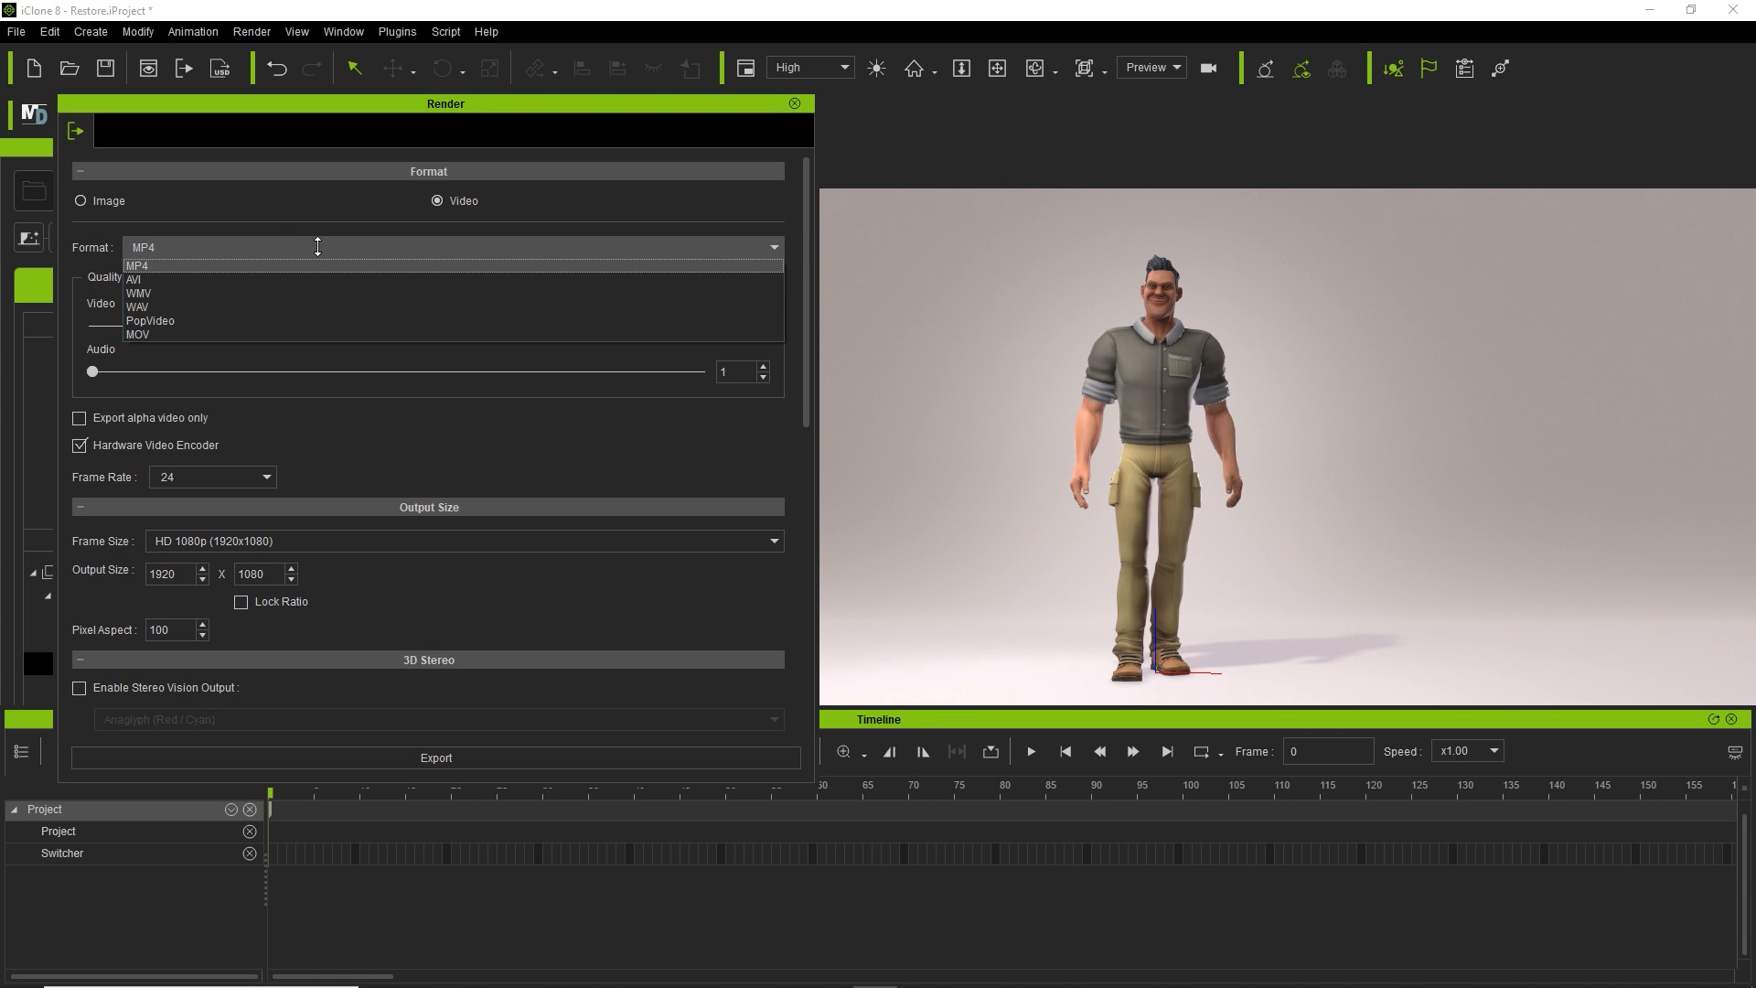
left_click(318, 247)
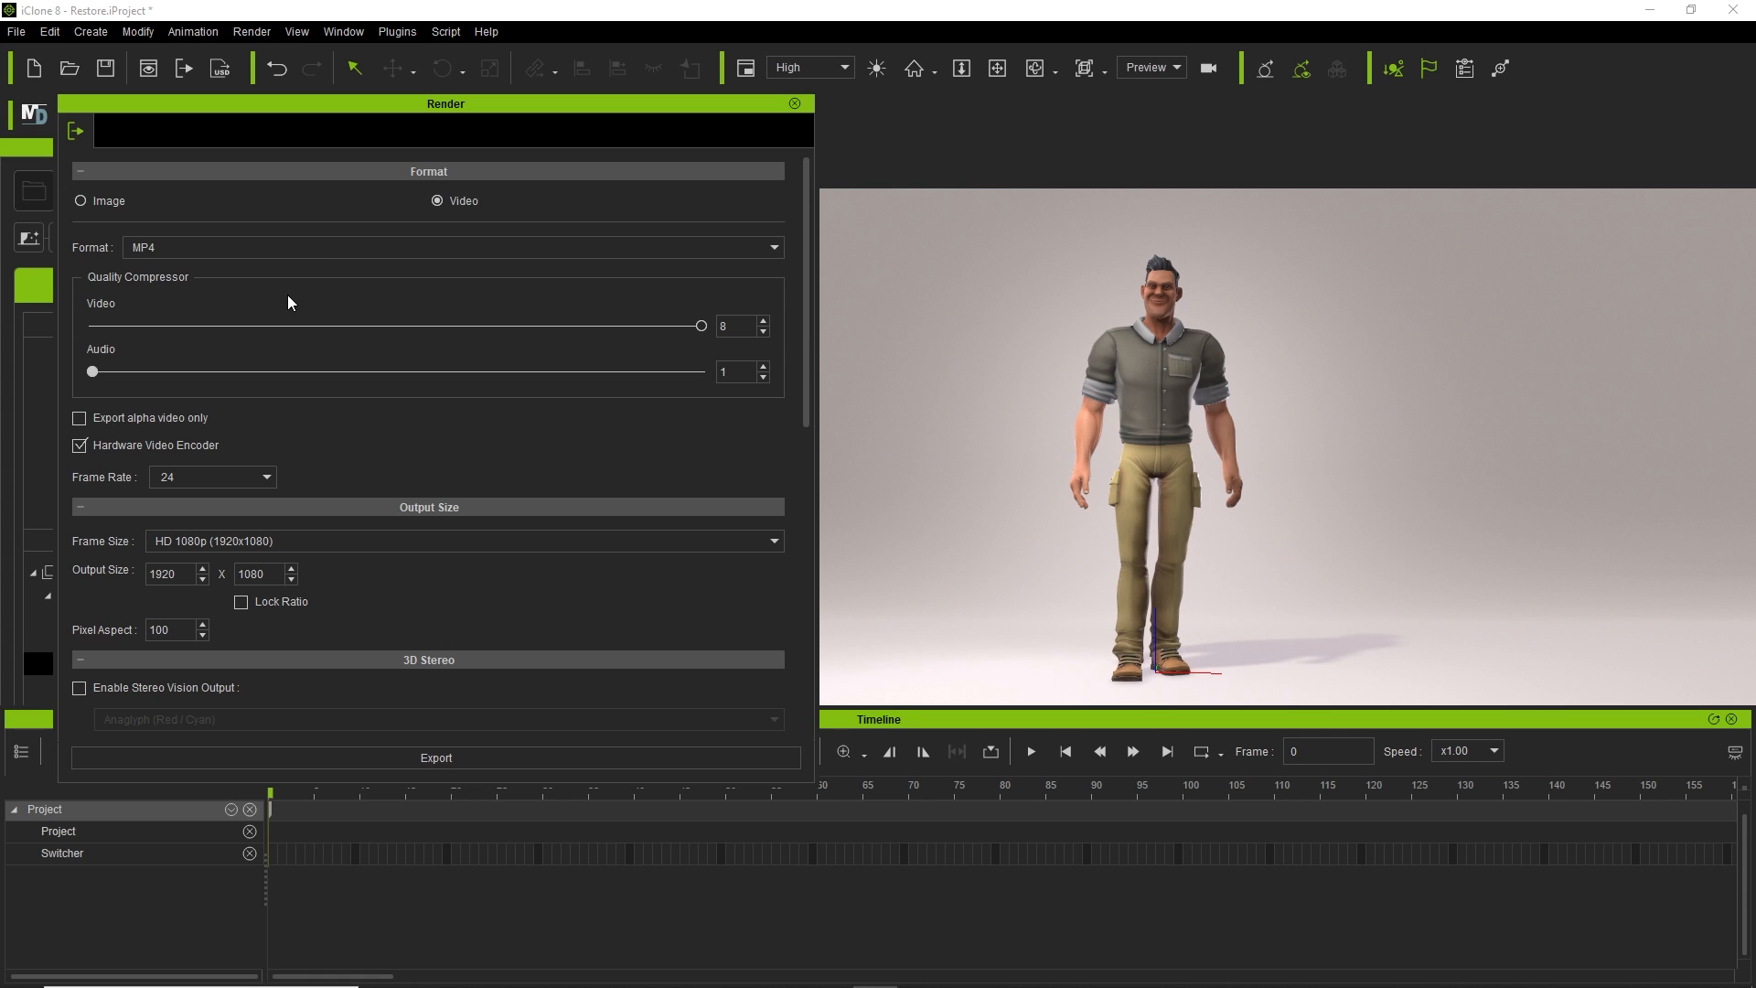
scroll(563, 380, "down", 2)
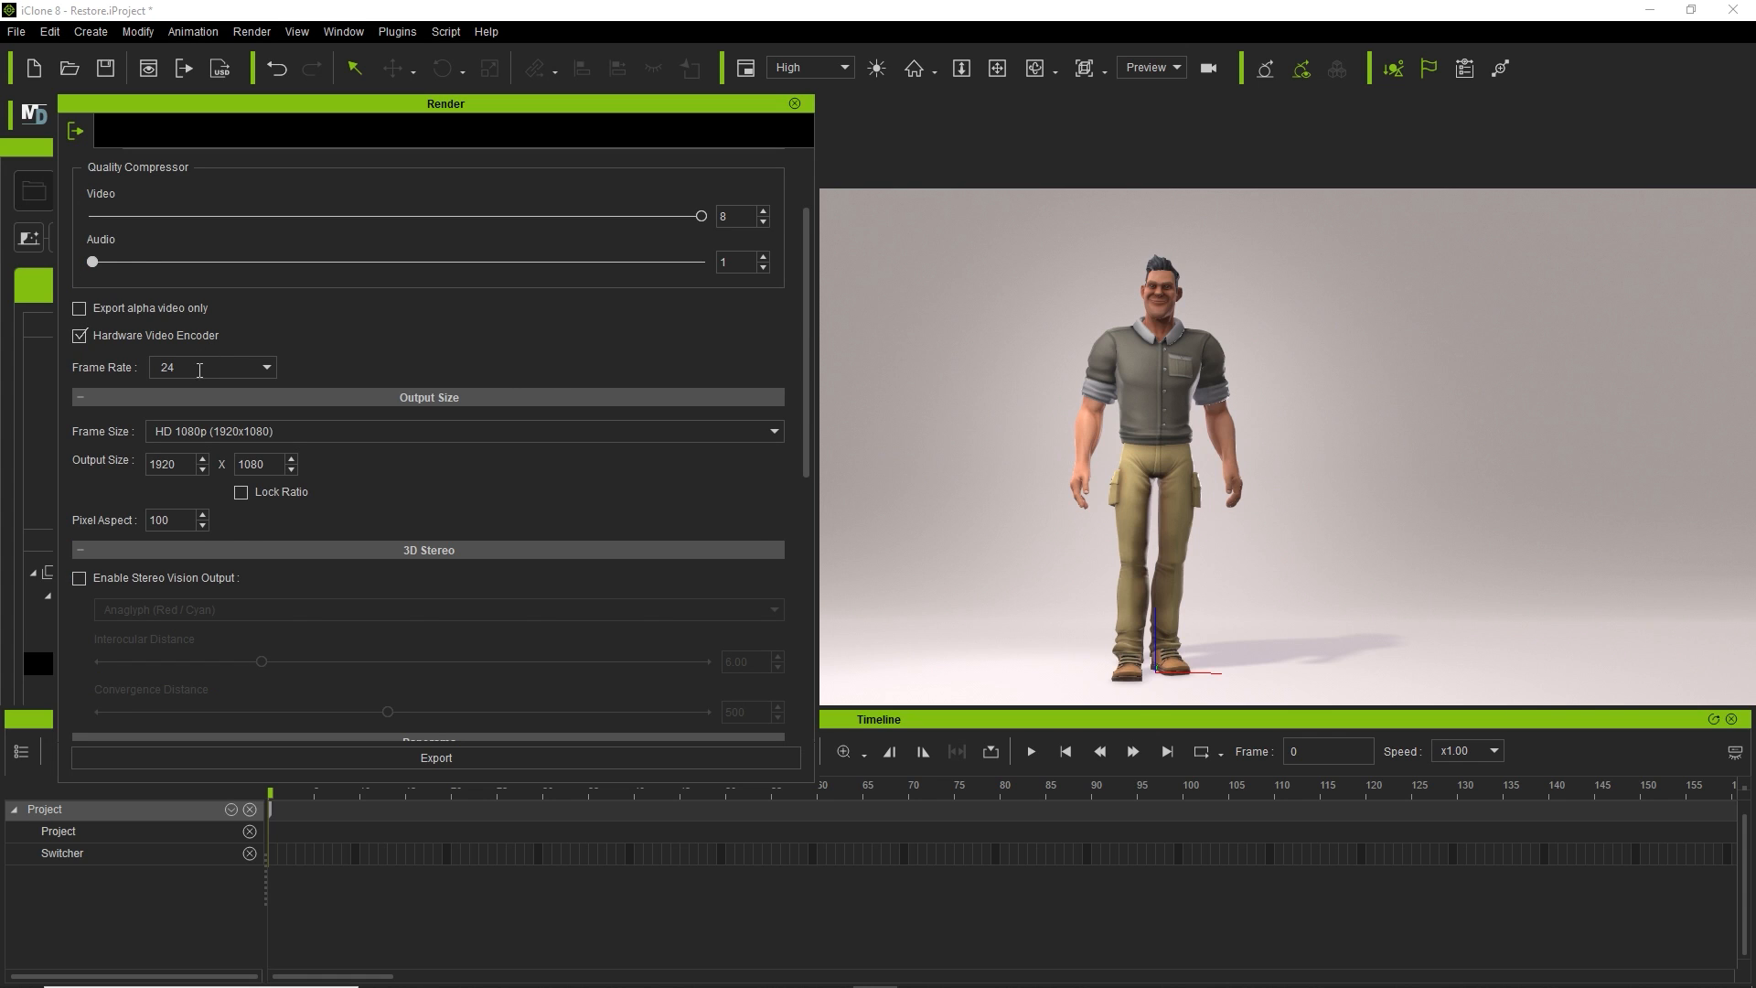
scroll(525, 411, "down", 2)
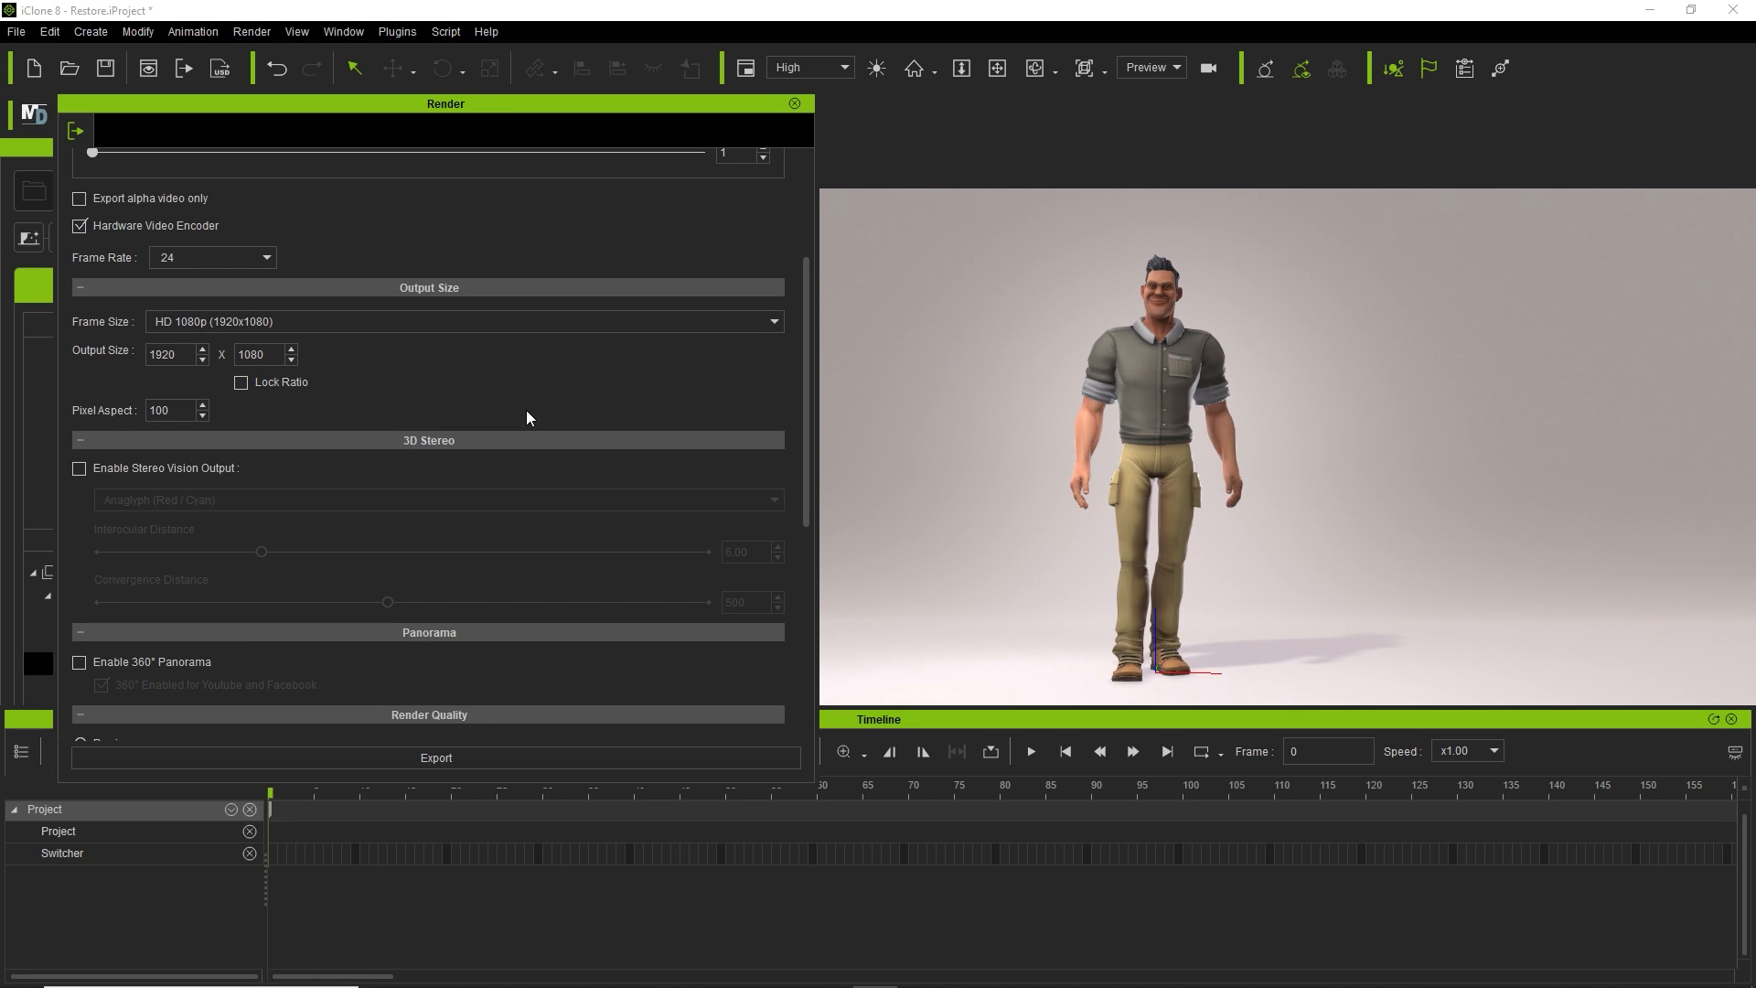
left_click(569, 328)
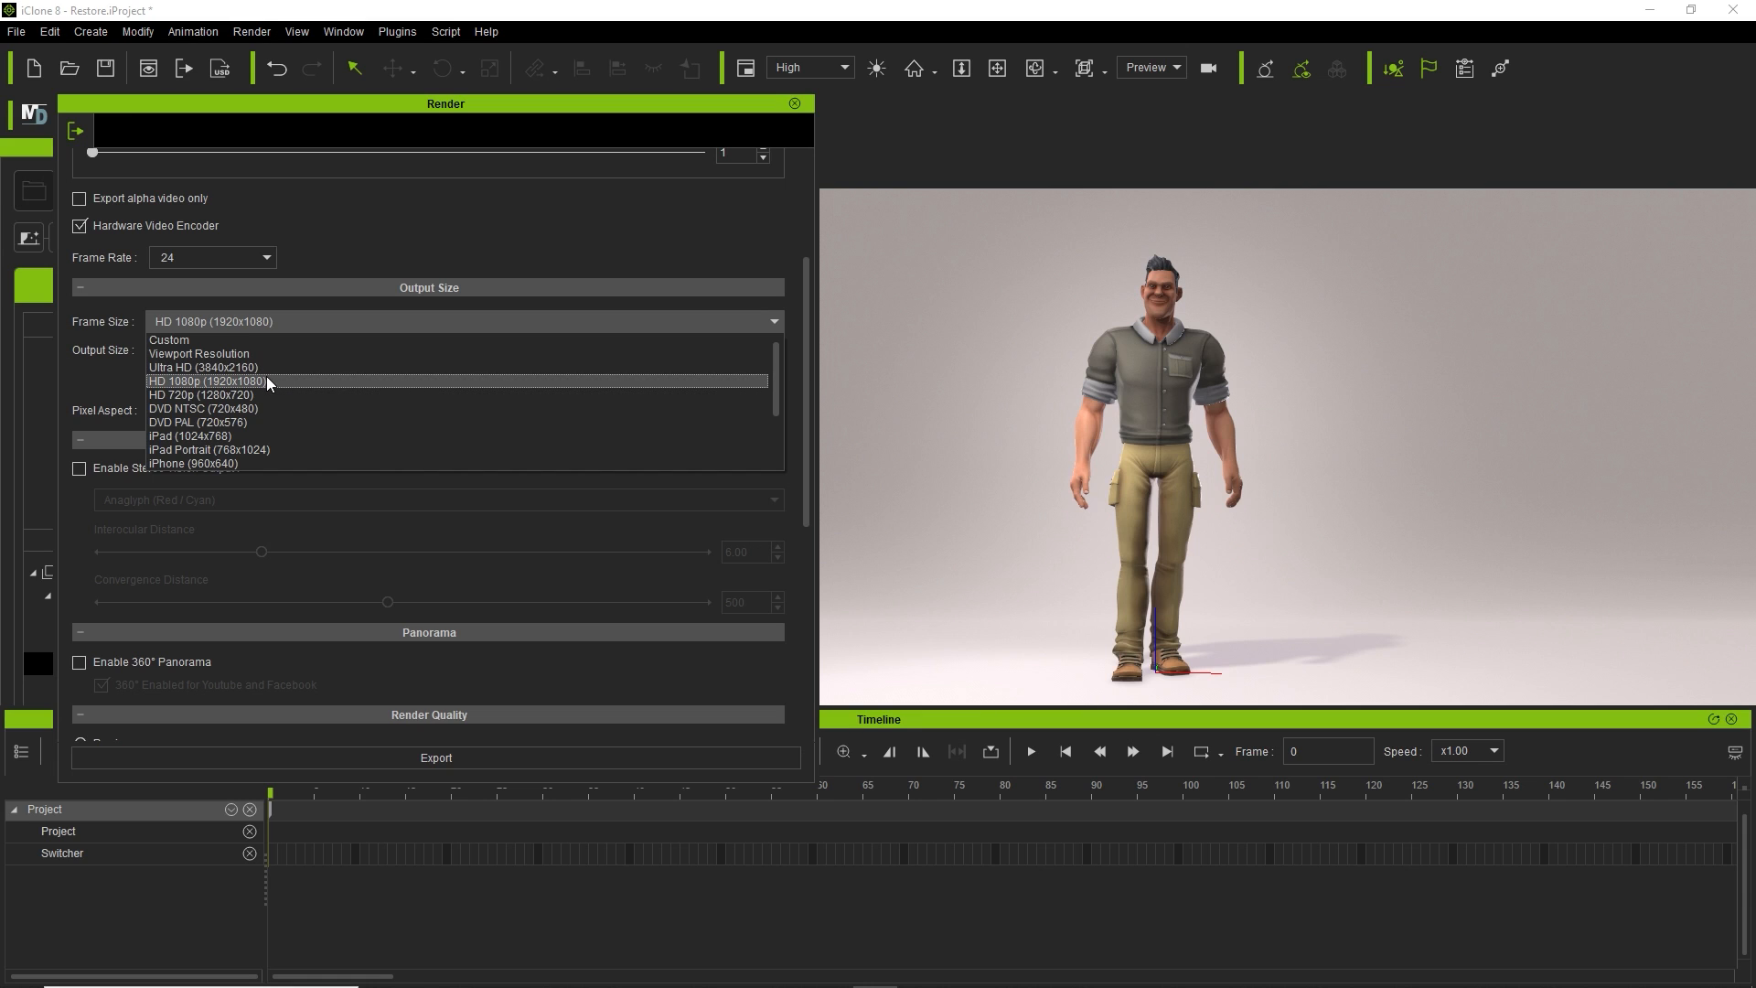
left_click(262, 382)
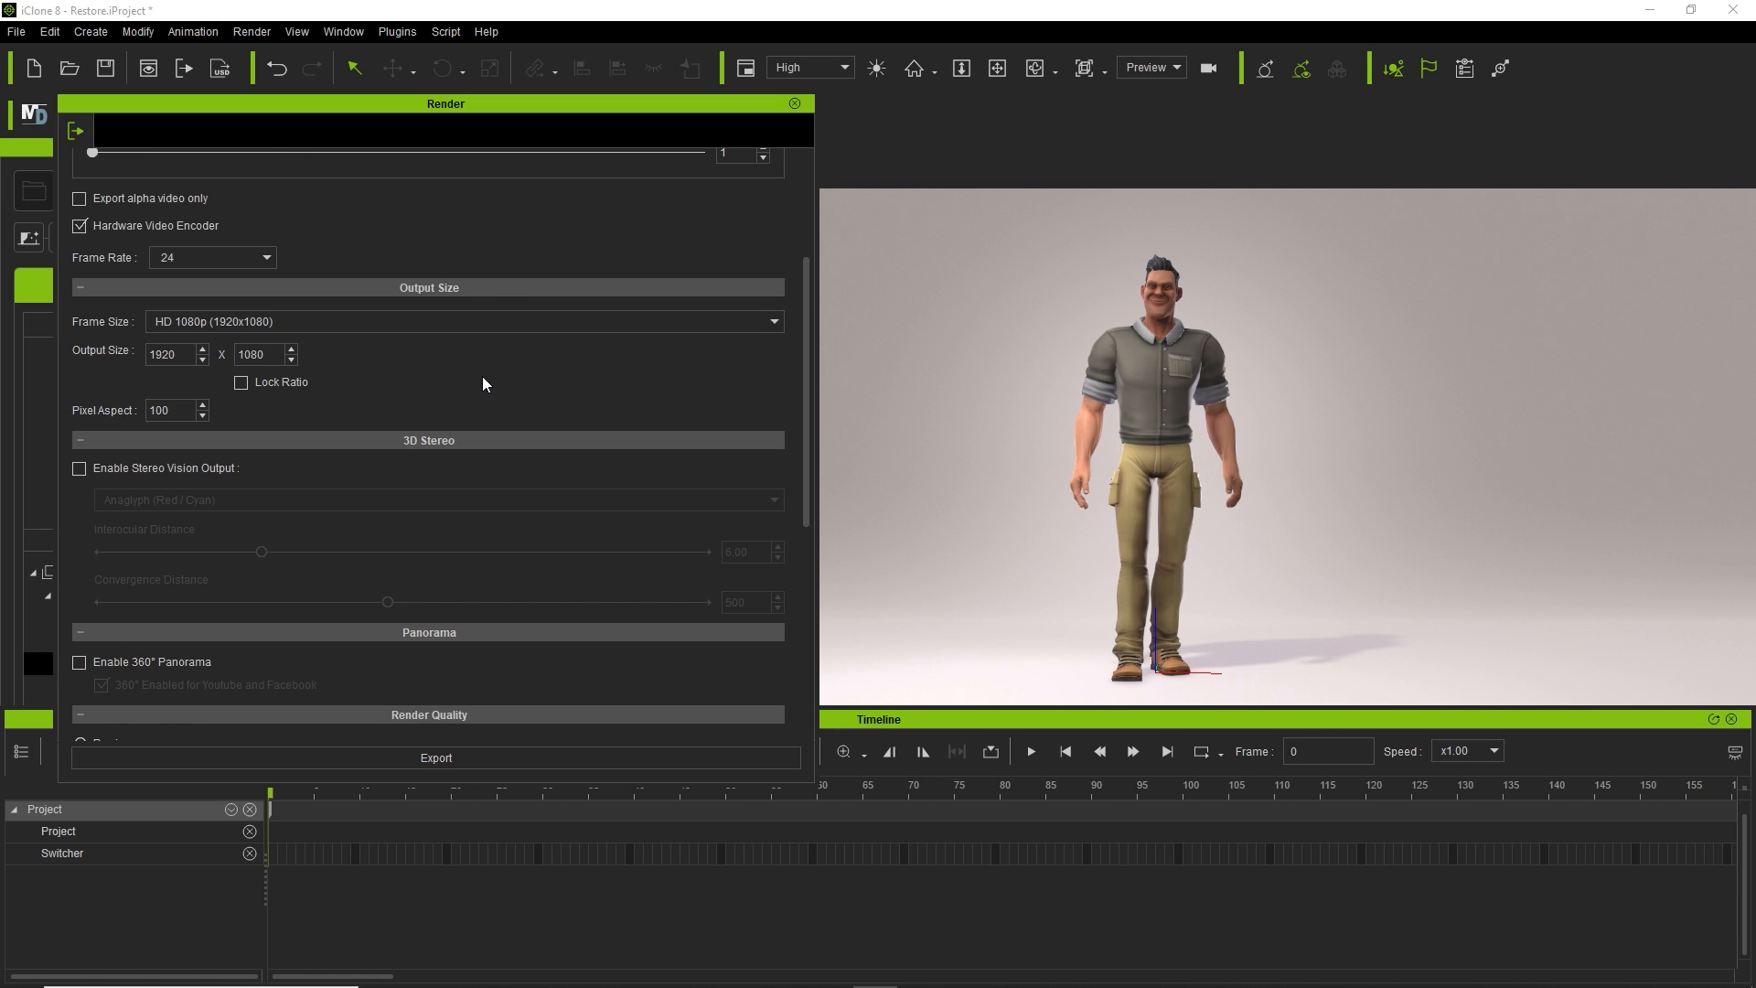
scroll(483, 383, "down", 2)
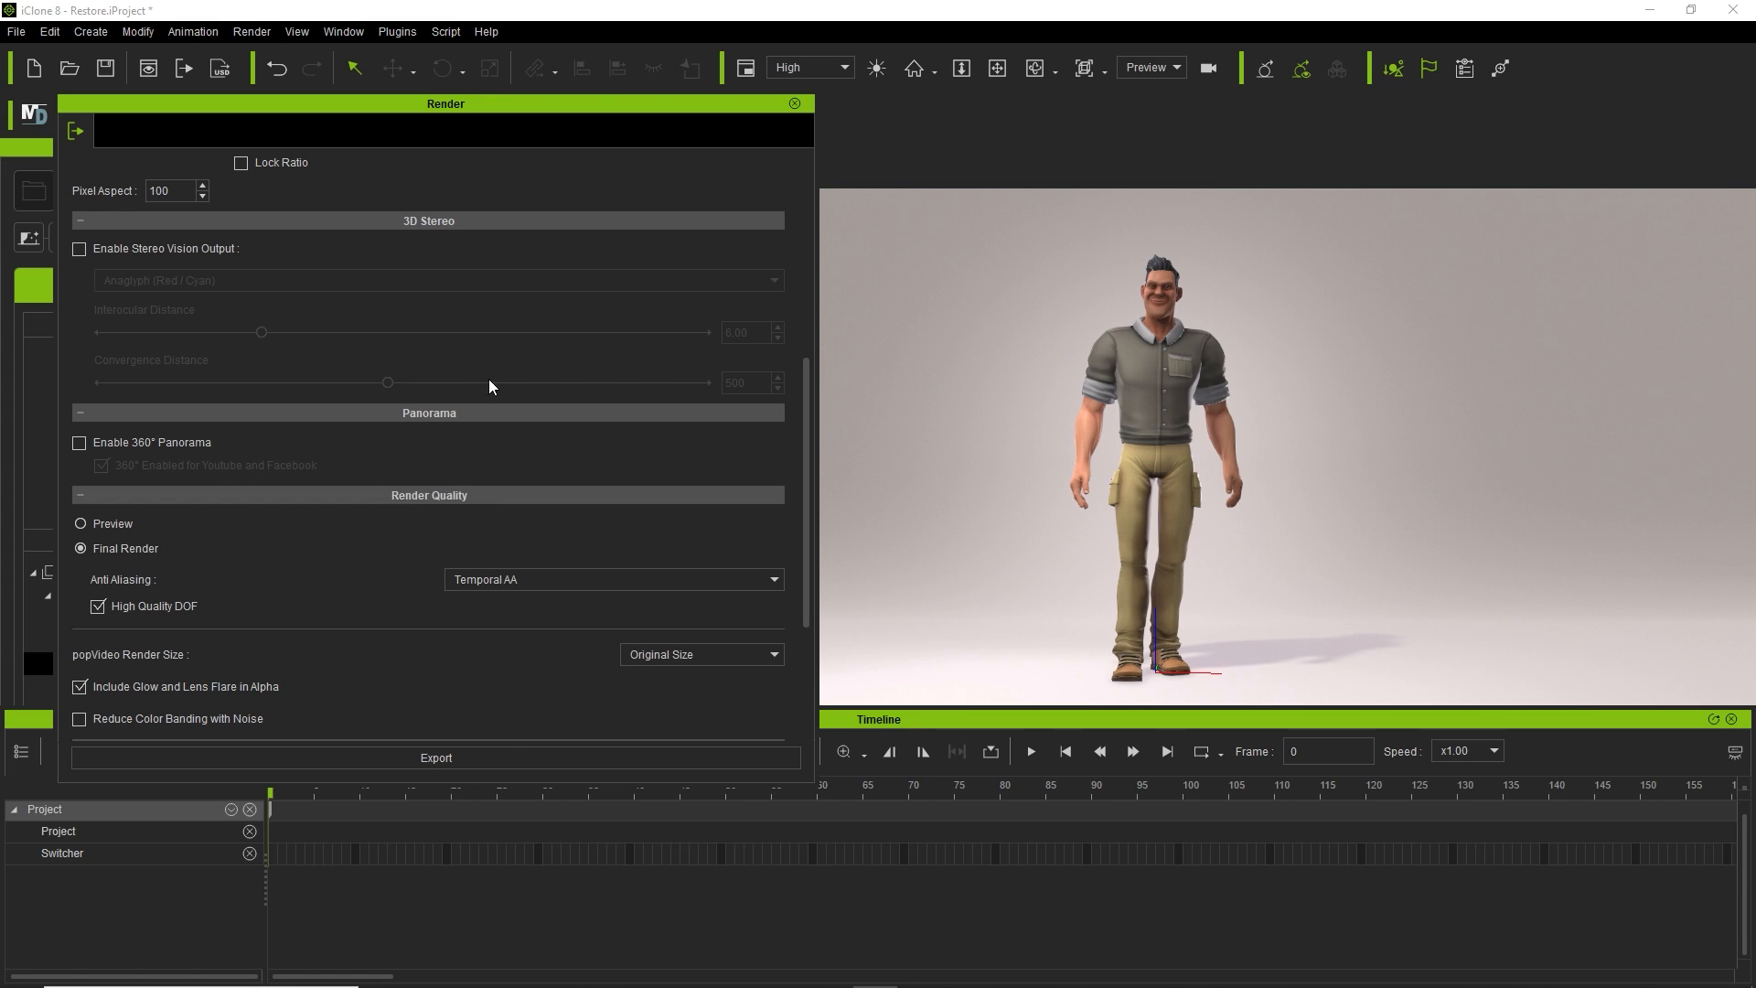
scroll(425, 528, "down", 3)
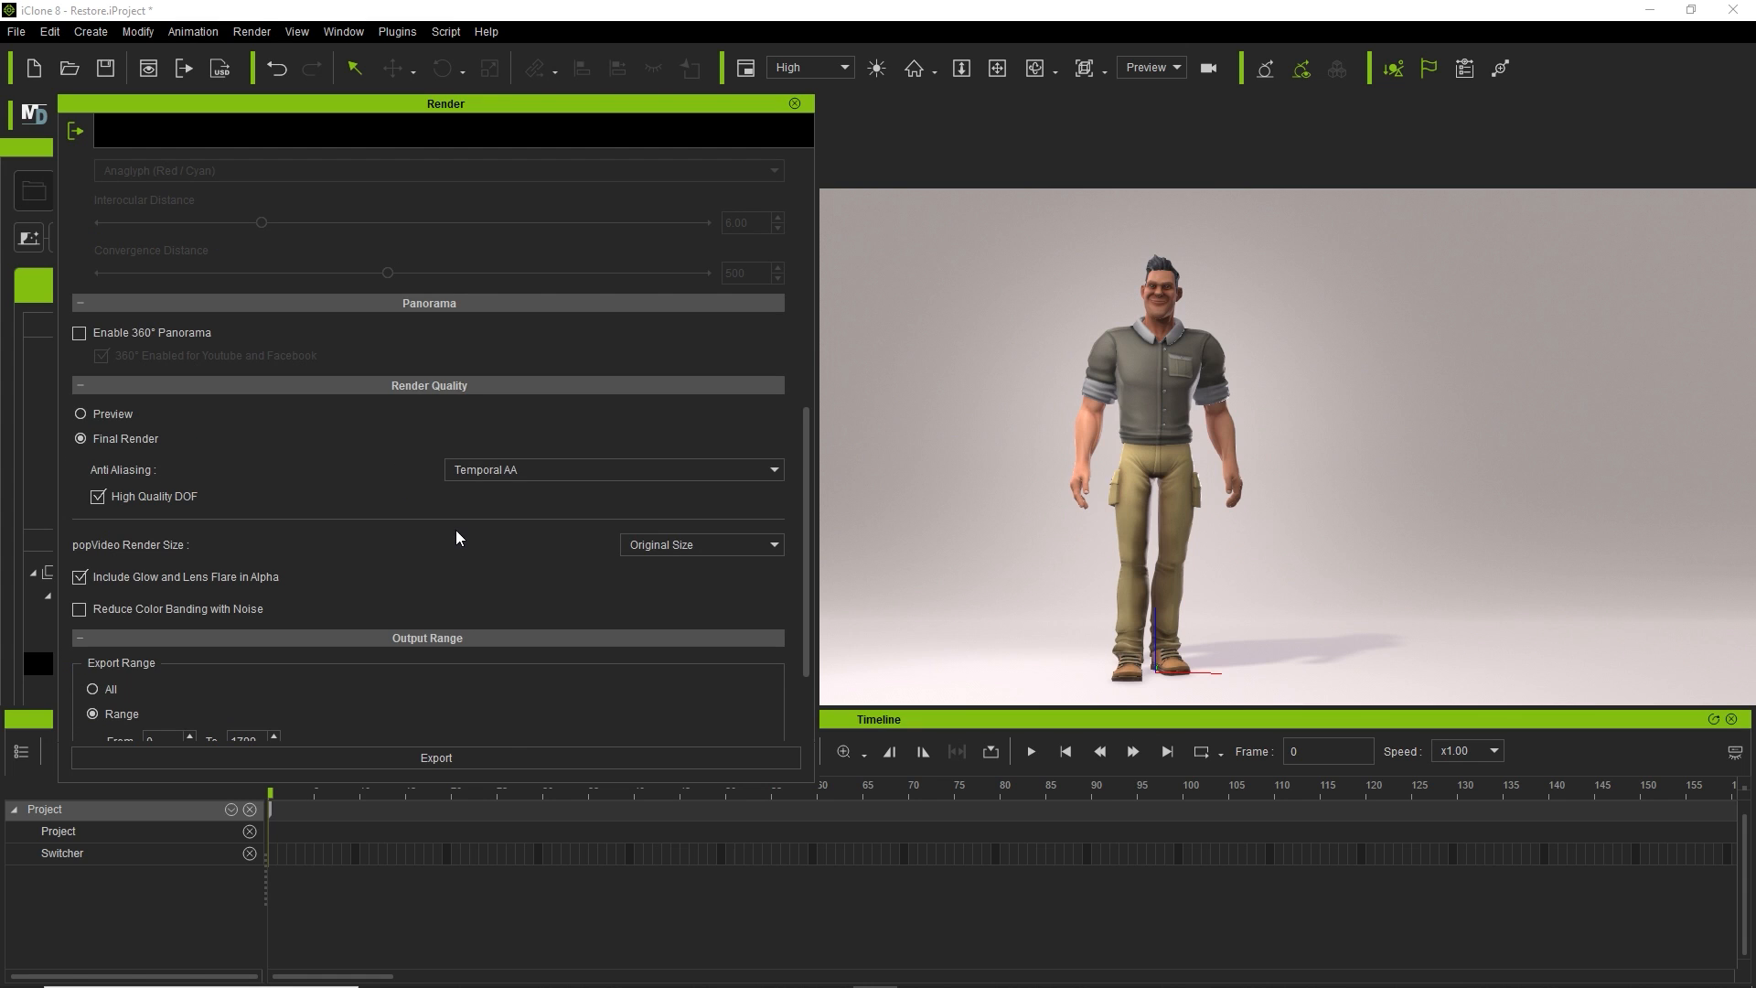
left_click(536, 470)
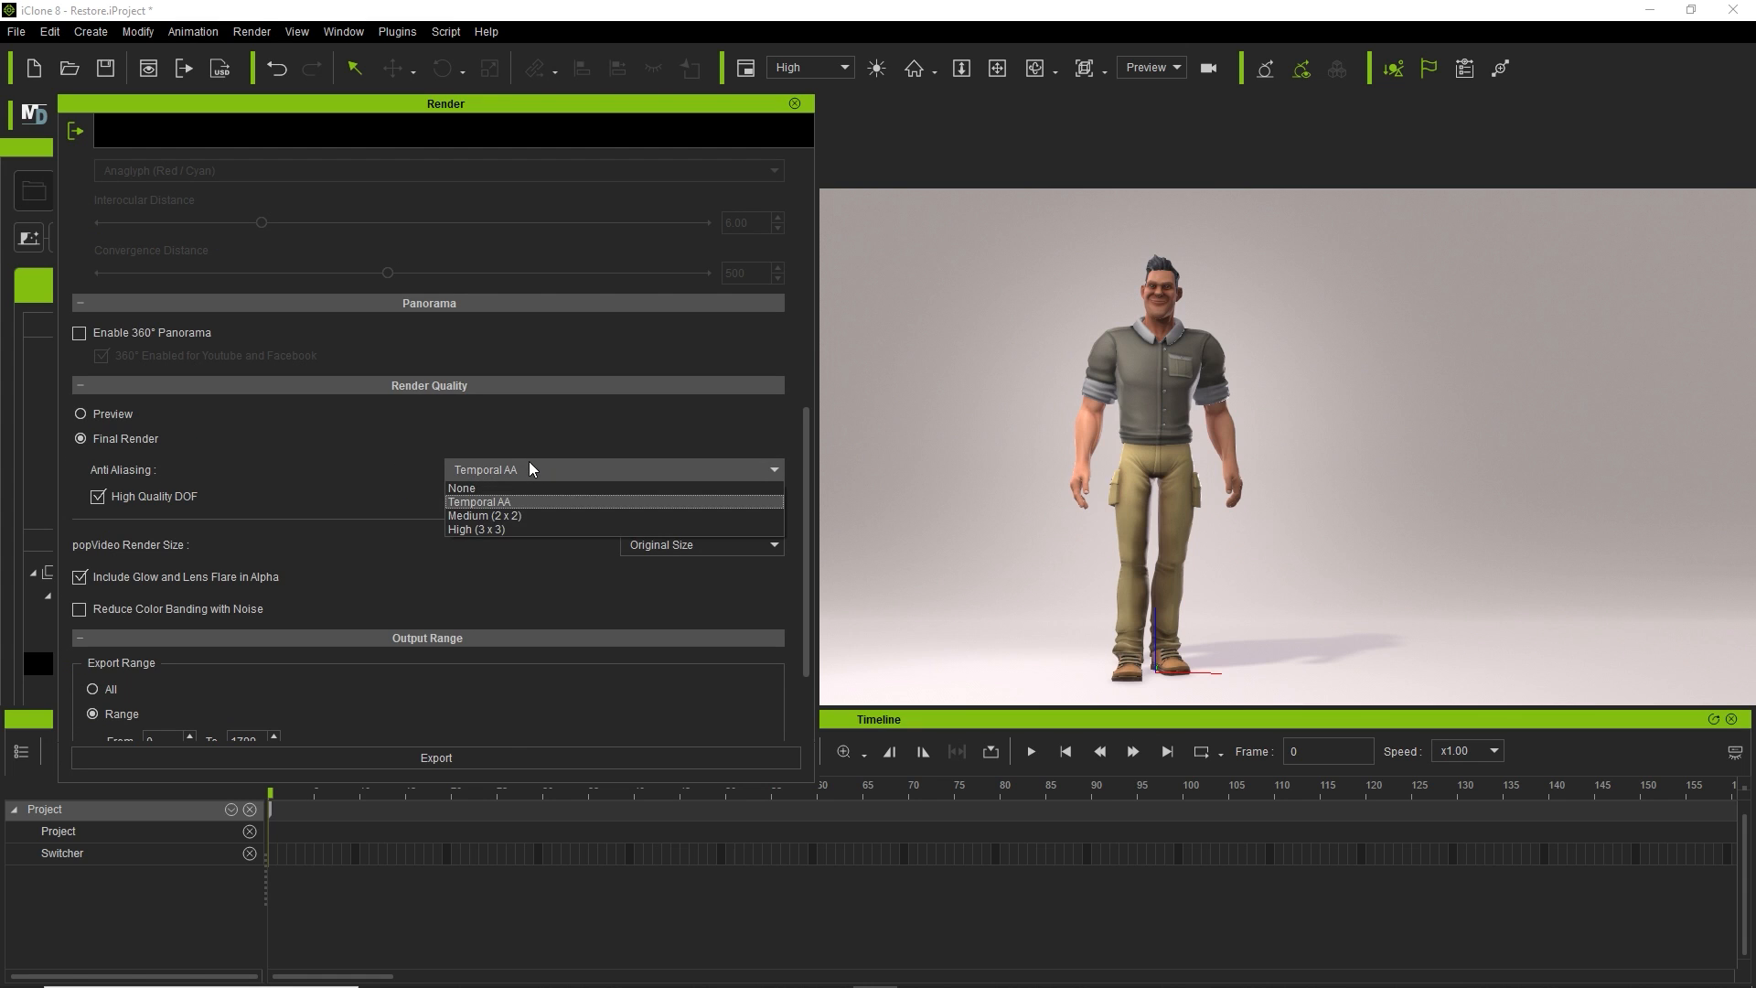
left_click(509, 530)
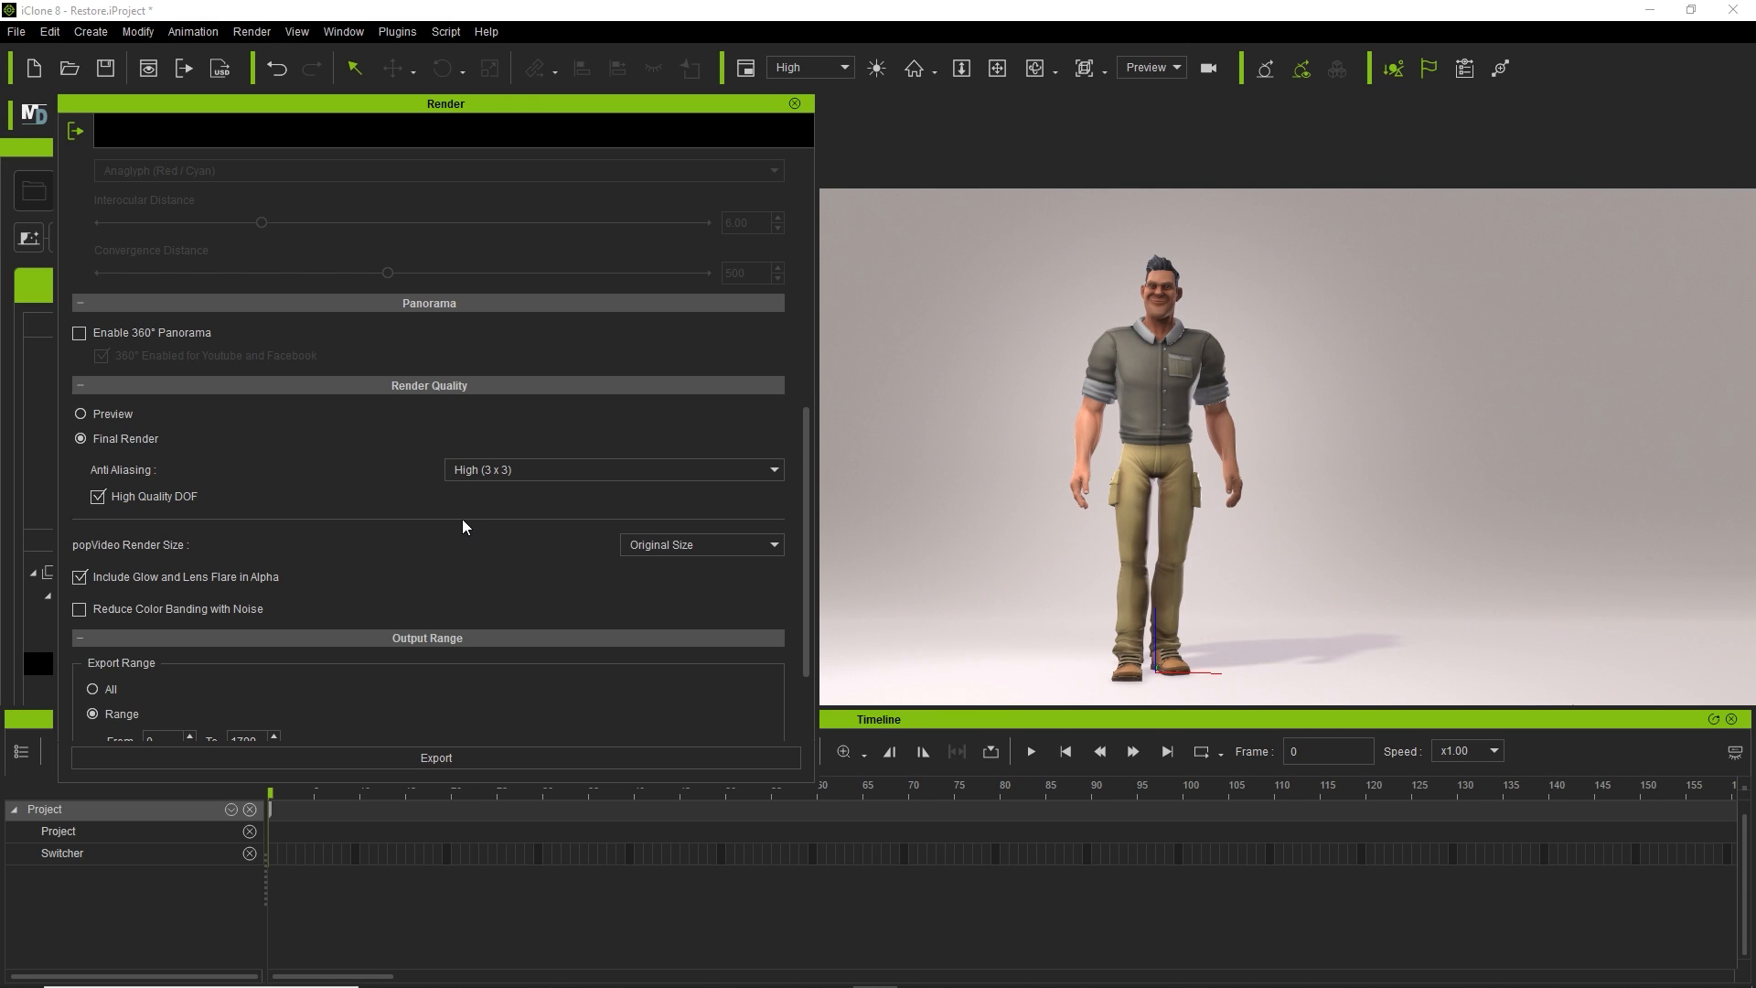
Change the Export Range end frame from 1799 to 1000.
scroll(494, 512, "down", 3)
scroll(537, 497, "down", 1)
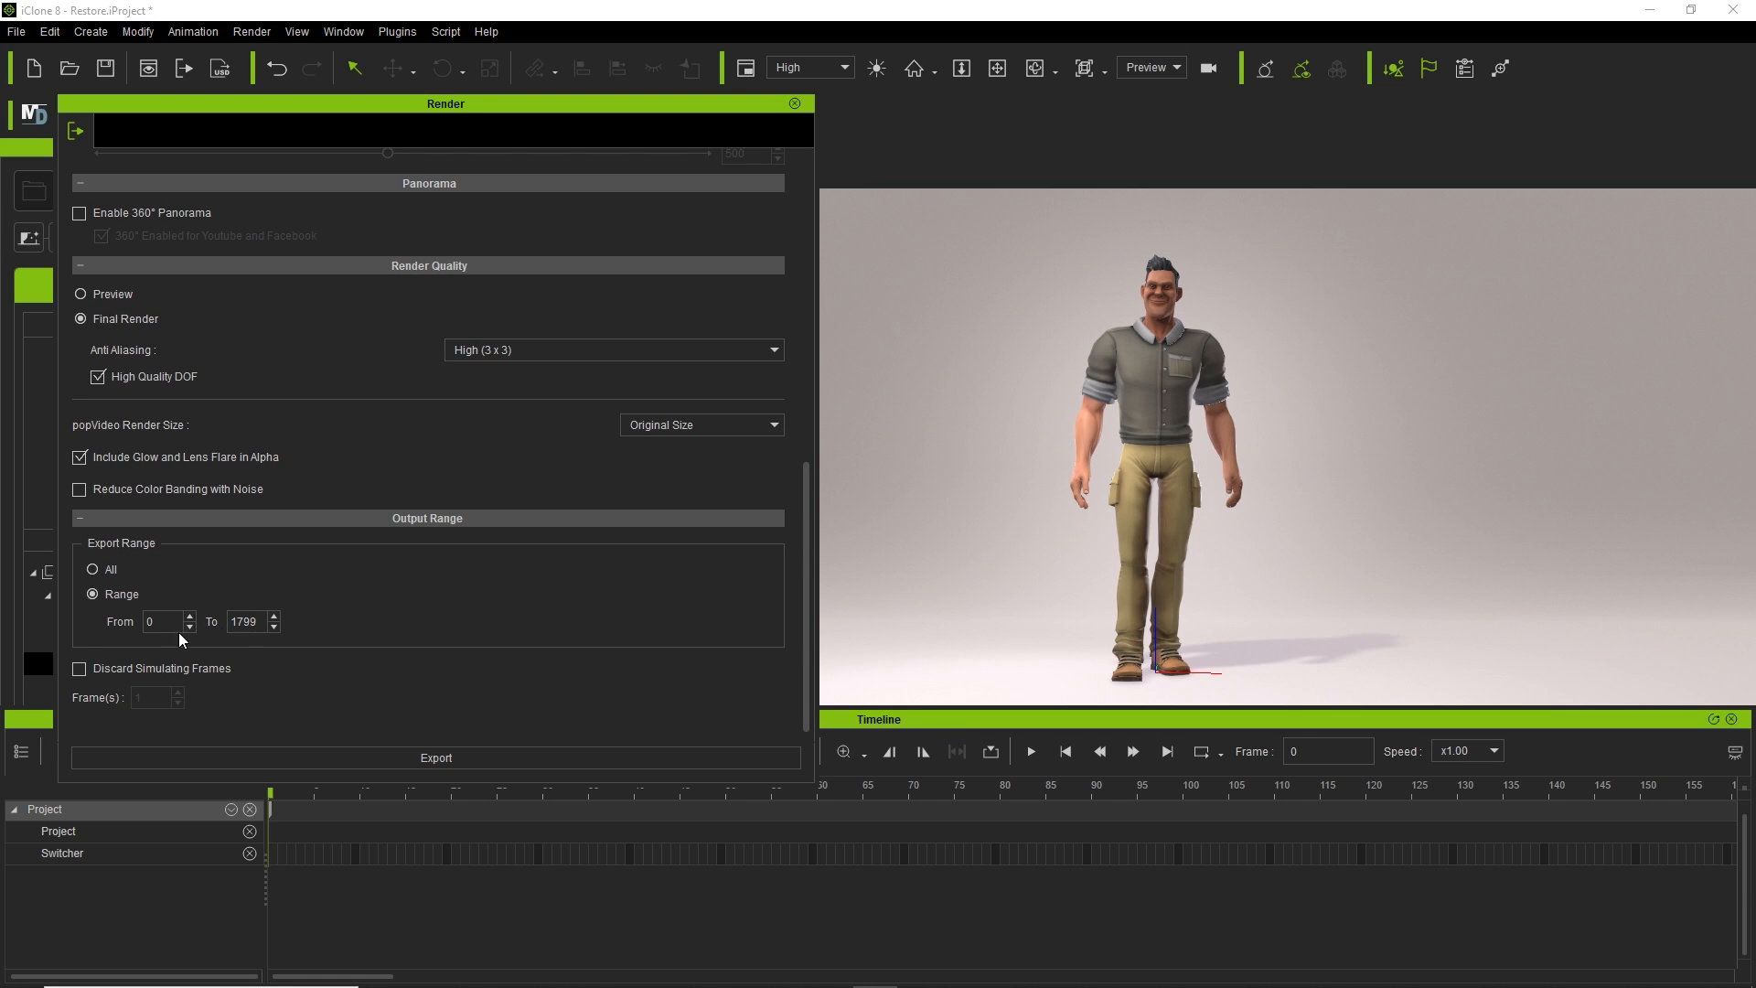
double_click(243, 622)
type("1000")
Export and render the animation as Annim_Intro01.mp4, adding 01 to the existing Annim_Intro name.
left_click(429, 762)
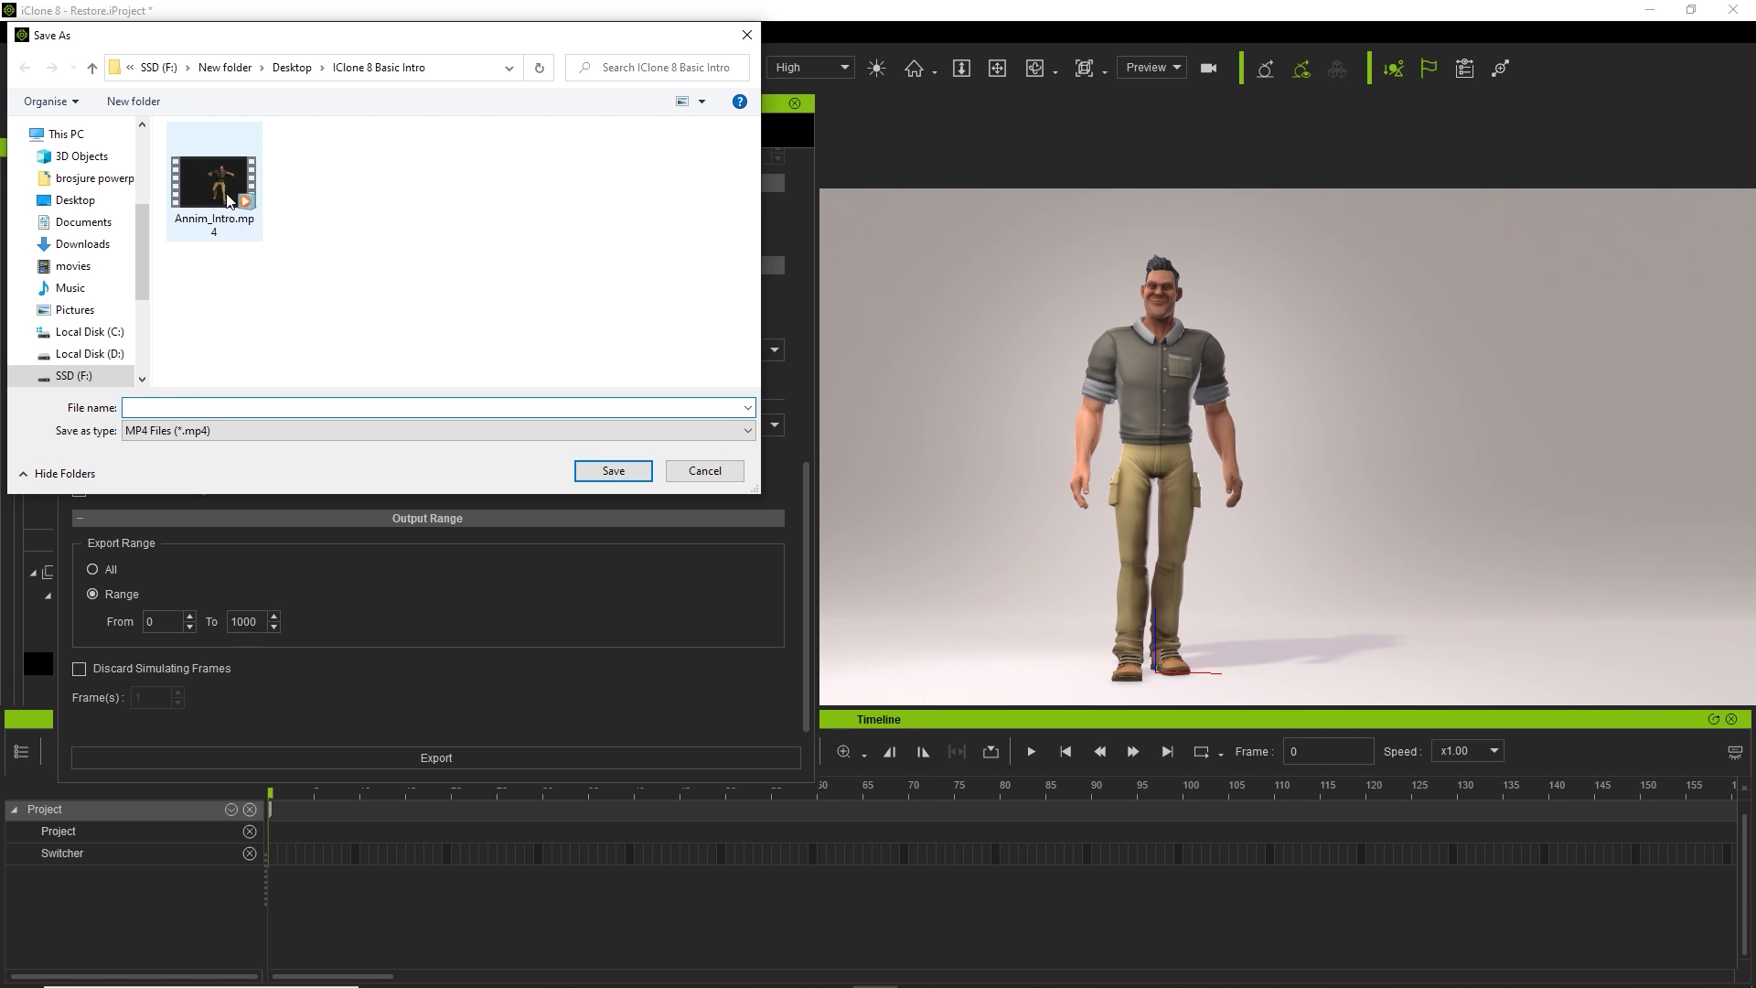
left_click(189, 235)
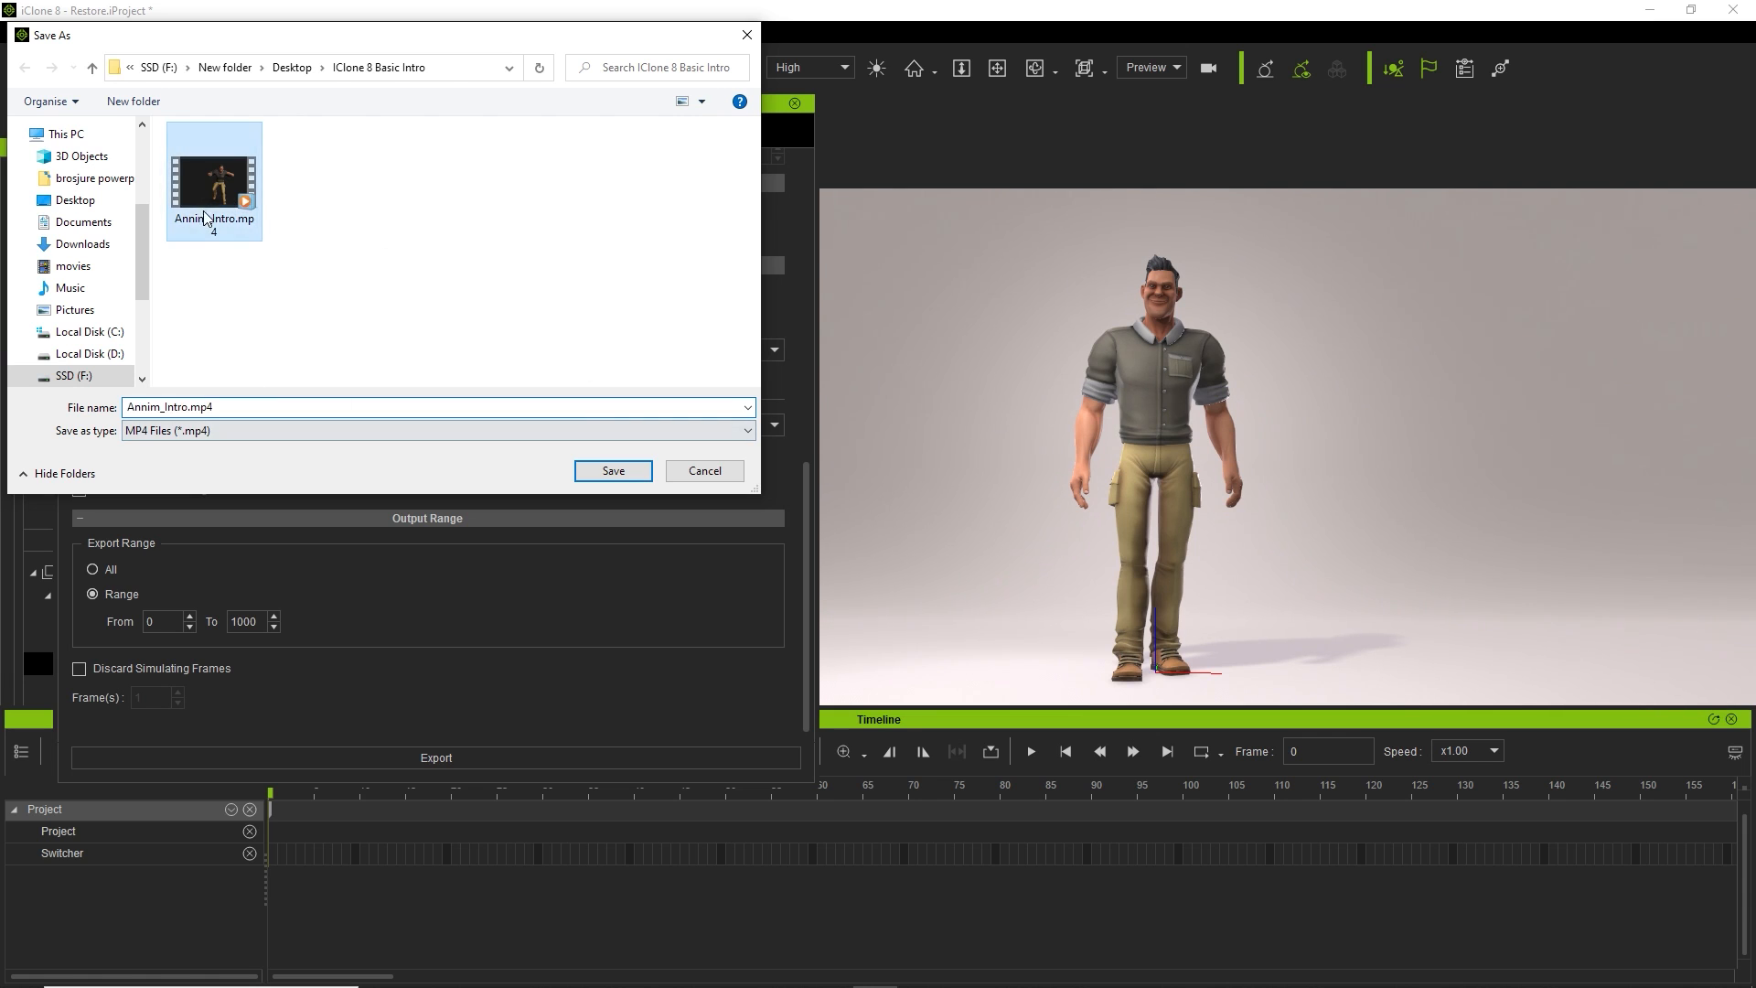
left_click(191, 402)
left_click(189, 406)
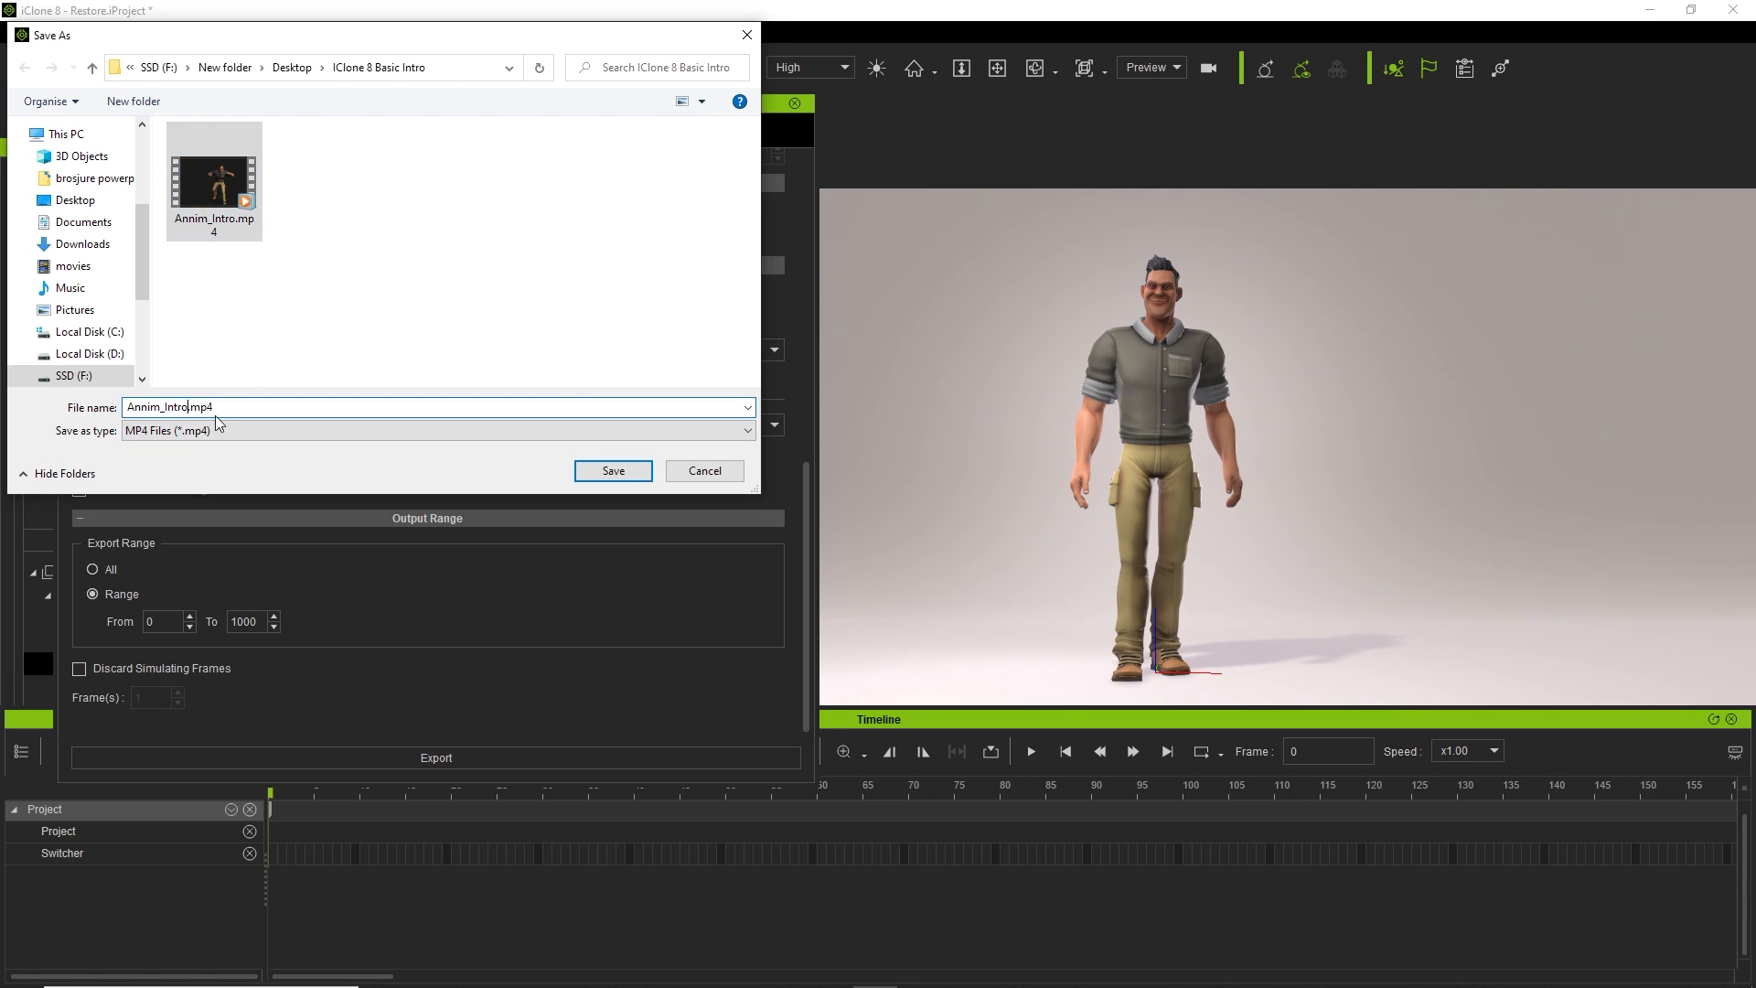
type("01")
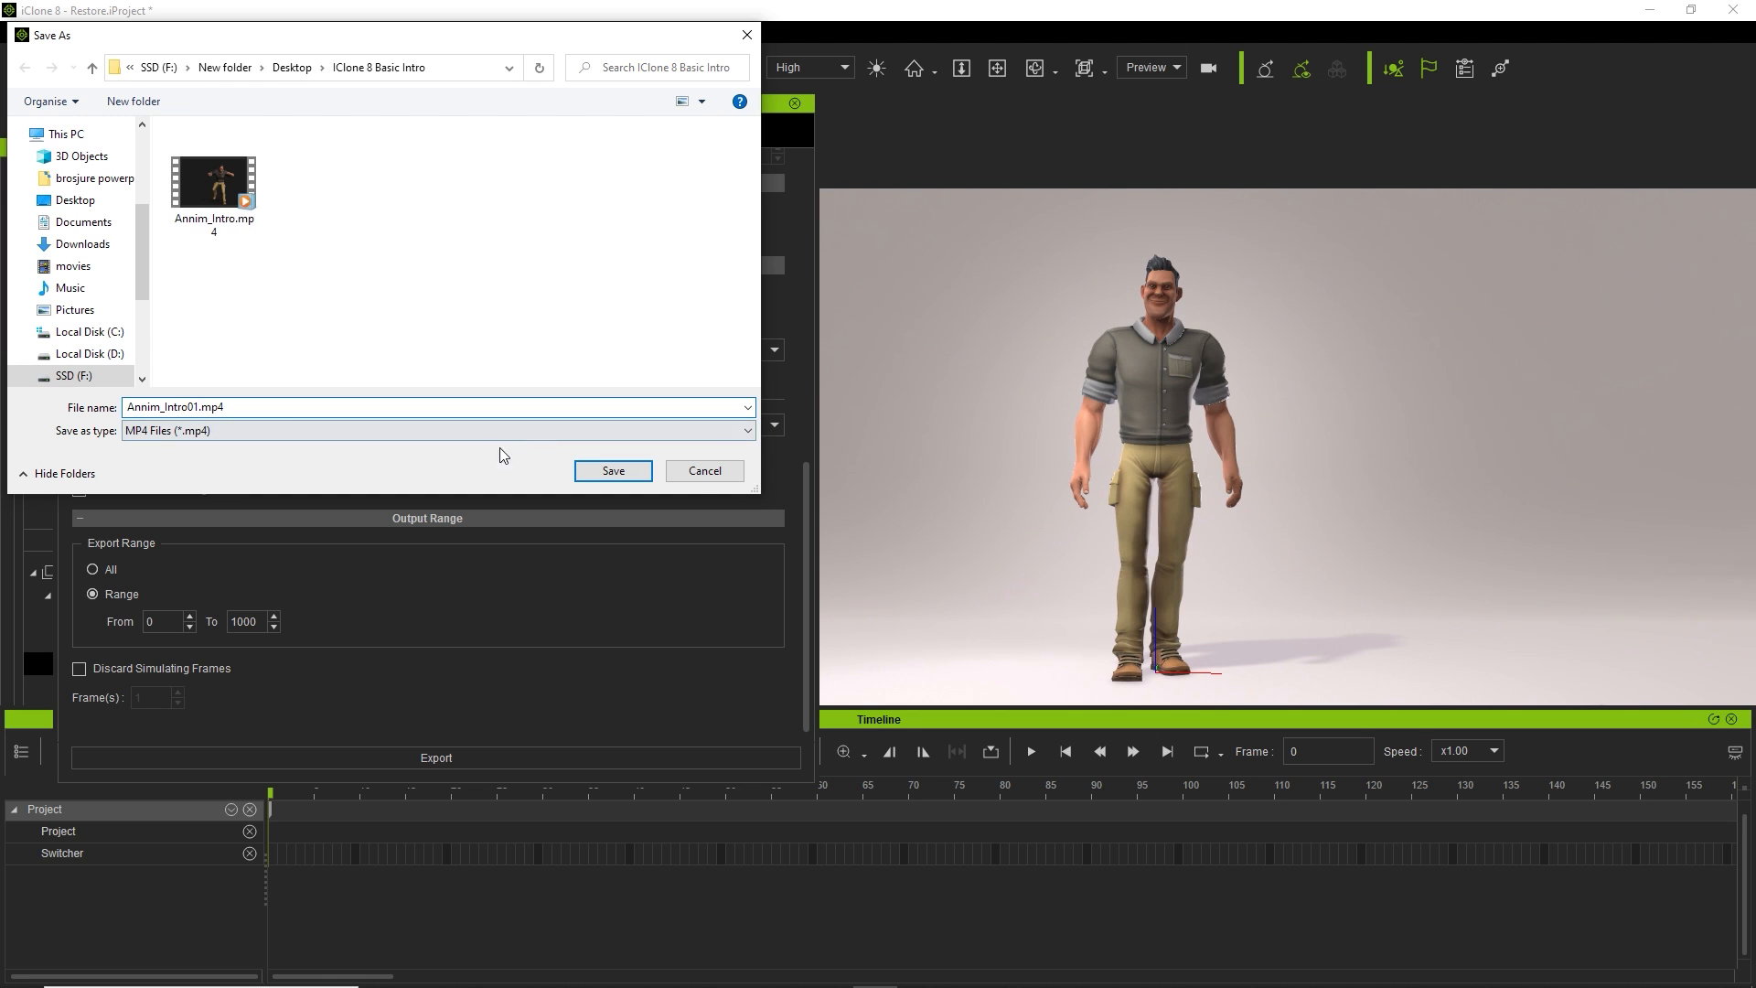
left_click(613, 471)
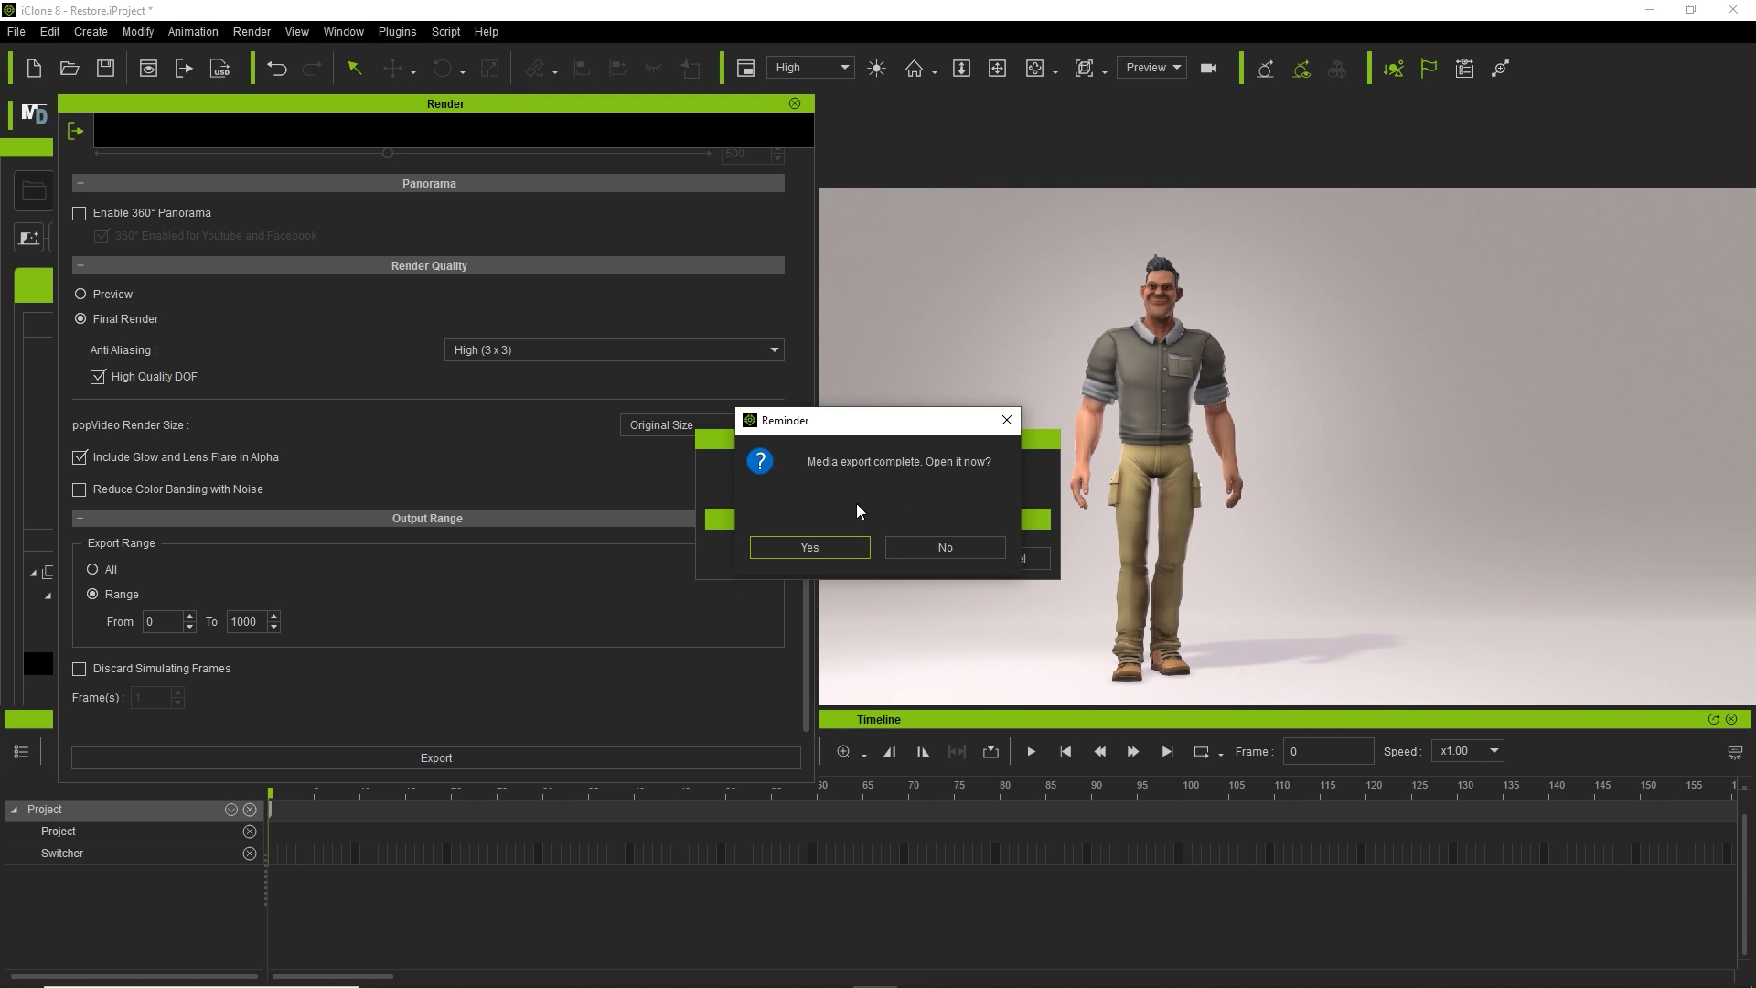
Play the rendered Annim_Intro01 dance video maximized in Windows Media Player, then close the player.
left_click(816, 548)
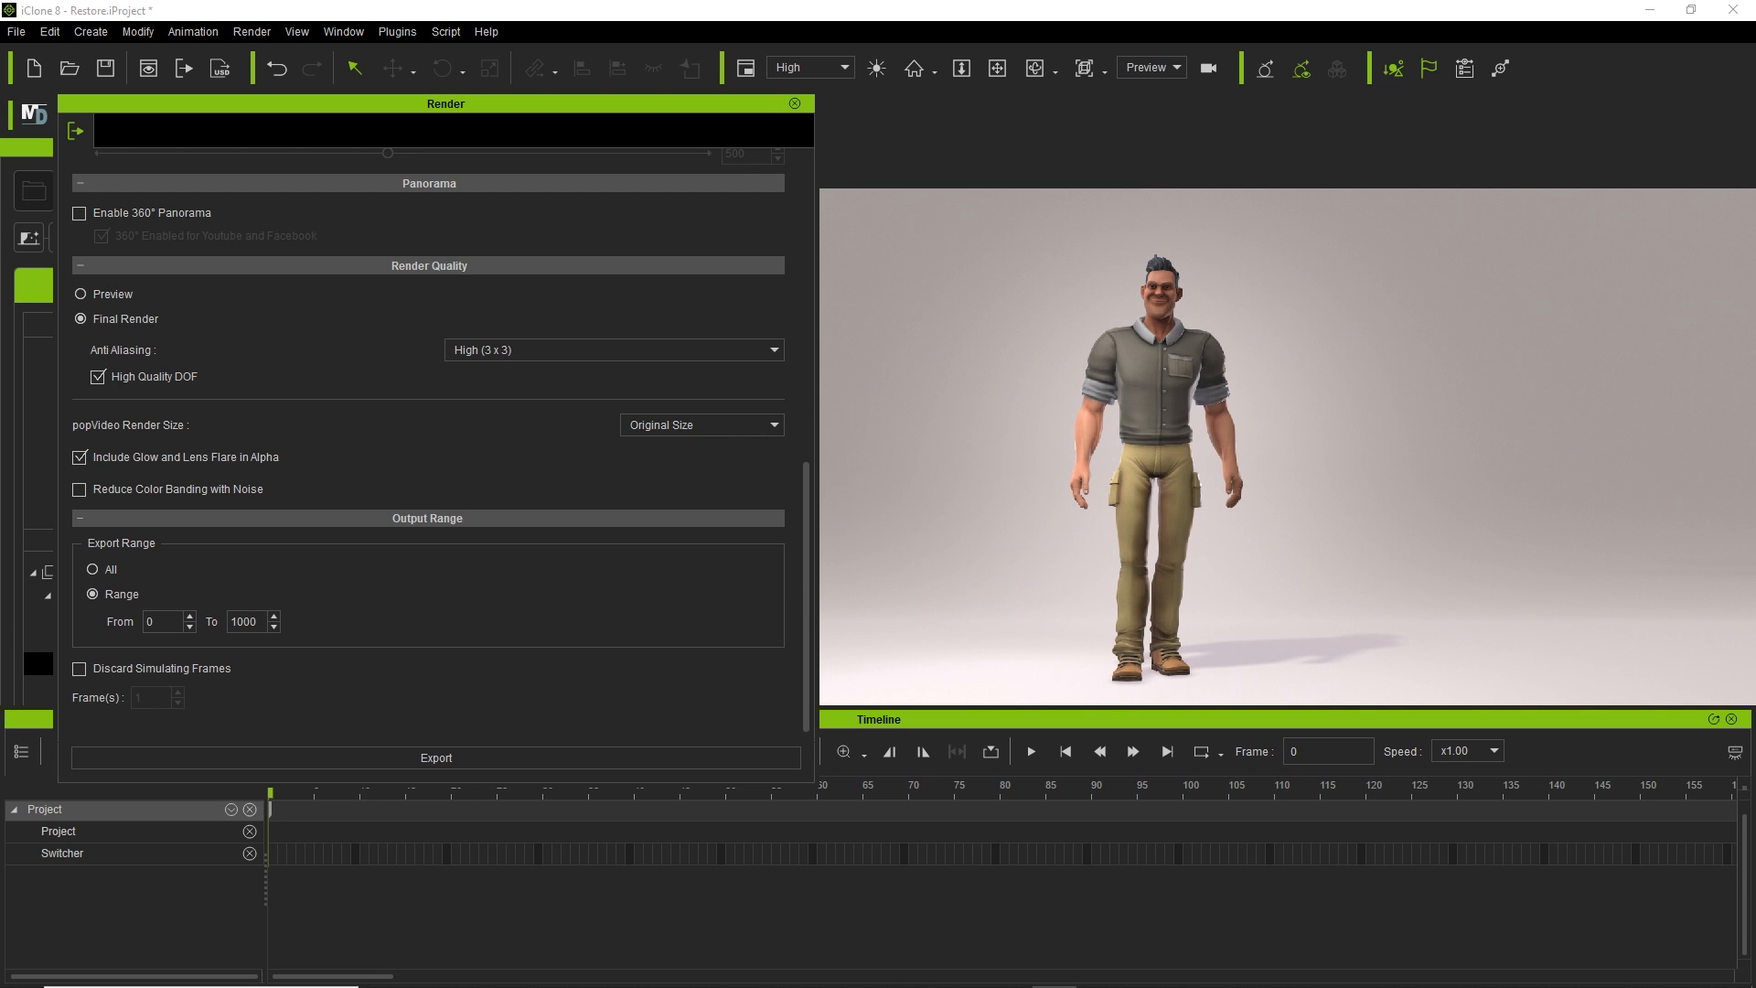
left_click_drag(0, 55, 901, 2)
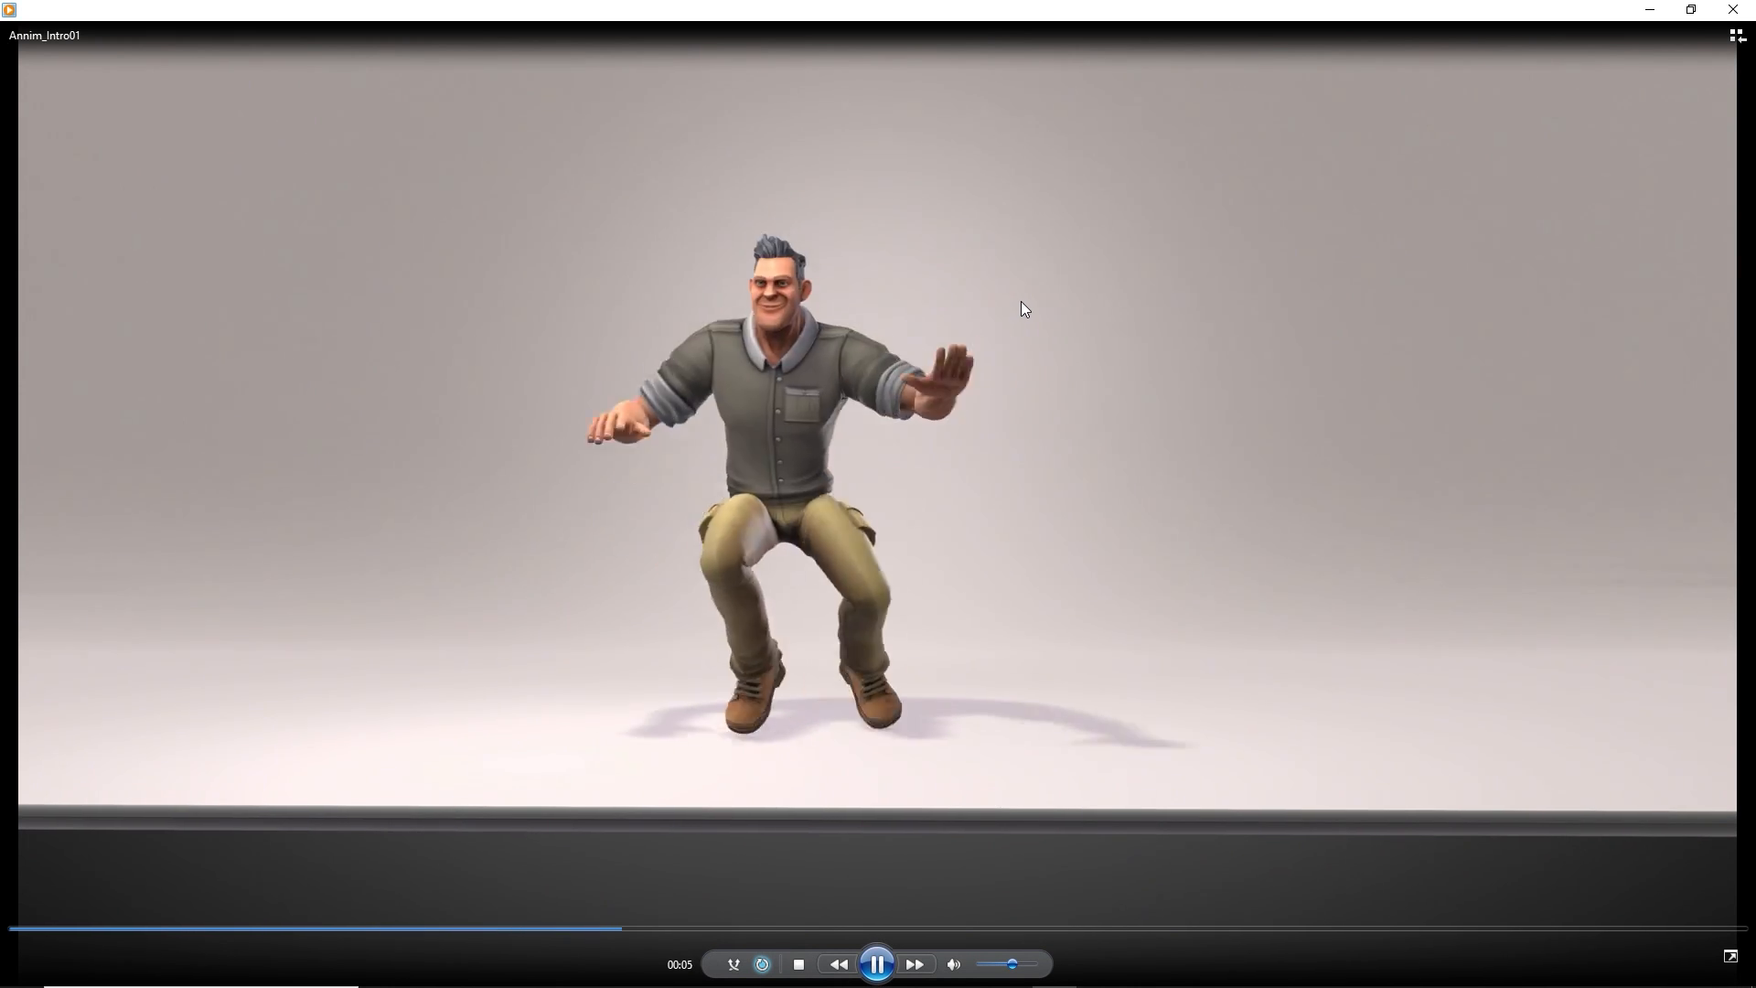
left_click(1733, 9)
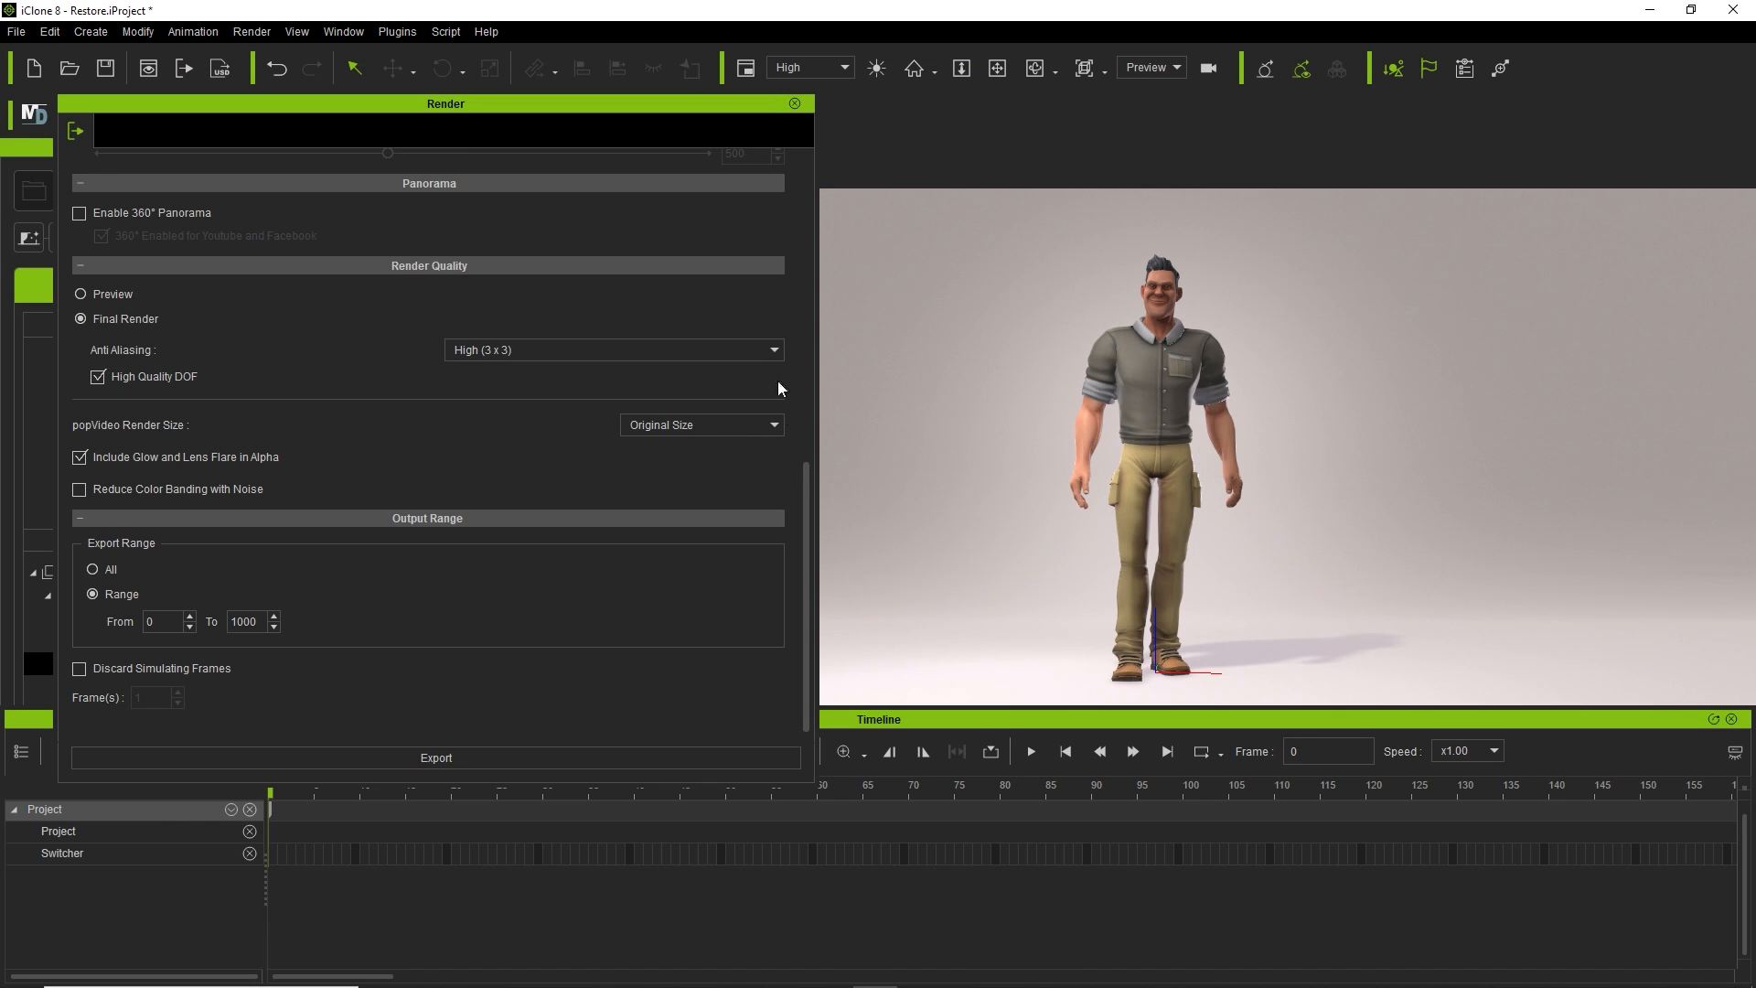
Close the Render settings panel.
left_click(795, 104)
scroll(386, 569, "up", 15)
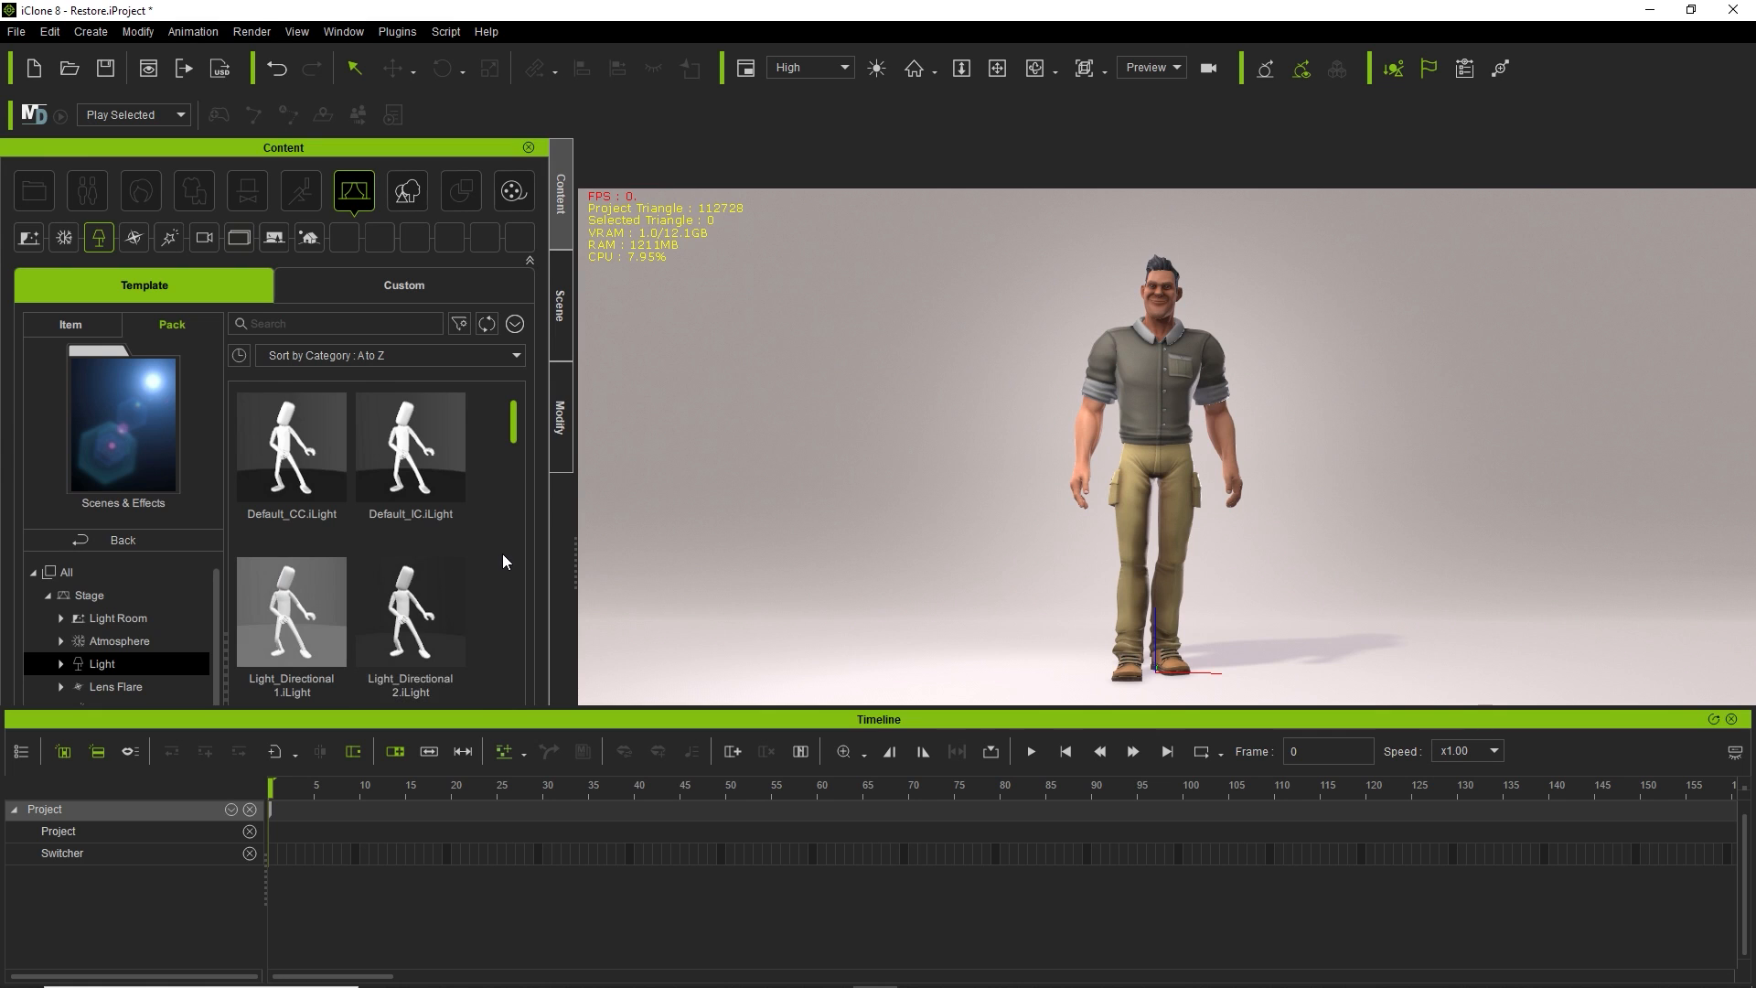
left_click_drag(513, 405, 512, 561)
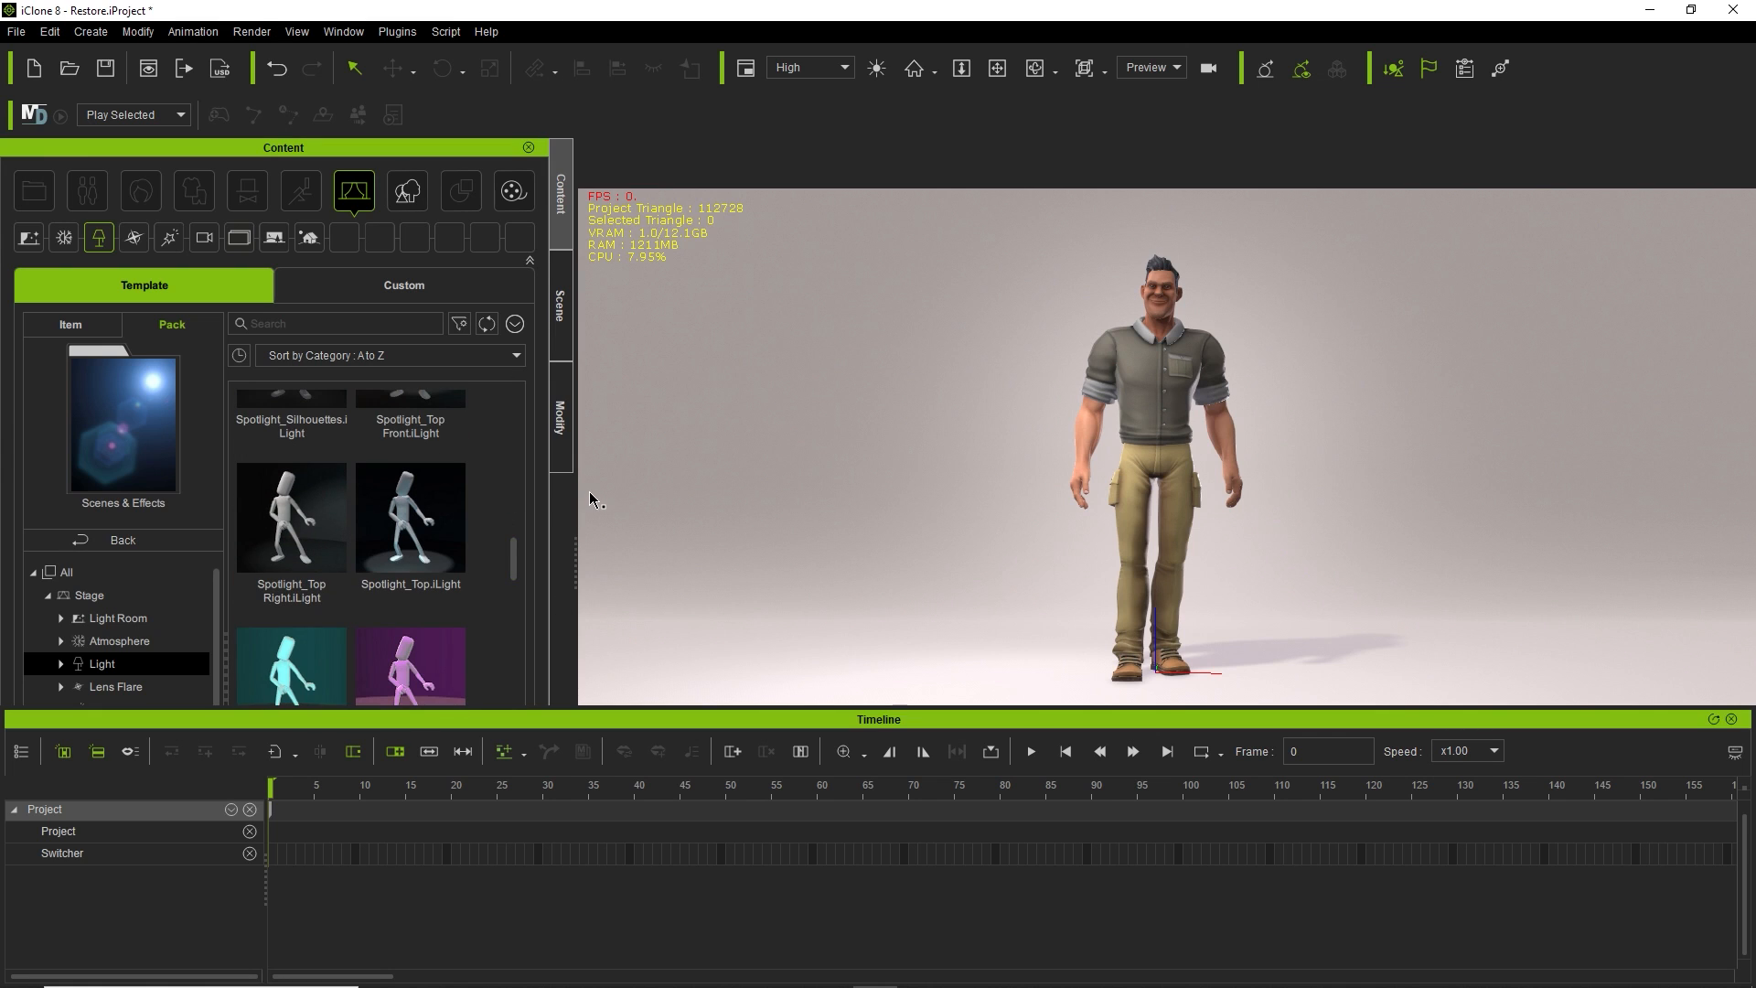
List Template packs from all categories in the Content library, such as Athletic Run and Motion Director.
left_click(95, 541)
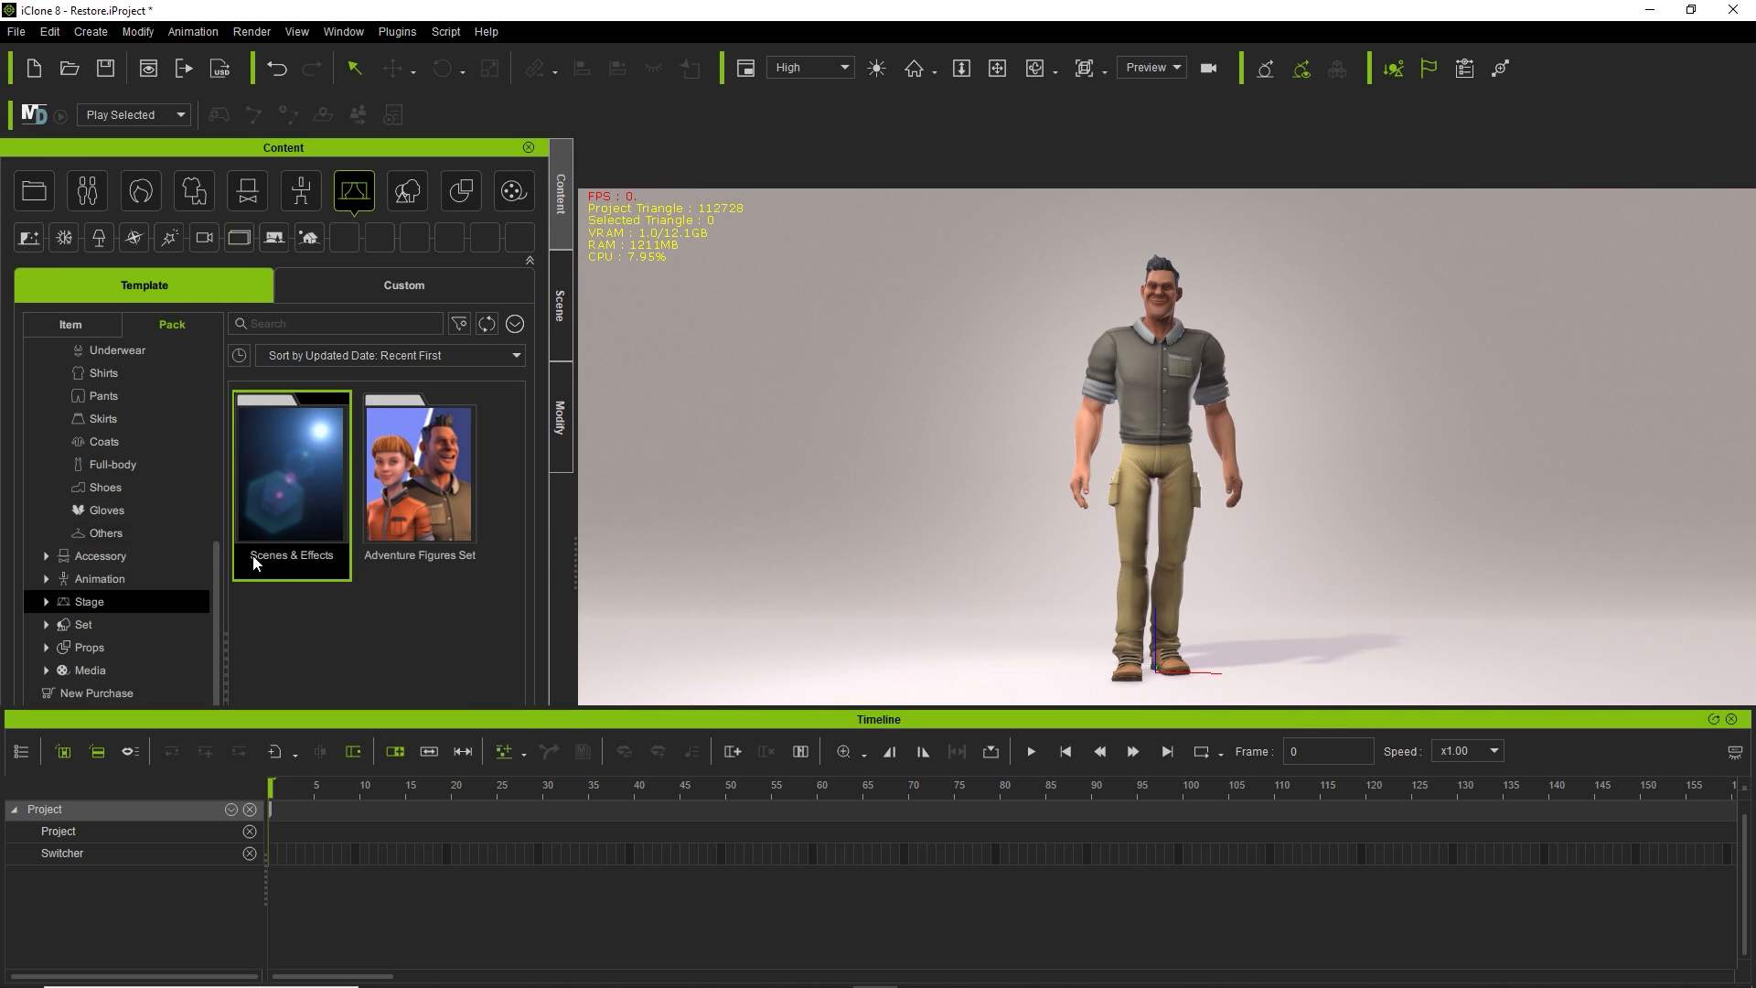
scroll(121, 429, "up", 5)
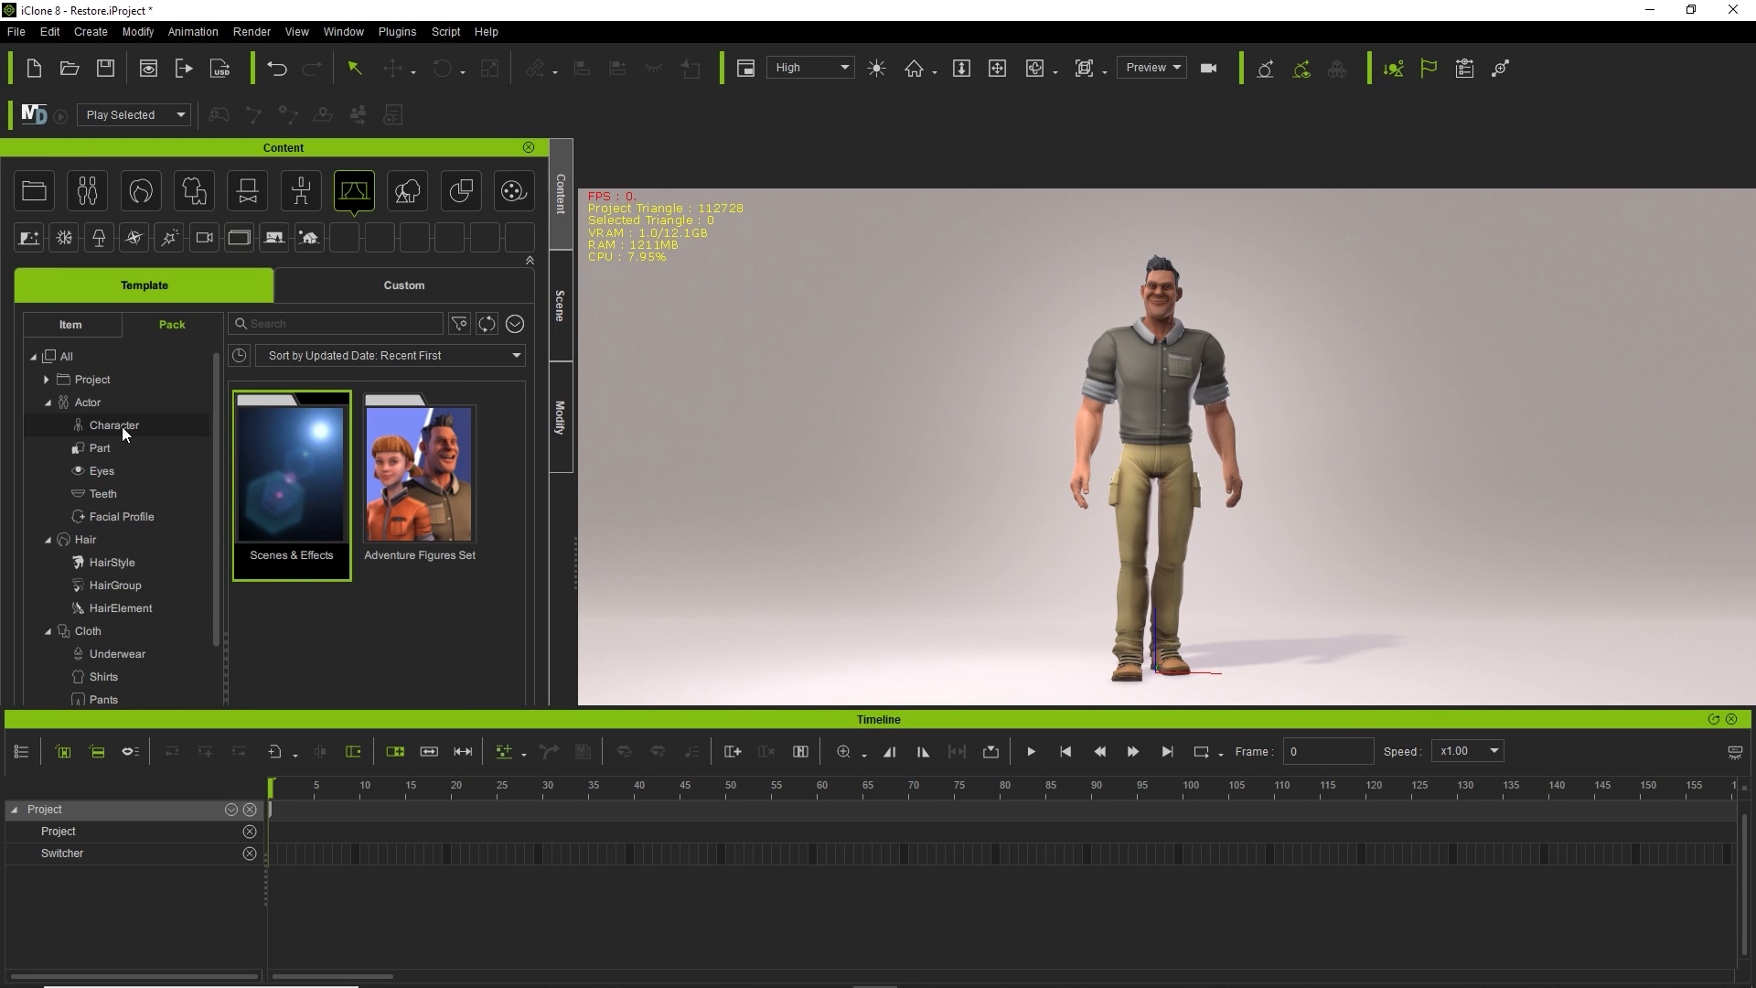
left_click(128, 355)
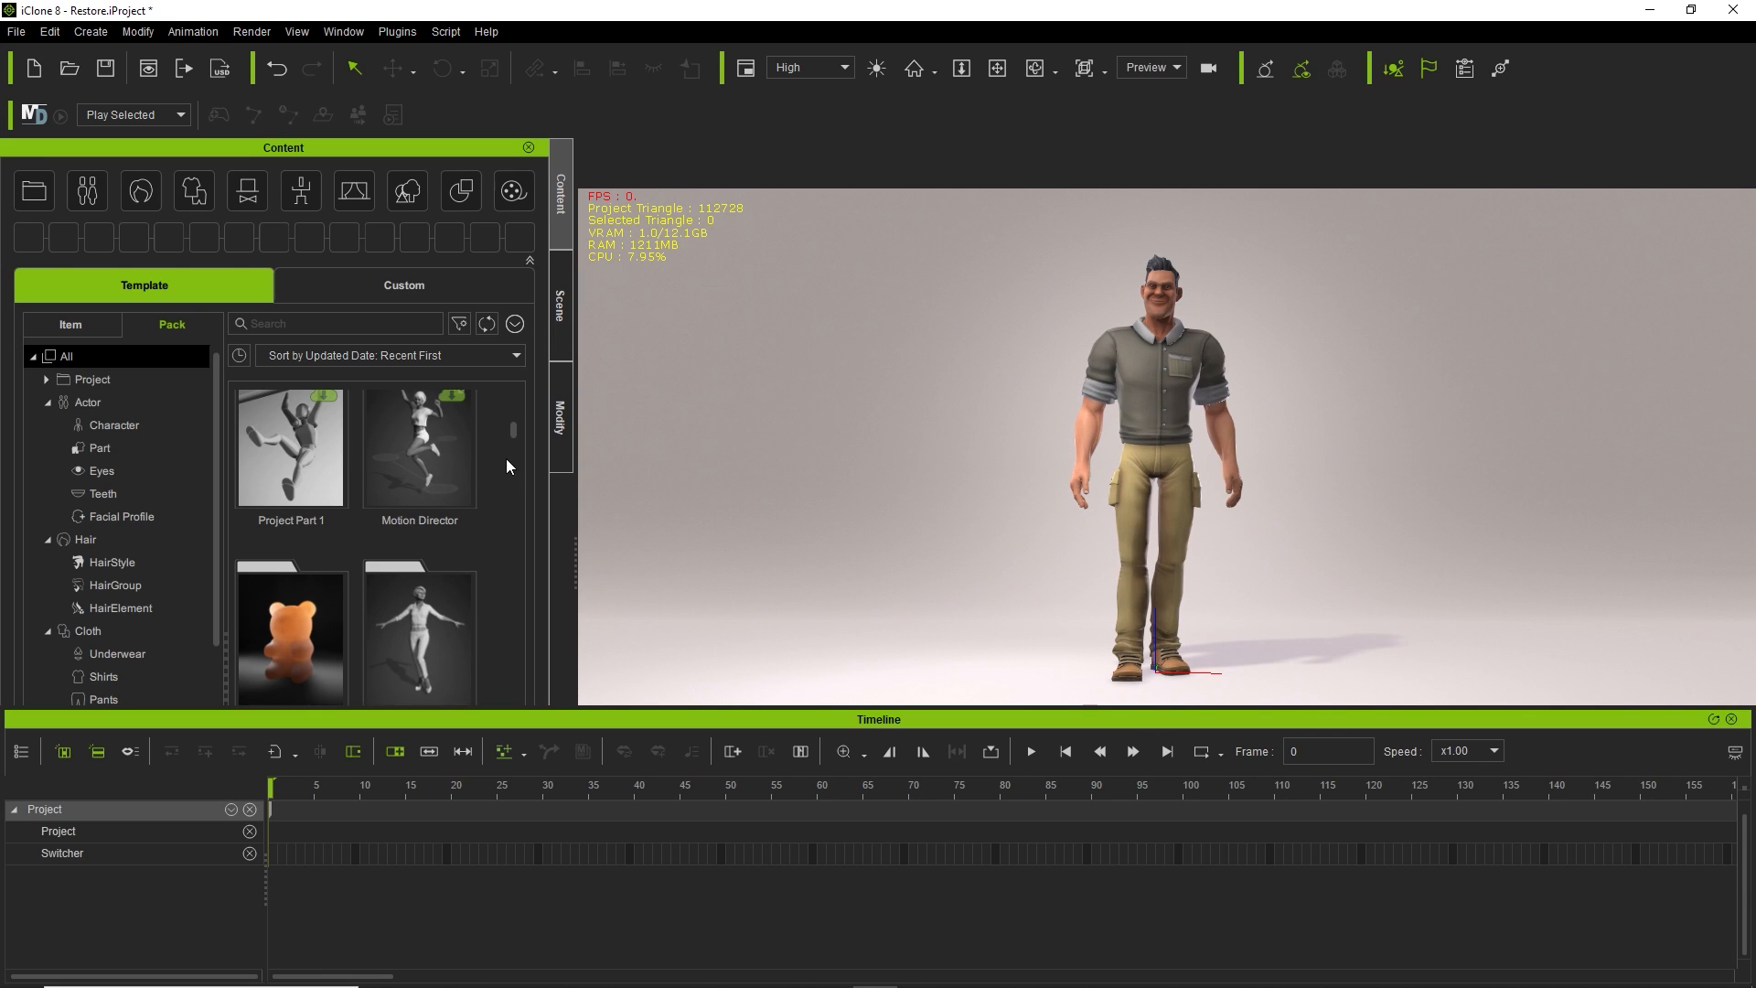
scroll(496, 471, "up", 3)
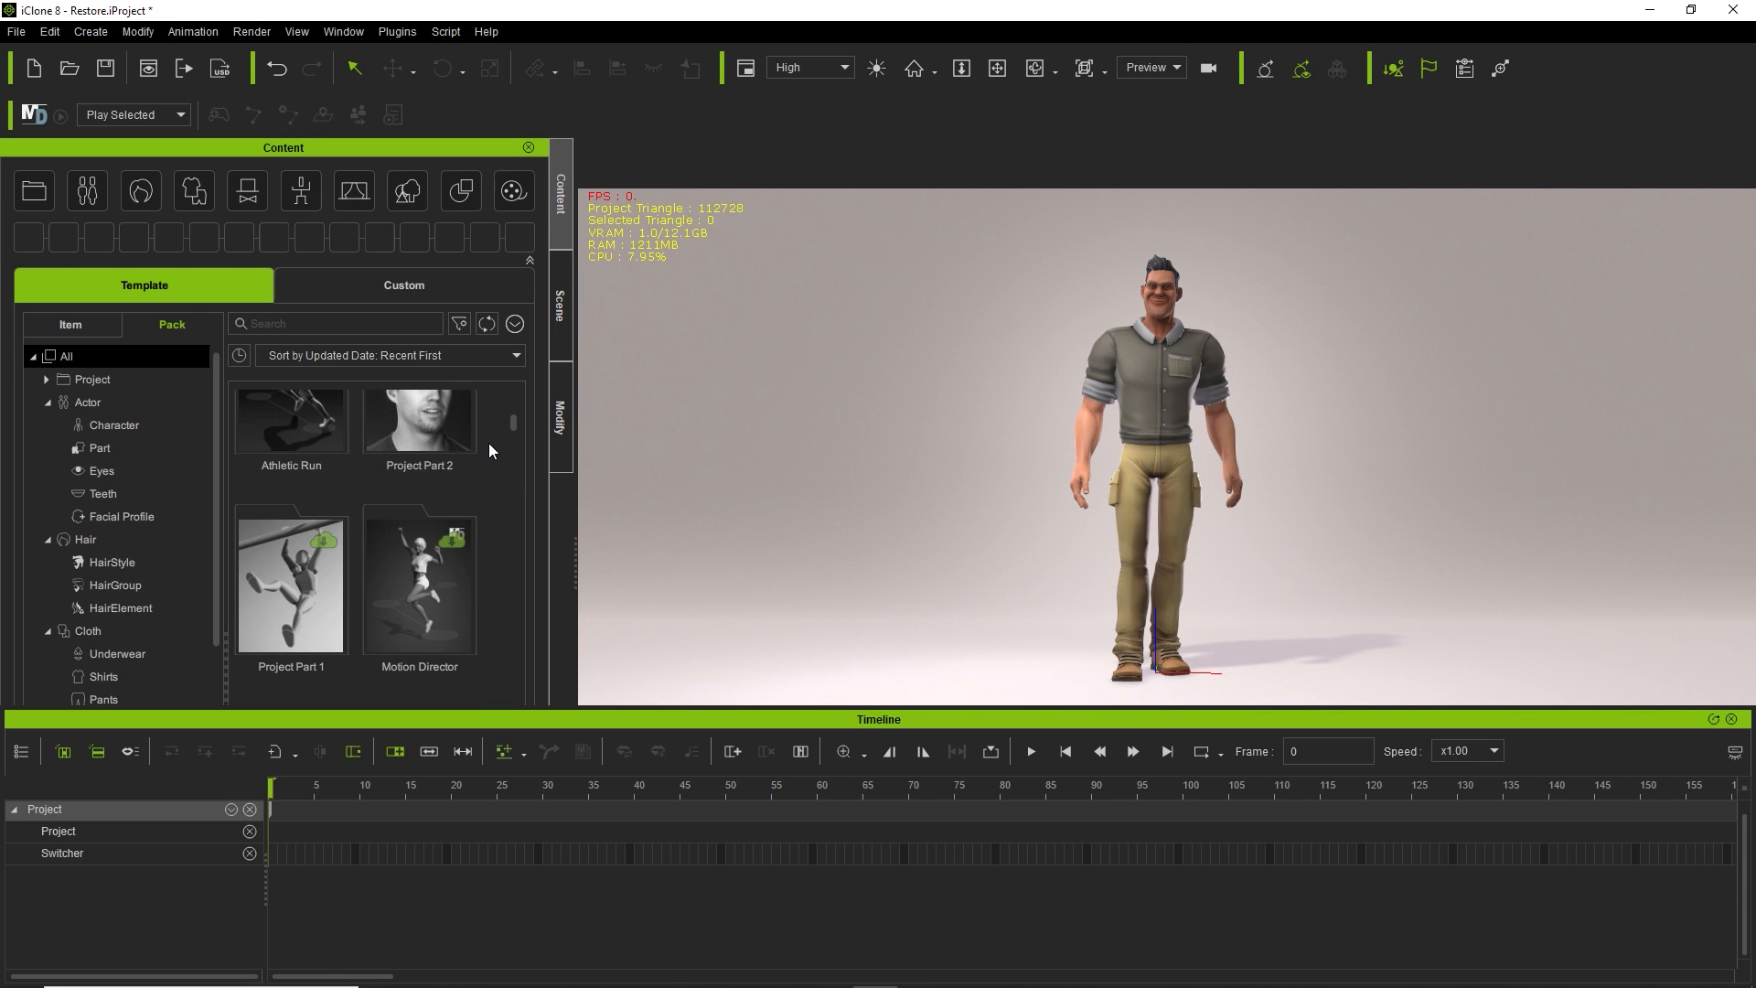